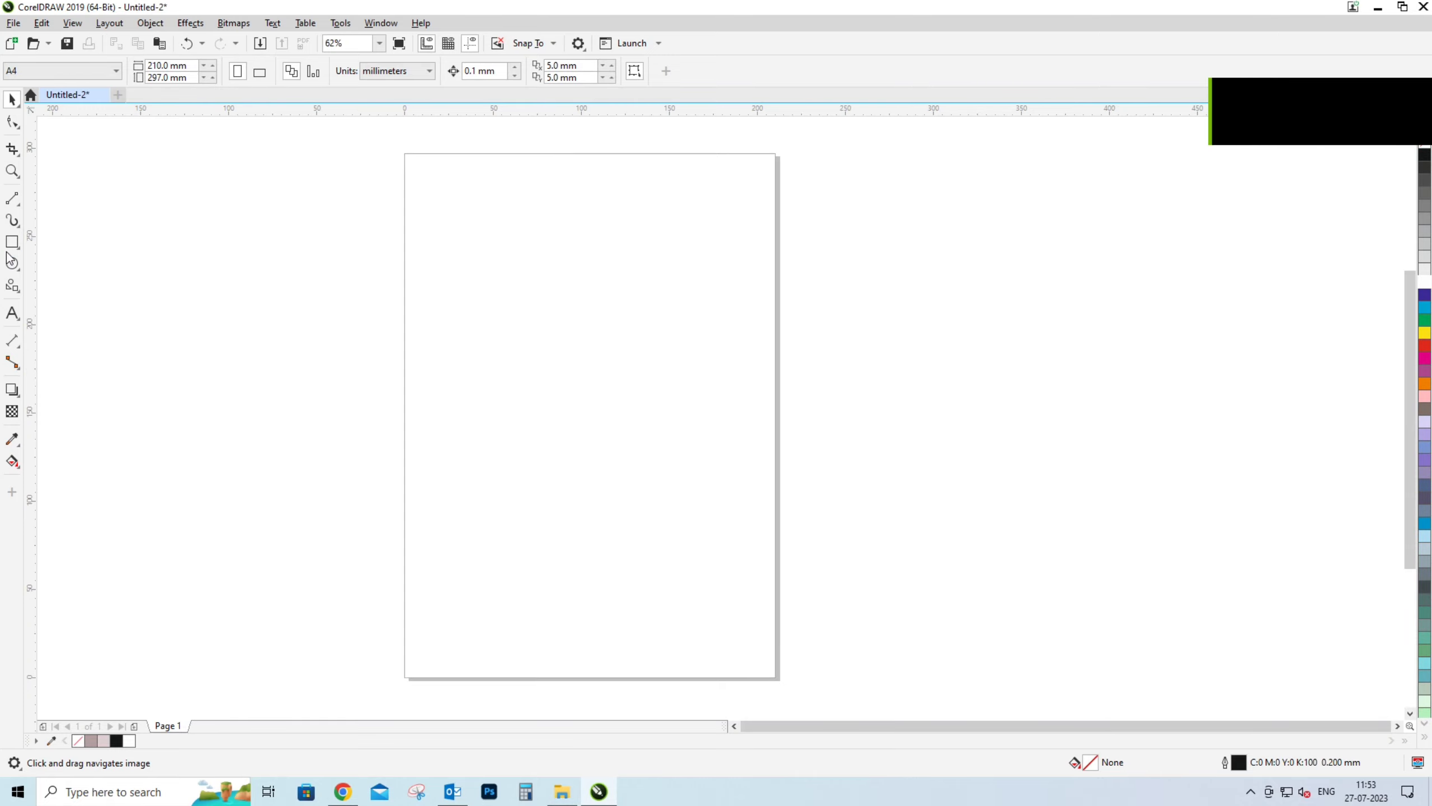
Draw a page-sized rectangle and narrow it into a left-side column
click(11, 243)
drag(410, 158, 772, 674)
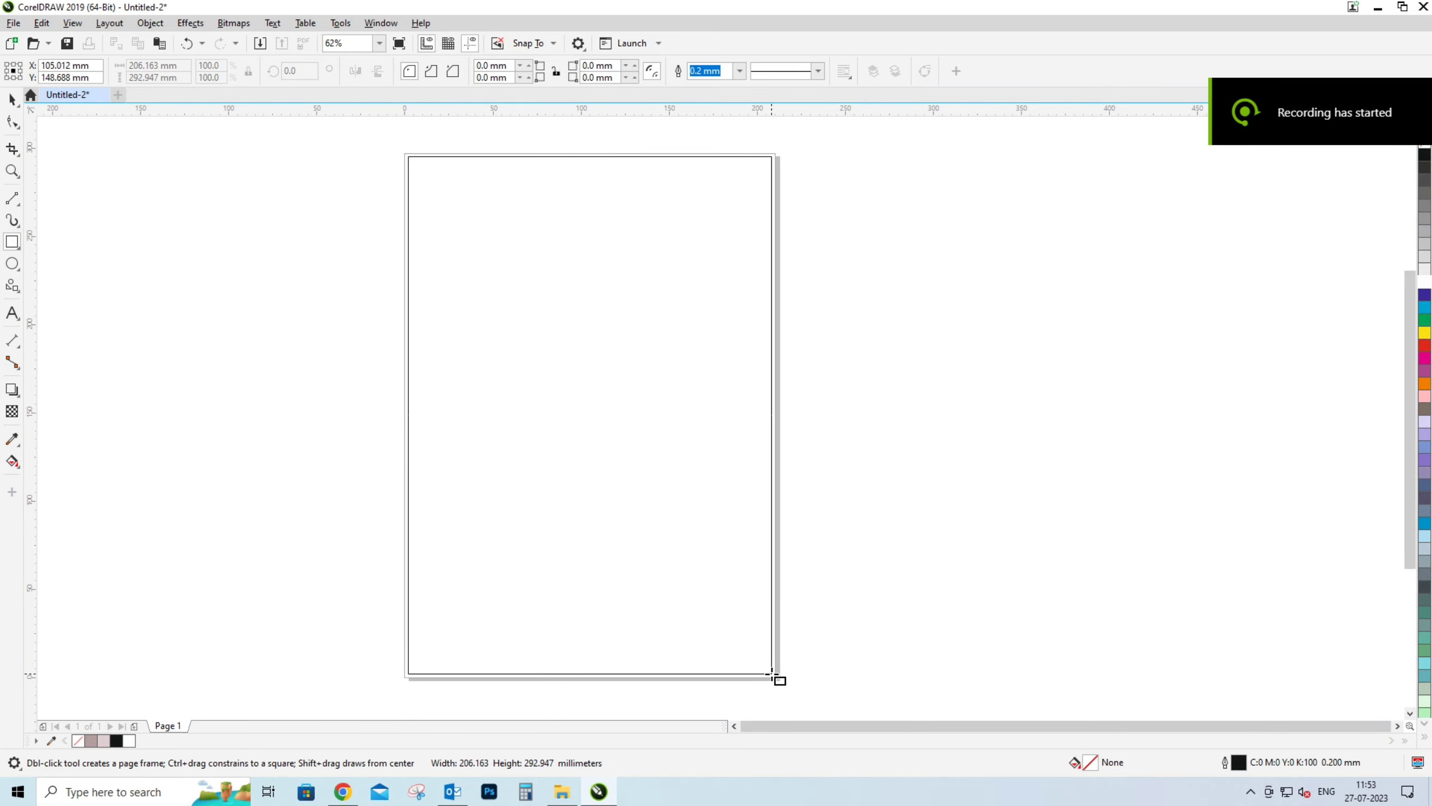
click(12, 100)
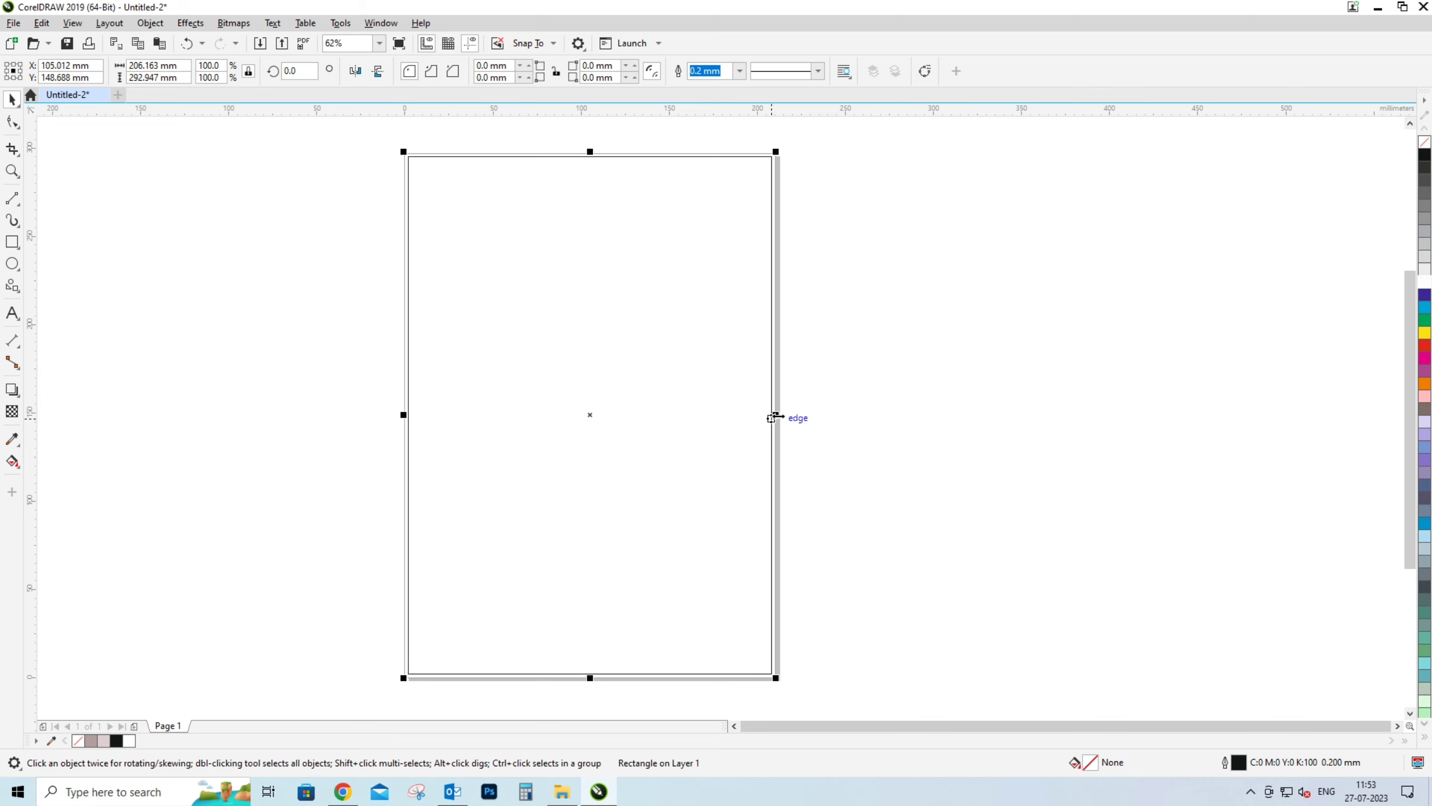
mouse_move(776, 415)
mouse_down()
mouse_move(553, 413)
mouse_move(571, 415)
mouse_up()
Fill the column mauve and set its outline width to None
click(94, 744)
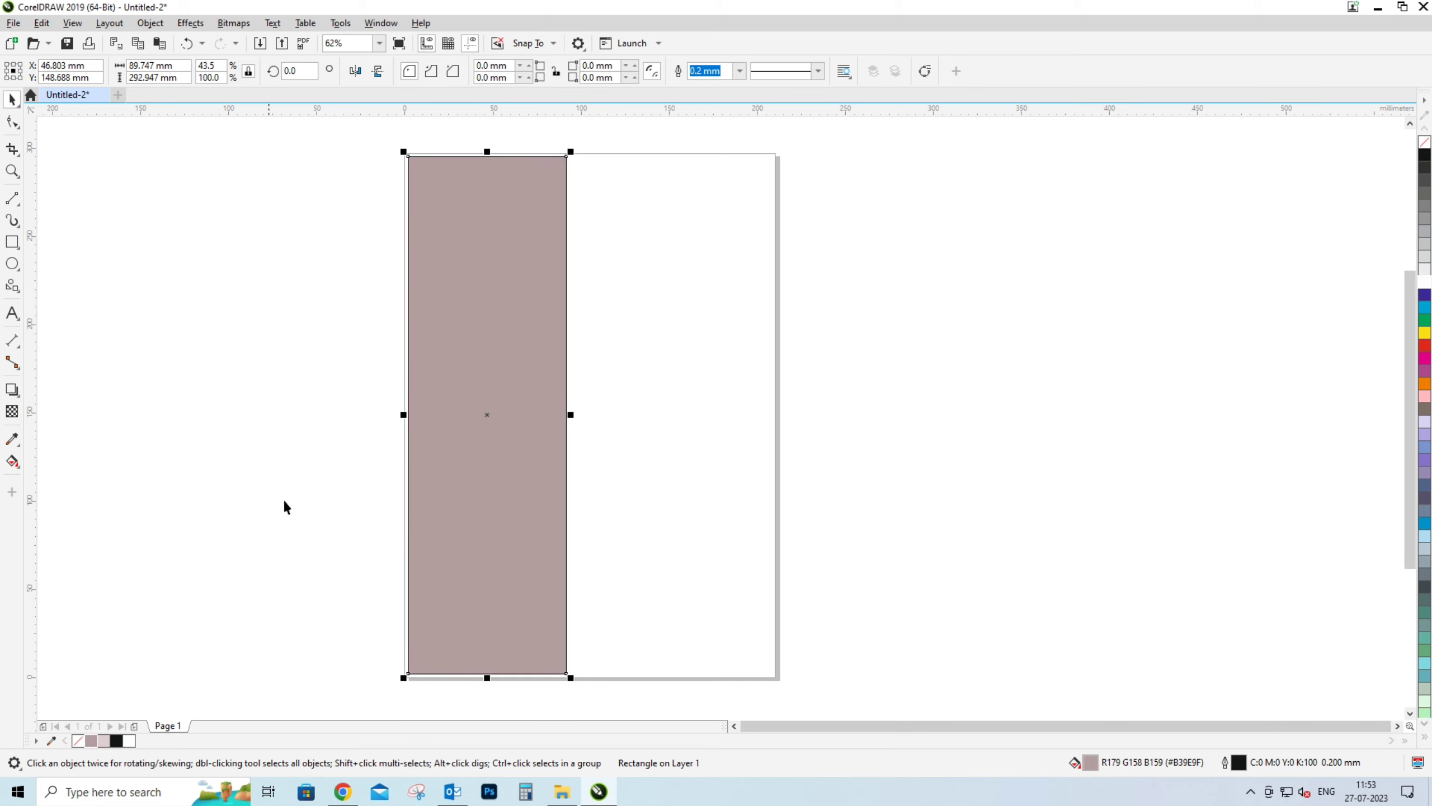
click(738, 71)
click(708, 89)
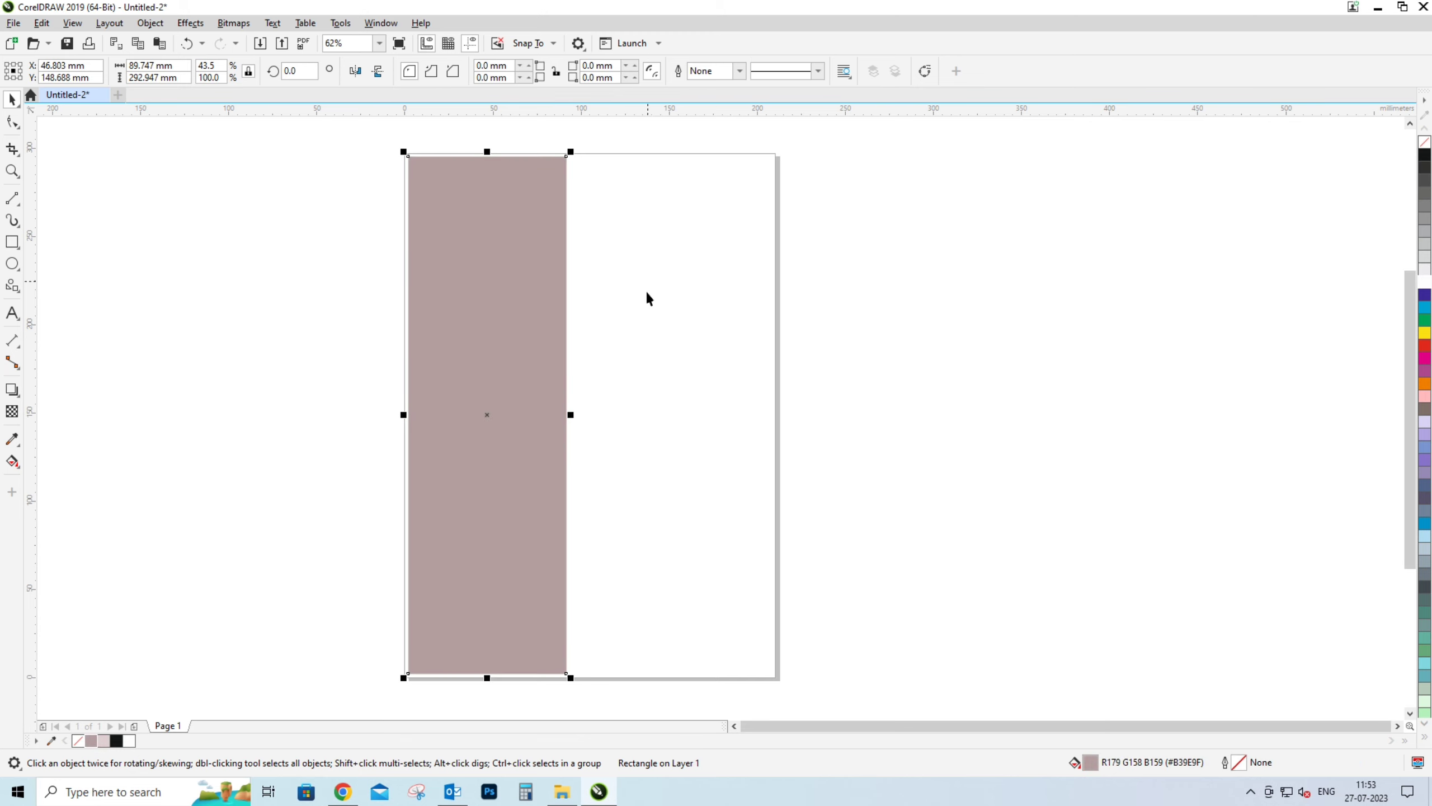
click(644, 289)
scroll(848, 388, down, 2)
click(604, 339)
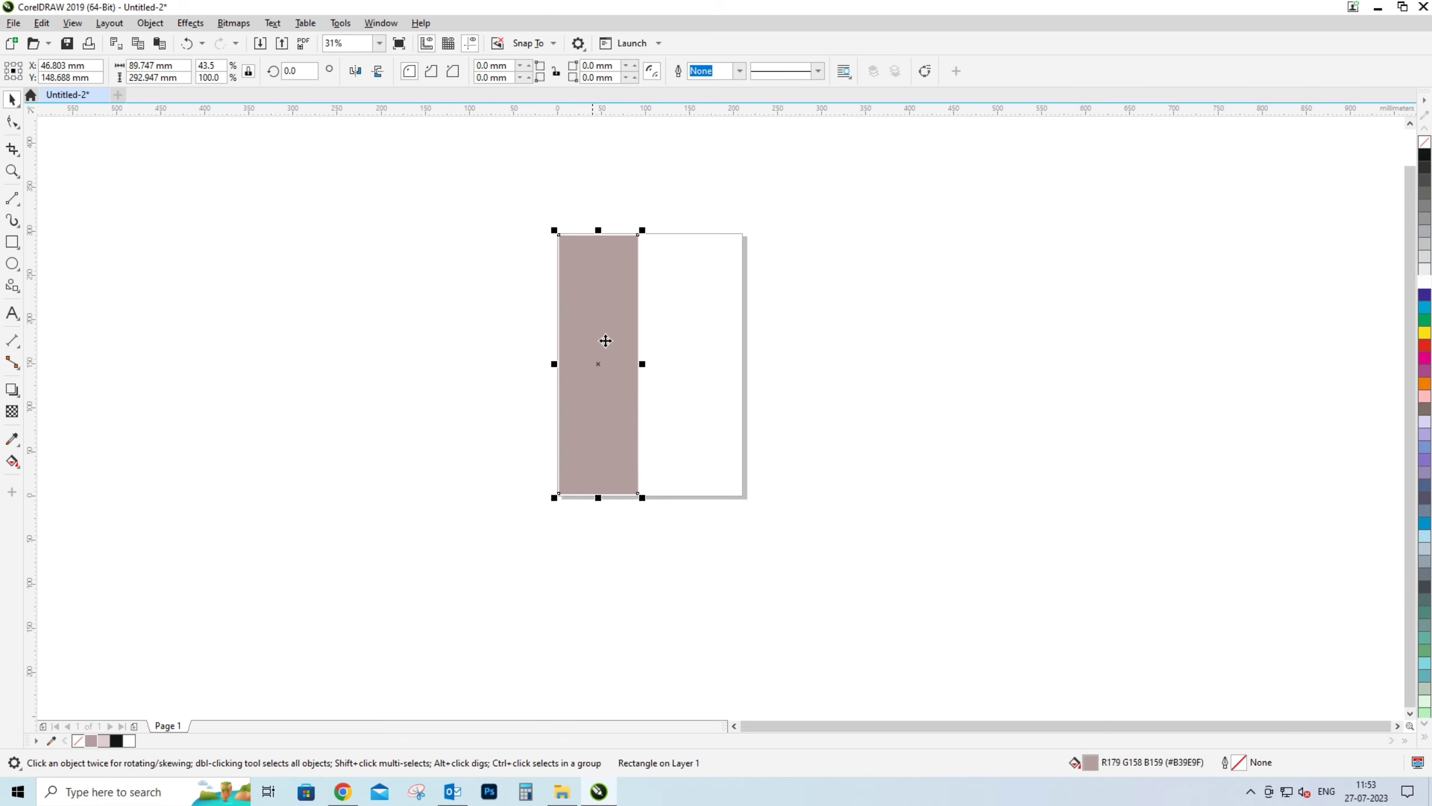
scroll(582, 358, up, 2)
key(Escape)
scroll(530, 365, up, 2)
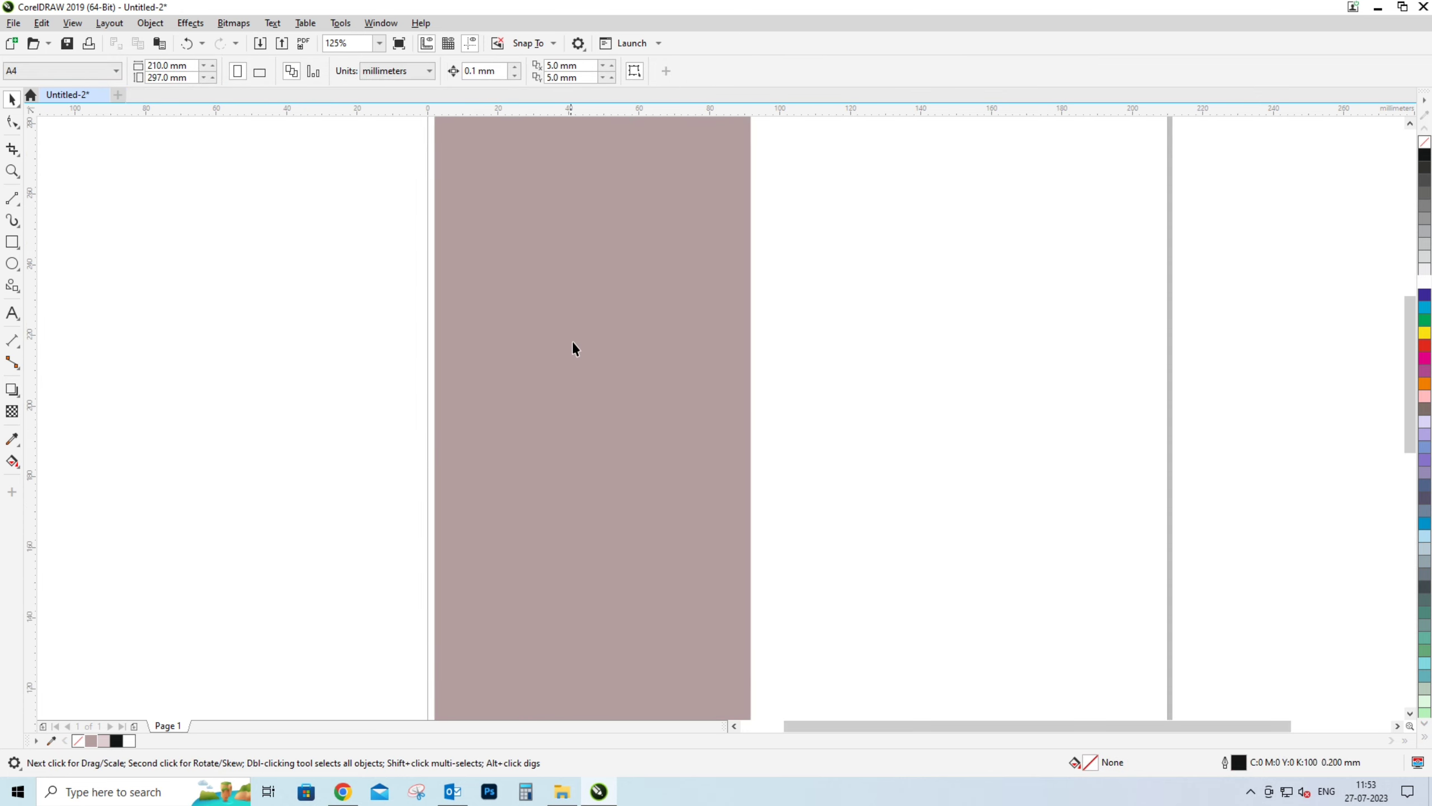
scroll(572, 340, down, 2)
scroll(572, 245, up, 2)
Draw a circle near the top of the column with a thick white outline
click(12, 263)
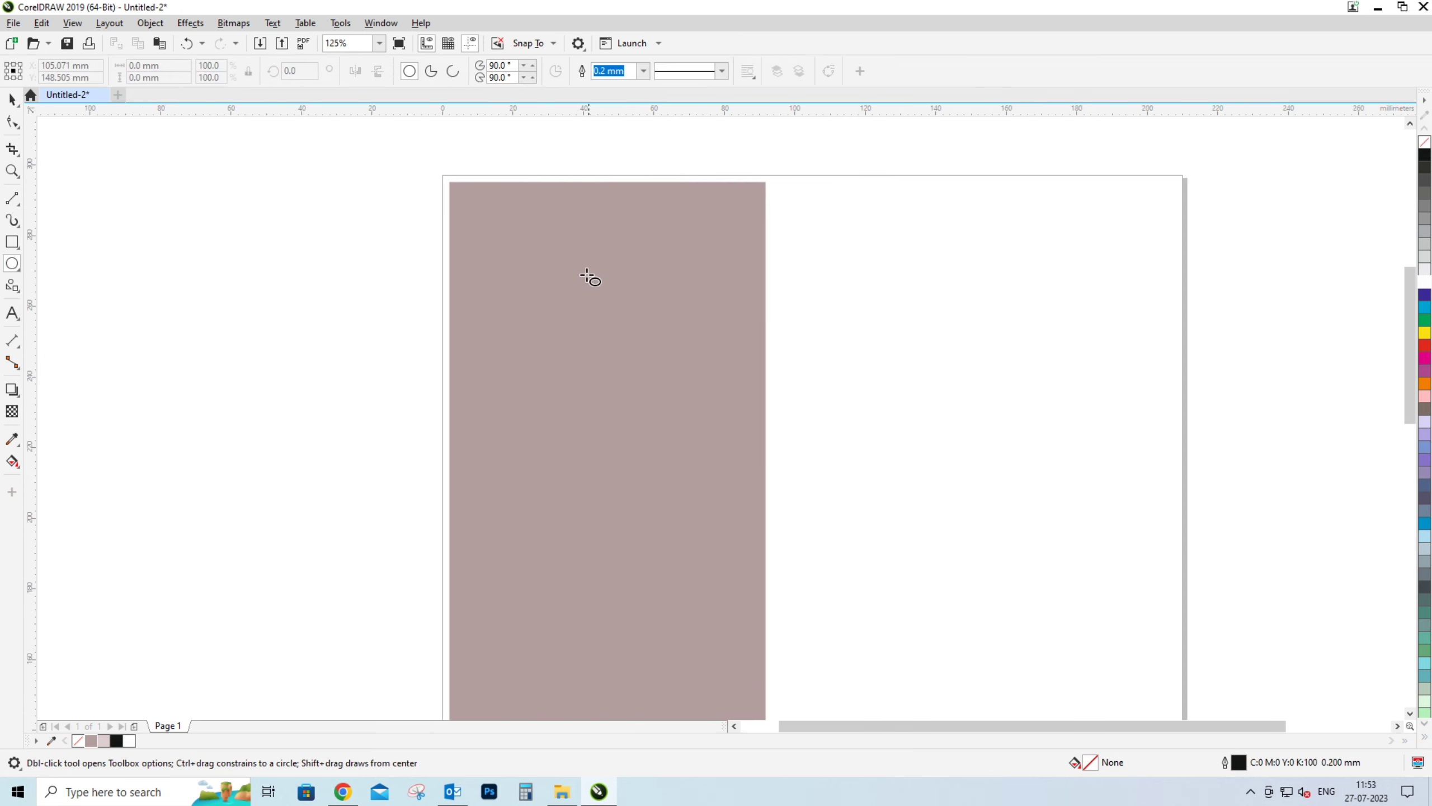
mouse_move(532, 252)
mouse_down()
mouse_move(681, 438)
mouse_move(720, 440)
mouse_up()
click(22, 98)
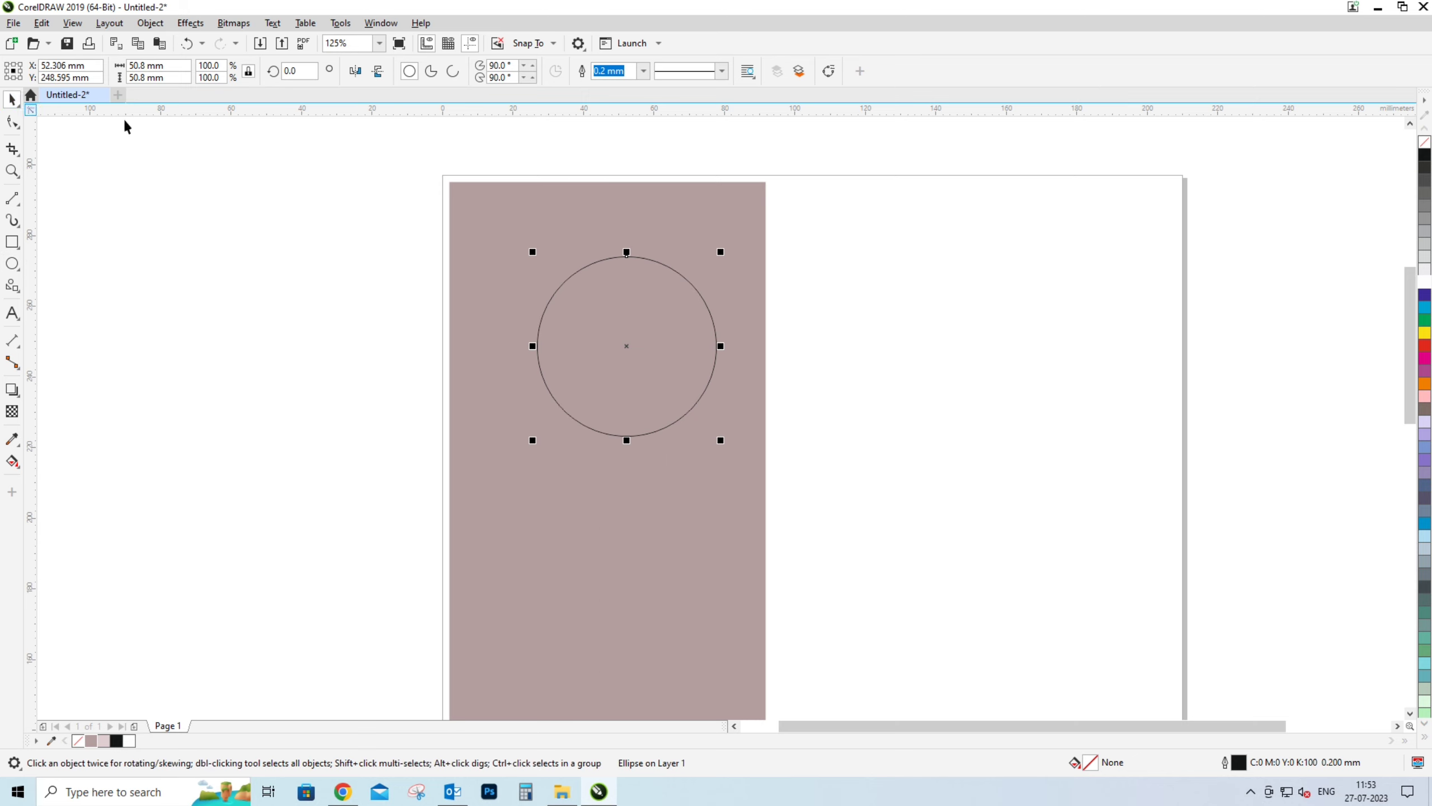
right_click(1425, 281)
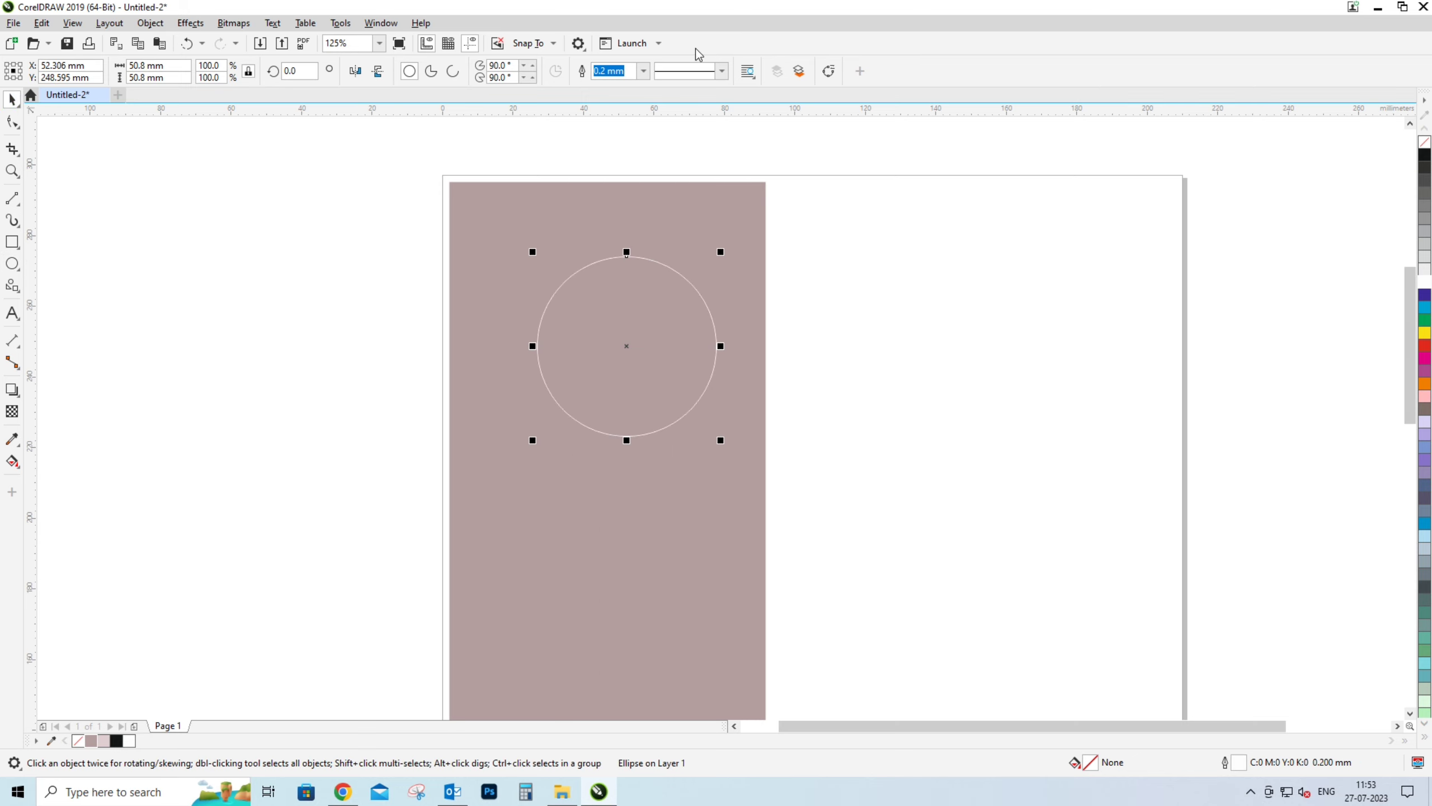
click(643, 70)
click(620, 209)
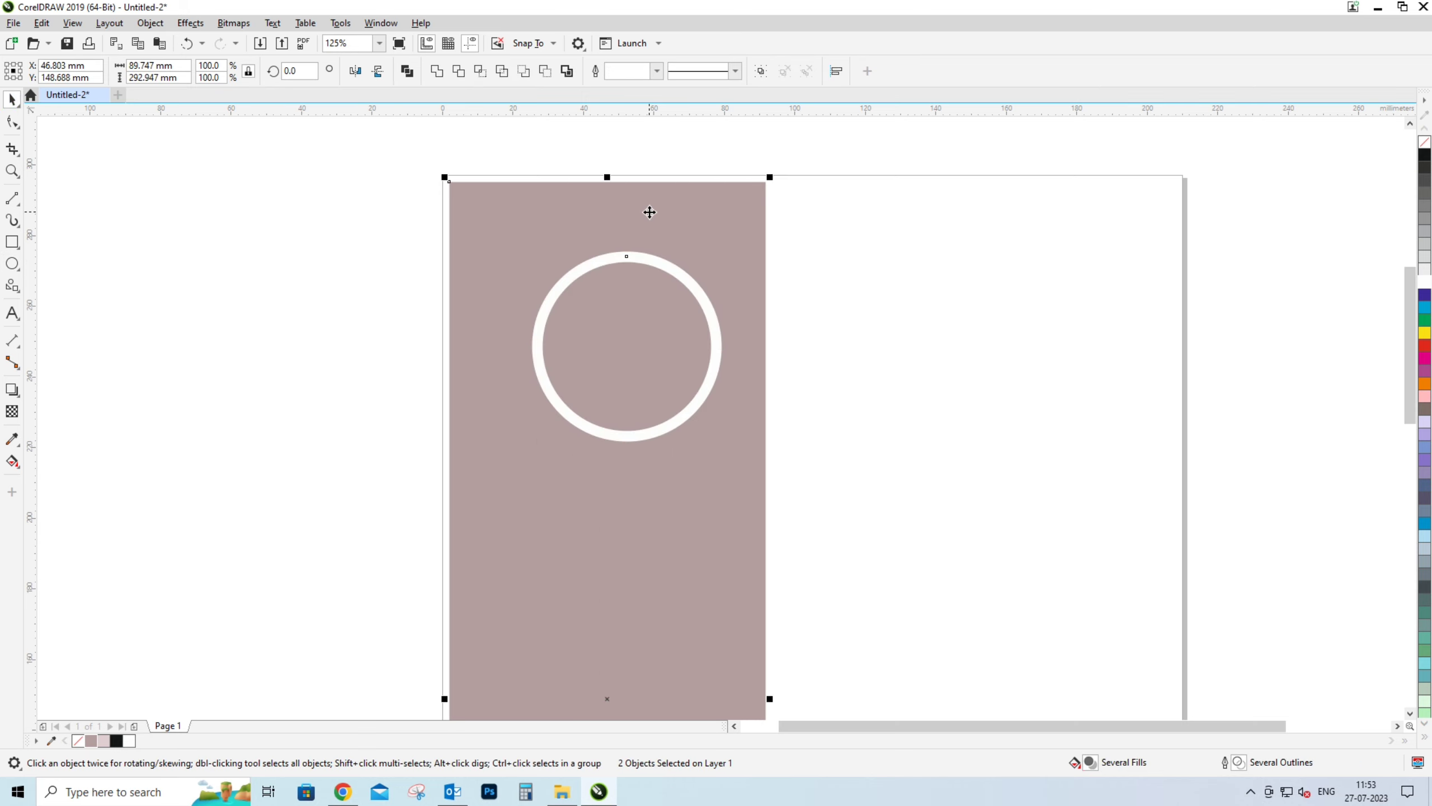
Centre the ring horizontally on the column and make its outline slightly thinner
key(c)
shift+click(610, 345)
click(644, 71)
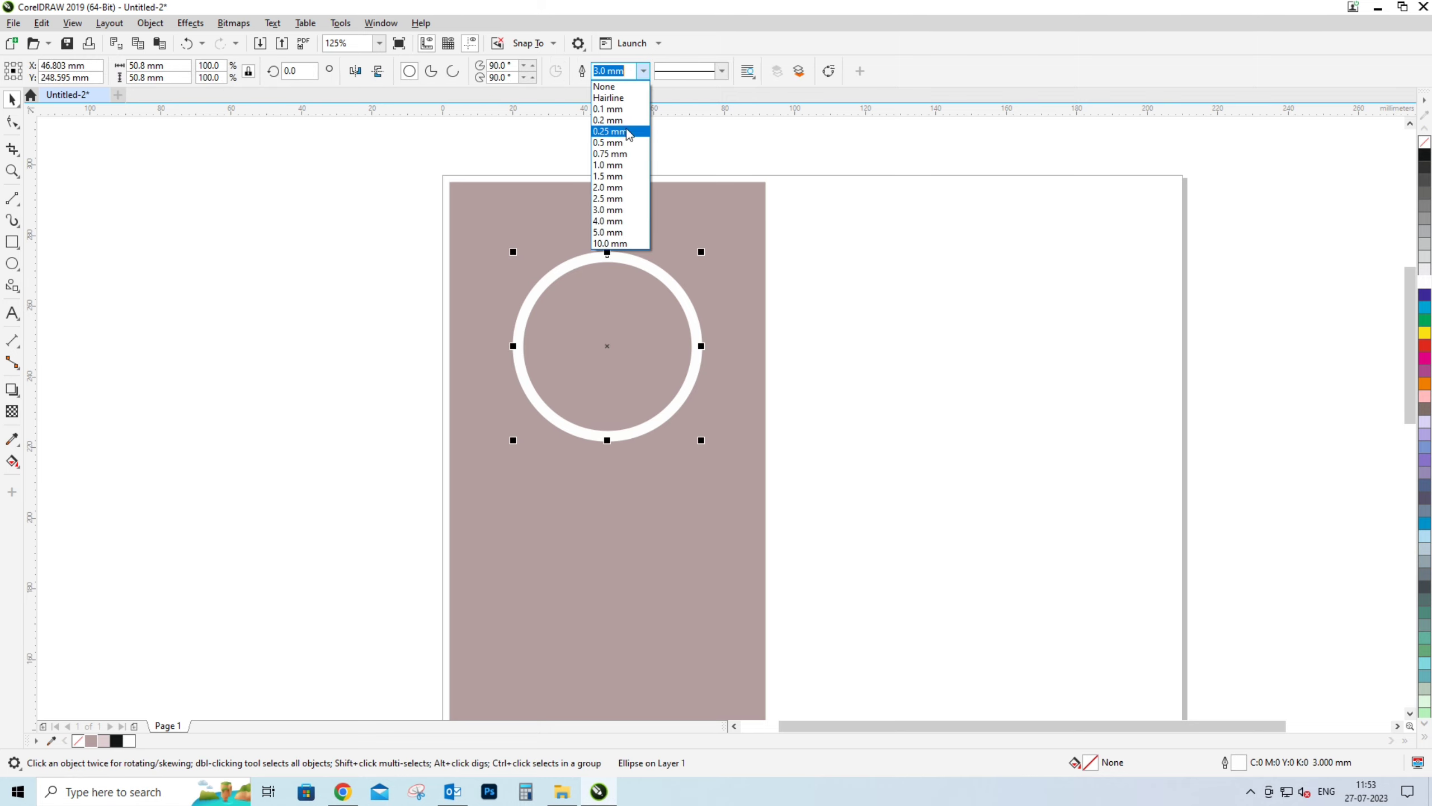
click(614, 162)
click(370, 299)
scroll(632, 371, up, 2)
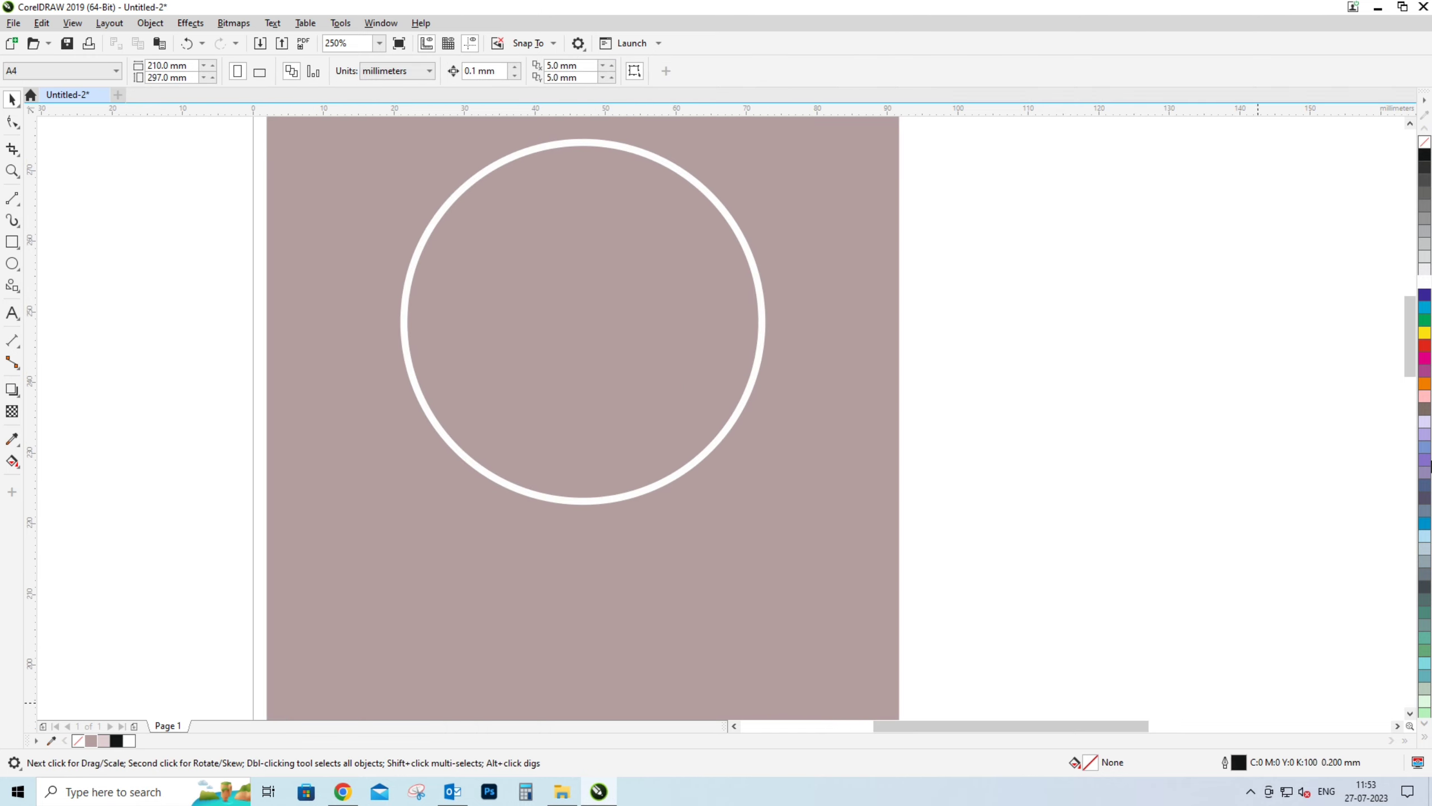
click(12, 314)
click(615, 400)
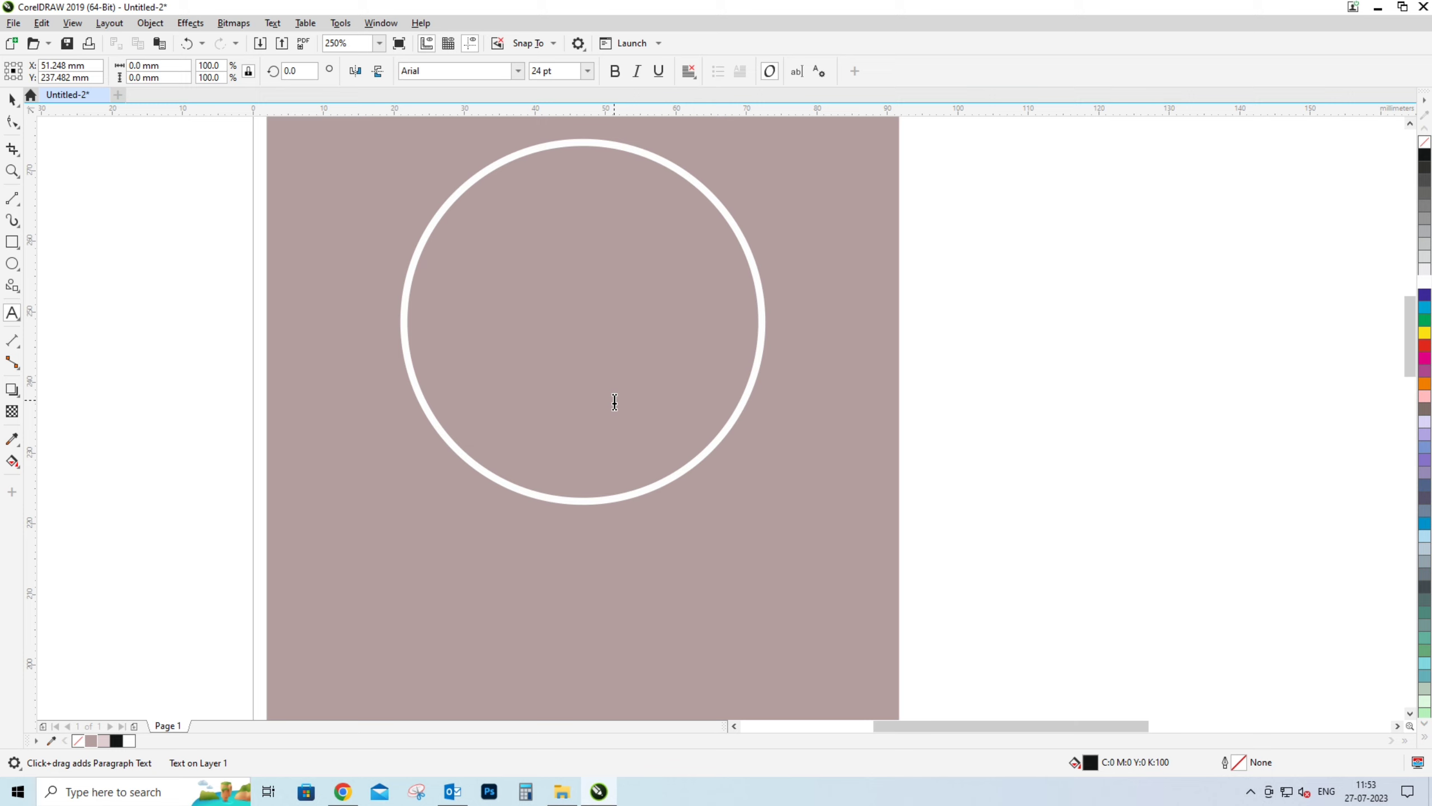
Type 'YOUR PHOTO' on two lines and centre it inside the white ring
text(YOUR PHOT)
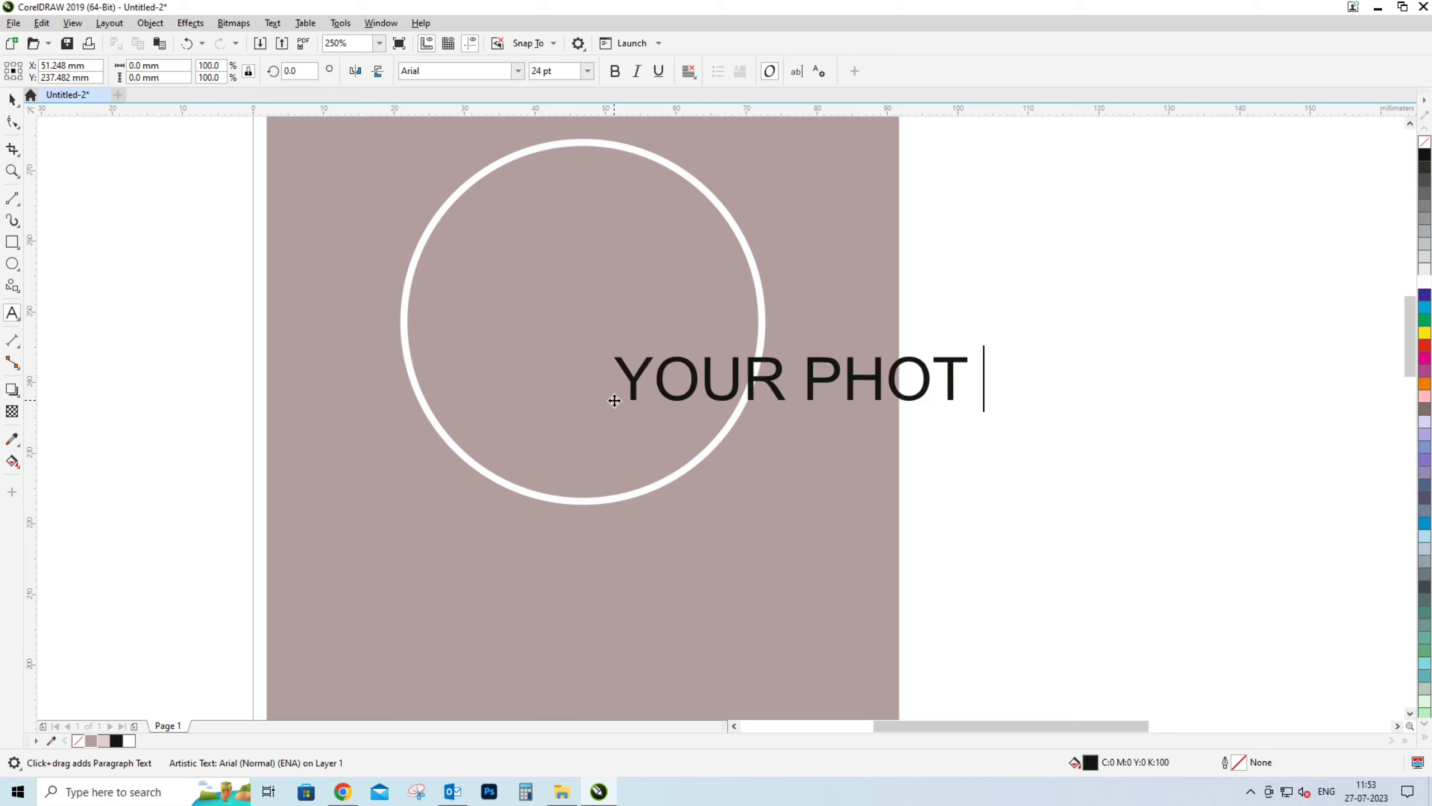
key(BackSpace)
key(BackSpace)
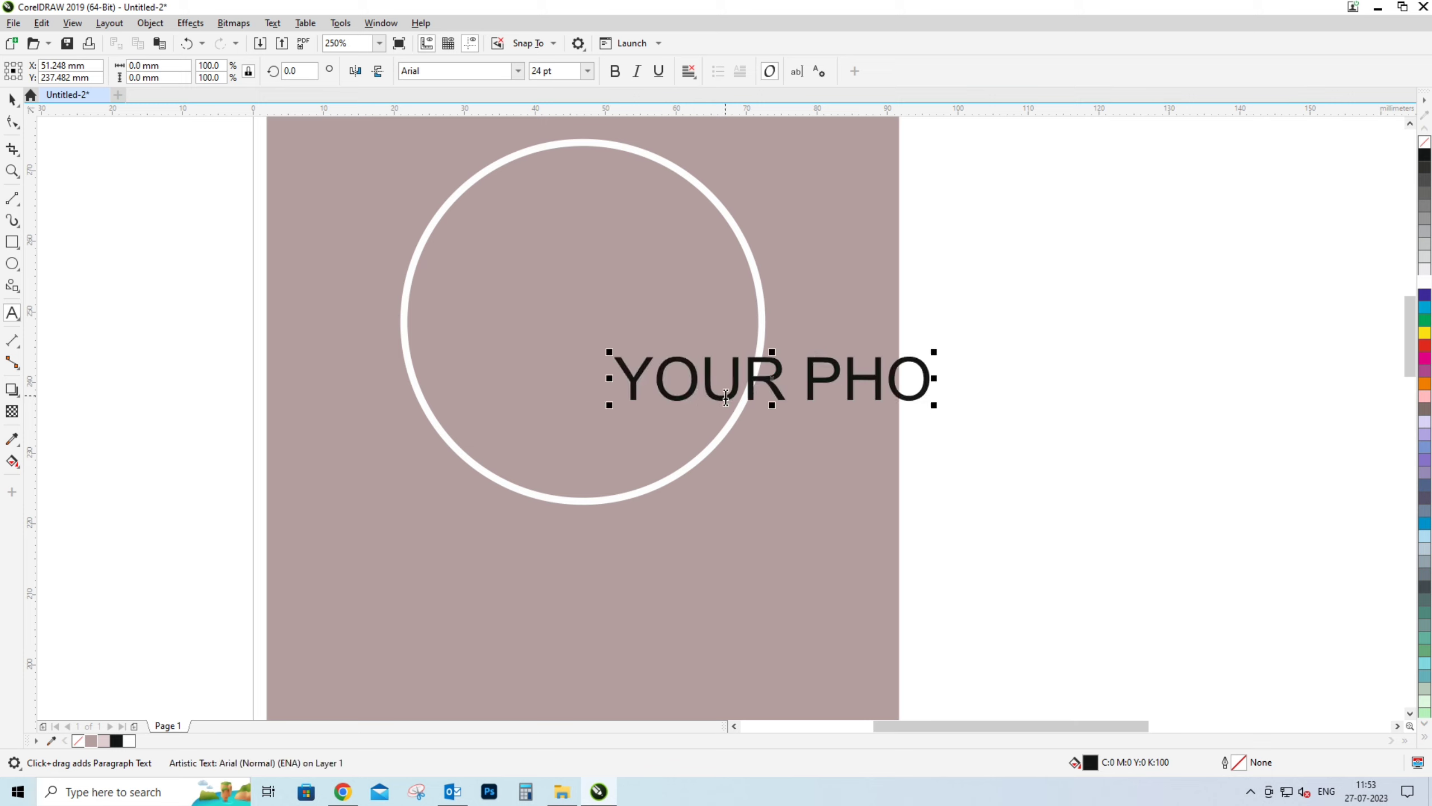
text(TO)
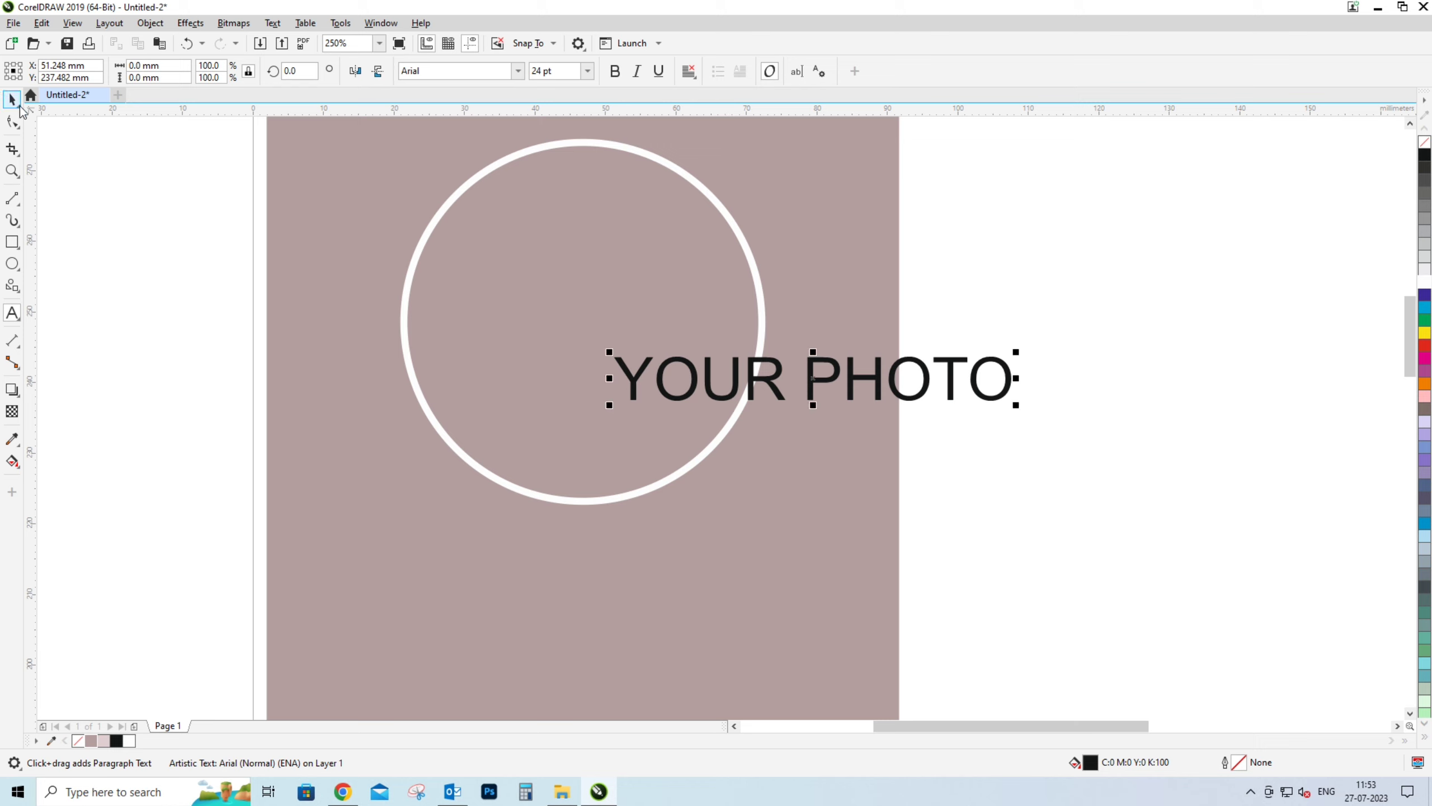
click(806, 386)
key(Return)
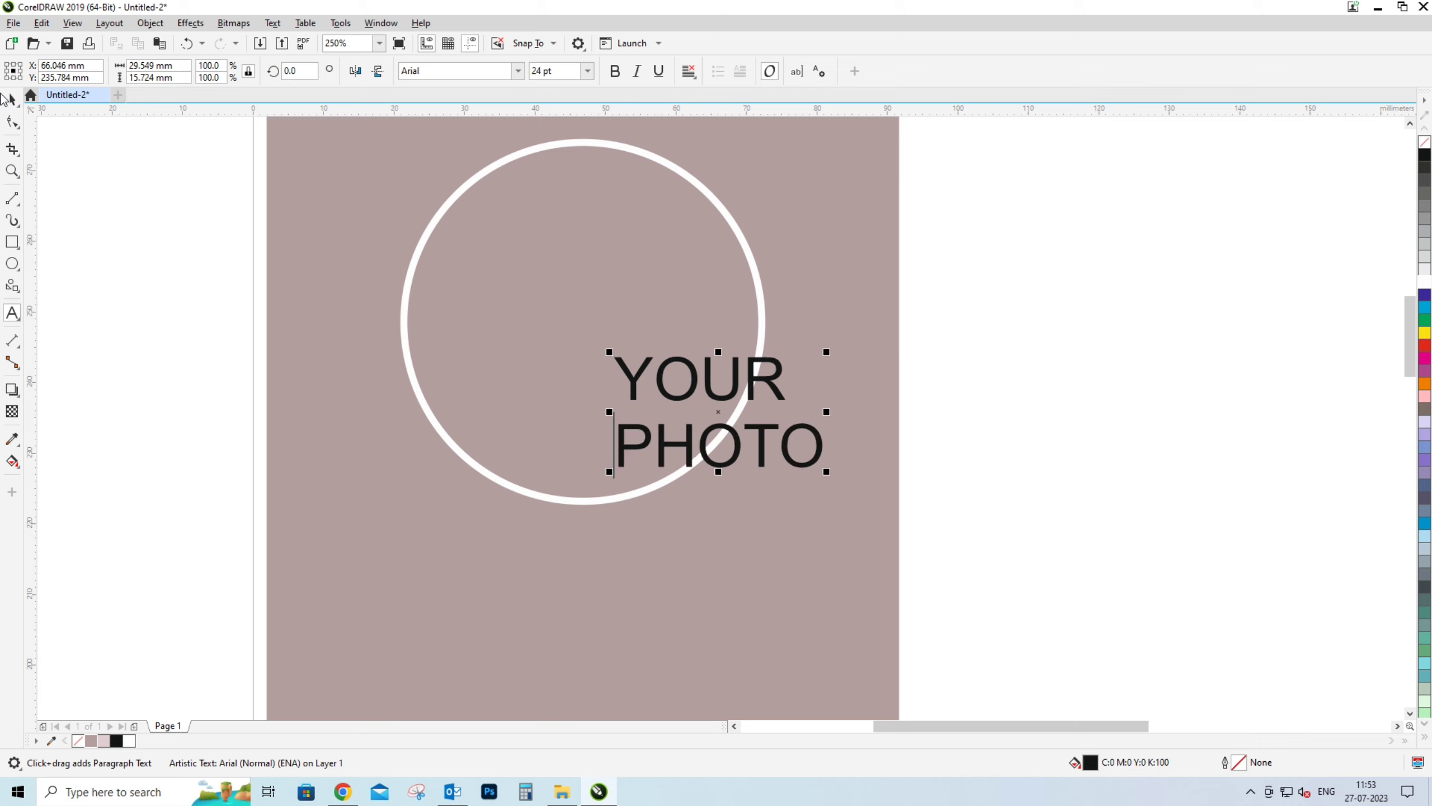
key(ctrl+space)
drag(726, 421, 590, 331)
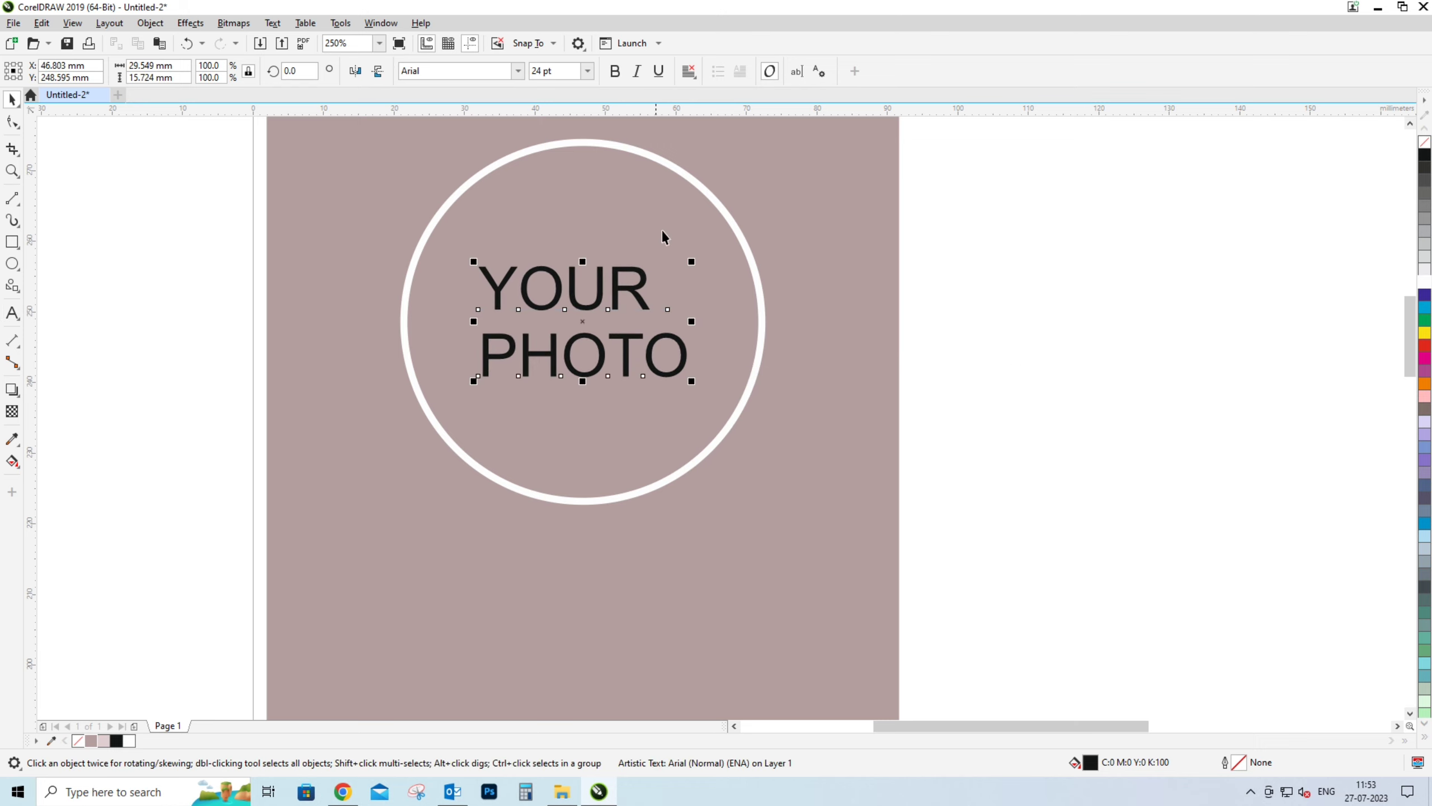
shift+click(708, 195)
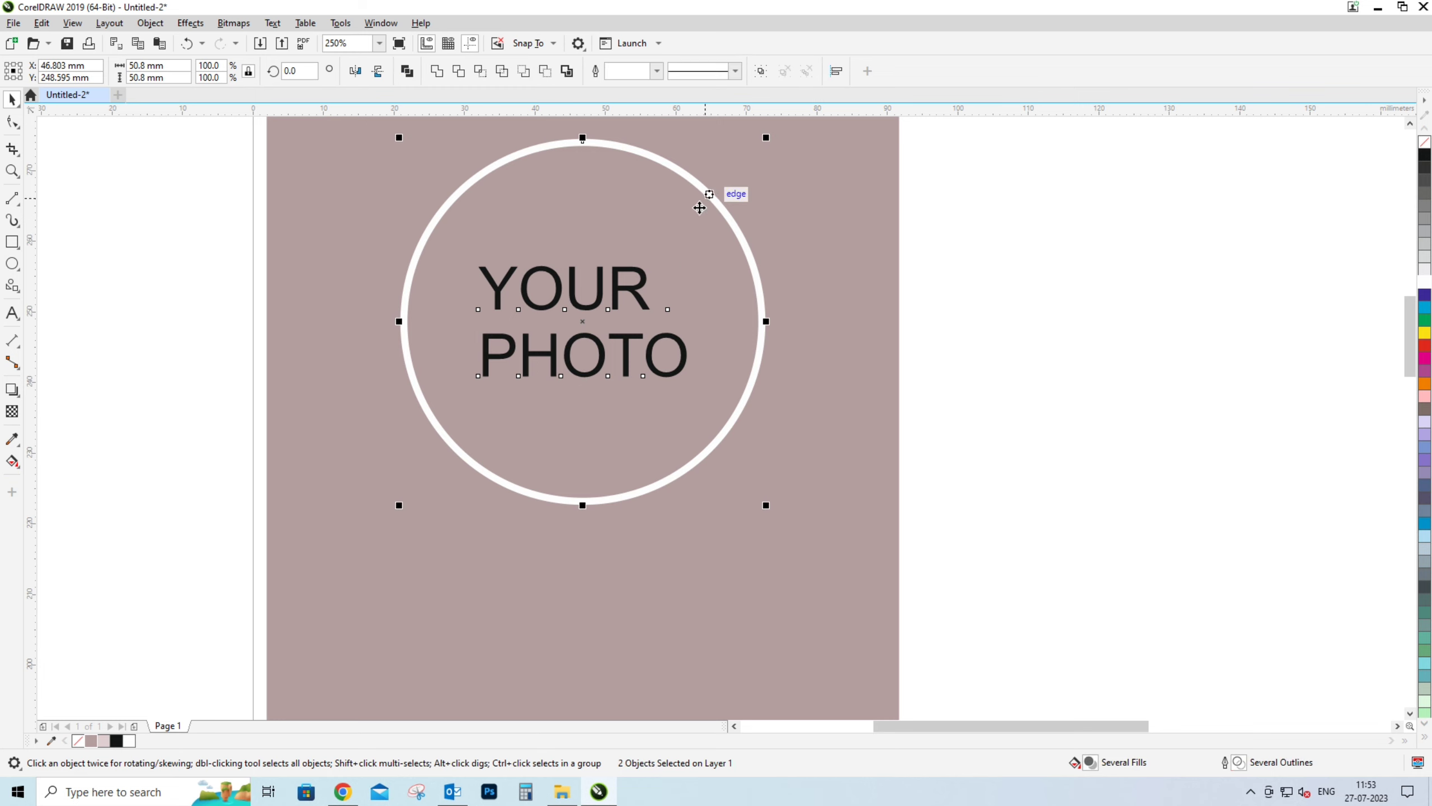
key(F3)
Zoom out and draw a rectangle across the top right beside the column
click(172, 353)
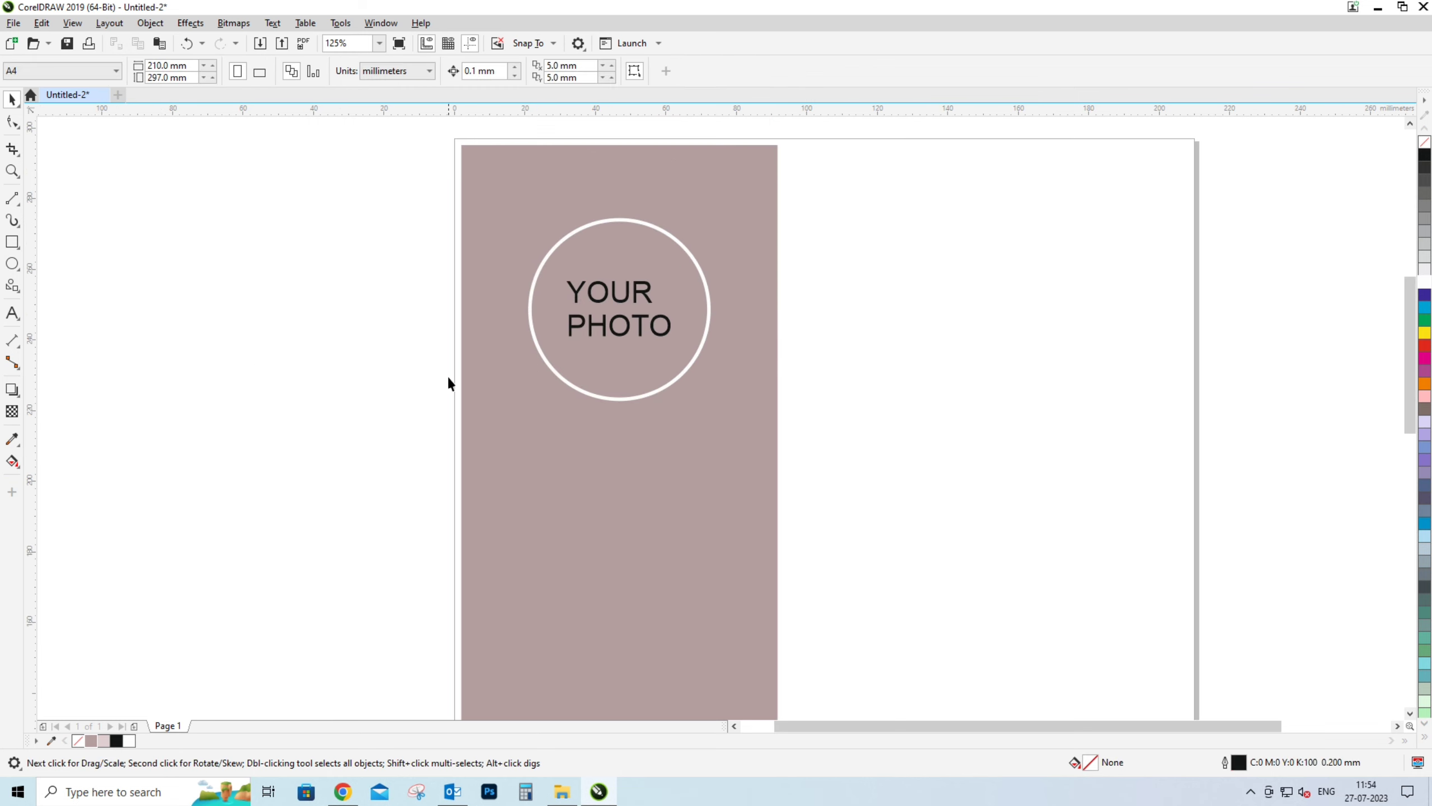
key(F3)
scroll(612, 282, up, 1)
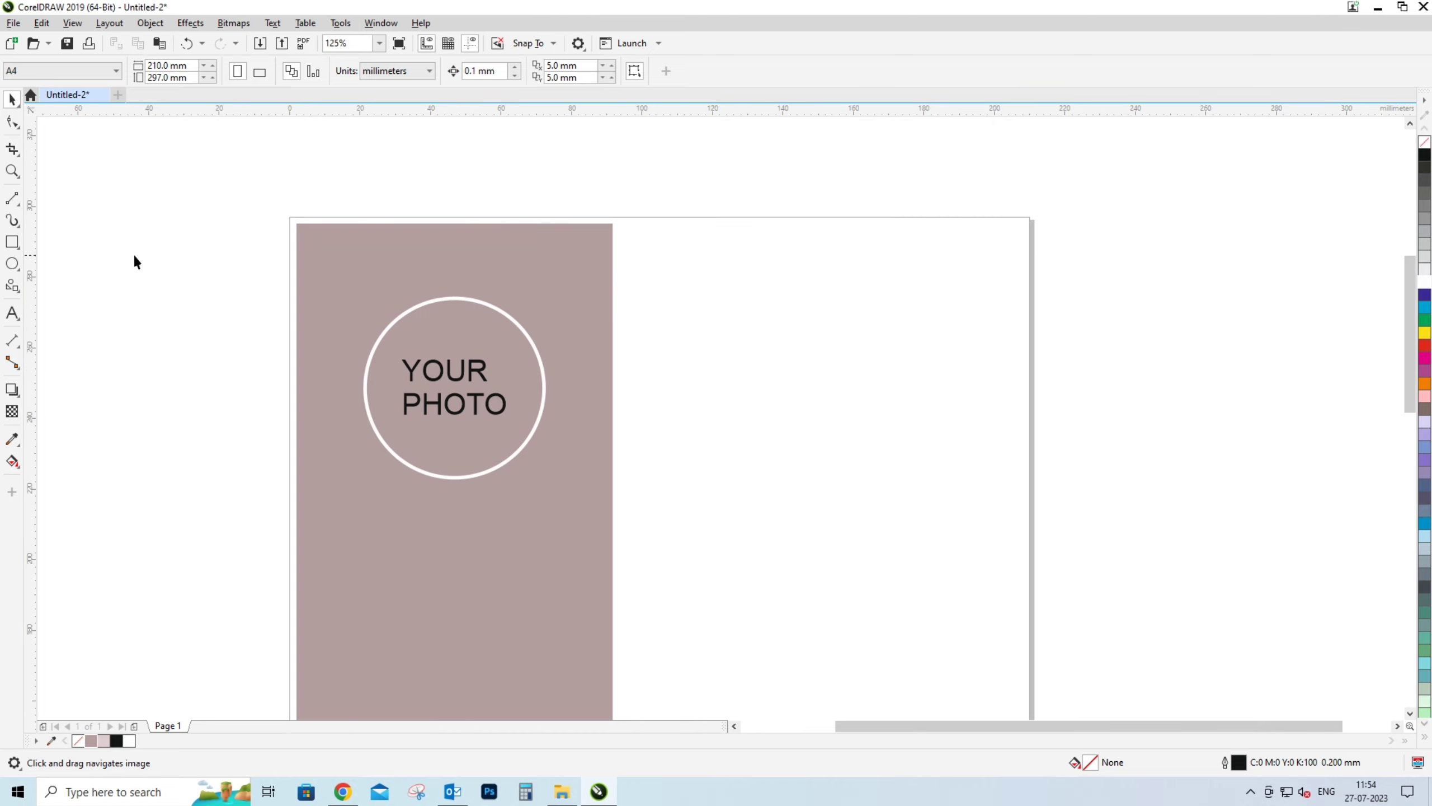
click(11, 242)
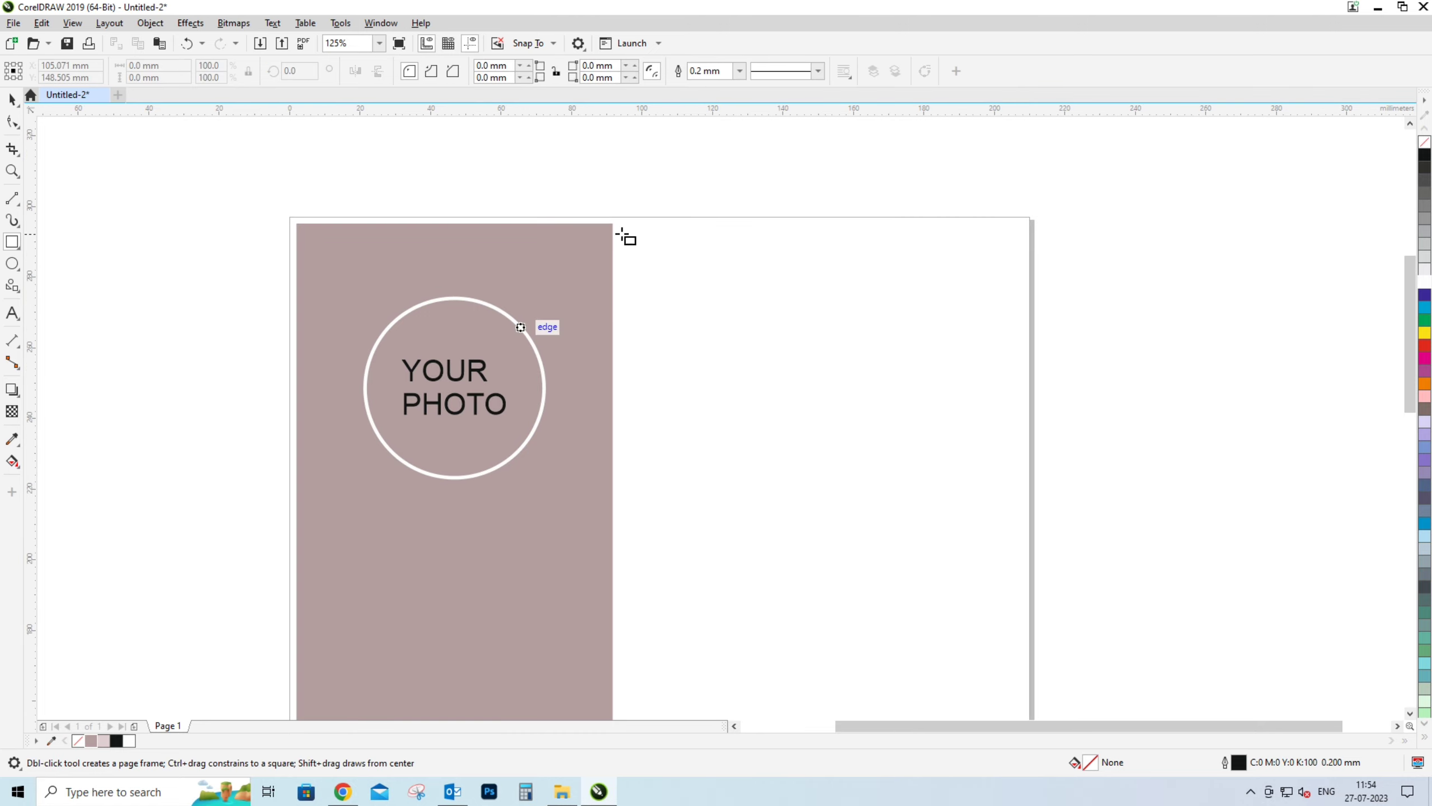
drag(614, 223, 1024, 466)
click(11, 99)
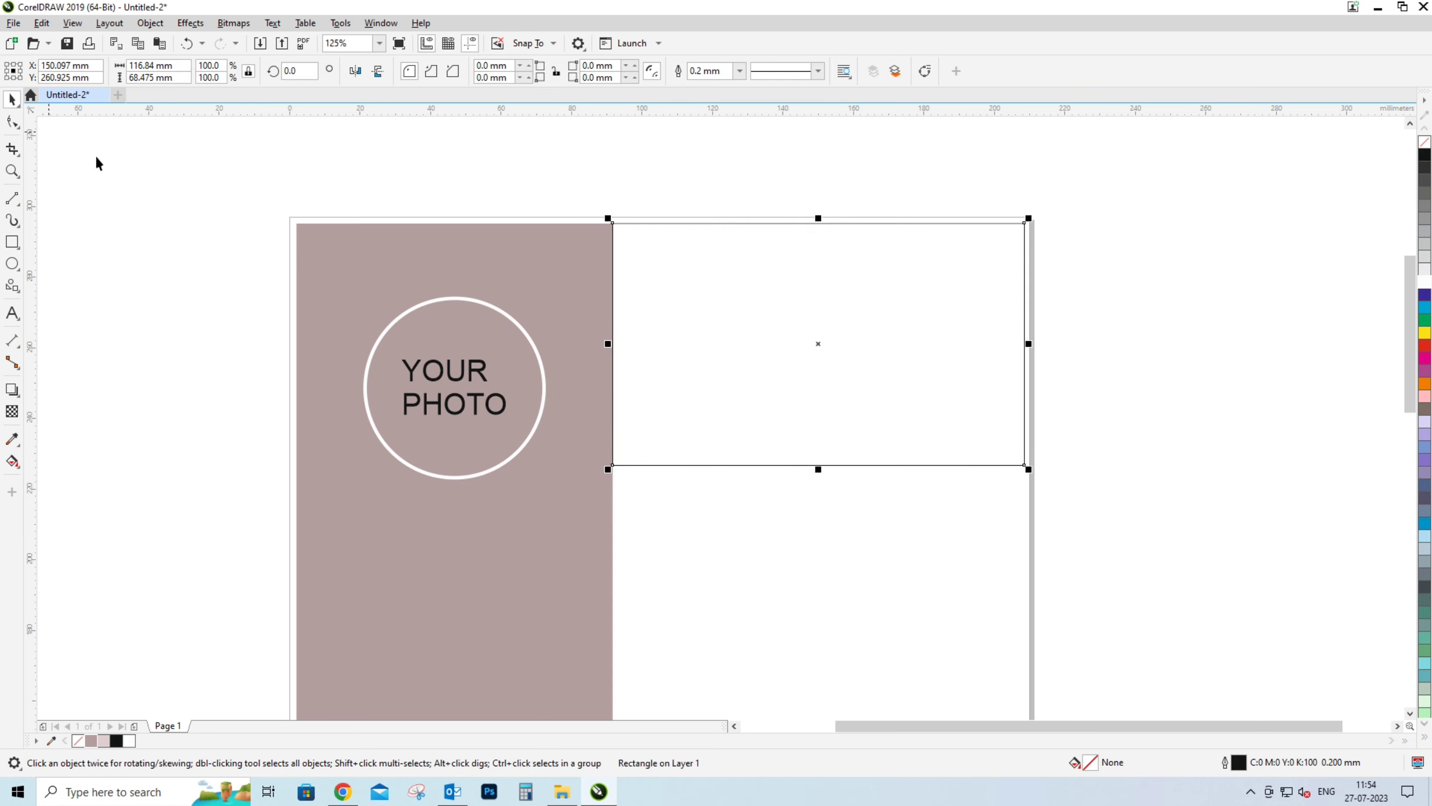
shift+click(485, 259)
click(979, 445)
Remove the block's outline and fill it light pink
click(740, 71)
click(709, 121)
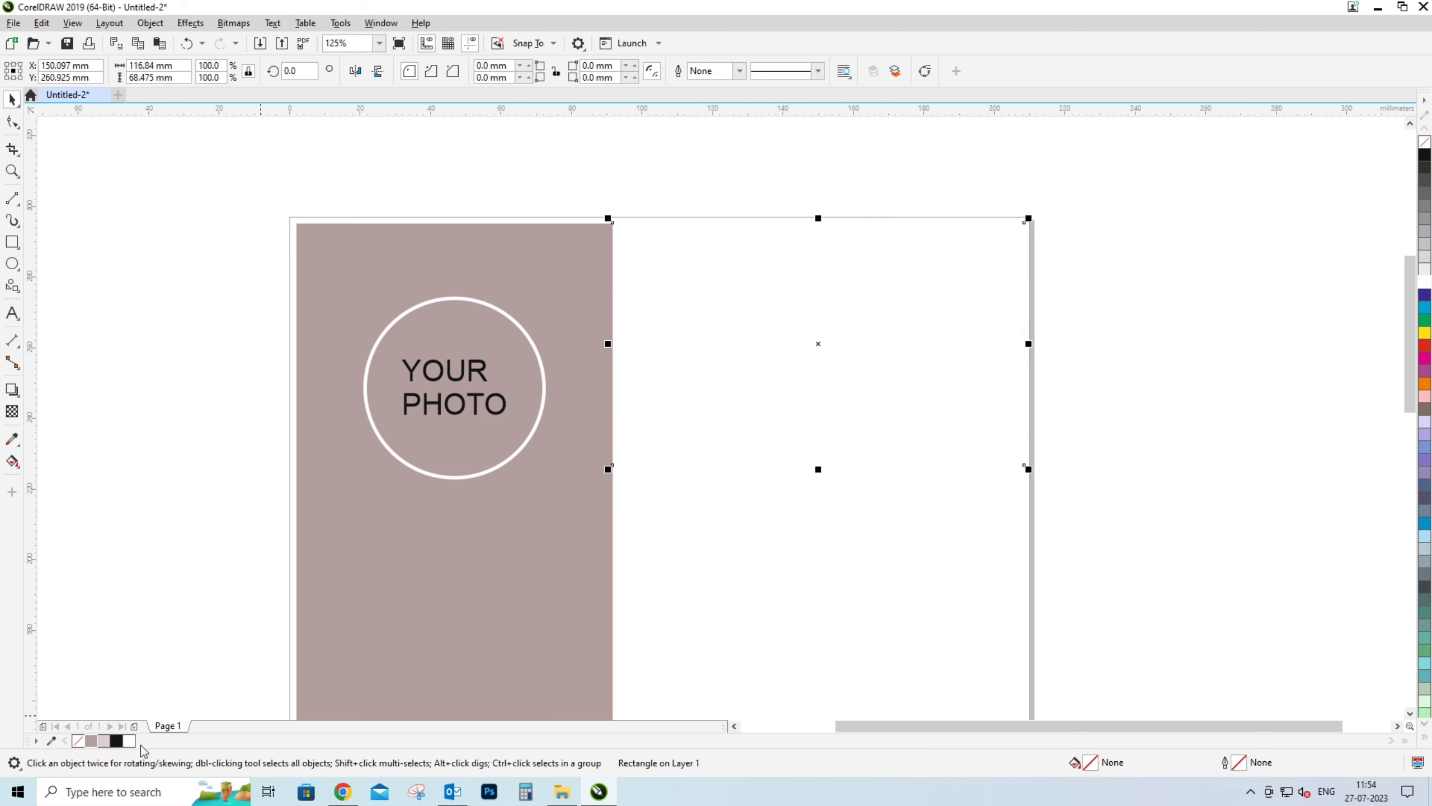
click(105, 741)
click(131, 534)
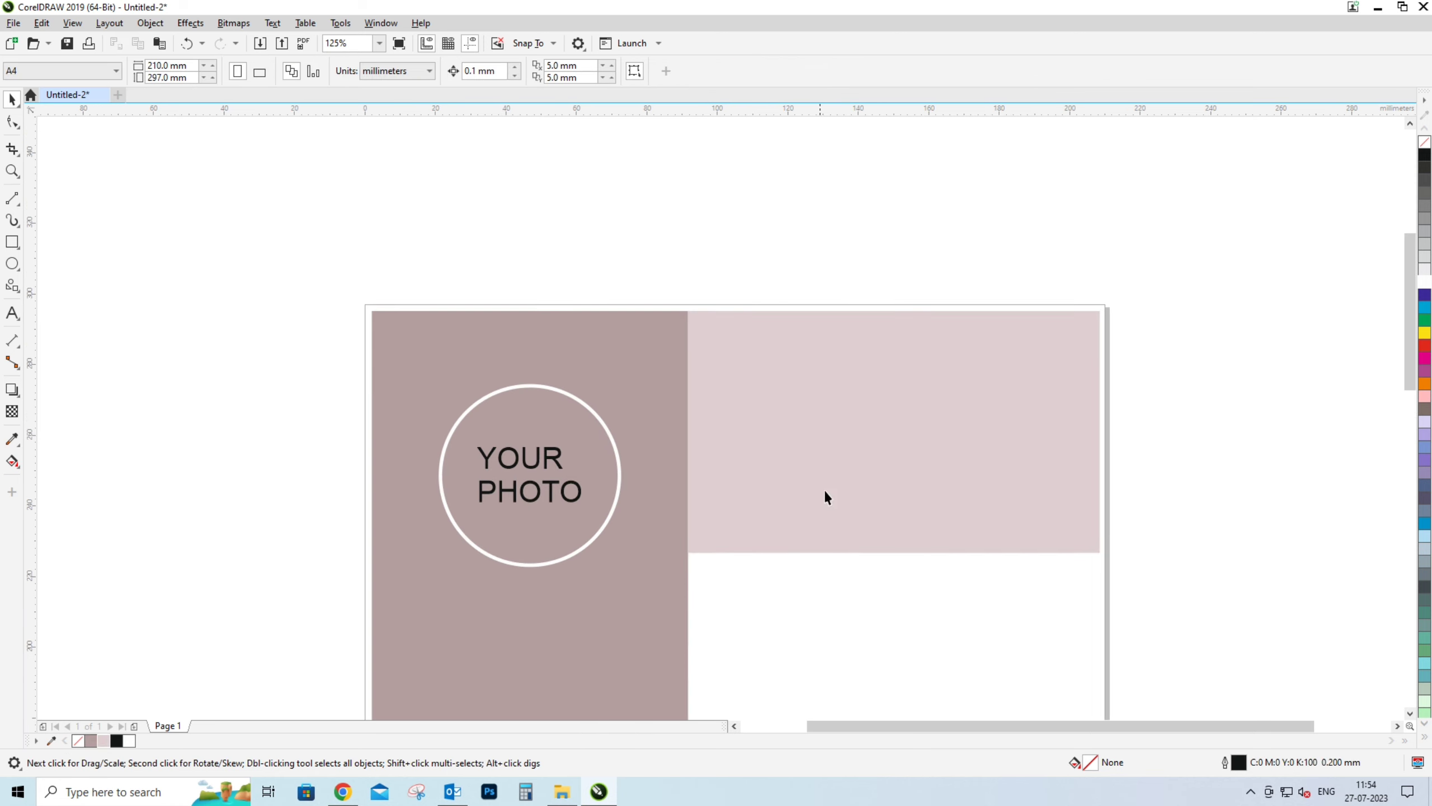
scroll(683, 351, up, 2)
scroll(528, 333, down, 2)
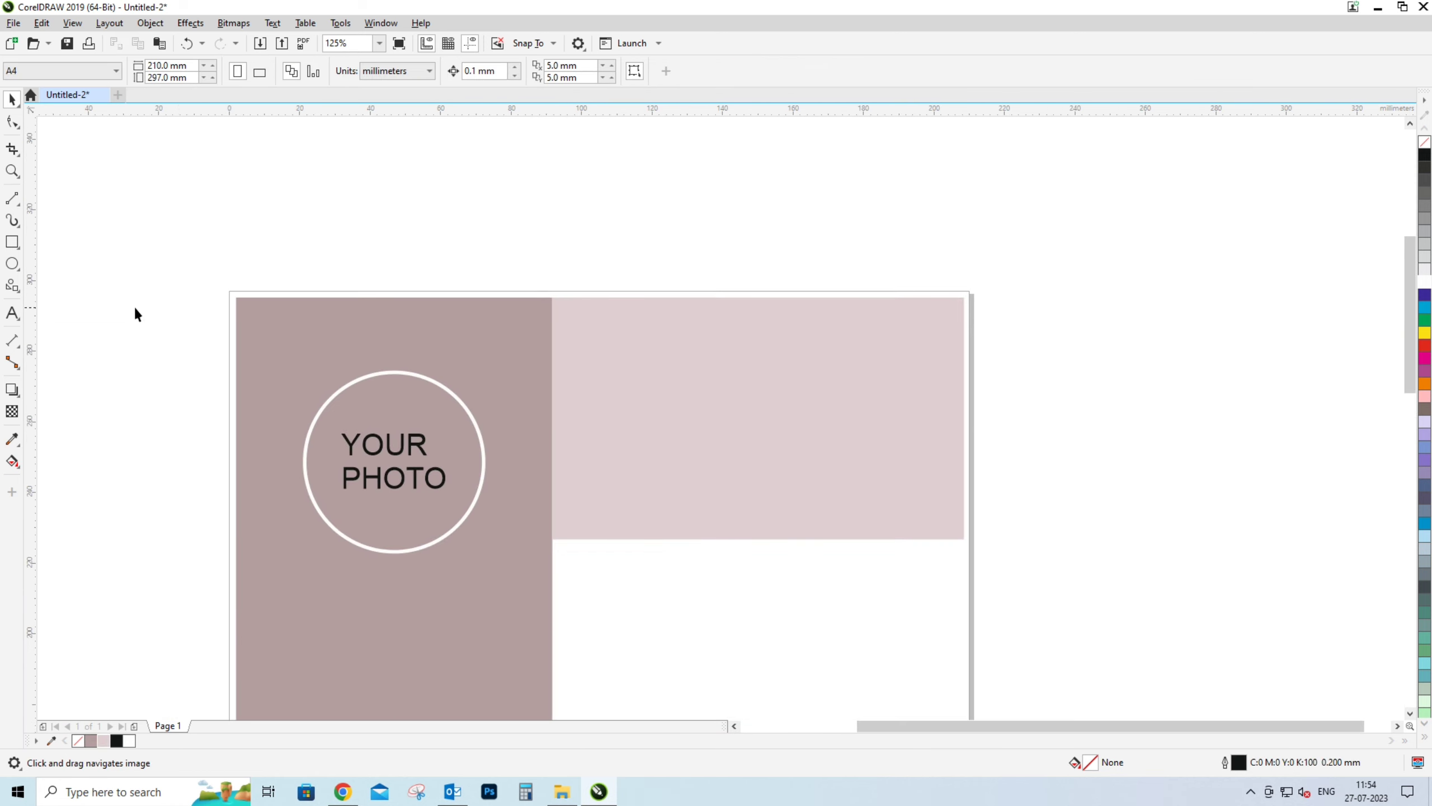
click(12, 313)
scroll(630, 409, up, 2)
click(628, 409)
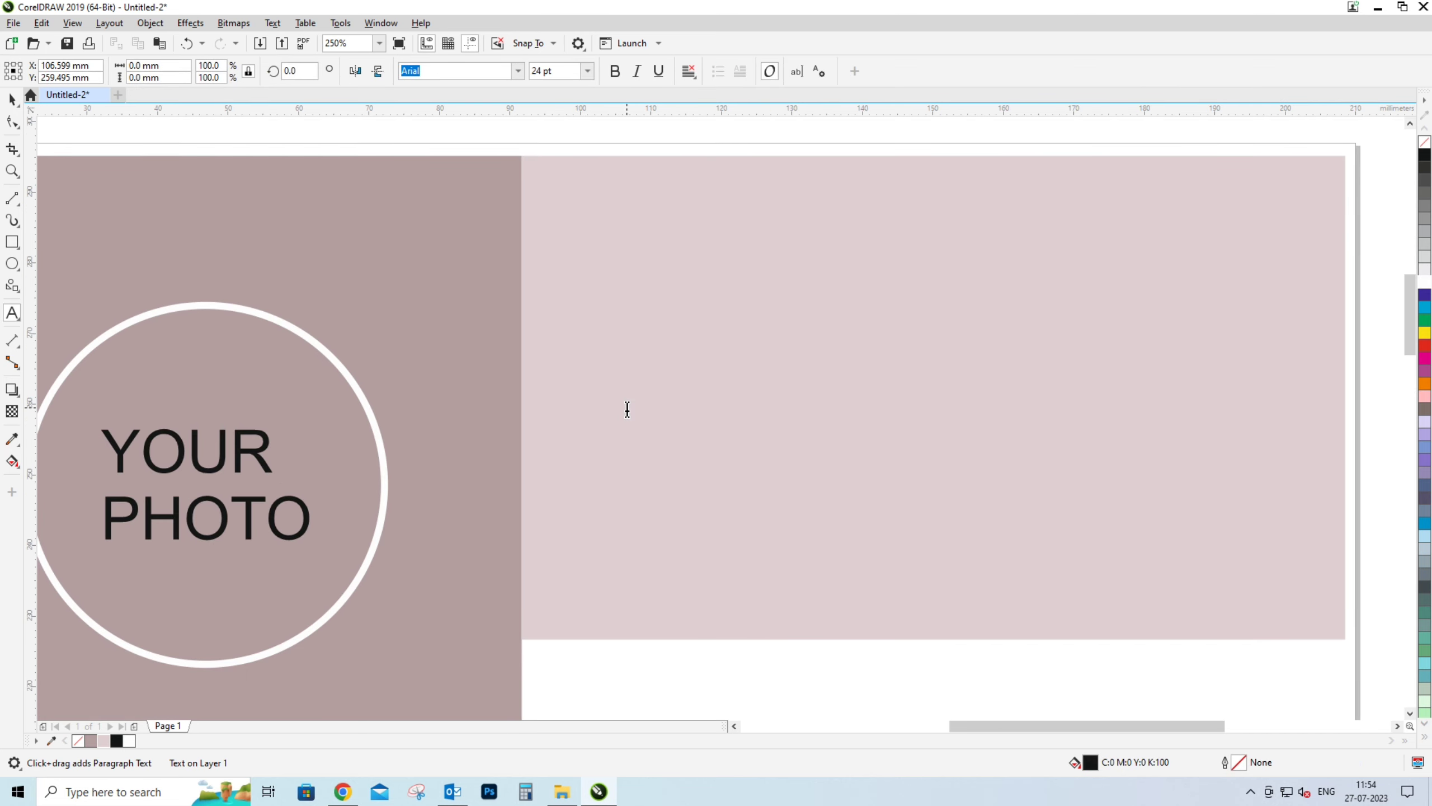
Replace the 'YOUR NAME' placeholder with the person's first and last name on two lines
text(YOUR )
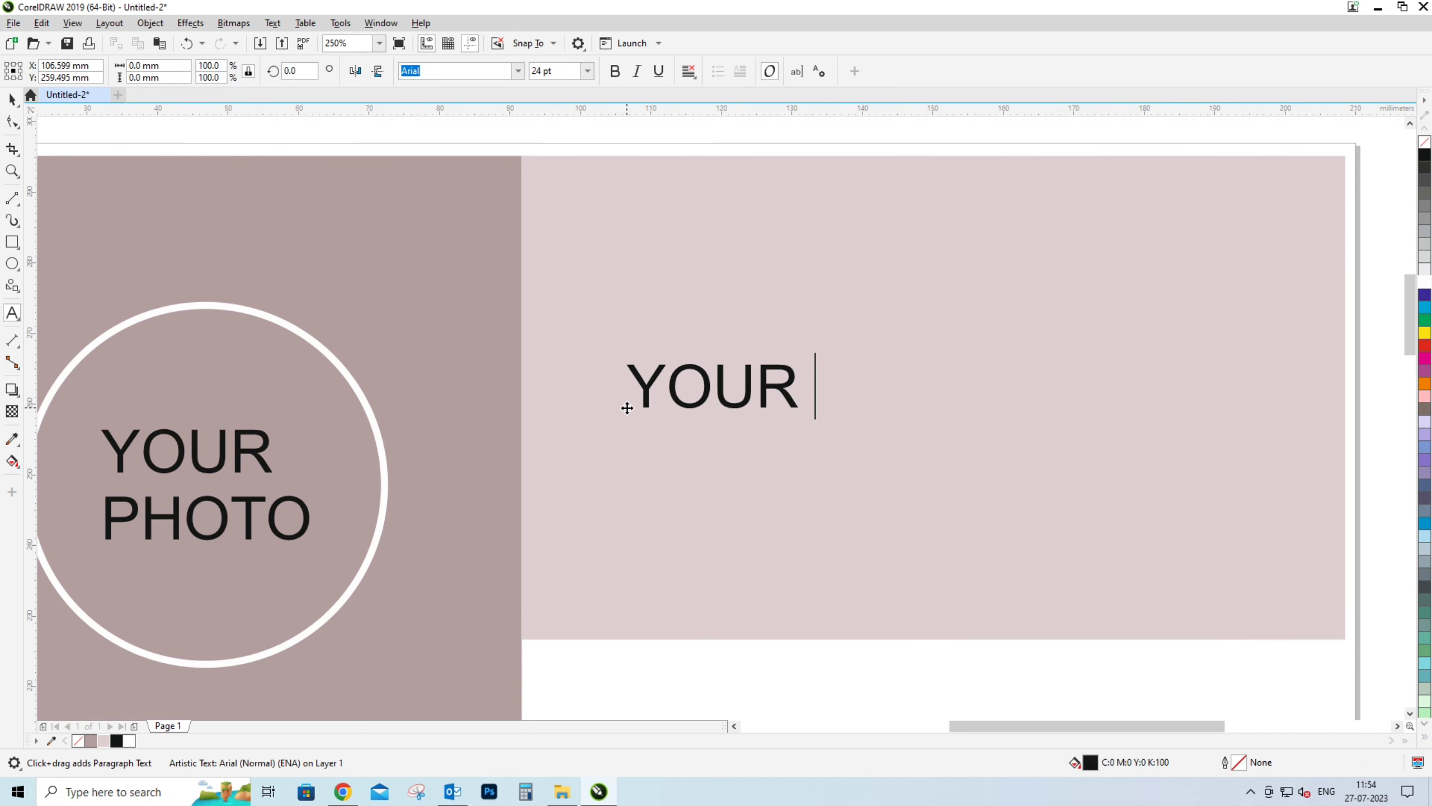
text(NAME)
key(Escape)
click(690, 406)
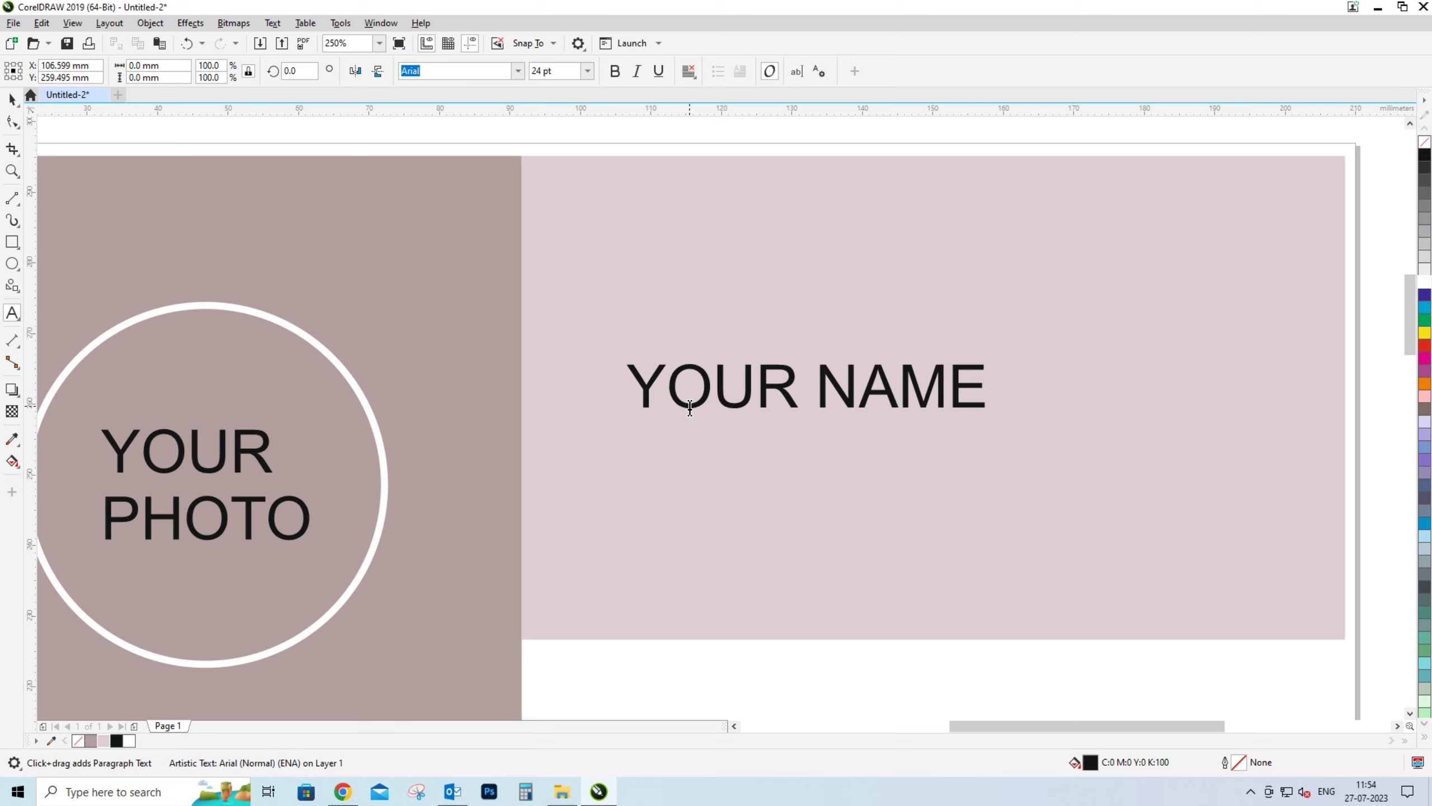
key(ctrl+a)
text(DO)
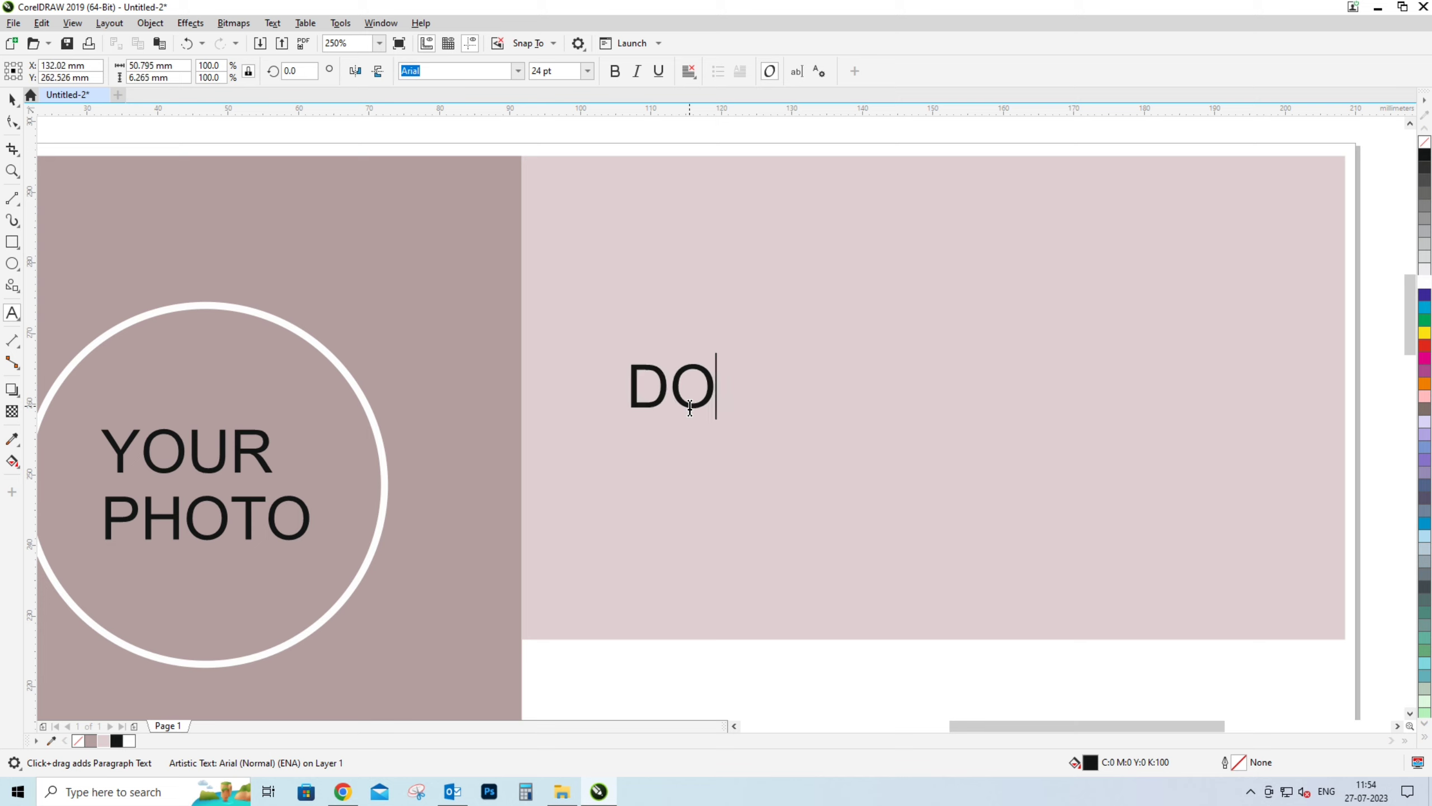
text(NNA)
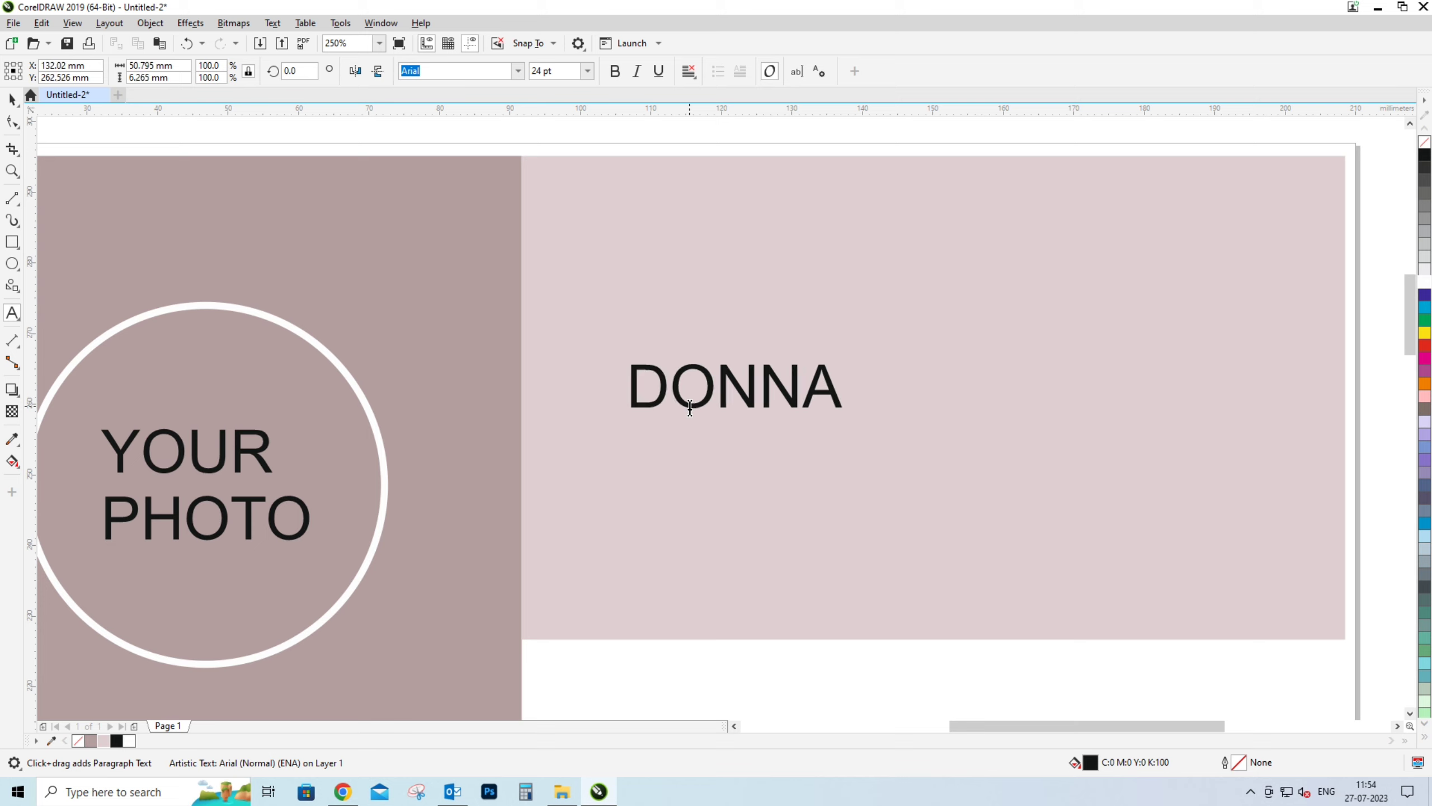
key(Return)
text(STR)
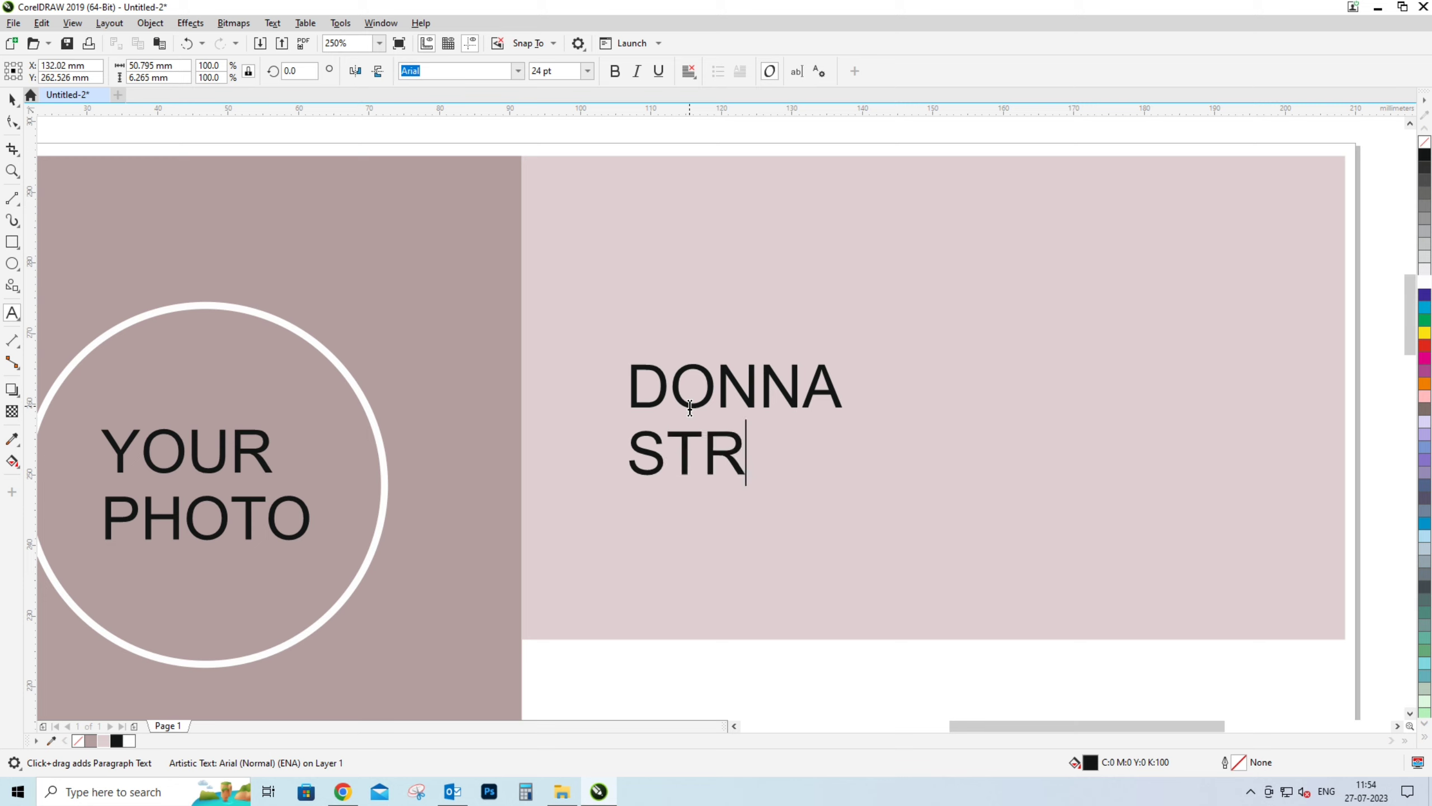
text(OUPE)
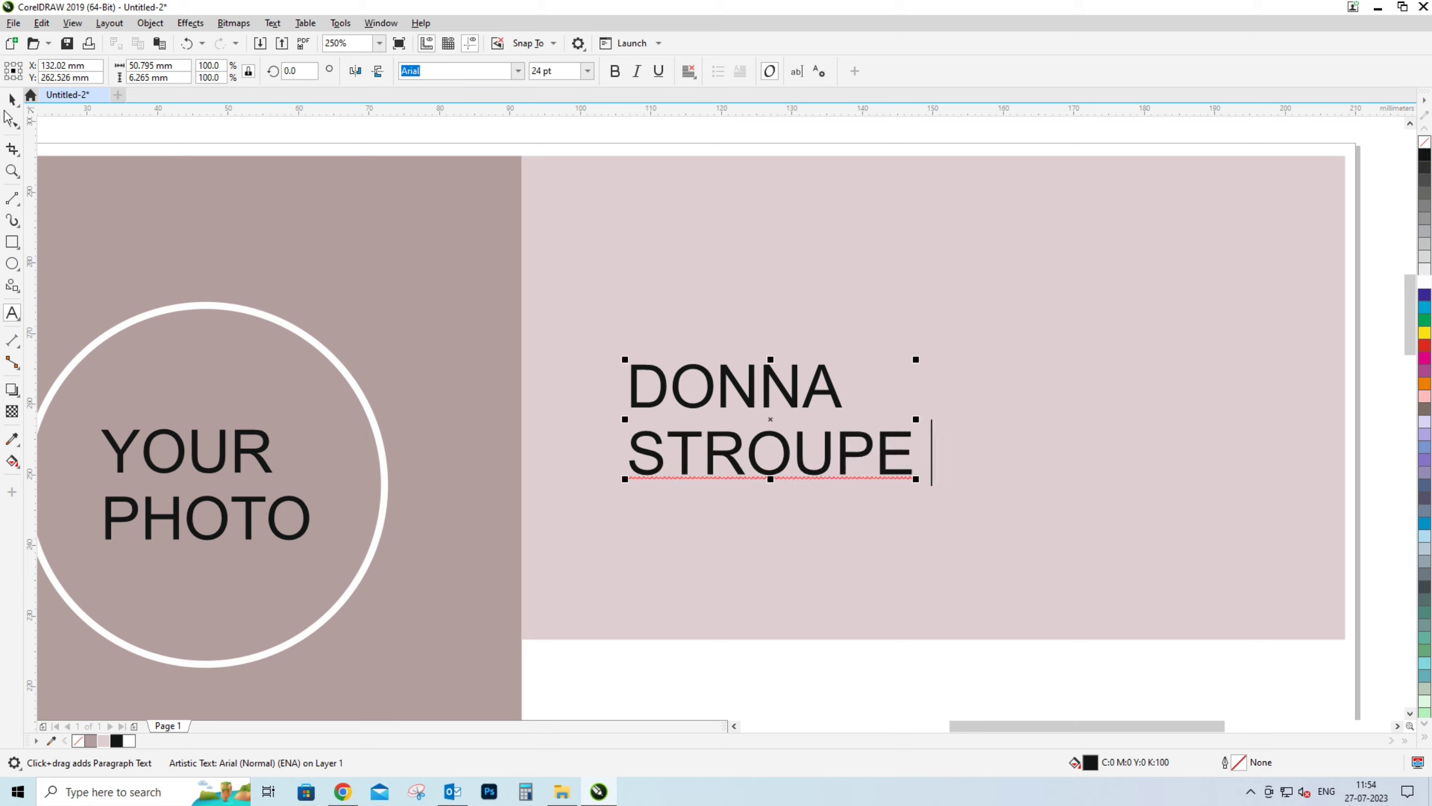
click(12, 100)
Set the name in Franklin Gothic Medium and enlarge it proportionally
click(518, 70)
scroll(489, 214, down, 3)
scroll(488, 215, down, 10)
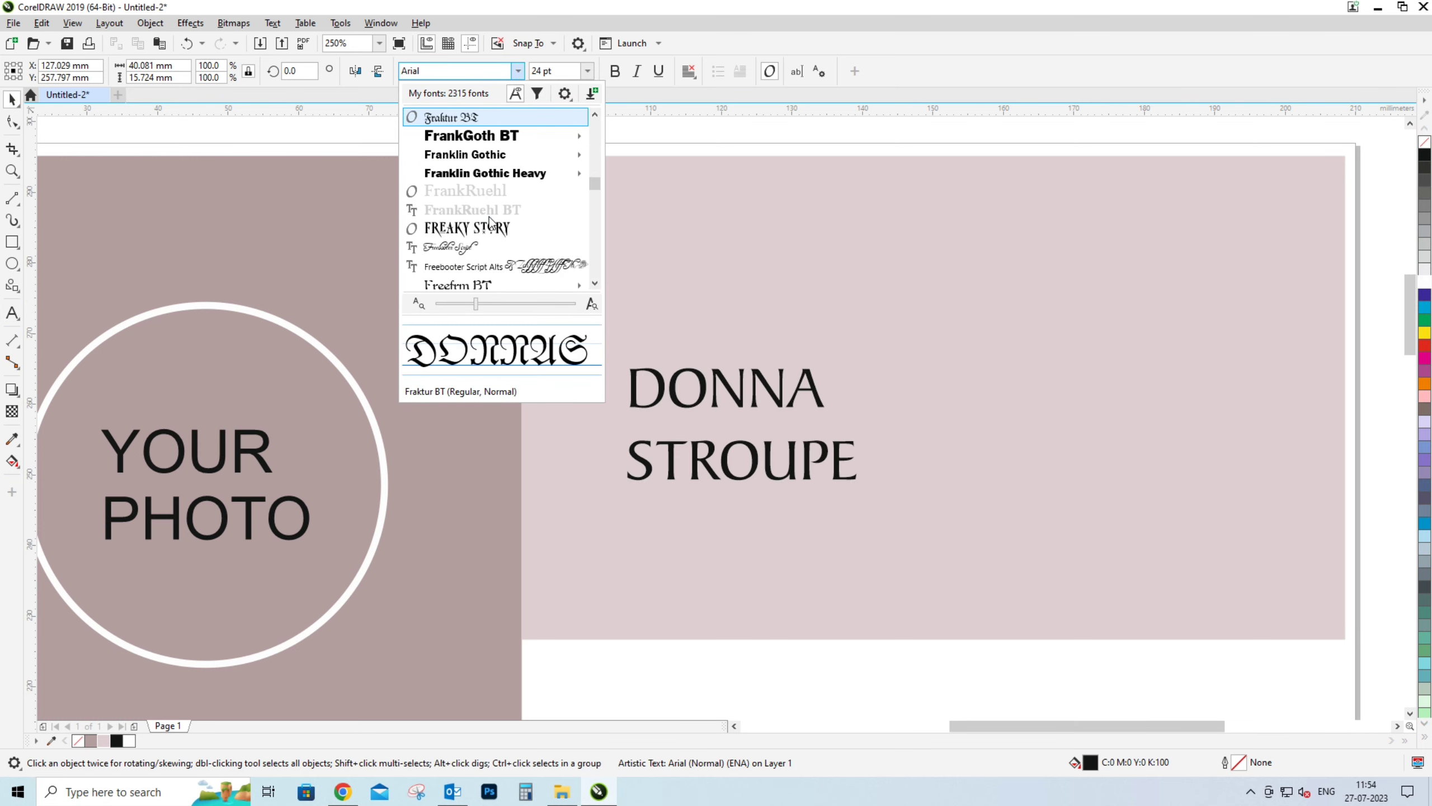
click(745, 232)
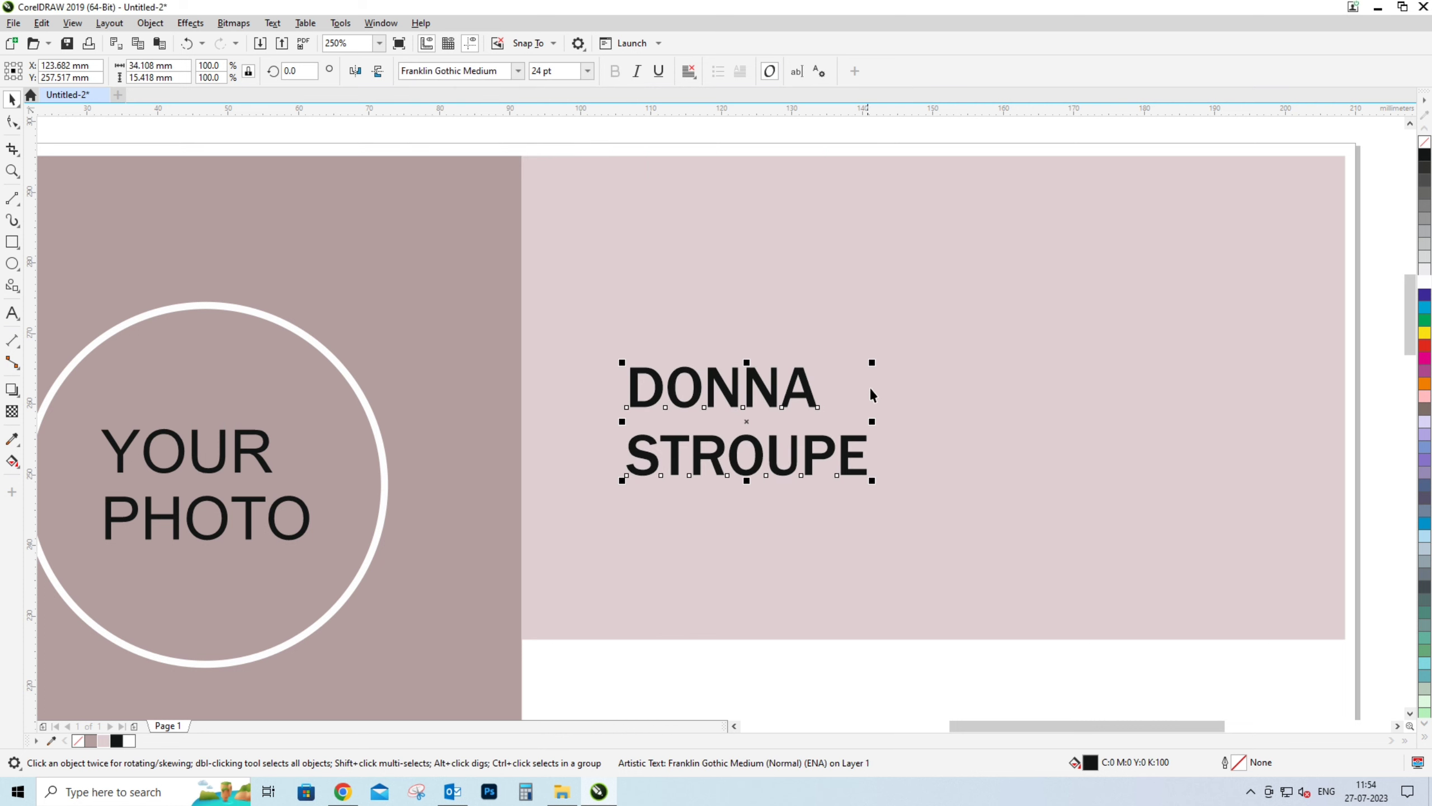
drag(872, 363, 1218, 291)
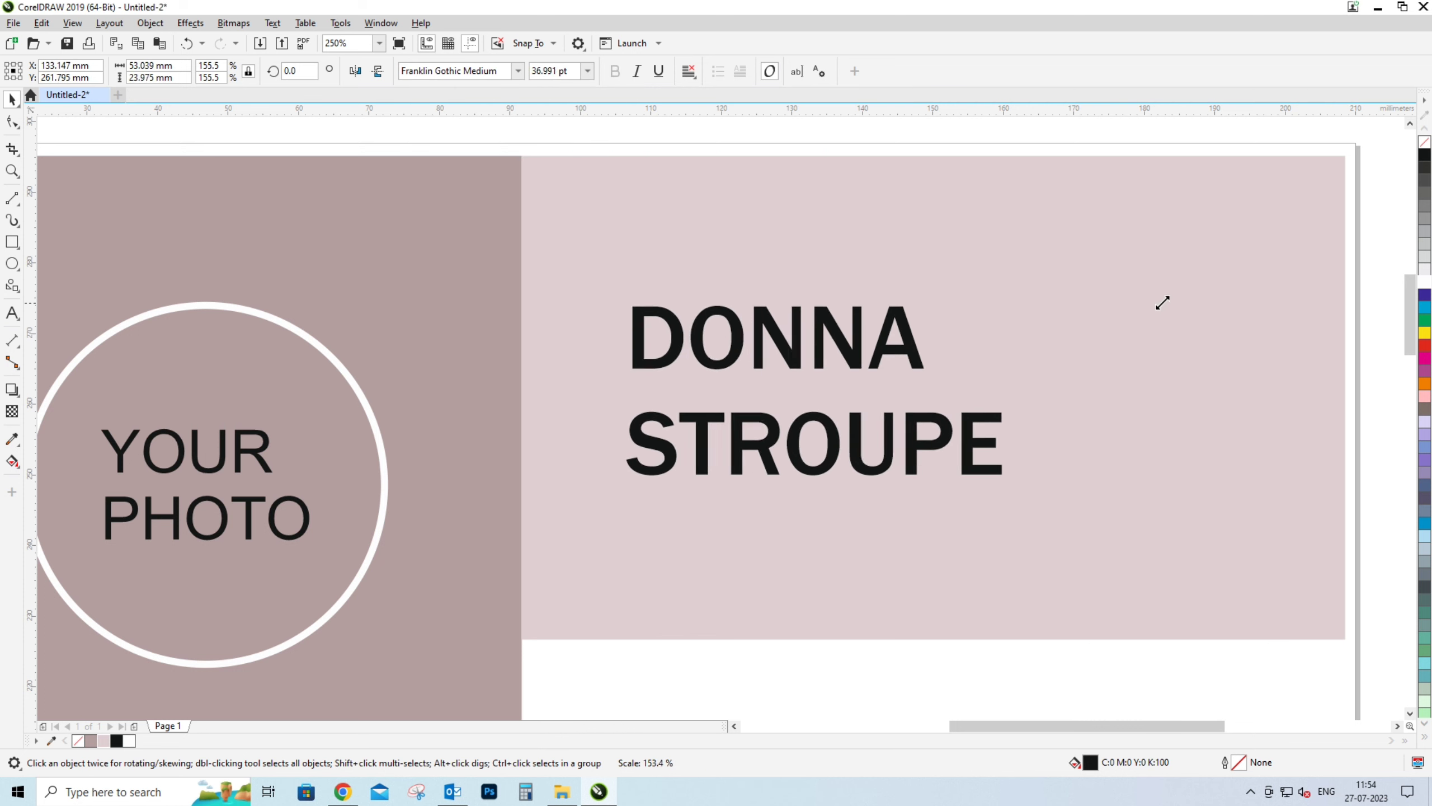
shift+click(659, 209)
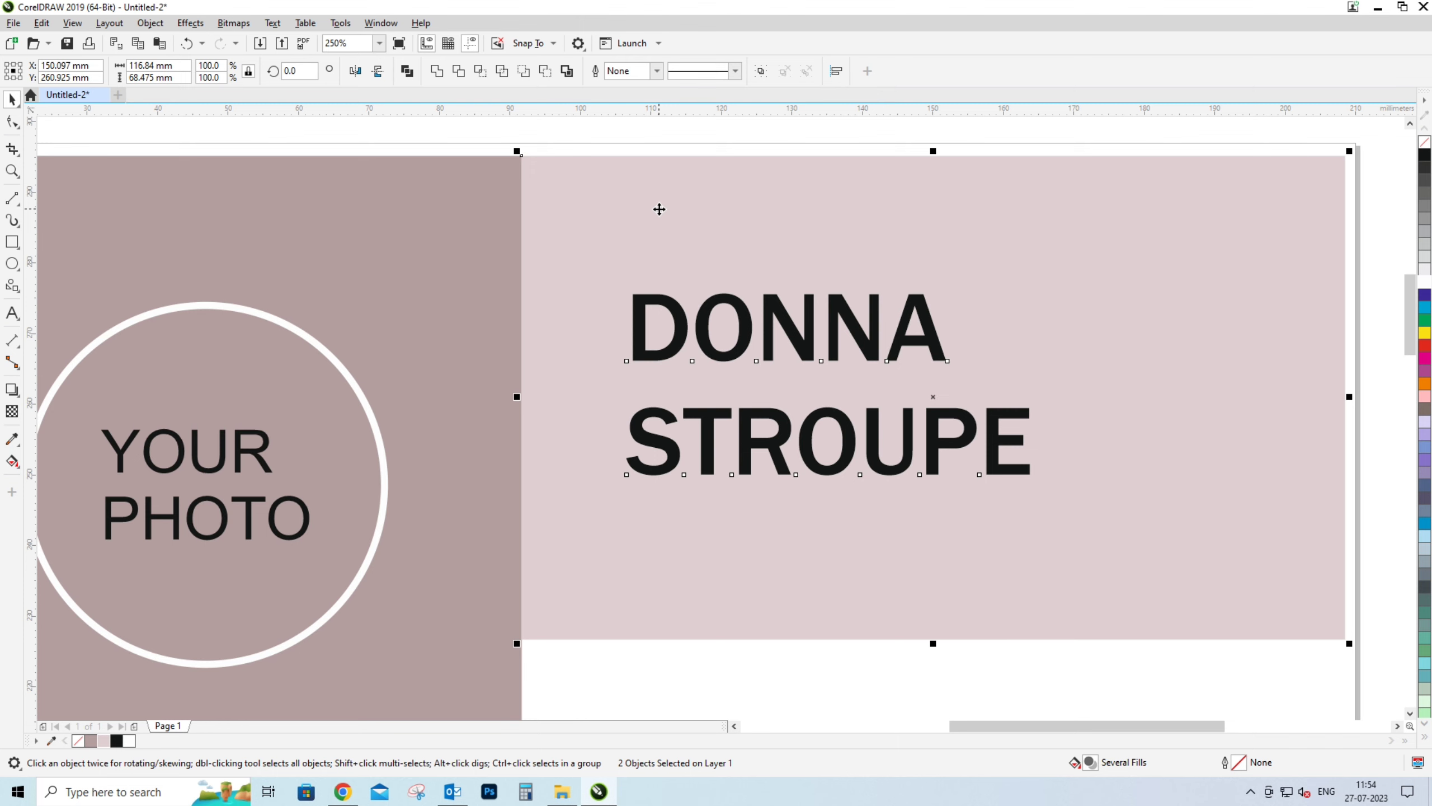
scroll(626, 274, down, 2)
click(665, 316)
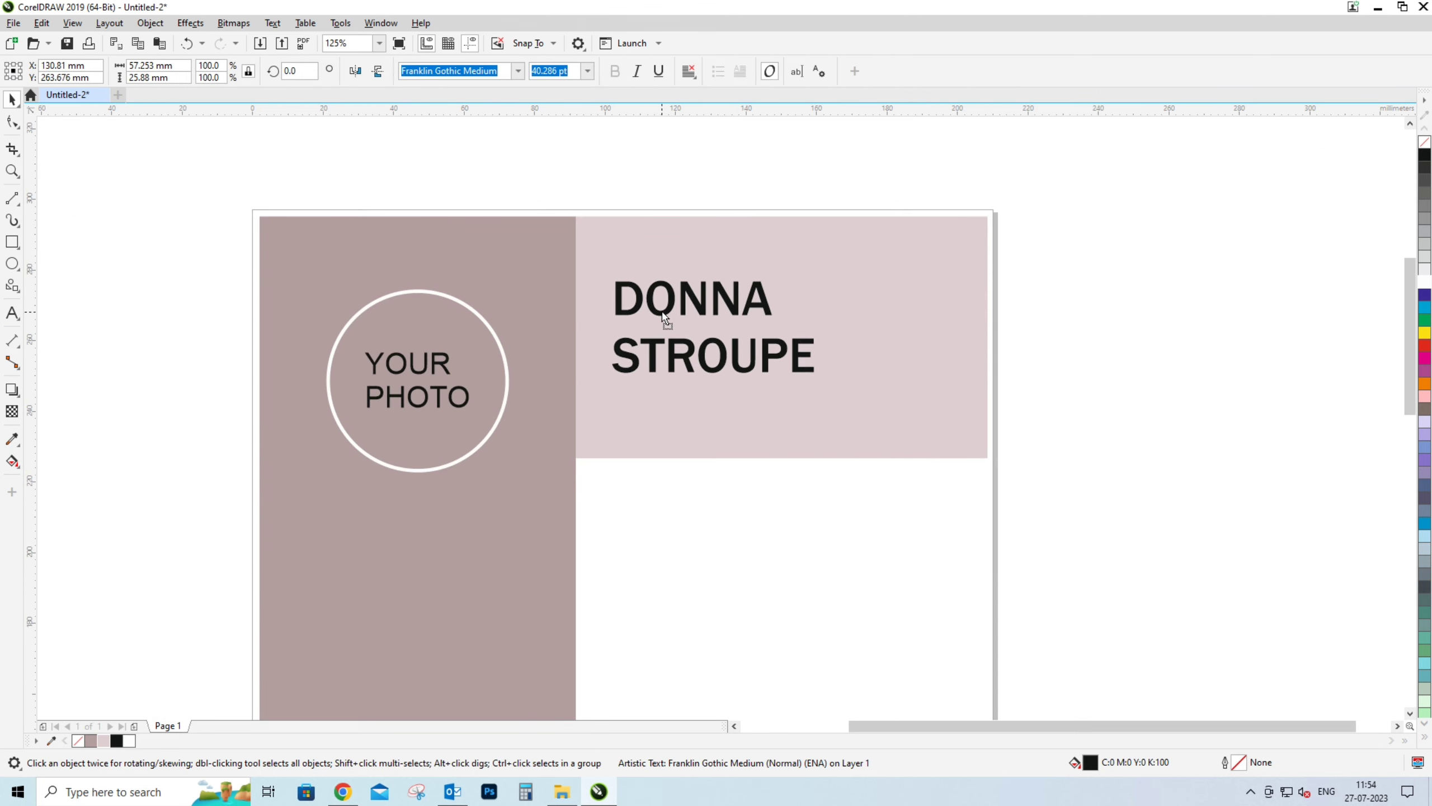
click(1045, 400)
Add a new text line 'sTUDENT' below the name
click(10, 314)
scroll(591, 433, up, 2)
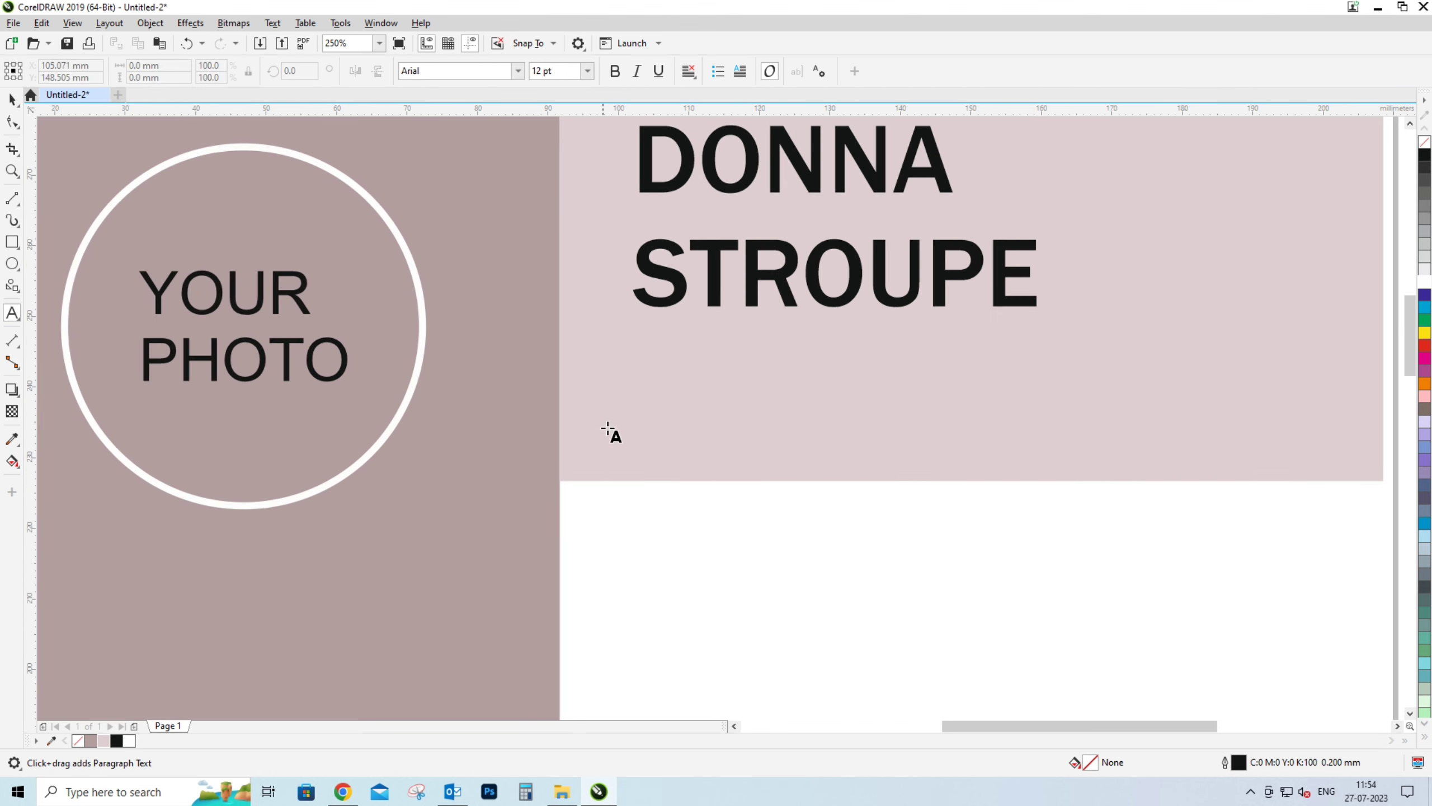
click(688, 392)
text(s)
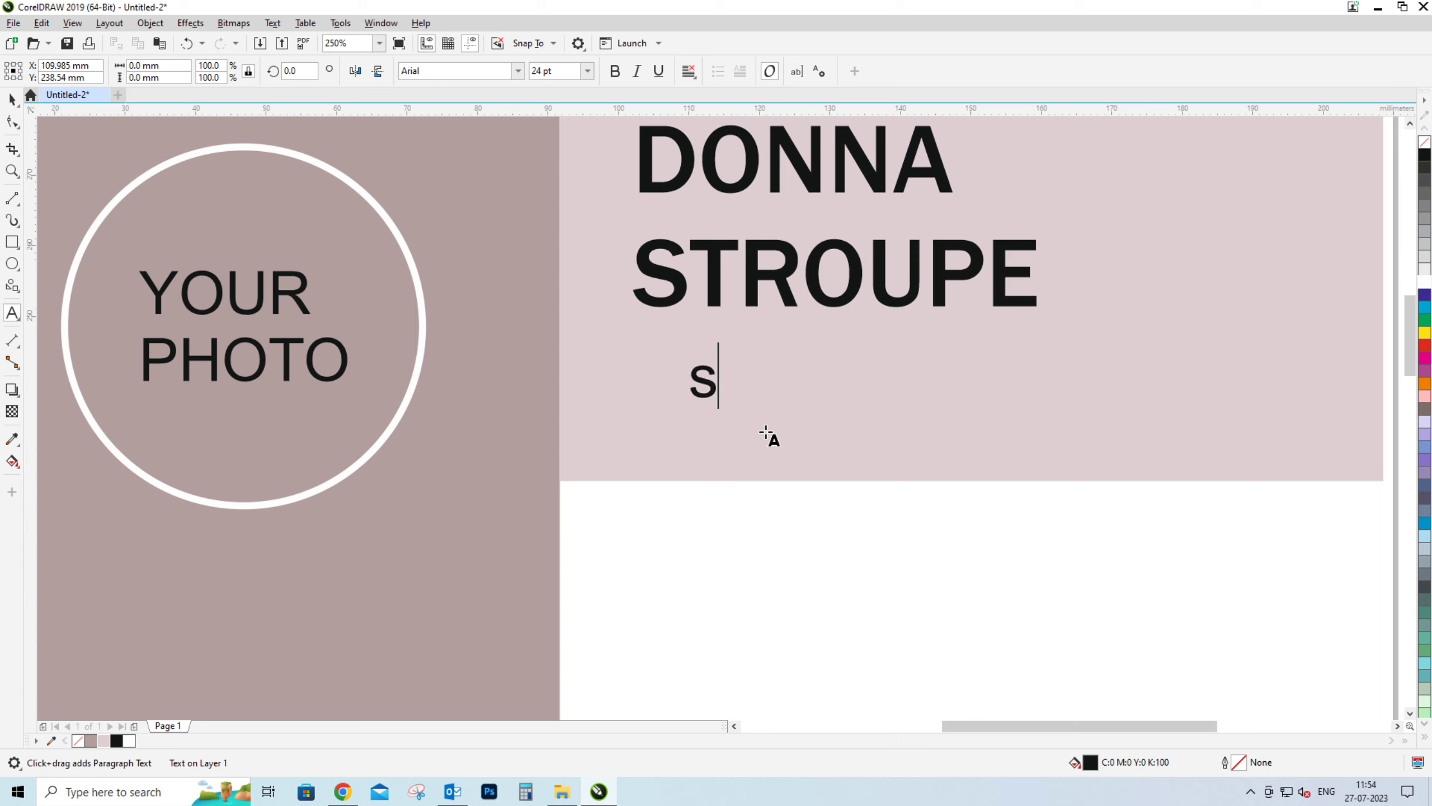
text(TUDENT)
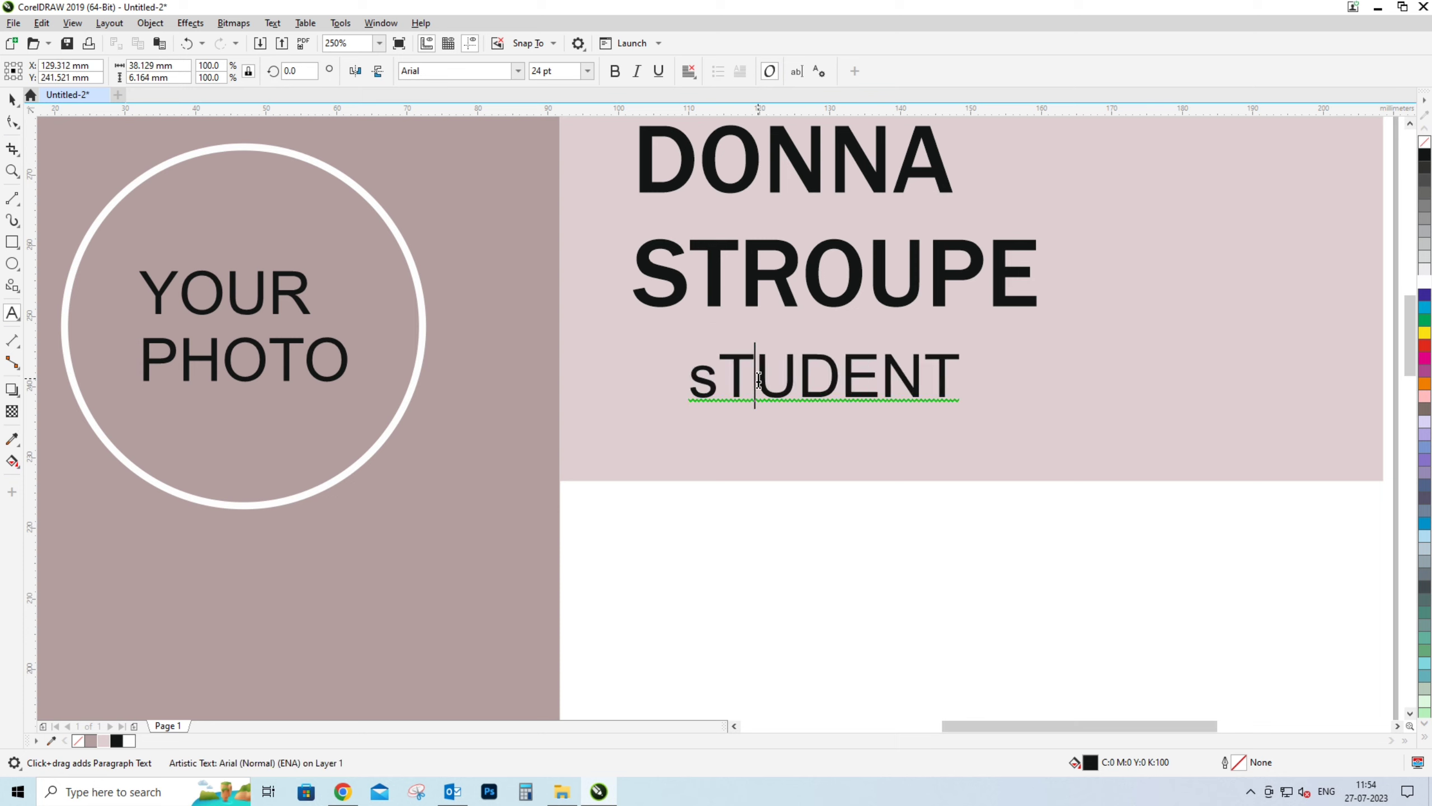
Convert 'sTUDENT' to title case and left-align it with the name
right_click(758, 380)
mouse_move(808, 438)
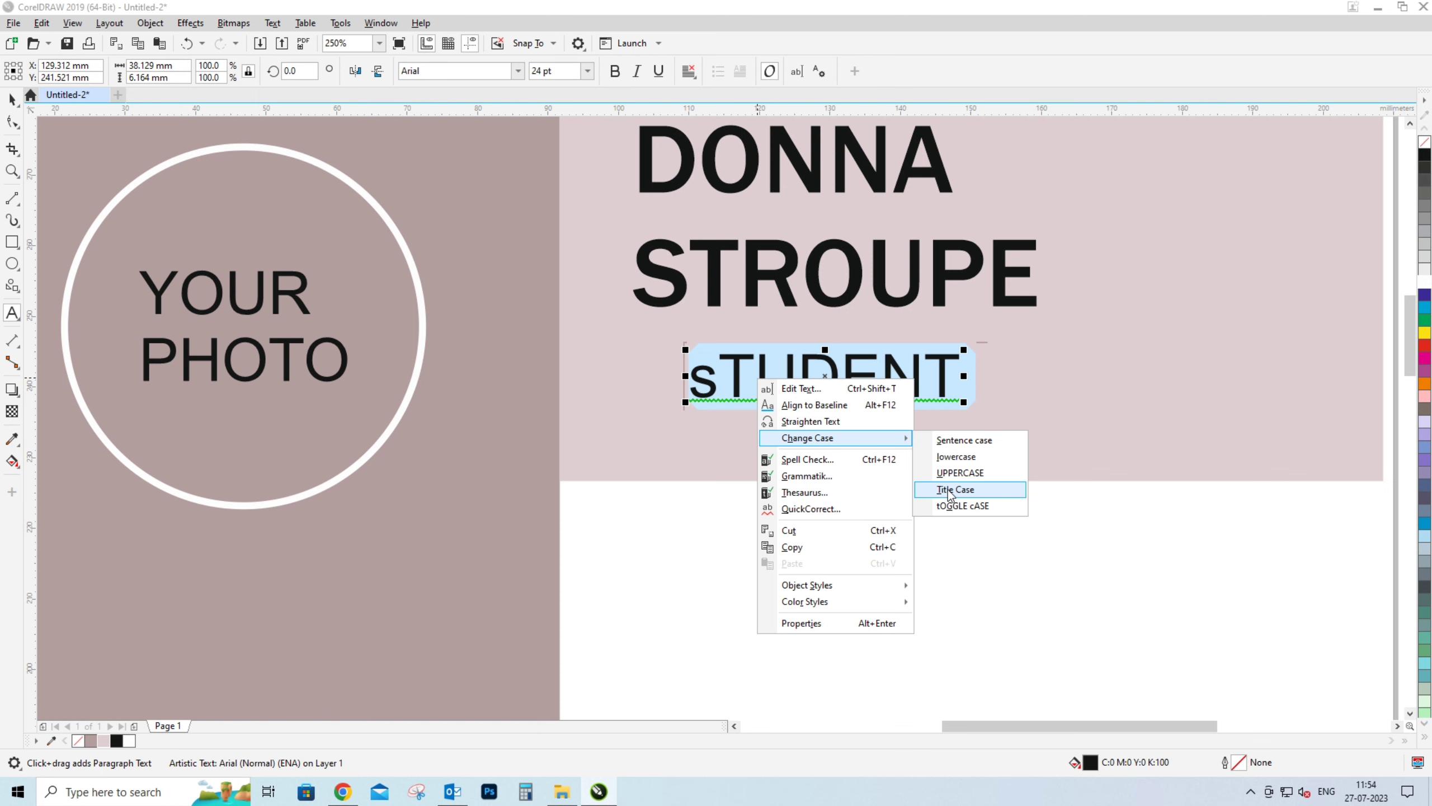
click(953, 489)
click(12, 97)
scroll(857, 515, down, 2)
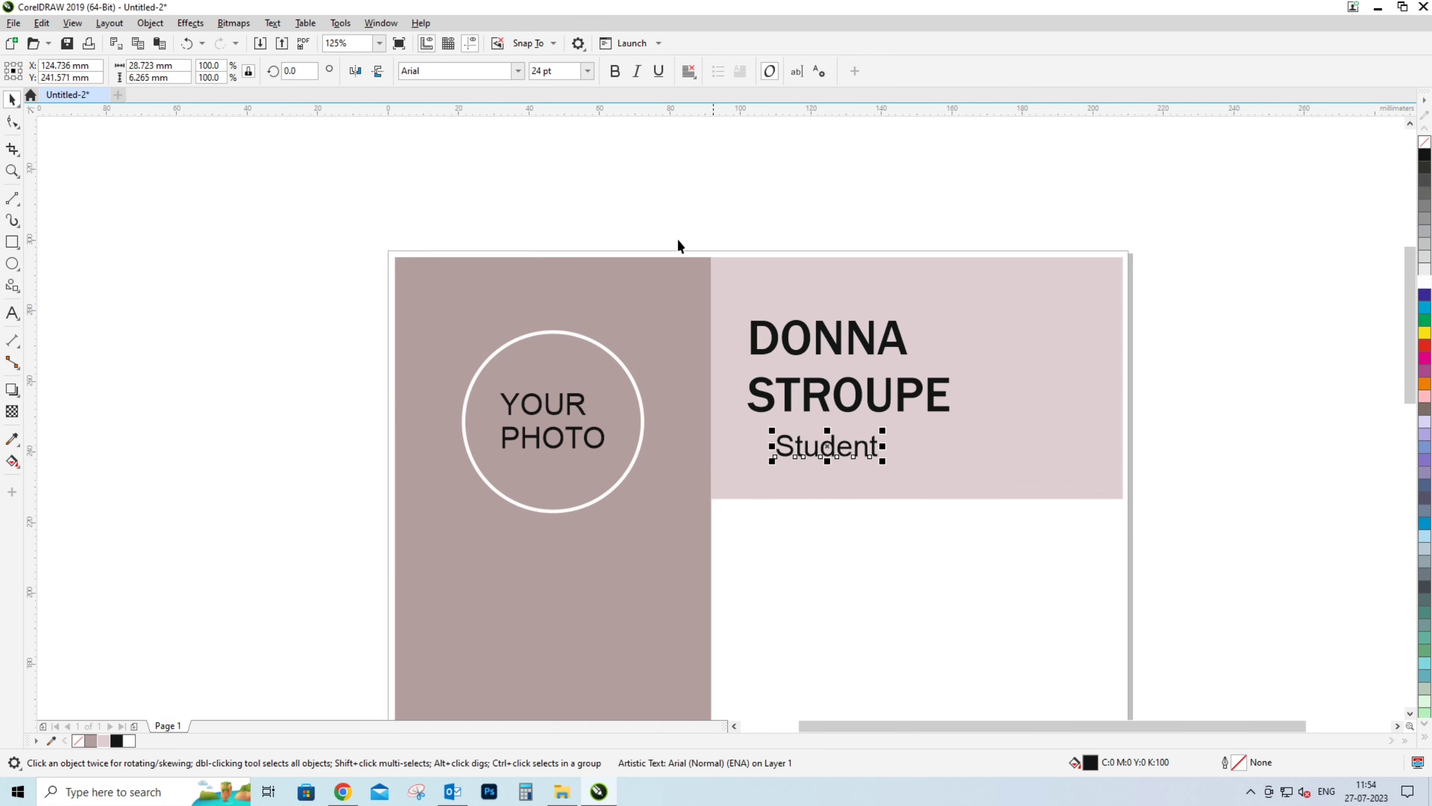
shift+click(786, 390)
key(l)
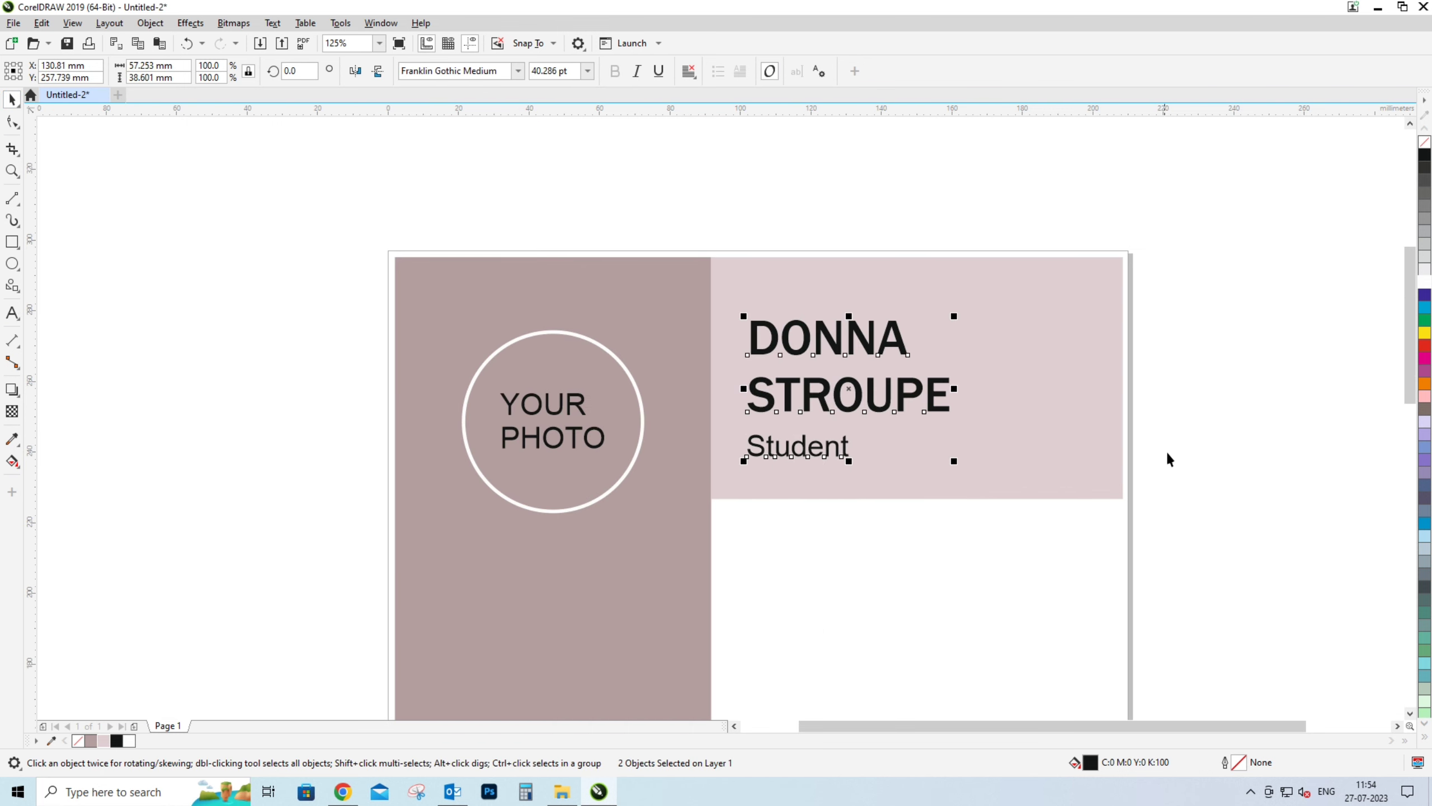
click(801, 446)
Set the Student line in the Alegreya font
click(518, 70)
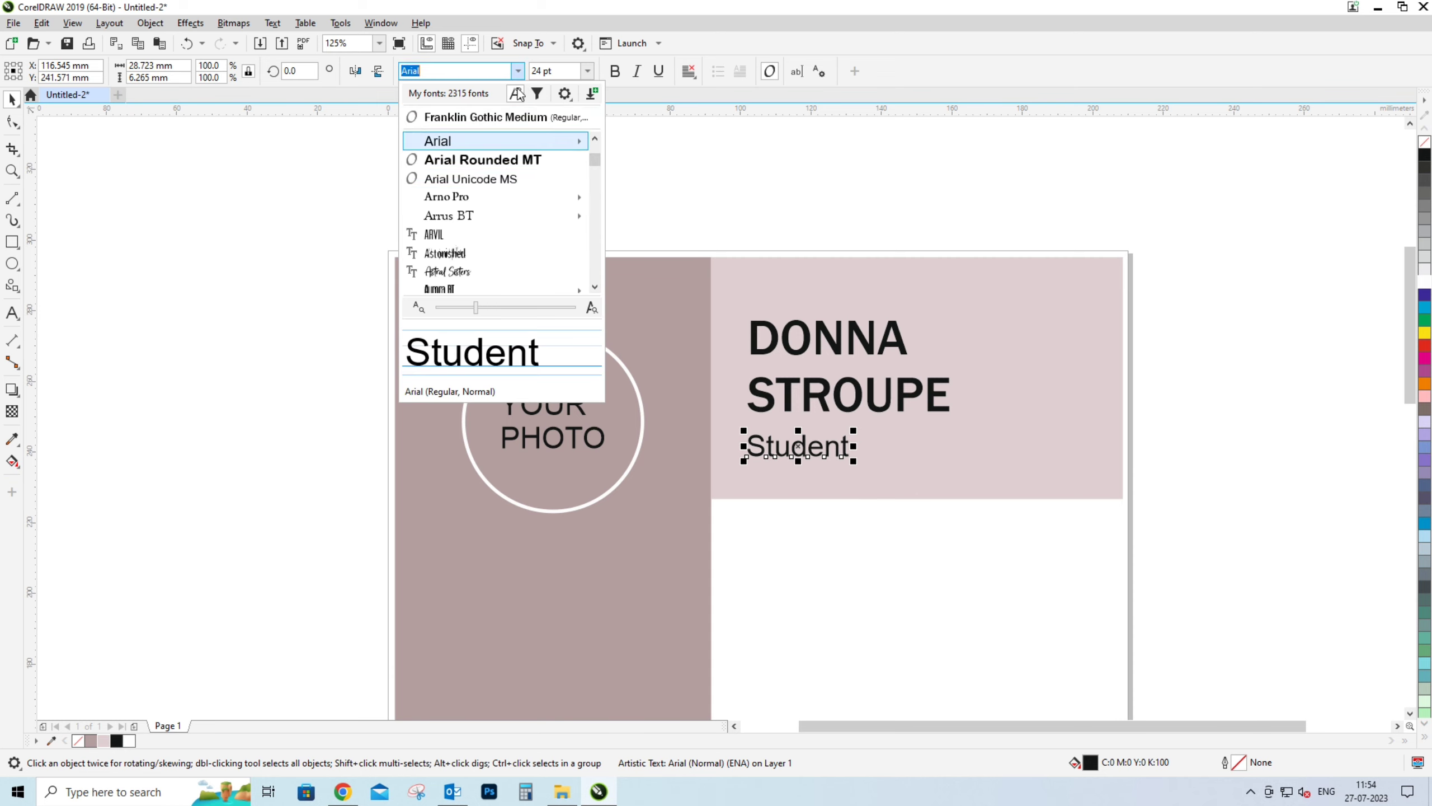
scroll(492, 222, up, 1)
scroll(474, 209, up, 1)
scroll(474, 208, up, 1)
scroll(472, 203, up, 2)
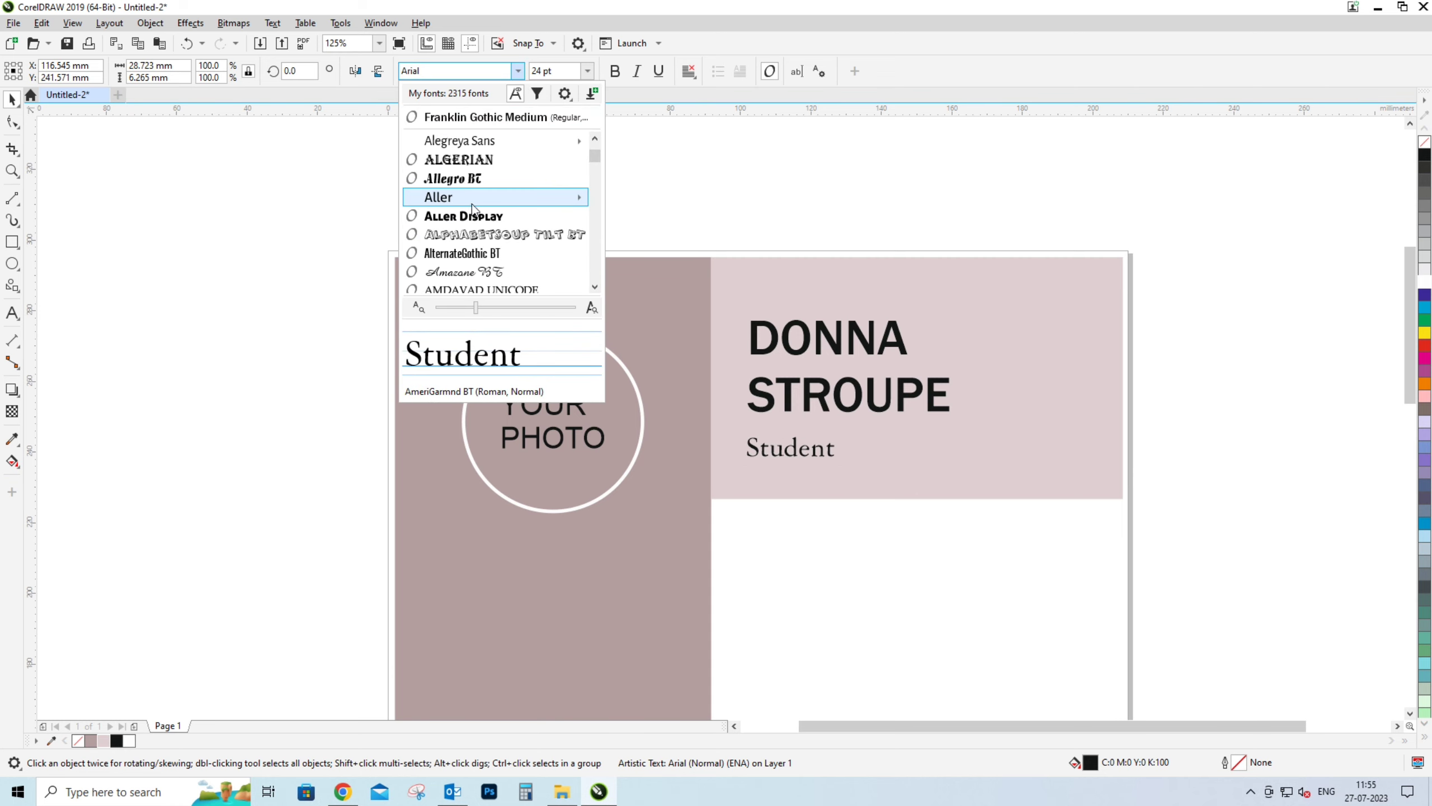
scroll(457, 157, up, 2)
scroll(453, 180, down, 1)
mouse_move(442, 179)
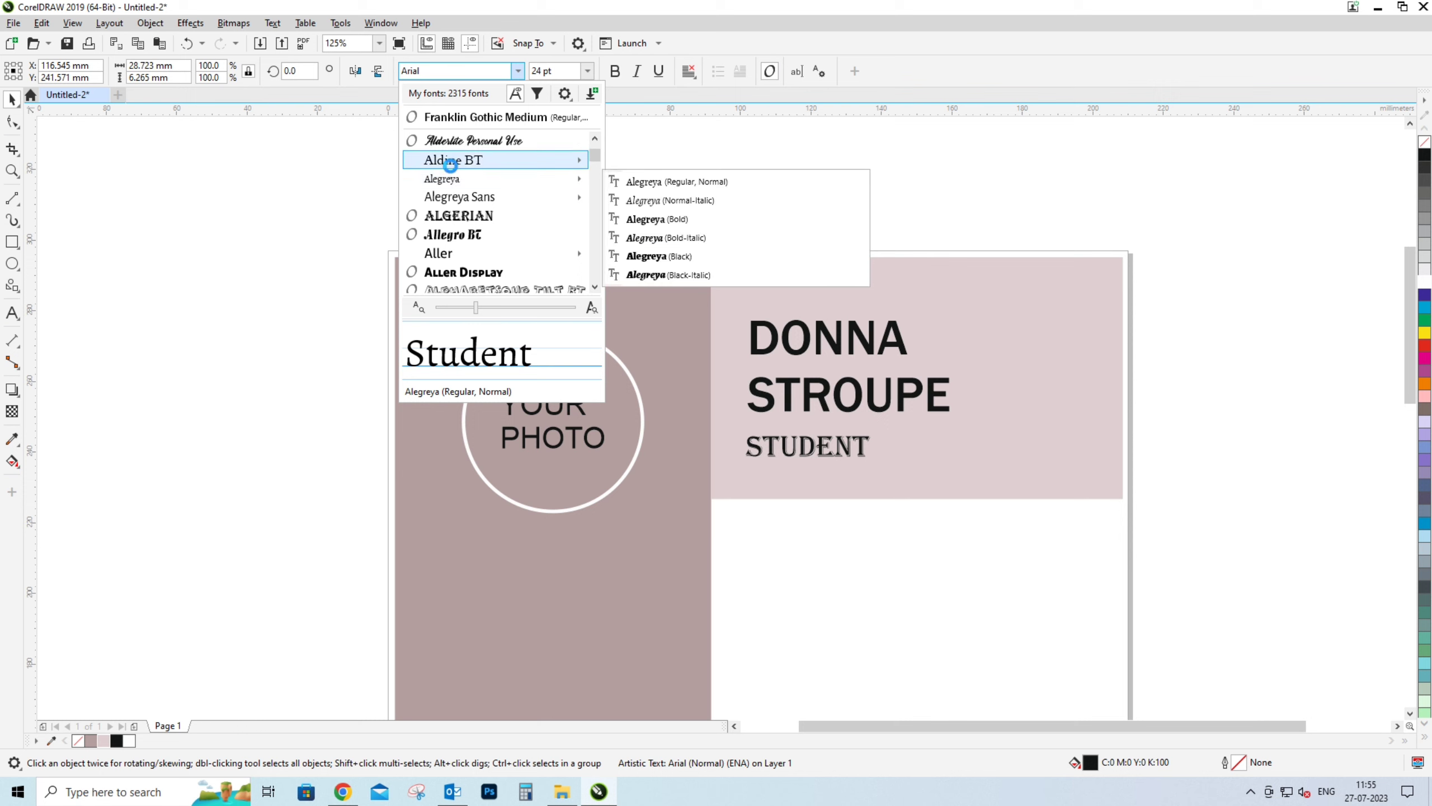
click(453, 179)
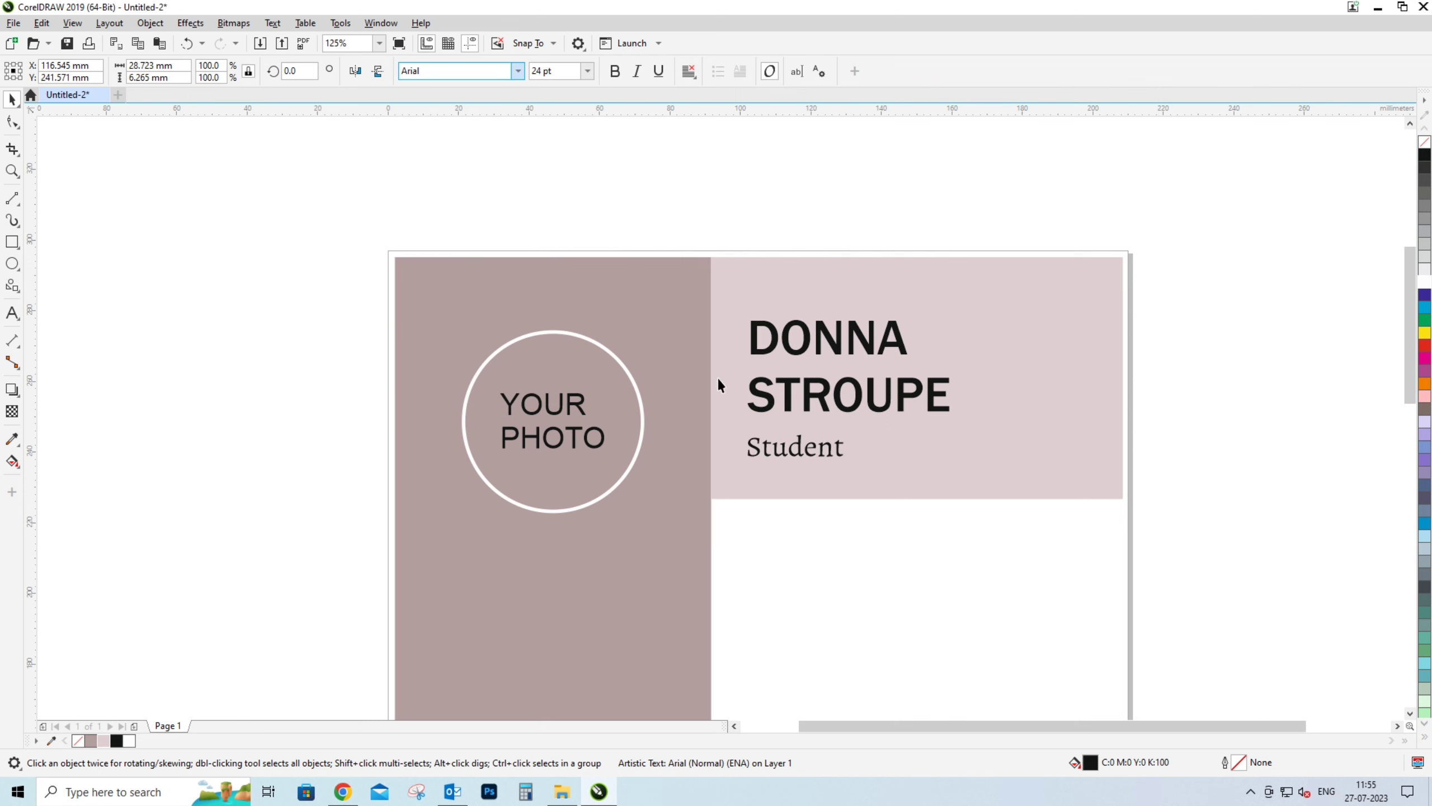
Scale up the Student subtitle and bring the whole page into view
drag(730, 305, 1103, 504)
click(1202, 495)
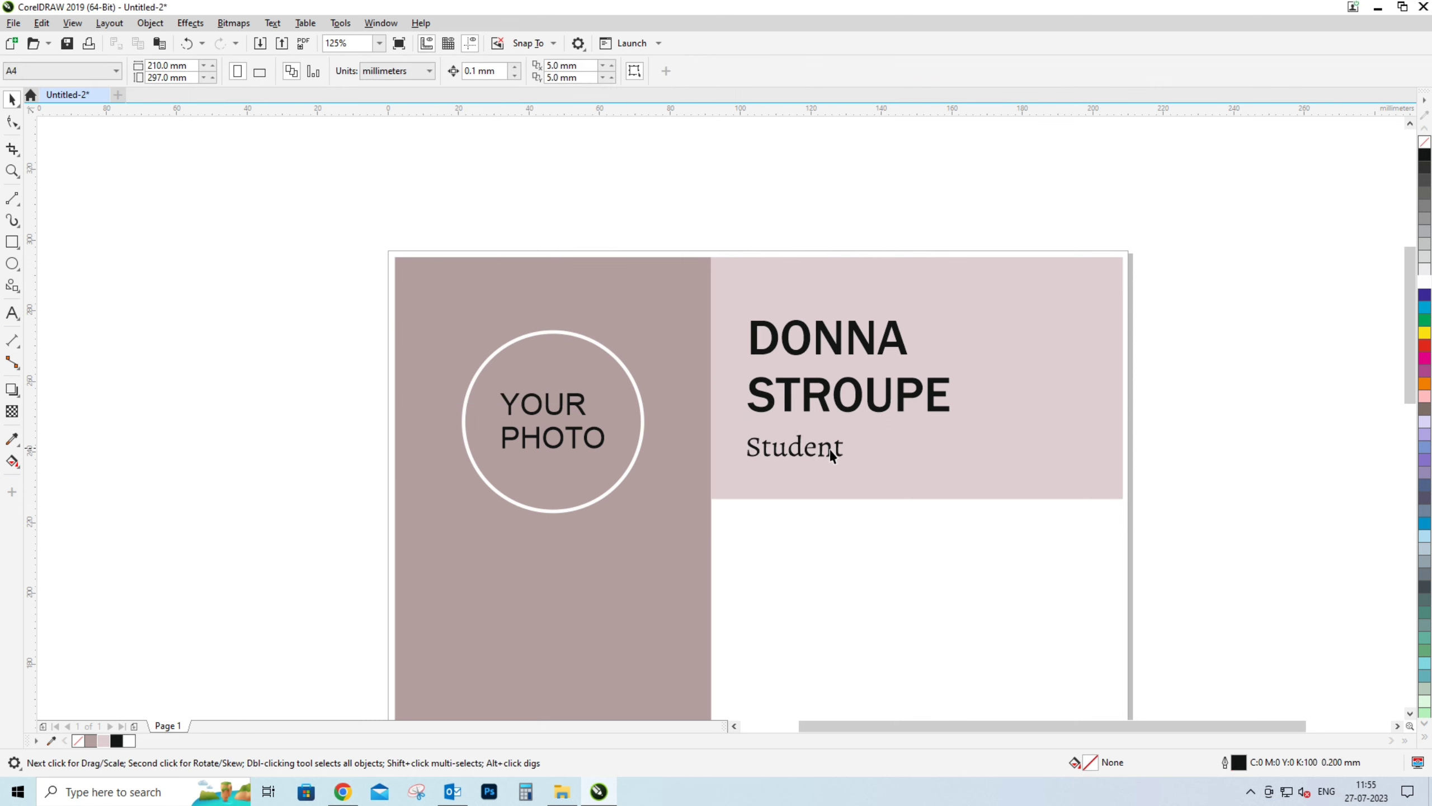
click(825, 450)
scroll(854, 443, up, 2)
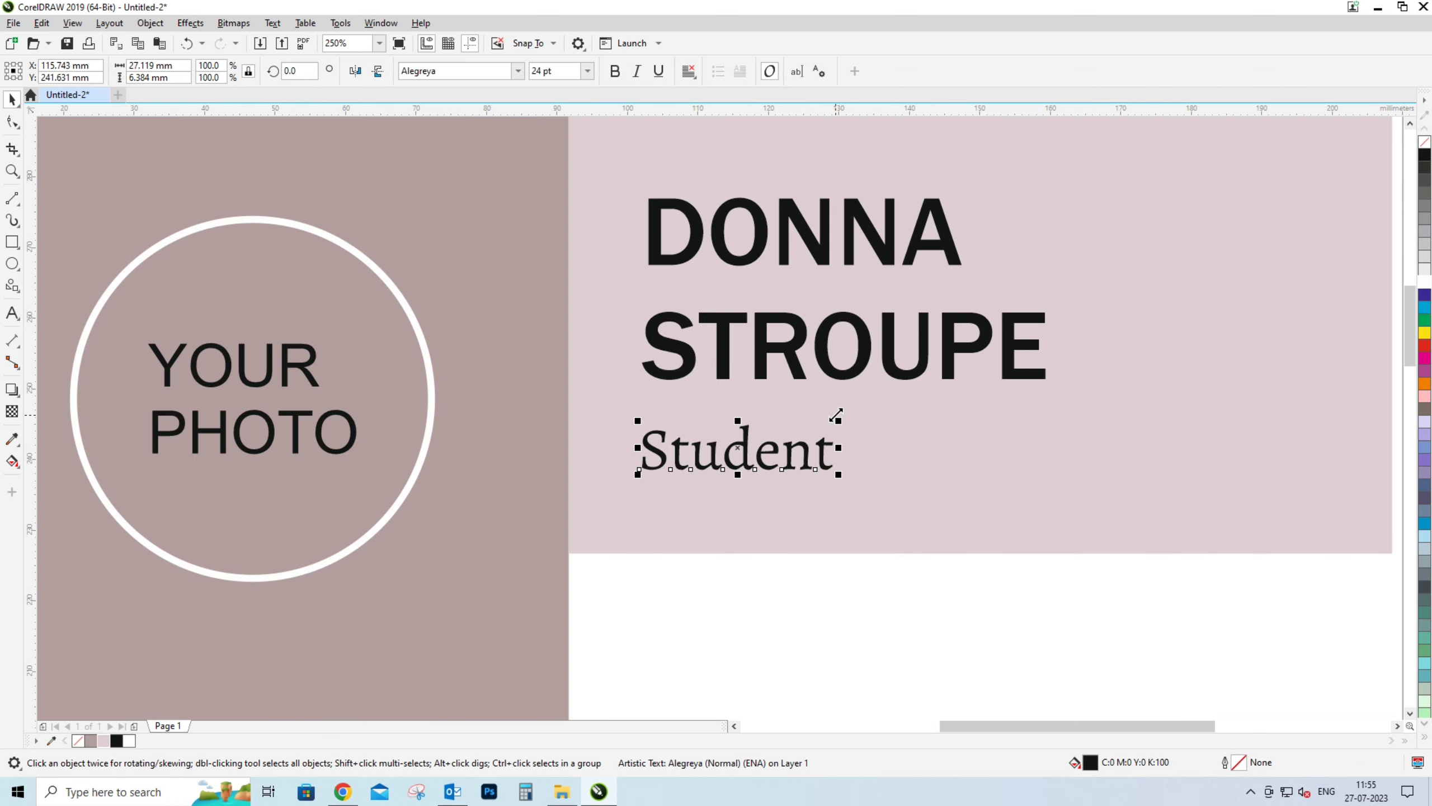
drag(835, 415, 833, 405)
shift+click(688, 363)
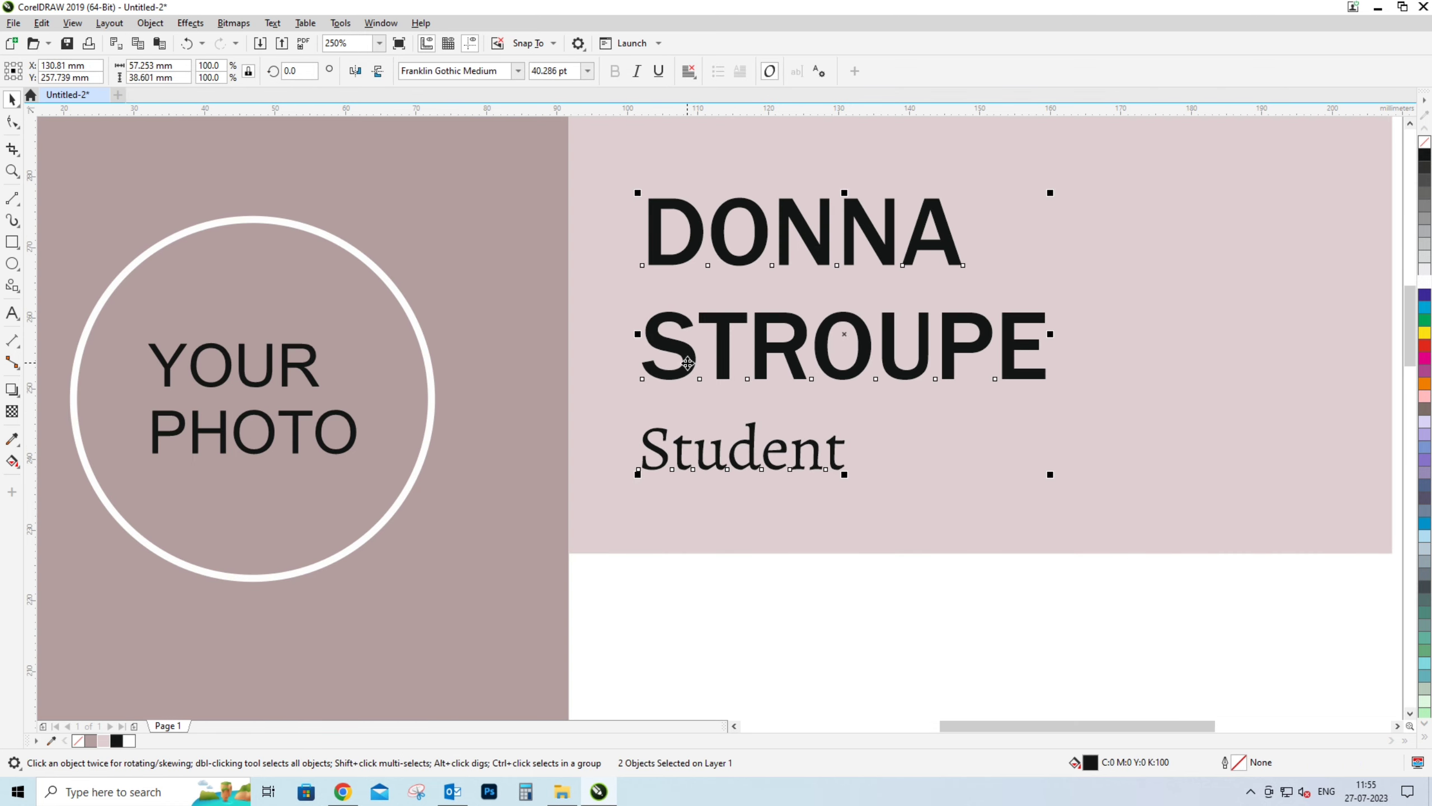
scroll(1014, 414, down, 2)
key(Escape)
scroll(705, 358, down, 2)
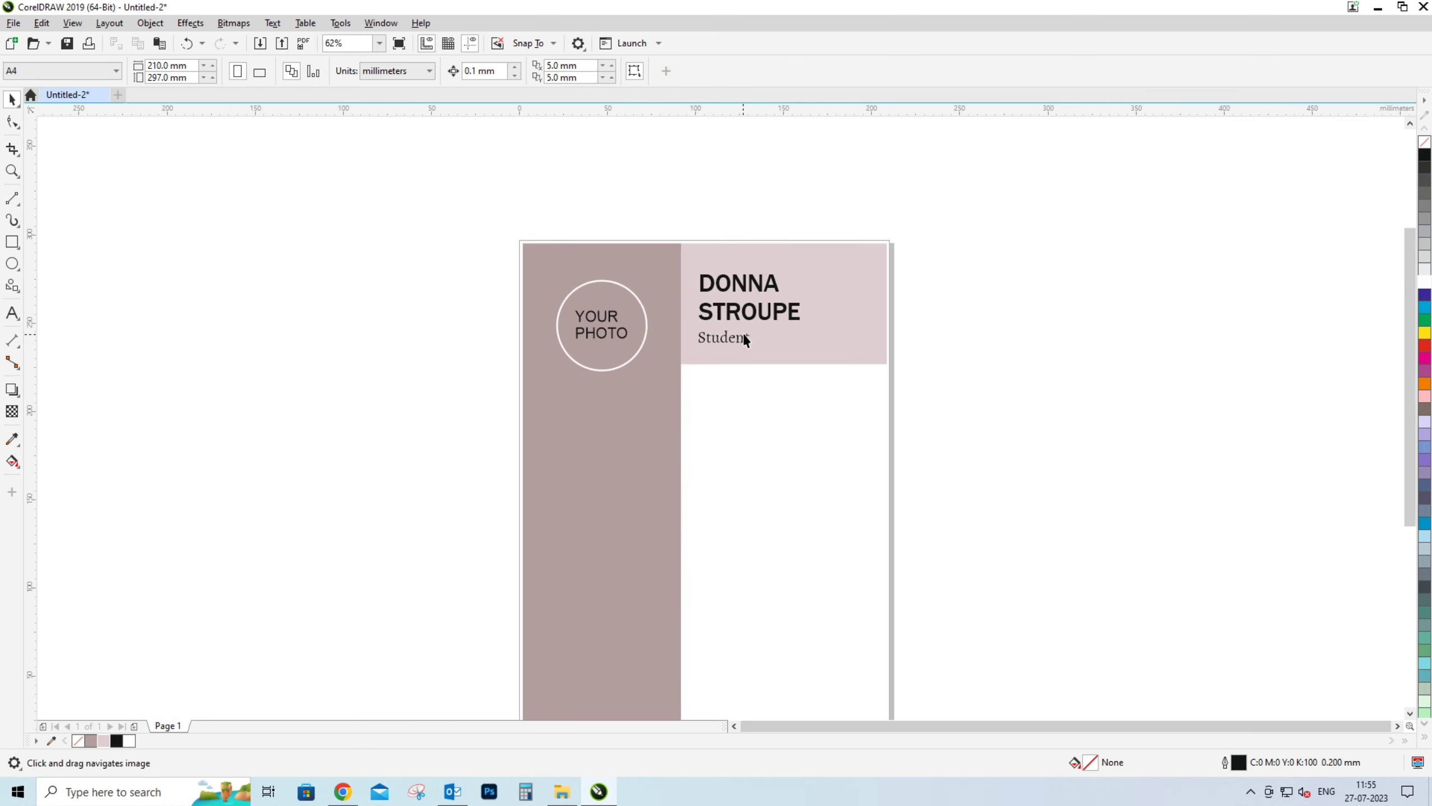
scroll(745, 338, down, 2)
scroll(630, 427, up, 2)
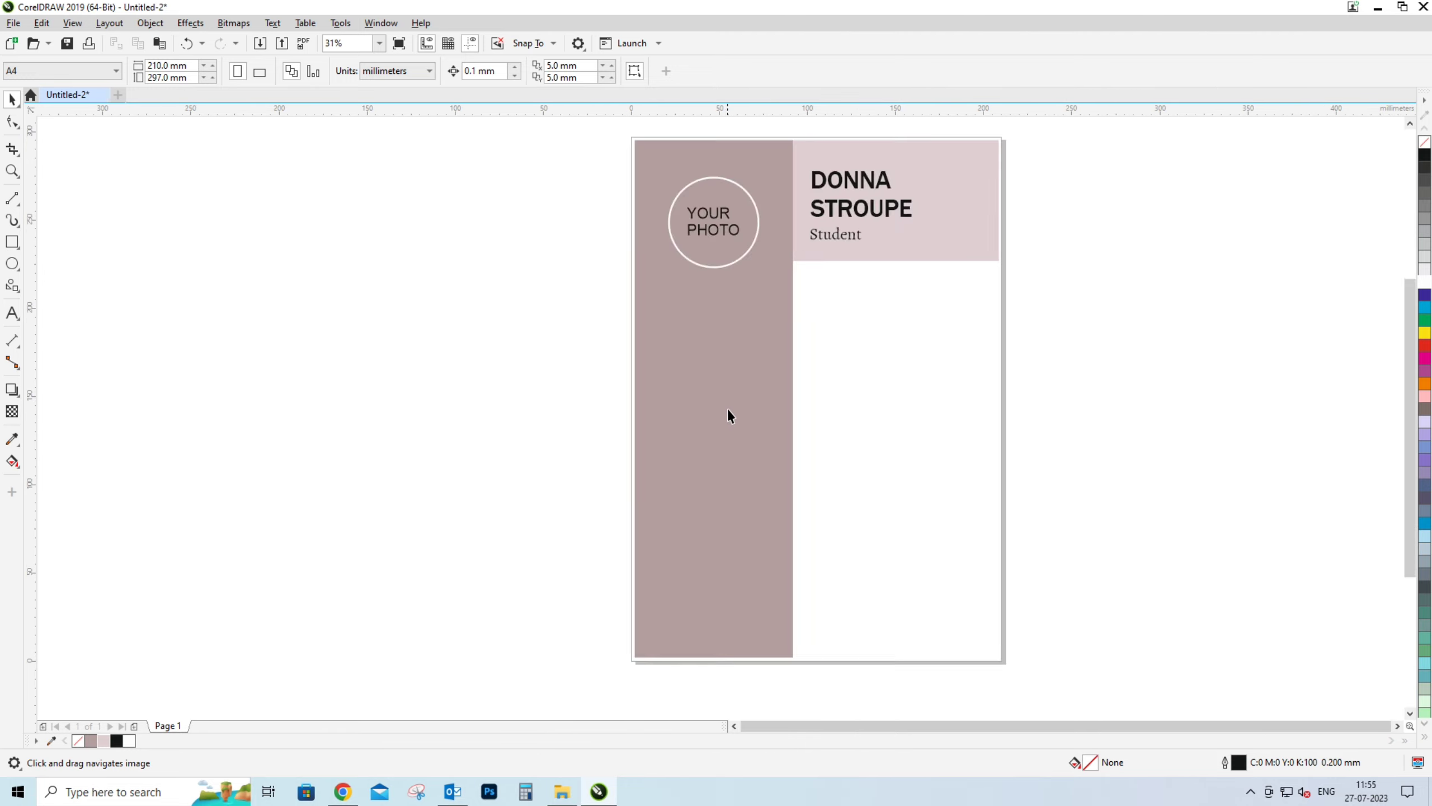
scroll(728, 408, up, 2)
scroll(628, 458, down, 2)
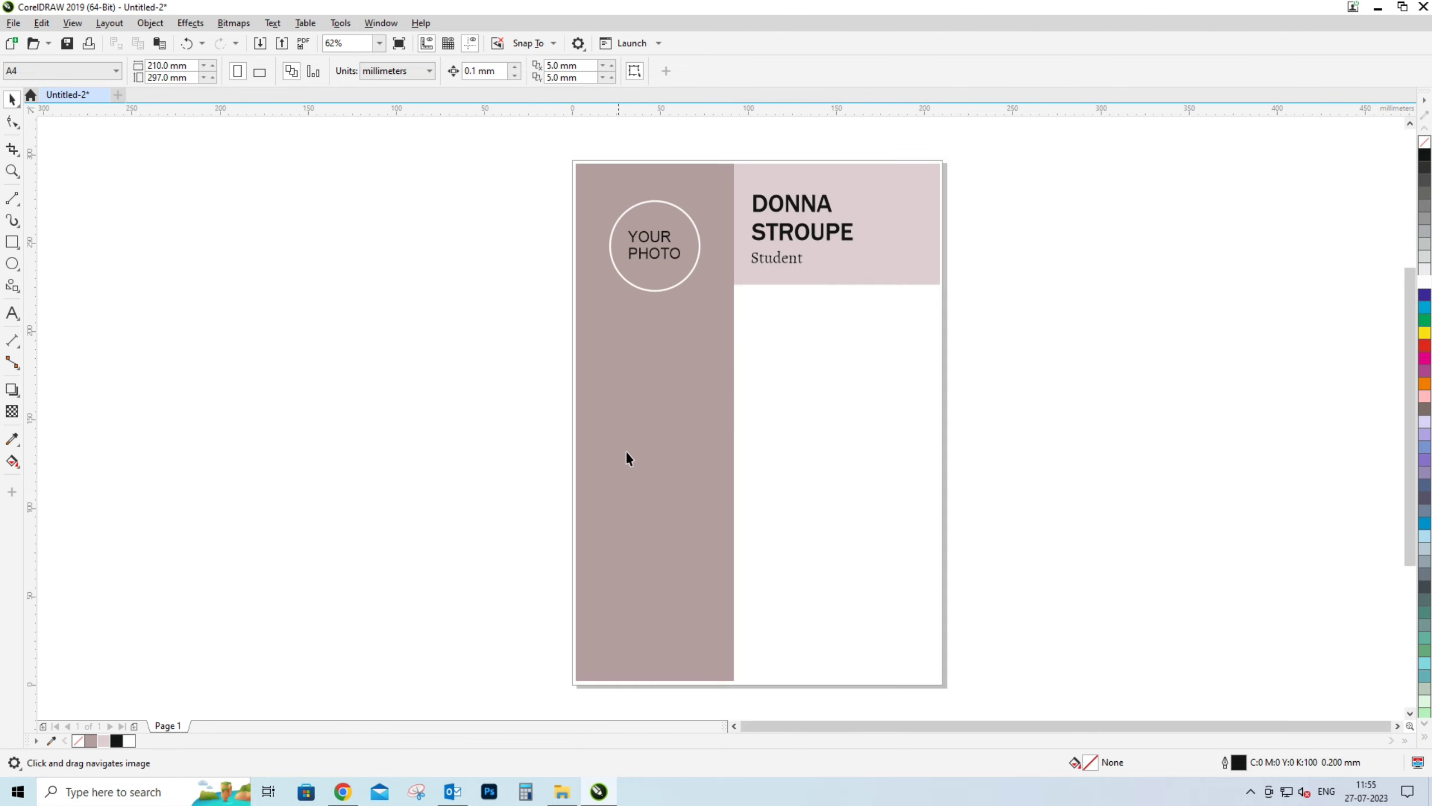
click(767, 259)
Copy the name into the sidebar below the photo and retype it as 'PROFILE'
drag(775, 225, 624, 345)
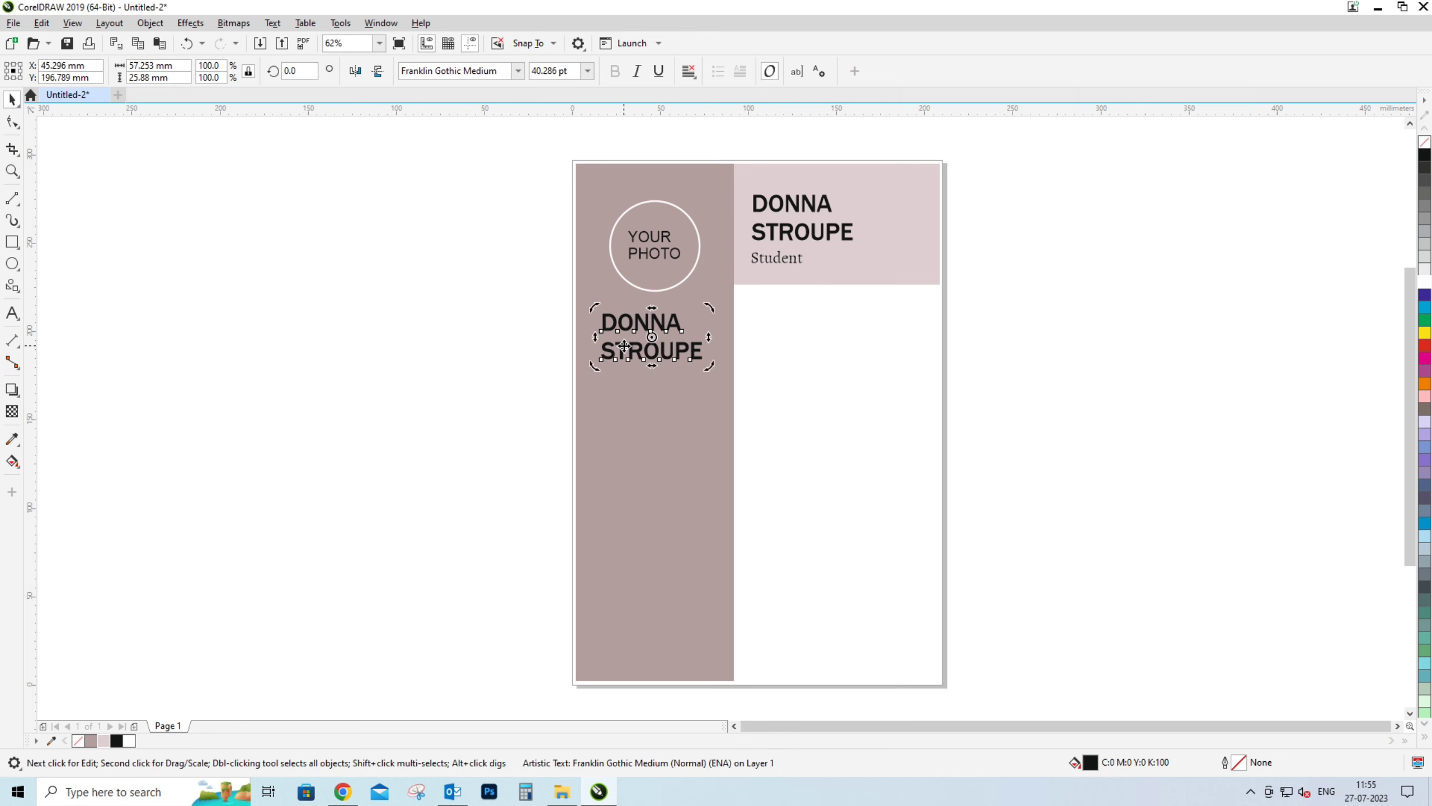
scroll(625, 345, up, 4)
double_click(653, 326)
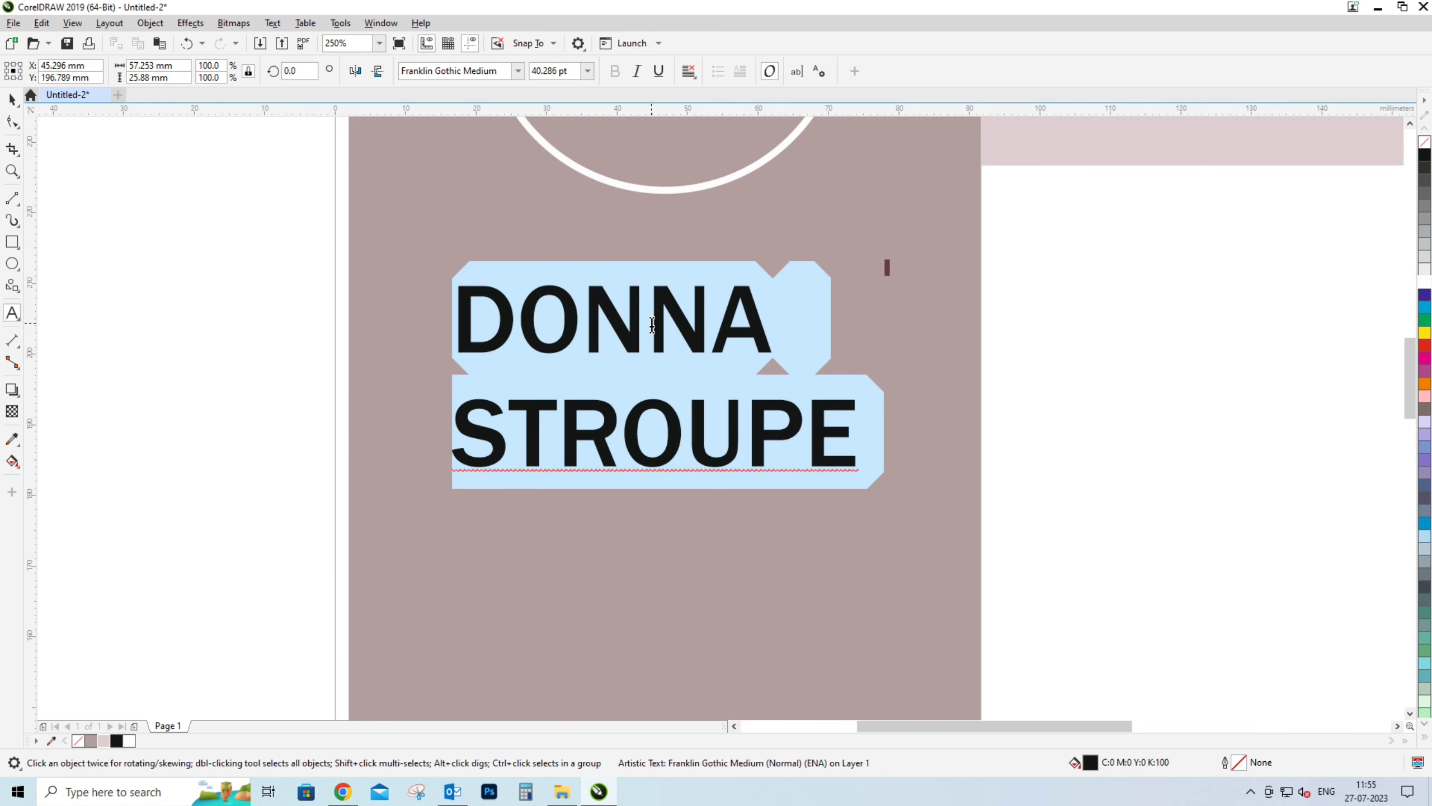
text(PRO)
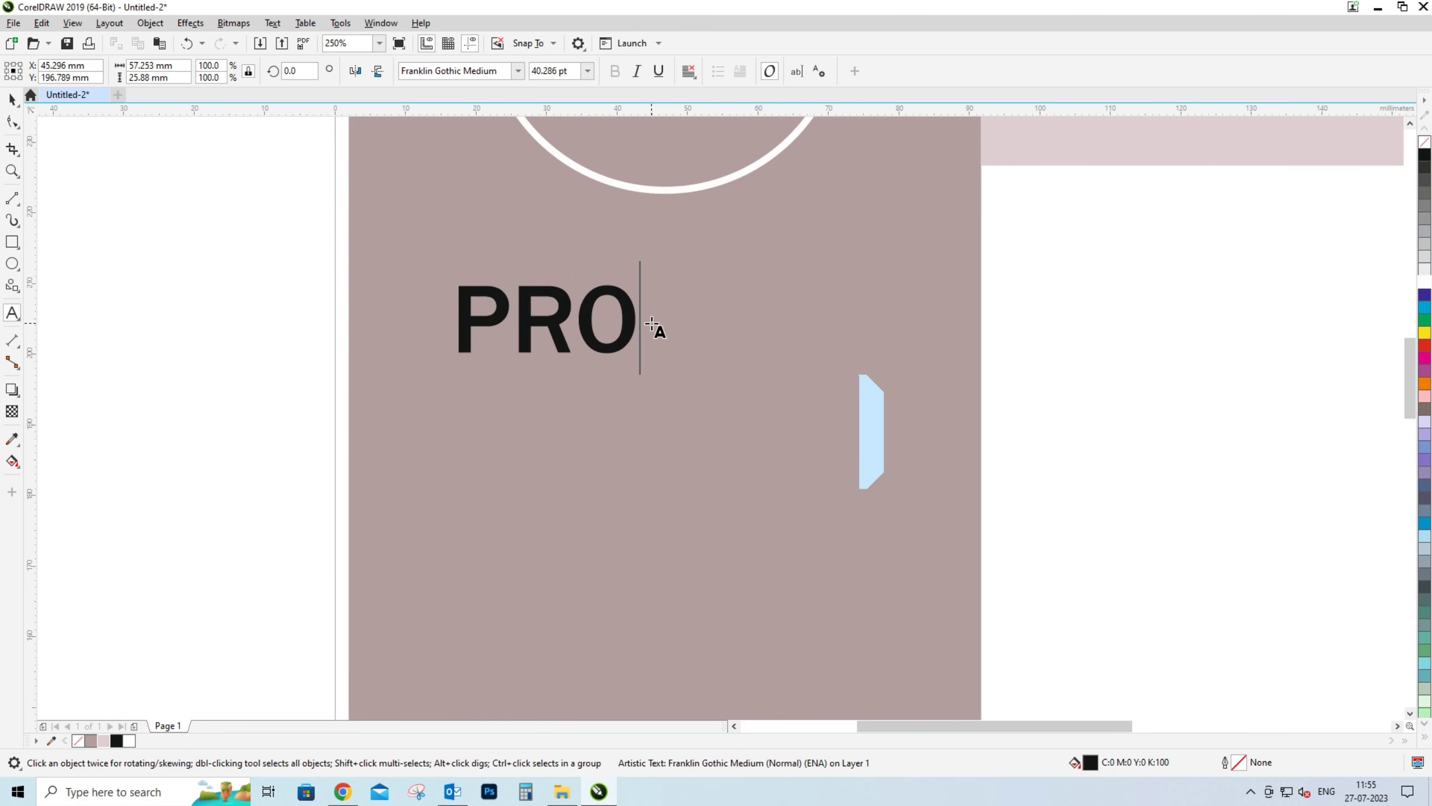
text(FILE)
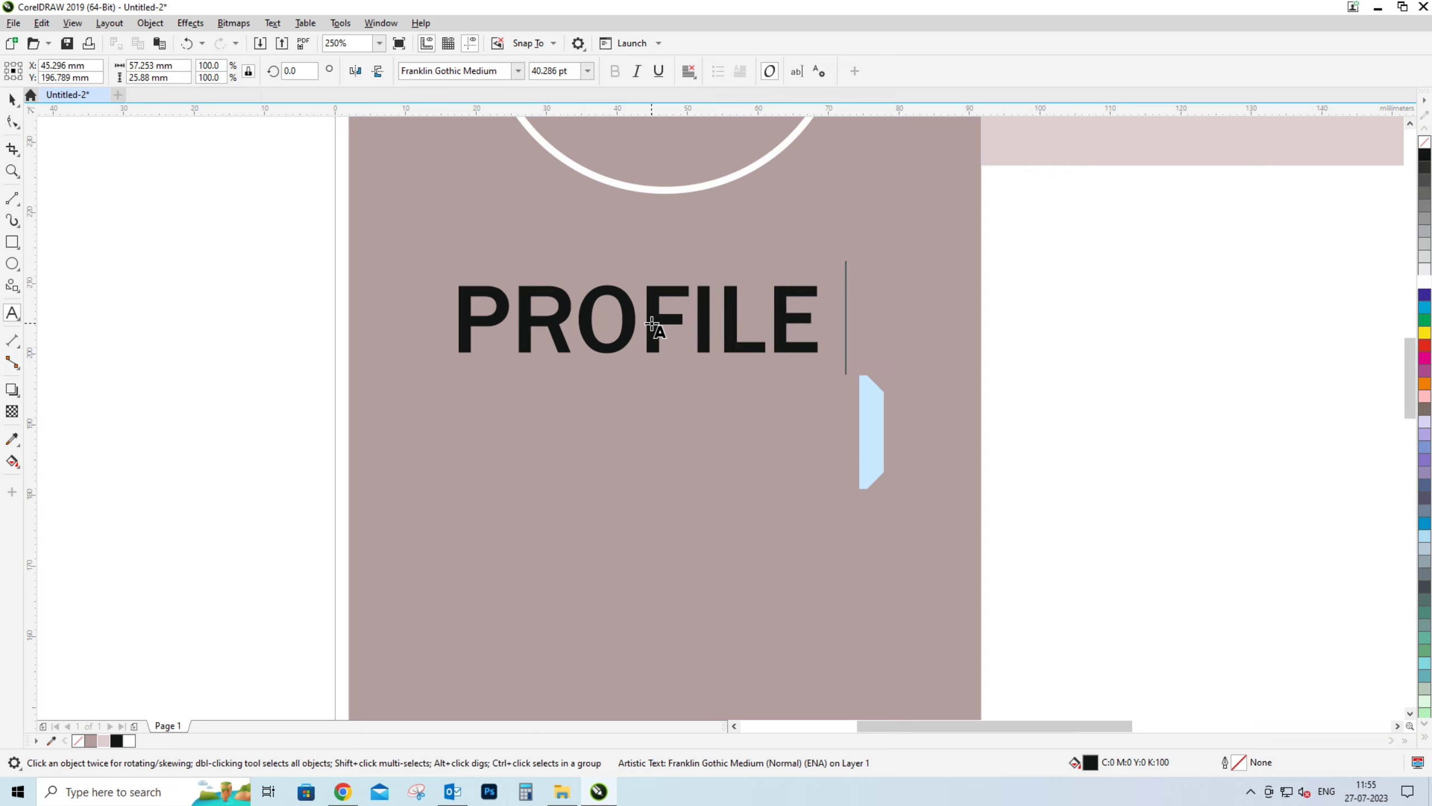
click(12, 99)
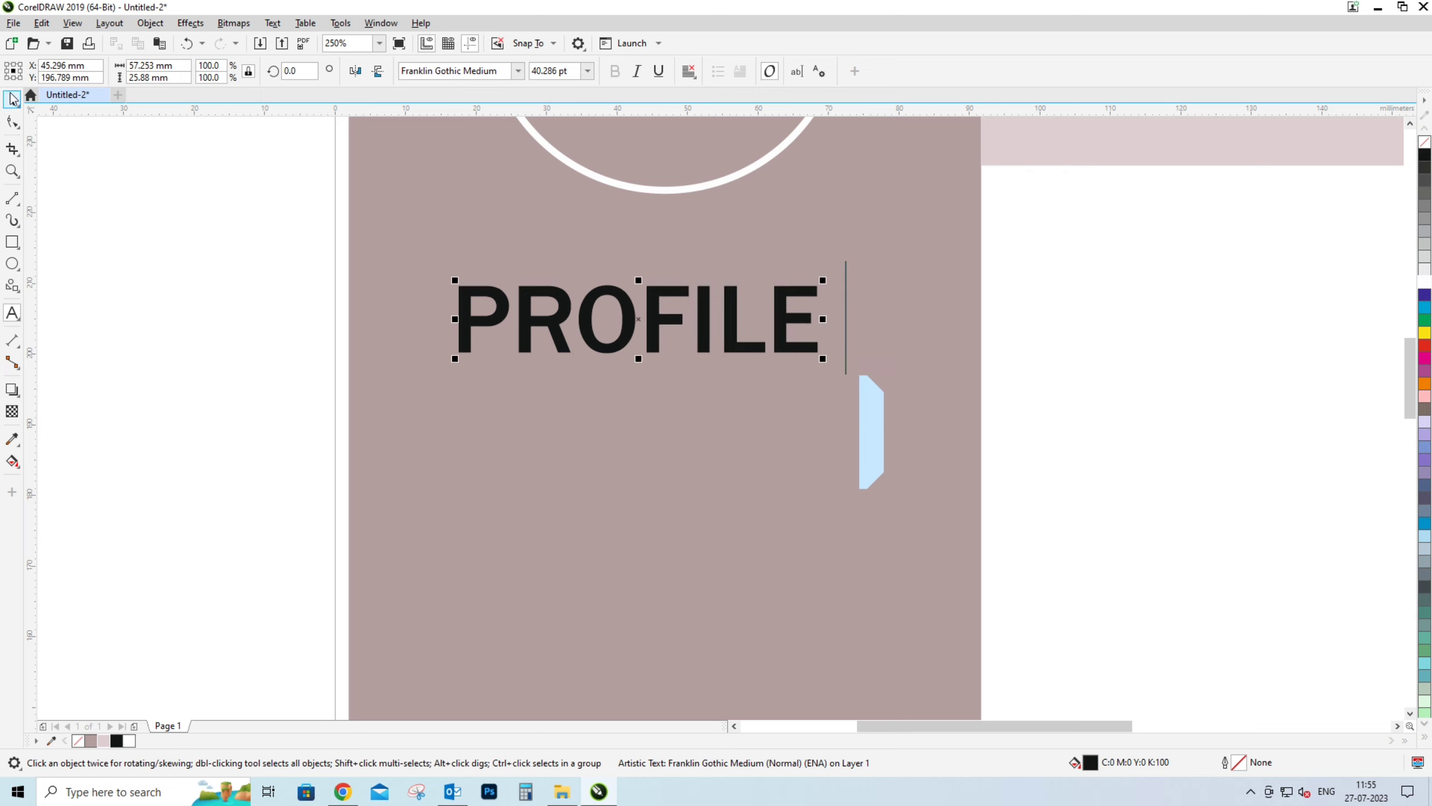
Make PROFILE white, 30 pt, and centre it horizontally in the sidebar
click(1424, 281)
click(575, 72)
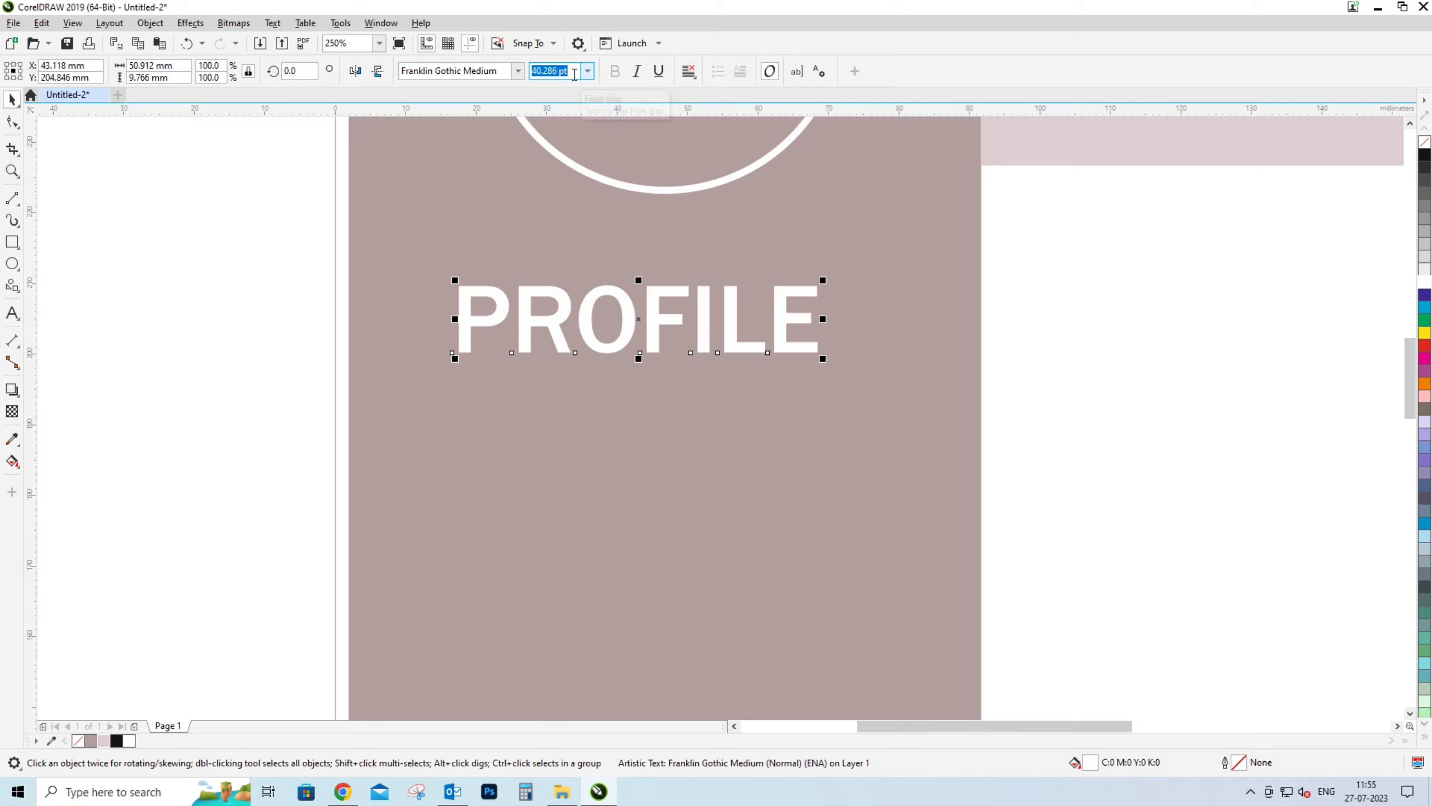
text(4)
key(Return)
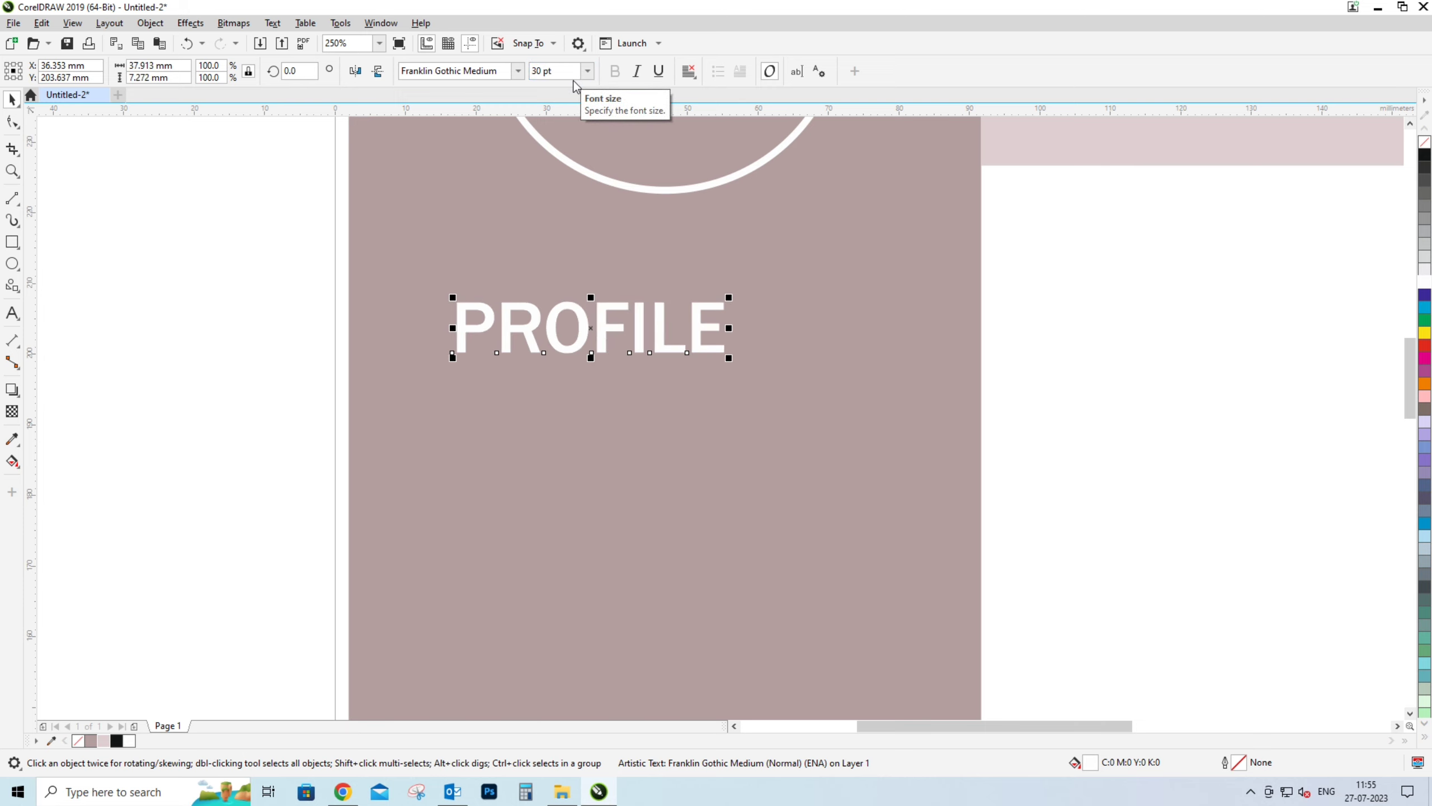
shift+click(824, 336)
key(c)
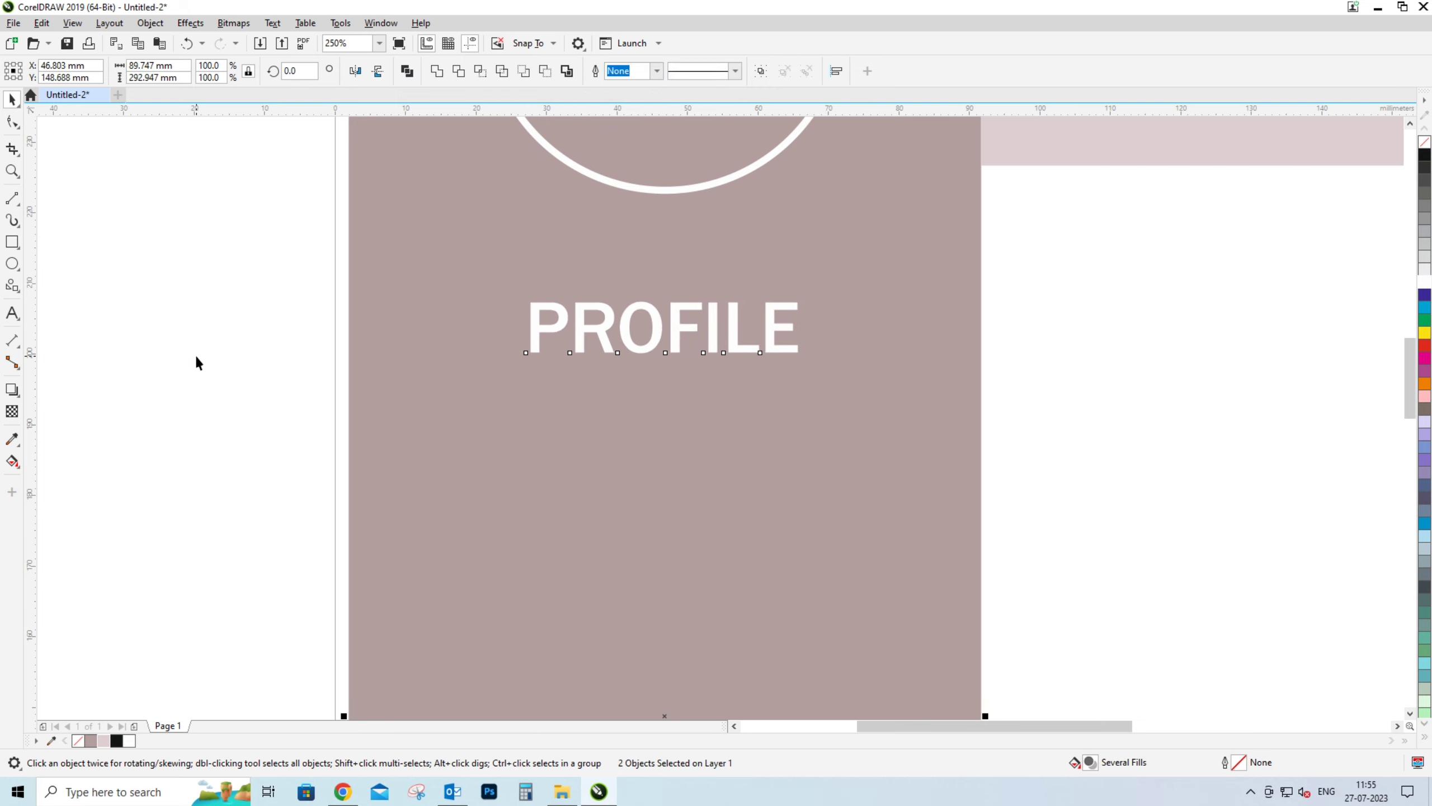
click(196, 361)
Duplicate PROFILE just below it and retype the copy as 'Business Administration'
drag(551, 344, 470, 345)
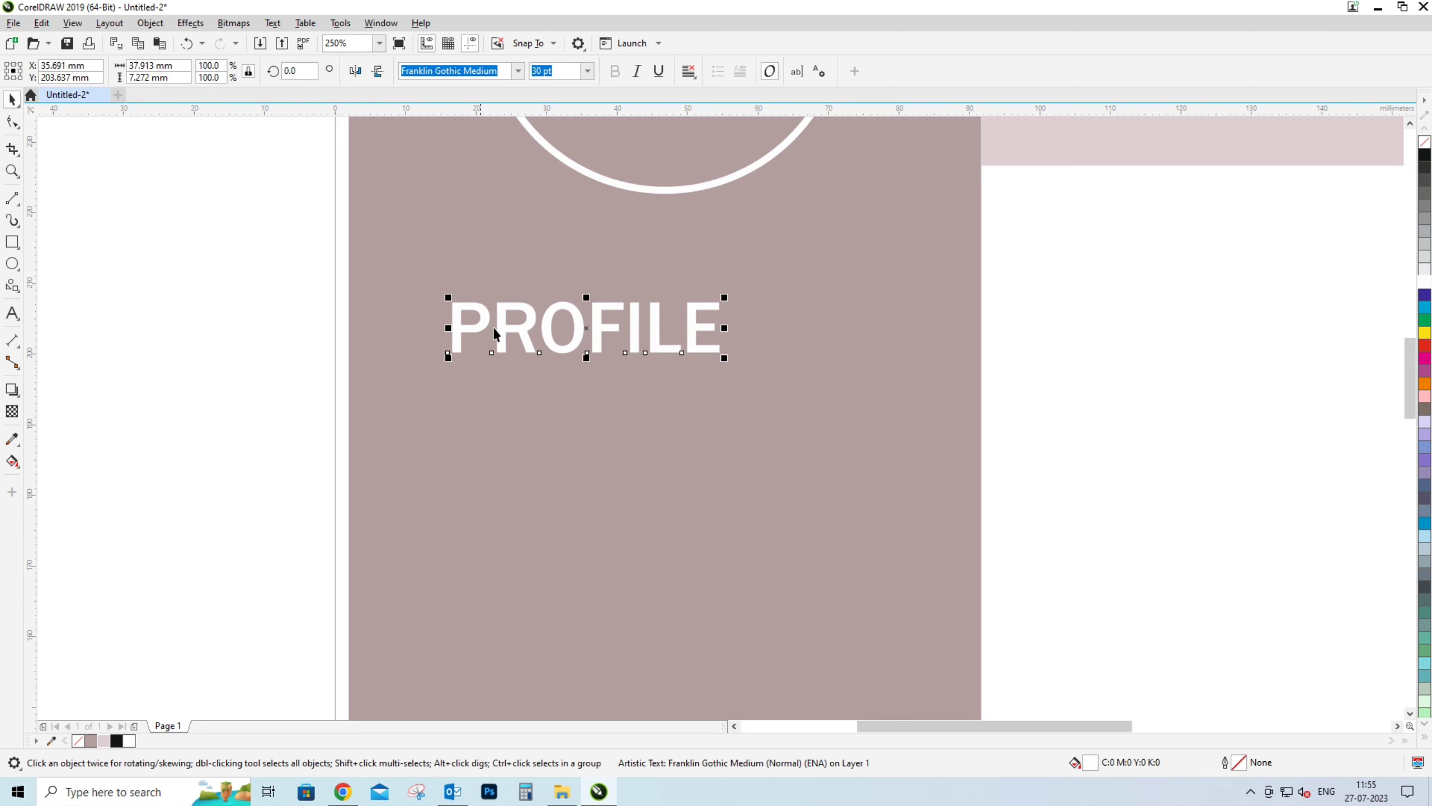
scroll(521, 388, down, 3)
drag(553, 235, 557, 348)
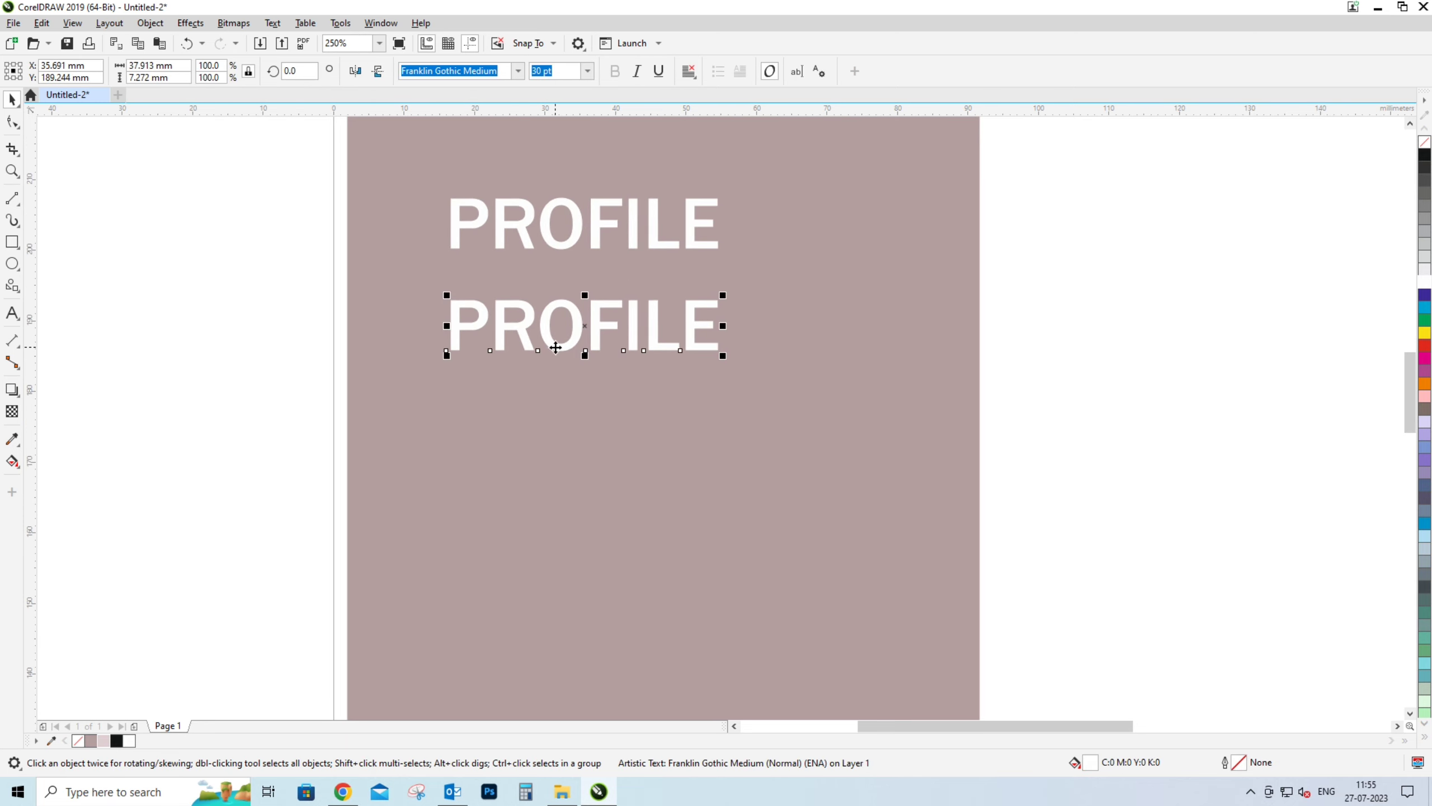
double_click(555, 347)
scroll(546, 342, up, 2)
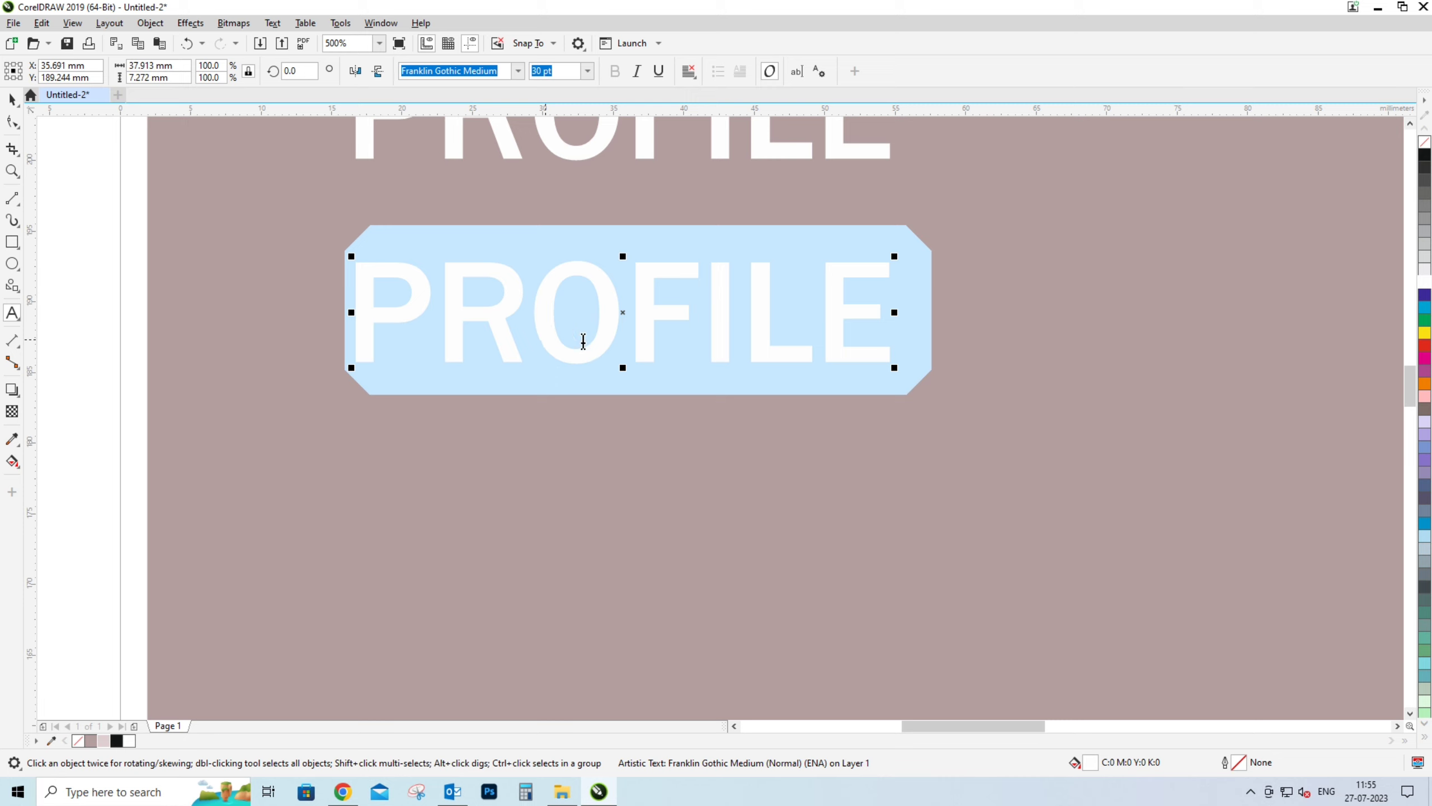
text(Busine)
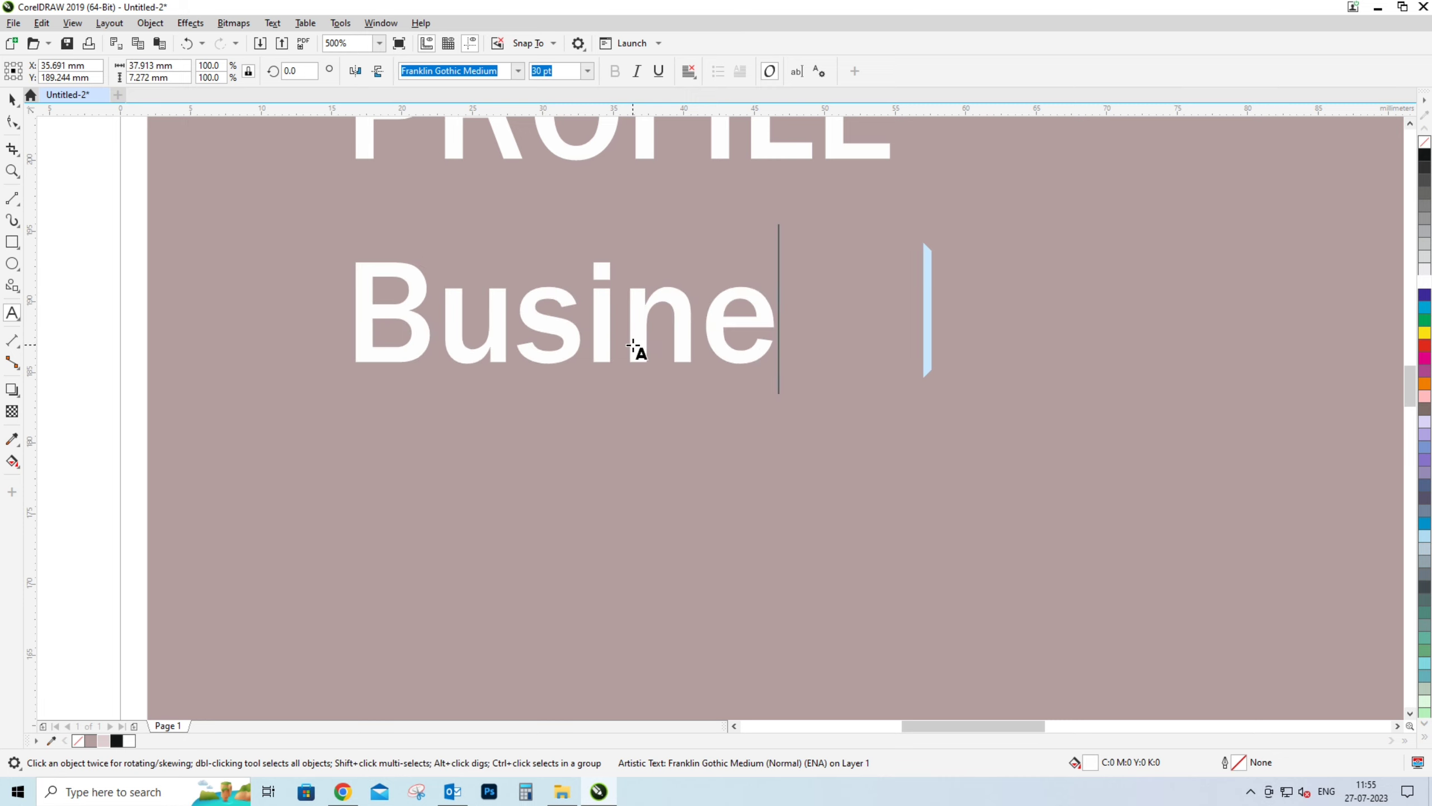
text(ssAdmi)
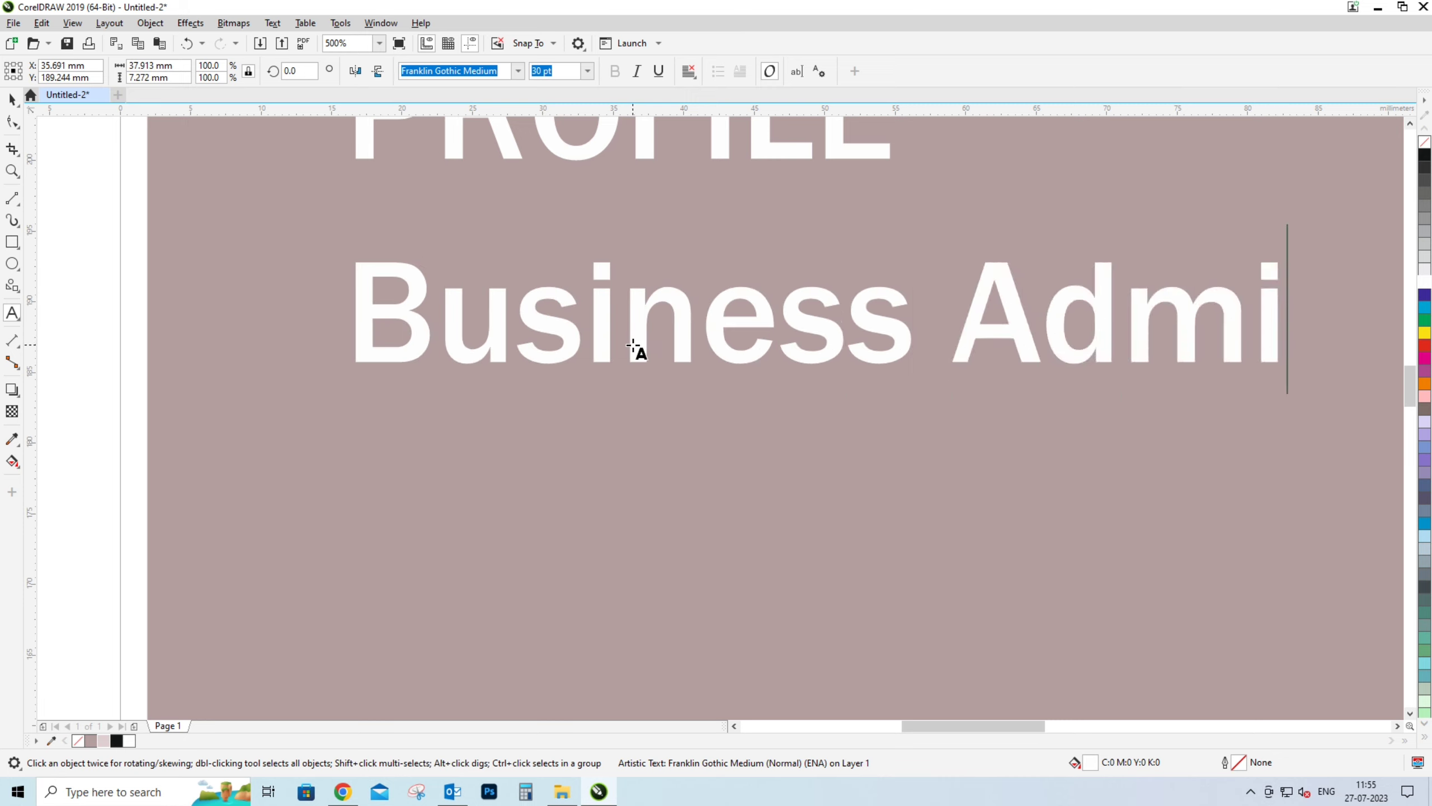
text(nist)
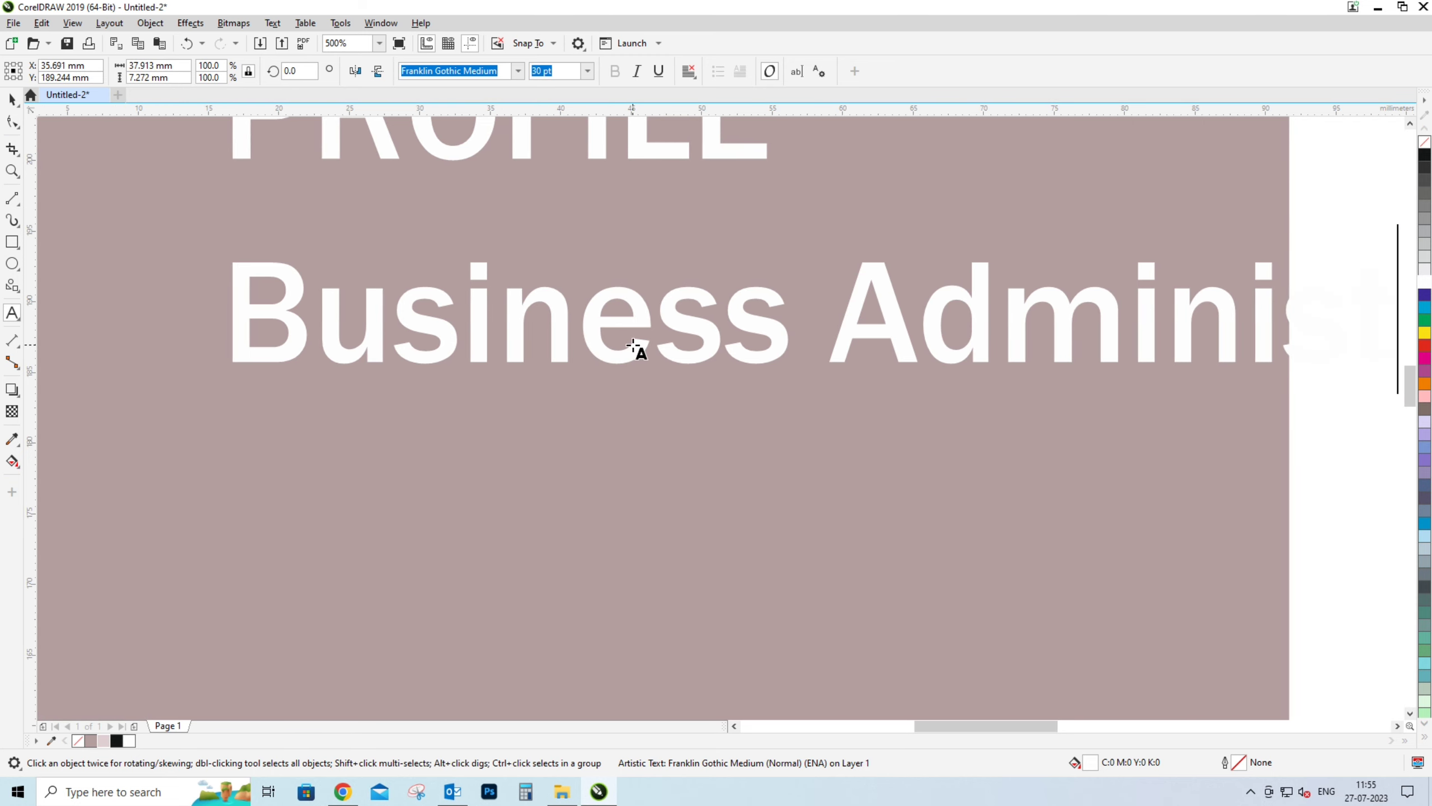
text(r)
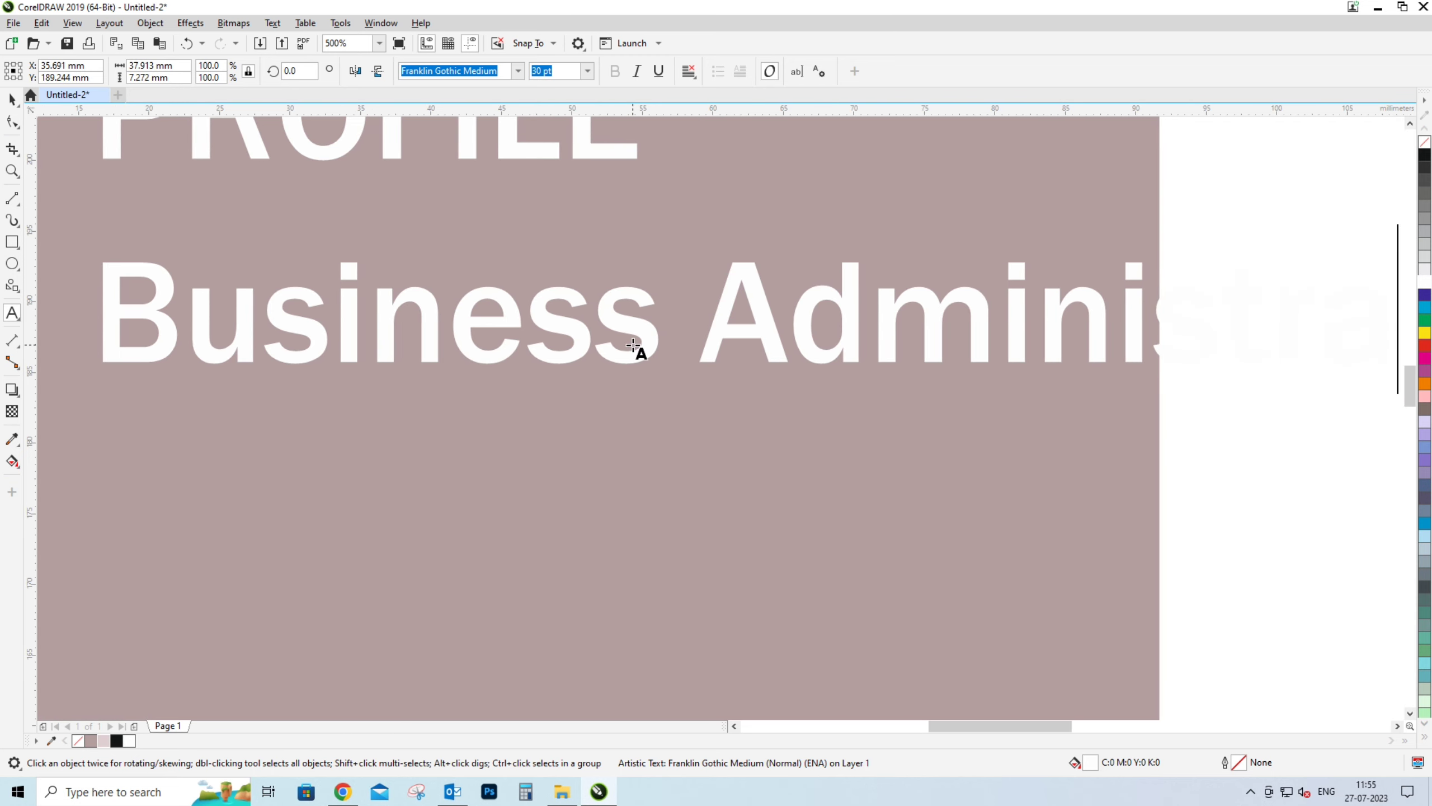
text(a)
click(630, 346)
key(ctrl+a)
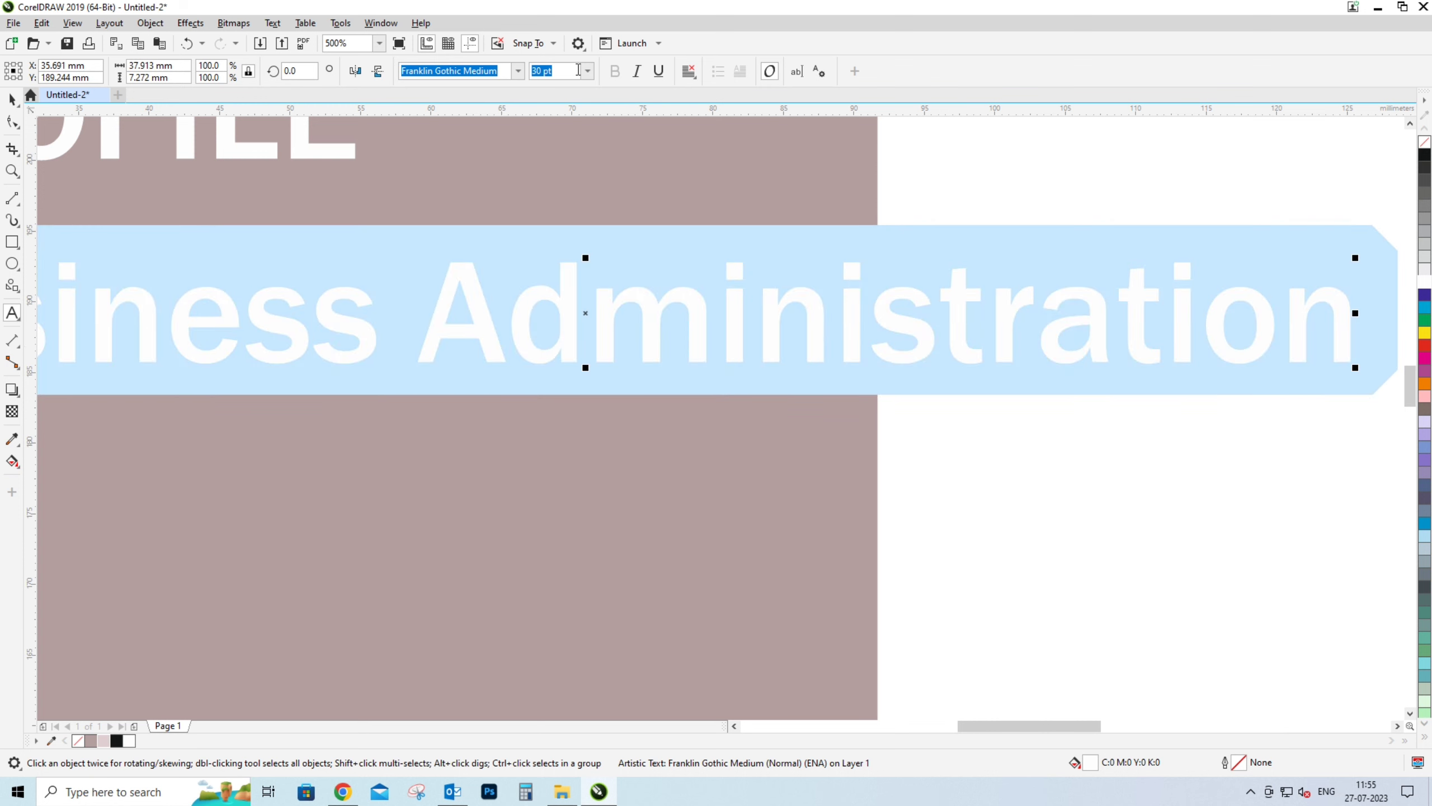
Set the Business Administration line to 20 pt Alegreya
click(543, 72)
text(2)
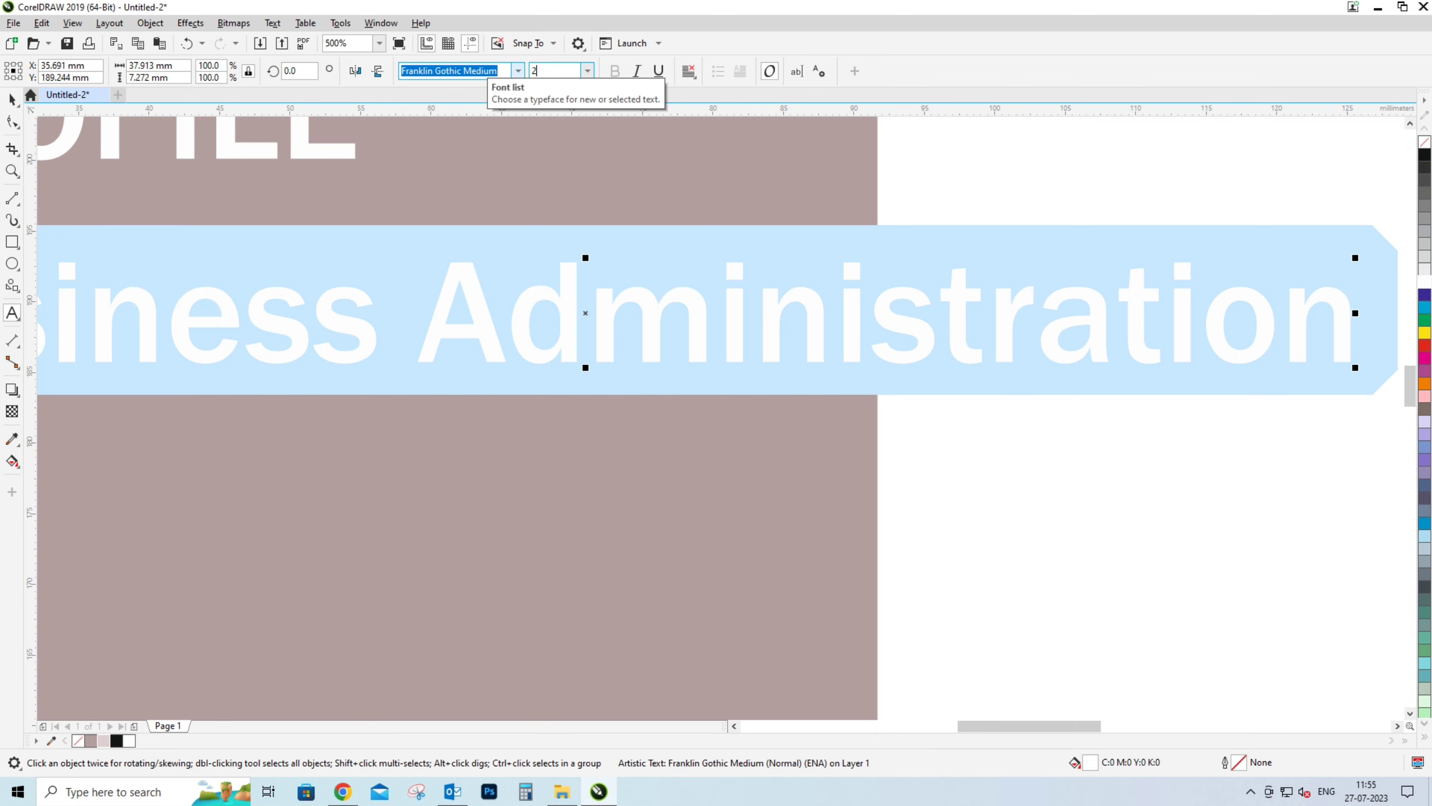
text(0)
key(Return)
key(ctrl+space)
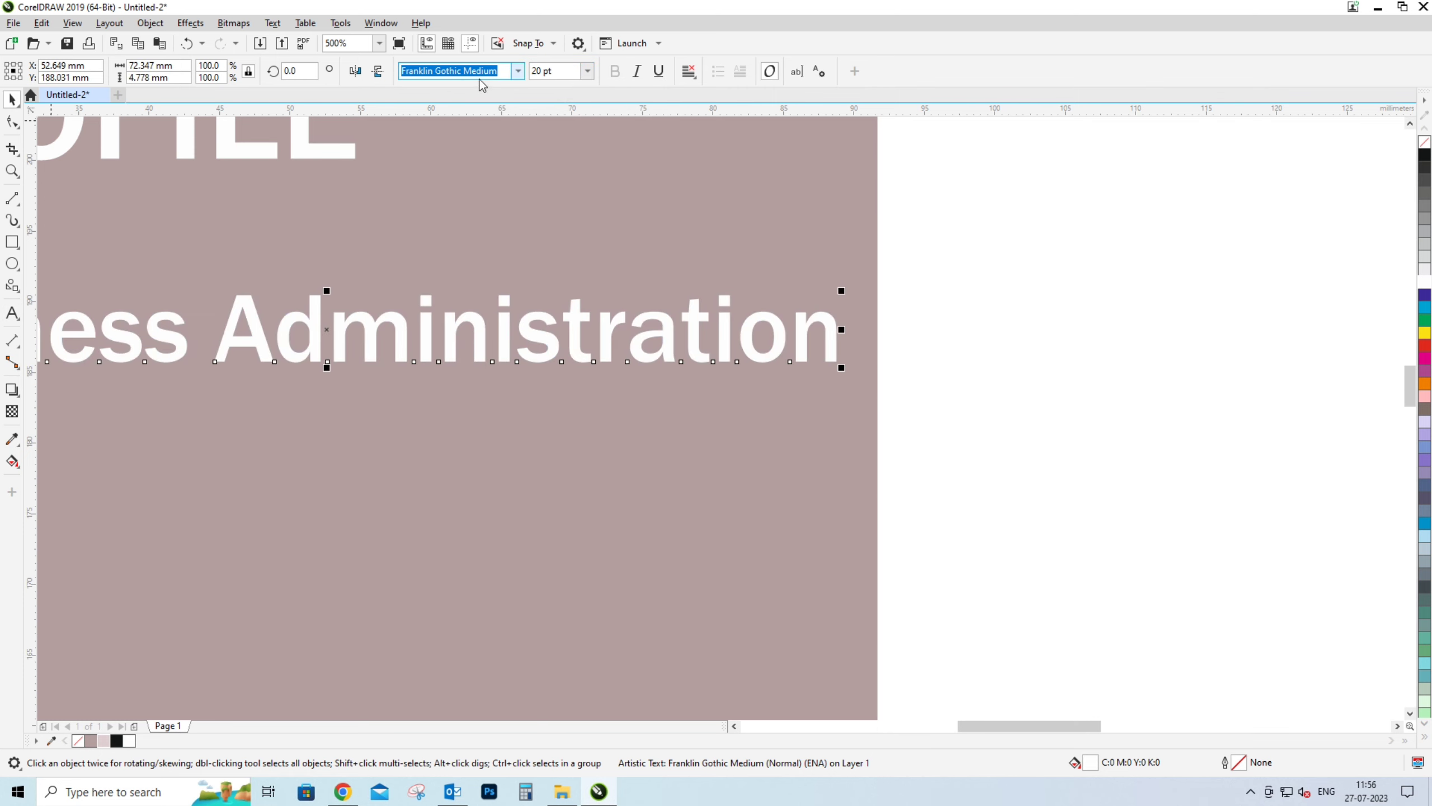
click(518, 70)
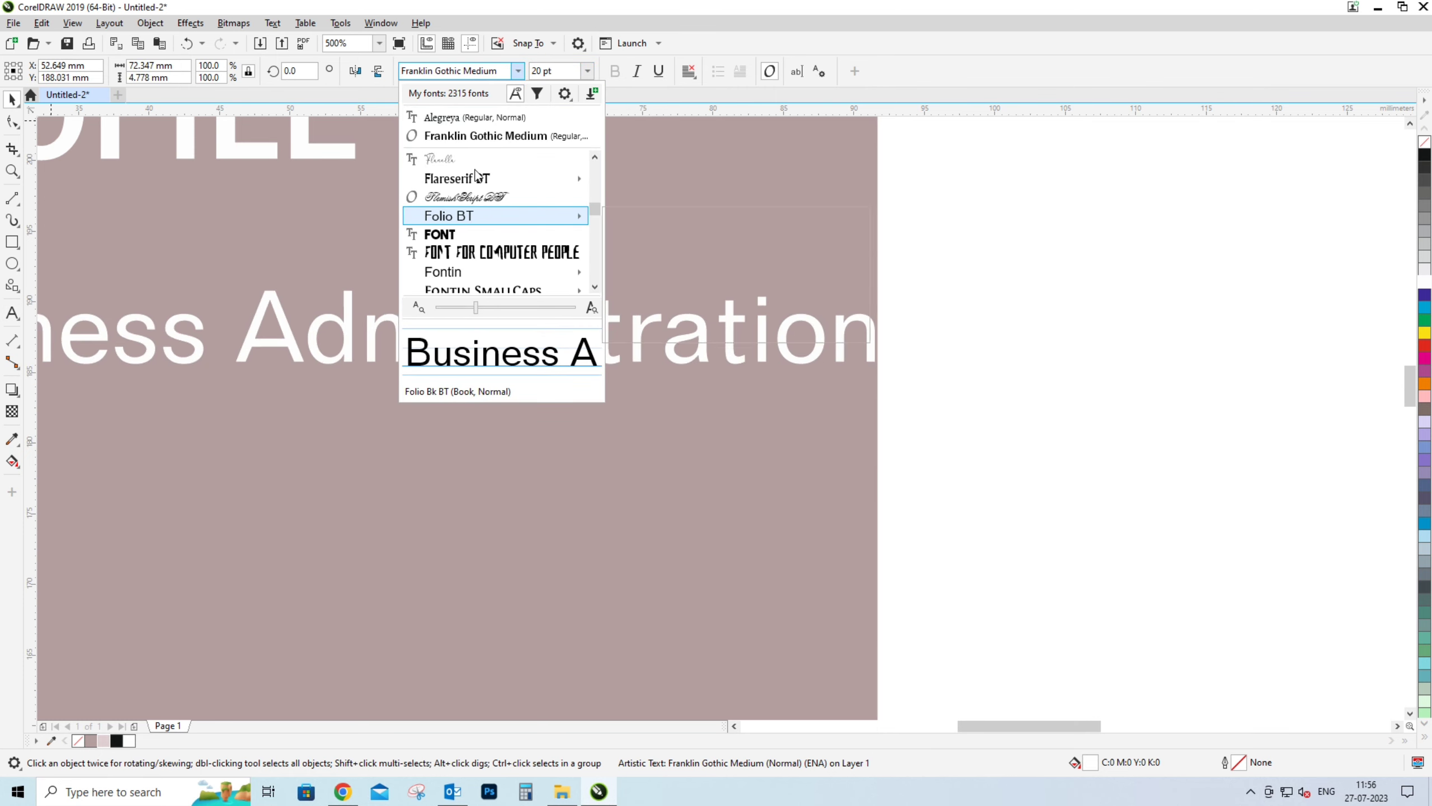
click(460, 119)
scroll(685, 468, down, 2)
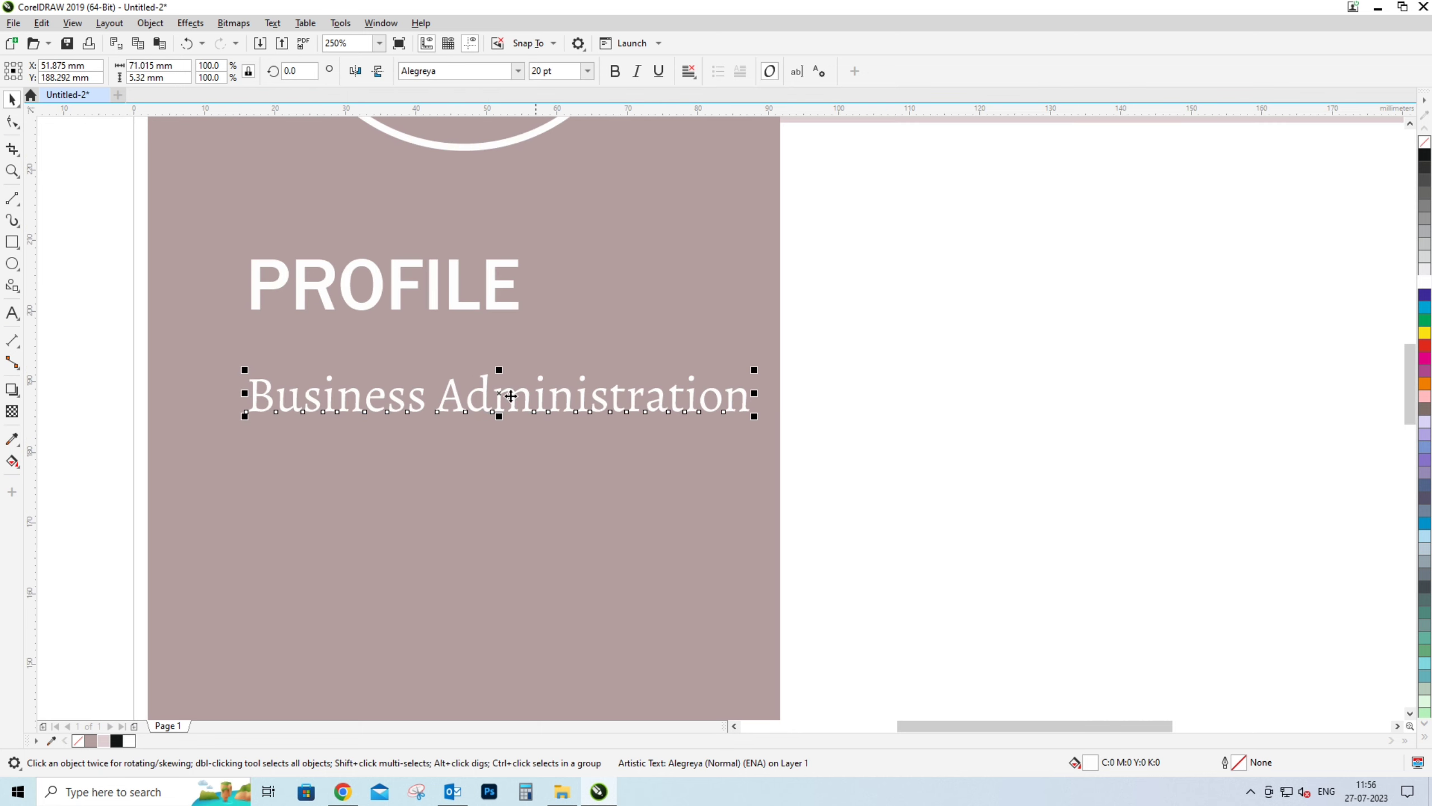
shift+click(312, 296)
Left-align the lines, move 'Business Administration' up under PROFILE, and resume editing after it
key(l)
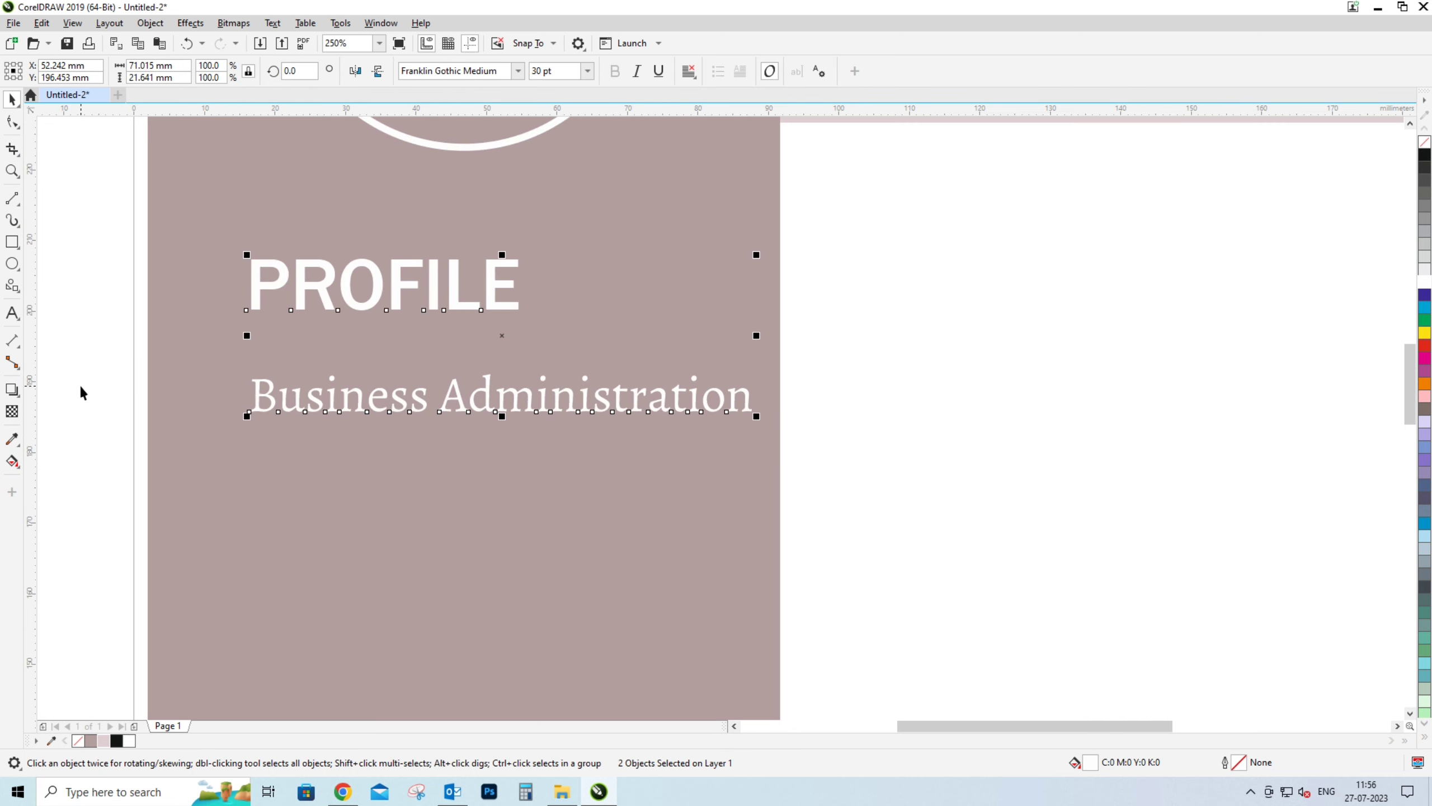
scroll(263, 409, up, 2)
drag(276, 394, 272, 322)
double_click(1227, 346)
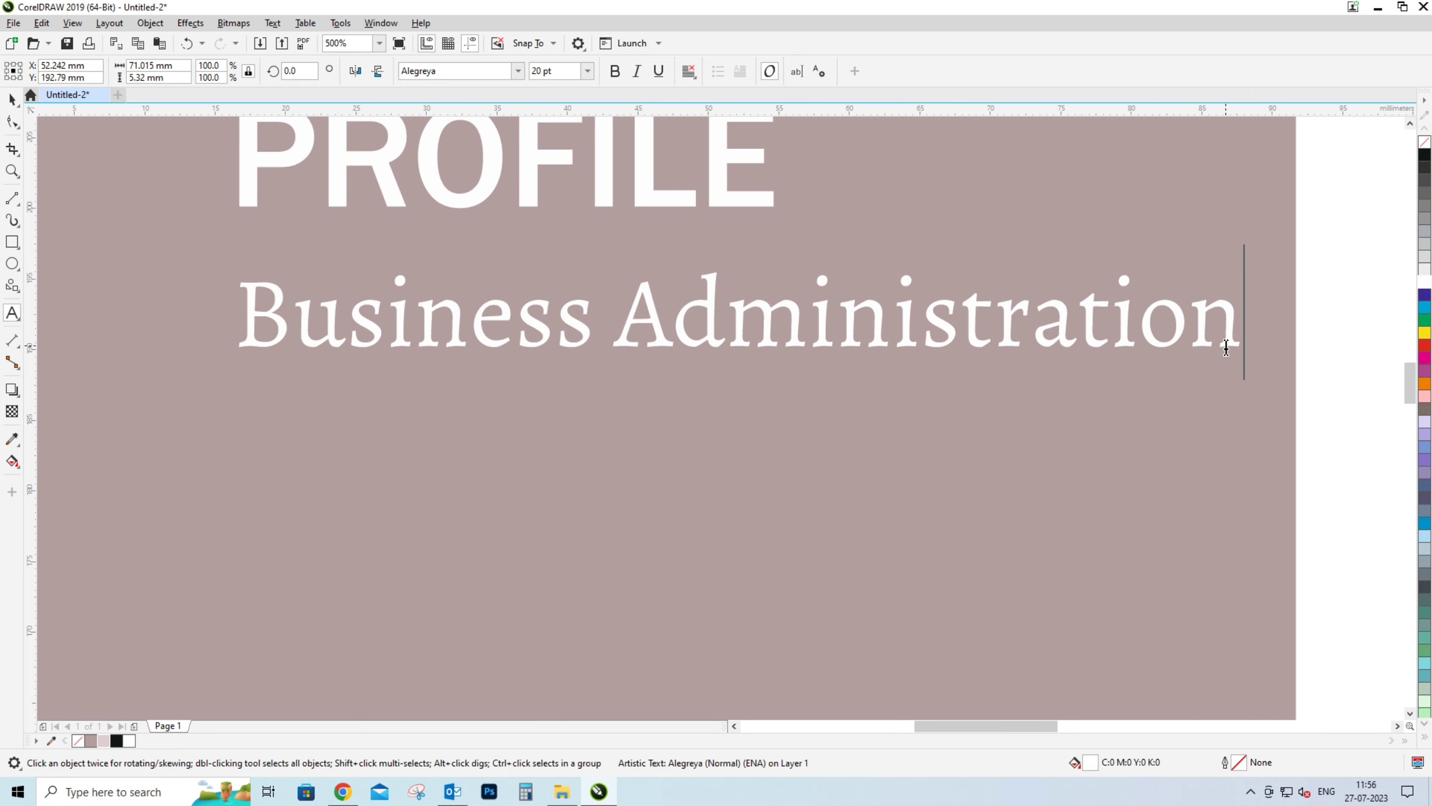
key(Return)
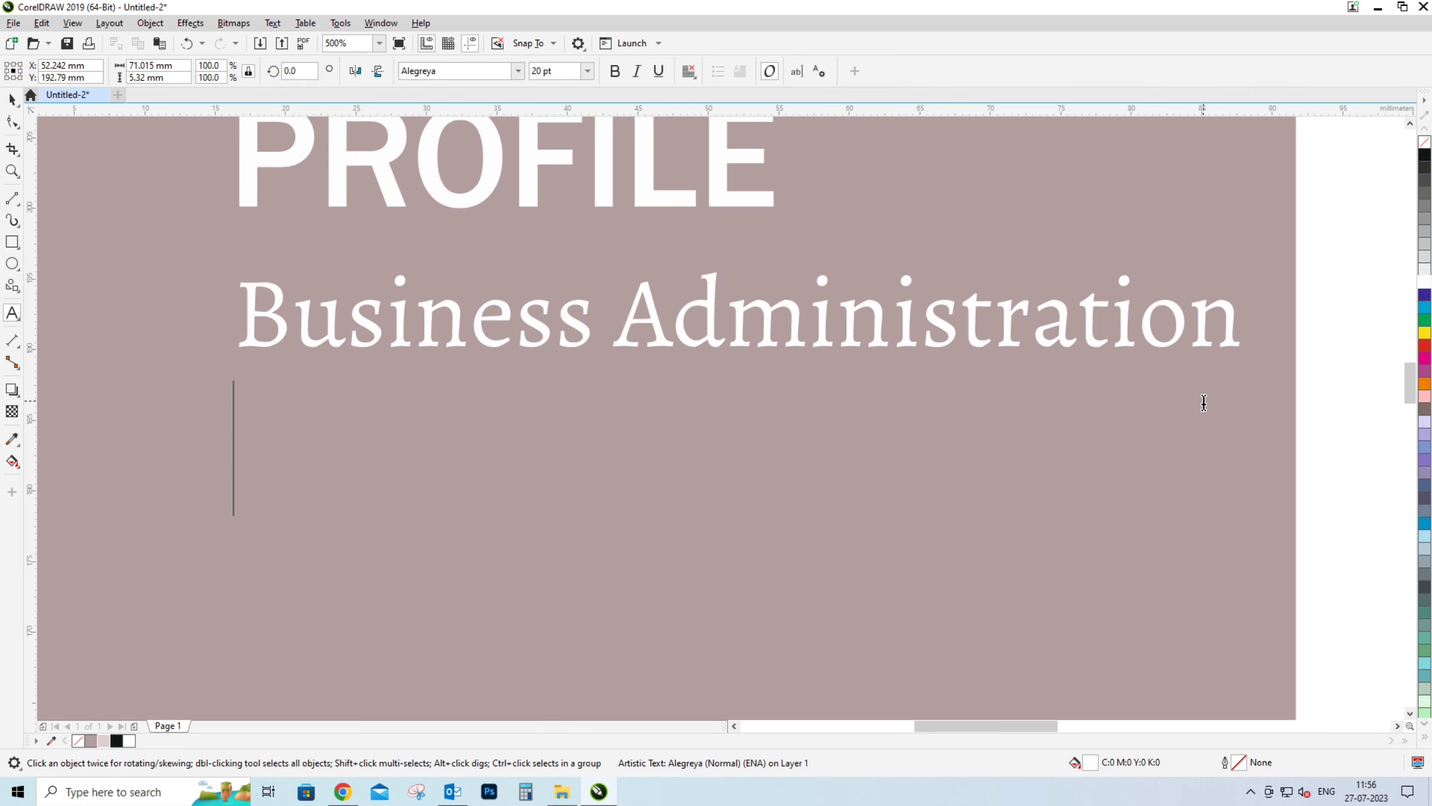
Add the lines 'student. I consider my self a', 'responsible and orderly', 'person'
text(student)
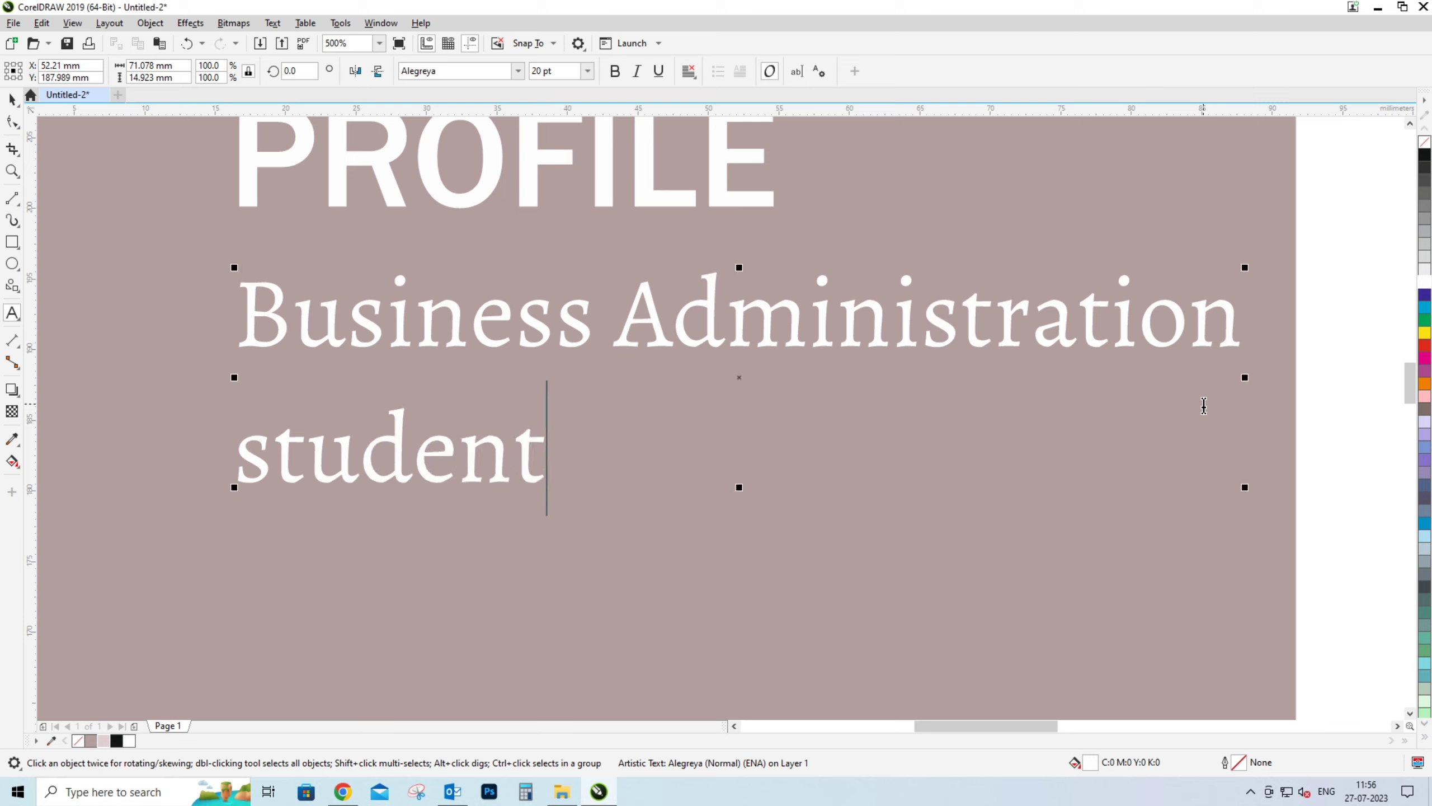
text(. )
text(I )
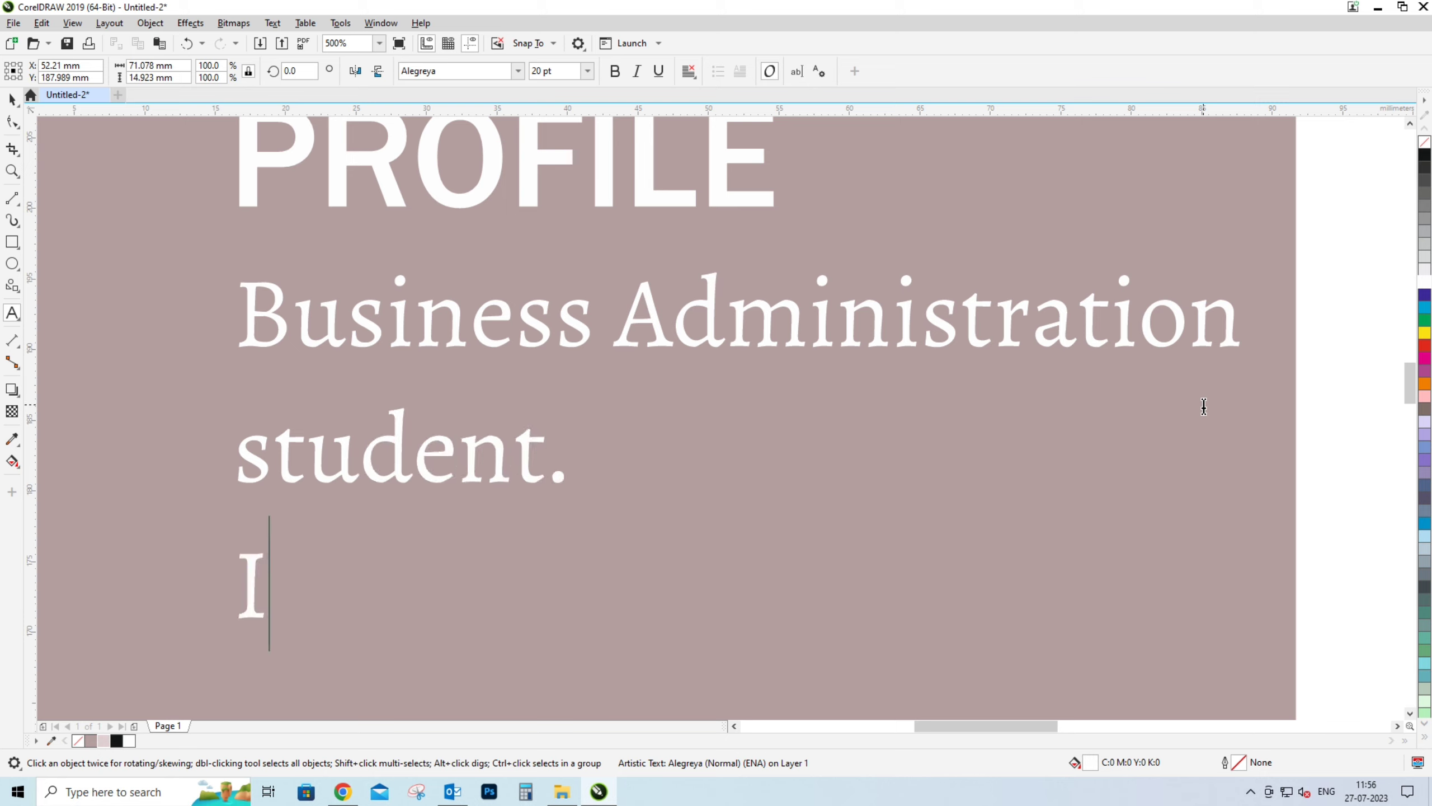
text(con)
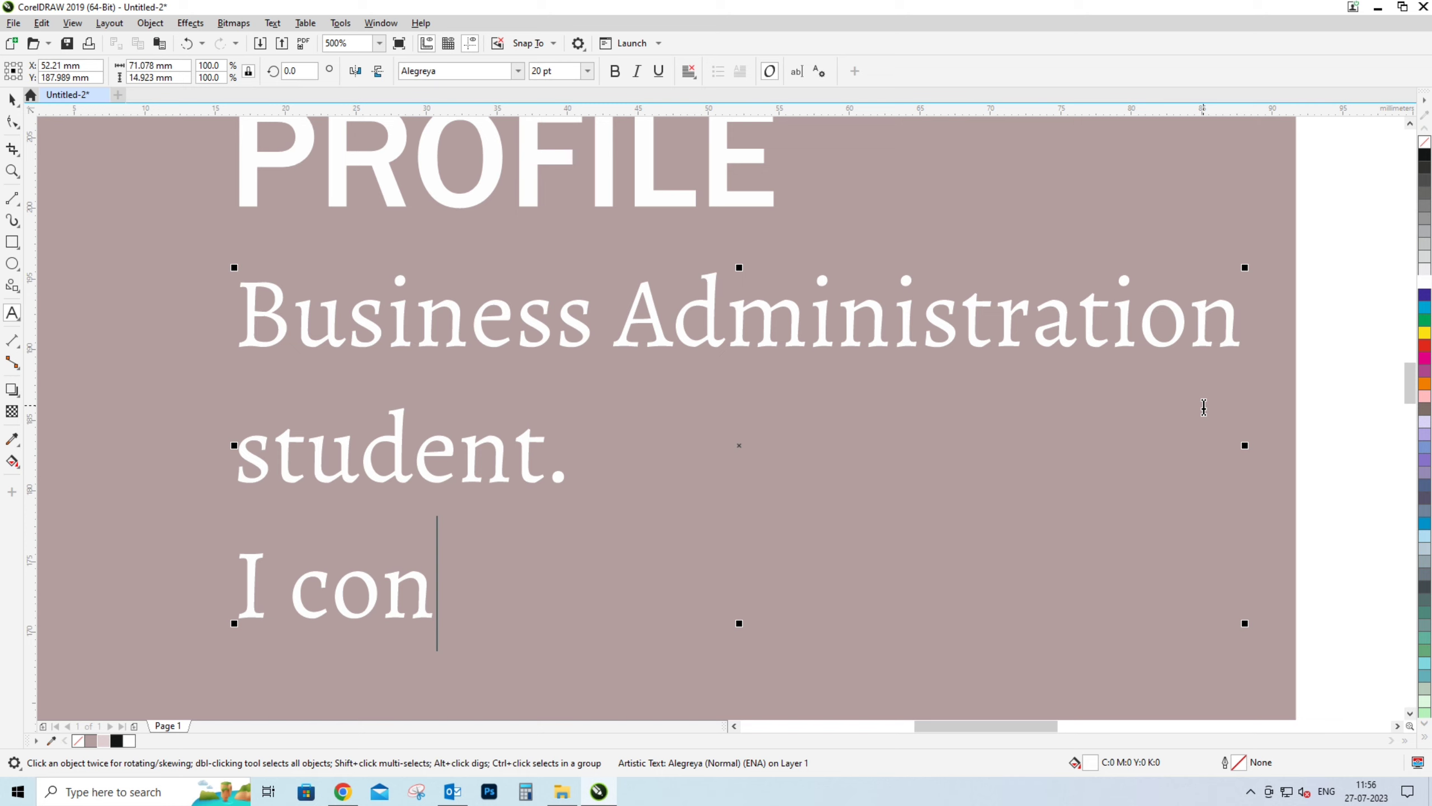
text(sider )
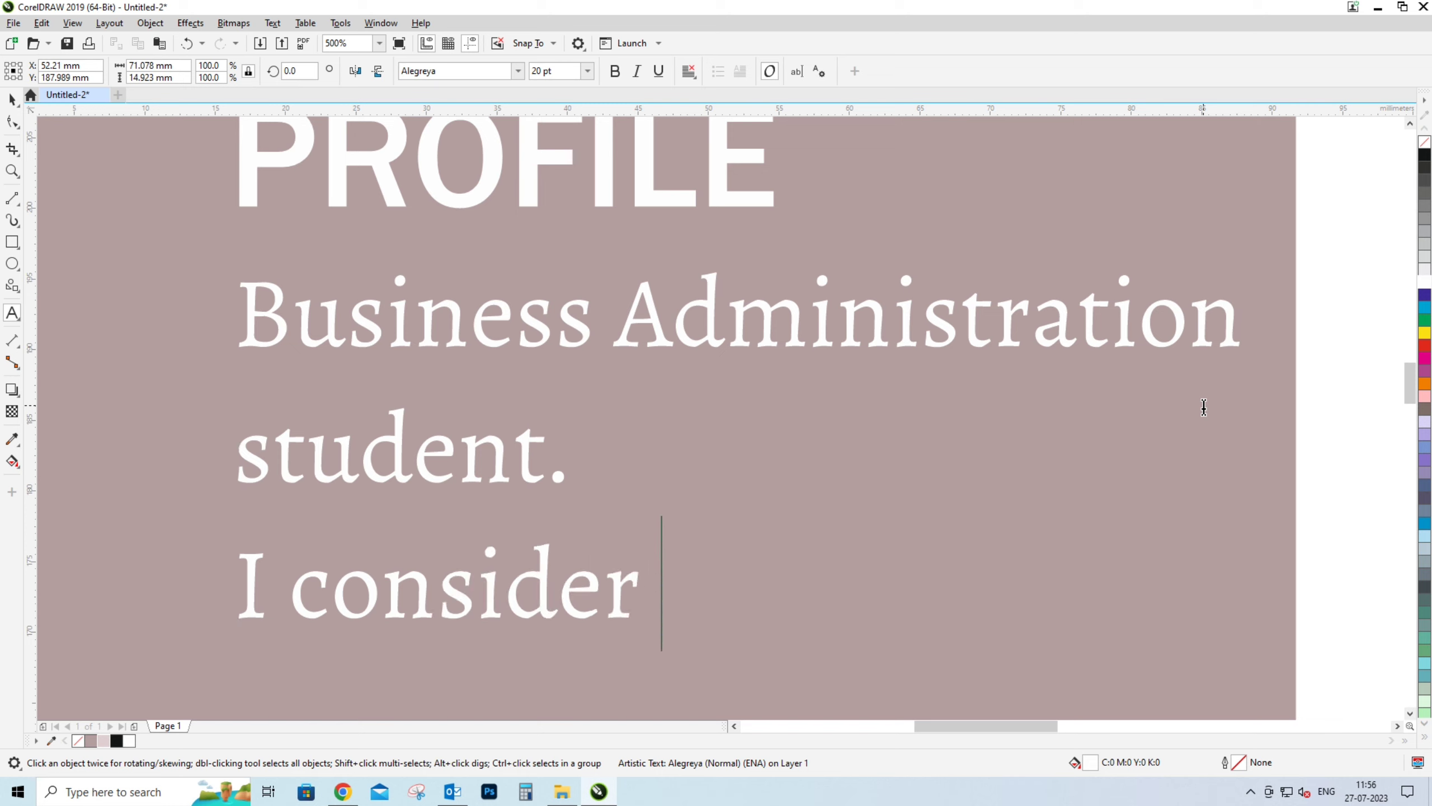
text(my se)
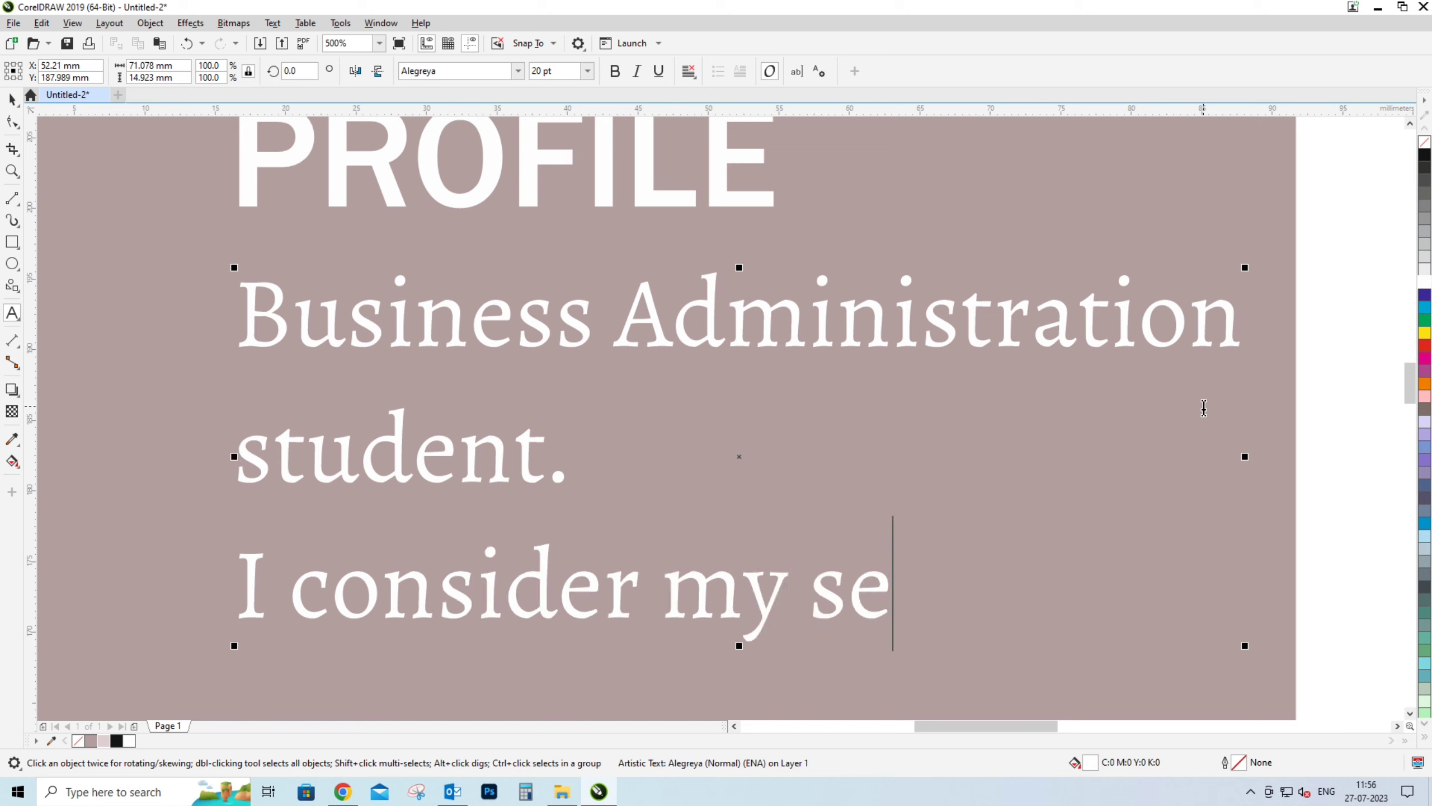
text(lf a)
key(Return)
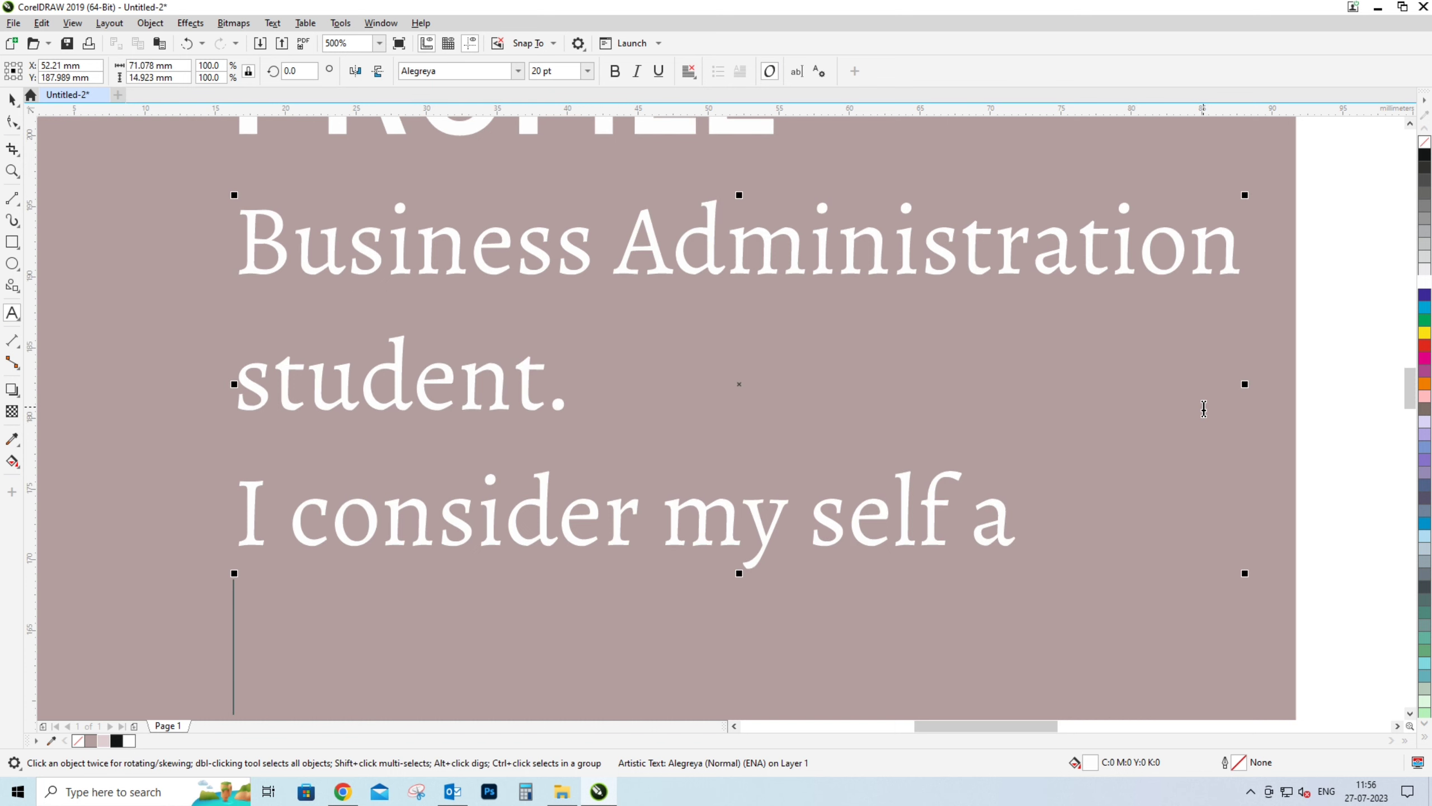
text(re)
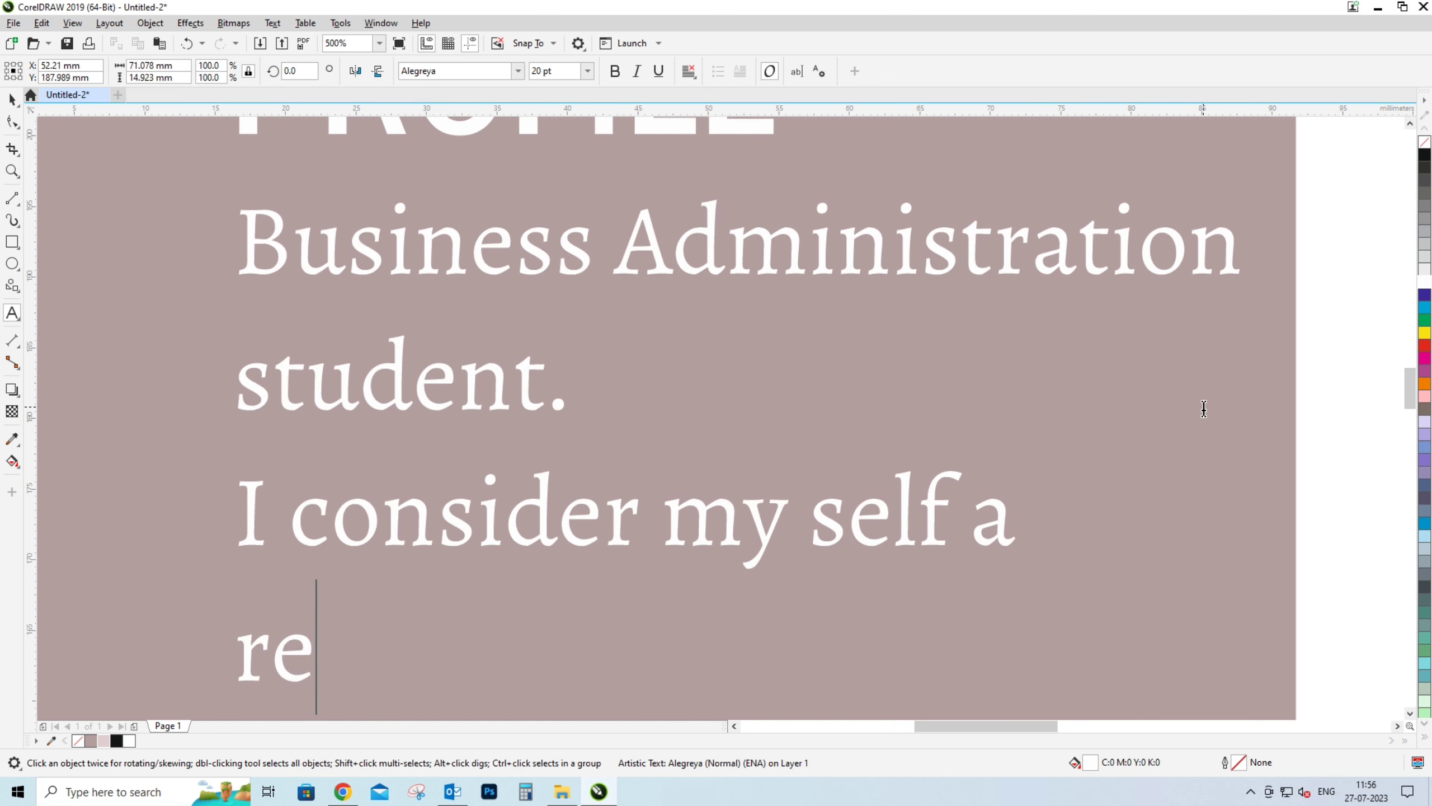
text(sponsib)
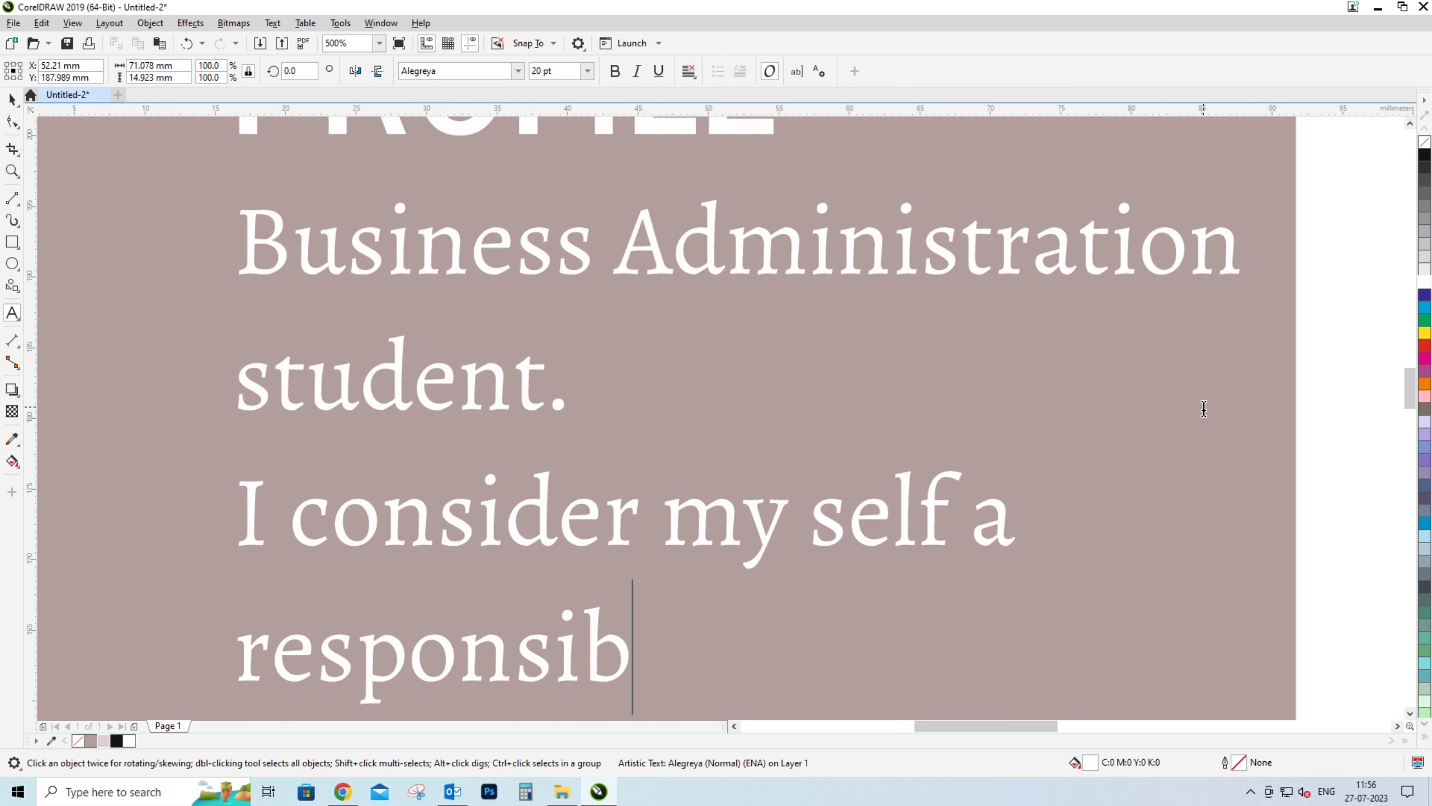
text(e)
key(BackSpace)
text(le)
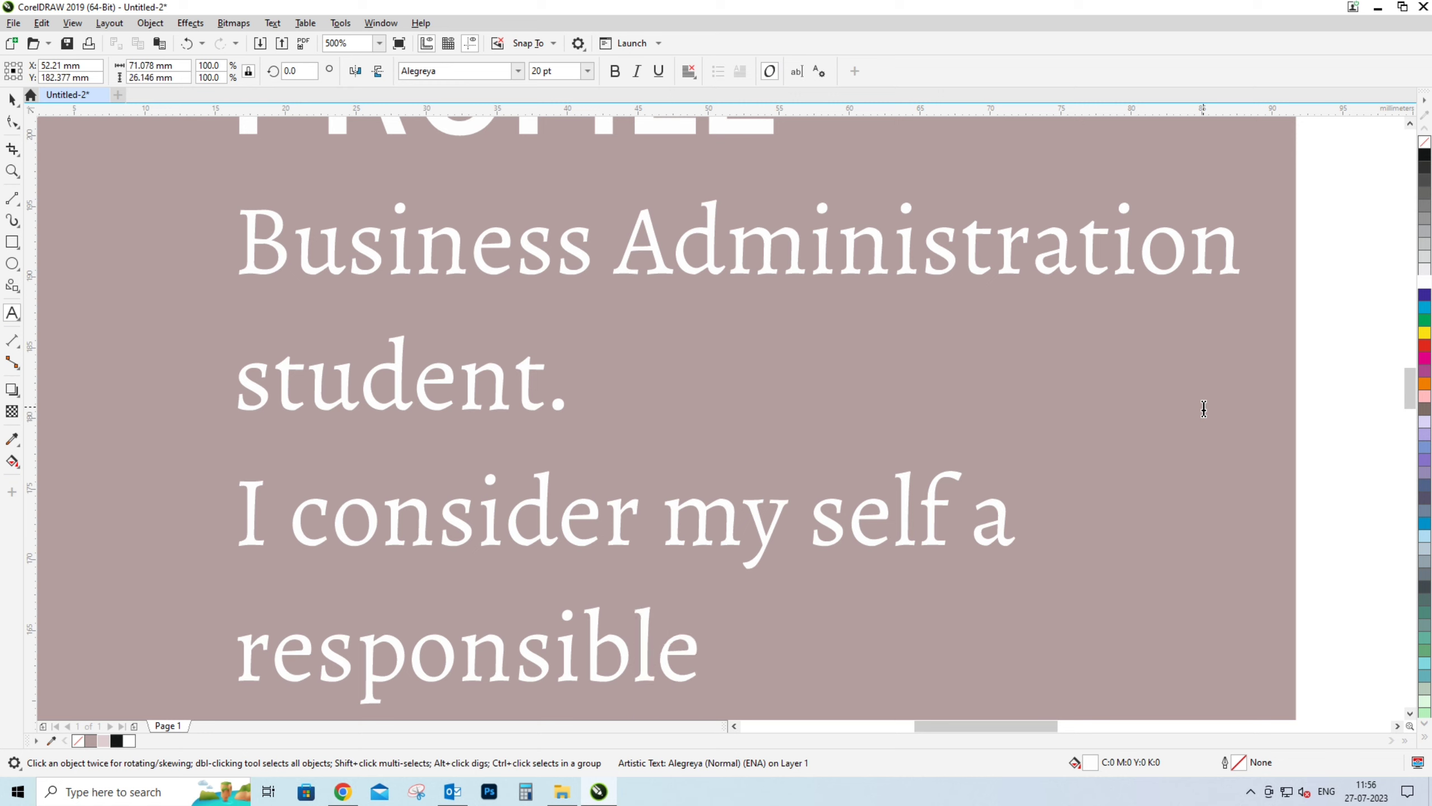
text( and )
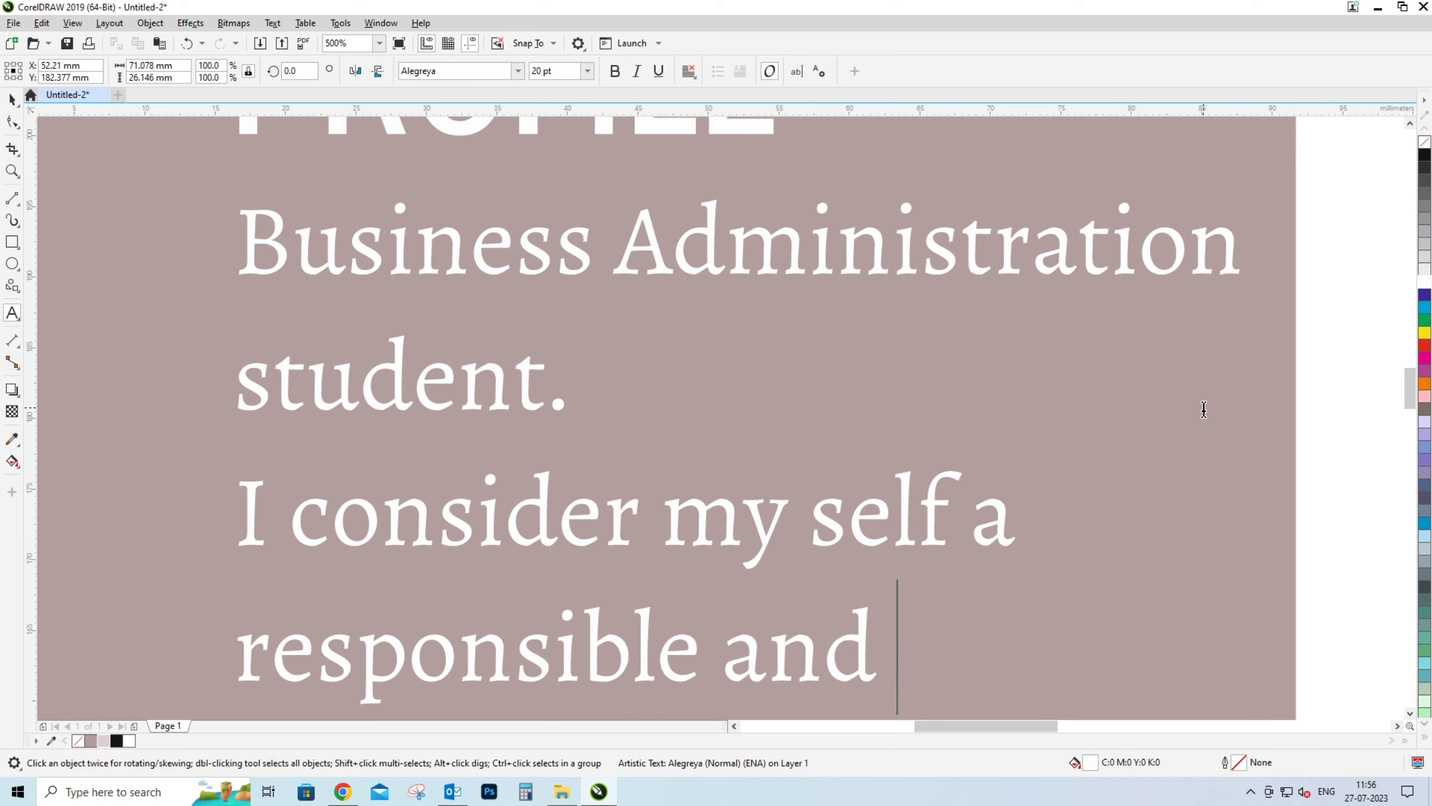
text(or)
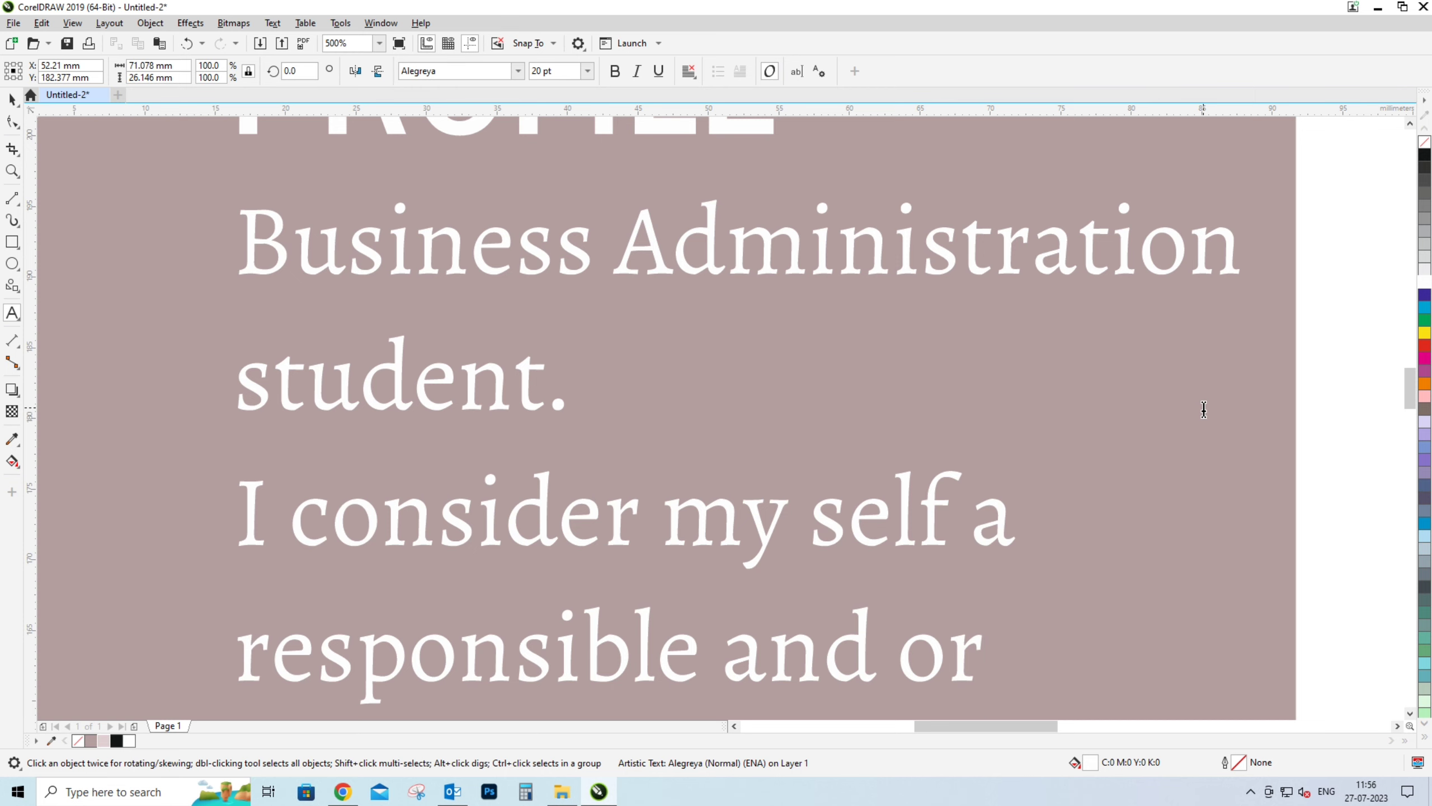
text(der)
text(ly)
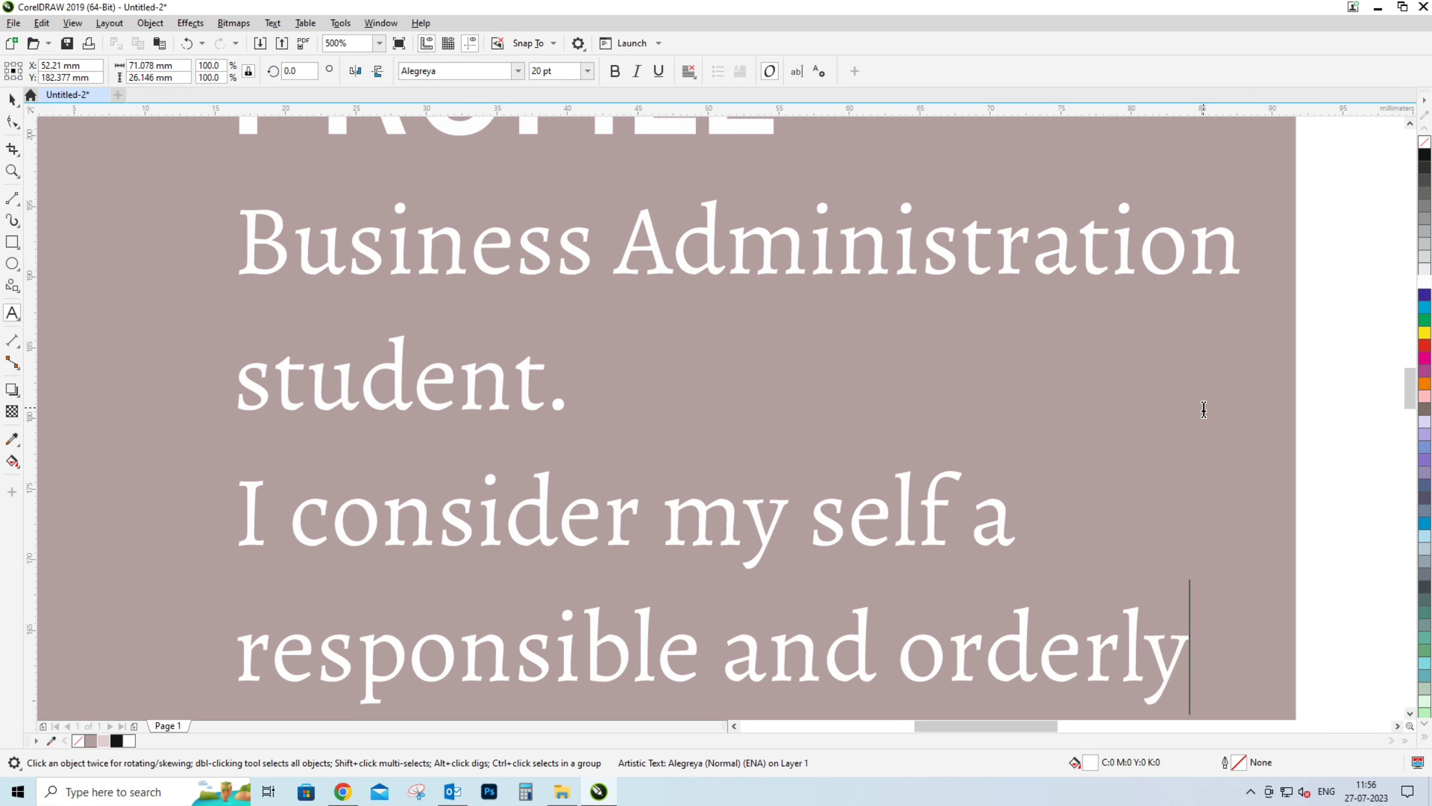
key(Return)
text(per)
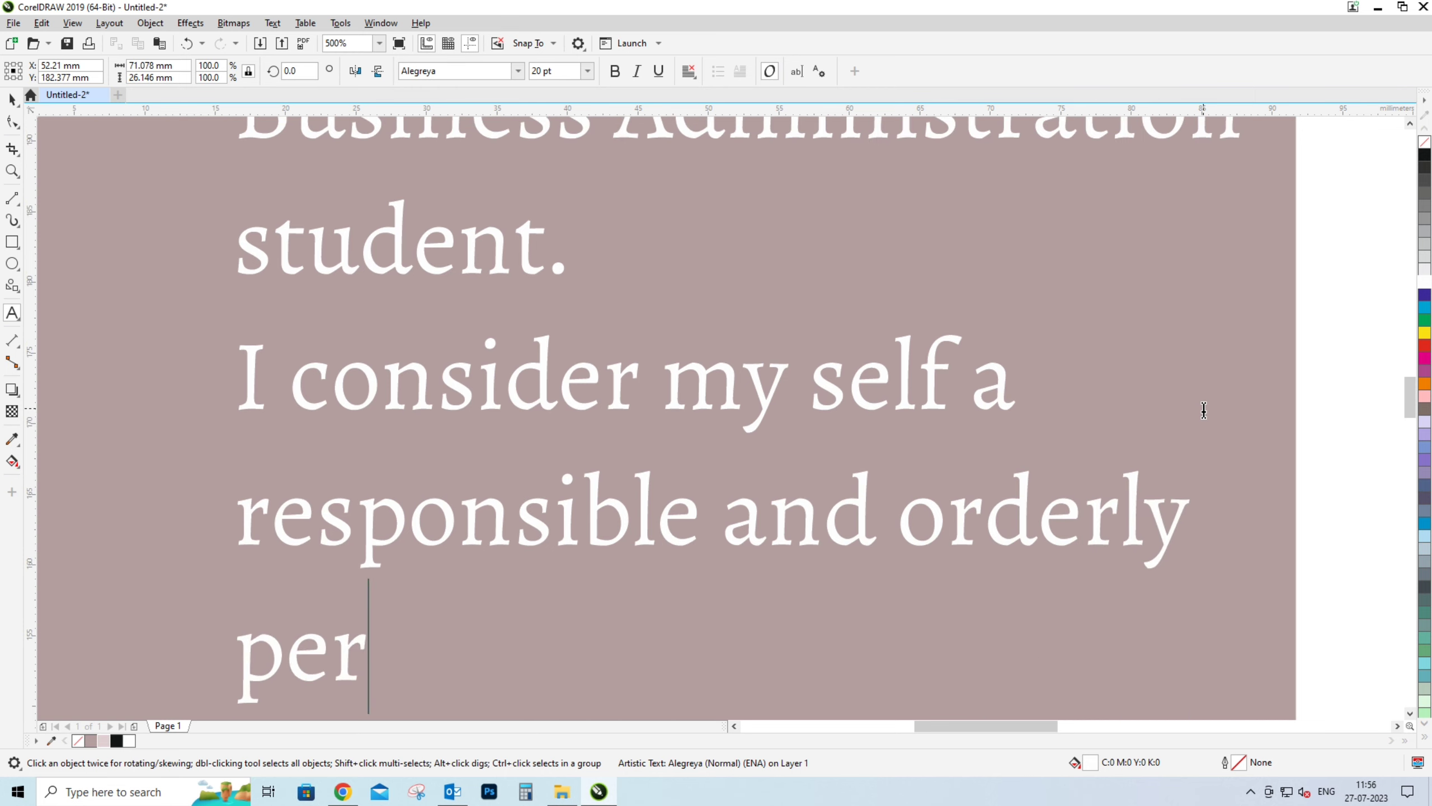
text(son.)
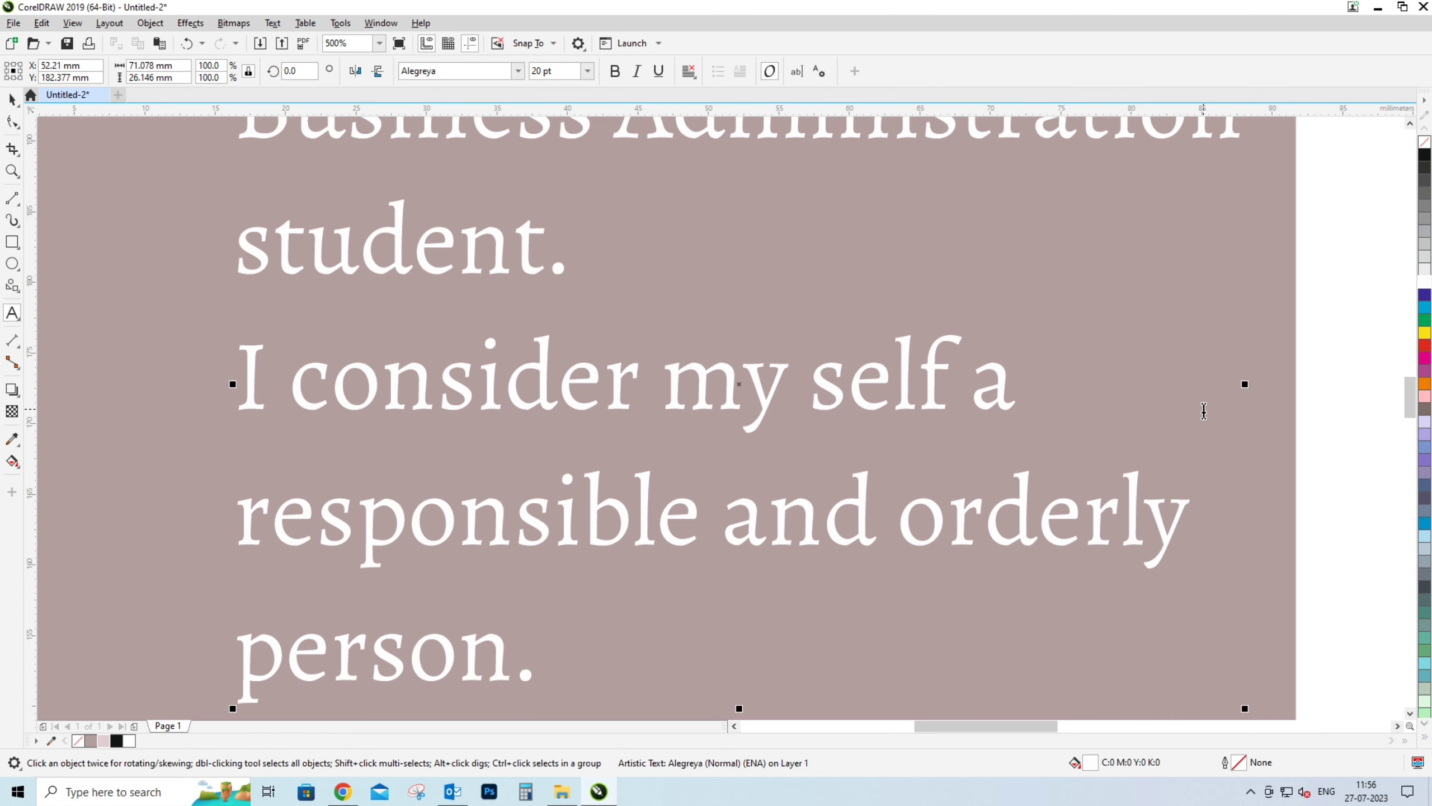
Add the closing lines 'I am looking forward for my first work experience.' and finish editing
key(Return)
text(I am)
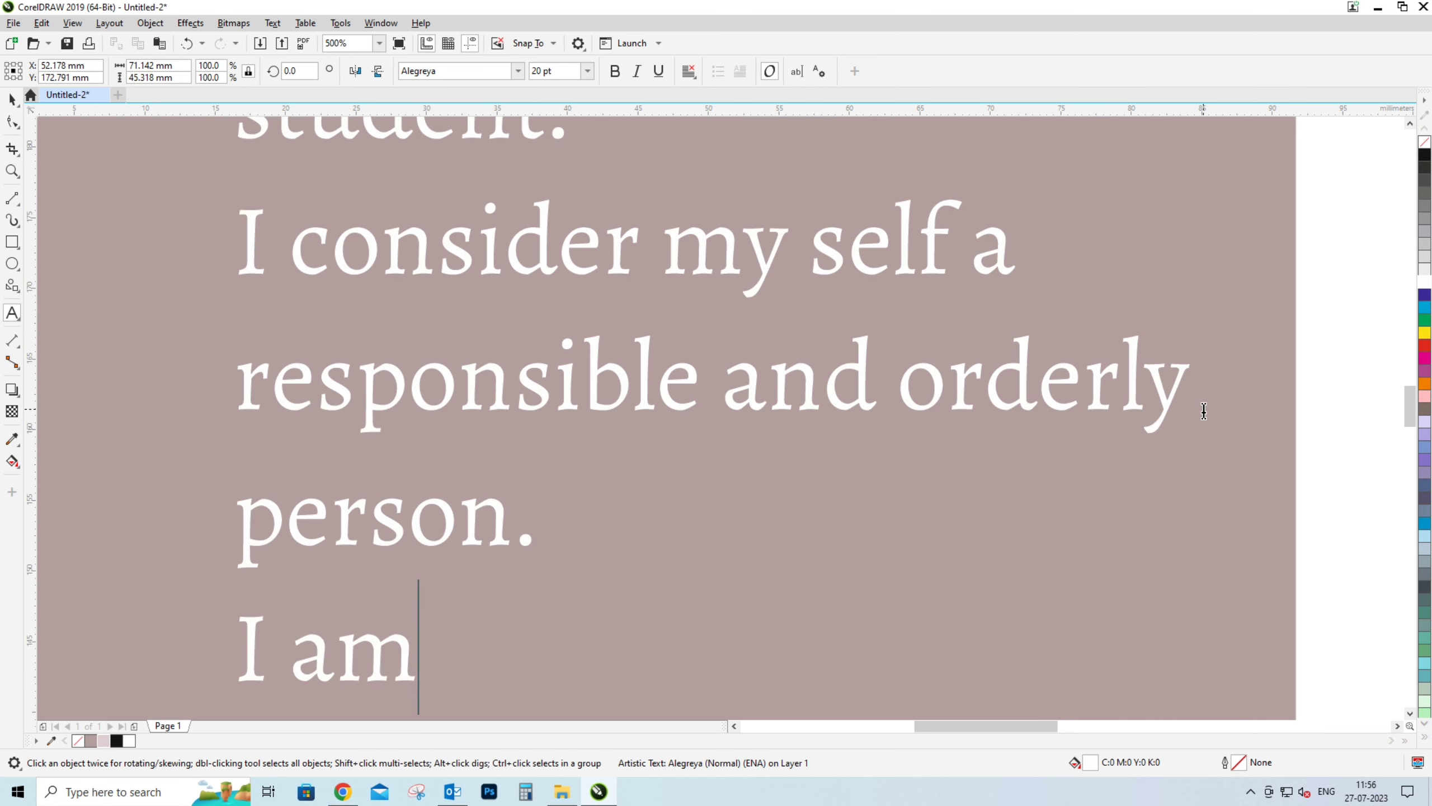
text( looking )
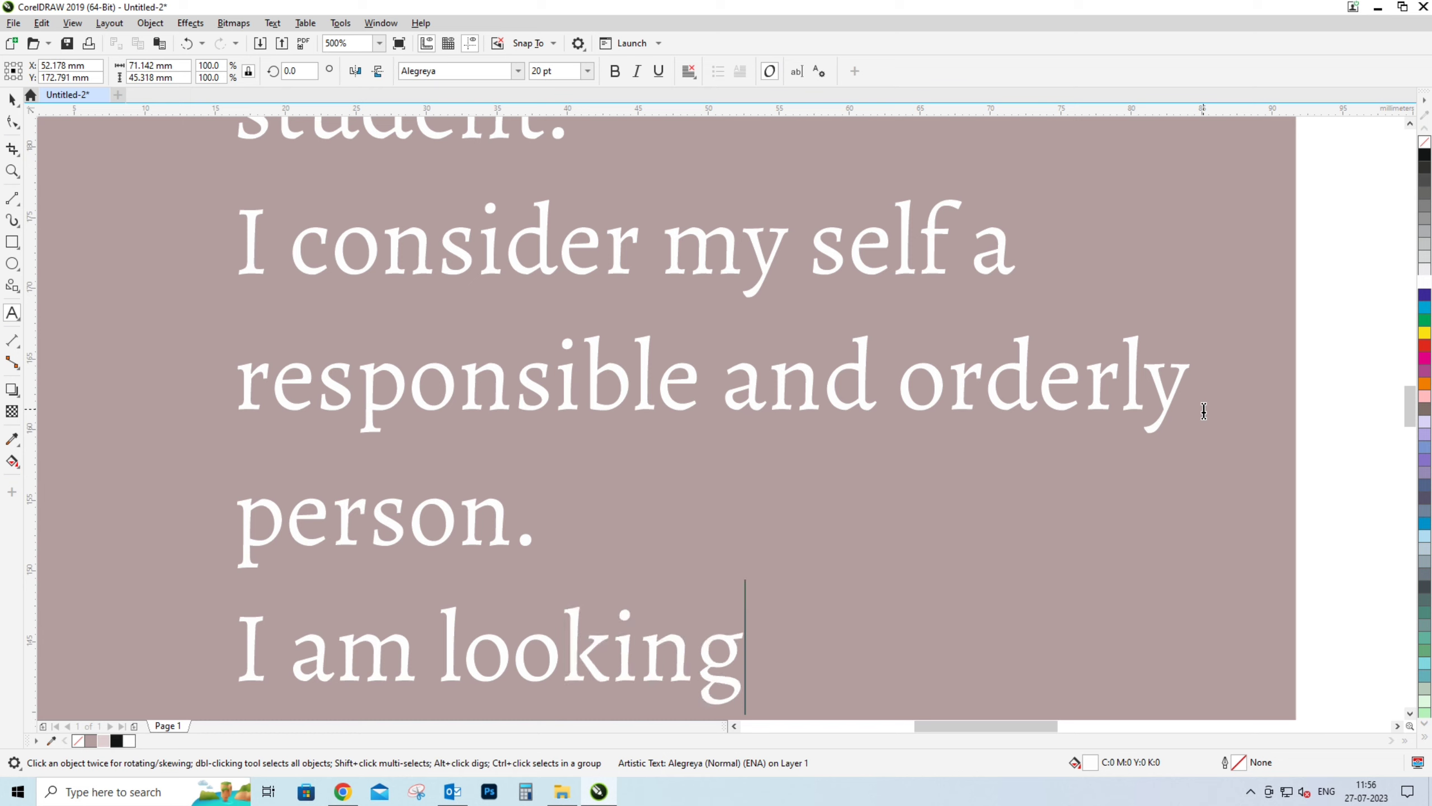
text(fo)
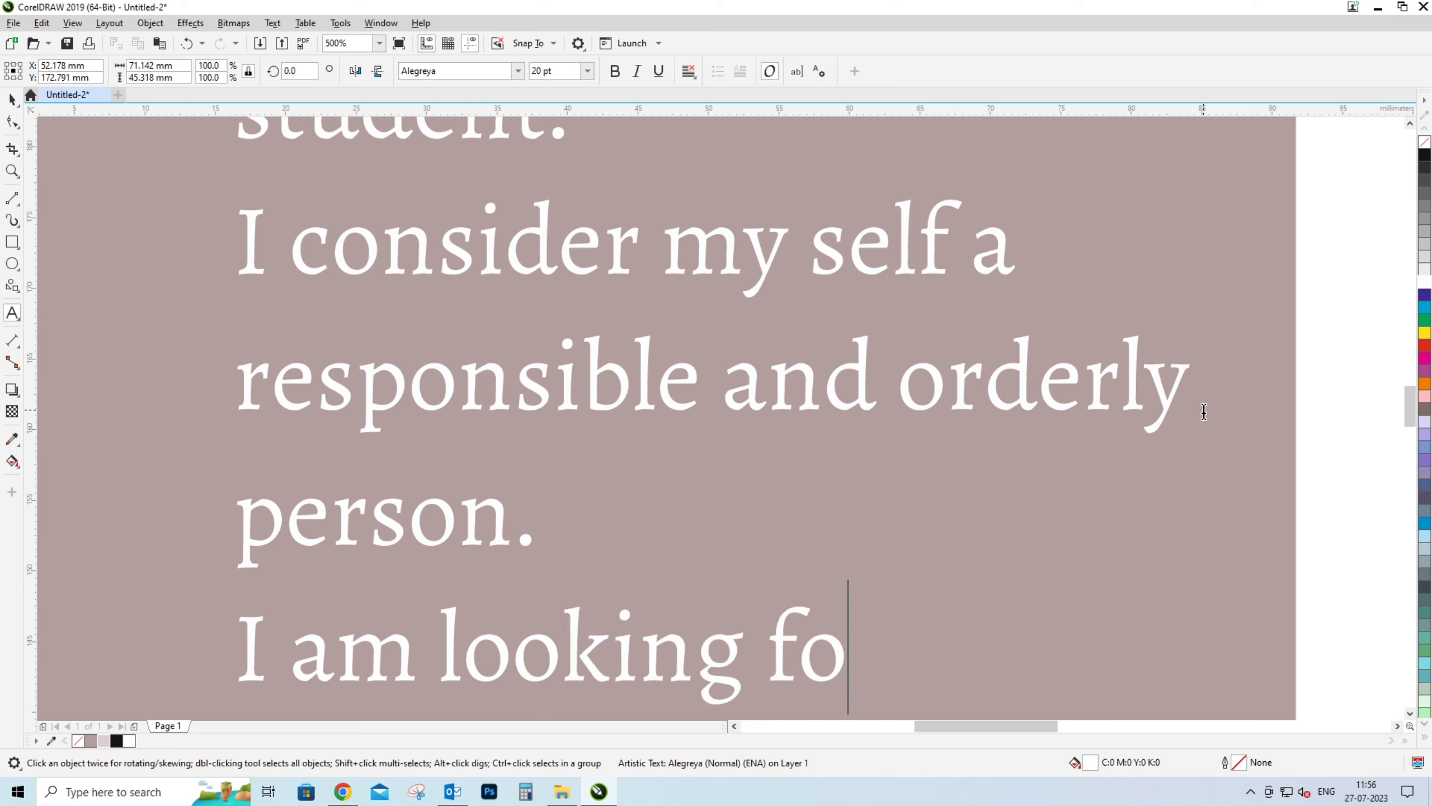
text(rwe)
key(BackSpace)
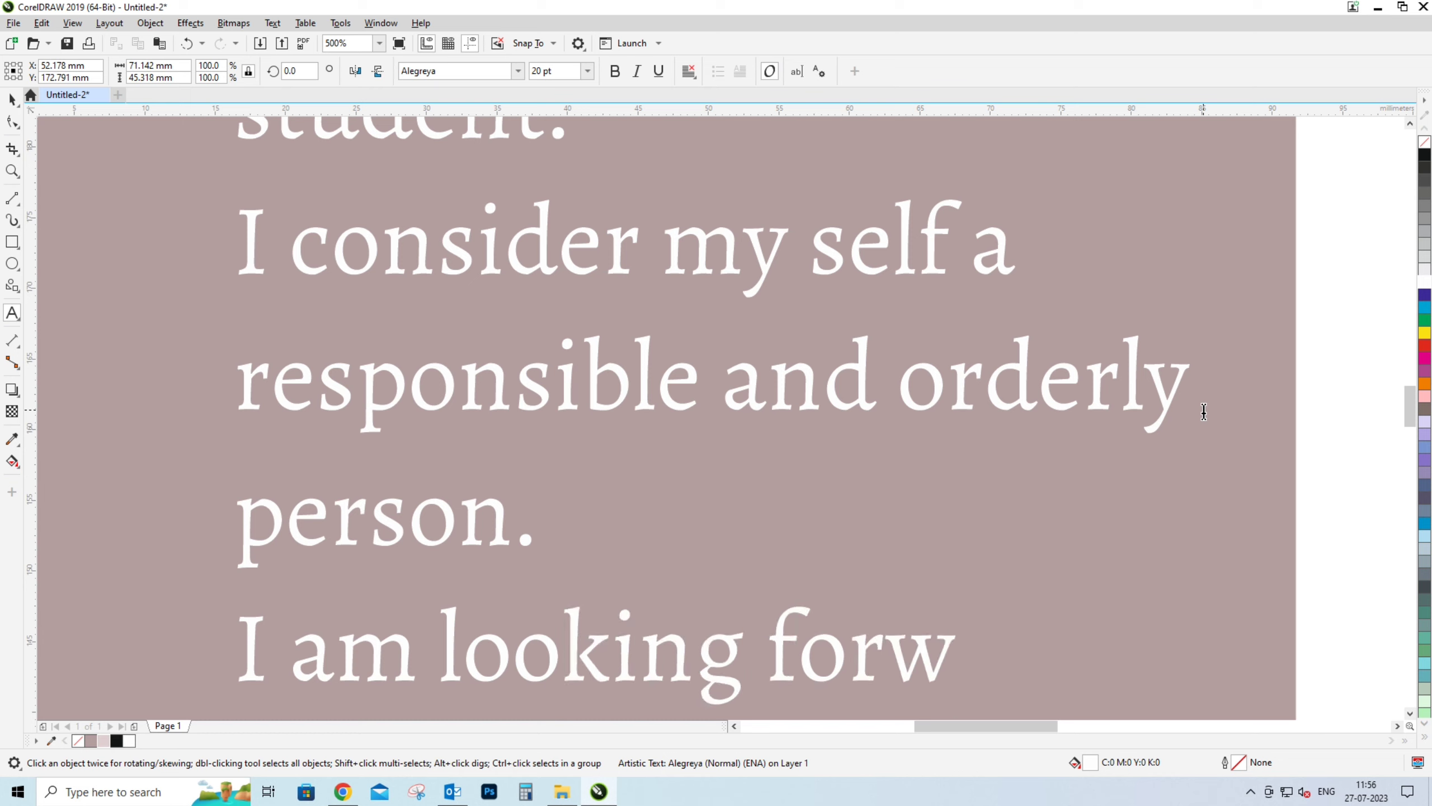
text(ard )
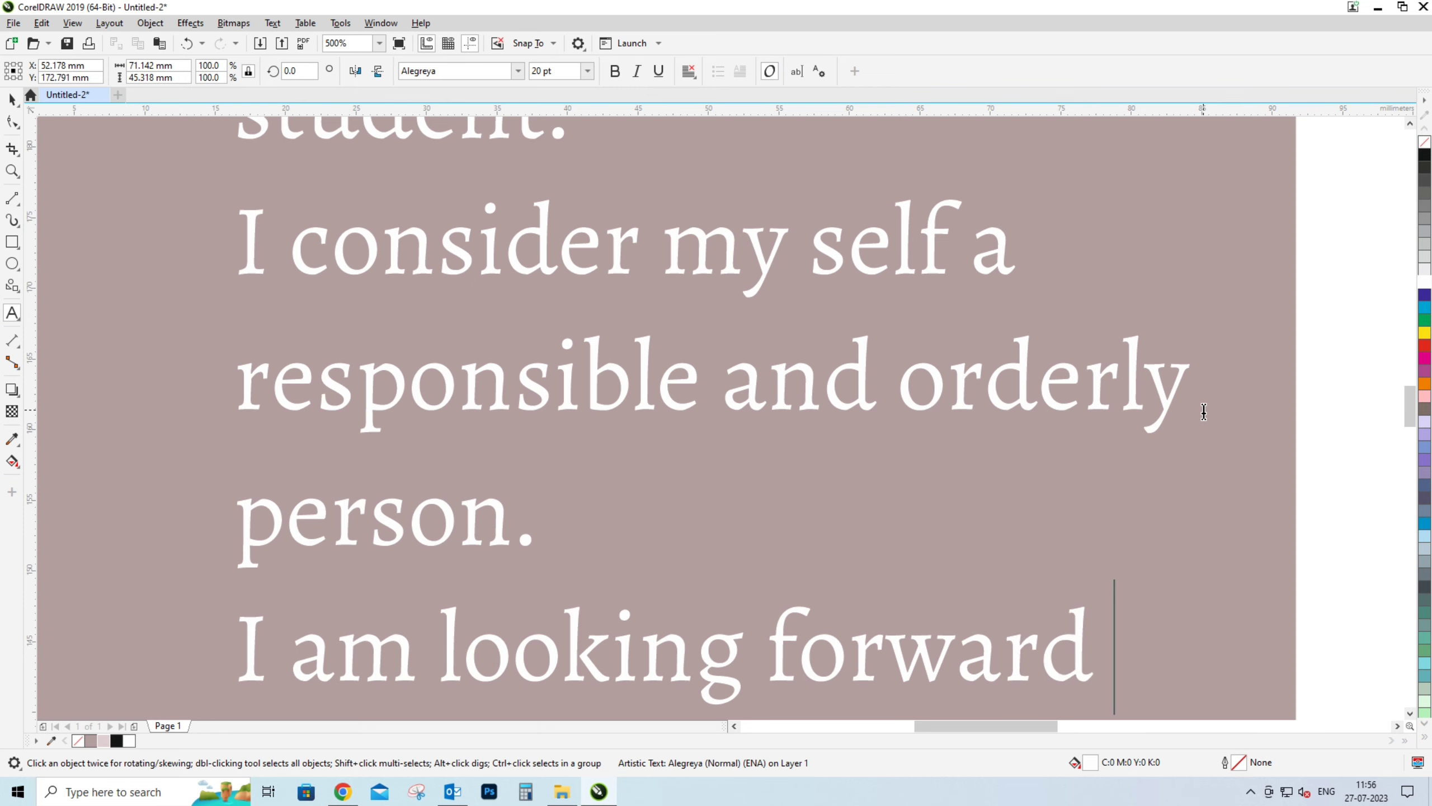
text(for)
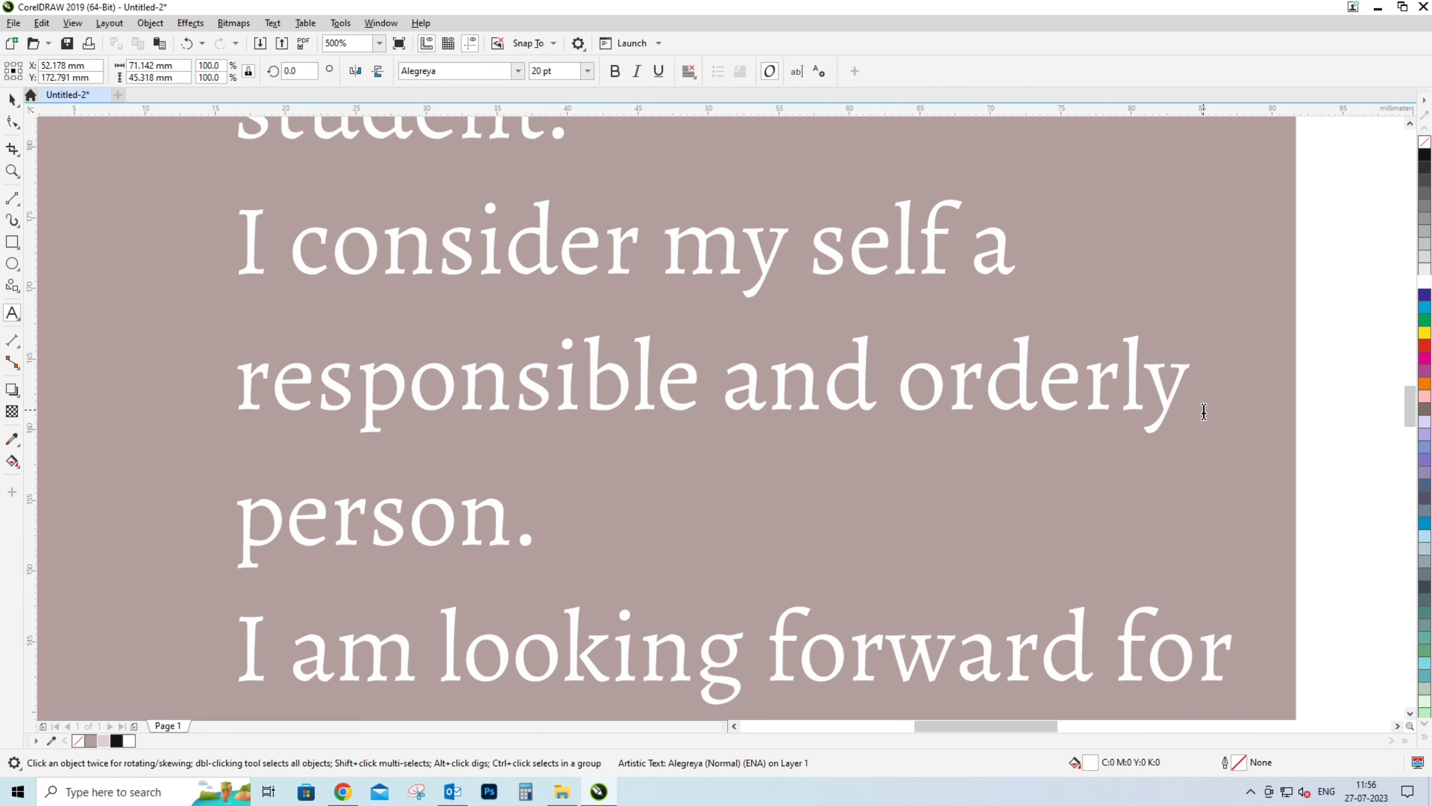
key(Return)
text(my )
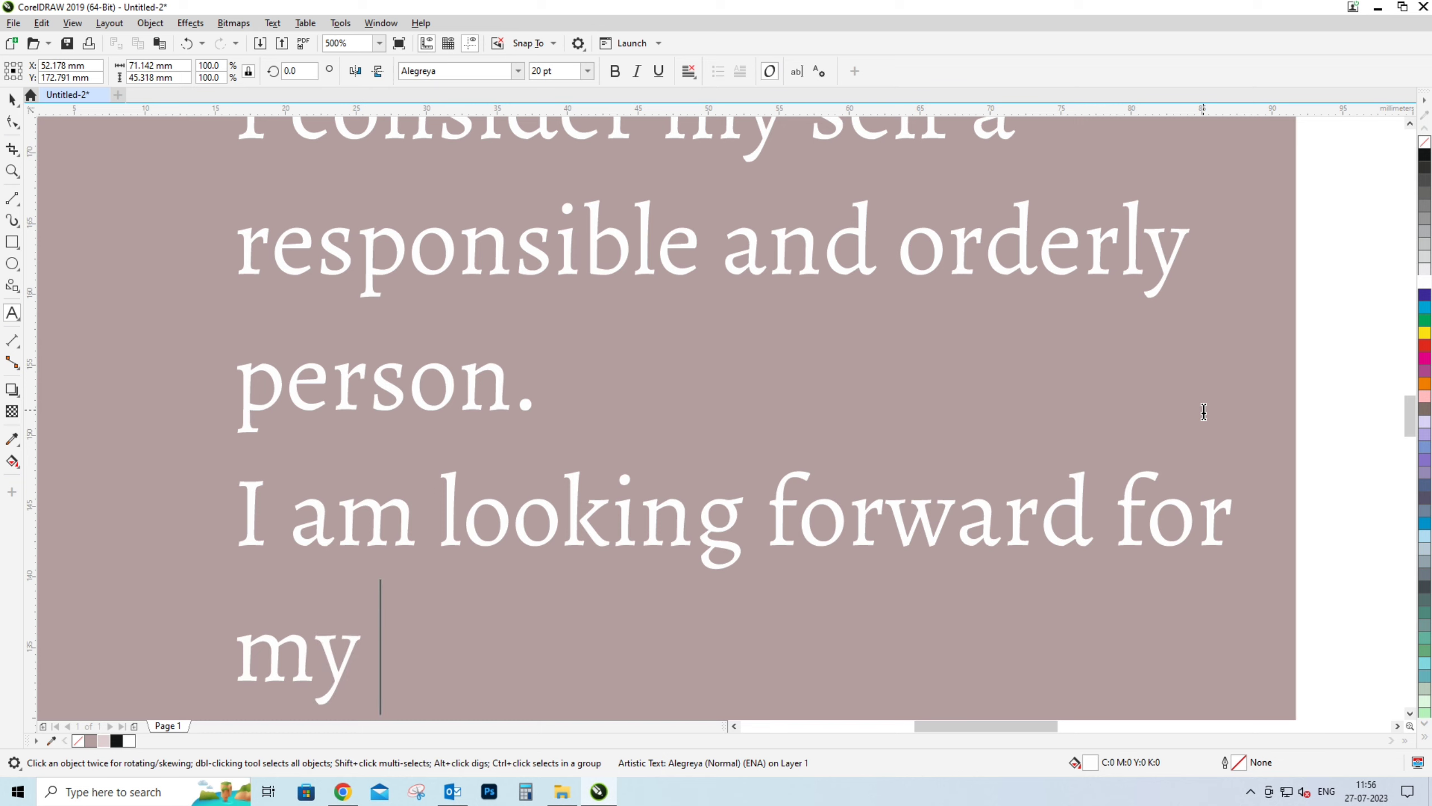
text(first )
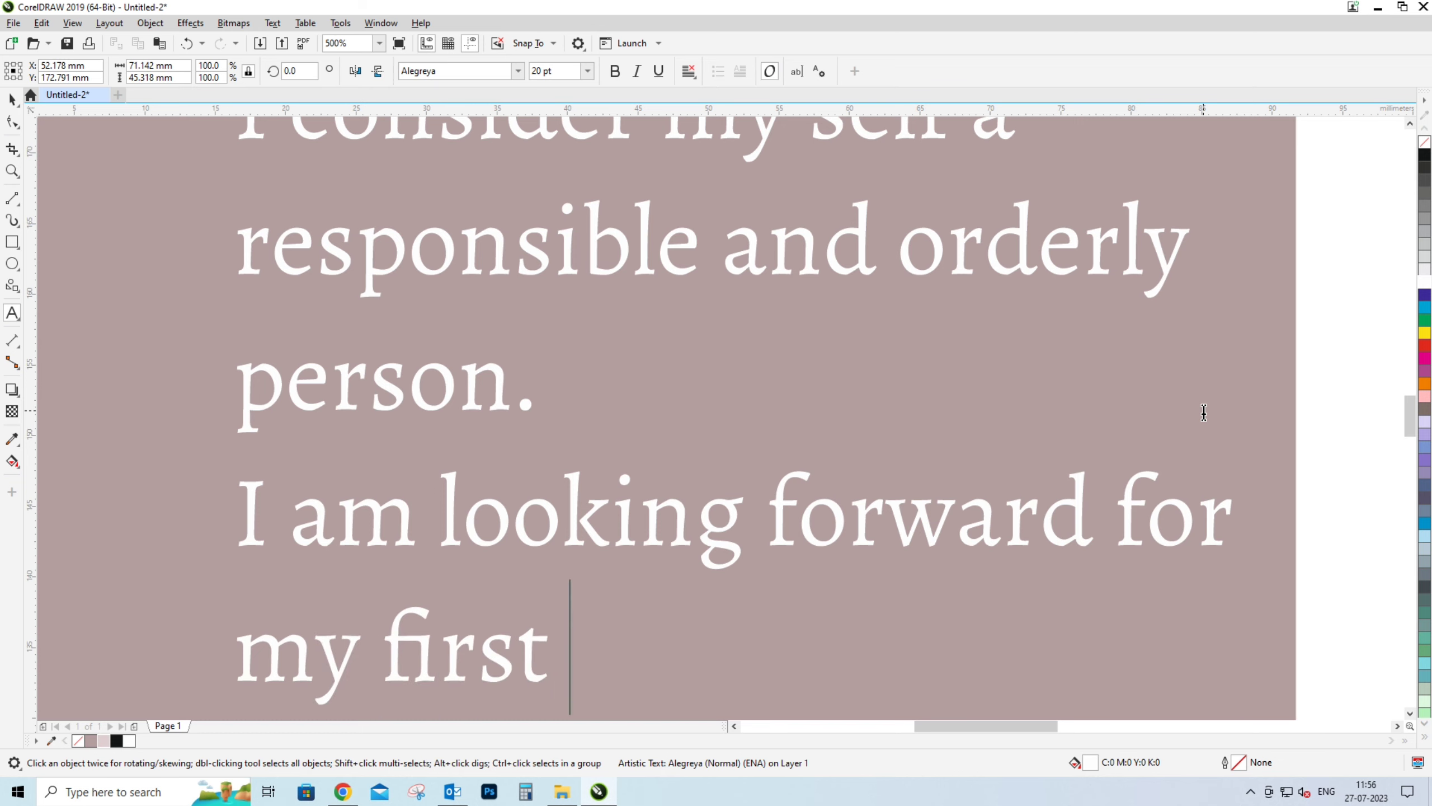
text(work)
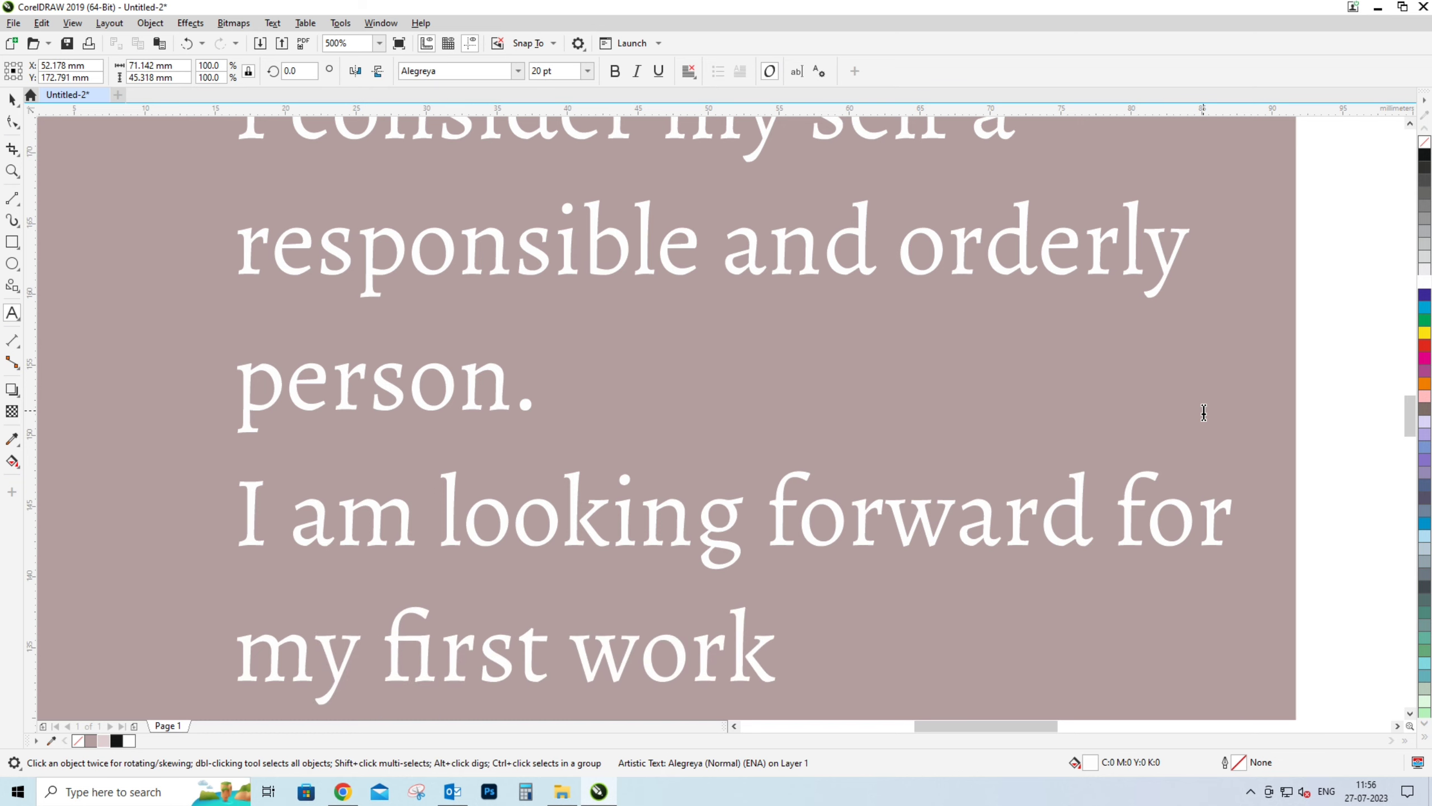
key(Return)
text(exper)
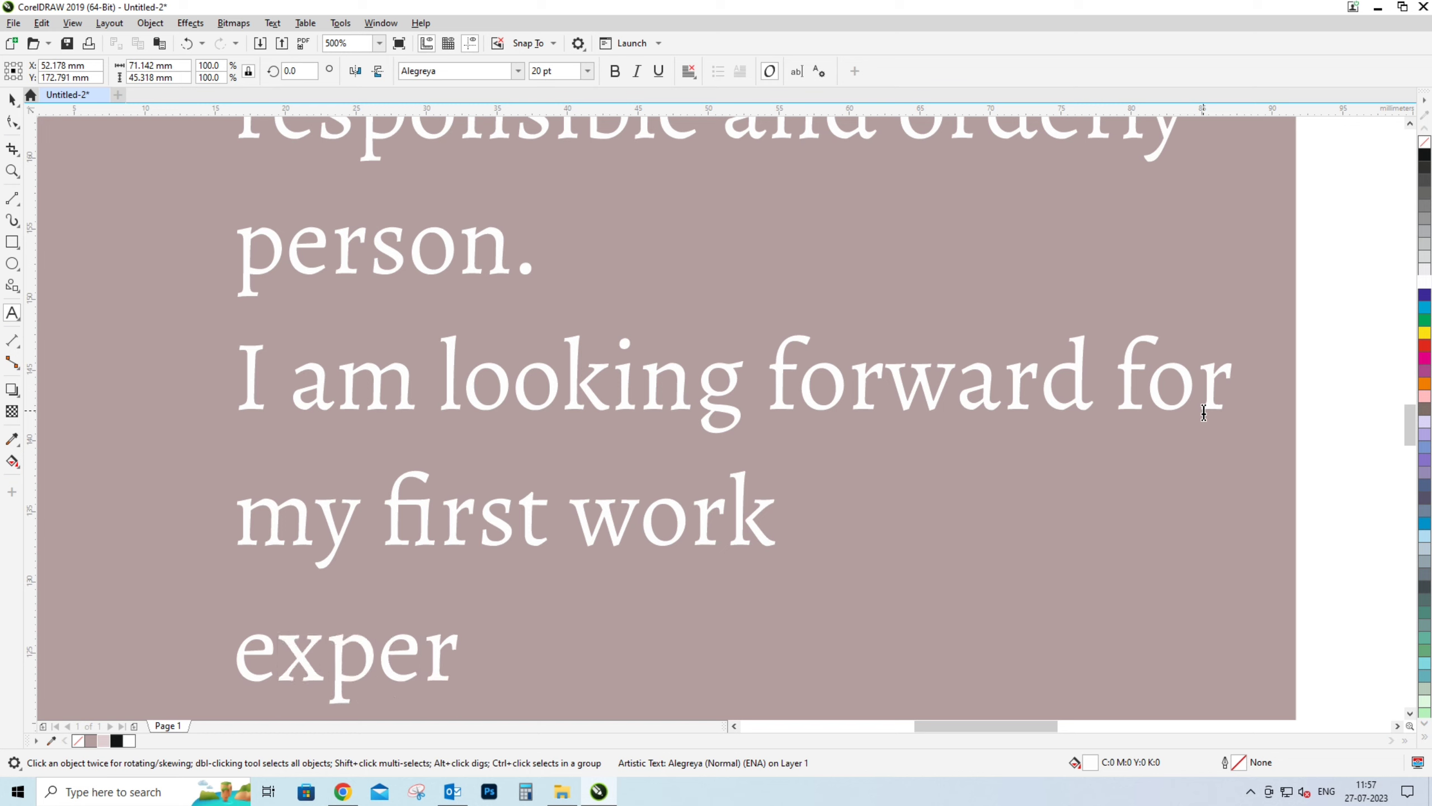
text(ience.)
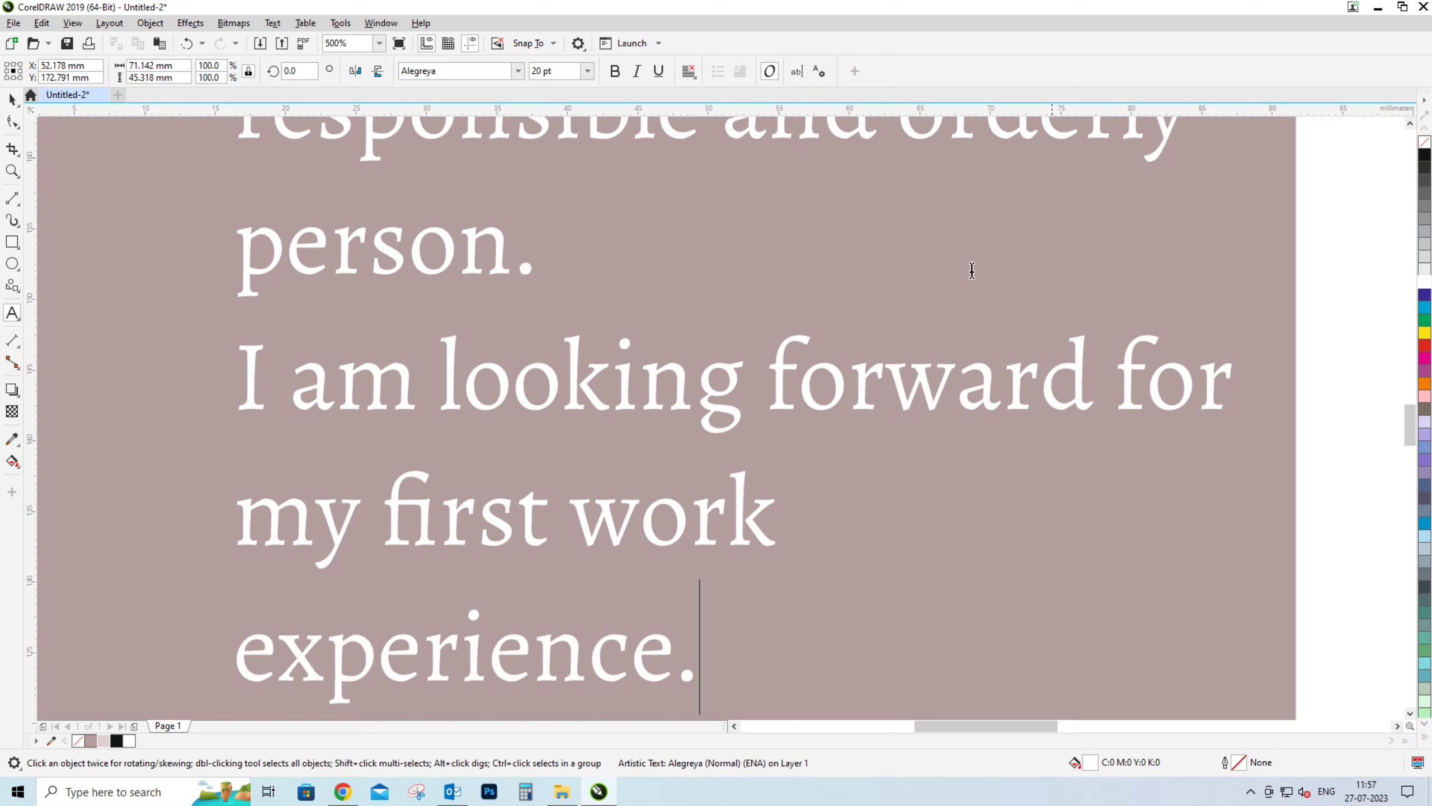
key(Escape)
click(12, 121)
Place a copy of the PROFILE heading below the paragraph and retype it as 'contact me'
scroll(550, 462, down, 3)
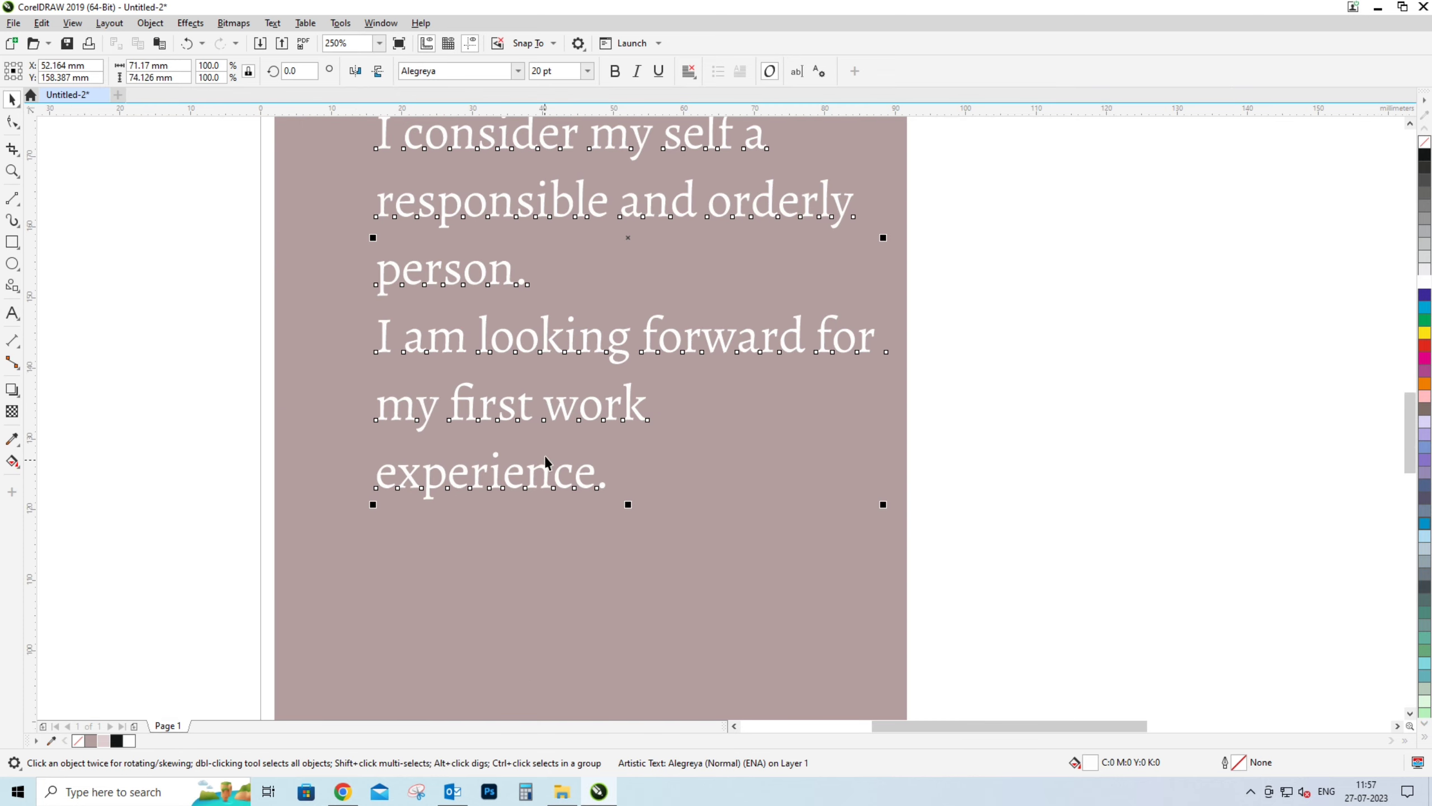
scroll(550, 290, up, 2)
click(221, 375)
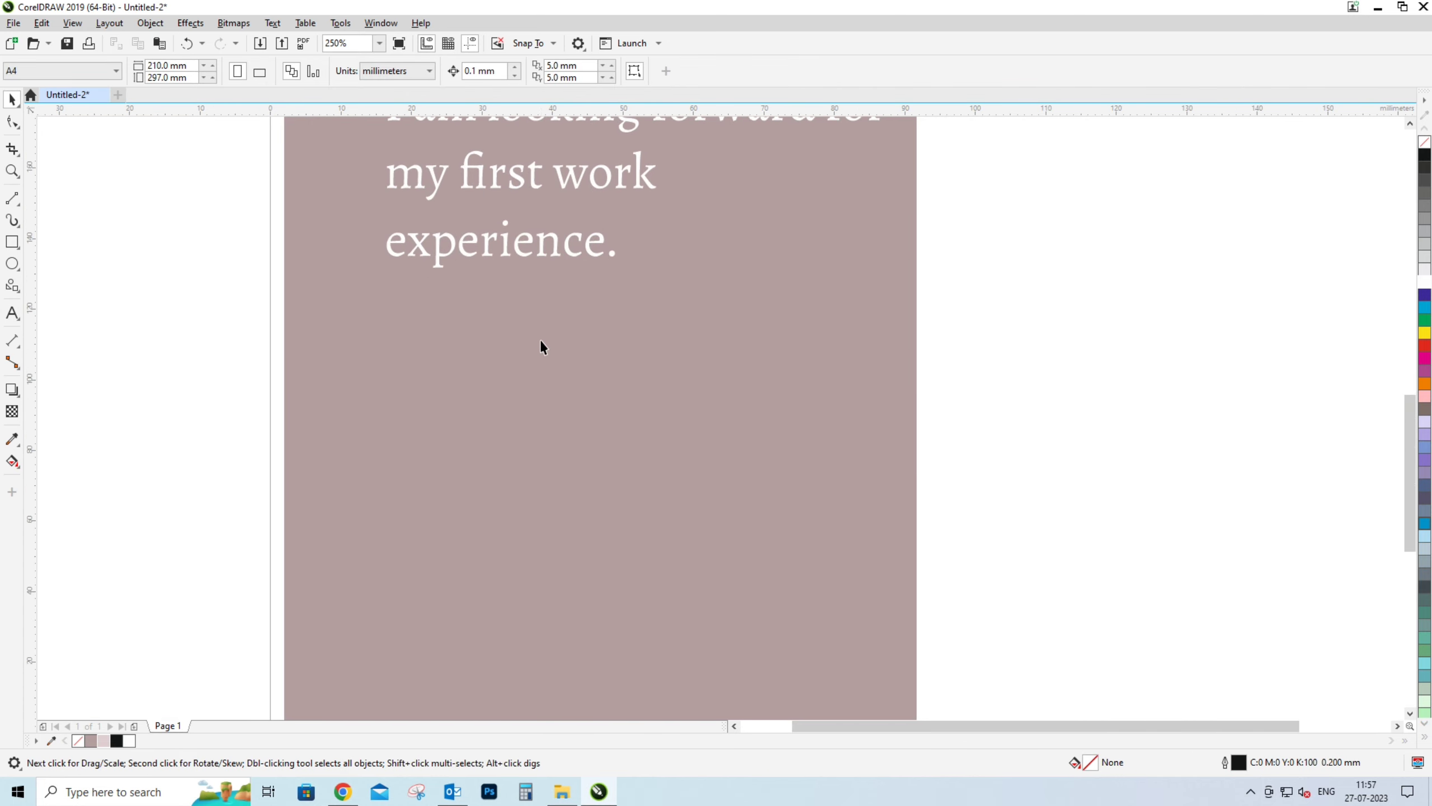
scroll(562, 476, down, 2)
scroll(519, 435, down, 2)
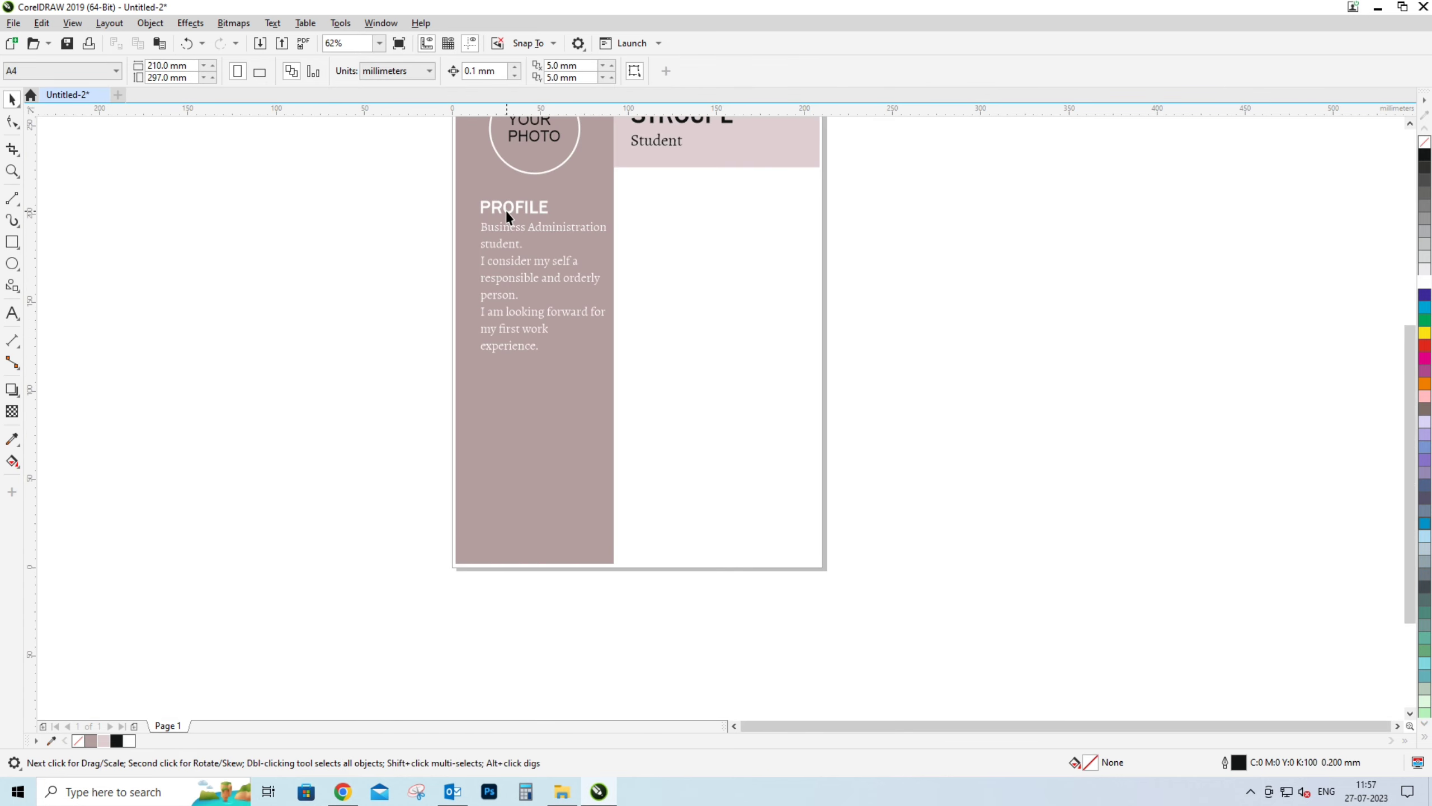
drag(505, 210, 515, 416)
double_click(515, 416)
scroll(510, 423, up, 2)
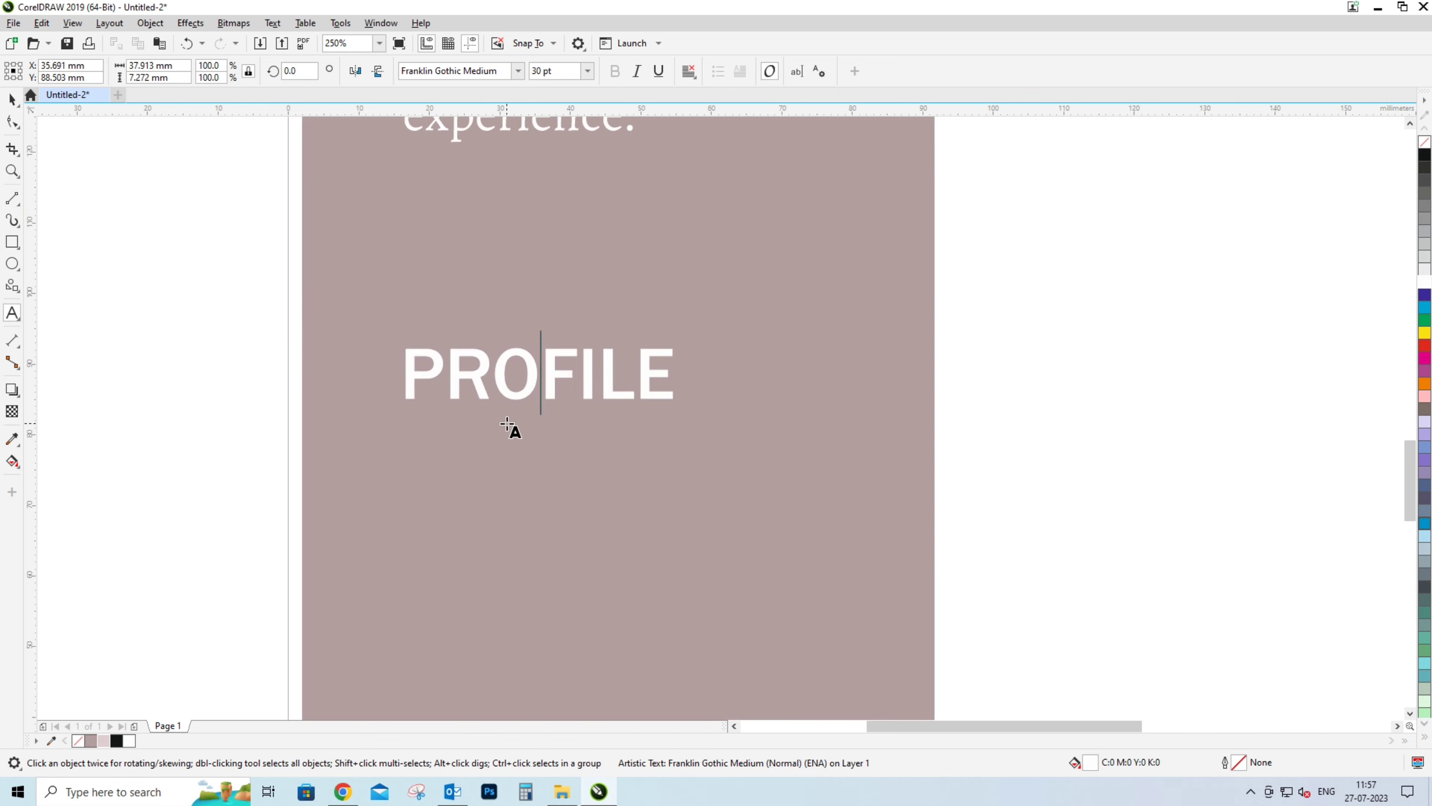
key(ctrl+a)
text(conta)
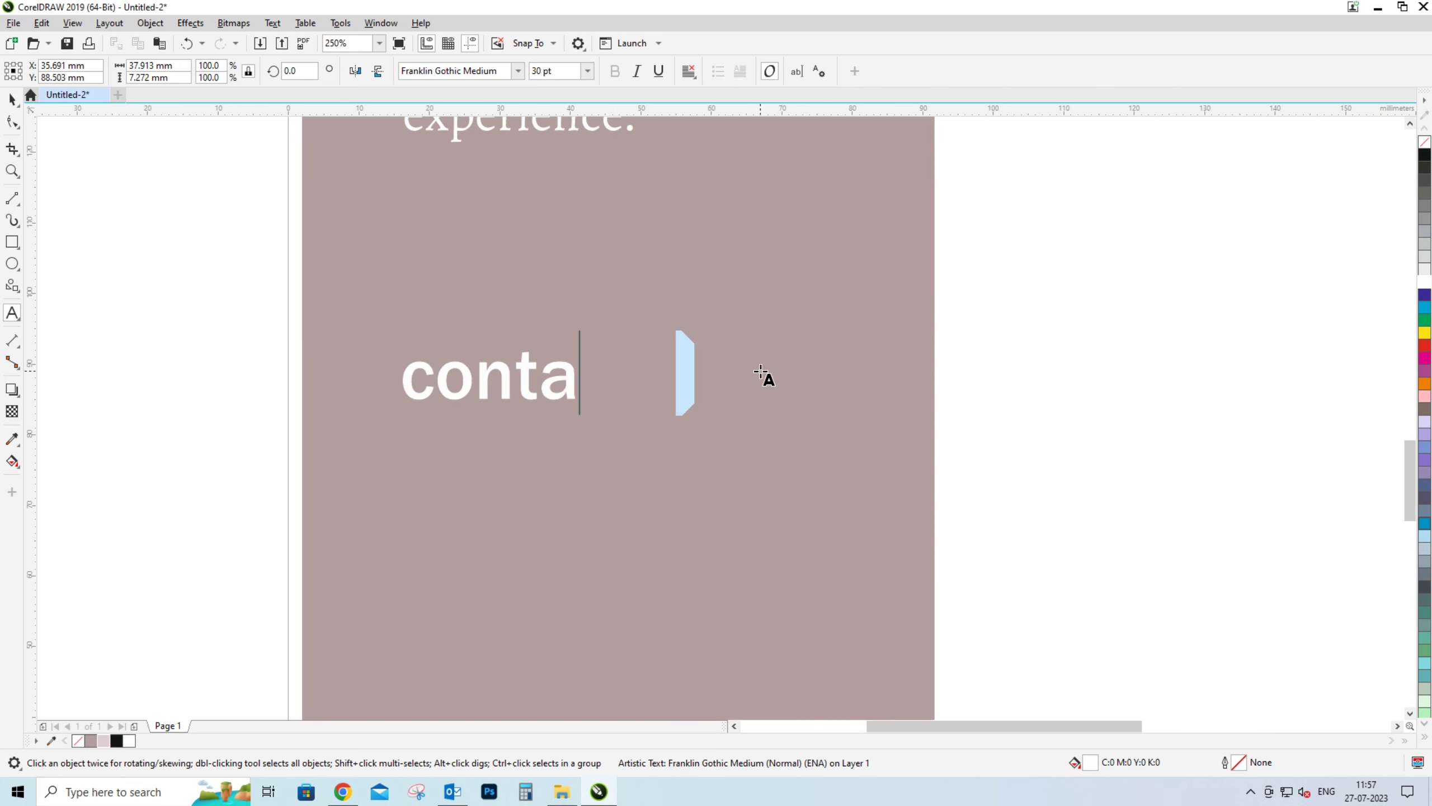
text(ct me)
Change the heading's case to UPPERCASE so it reads 'CONTACT ME'
click(677, 373)
key(ctrl+a)
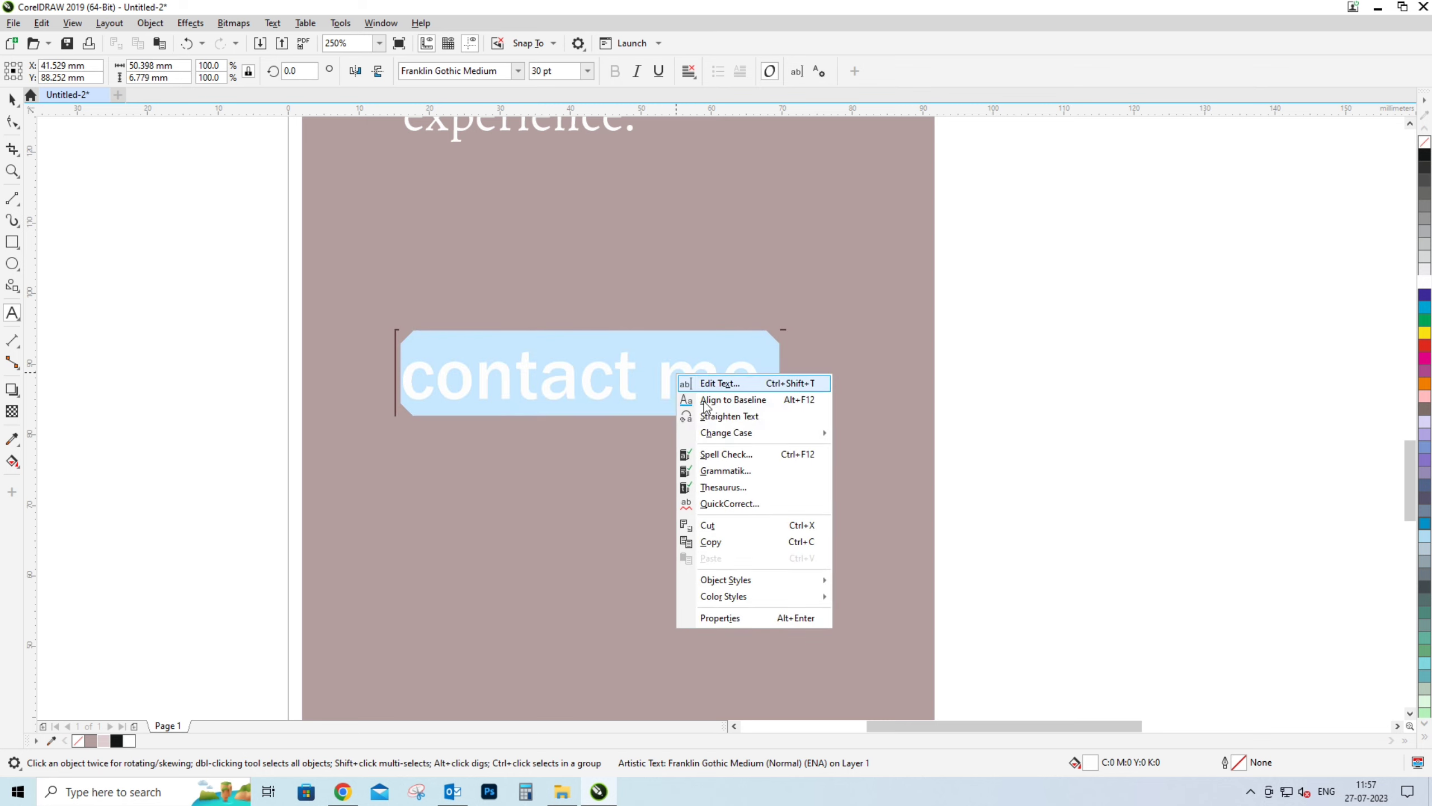
right_click(676, 374)
click(879, 467)
click(11, 99)
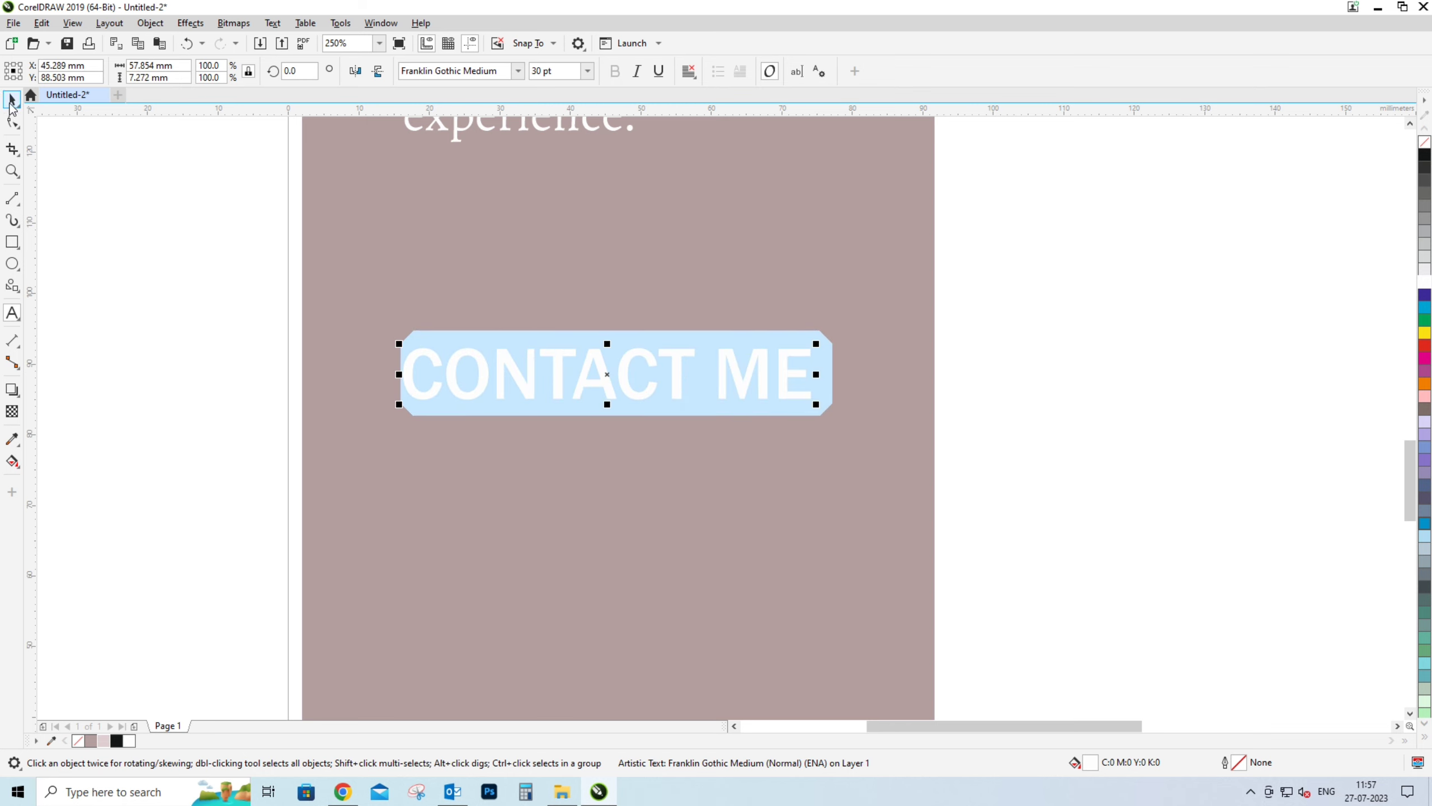
Browse the font list and apply Charlemagne Std to the CONTACT ME heading
click(517, 70)
scroll(483, 243, up, 1)
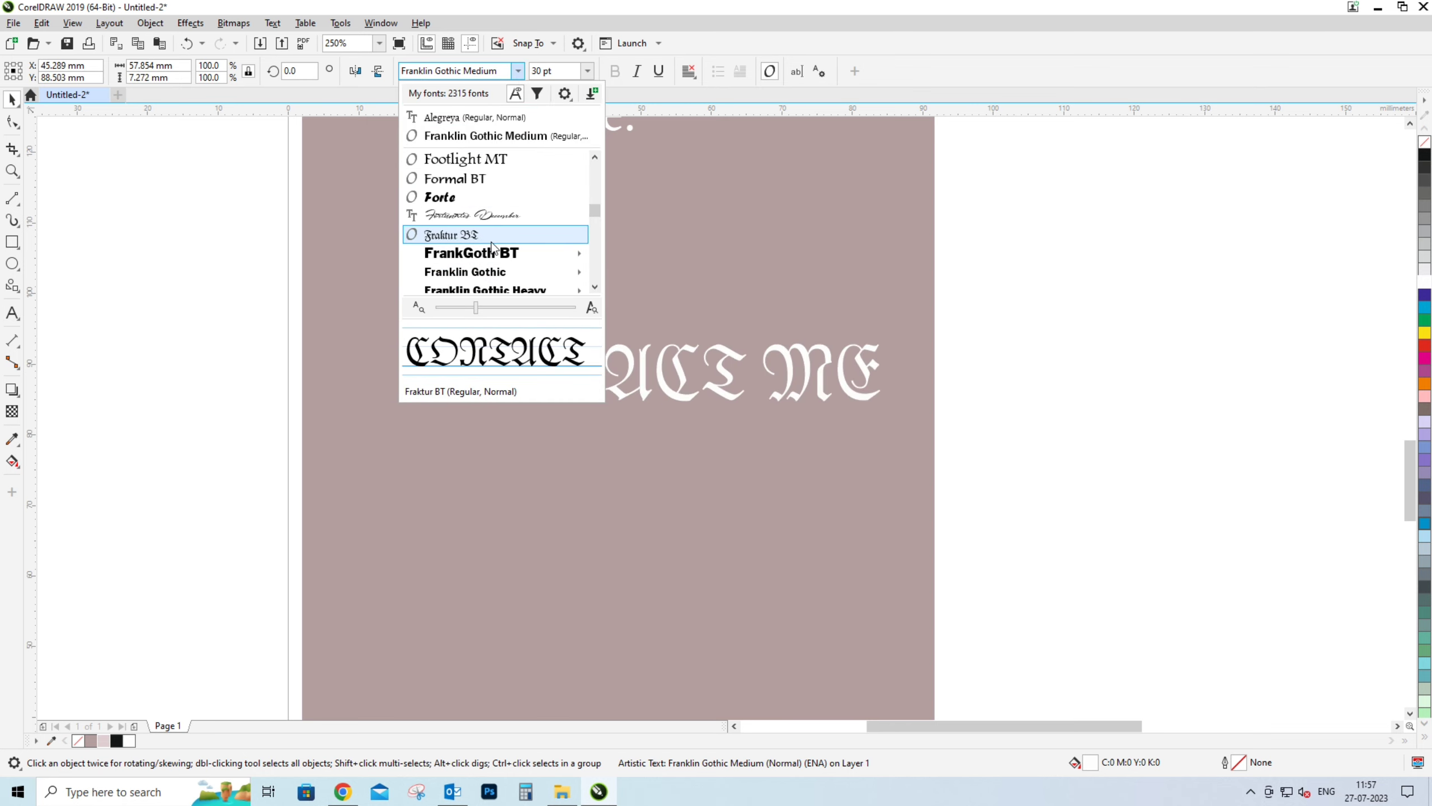
scroll(464, 170, up, 2)
scroll(463, 186, up, 2)
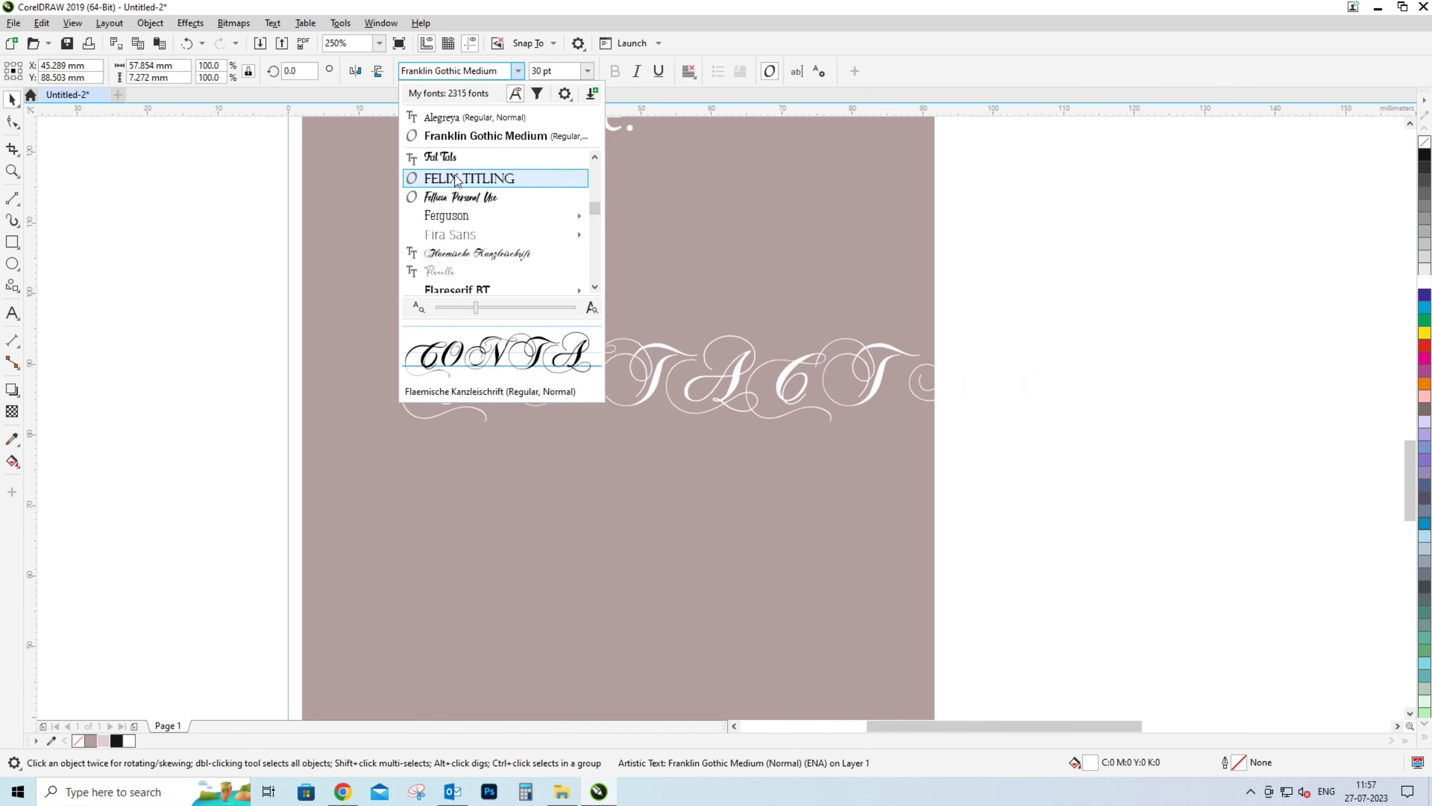
scroll(463, 204, up, 2)
scroll(462, 219, up, 2)
scroll(463, 217, up, 3)
scroll(462, 211, up, 2)
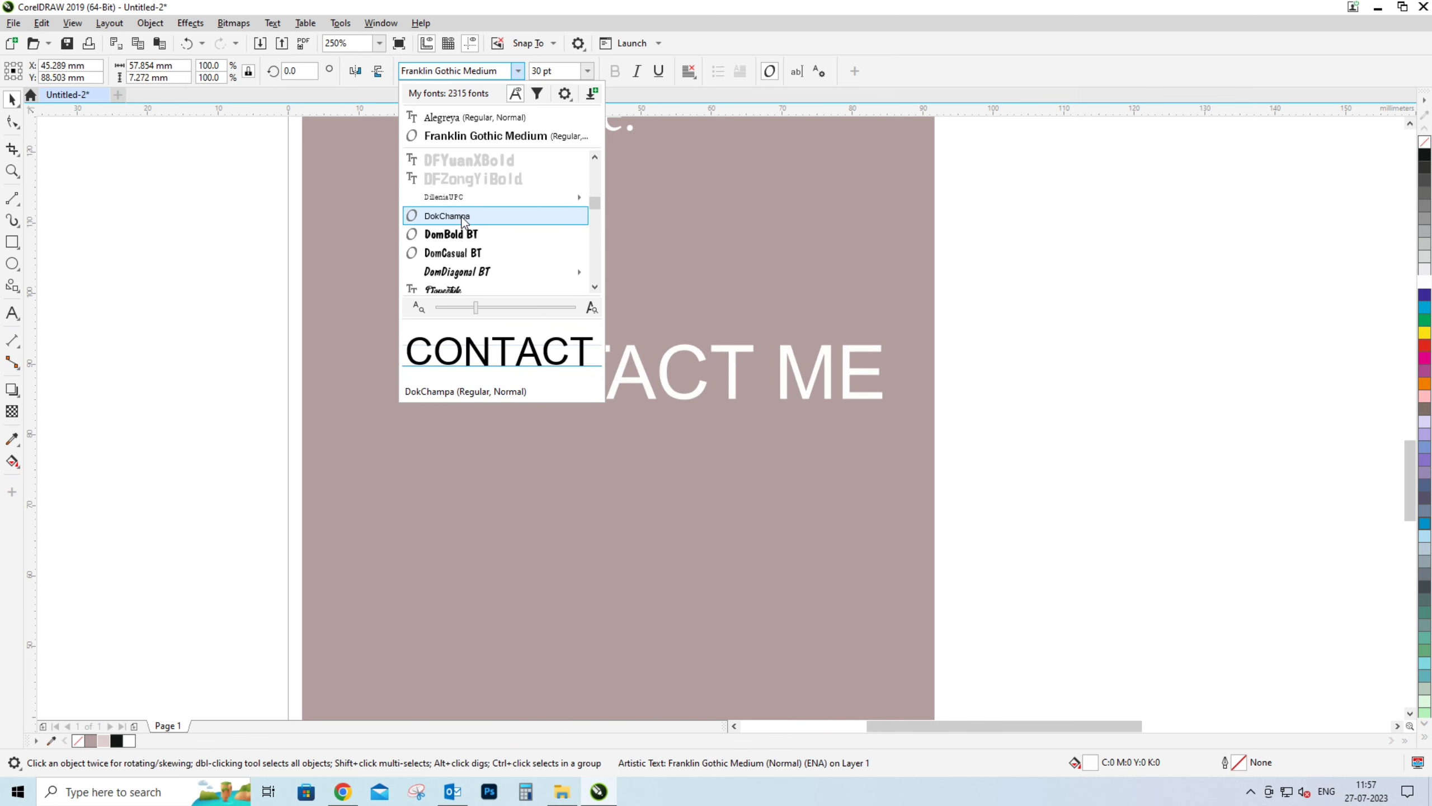
scroll(460, 204, up, 2)
scroll(459, 206, up, 3)
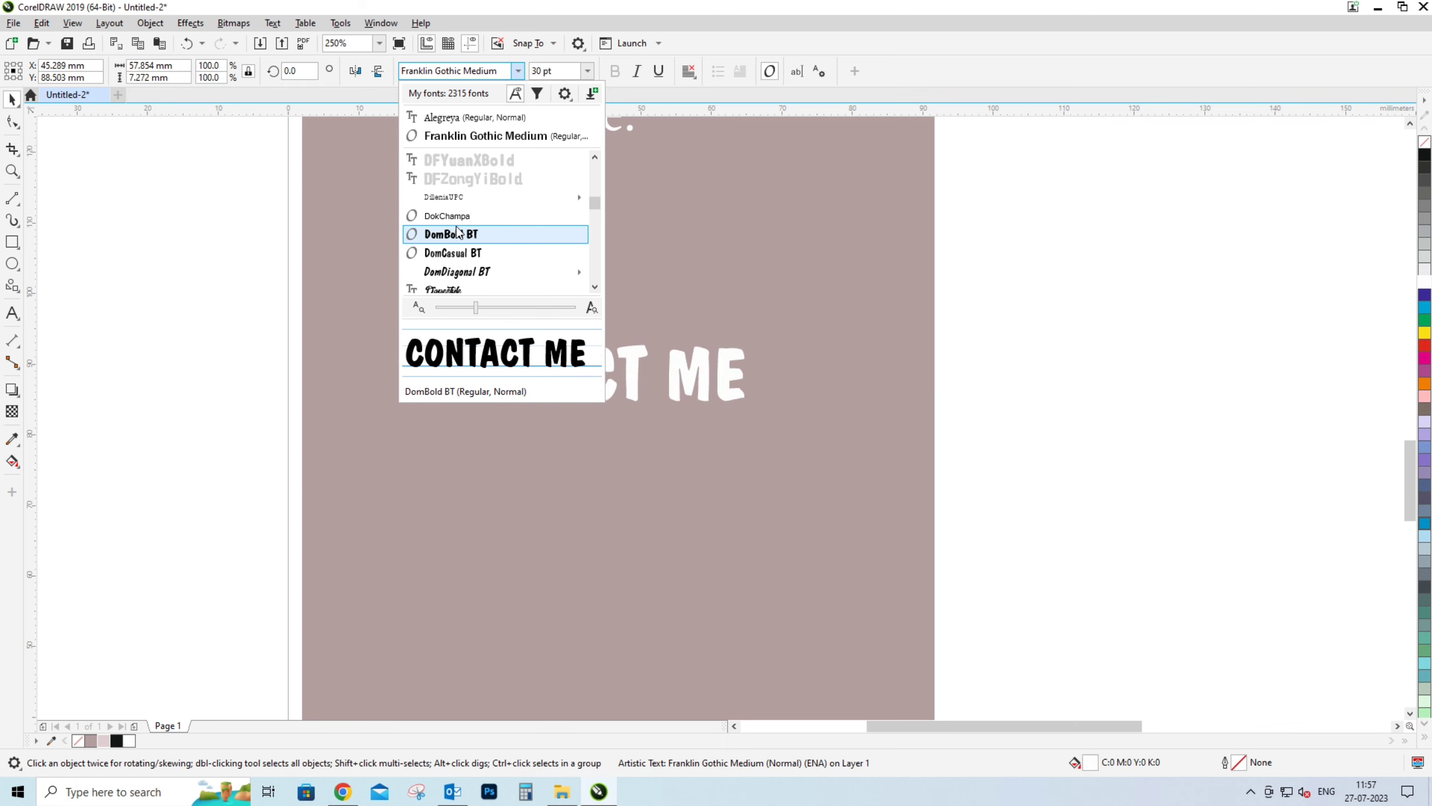
scroll(456, 225, up, 1)
scroll(455, 225, up, 2)
scroll(454, 228, up, 2)
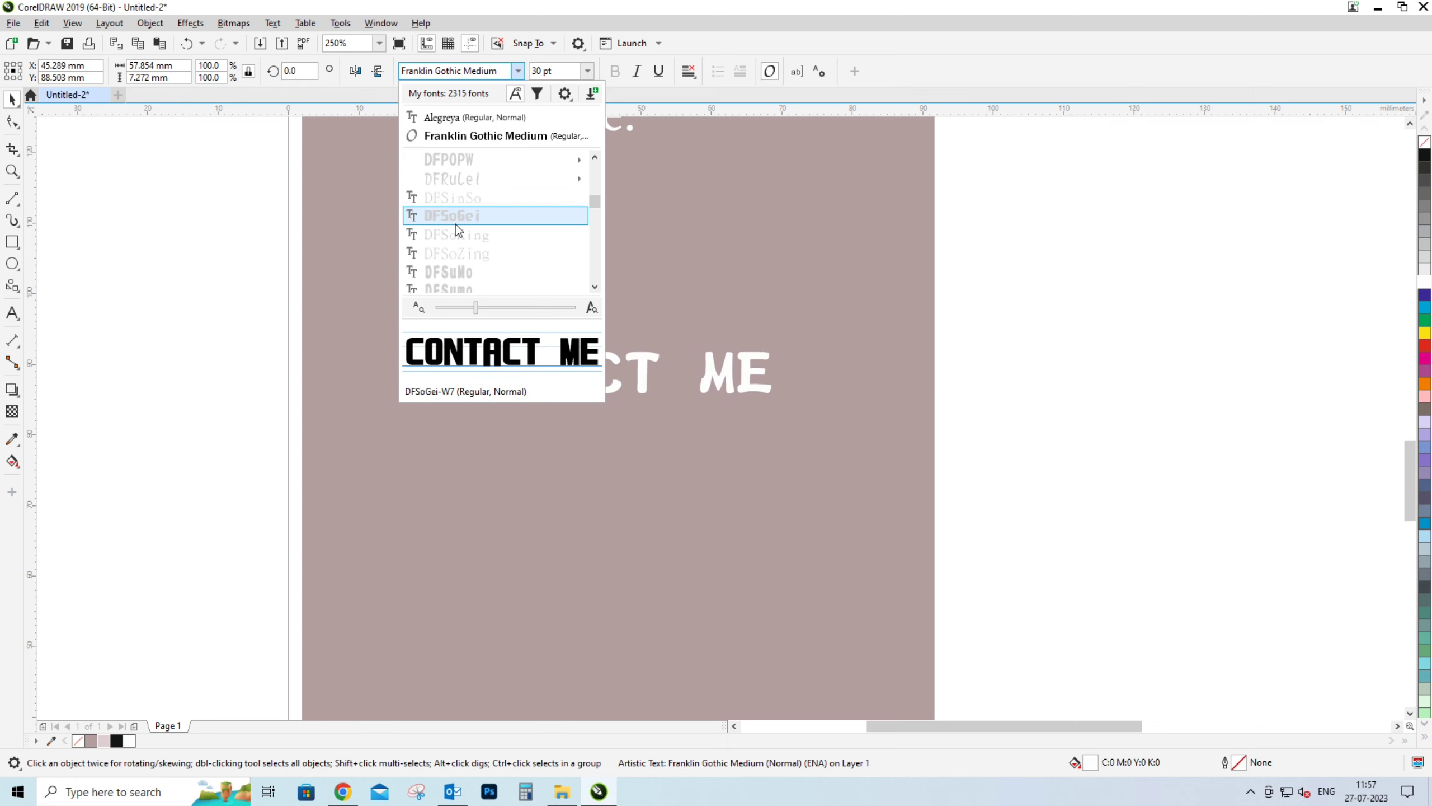
scroll(454, 231, up, 2)
scroll(451, 238, up, 2)
scroll(453, 226, down, 1)
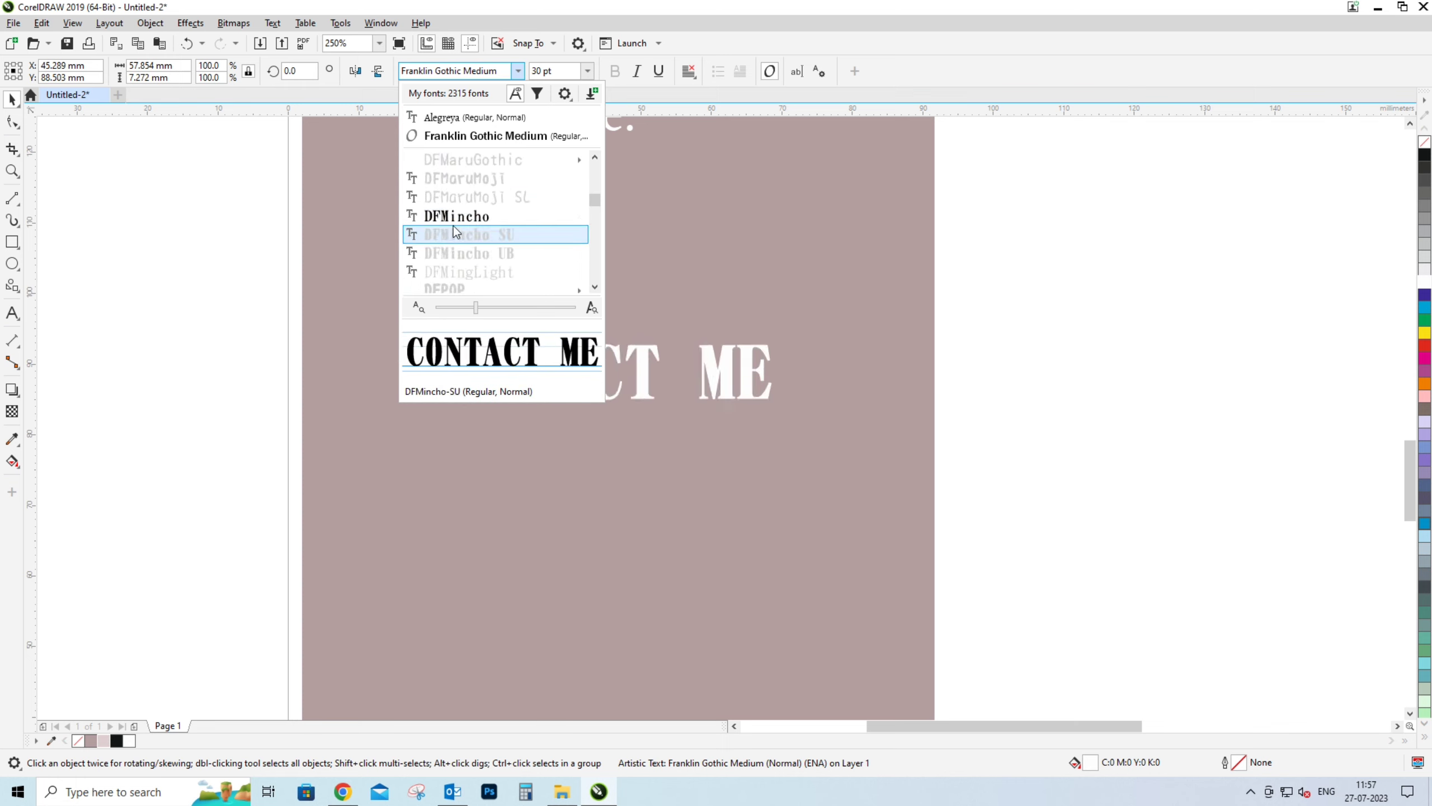
scroll(461, 222, up, 2)
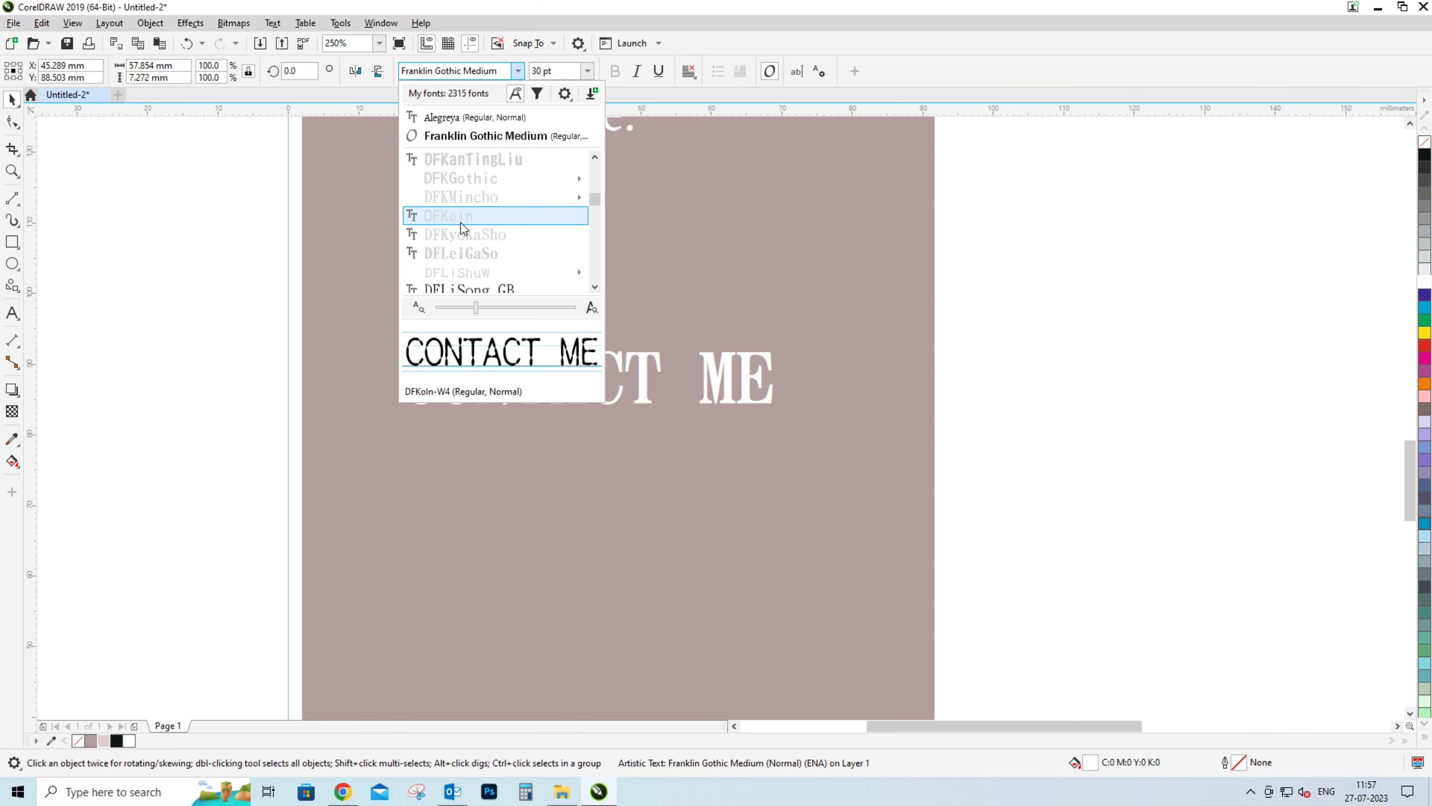
scroll(462, 222, up, 2)
scroll(461, 222, up, 3)
scroll(461, 221, up, 3)
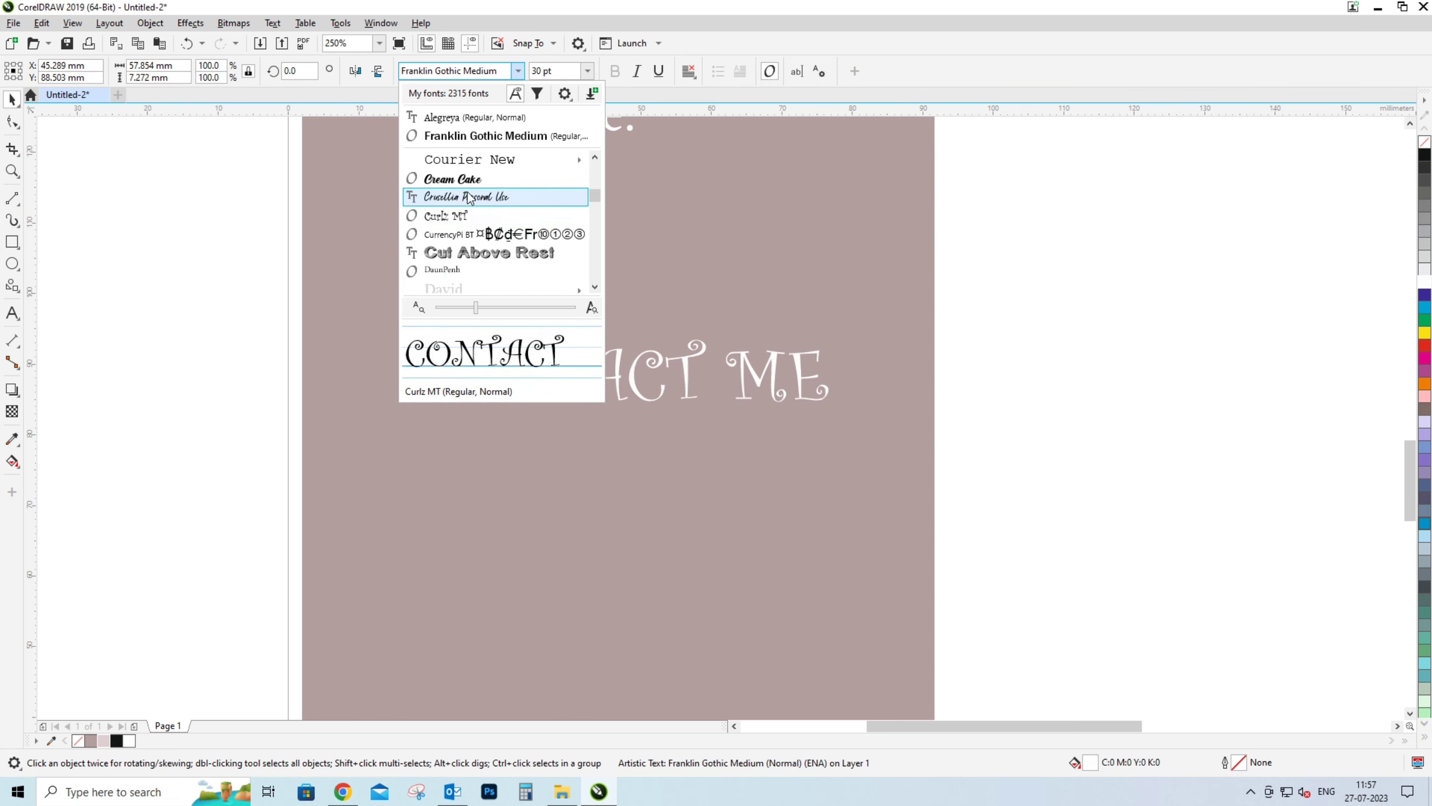
scroll(464, 214, up, 1)
mouse_move(461, 197)
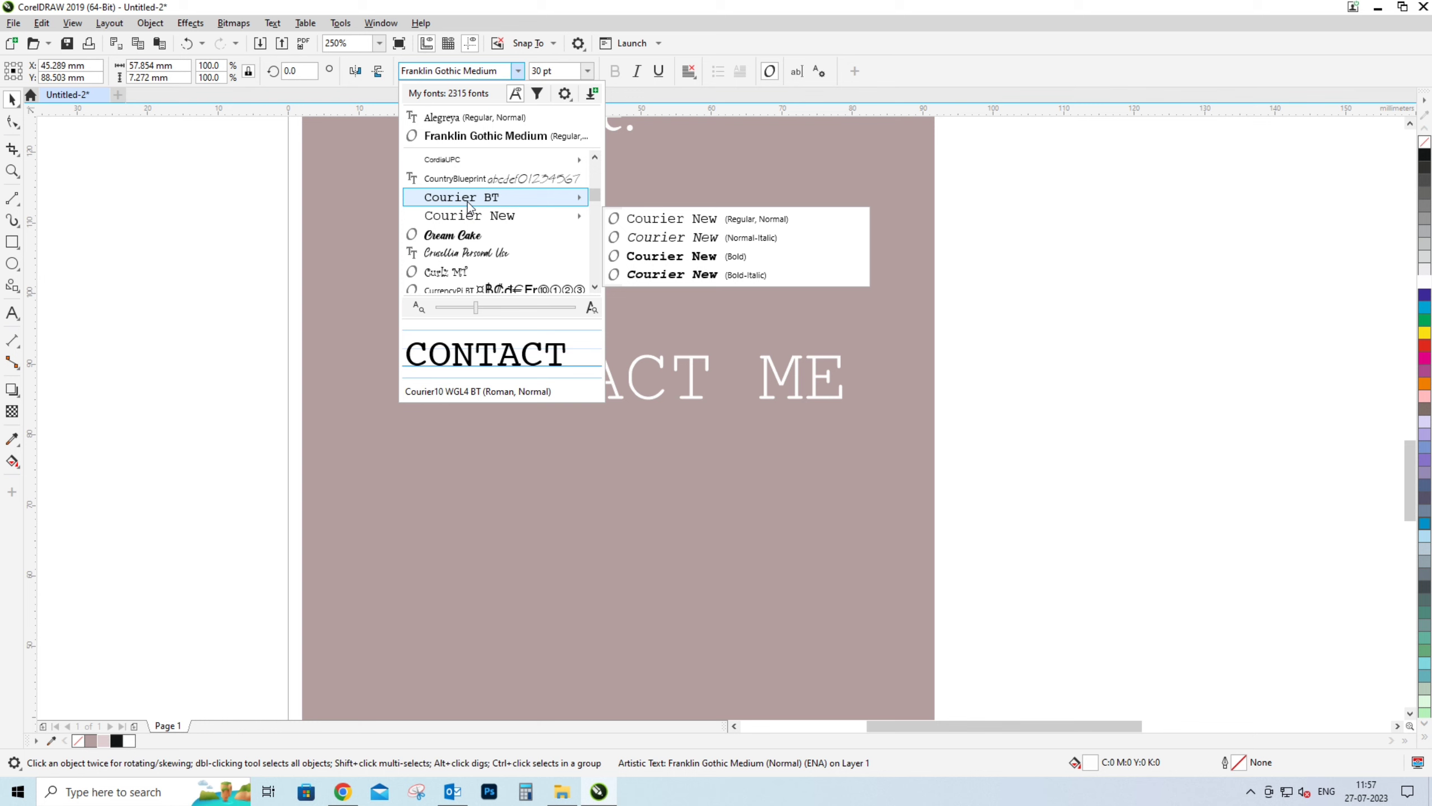
scroll(506, 233, up, 1)
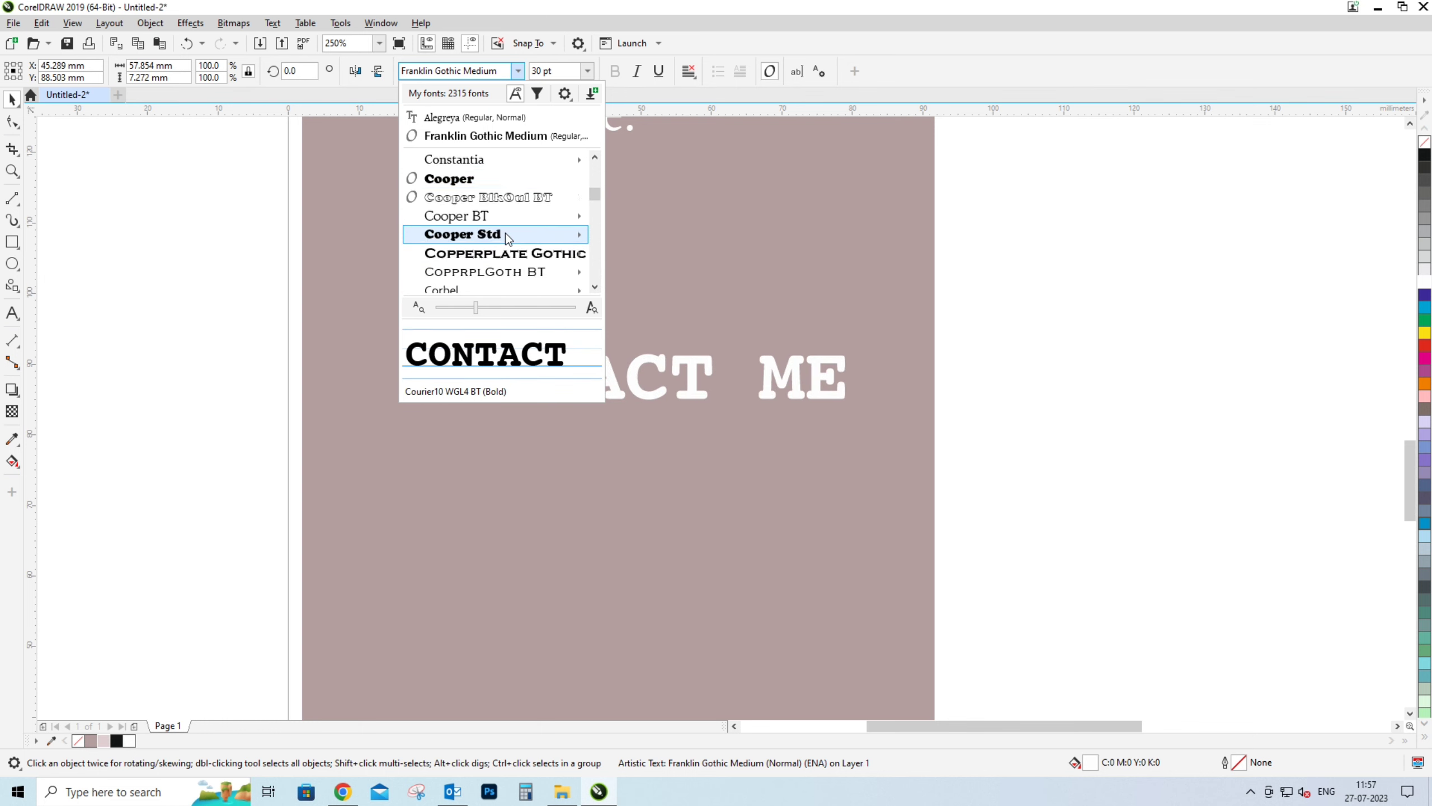
scroll(505, 233, up, 3)
scroll(470, 217, up, 2)
scroll(462, 252, down, 2)
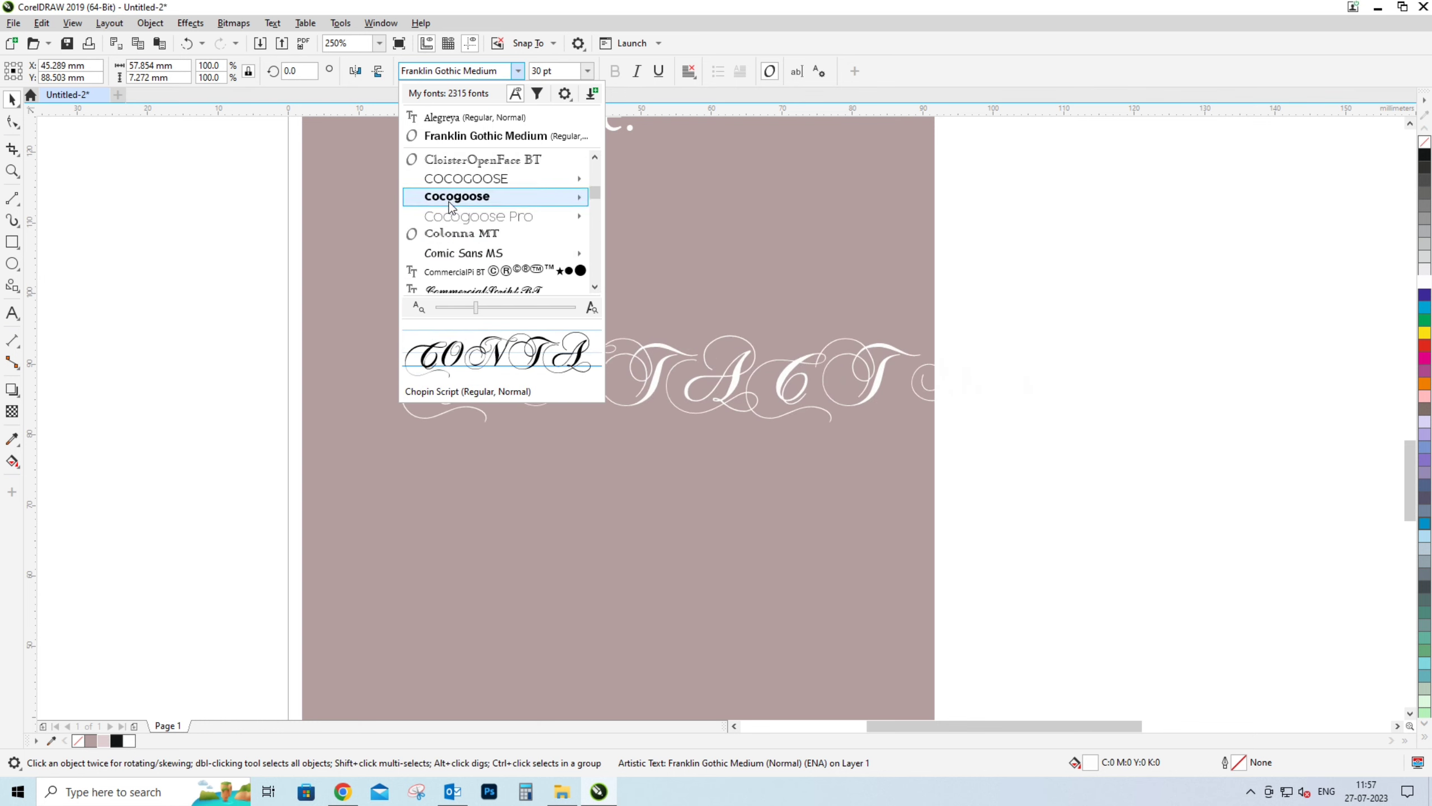
scroll(454, 209, up, 2)
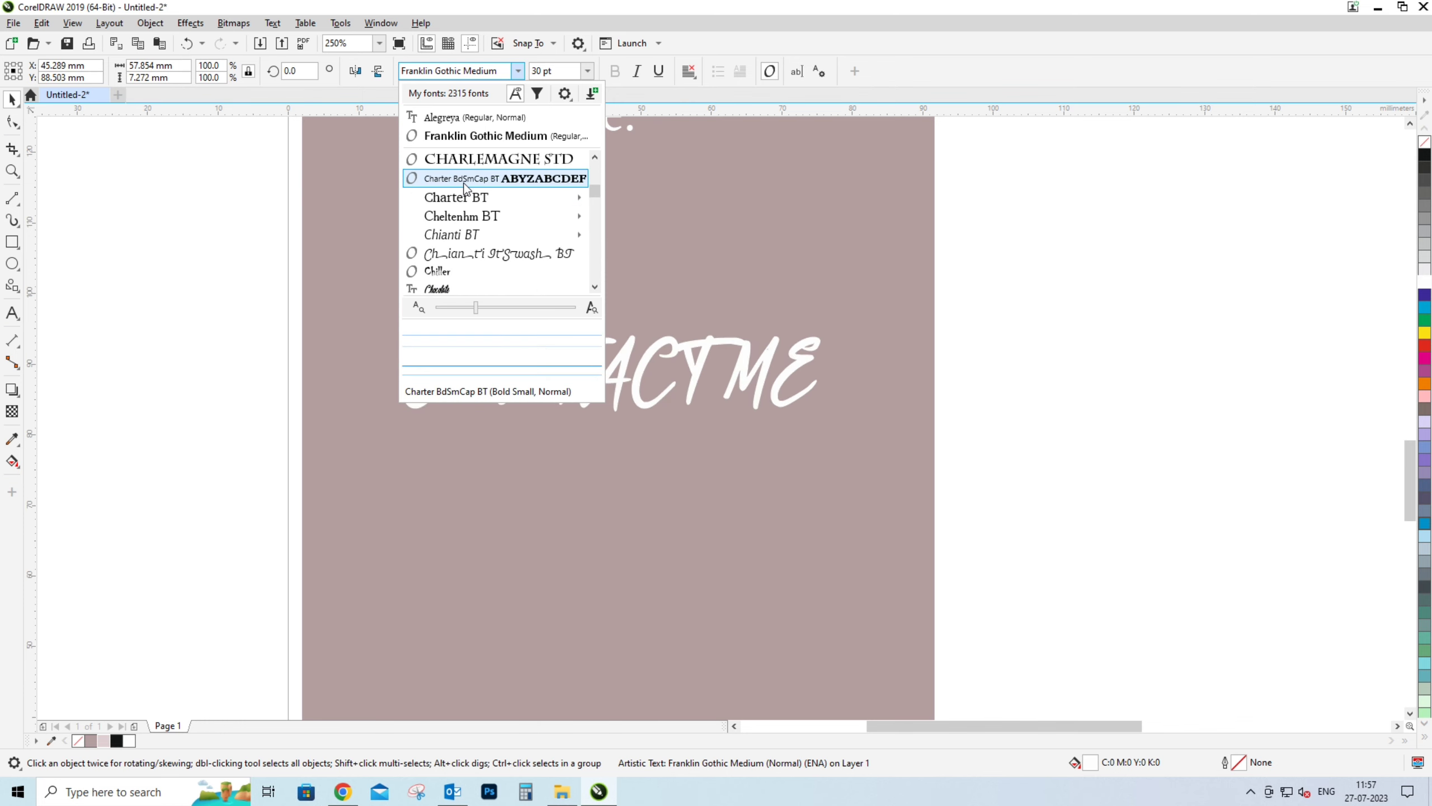
scroll(459, 242, up, 1)
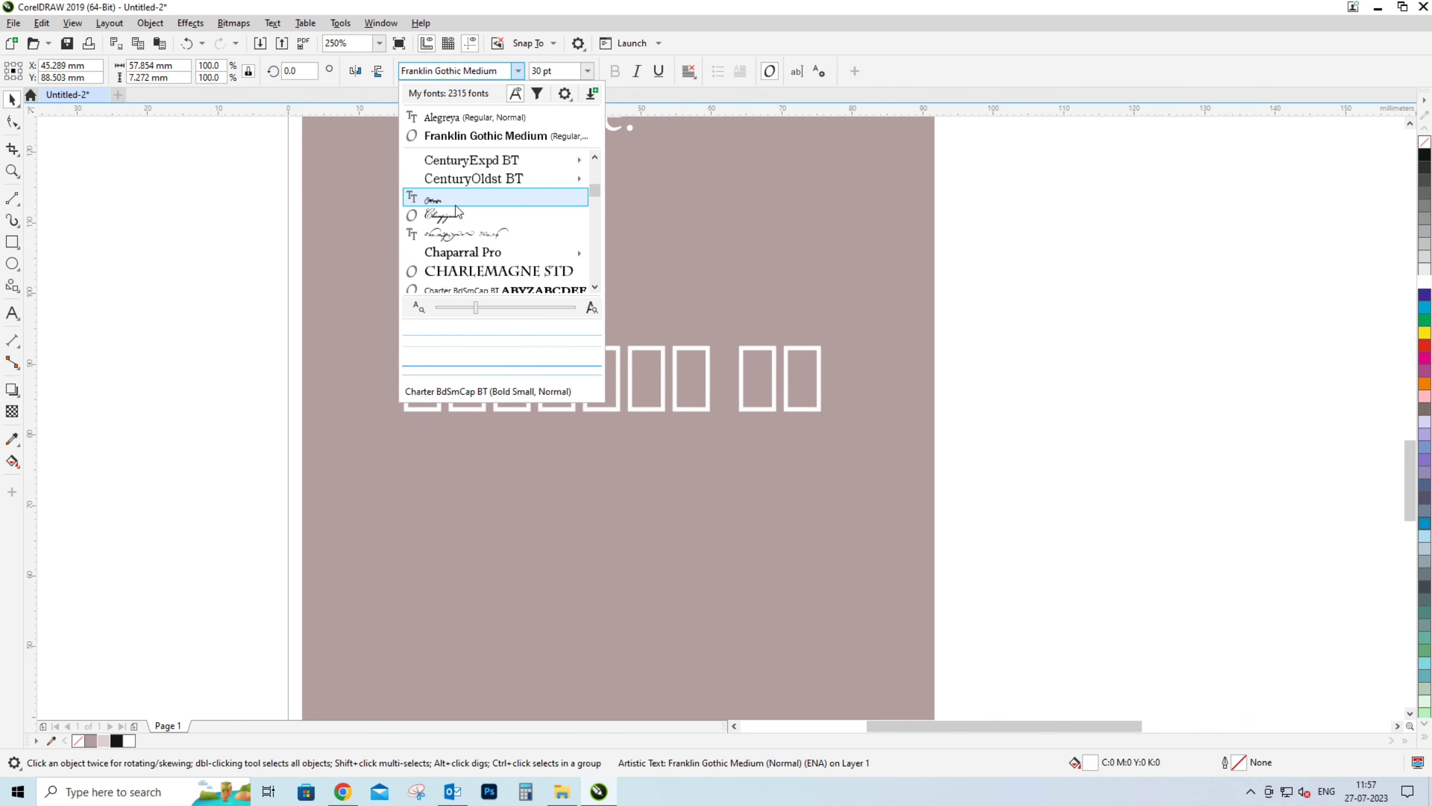
click(460, 266)
Change the CONTACT ME heading font to Helvetica Bold
scroll(460, 263, down, 2)
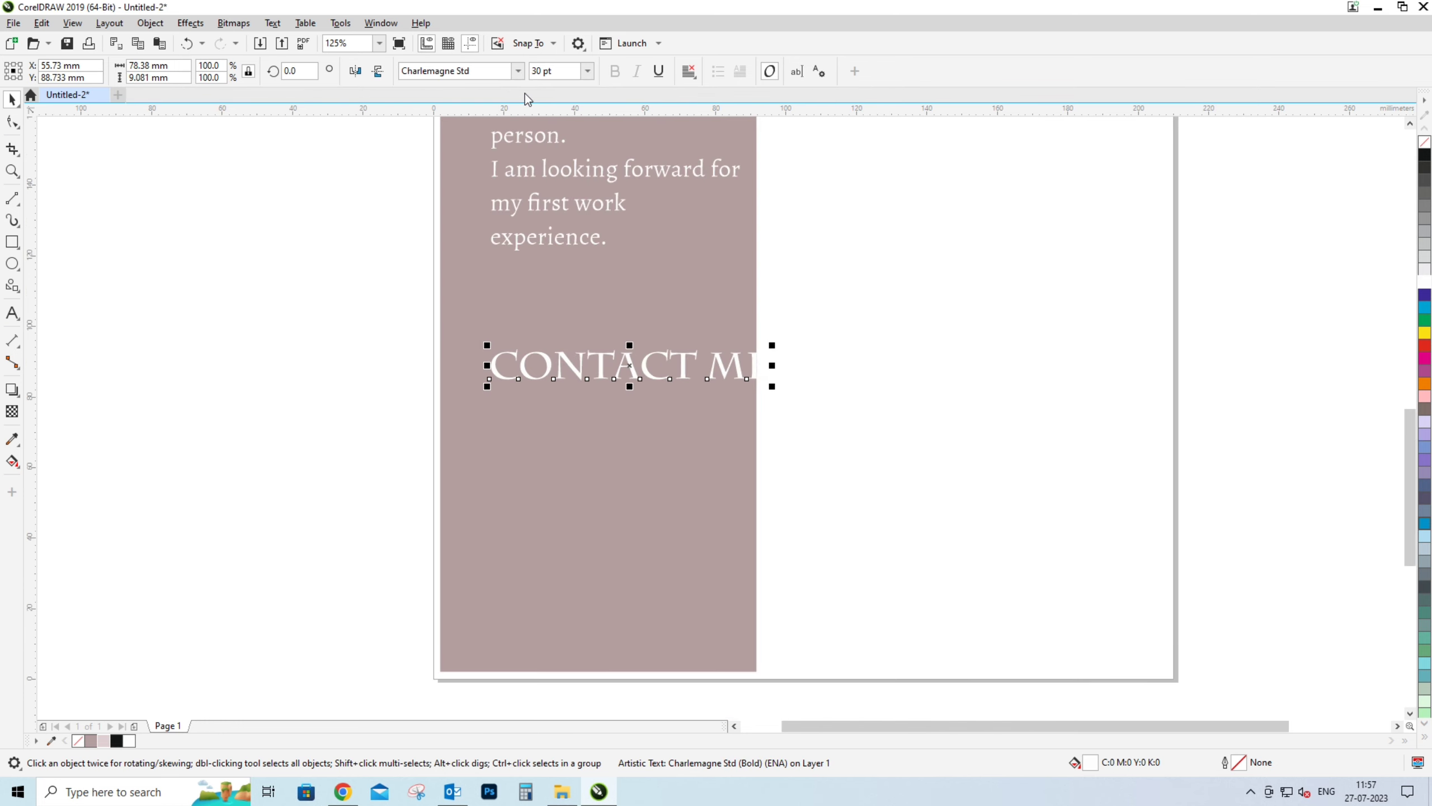
click(517, 71)
scroll(495, 225, down, 3)
scroll(491, 222, down, 3)
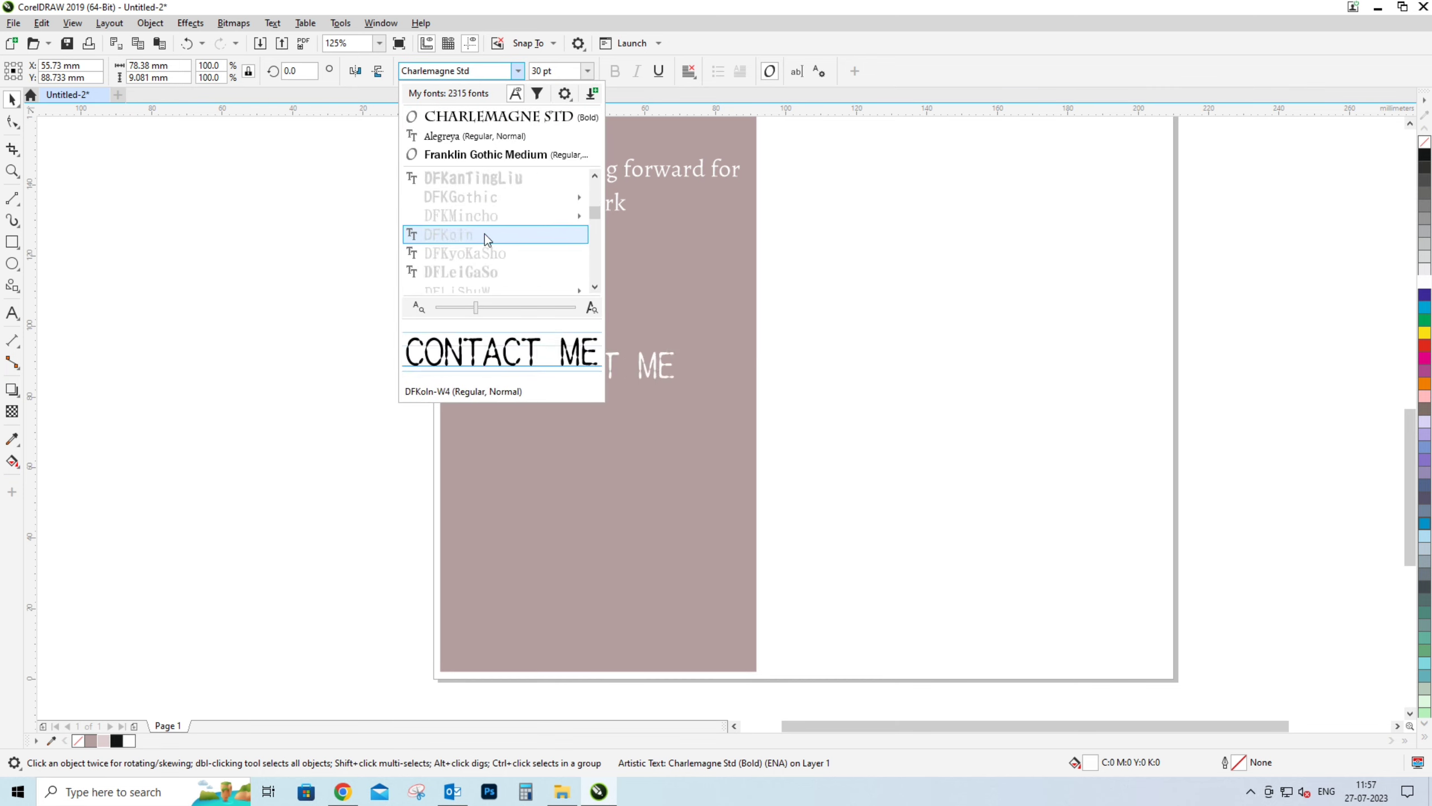
scroll(485, 234, down, 10)
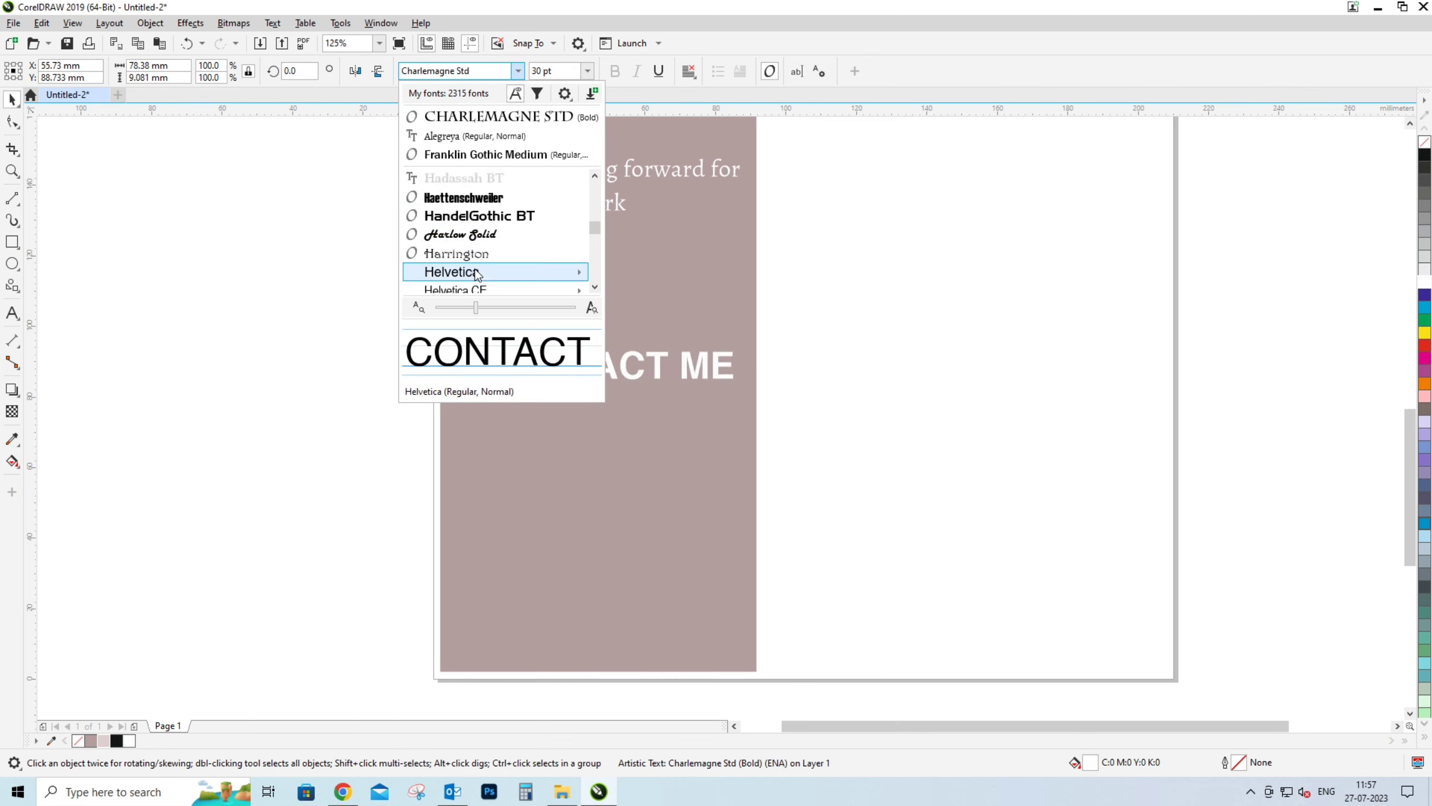
click(673, 370)
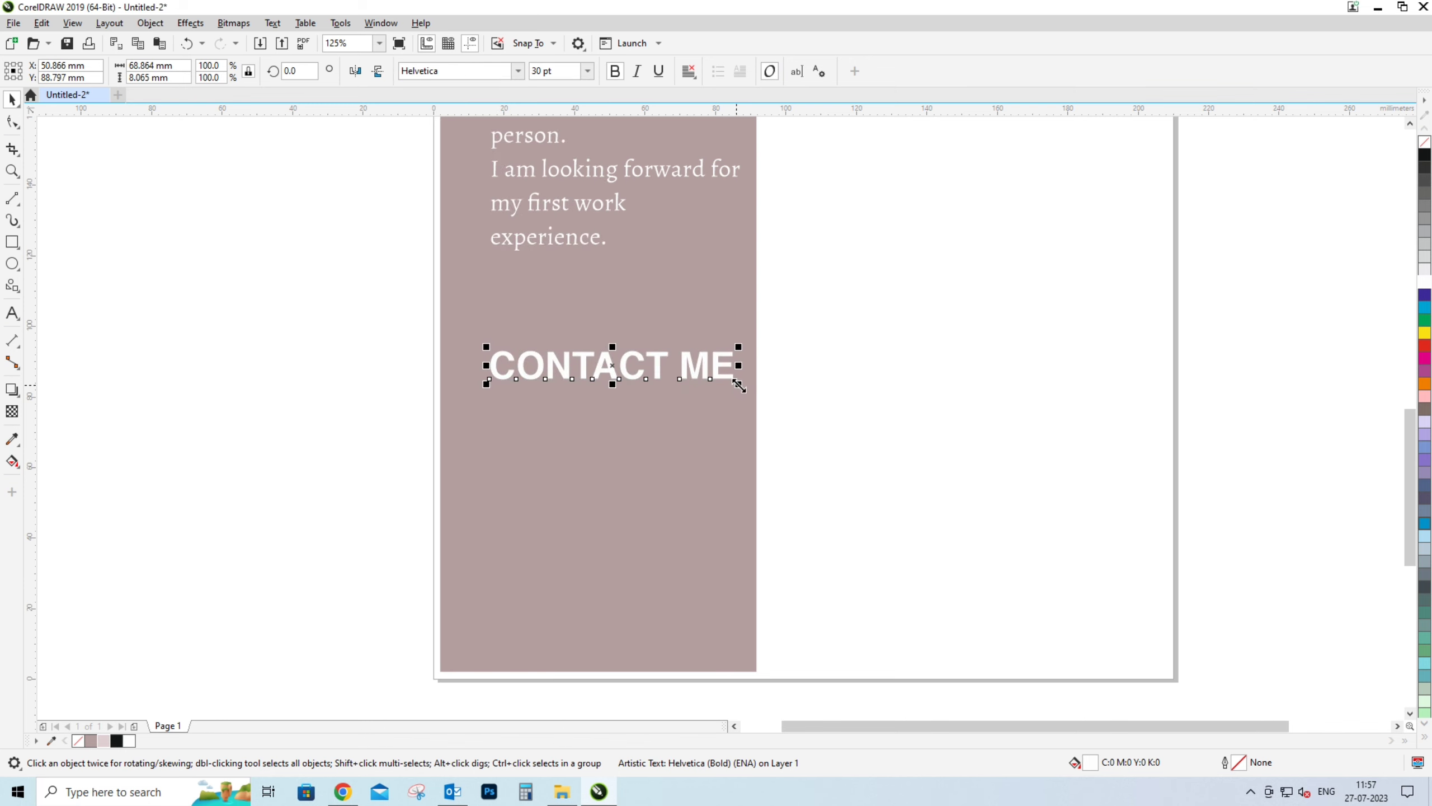
Scale CONTACT ME down and compare its size against the PROFILE heading
drag(738, 385, 713, 382)
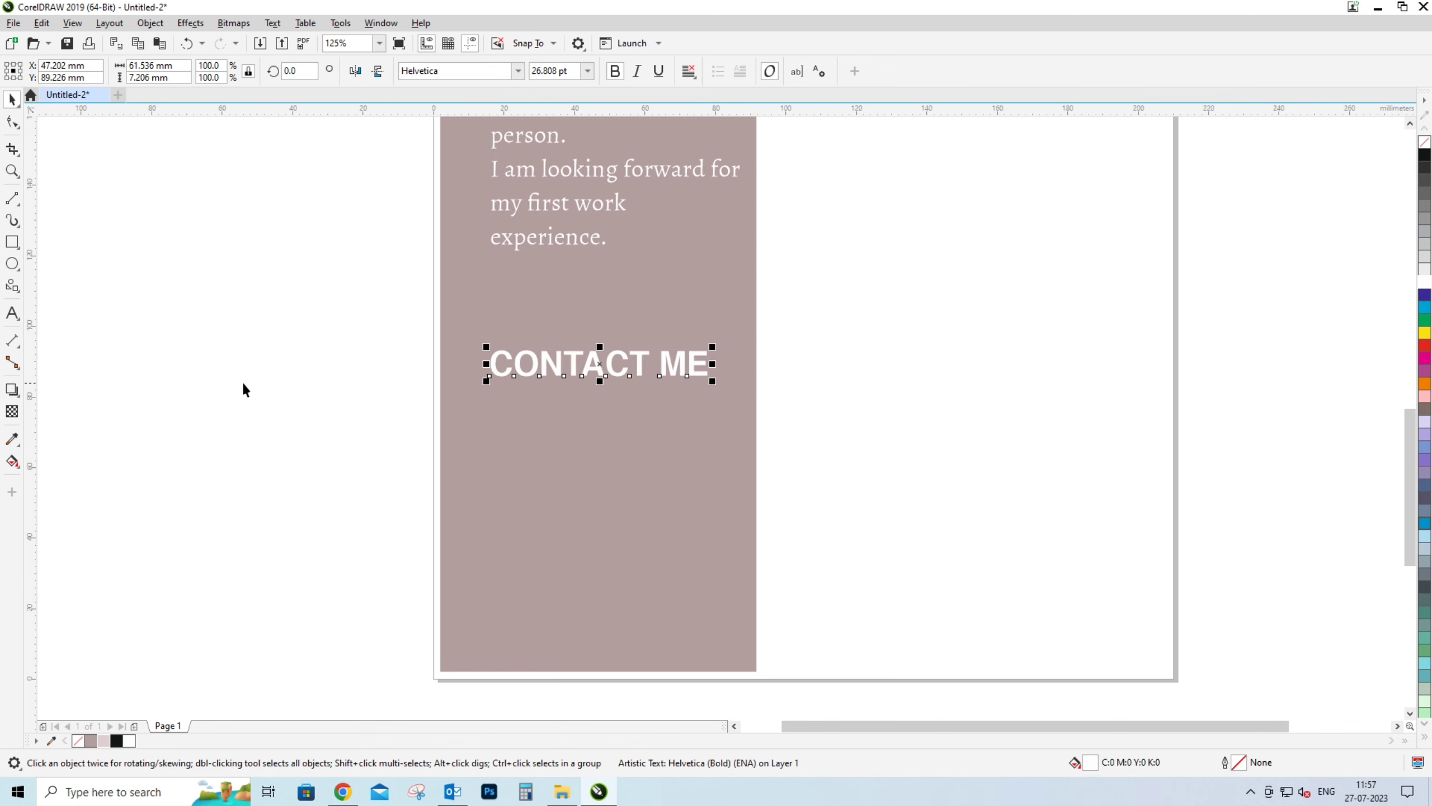
scroll(542, 395, down, 2)
scroll(581, 316, up, 2)
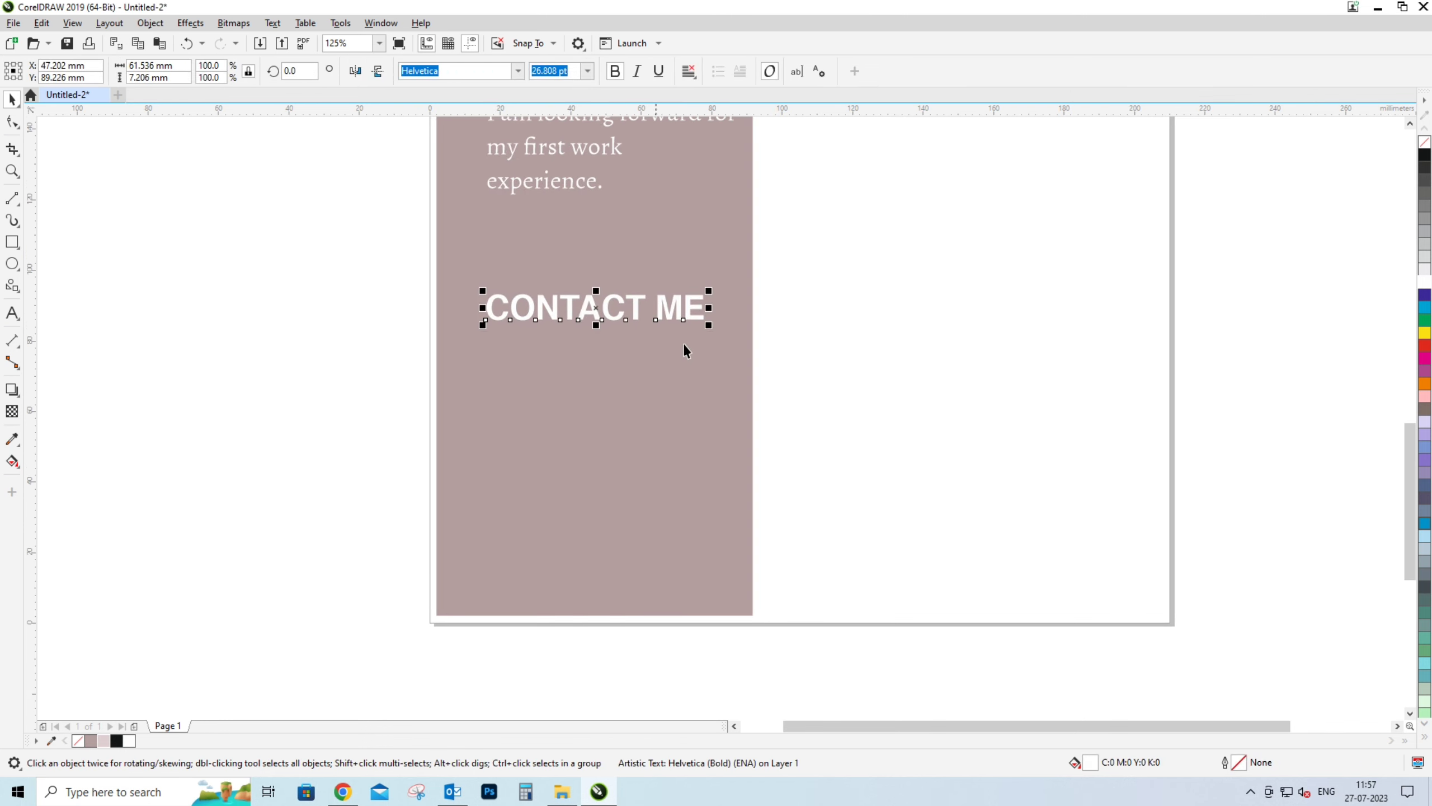
drag(710, 327, 658, 320)
shift+click(678, 365)
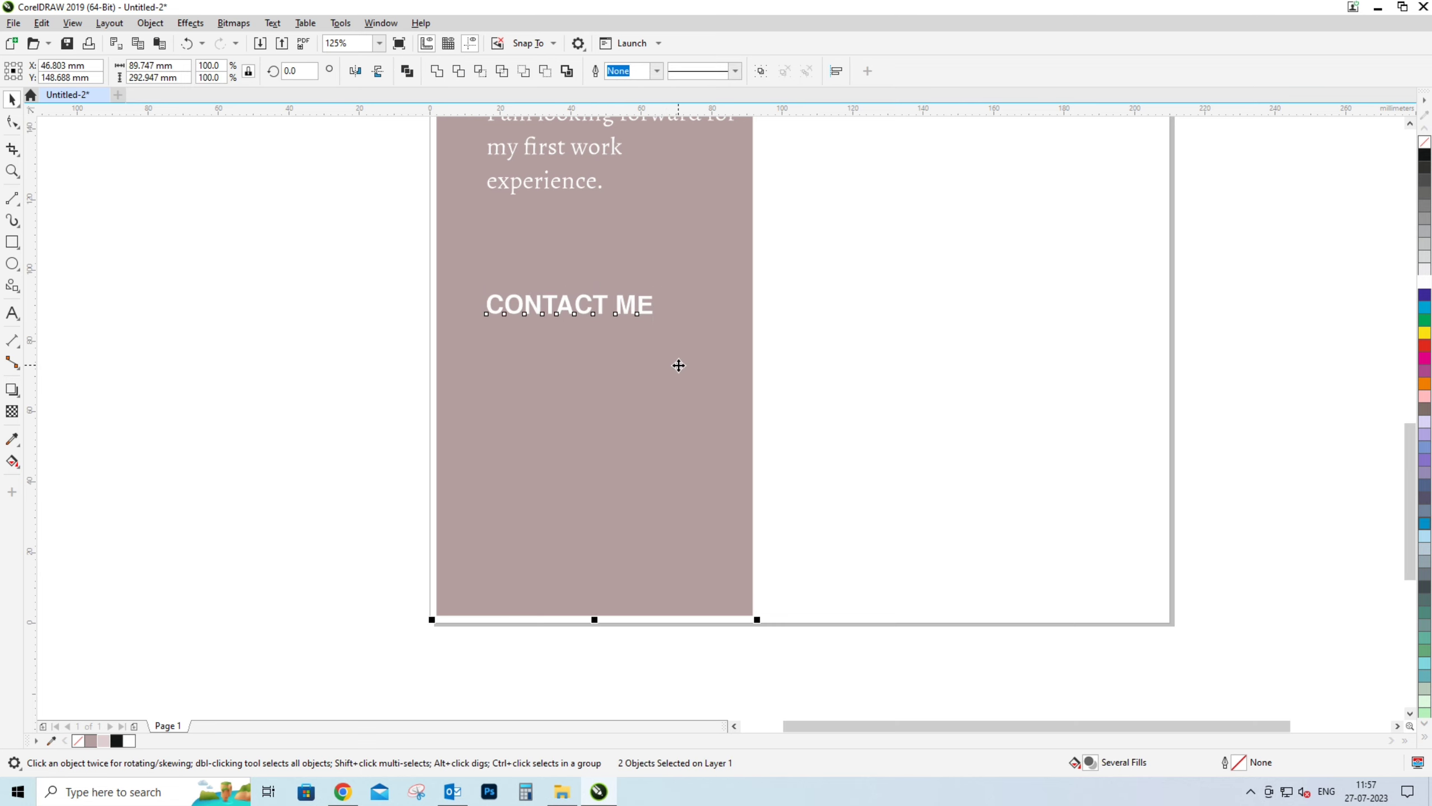
scroll(631, 490, down, 2)
click(614, 413)
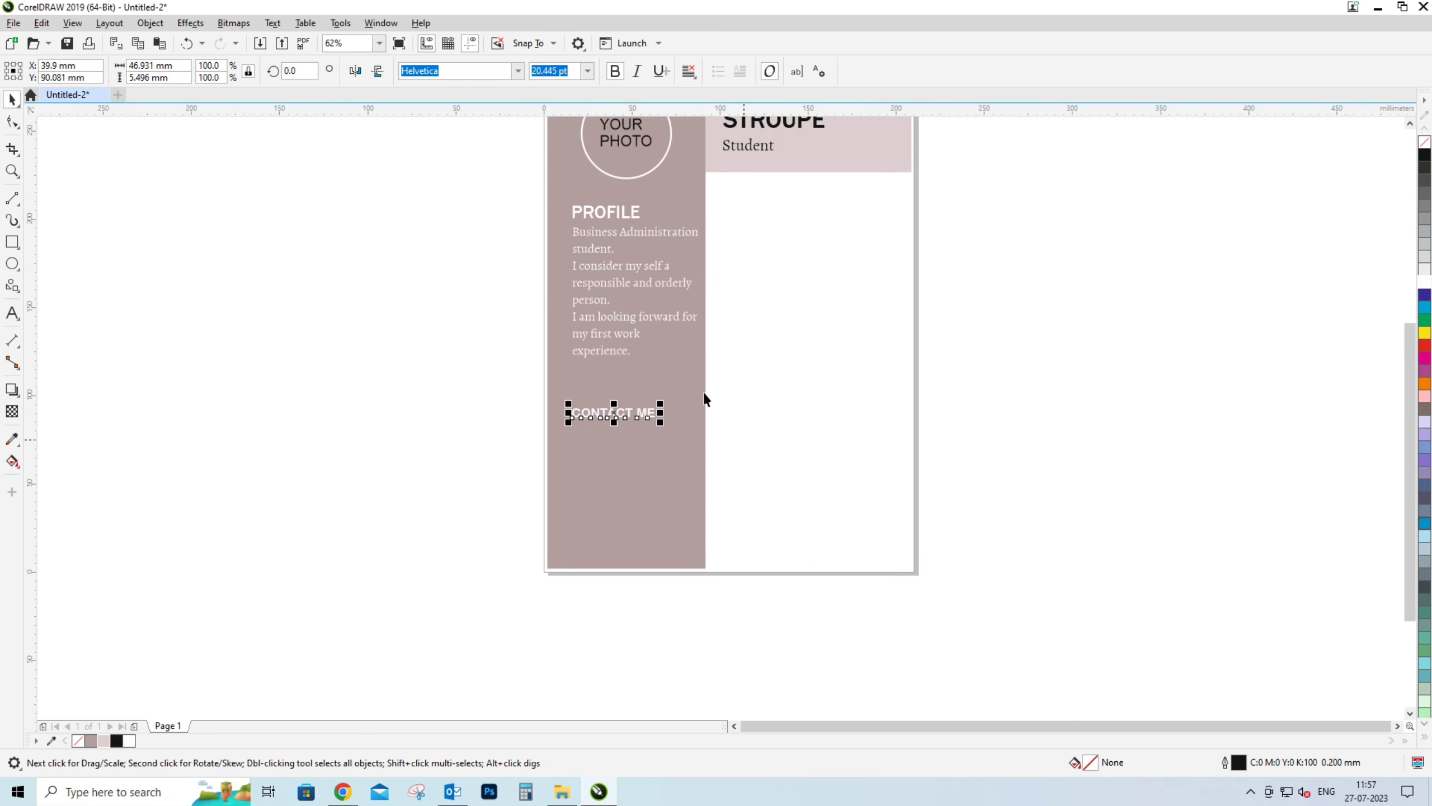
shift+click(606, 212)
click(435, 334)
Draw the phone body rectangle below CONTACT ME with linked 1 mm rounded corners
scroll(625, 440, up, 5)
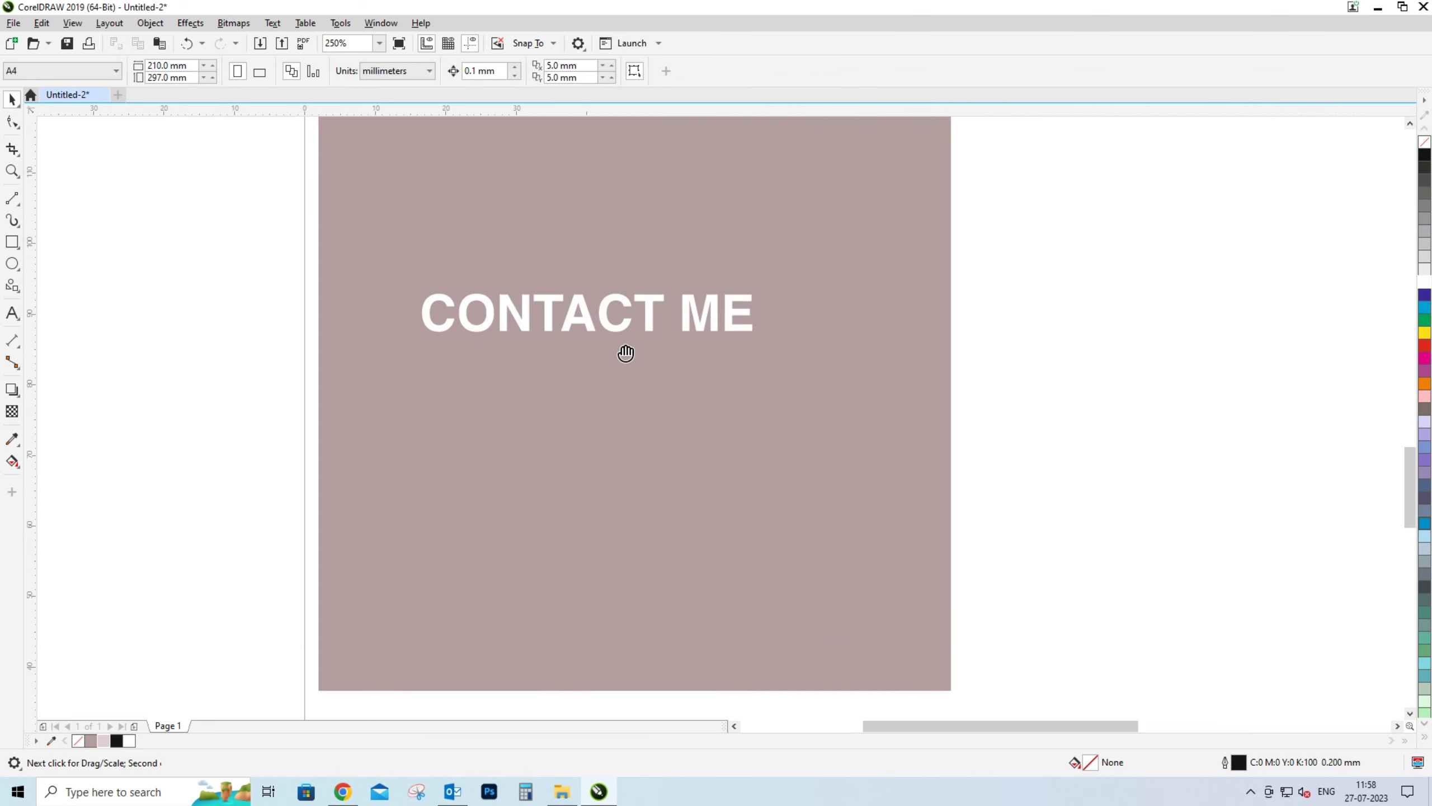
scroll(621, 350, down, 2)
scroll(484, 361, up, 2)
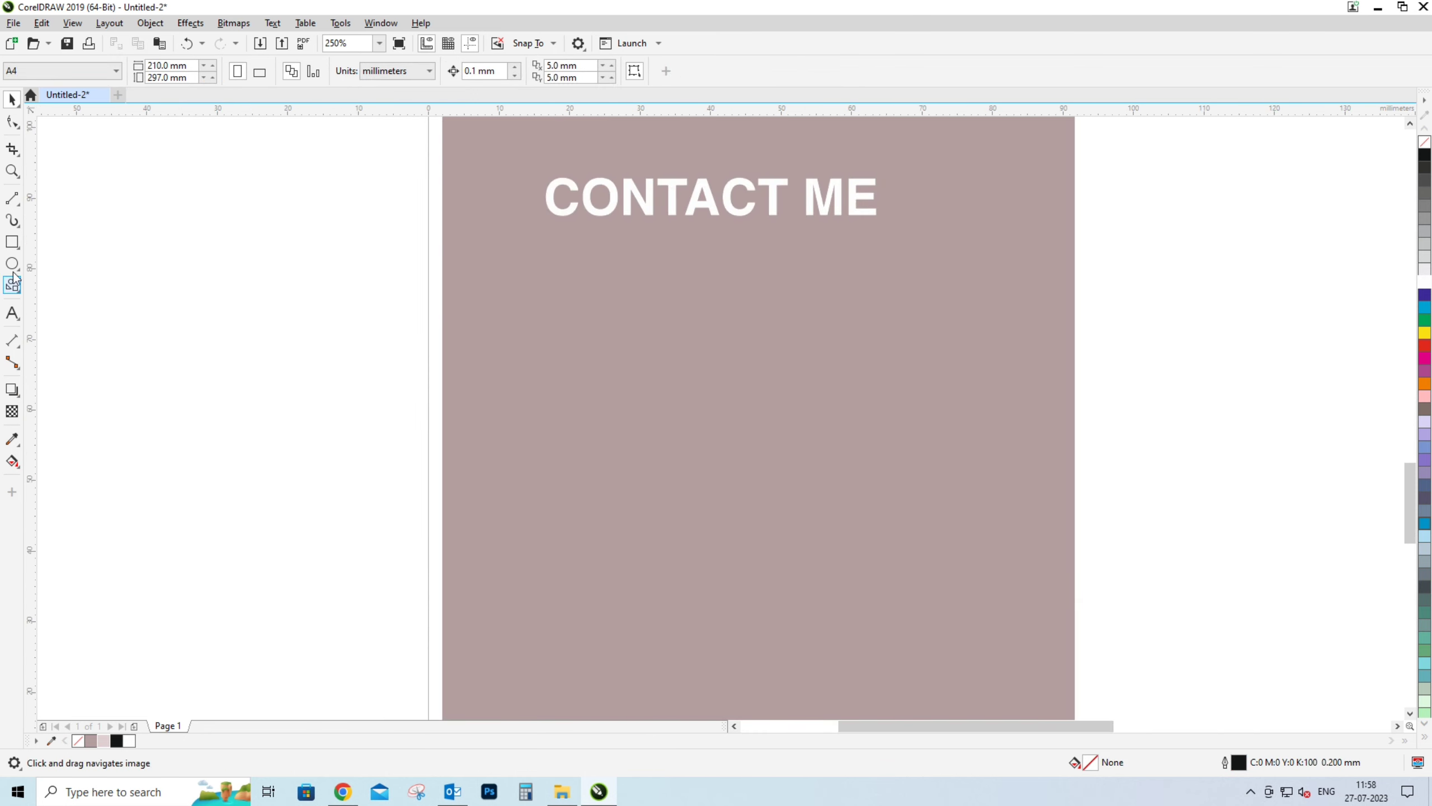
click(11, 241)
scroll(564, 336, up, 2)
drag(558, 315, 657, 458)
click(12, 99)
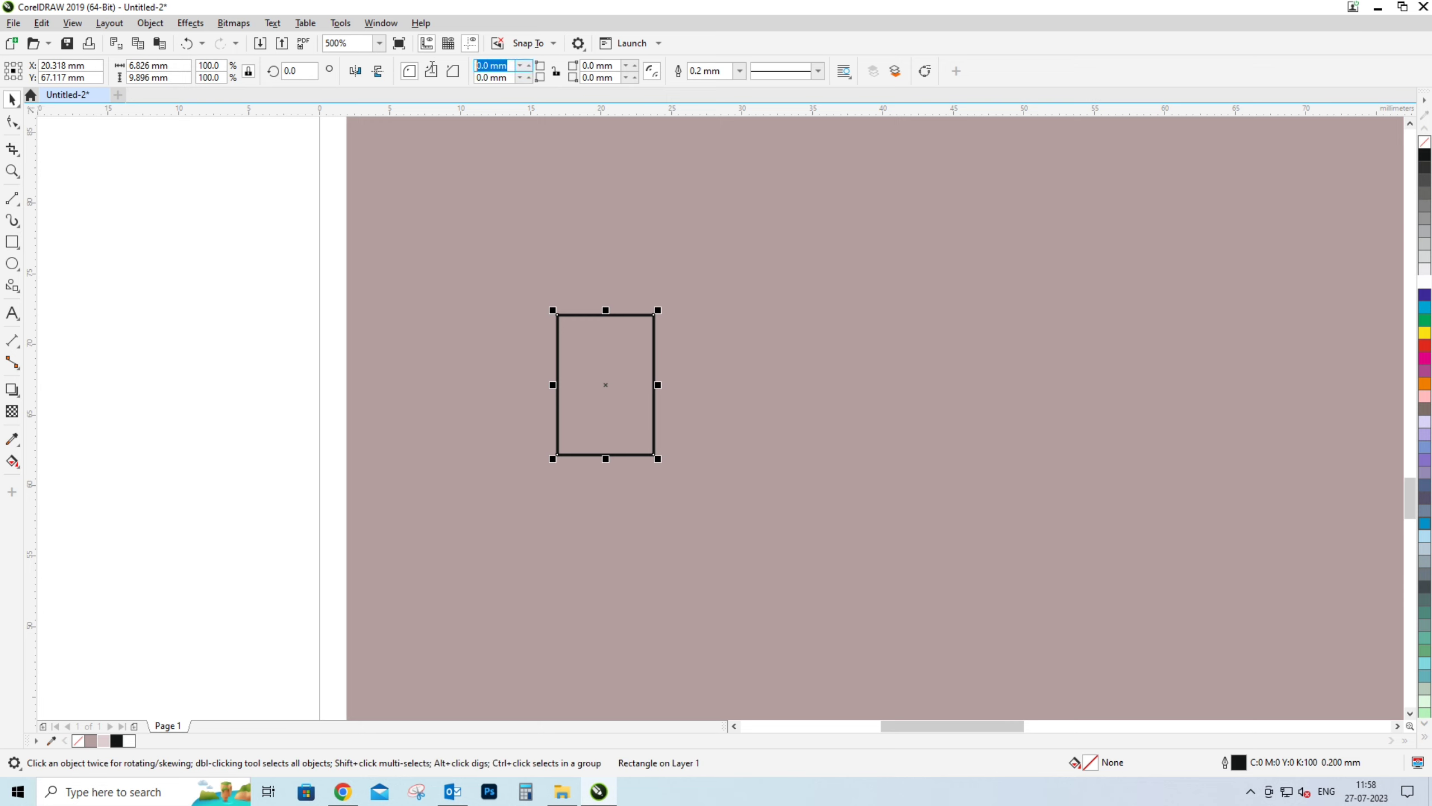
click(557, 70)
key(Return)
click(662, 403)
click(654, 378)
Draw an inner screen rectangle and reduce the outer corner radius to 0.5 mm
scroll(654, 378, up, 1)
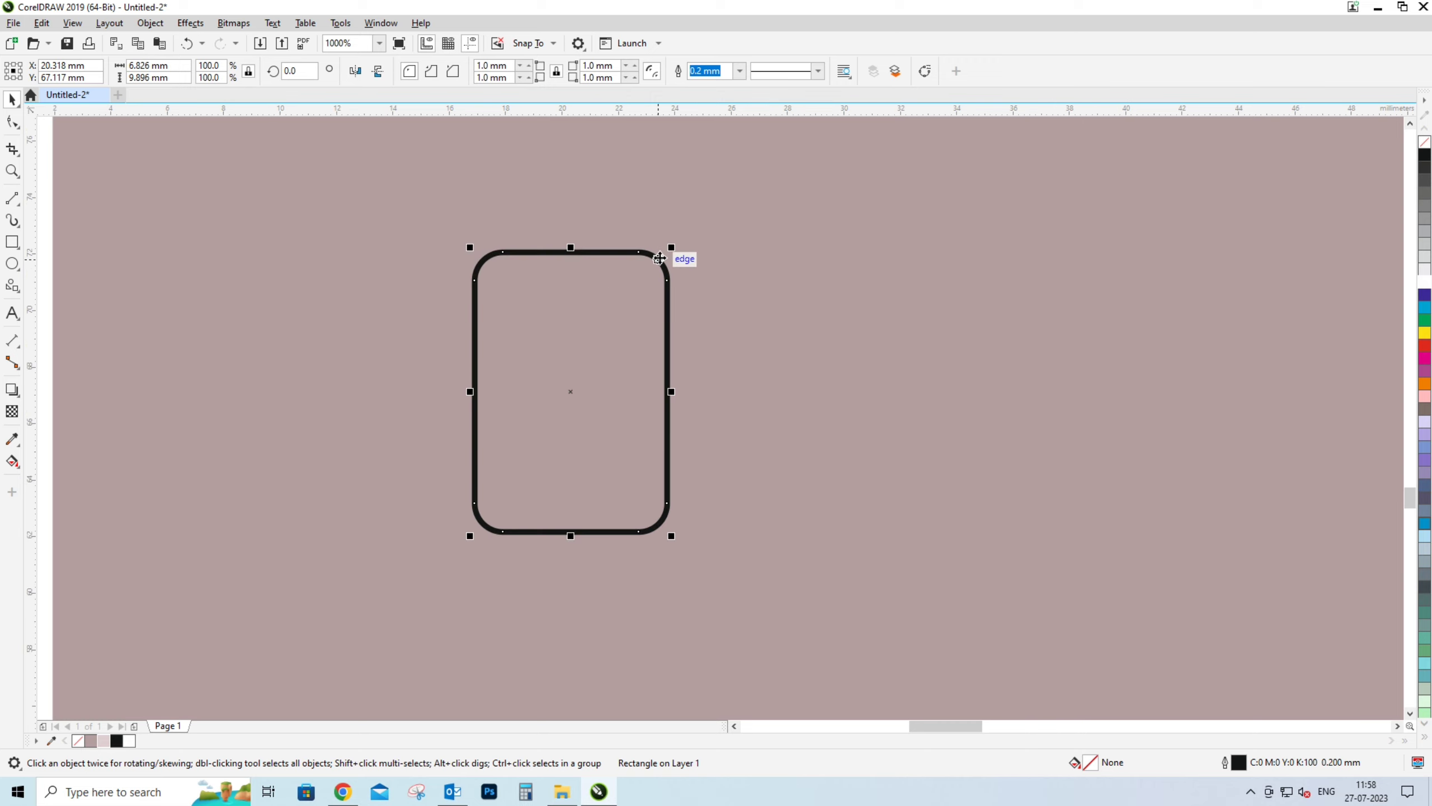
click(12, 245)
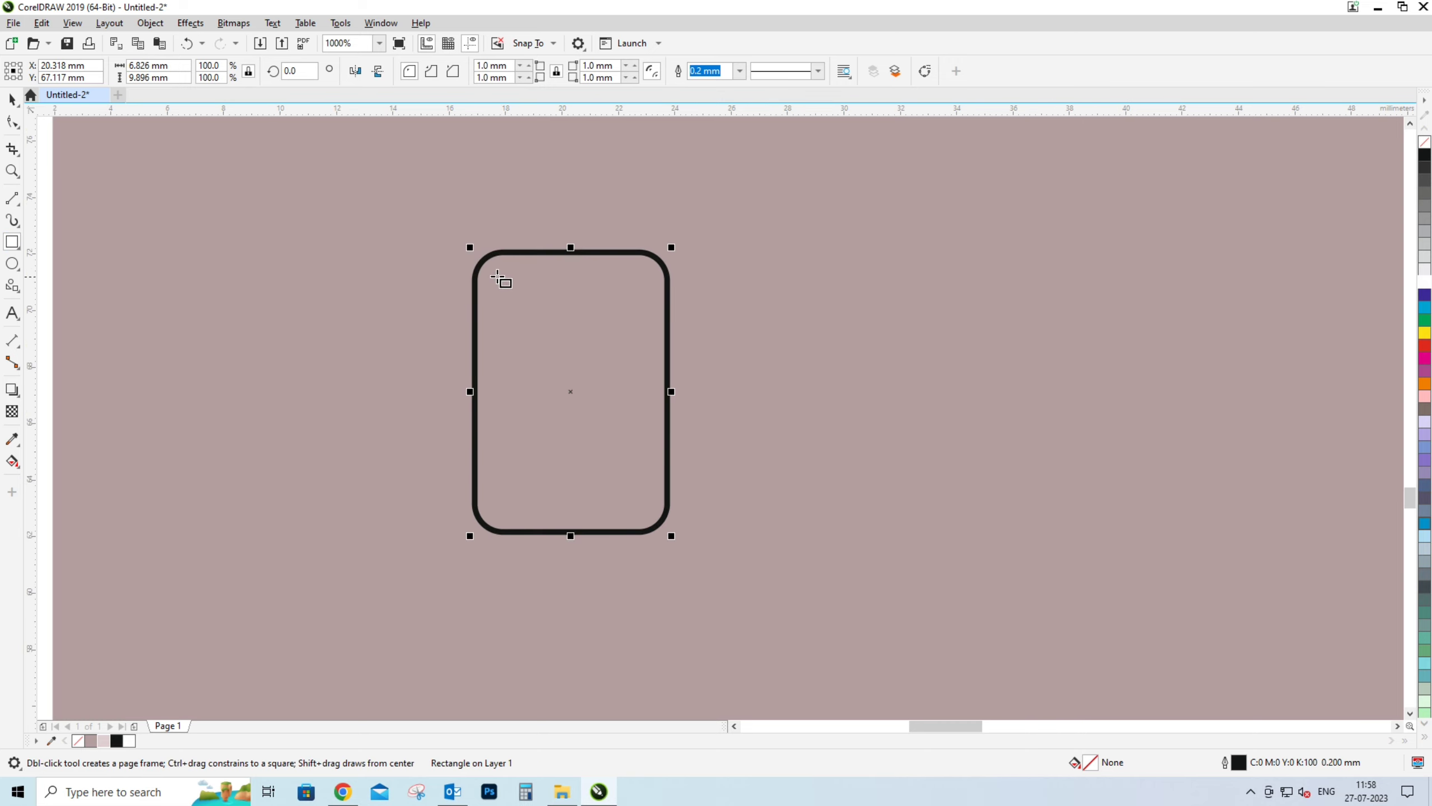
drag(497, 275, 644, 488)
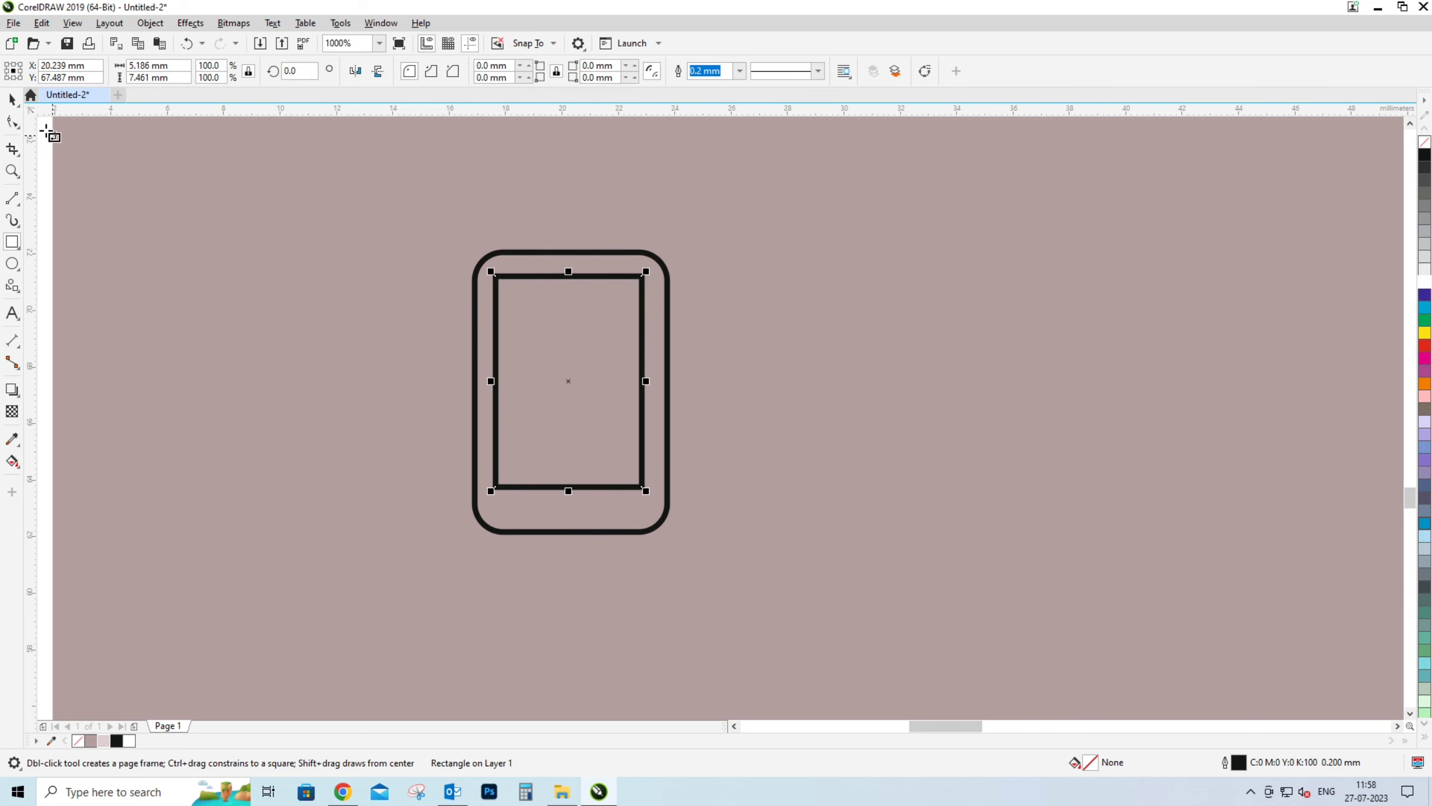
click(12, 100)
click(561, 260)
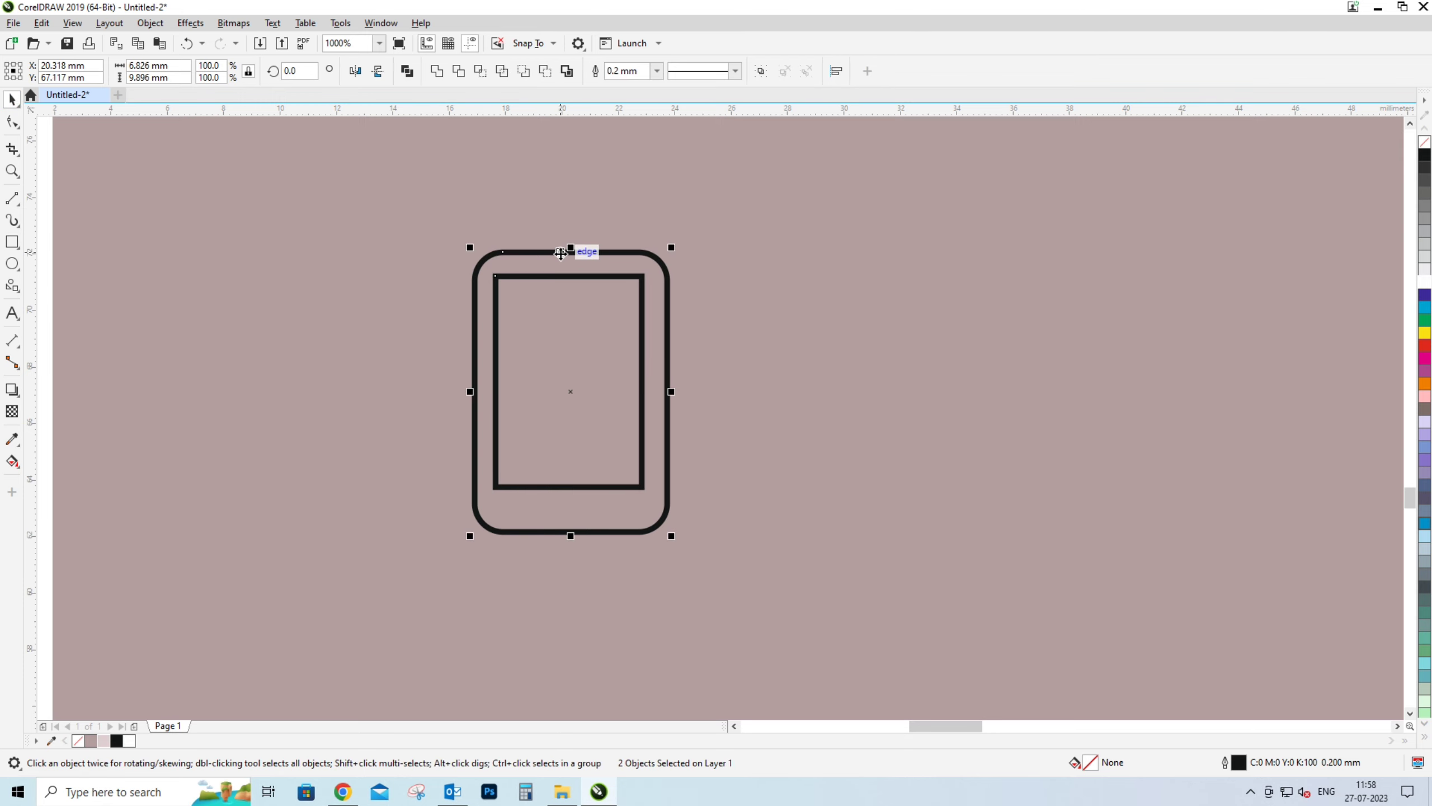
scroll(564, 395, down, 1)
scroll(592, 704, up, 1)
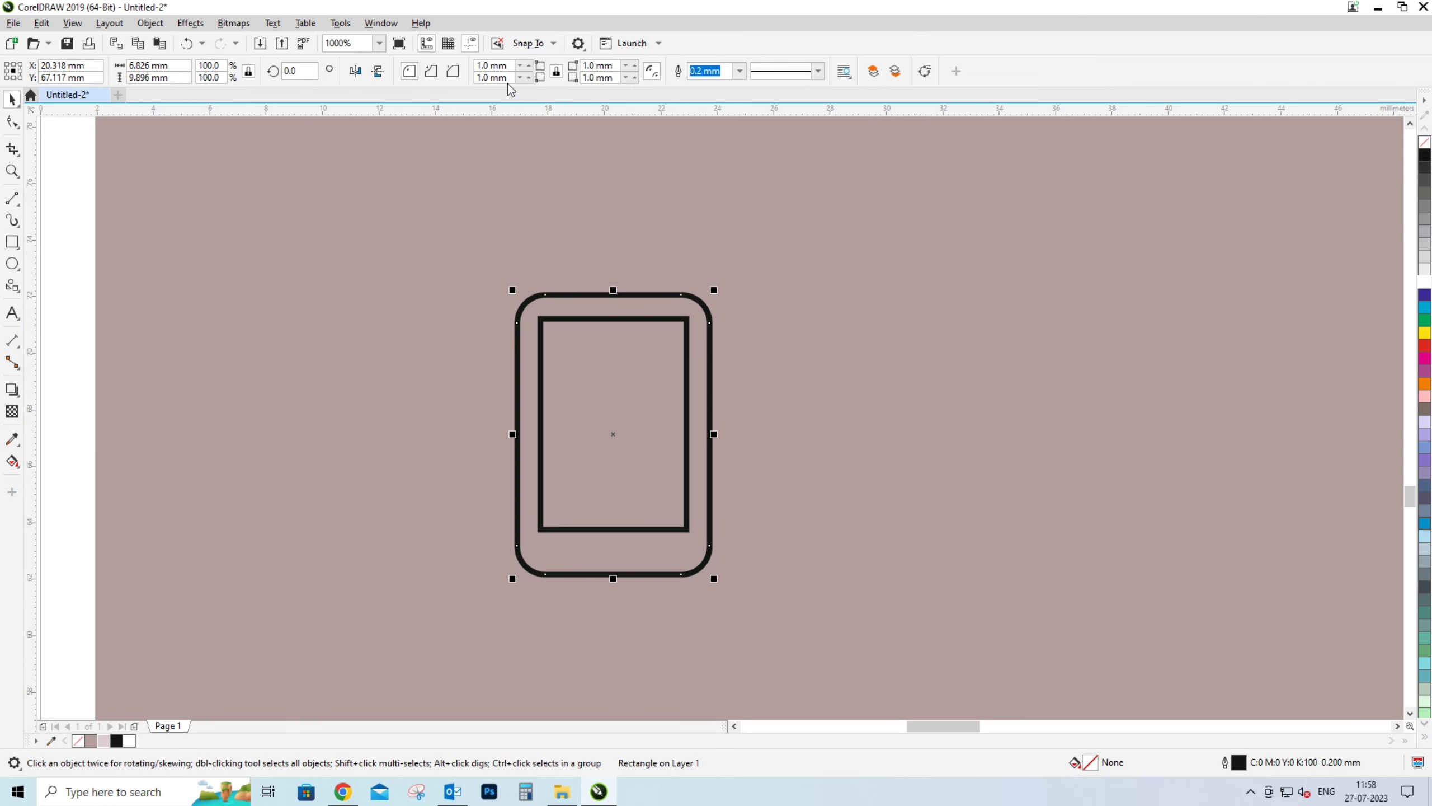
click(431, 70)
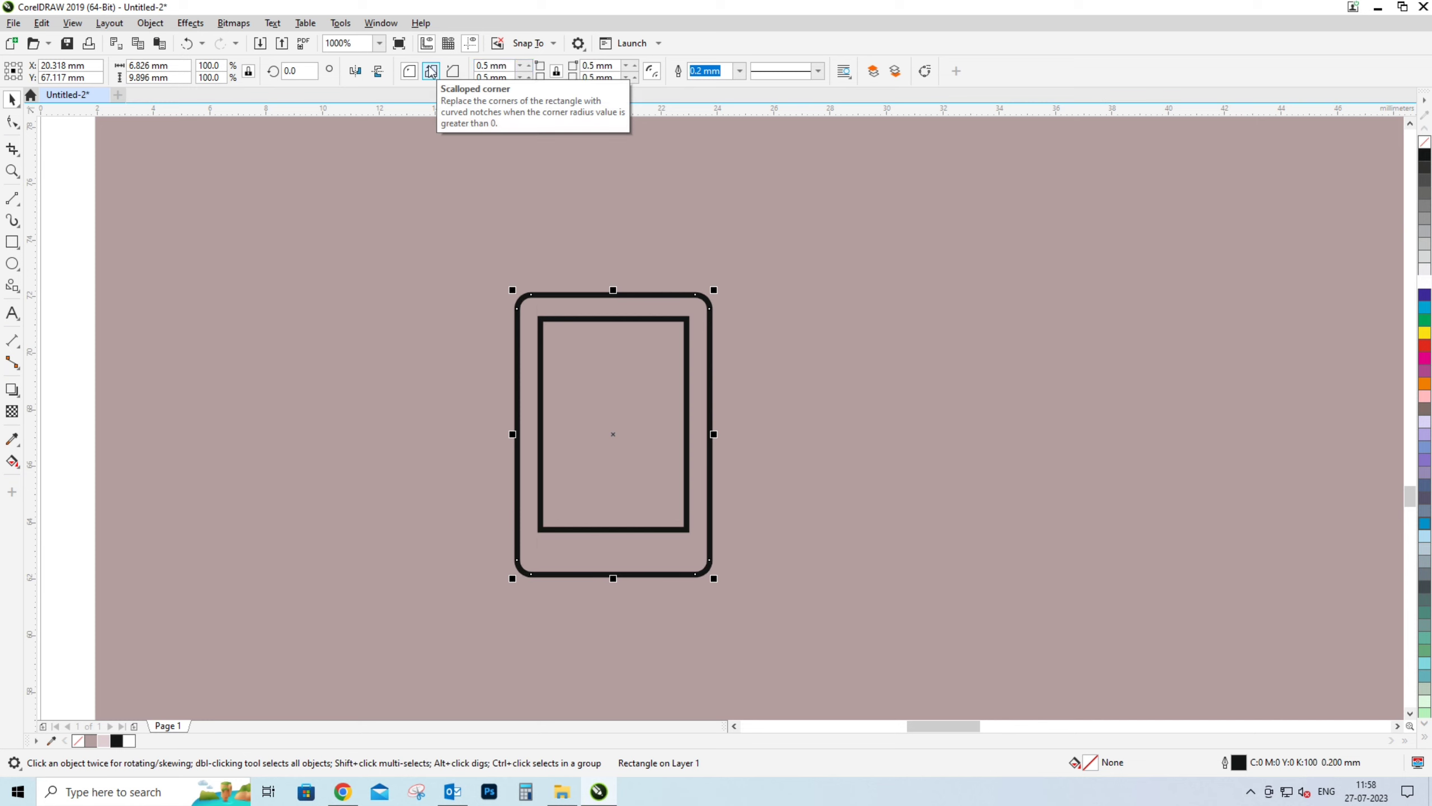
click(354, 359)
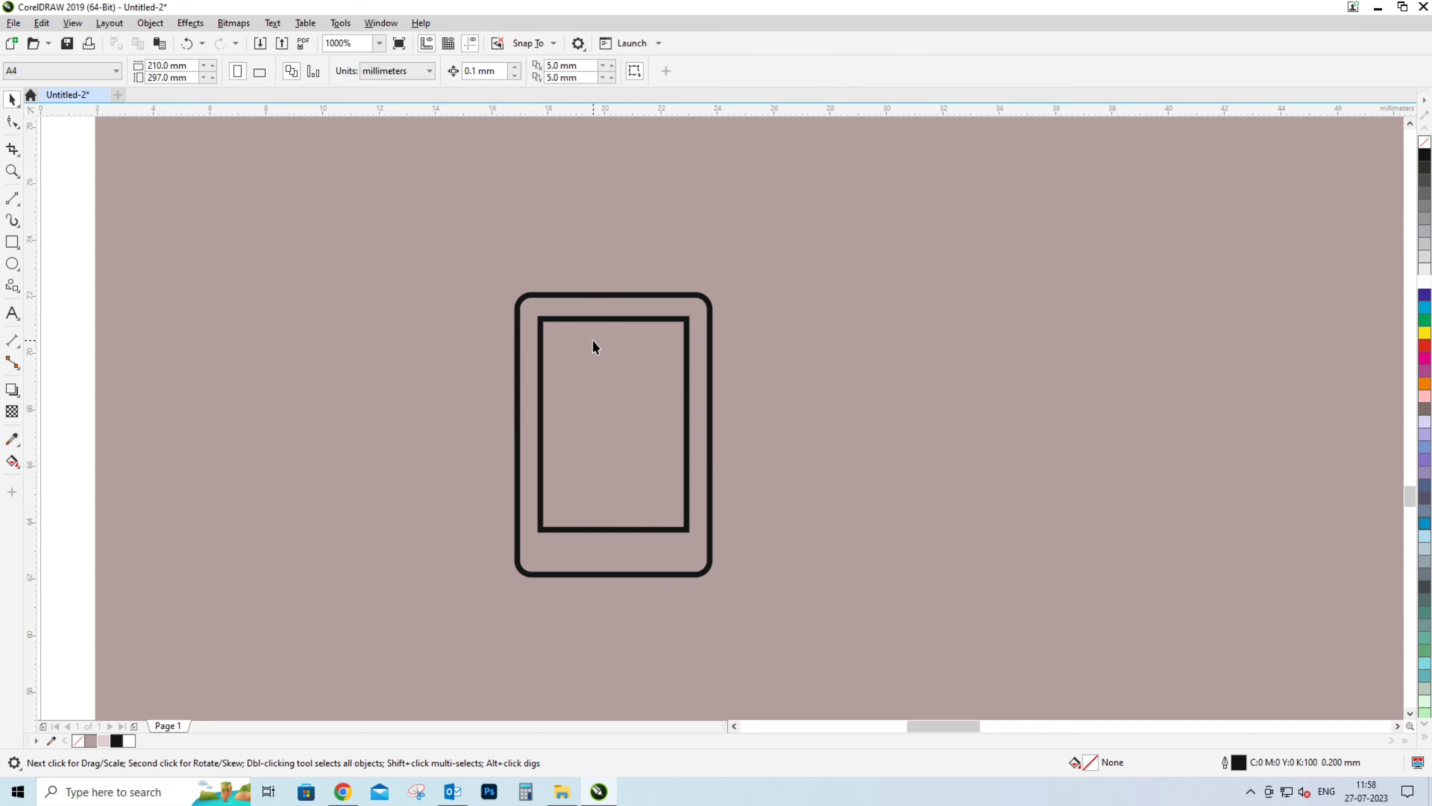
Fill the phone body black and the screen white, nudging the screen's top edge up
click(591, 294)
click(1425, 156)
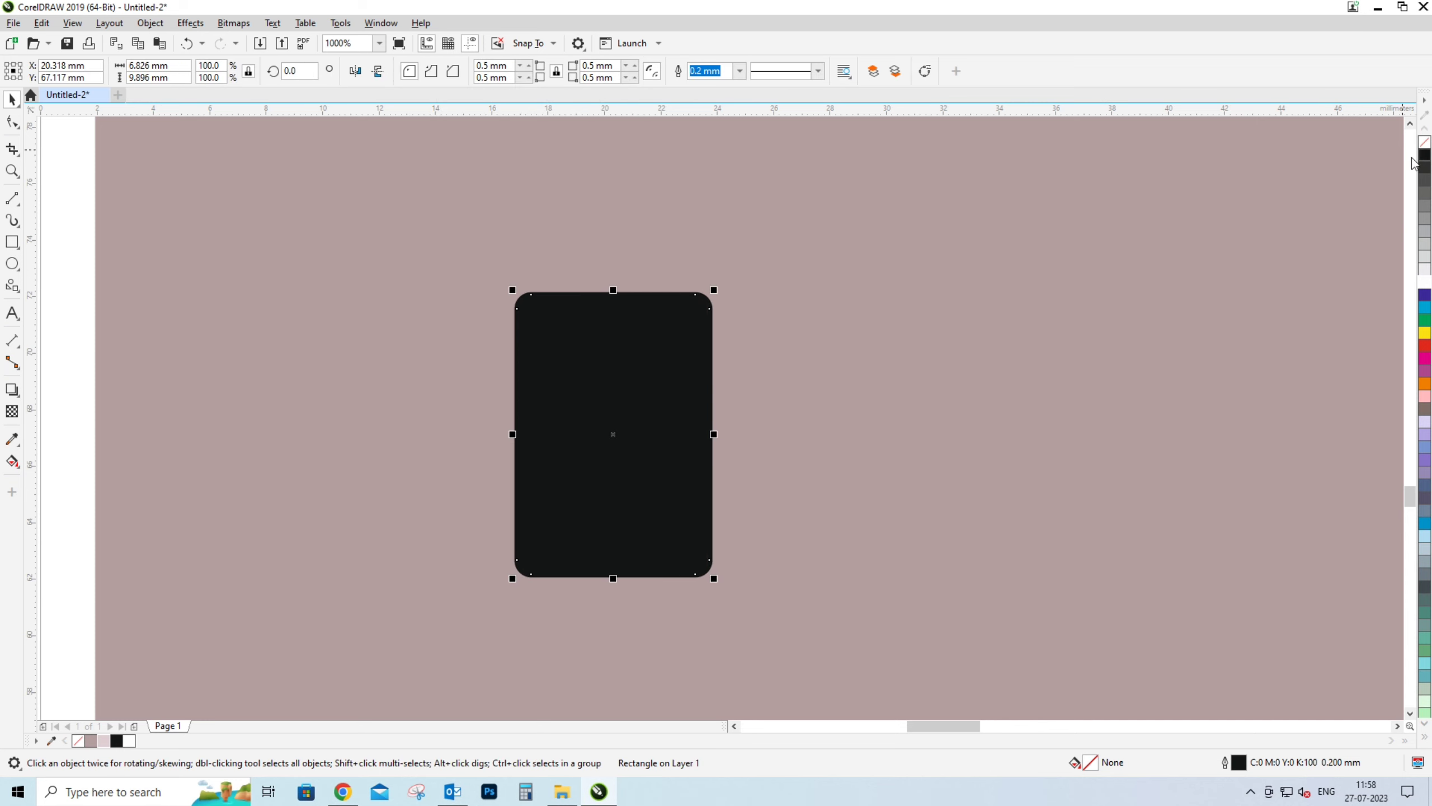
click(672, 534)
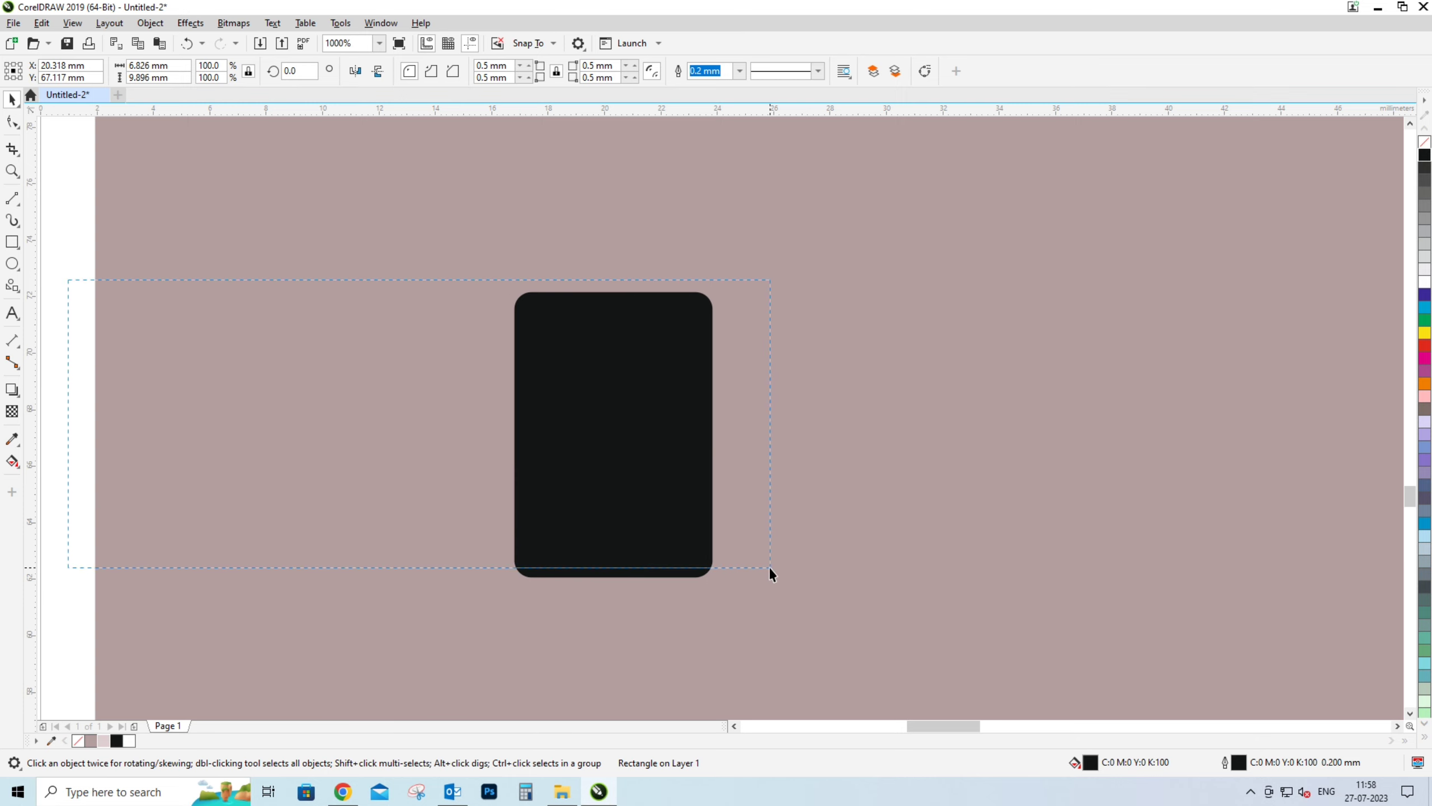
click(1425, 282)
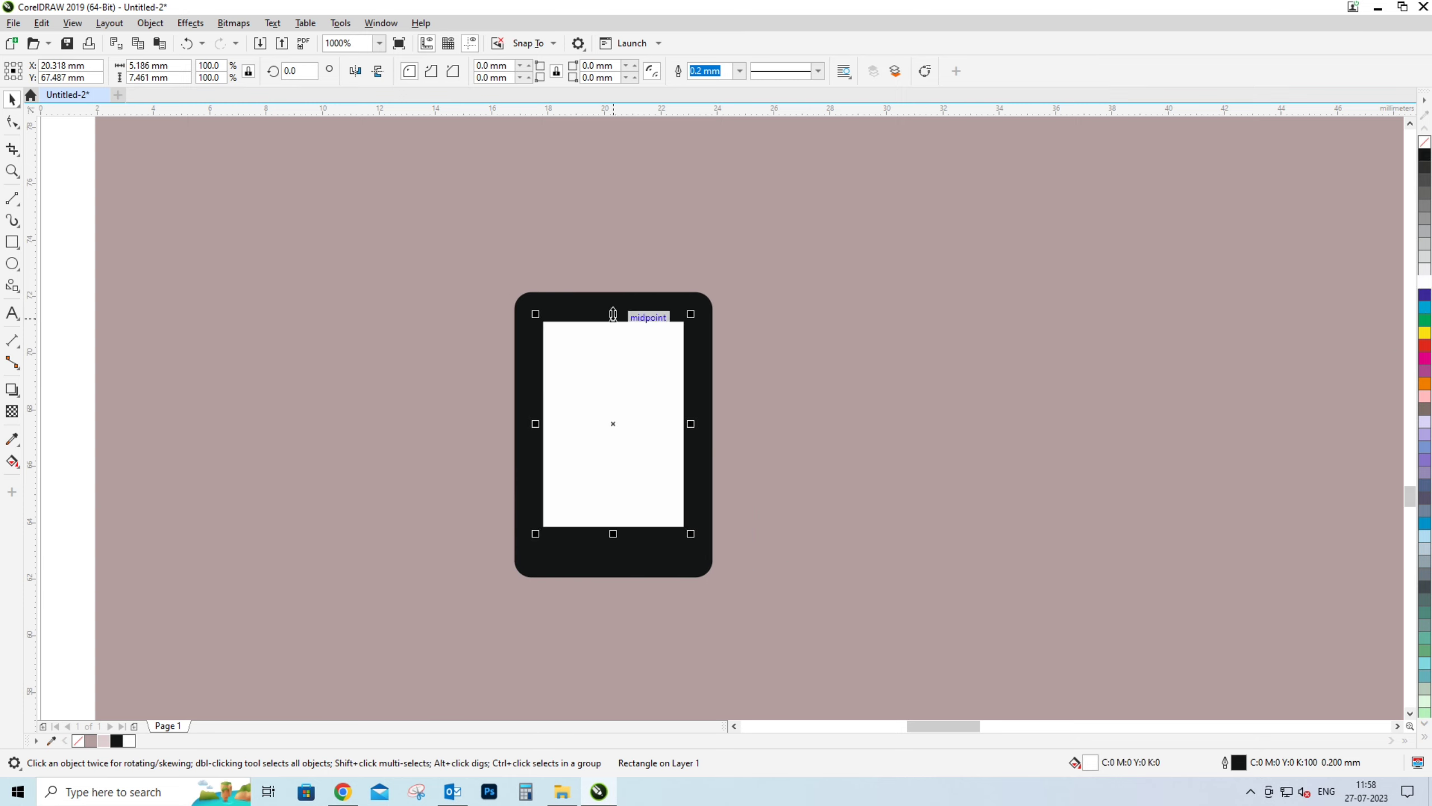
drag(614, 314, 614, 309)
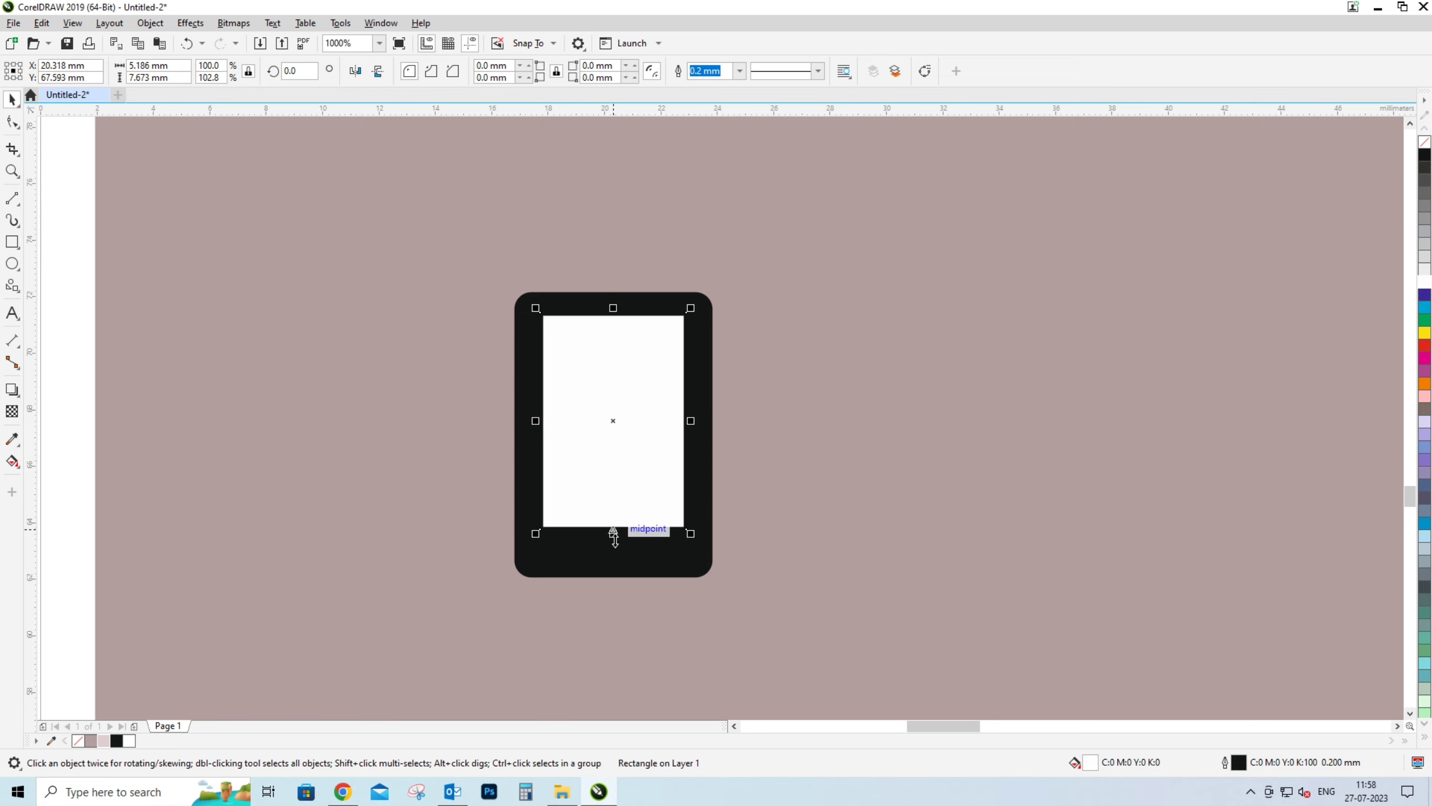
Add a small white circle button in the phone's bottom bezel
click(12, 265)
scroll(581, 567, up, 2)
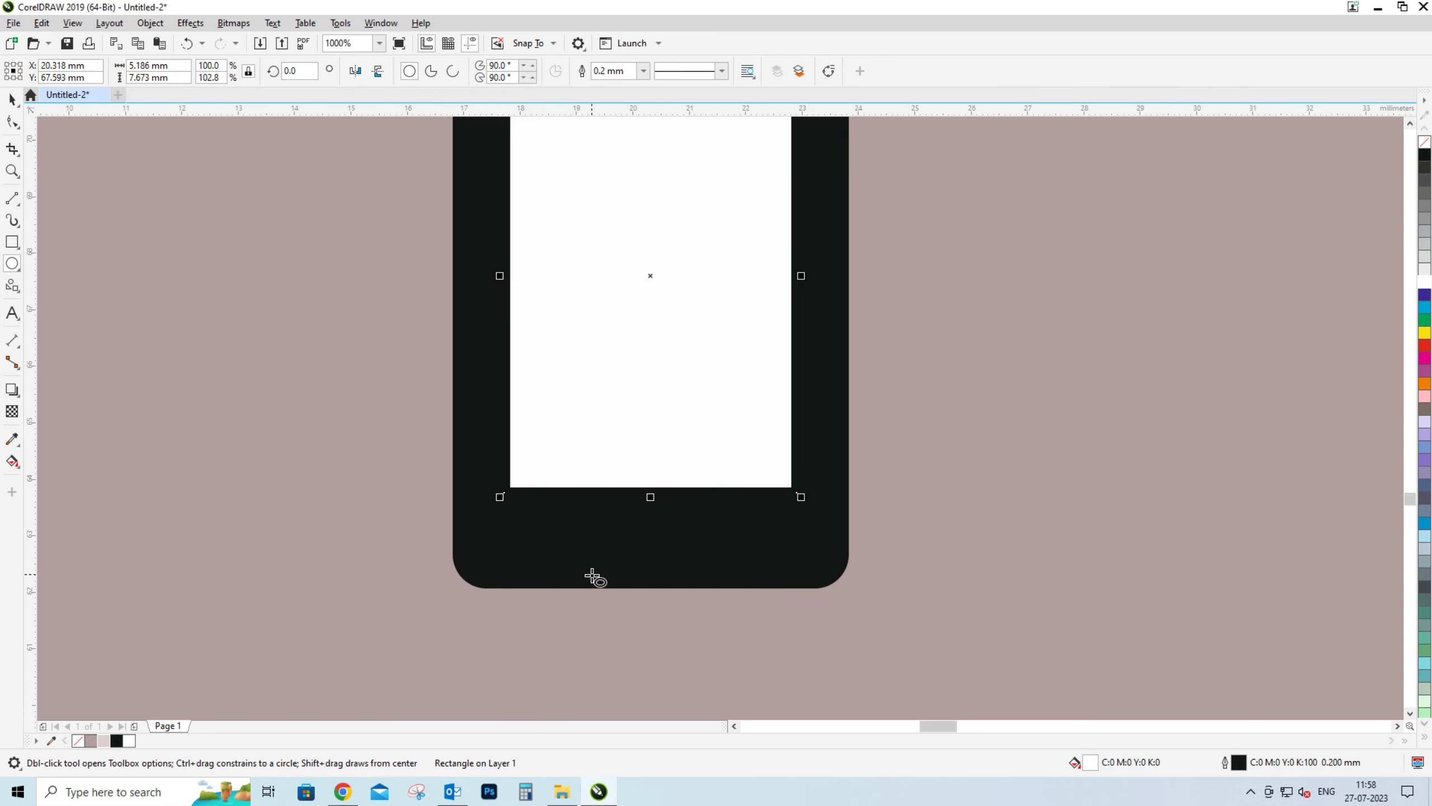
drag(590, 516, 680, 606)
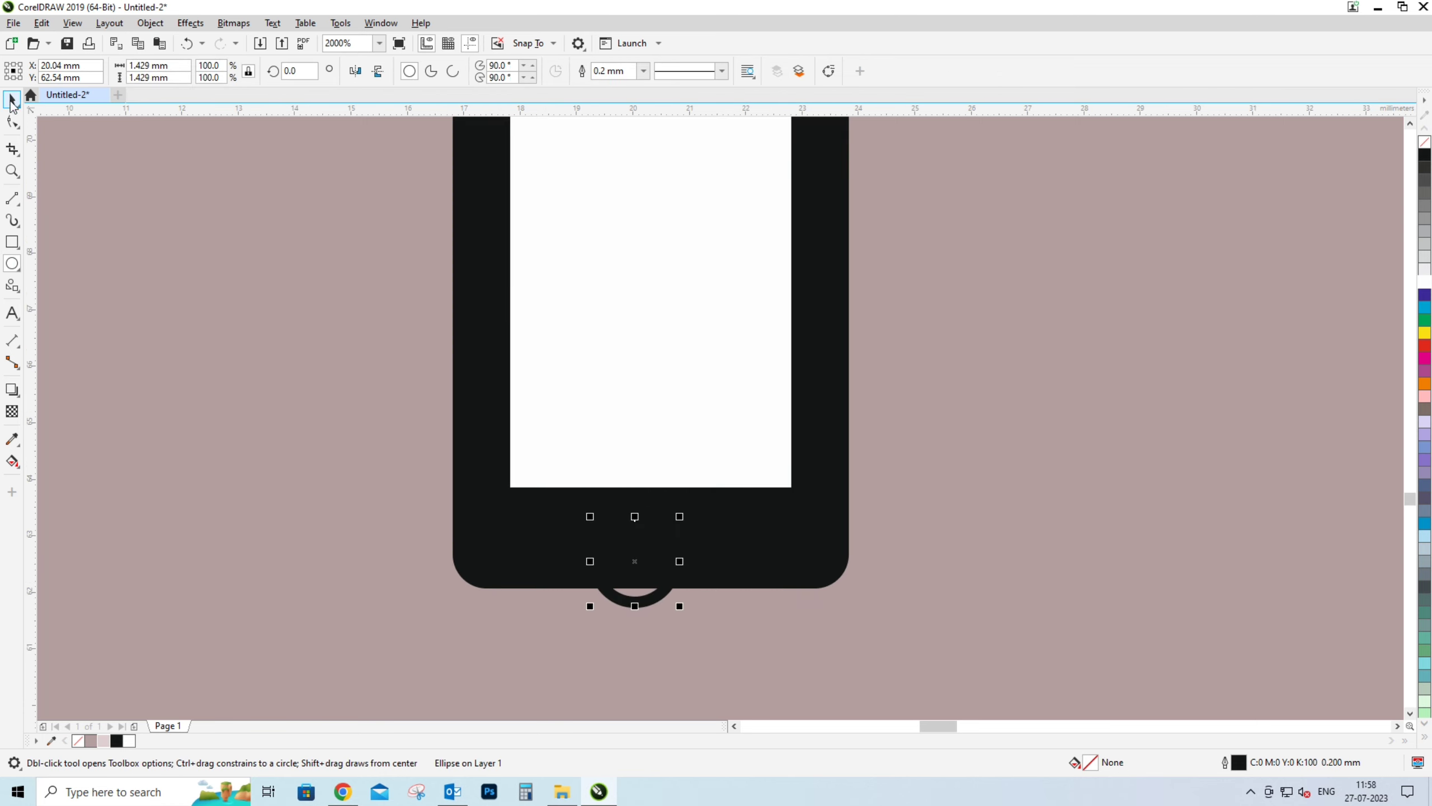
click(11, 102)
drag(587, 608, 601, 594)
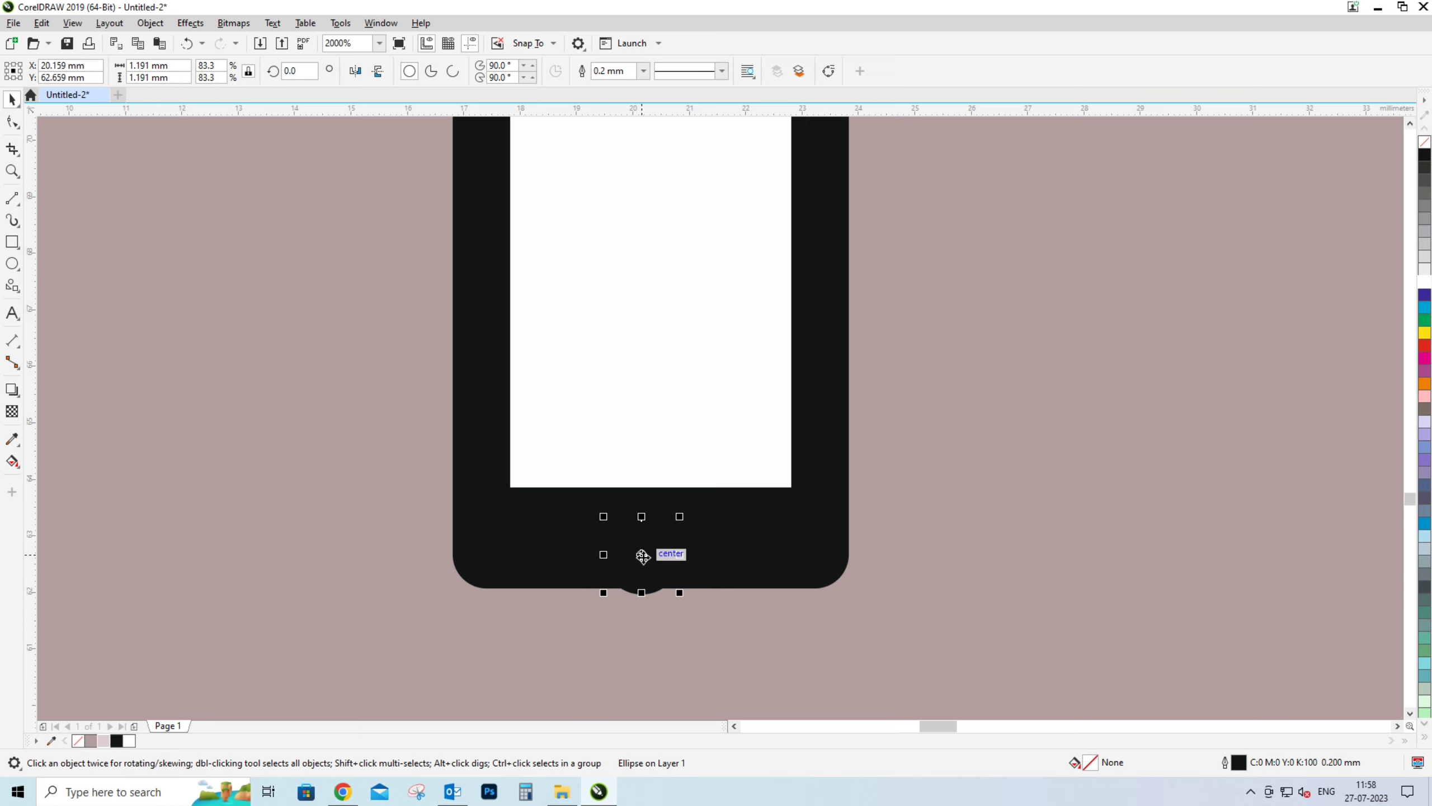
drag(642, 542, 642, 515)
shift+click(761, 533)
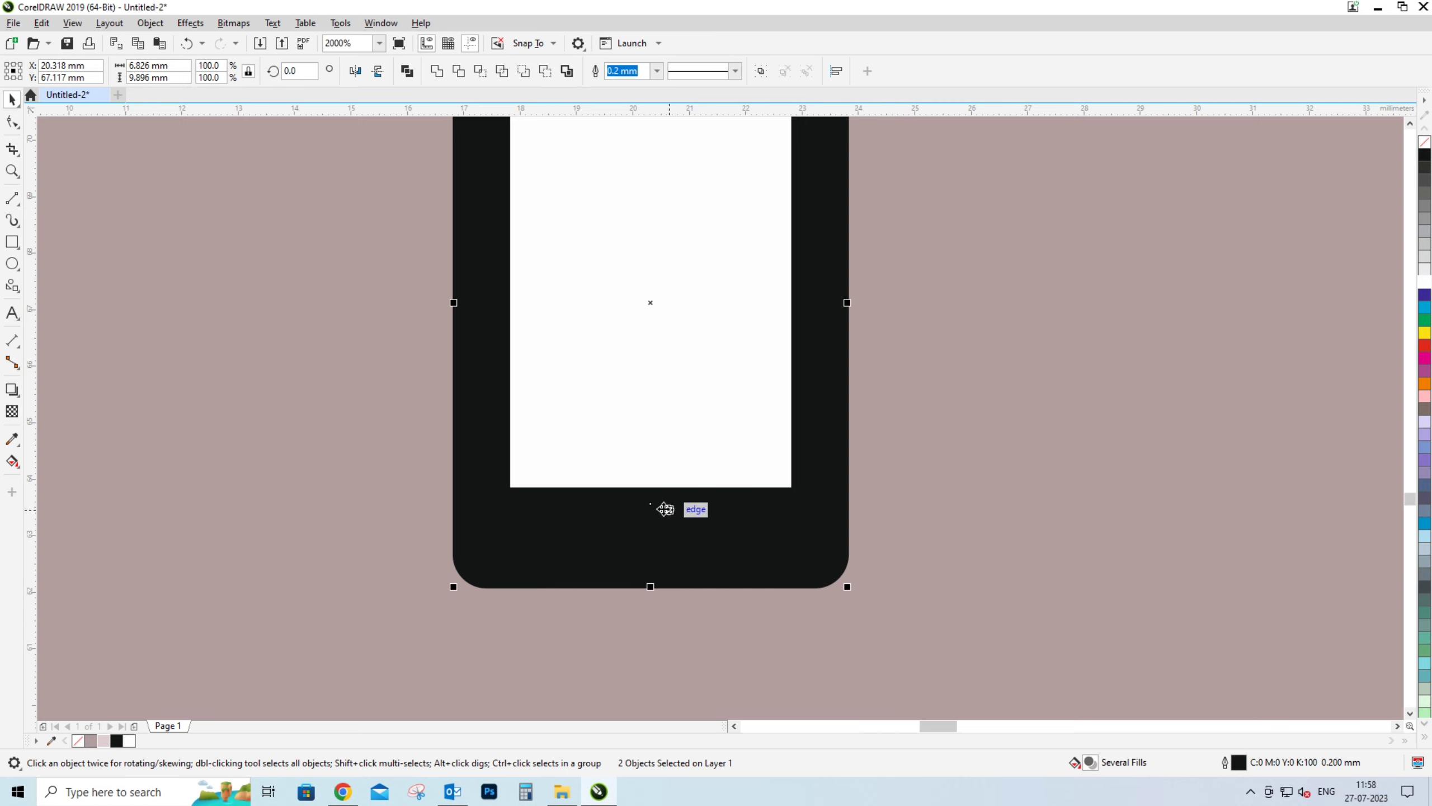
scroll(664, 510, down, 1)
drag(727, 634, 728, 633)
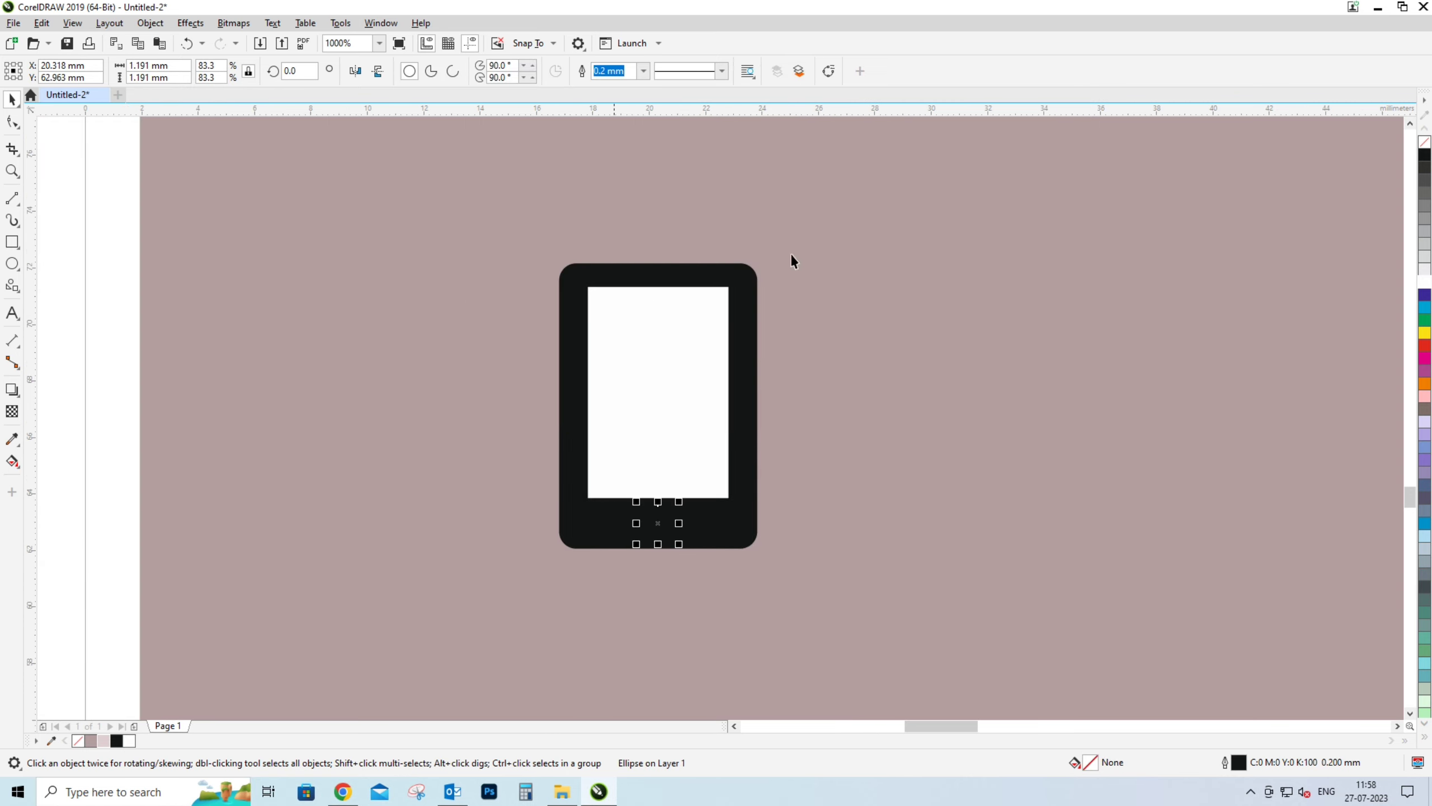
click(1425, 282)
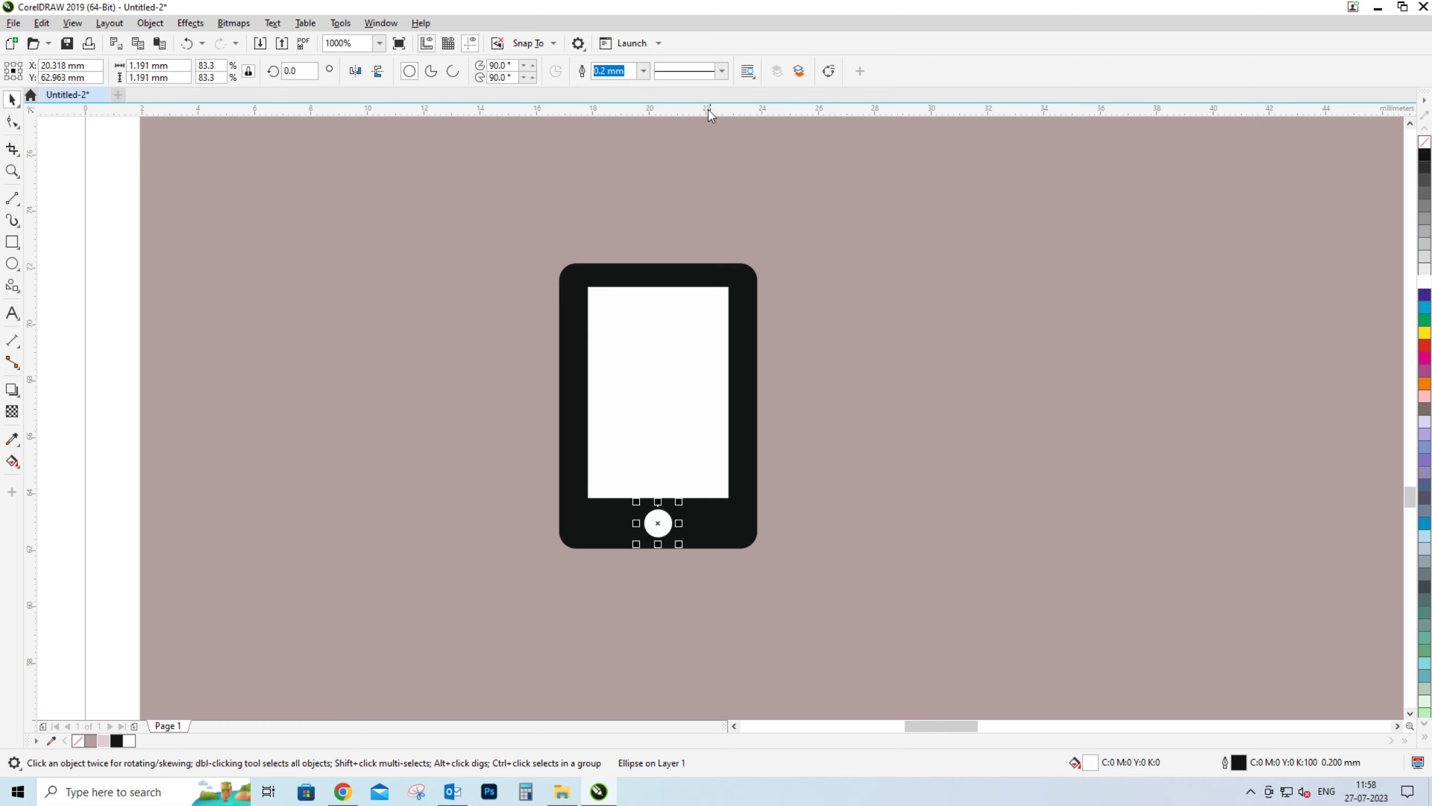
Remove the outlines from the button, screen and phone body
click(642, 70)
click(627, 238)
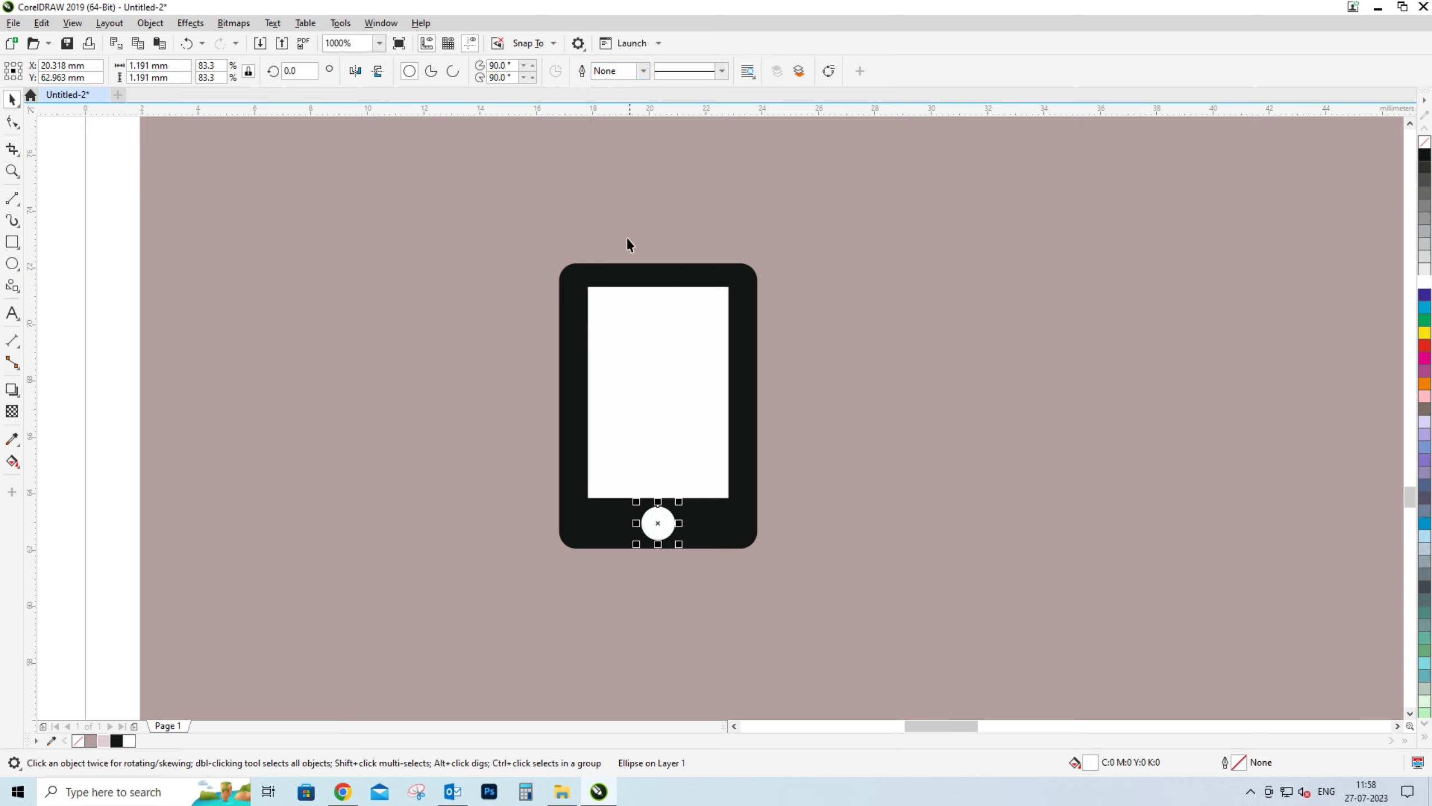
click(629, 316)
click(739, 71)
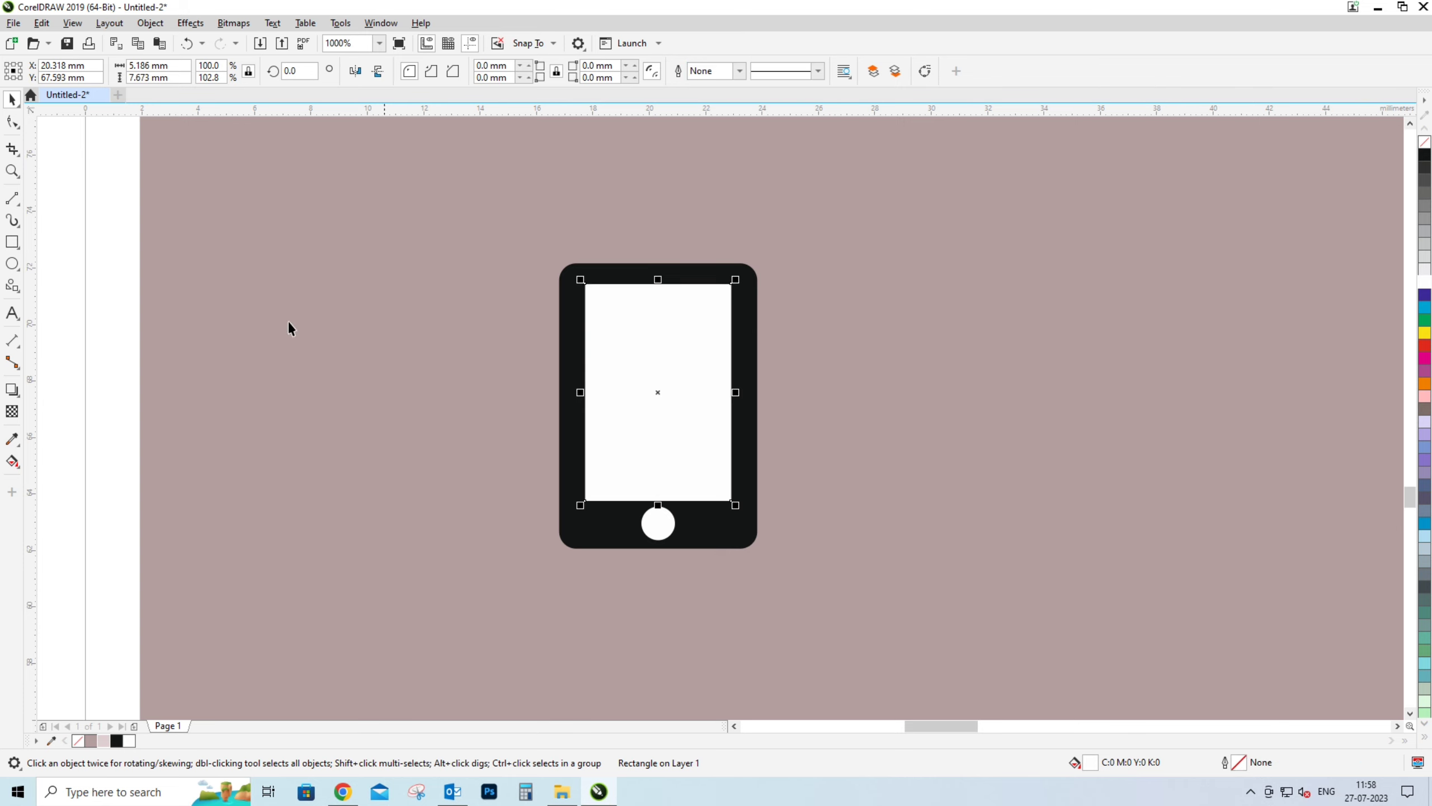
click(62, 352)
click(633, 274)
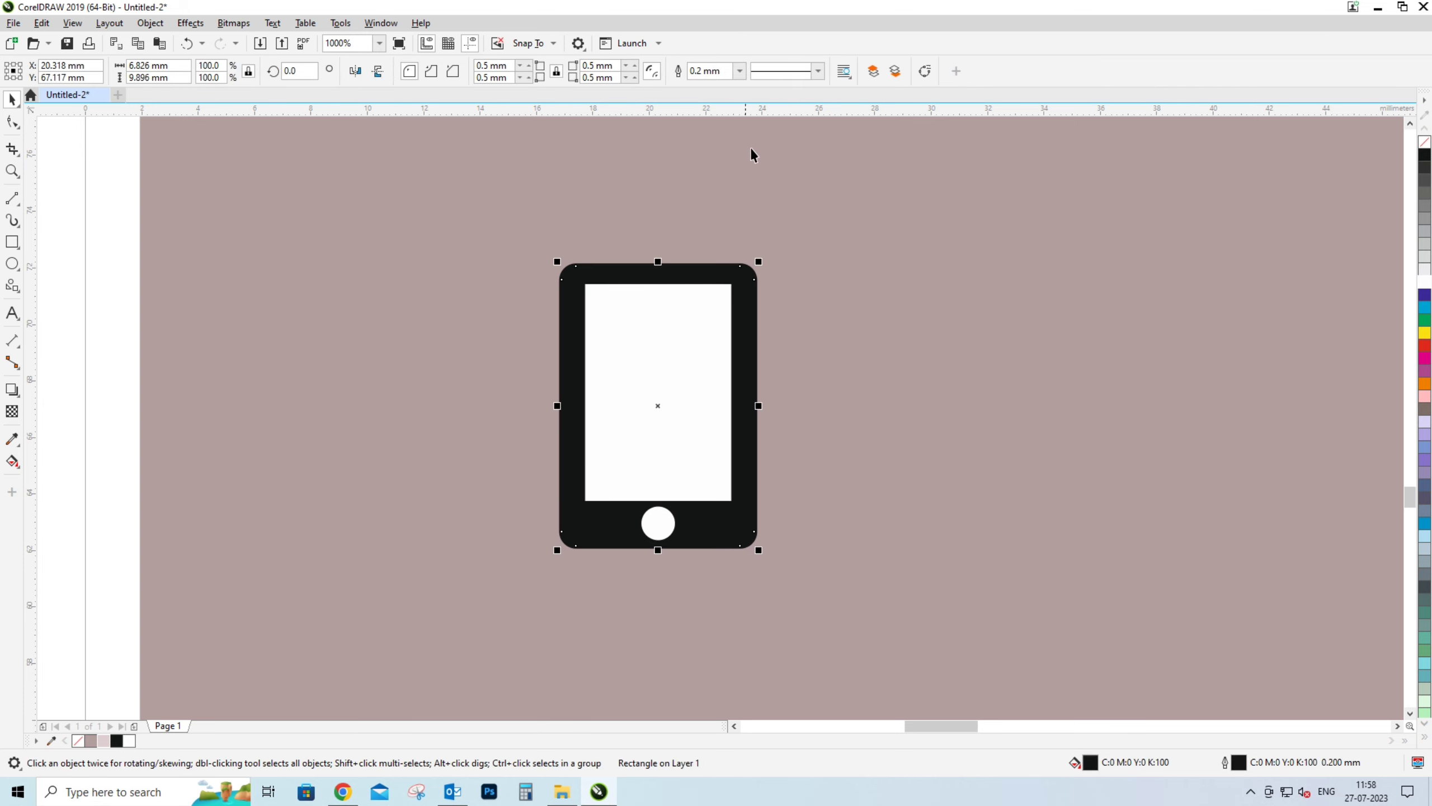
click(739, 70)
click(85, 346)
Draw a thin white speaker bar in the phone's top bezel with no outline and corner radius 2
scroll(638, 319, up, 1)
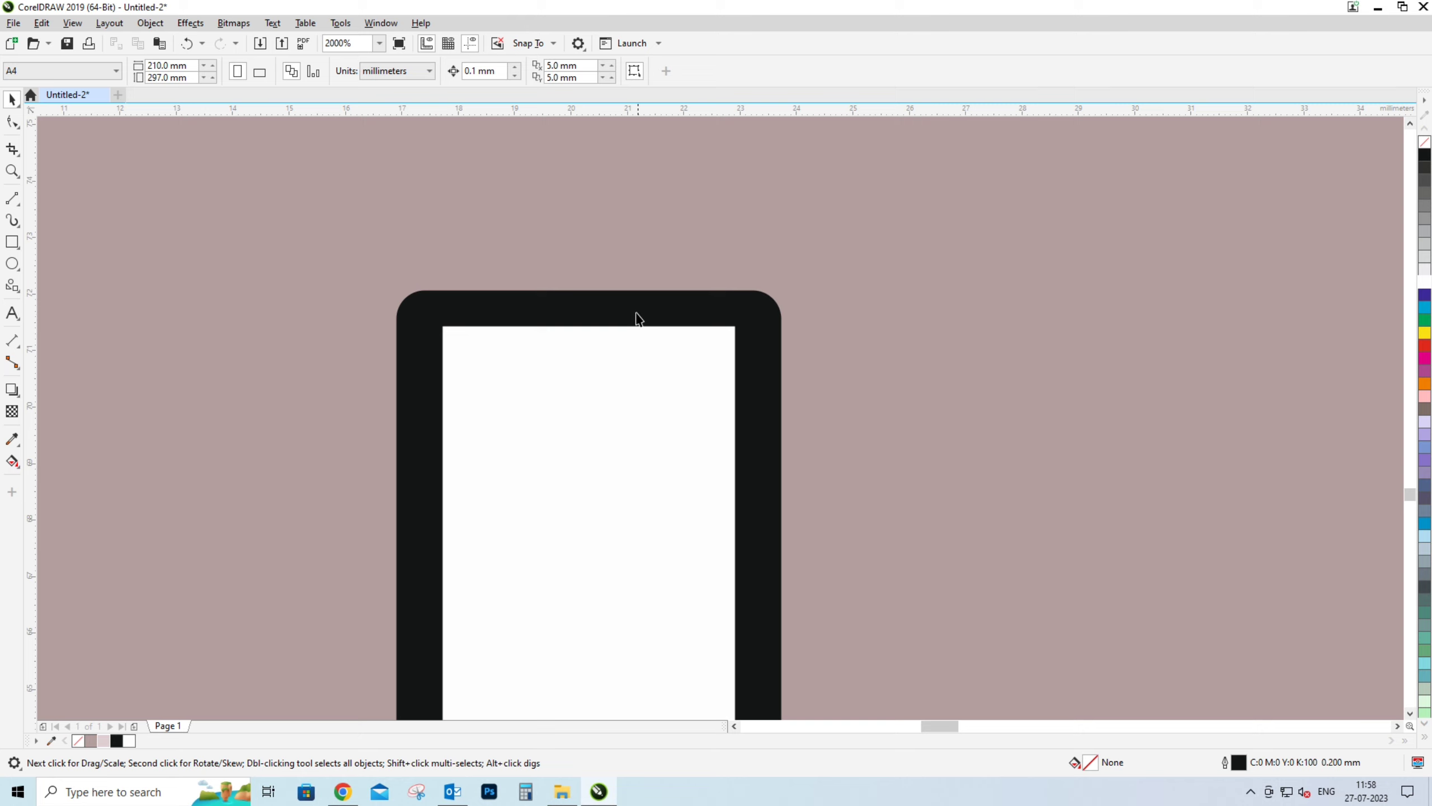
scroll(479, 301, up, 1)
drag(440, 299, 959, 326)
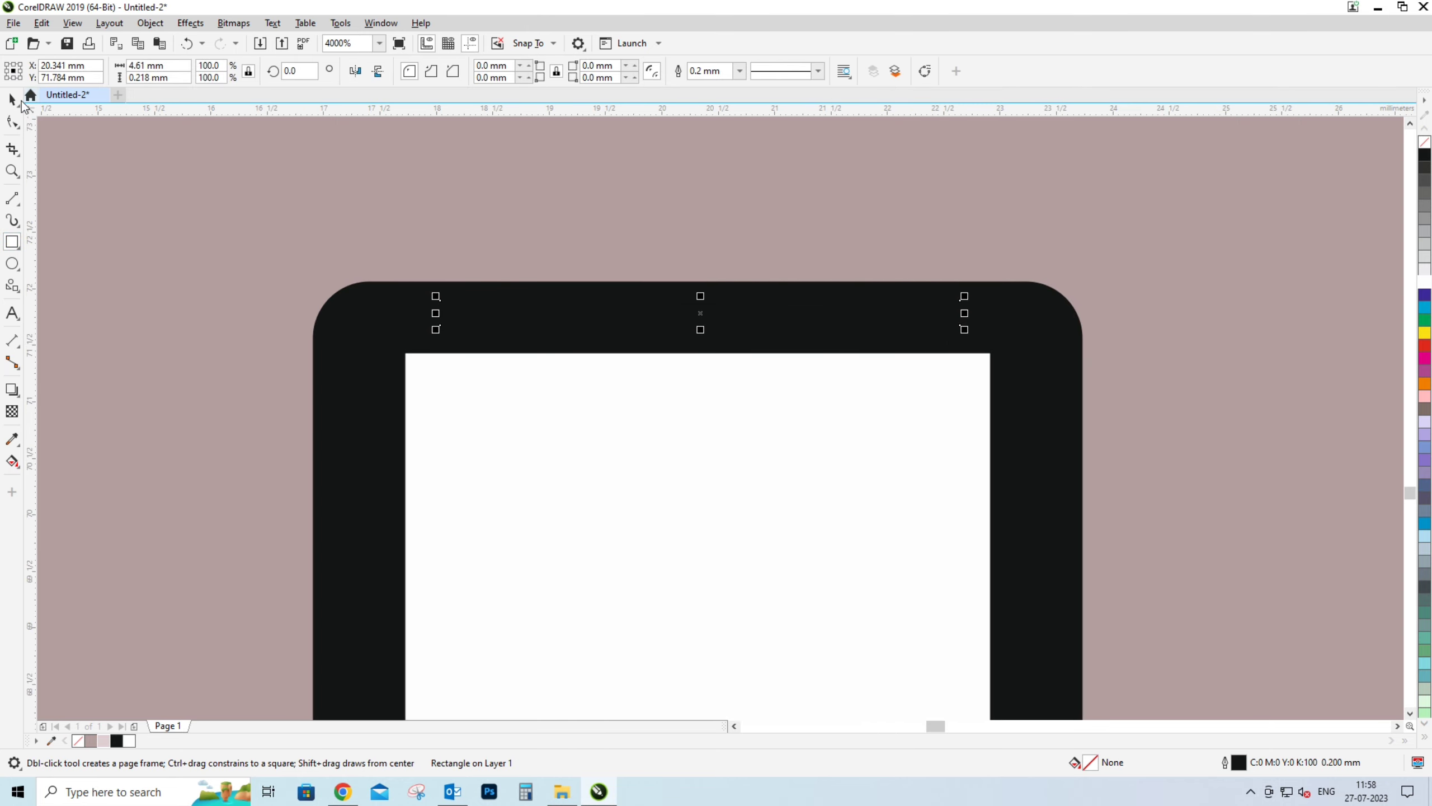
click(13, 100)
click(1424, 285)
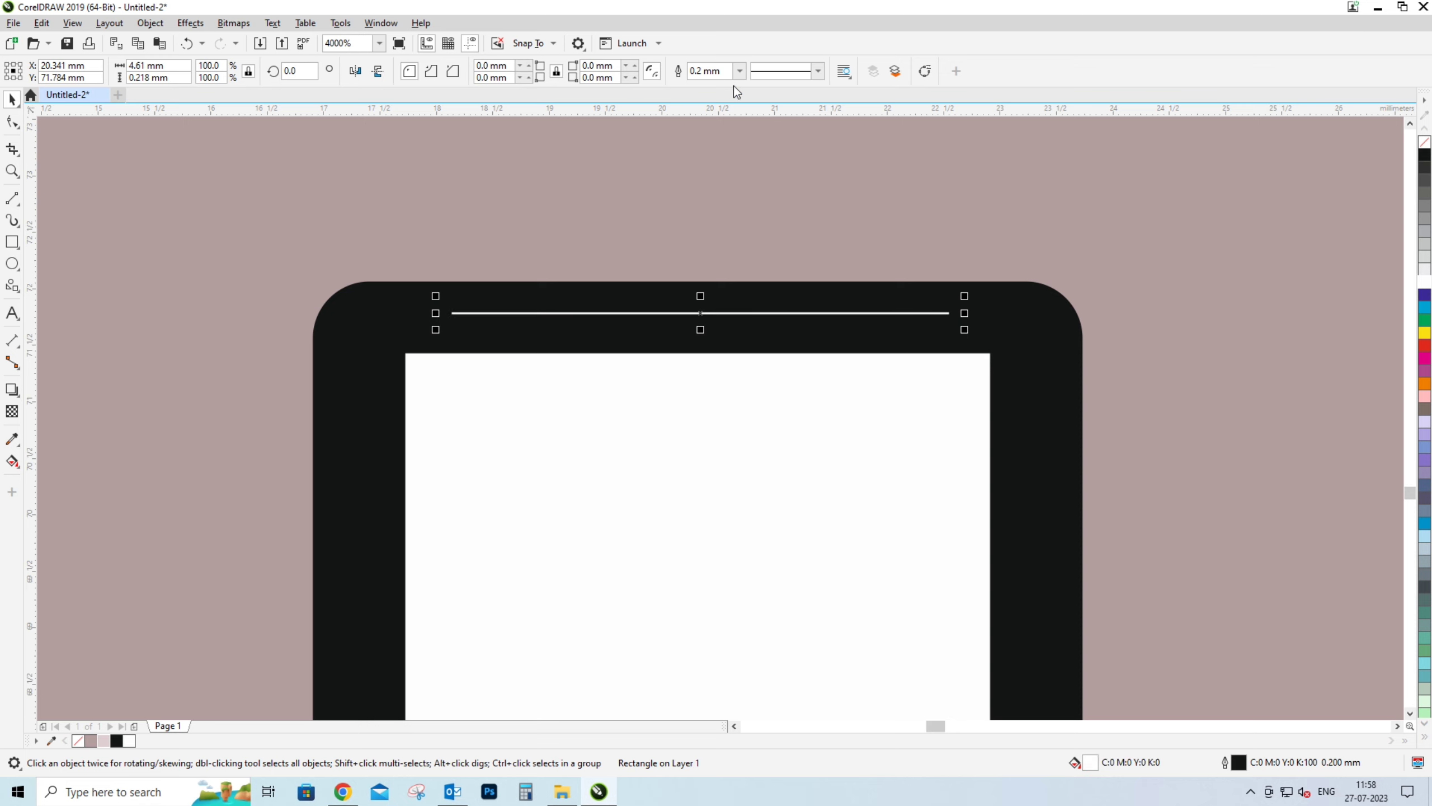
click(739, 70)
click(718, 99)
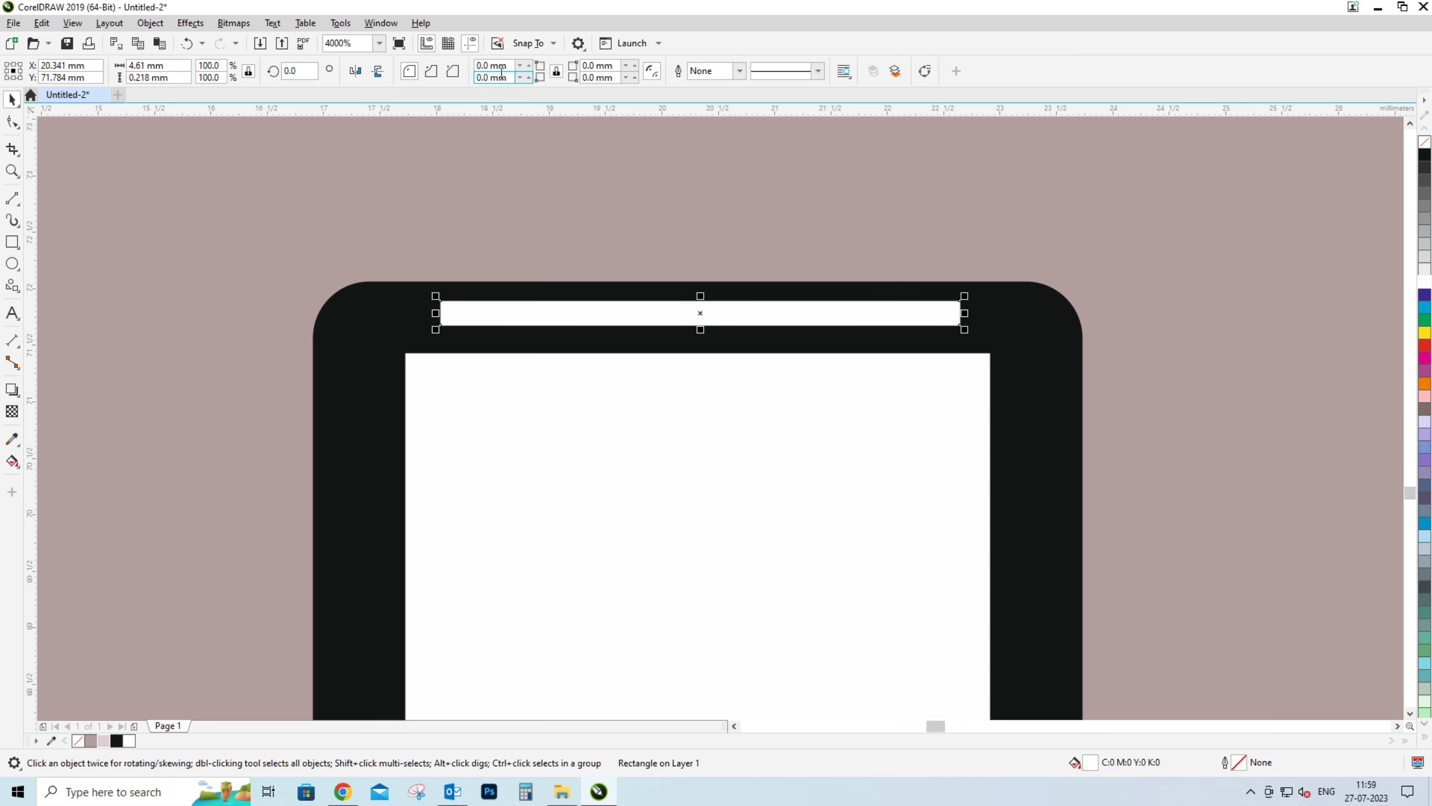
text(2)
key(Return)
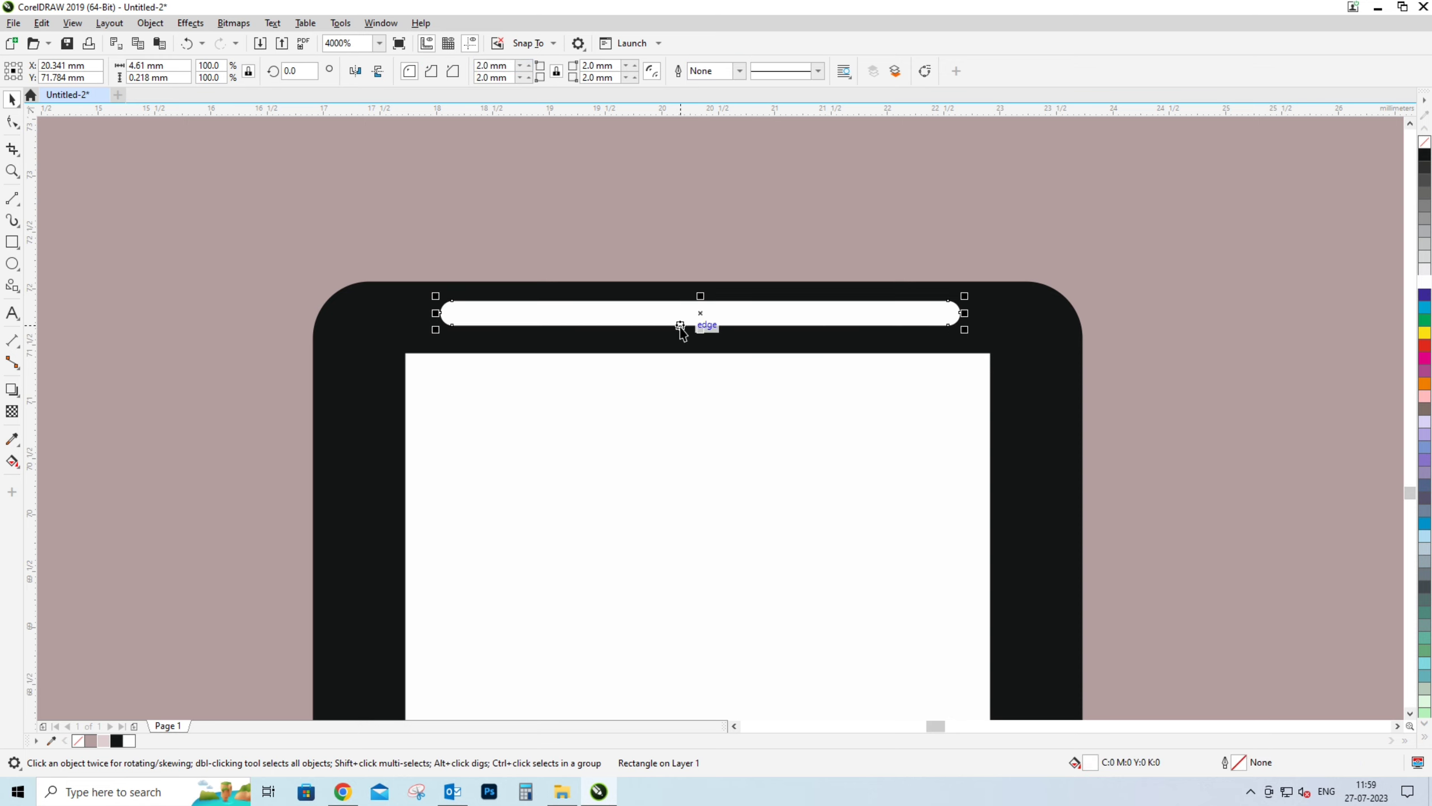
Centre the speaker bar horizontally on the phone body and move the phone up to the left
shift+click(1018, 330)
key(c)
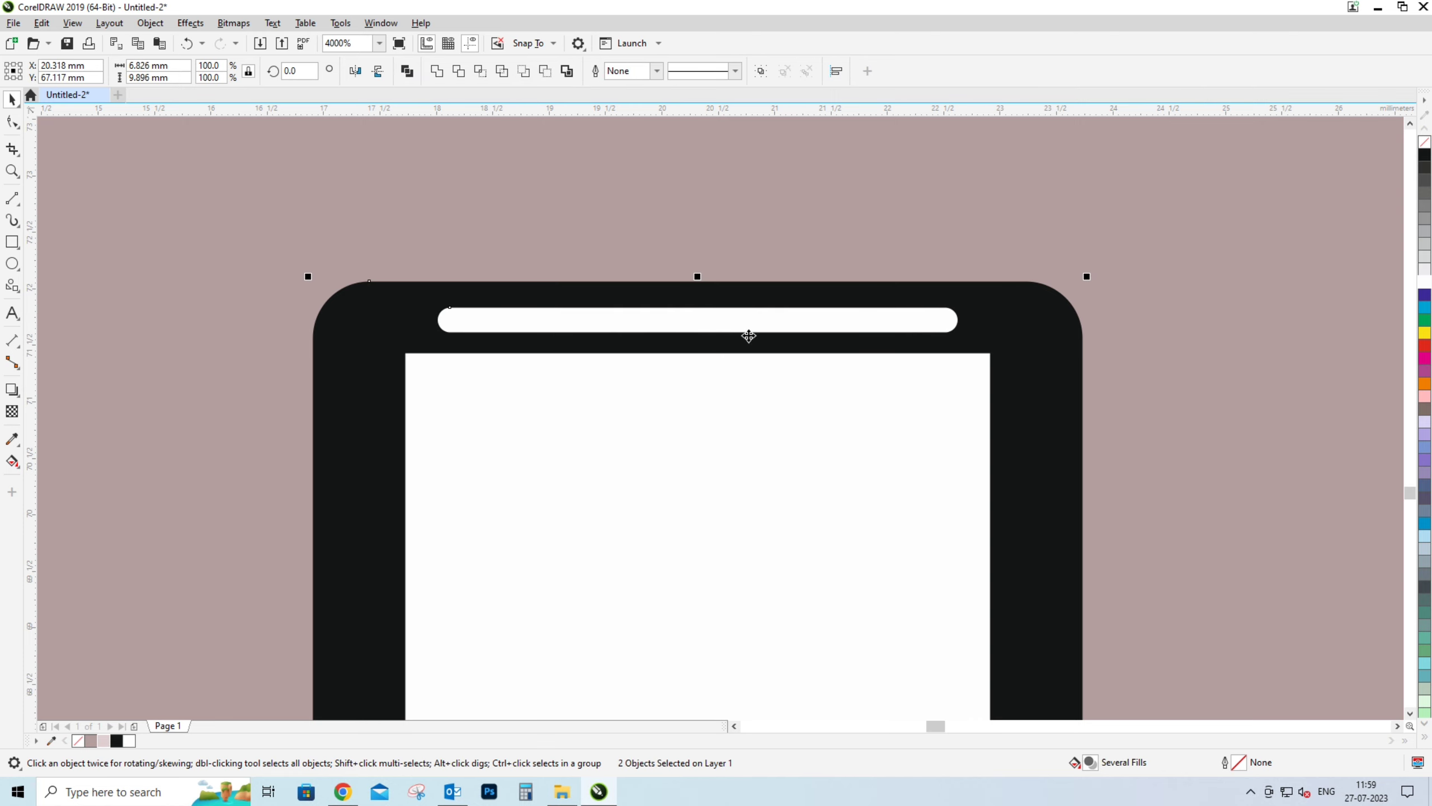
scroll(670, 328, down, 2)
scroll(665, 398, down, 1)
drag(499, 320, 780, 569)
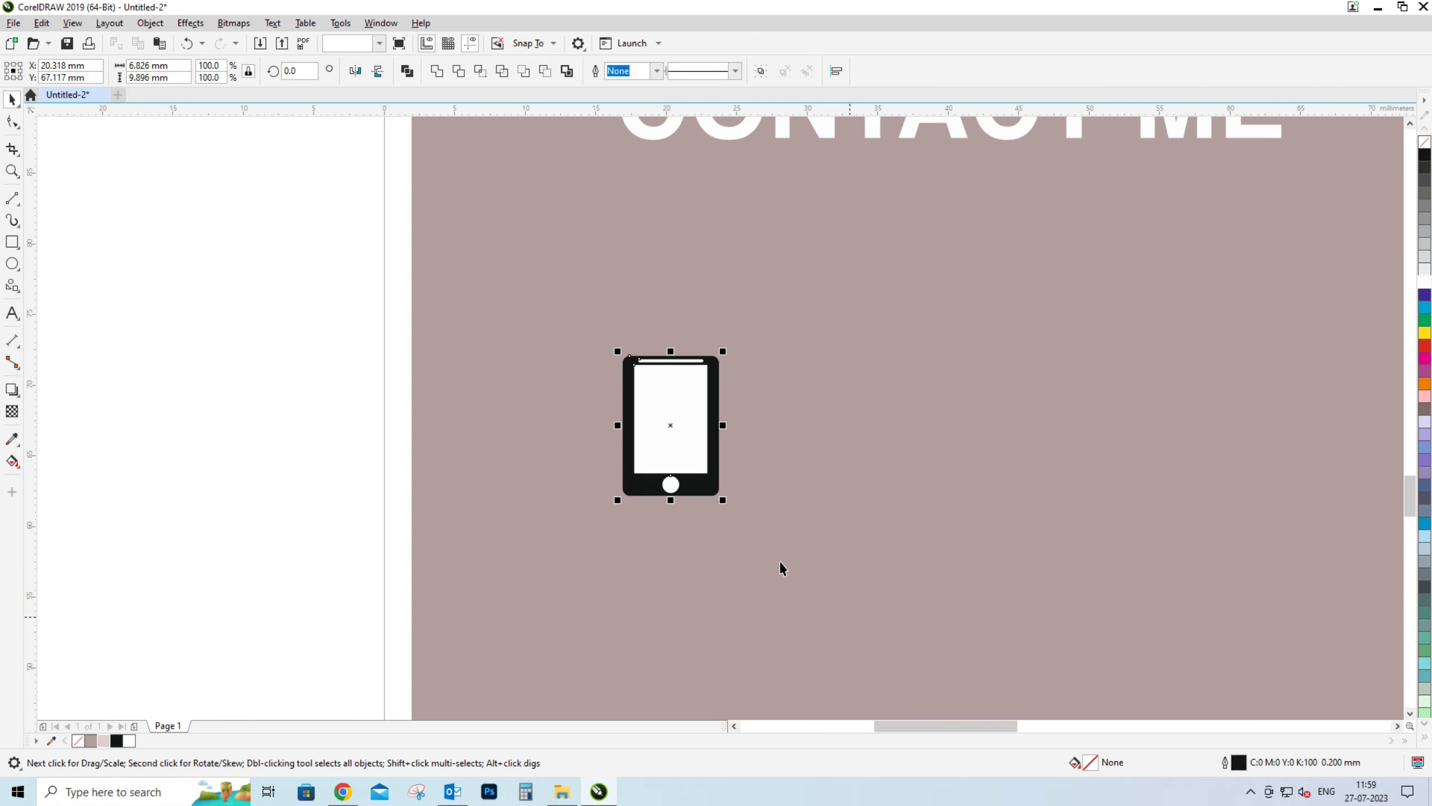
drag(664, 423, 563, 316)
scroll(437, 397, down, 1)
click(437, 396)
Nudge the phone right and fill its screen with the mauve sampled from the background
scroll(631, 368, up, 1)
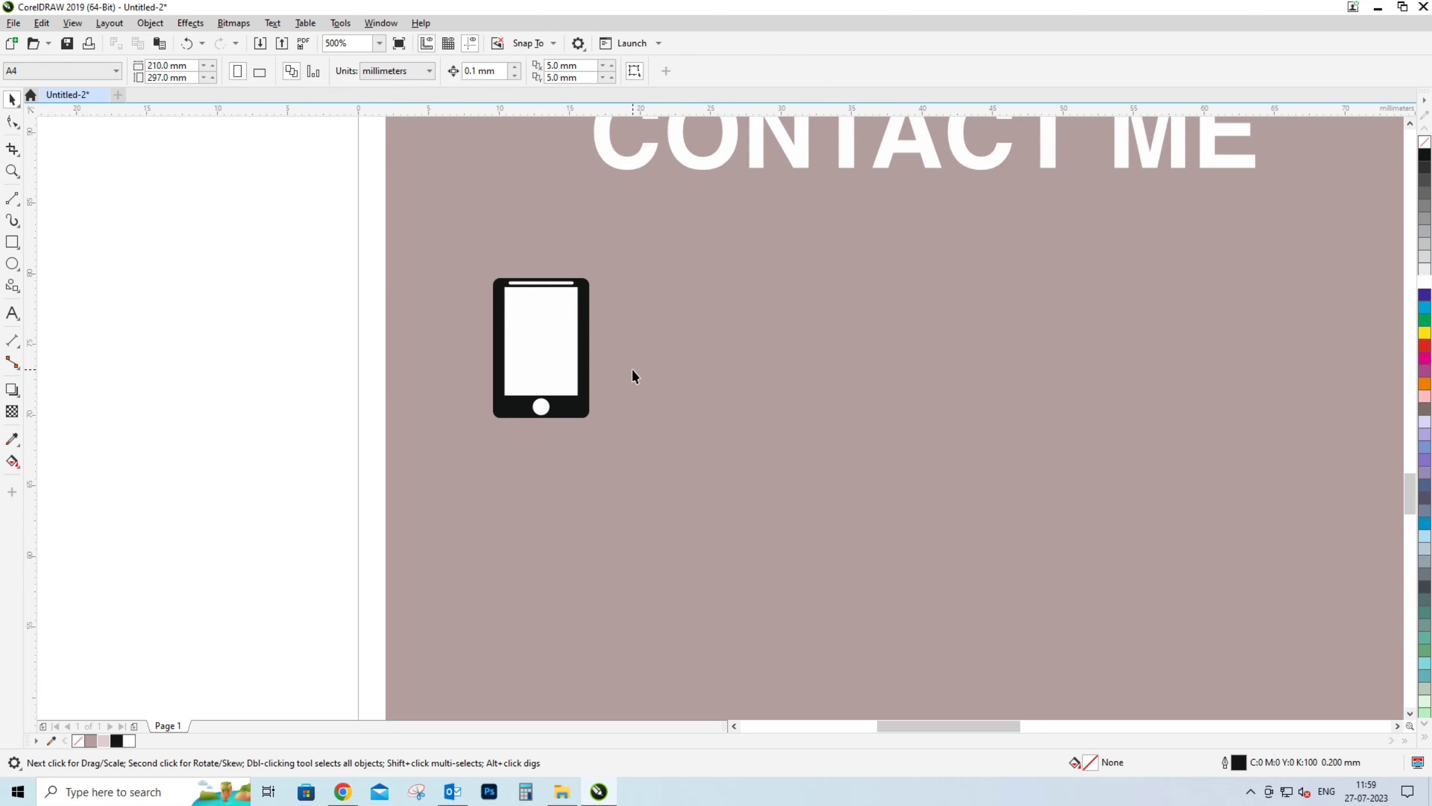
scroll(521, 405, down, 1)
scroll(374, 391, up, 1)
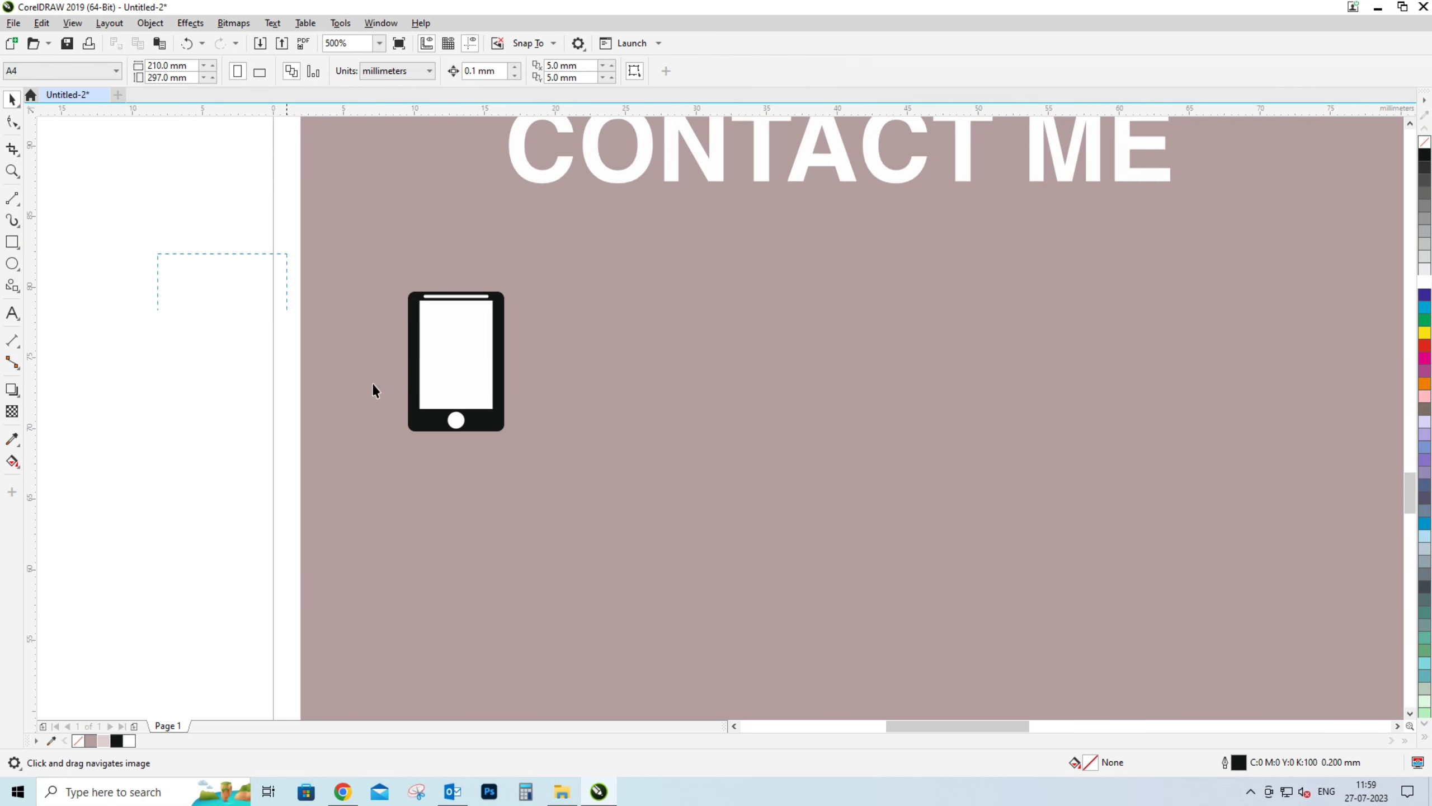
drag(159, 257, 558, 522)
drag(451, 390, 494, 390)
click(492, 384)
scroll(488, 350, up, 1)
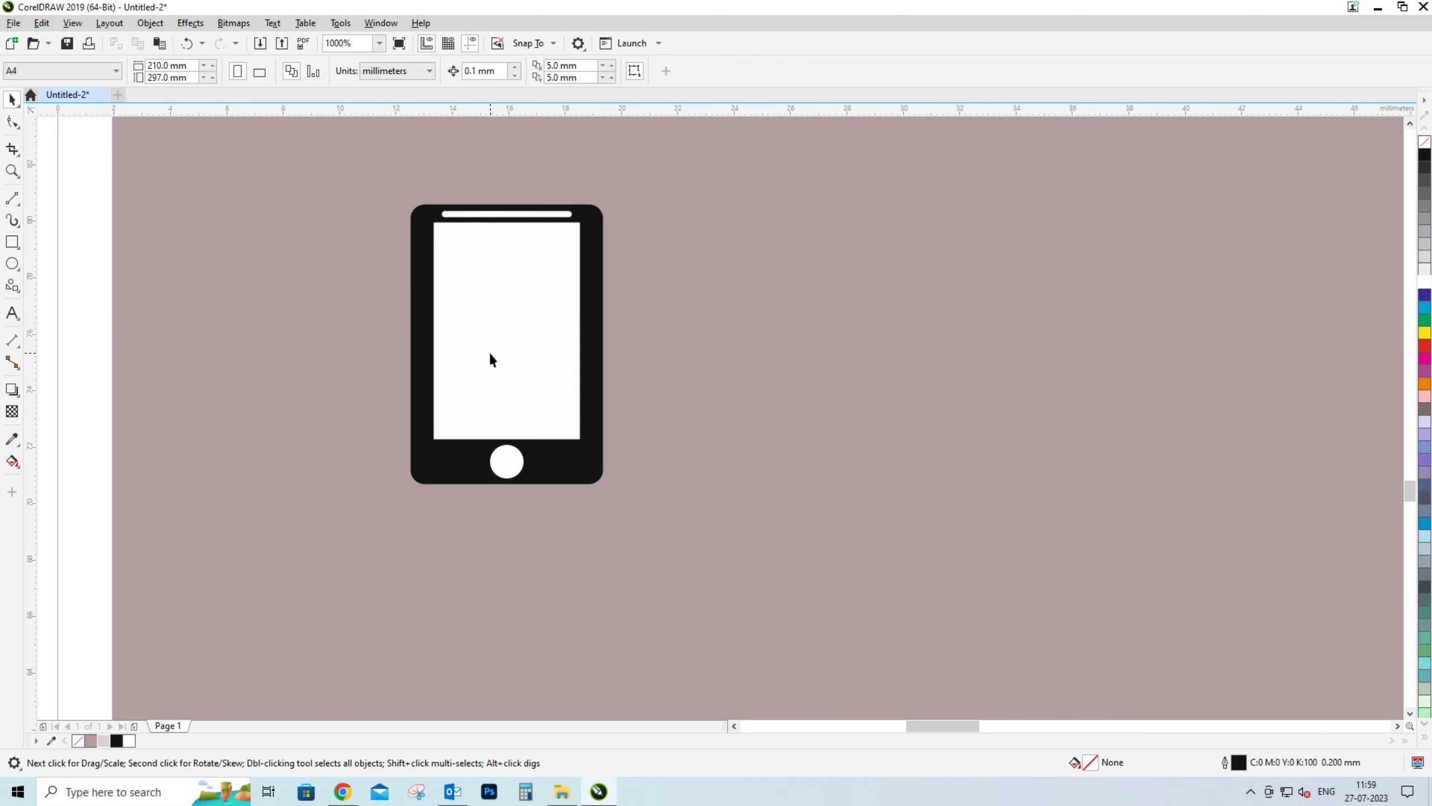
click(12, 439)
click(282, 406)
click(458, 378)
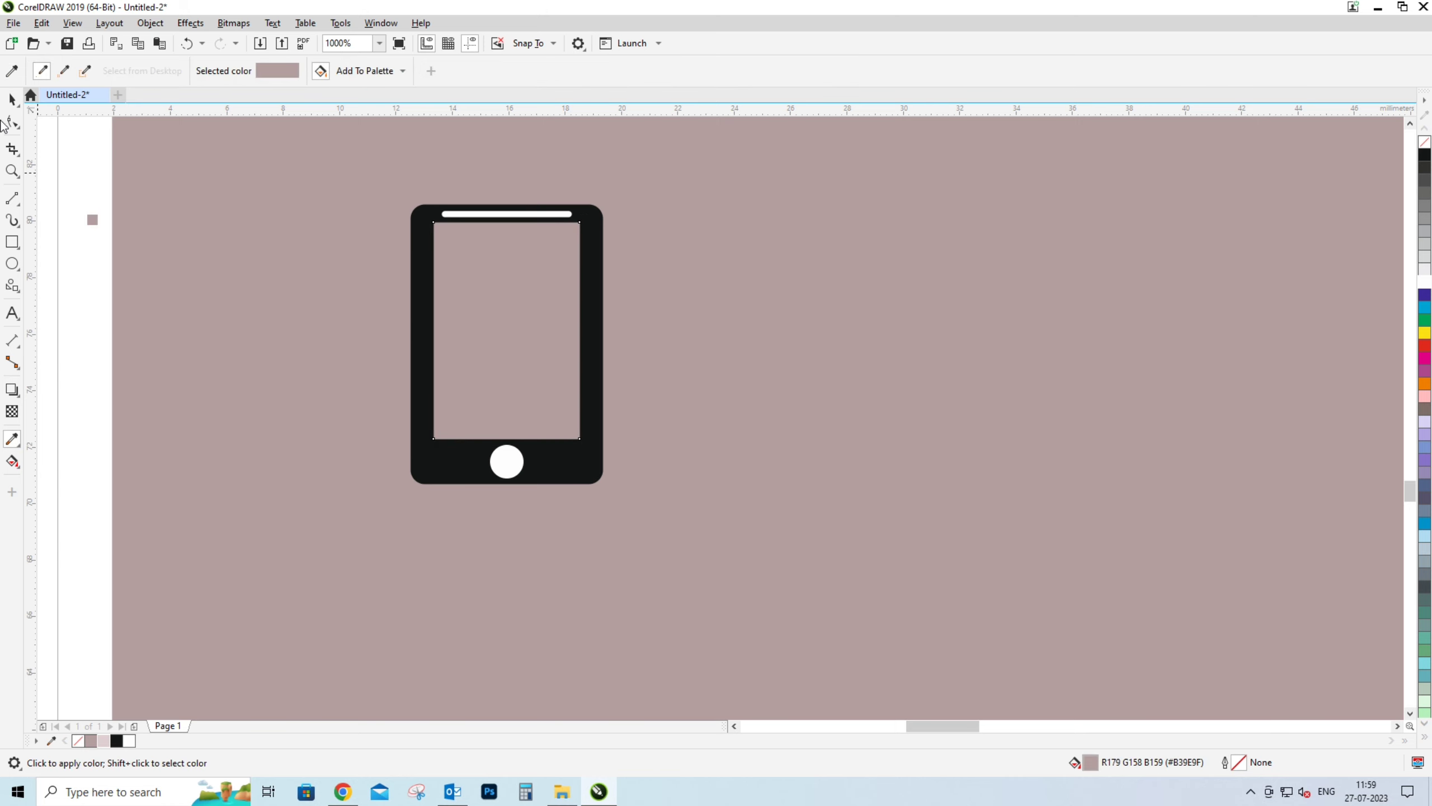
click(11, 100)
scroll(555, 535, down, 1)
click(662, 556)
Group the four phone parts and move the group below CONTACT ME
scroll(527, 344, up, 1)
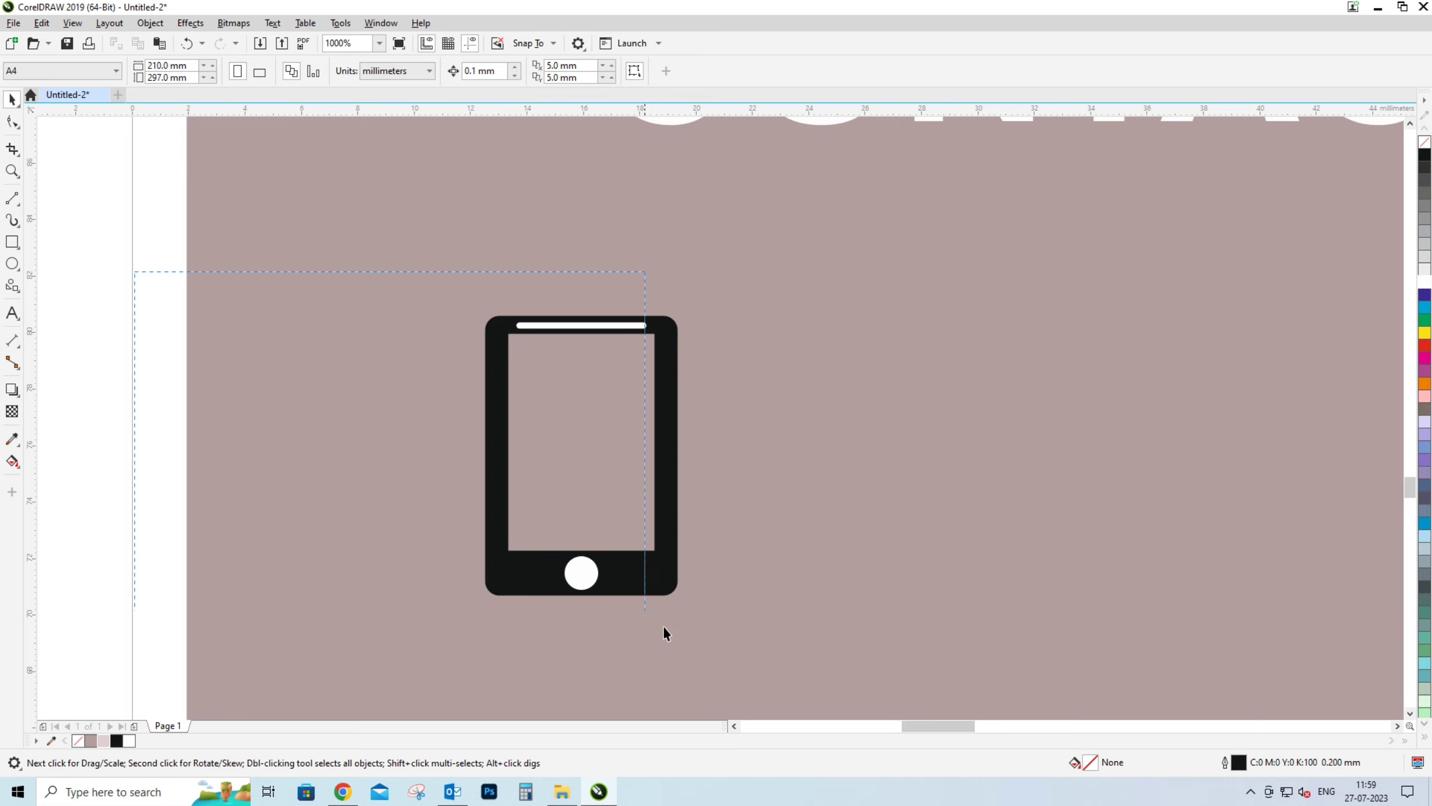
drag(664, 627, 738, 755)
key(ctrl+g)
scroll(604, 440, down, 1)
scroll(564, 406, down, 1)
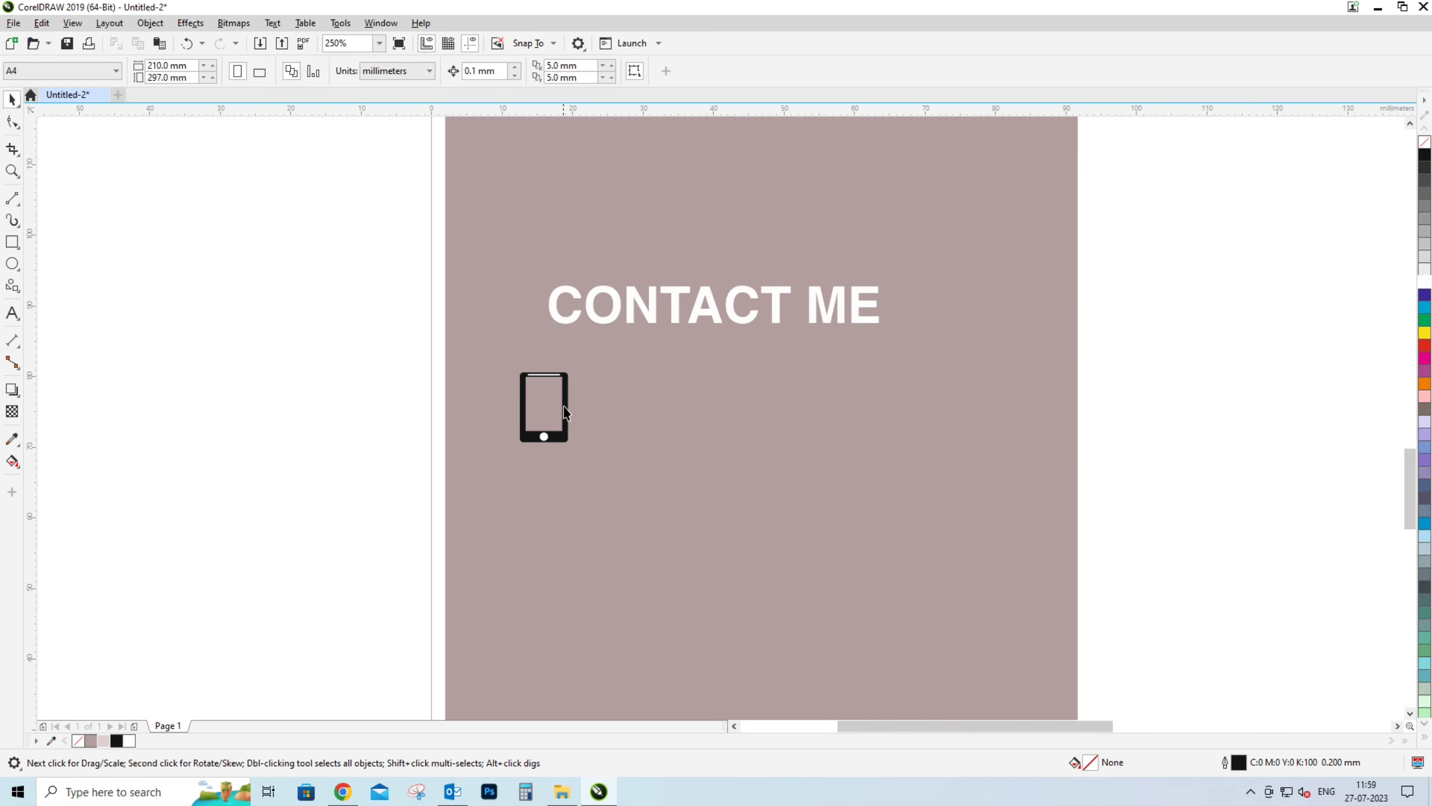
scroll(564, 407, up, 1)
drag(536, 403, 584, 389)
shift+click(562, 243)
key(l)
click(99, 321)
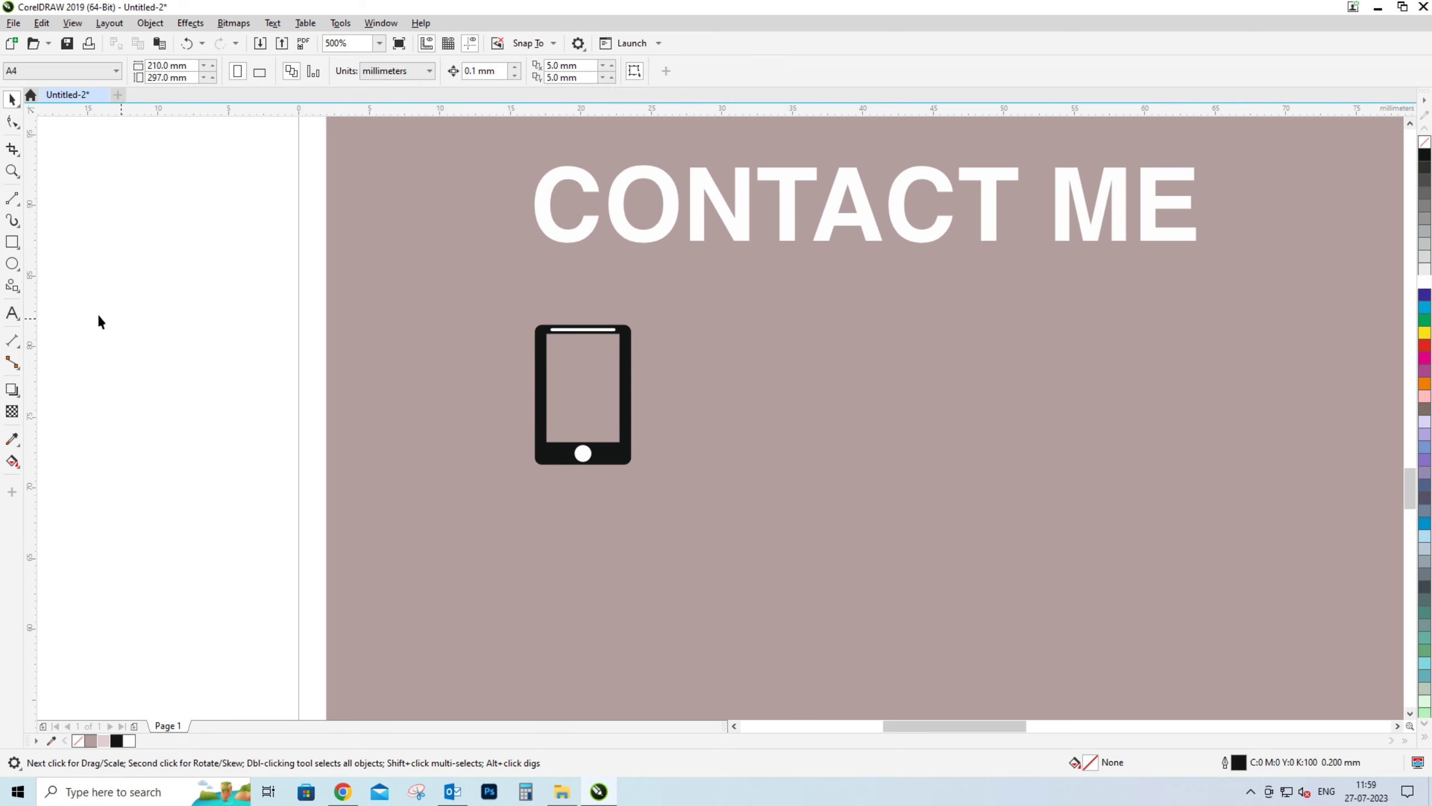
click(12, 313)
click(780, 445)
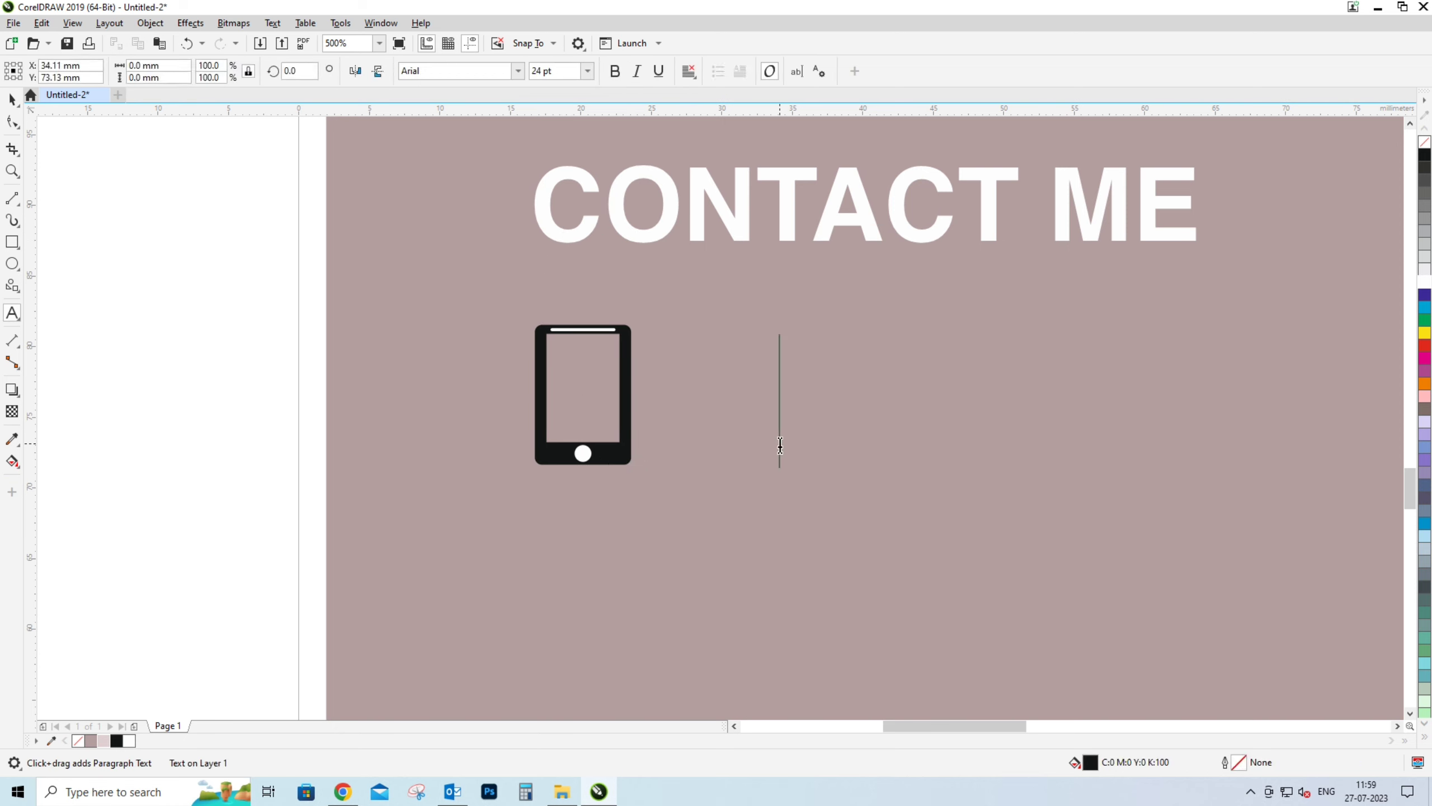
text(123-456)
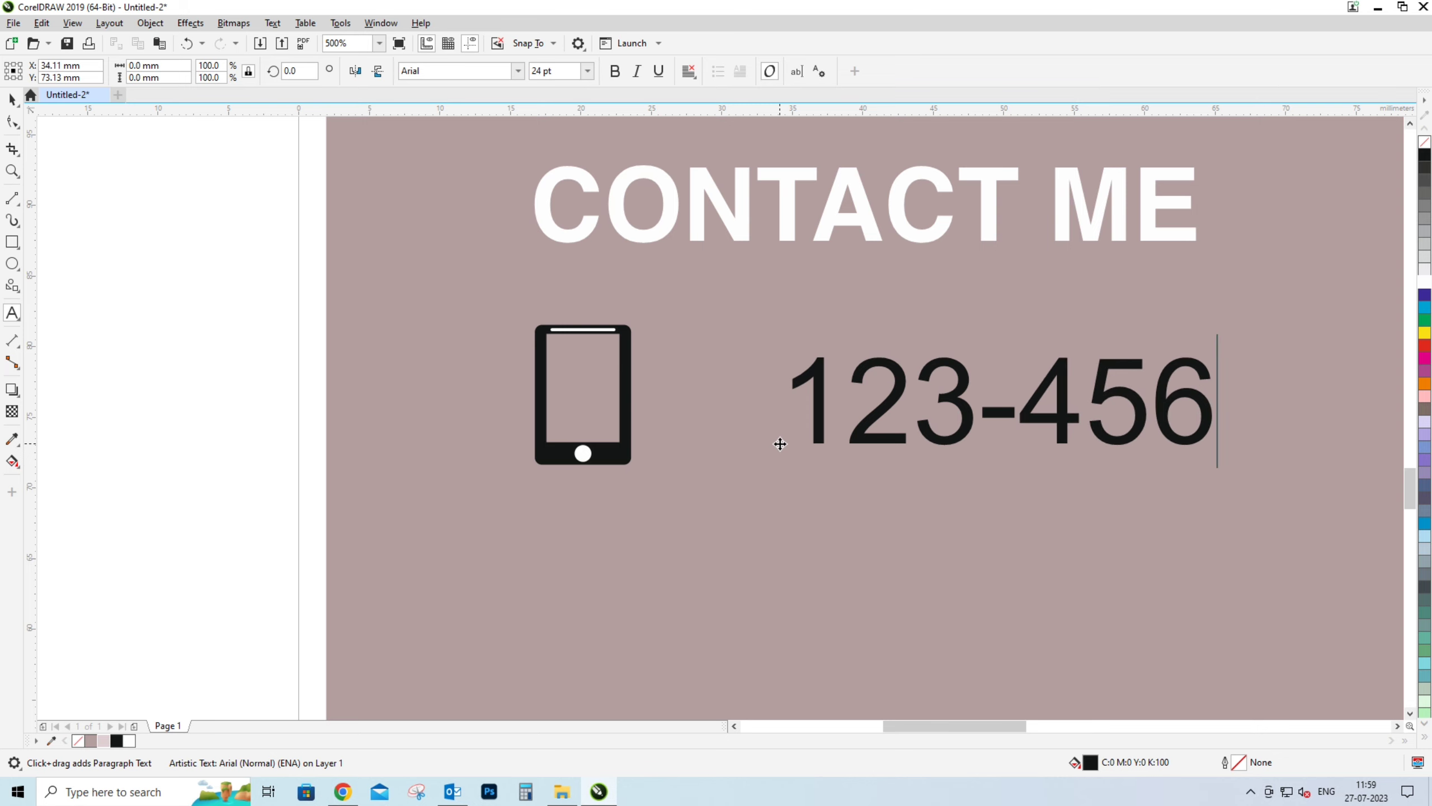
text(-79)
key(BackSpace)
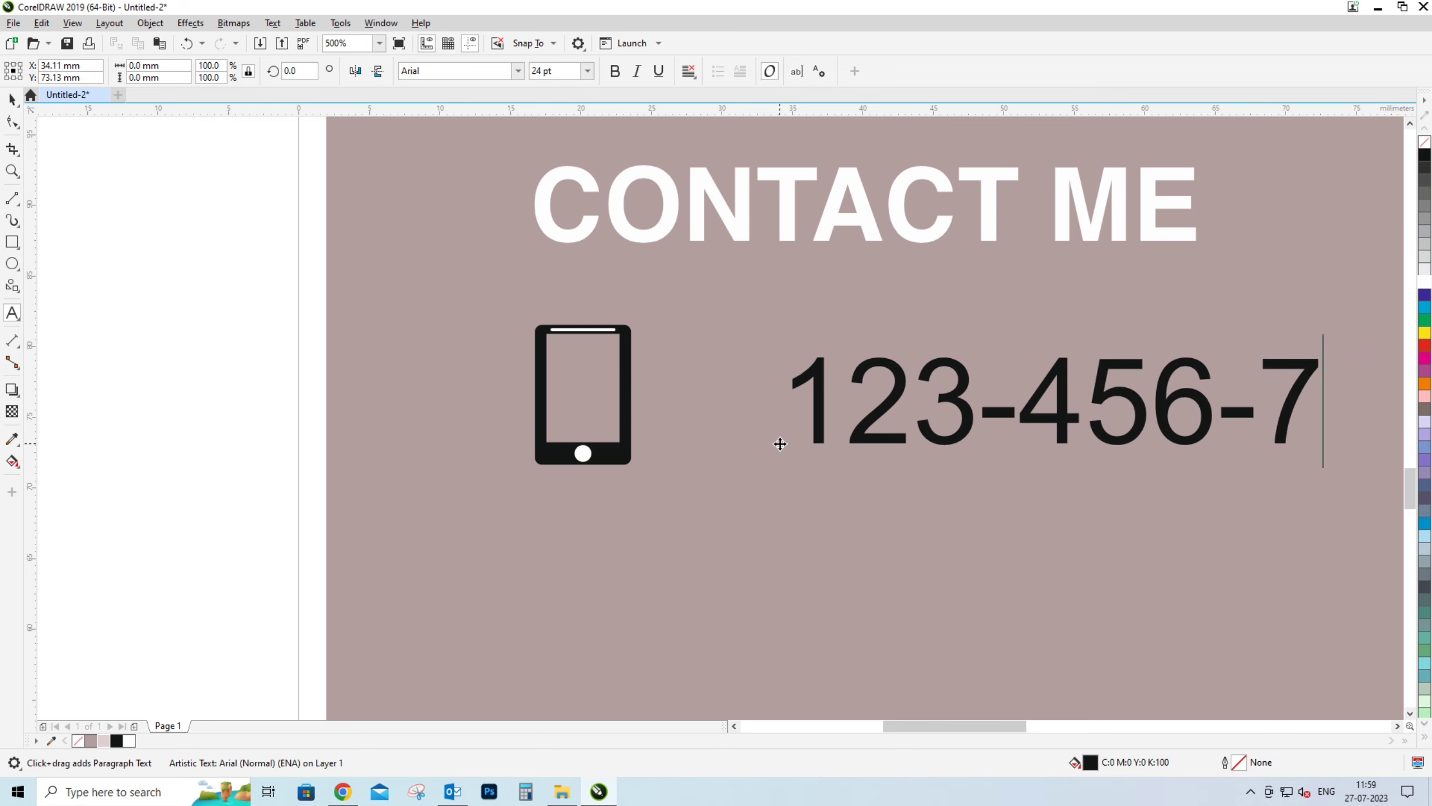
text(890)
key(ctrl+space)
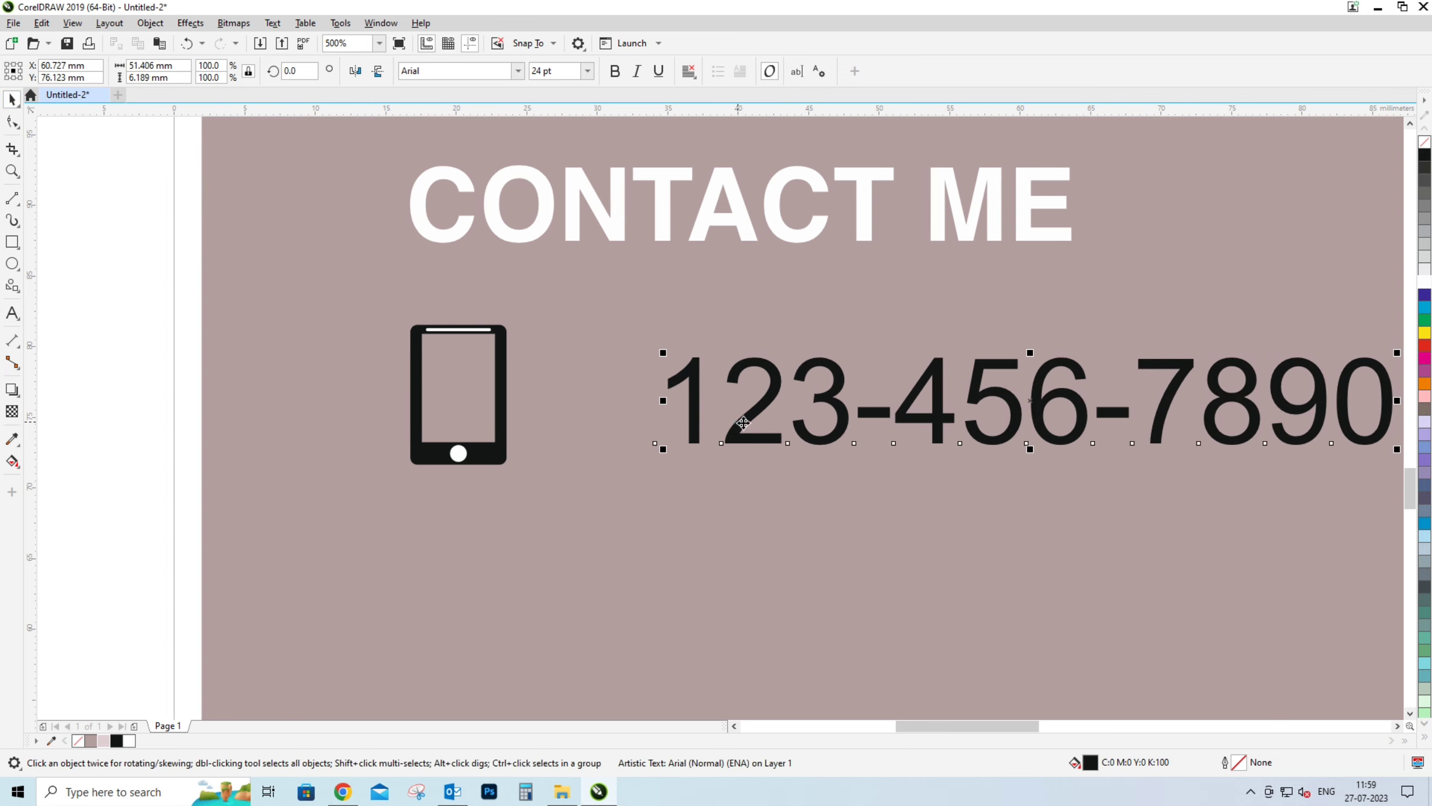
drag(742, 428, 627, 420)
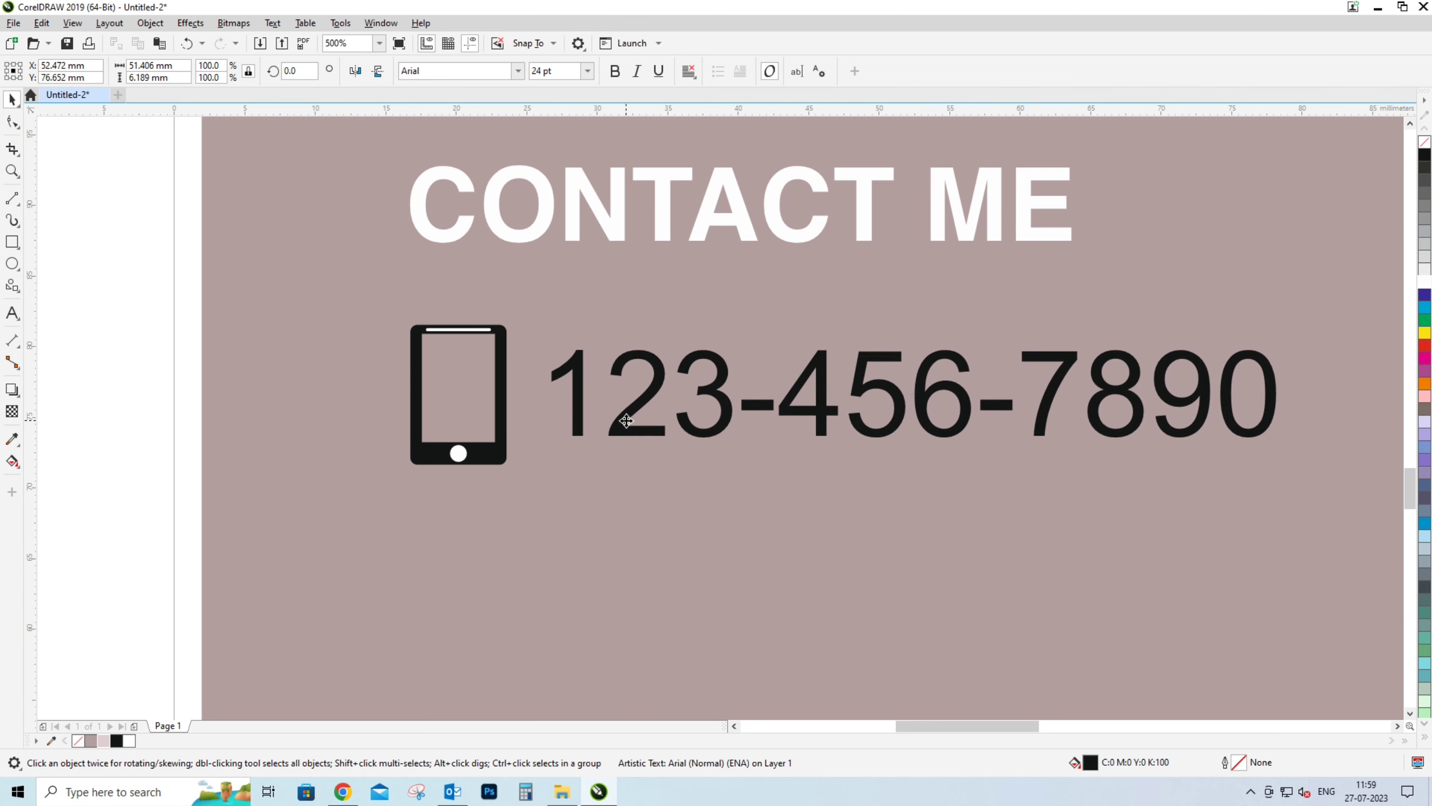
Style the phone number as white Franklin Gothic Book at 20 pt
click(517, 71)
scroll(497, 273, down, 5)
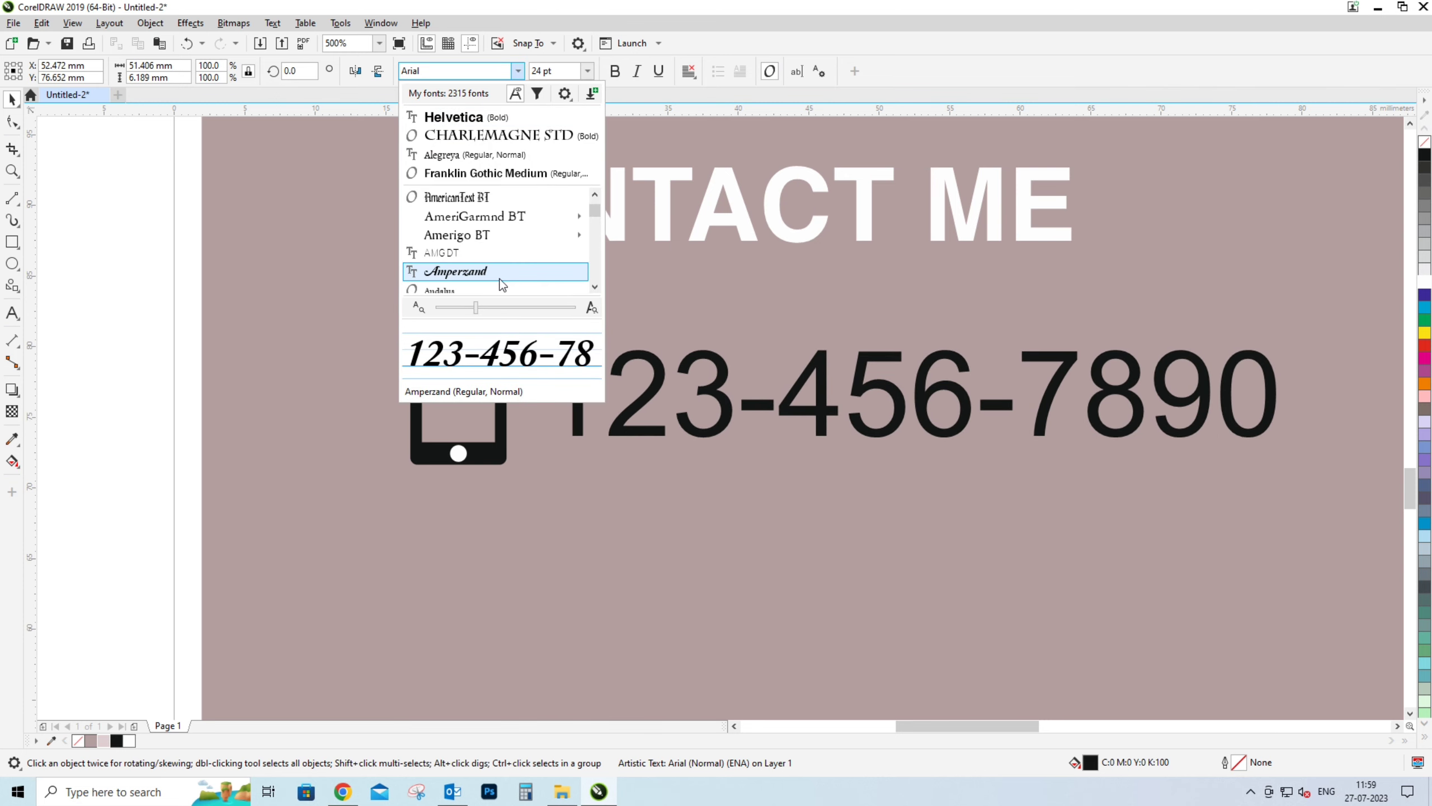
scroll(500, 282, down, 10)
click(710, 274)
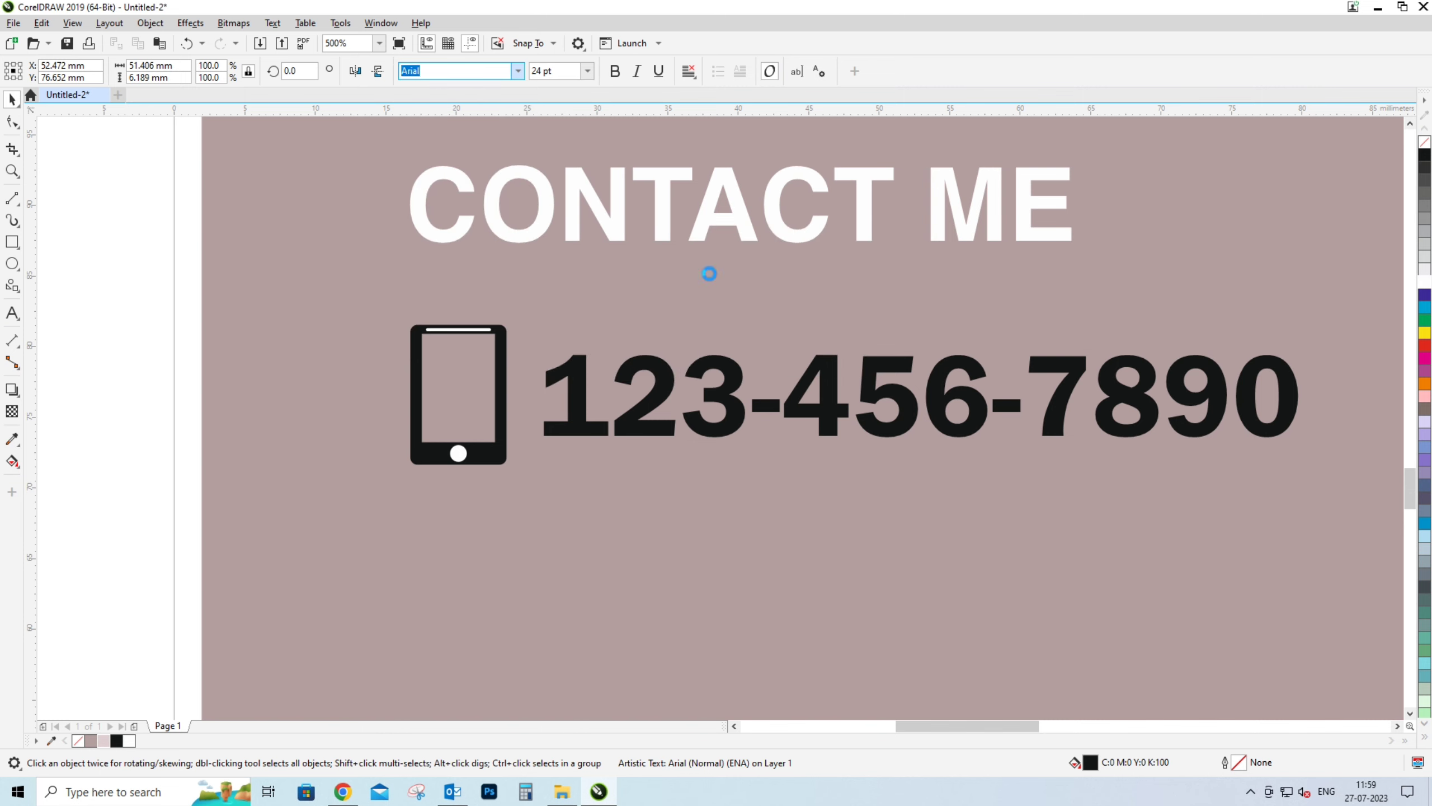
scroll(766, 395, down, 2)
text(Franklin Gothic Book)
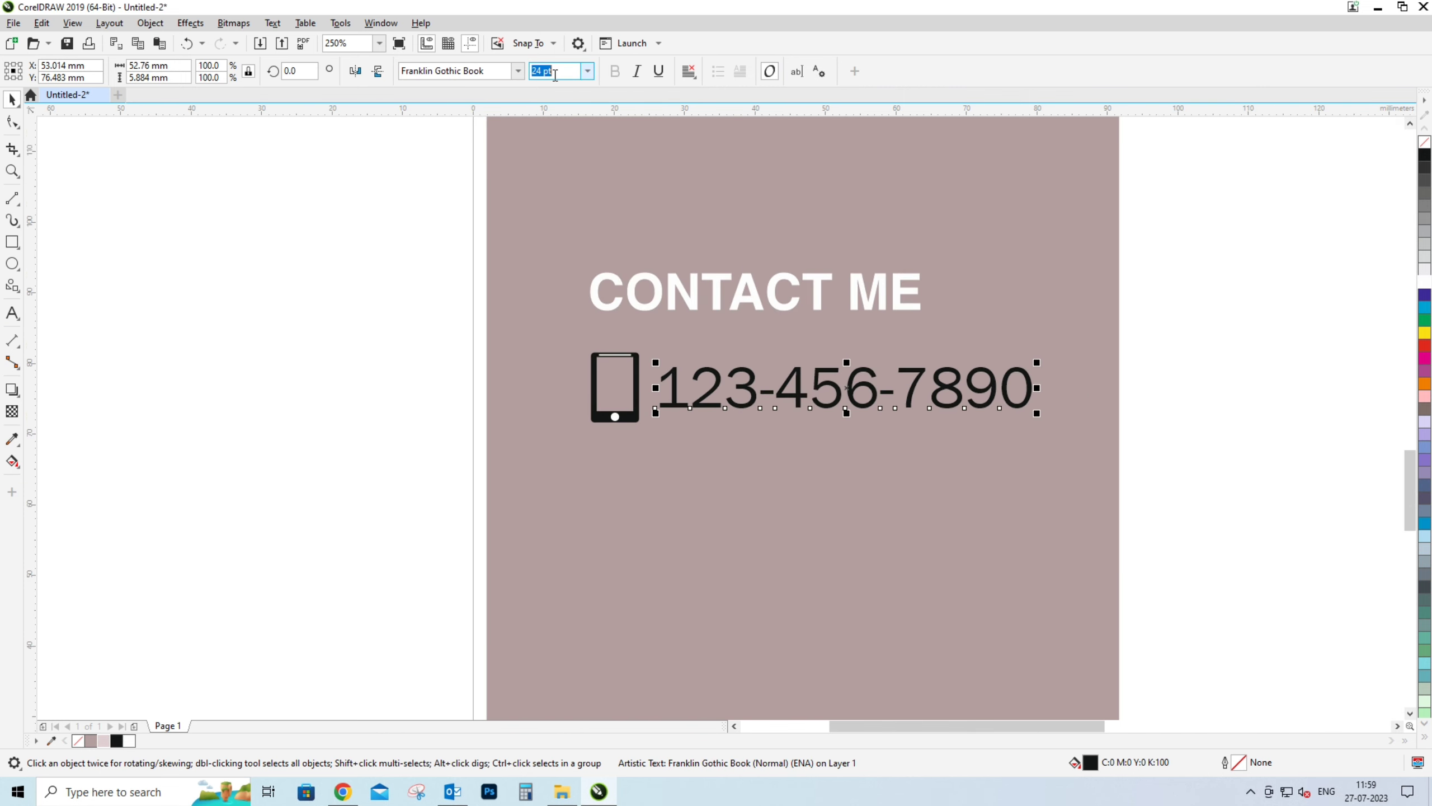
text(20)
key(Return)
scroll(637, 399, up, 2)
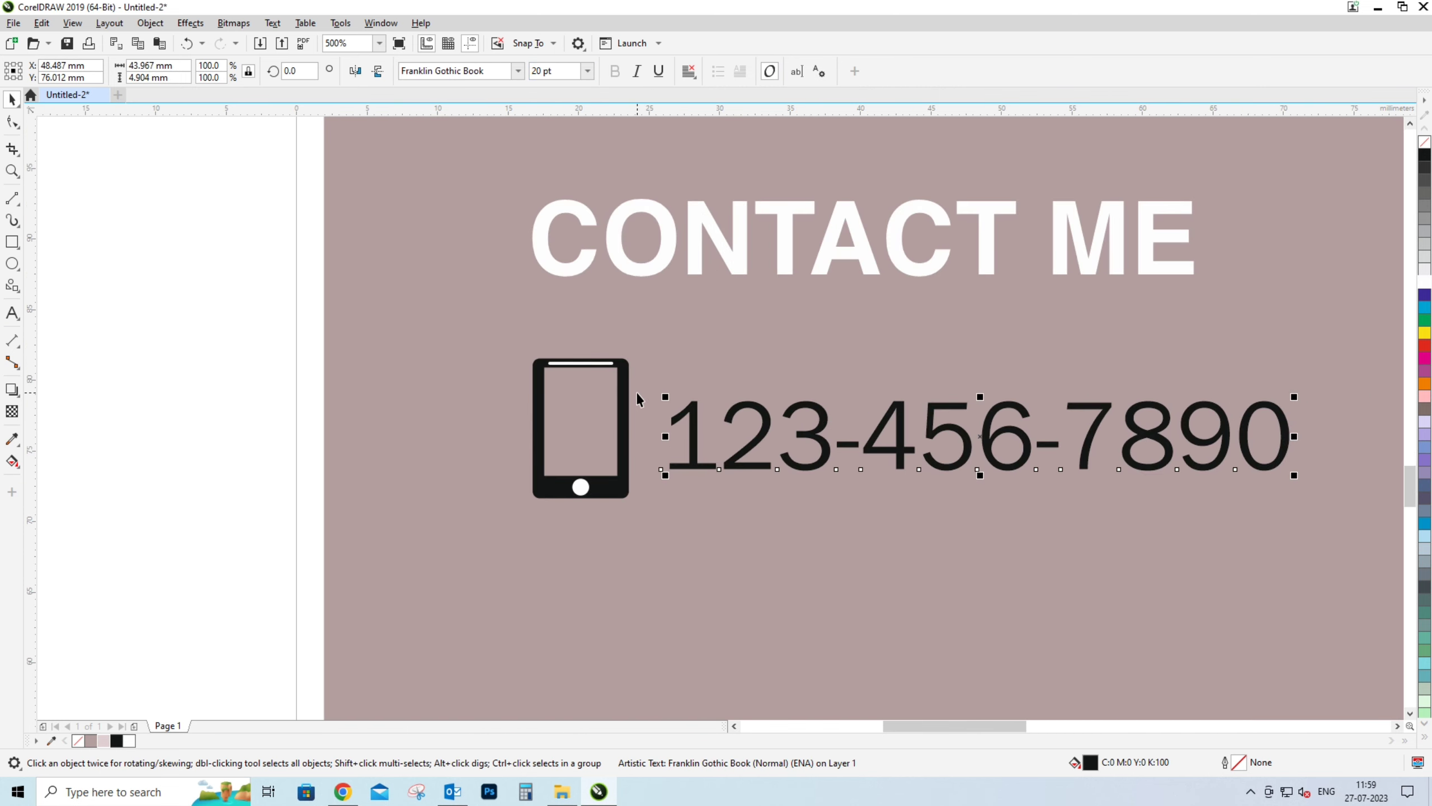
click(265, 377)
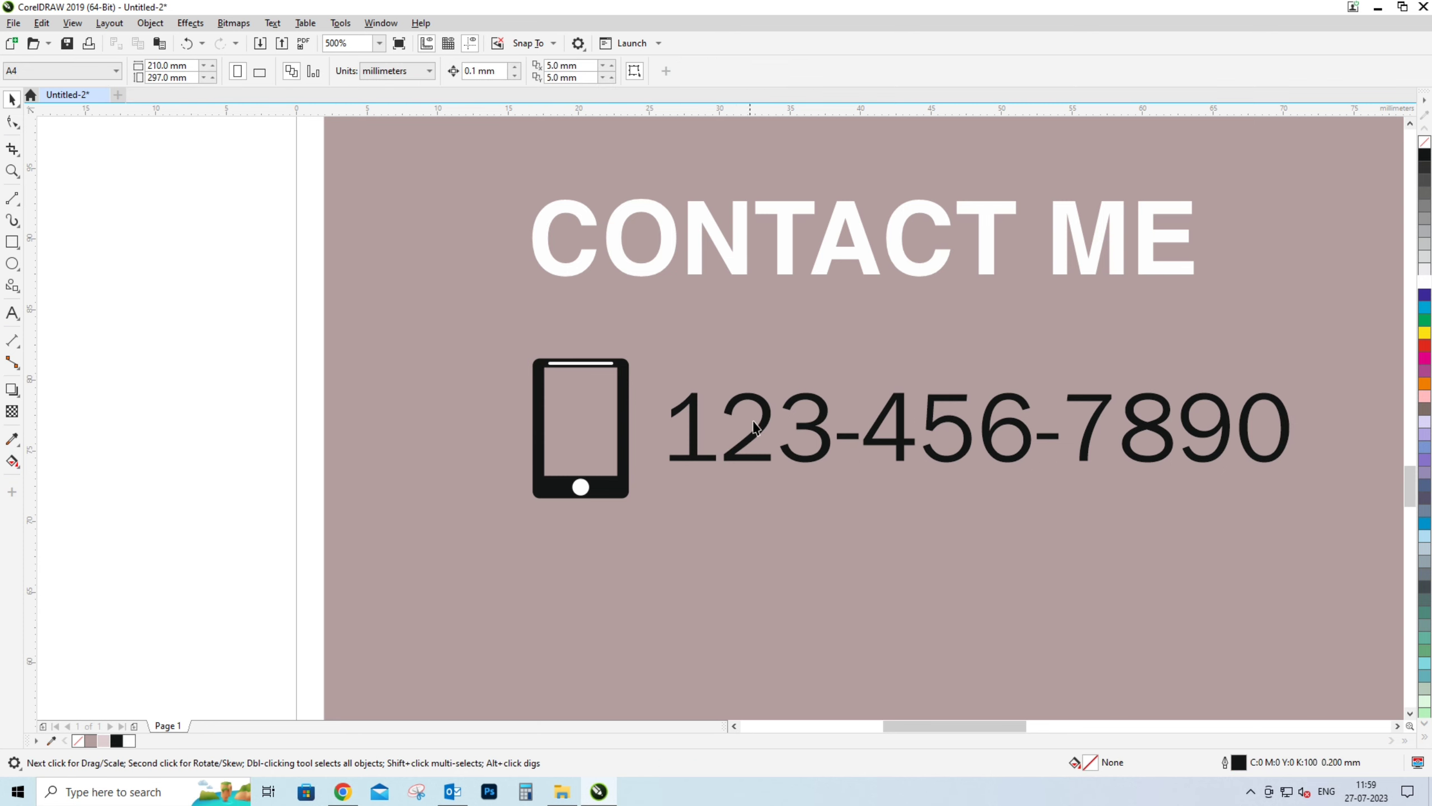
click(770, 413)
click(1425, 282)
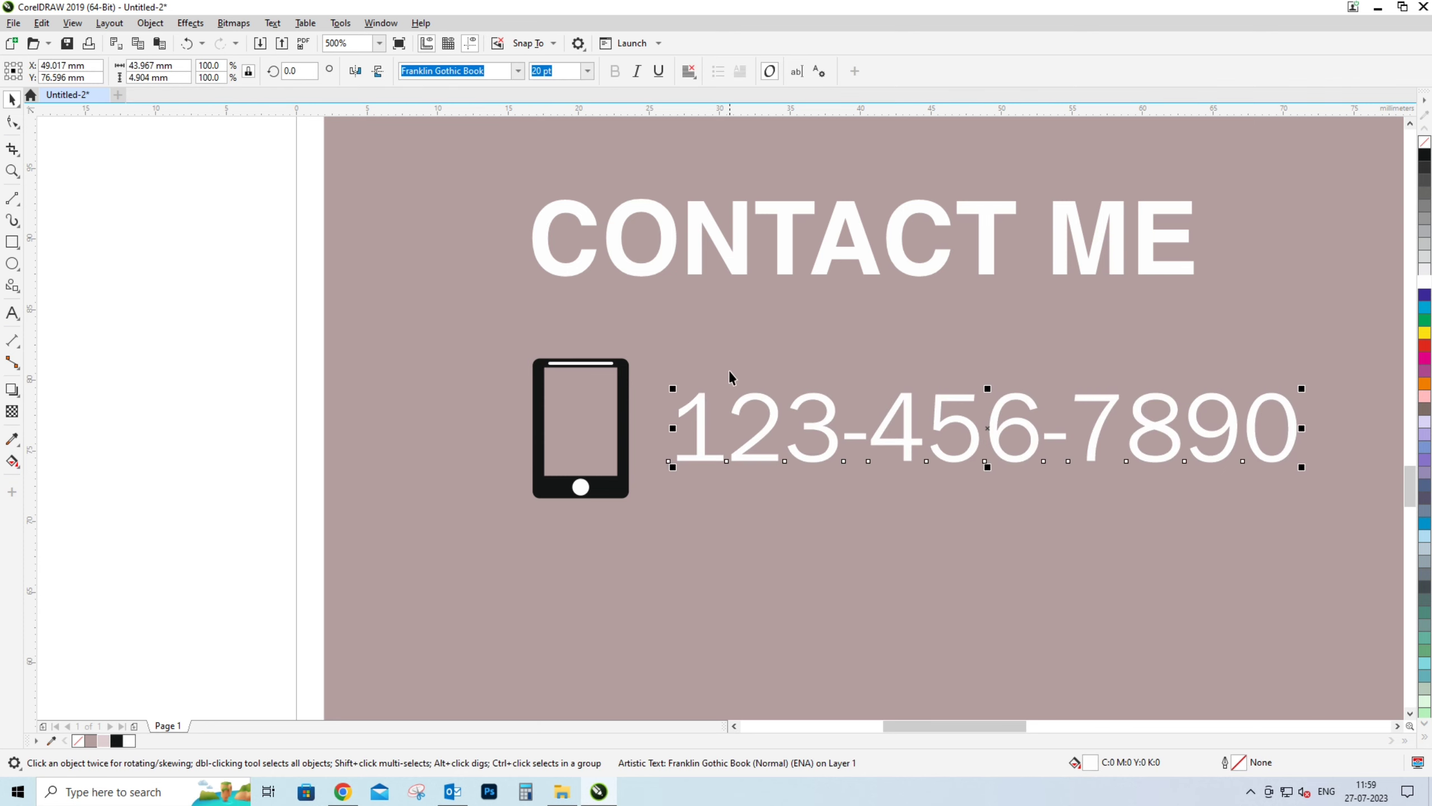
scroll(473, 372, down, 2)
click(472, 373)
scroll(709, 410, up, 2)
click(657, 392)
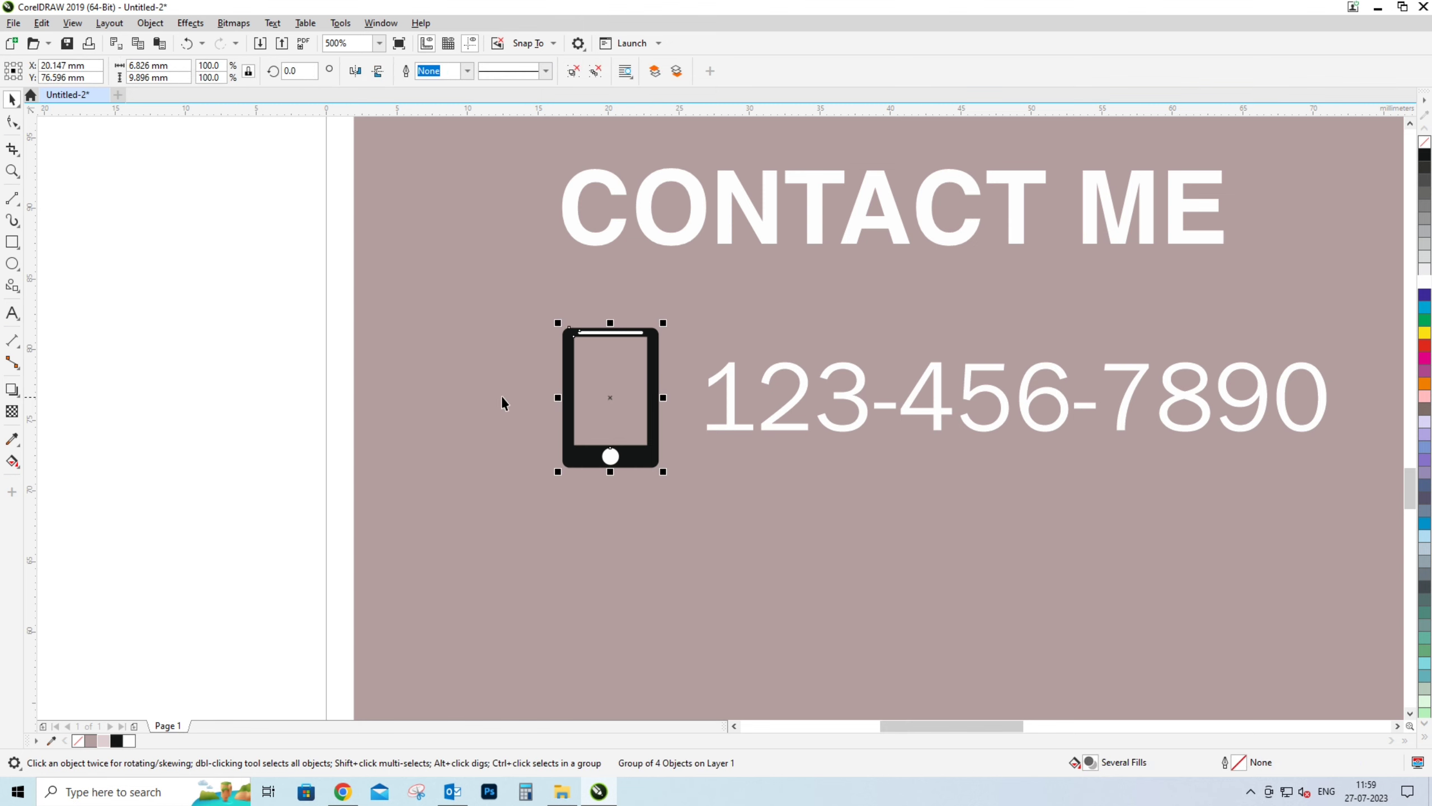
click(560, 422)
click(566, 427)
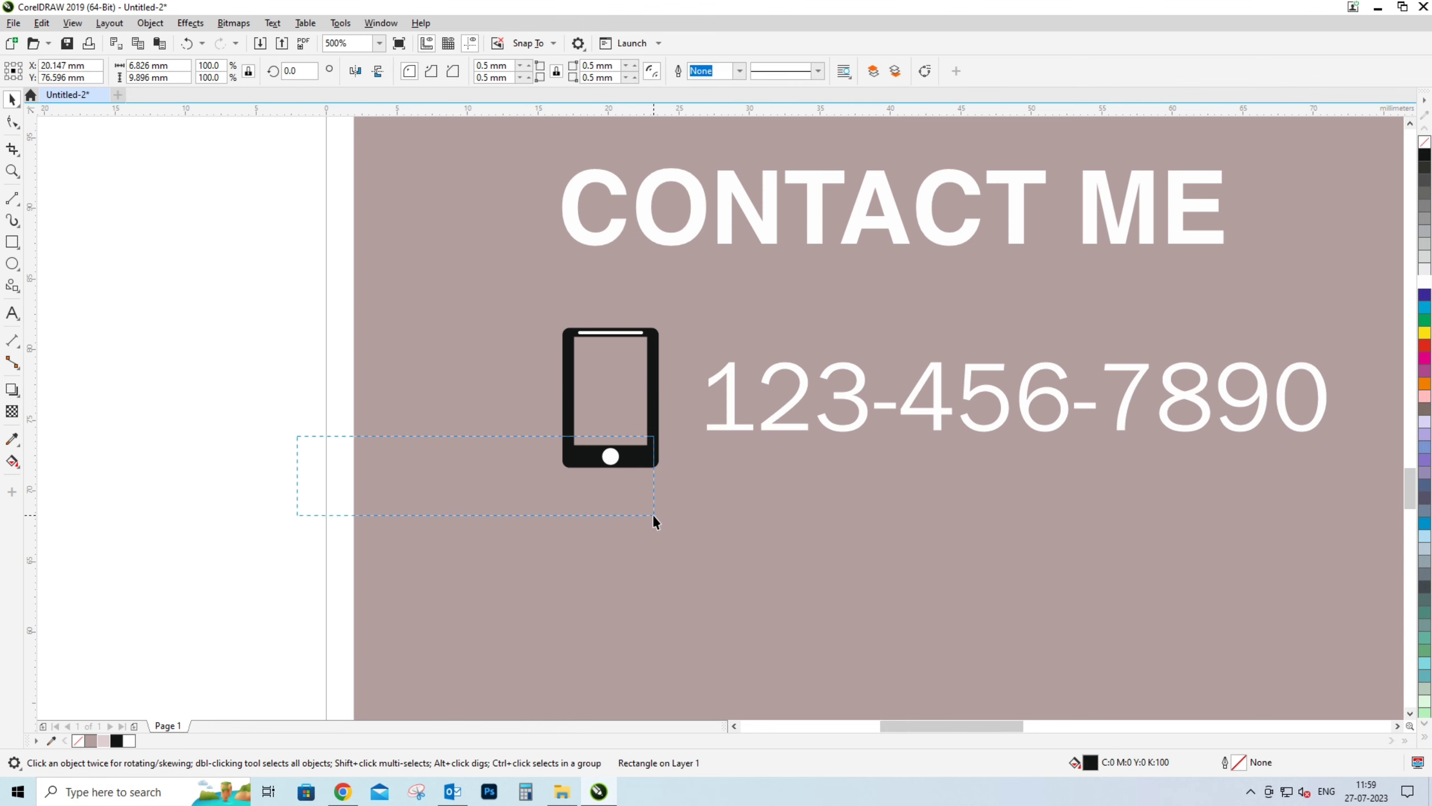
drag(652, 515, 654, 516)
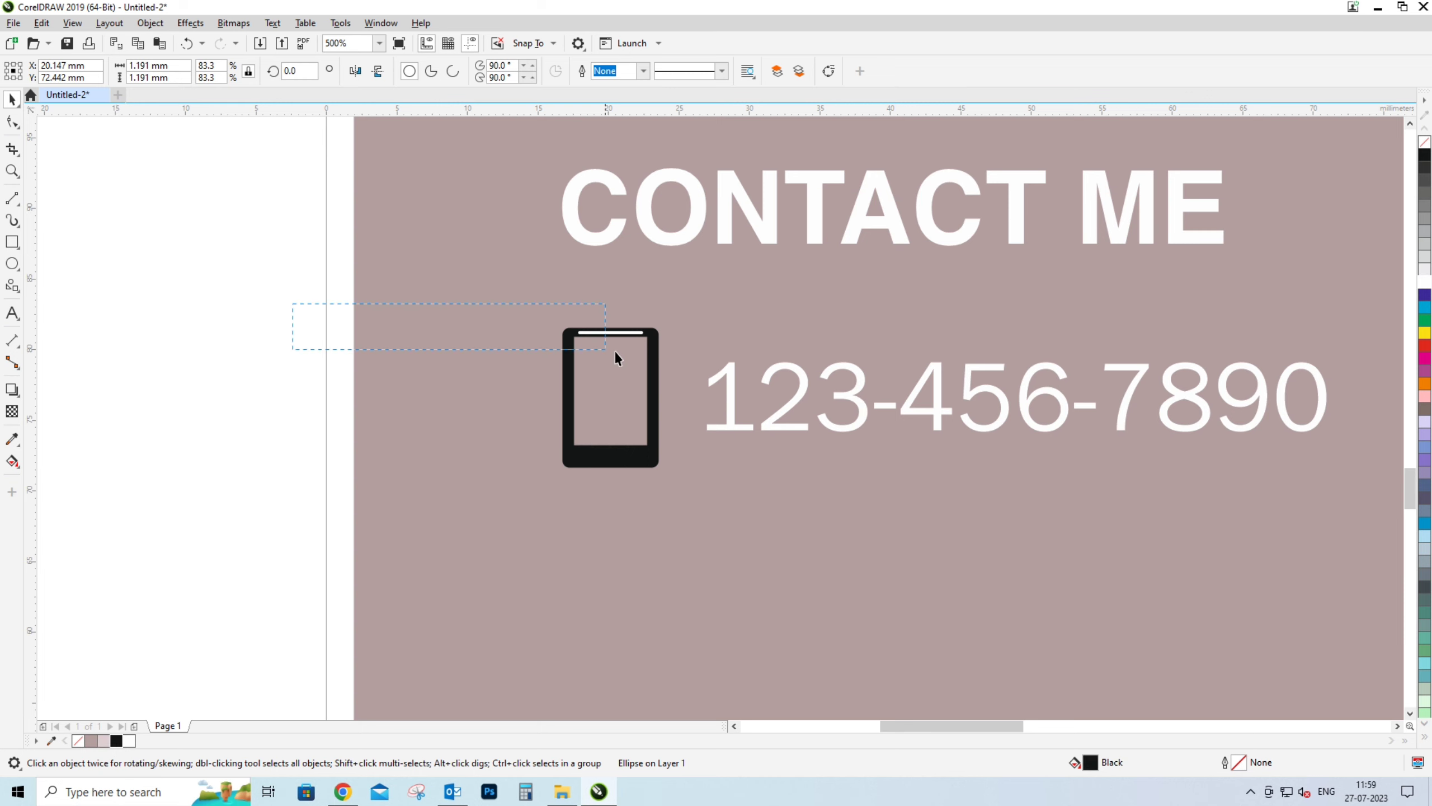
drag(649, 357, 649, 358)
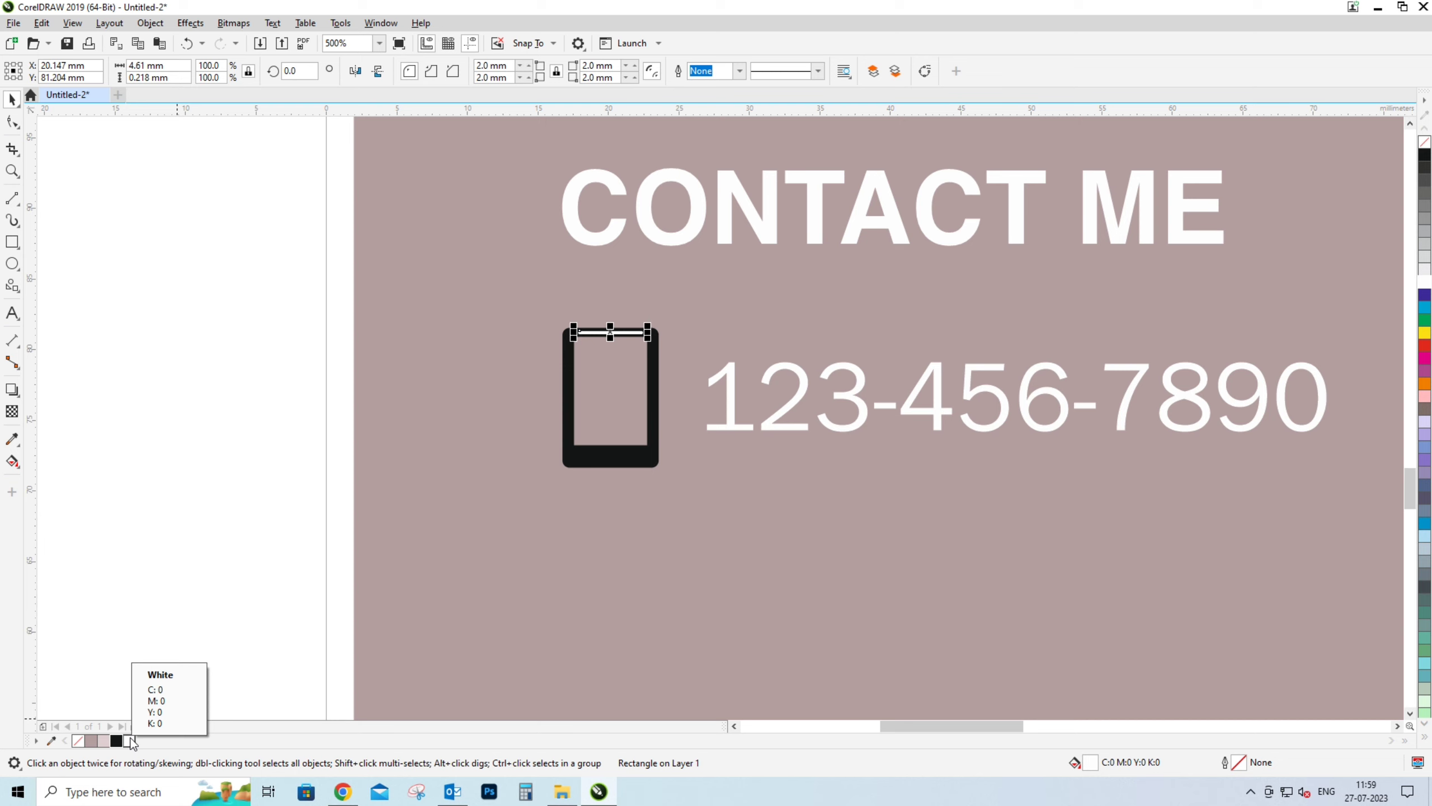
key(Delete)
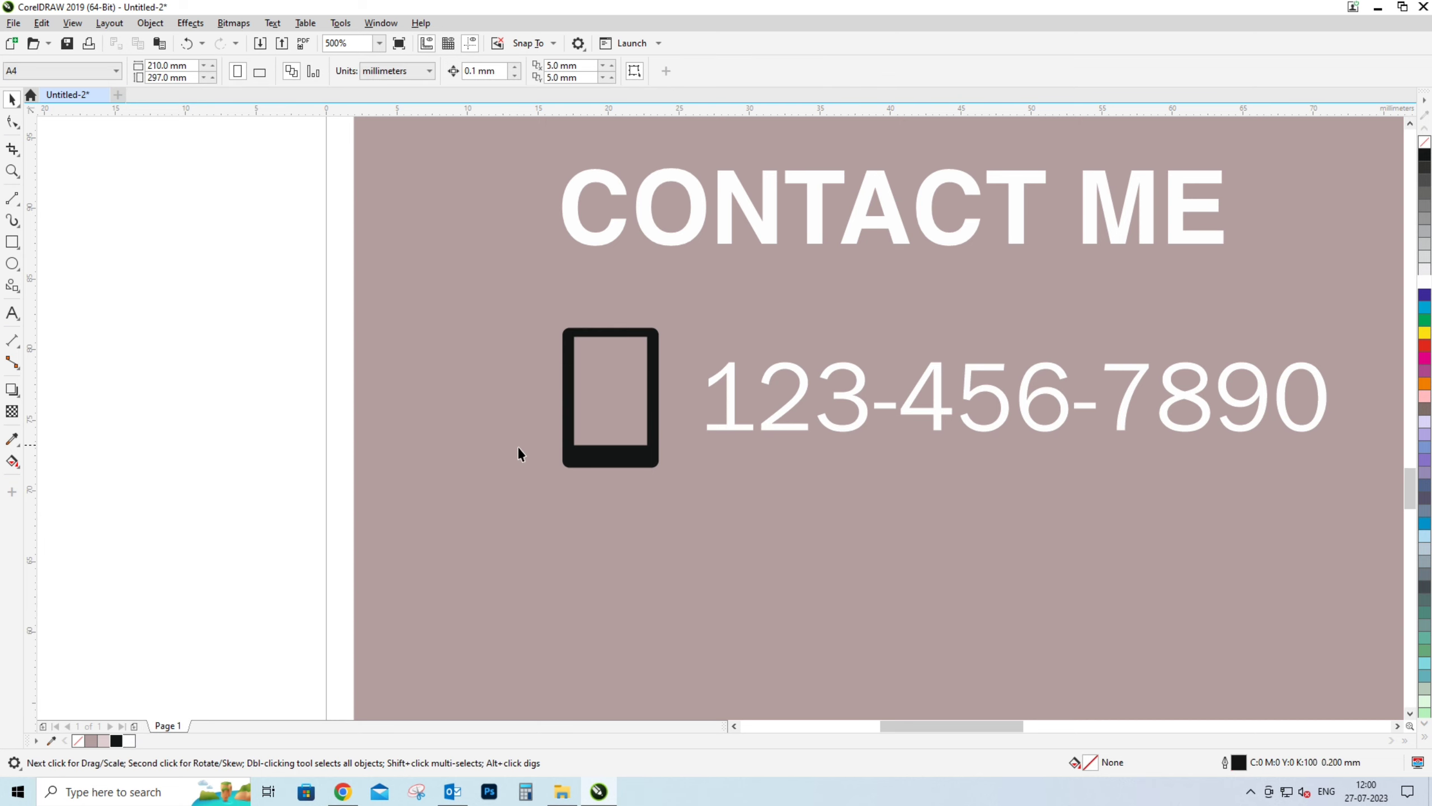
click(568, 456)
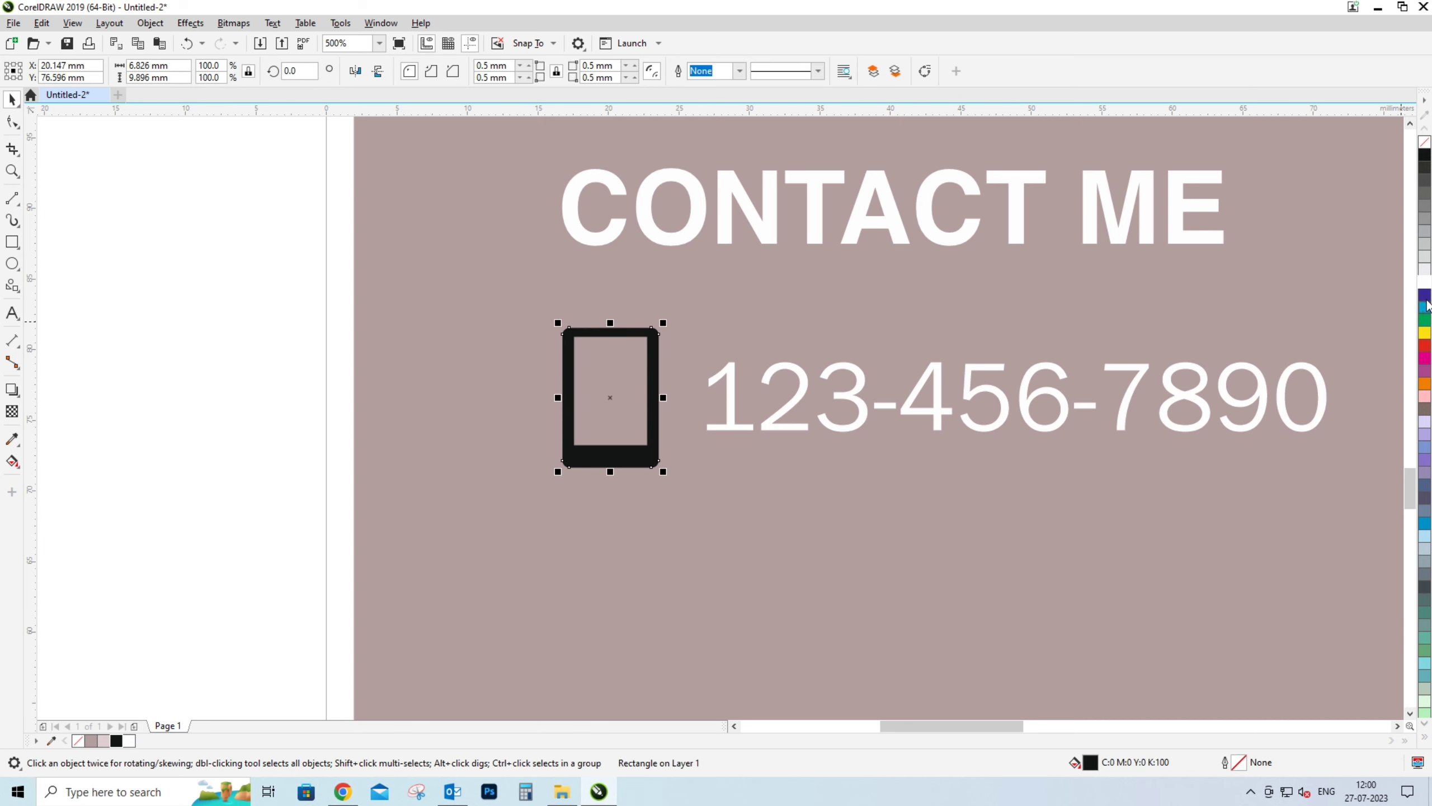
click(1427, 282)
click(159, 306)
scroll(638, 345, up, 1)
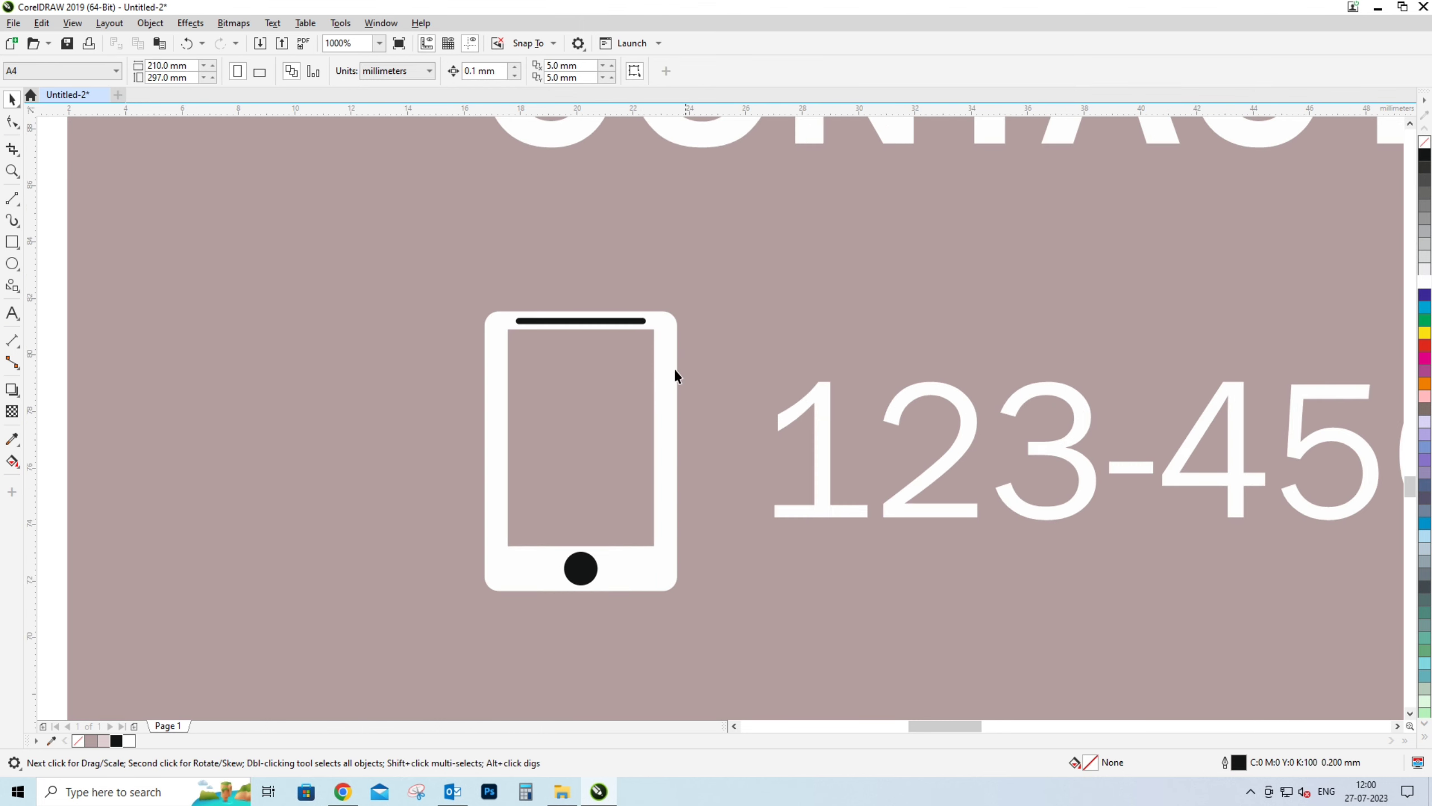
scroll(674, 368, down, 2)
scroll(569, 328, up, 1)
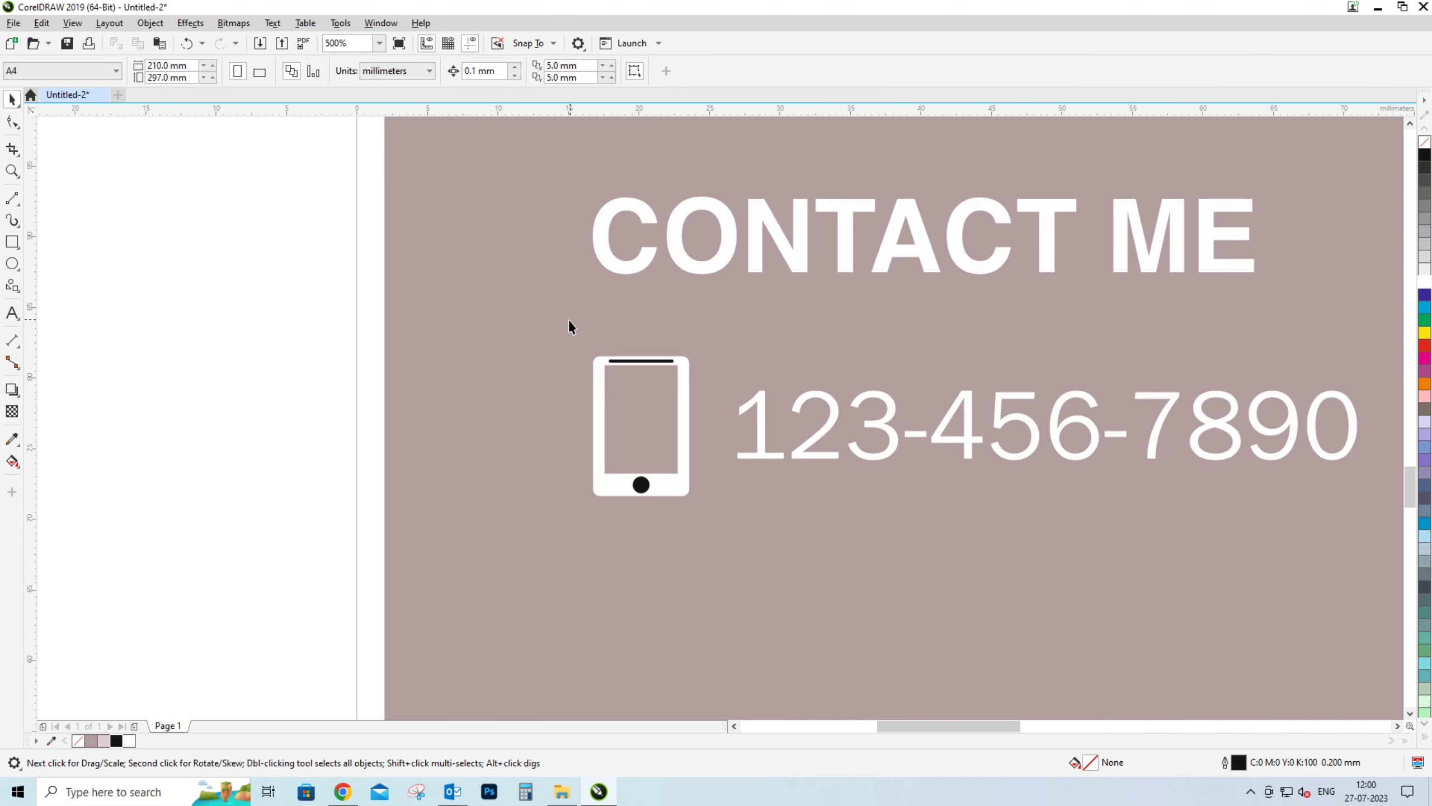
key(ctrl+z)
key(ctrl+z)
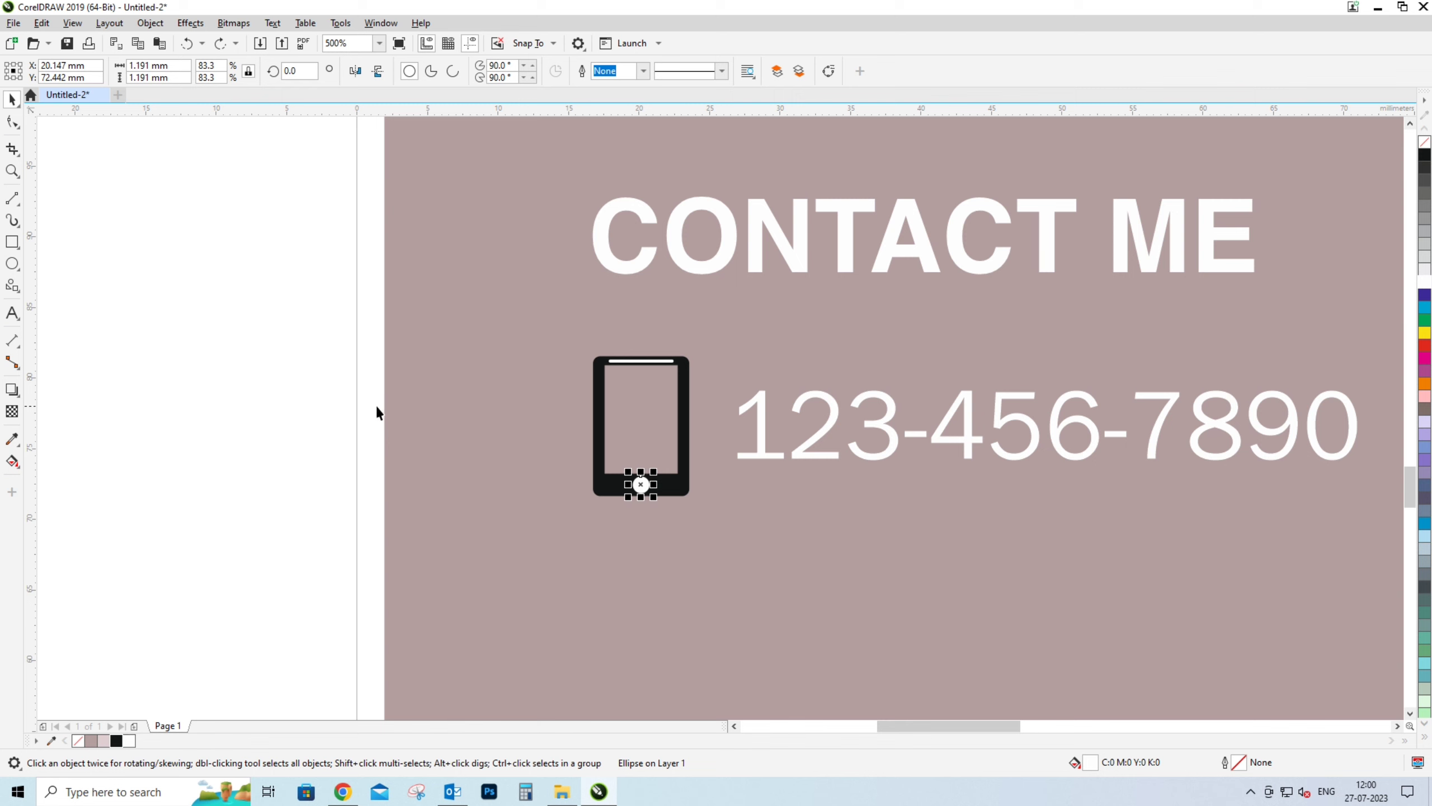
key(Escape)
scroll(658, 350, down, 2)
scroll(682, 425, up, 1)
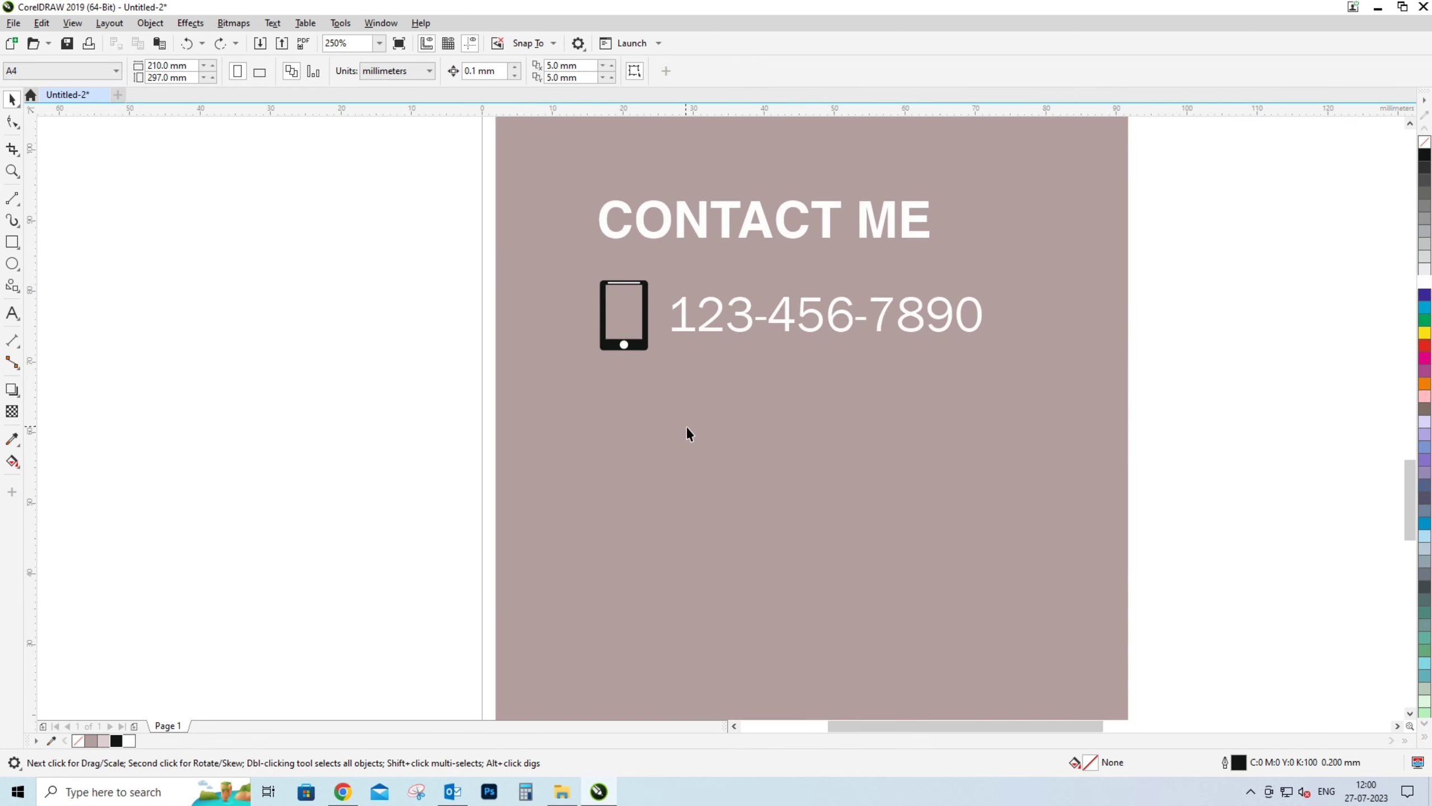
scroll(694, 414, up, 1)
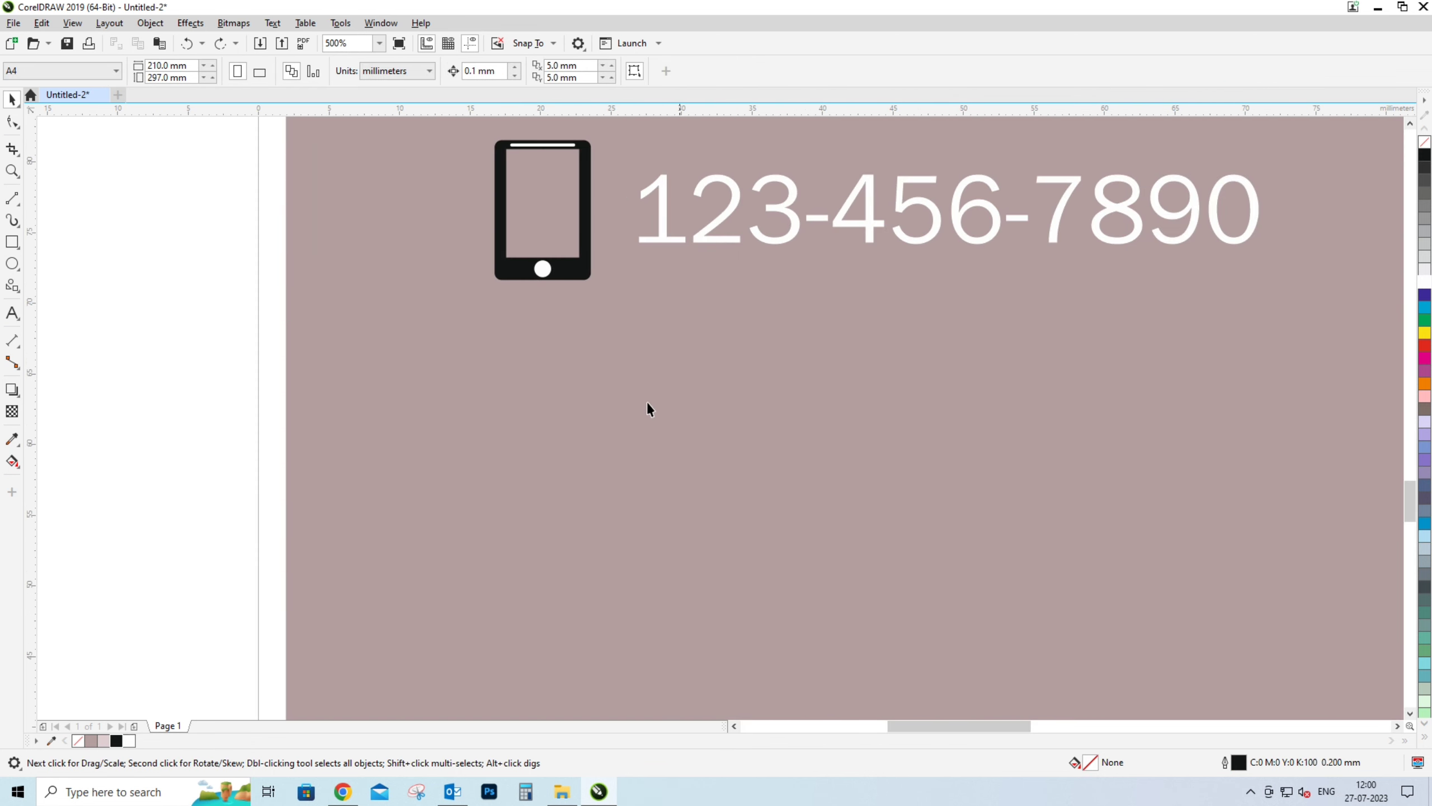
Draw the envelope rectangle below the phone and place a vertical guide through its centre
click(12, 241)
scroll(563, 371, up, 1)
drag(432, 296, 642, 443)
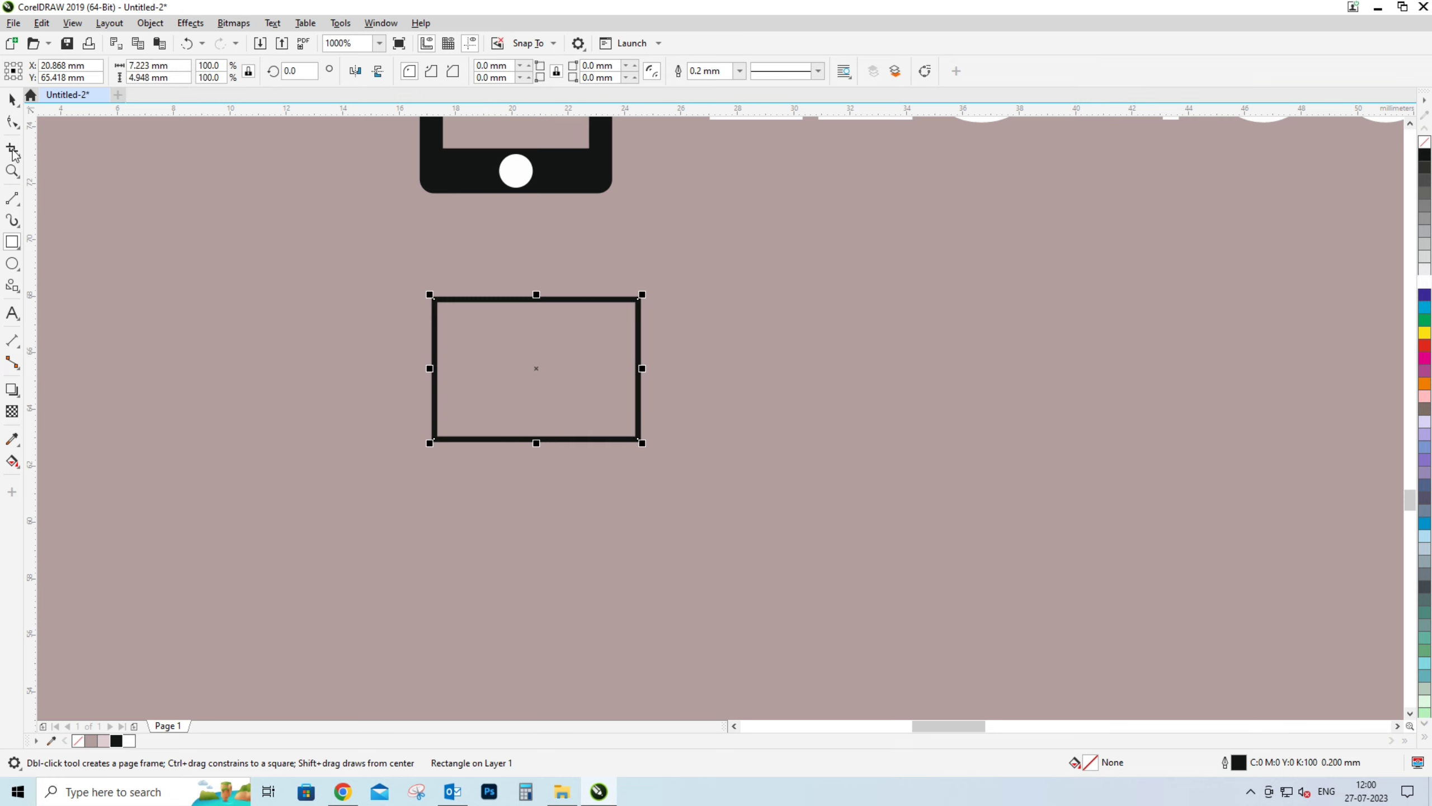
click(11, 99)
drag(642, 368, 623, 367)
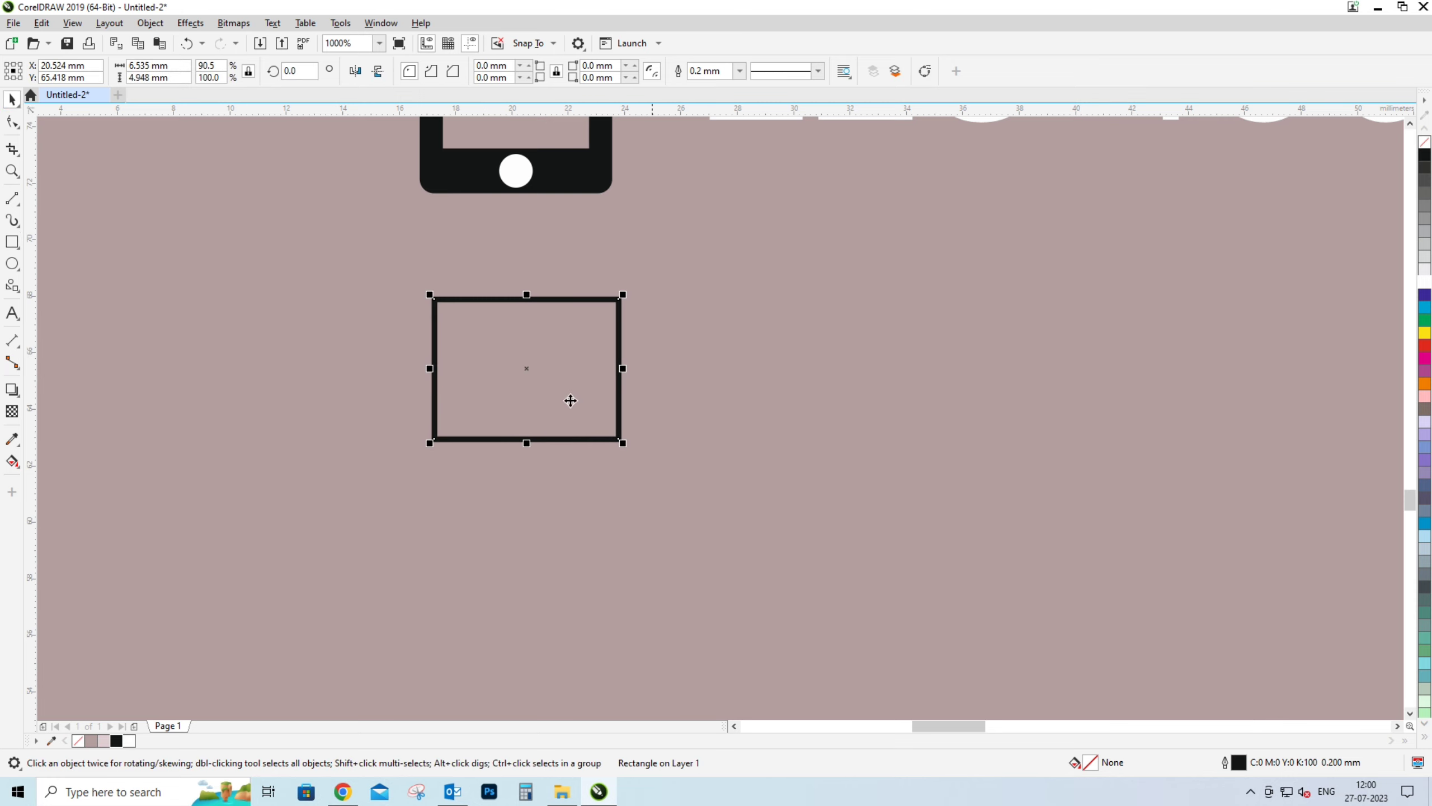
drag(31, 373, 524, 367)
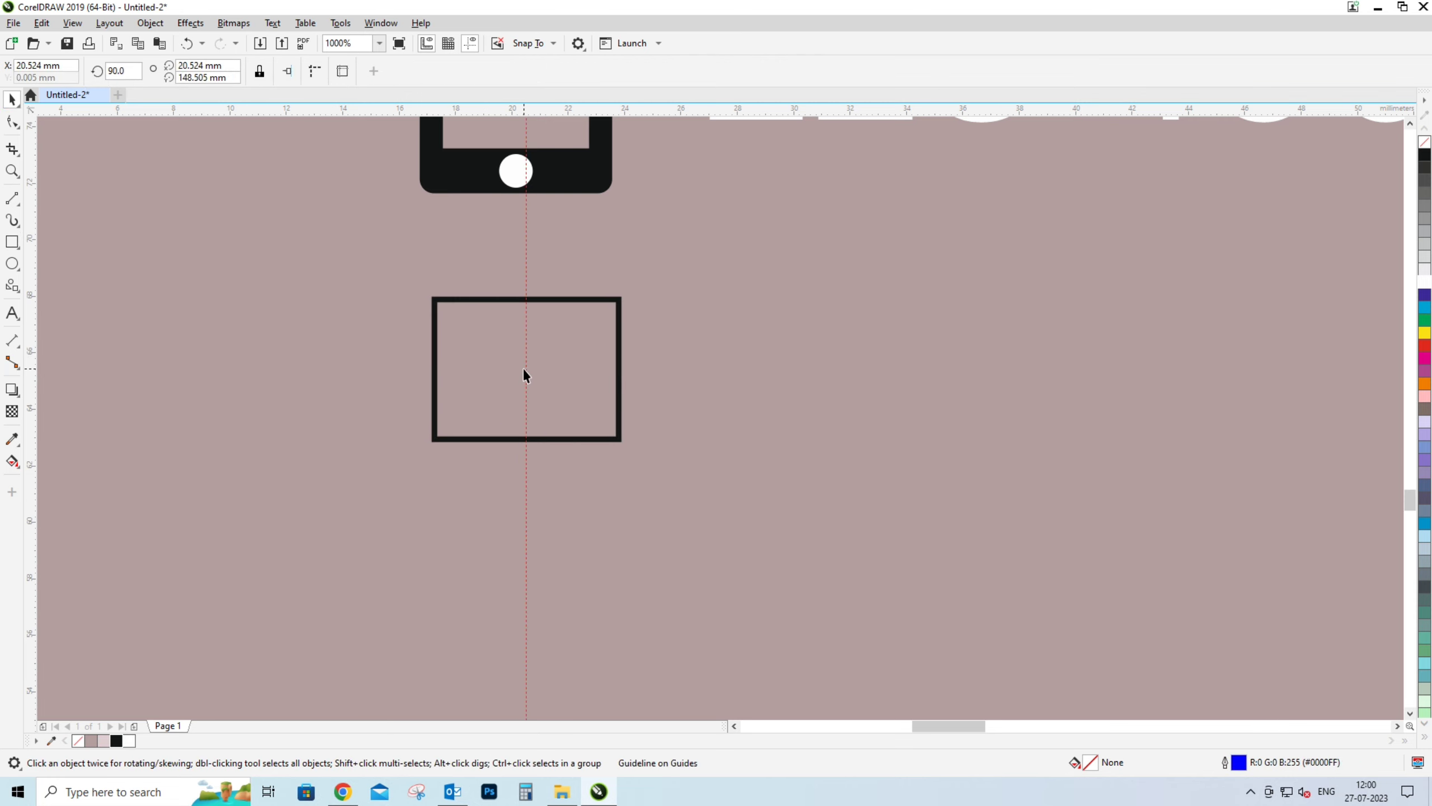
Draw a line from the top-left corner to the centre and set outlines to 0.1 mm
scroll(451, 349, up, 1)
click(11, 199)
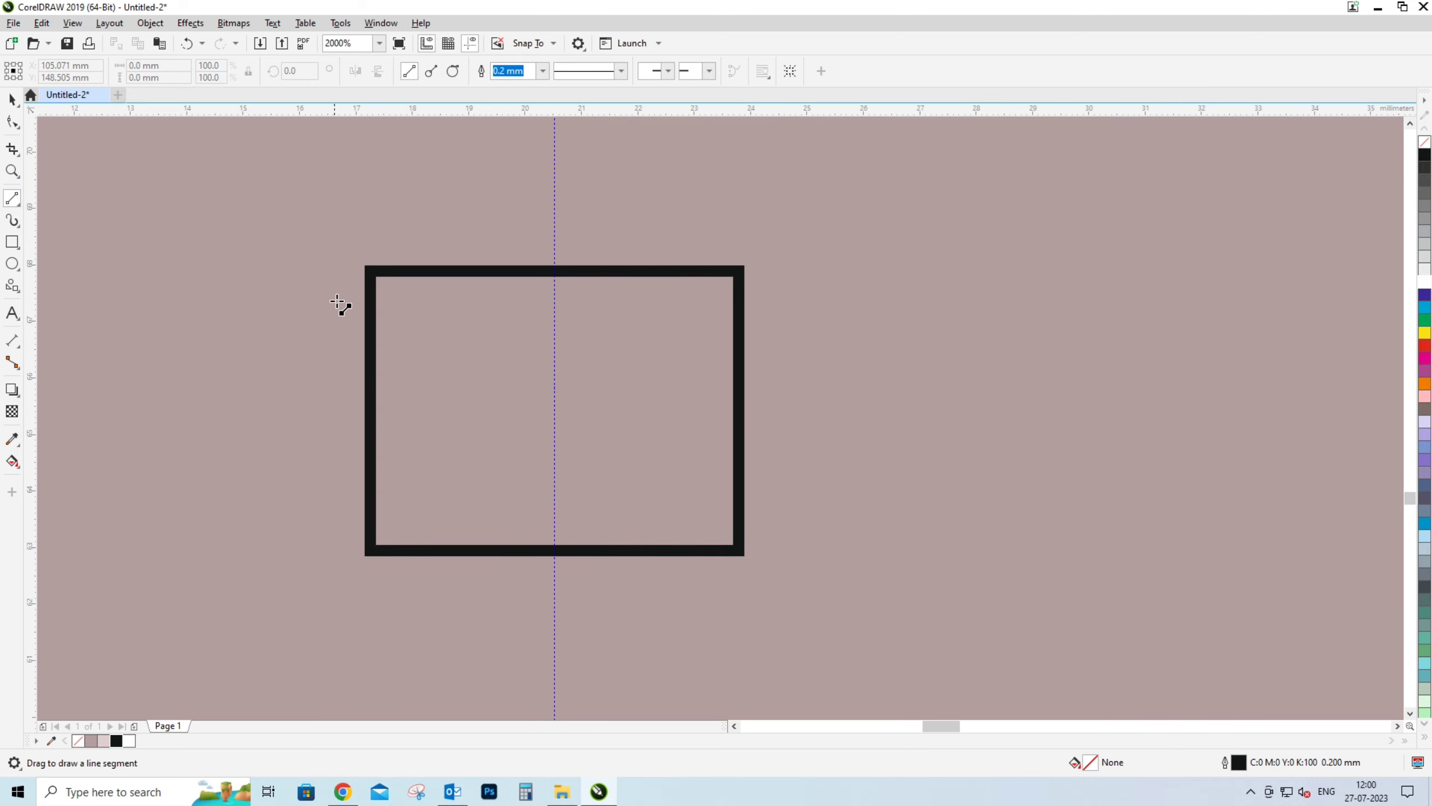
mouse_move(372, 273)
mouse_down()
mouse_move(554, 424)
mouse_move(555, 411)
mouse_up()
click(11, 99)
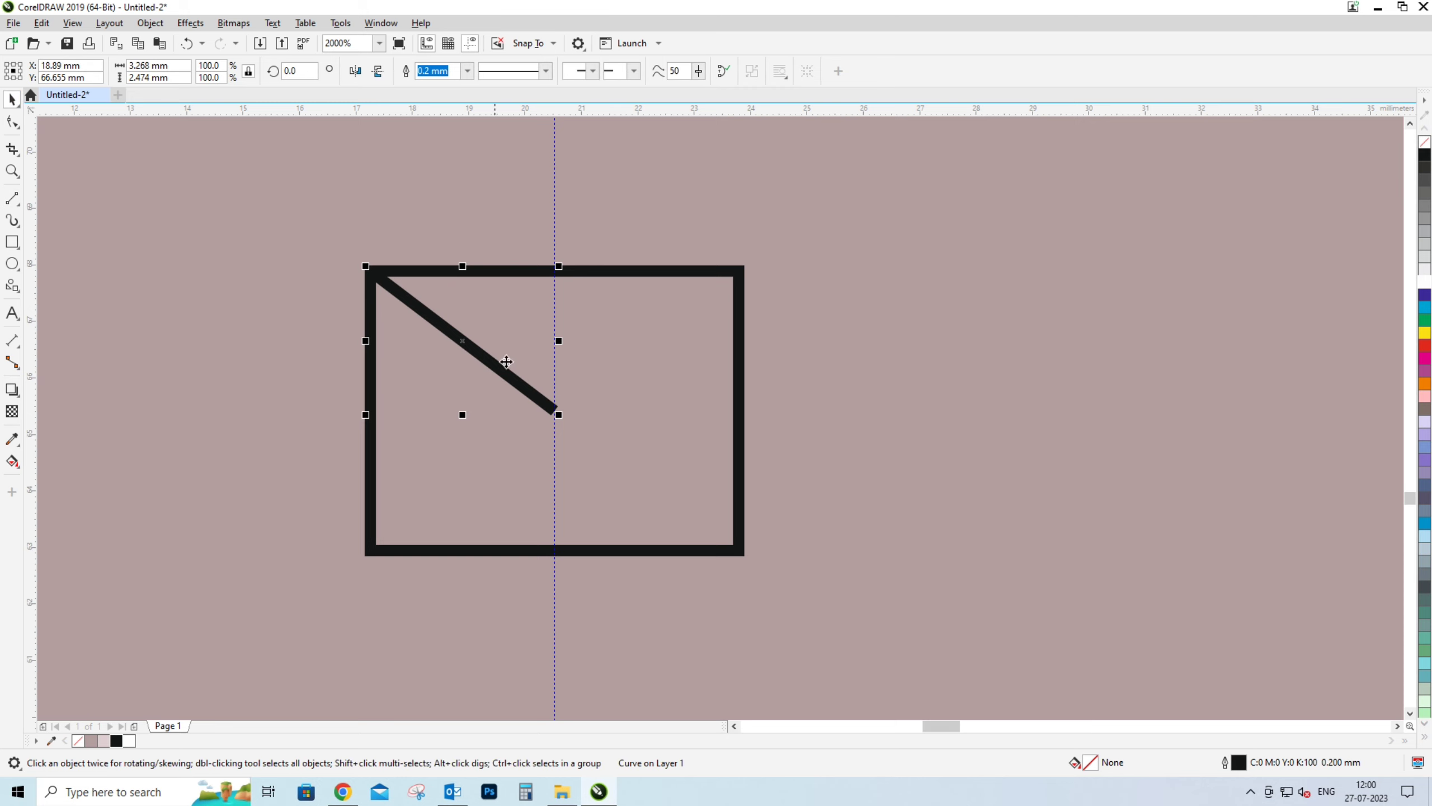
shift+click(542, 271)
click(657, 71)
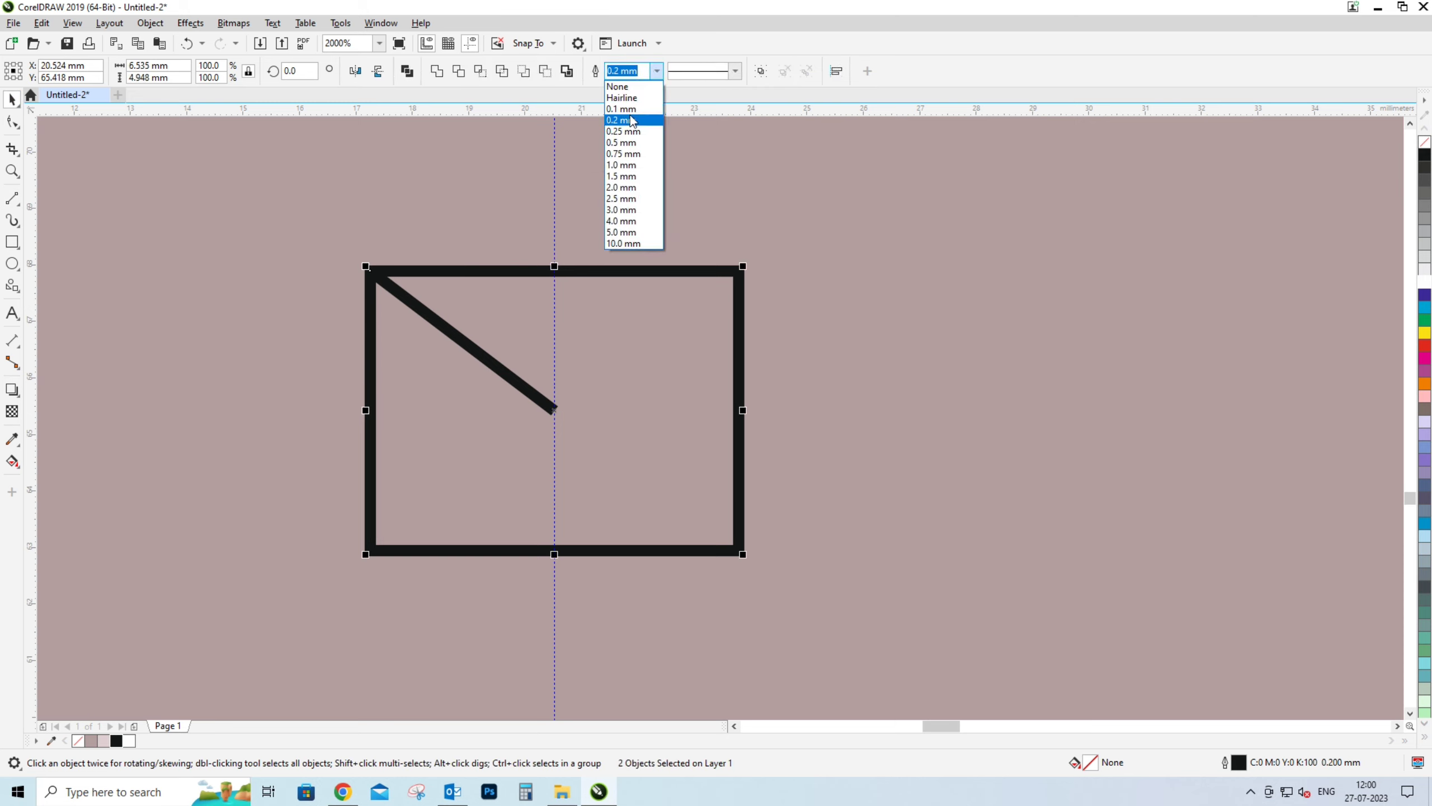
click(632, 120)
click(657, 71)
click(621, 109)
click(165, 321)
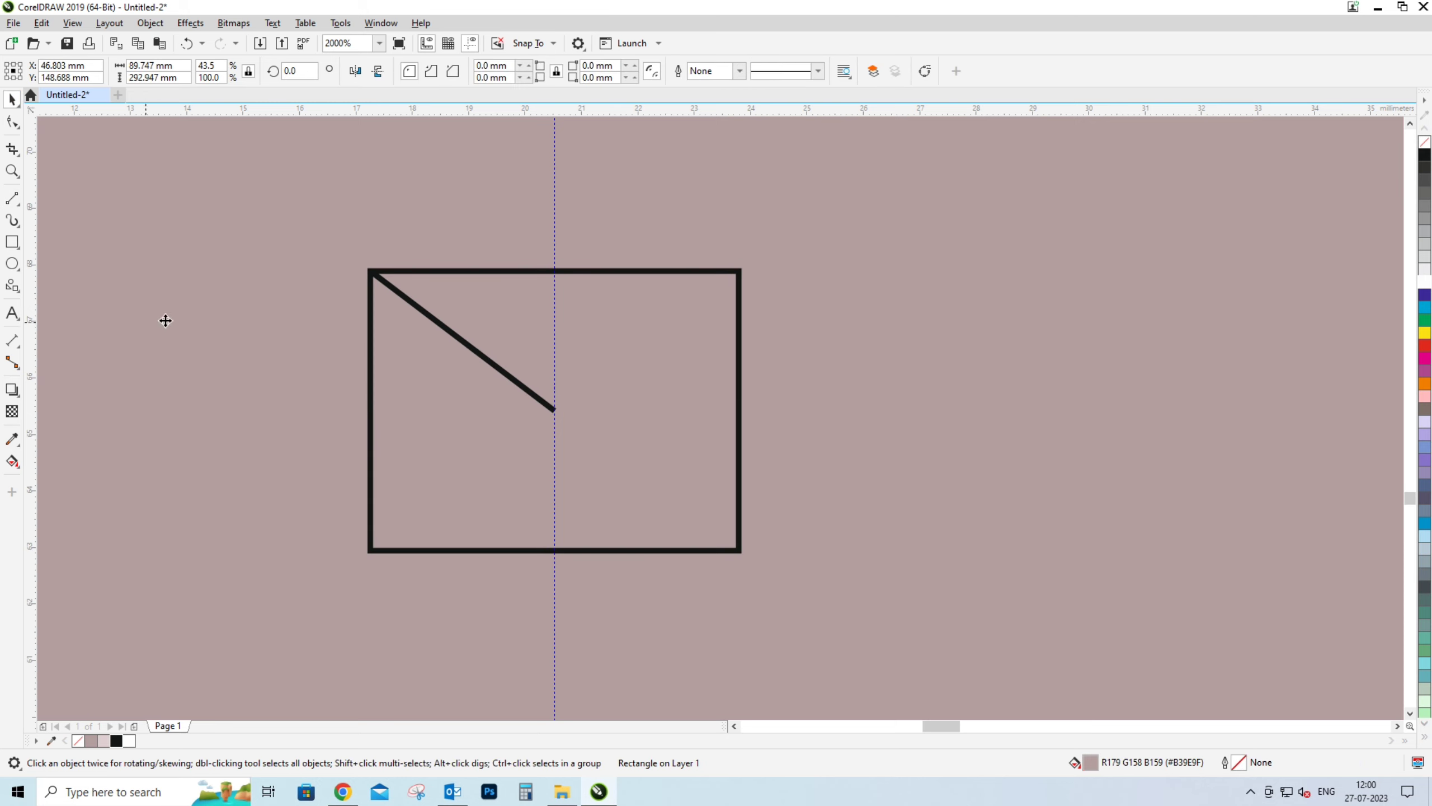
Mirror the diagonal onto the right half to complete the V flap
click(447, 327)
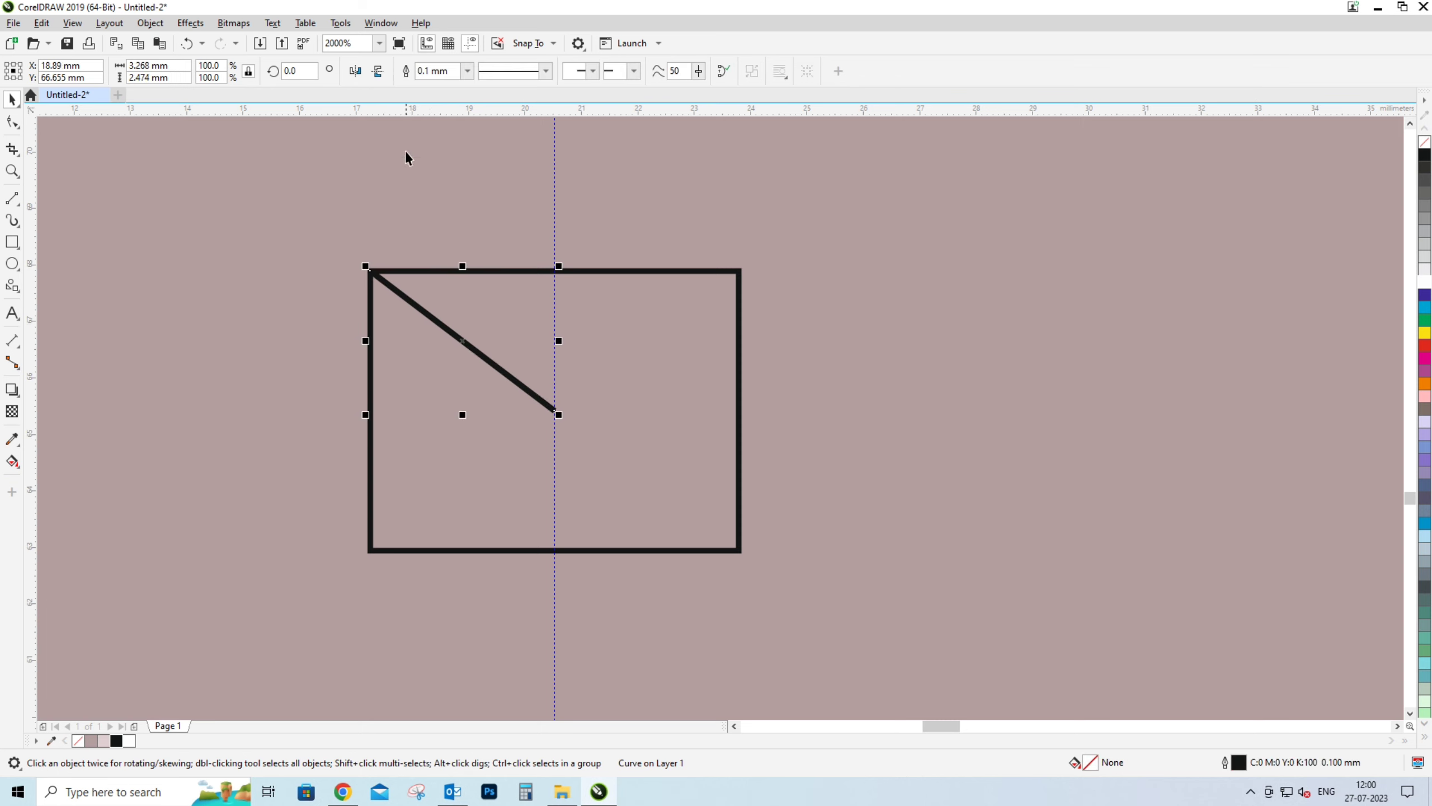
click(372, 73)
drag(555, 272, 737, 293)
click(796, 365)
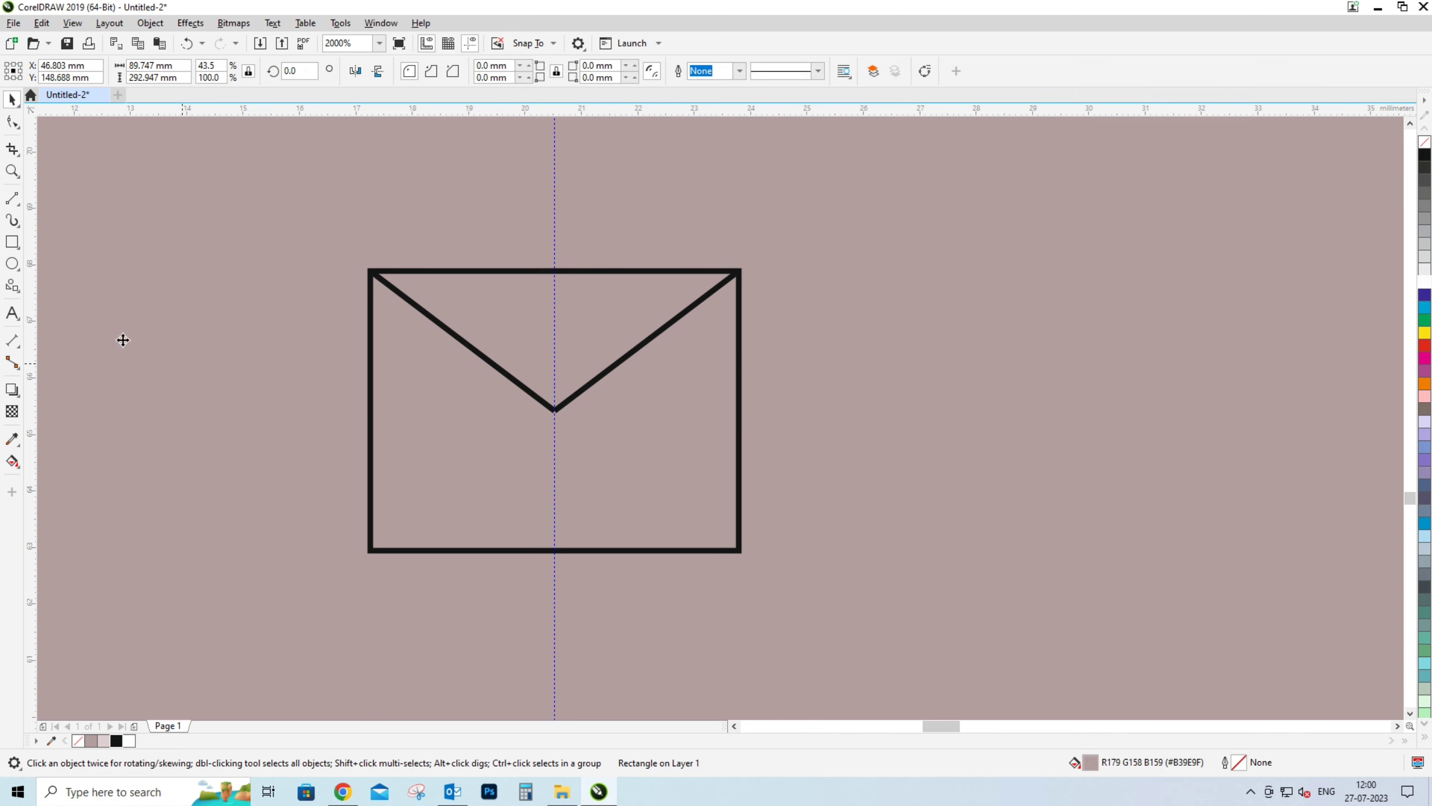
Add 0.1 mm lower fold lines to the bottom-left and mirrored bottom-right corners
click(12, 198)
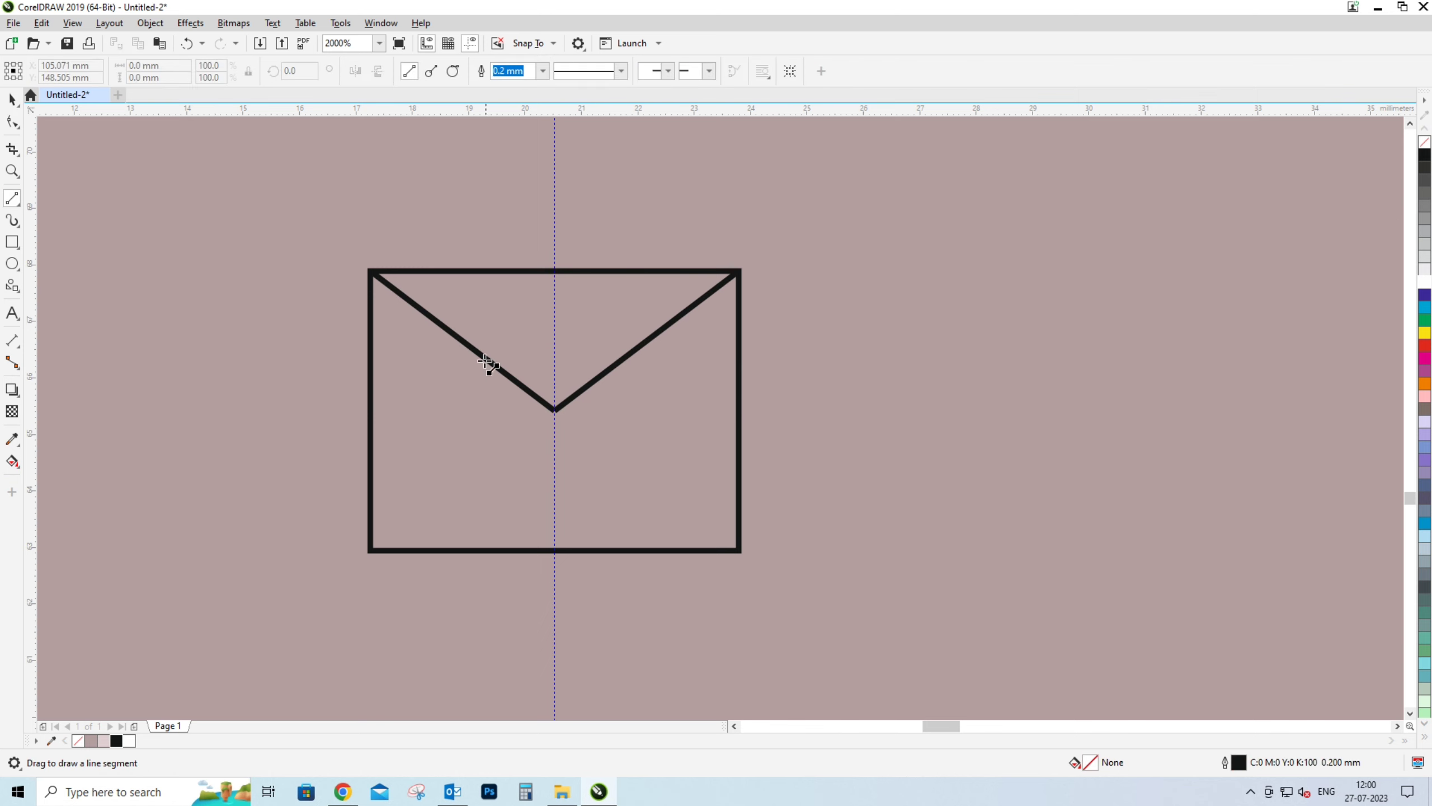
drag(488, 361, 371, 548)
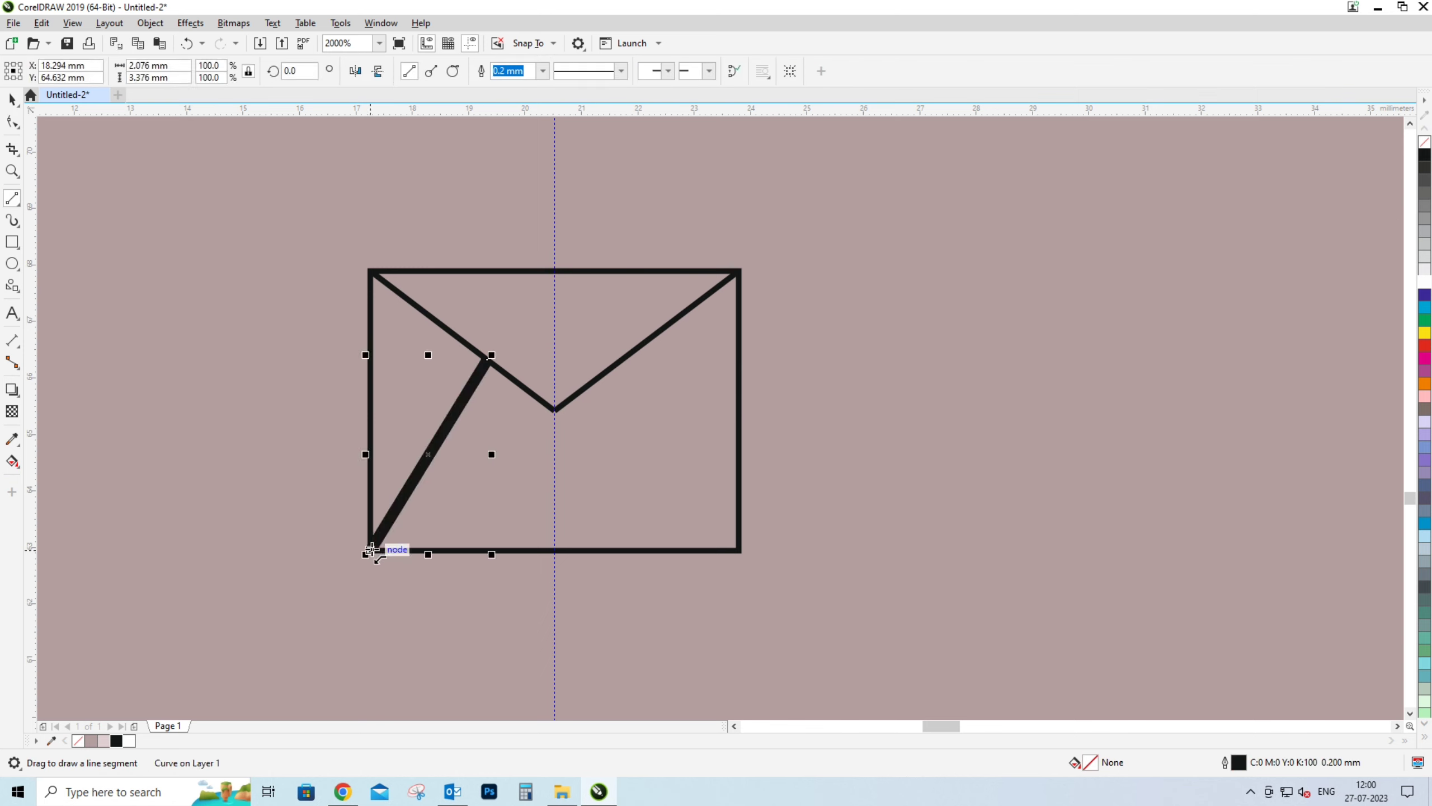
click(12, 99)
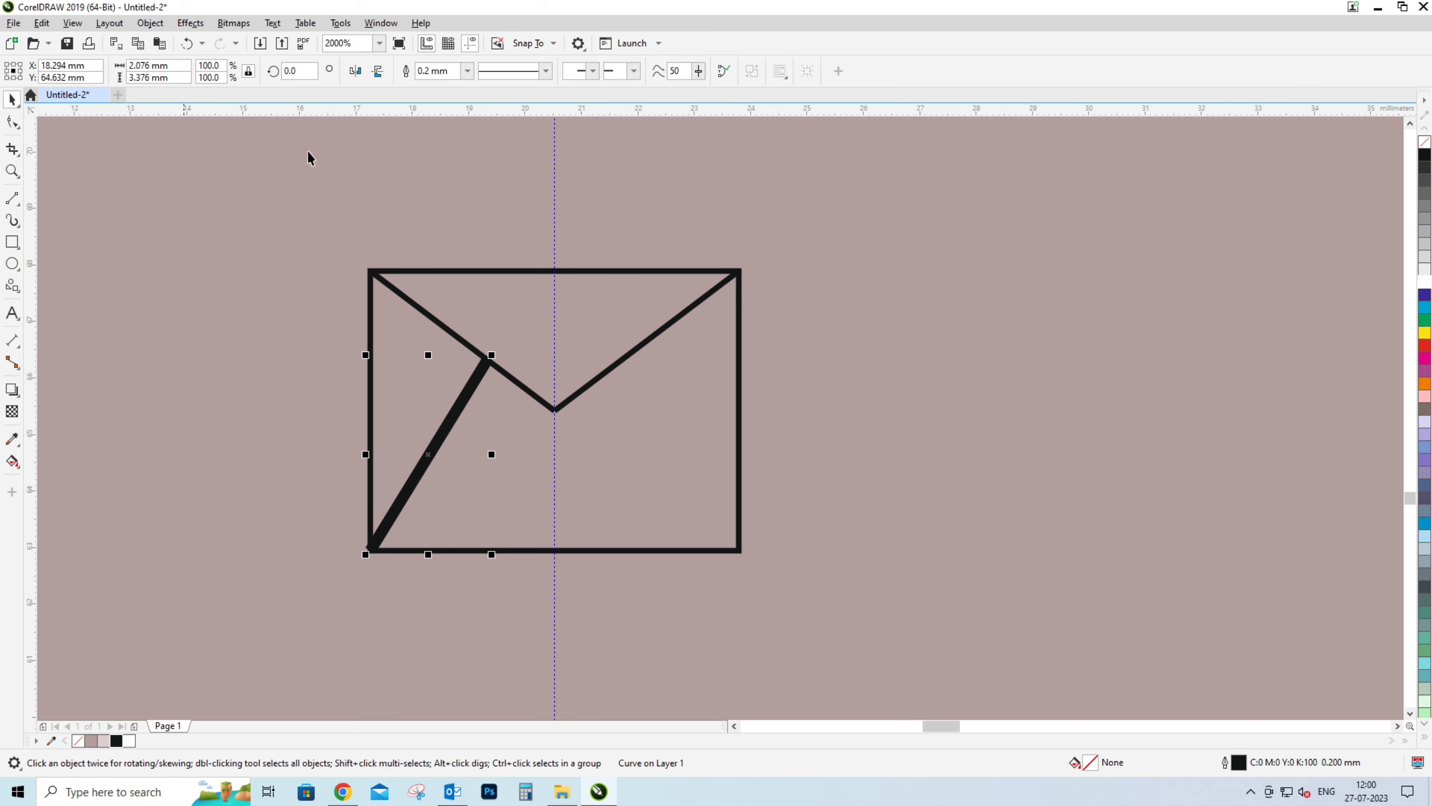
click(469, 70)
click(446, 115)
drag(460, 402, 671, 414)
click(378, 71)
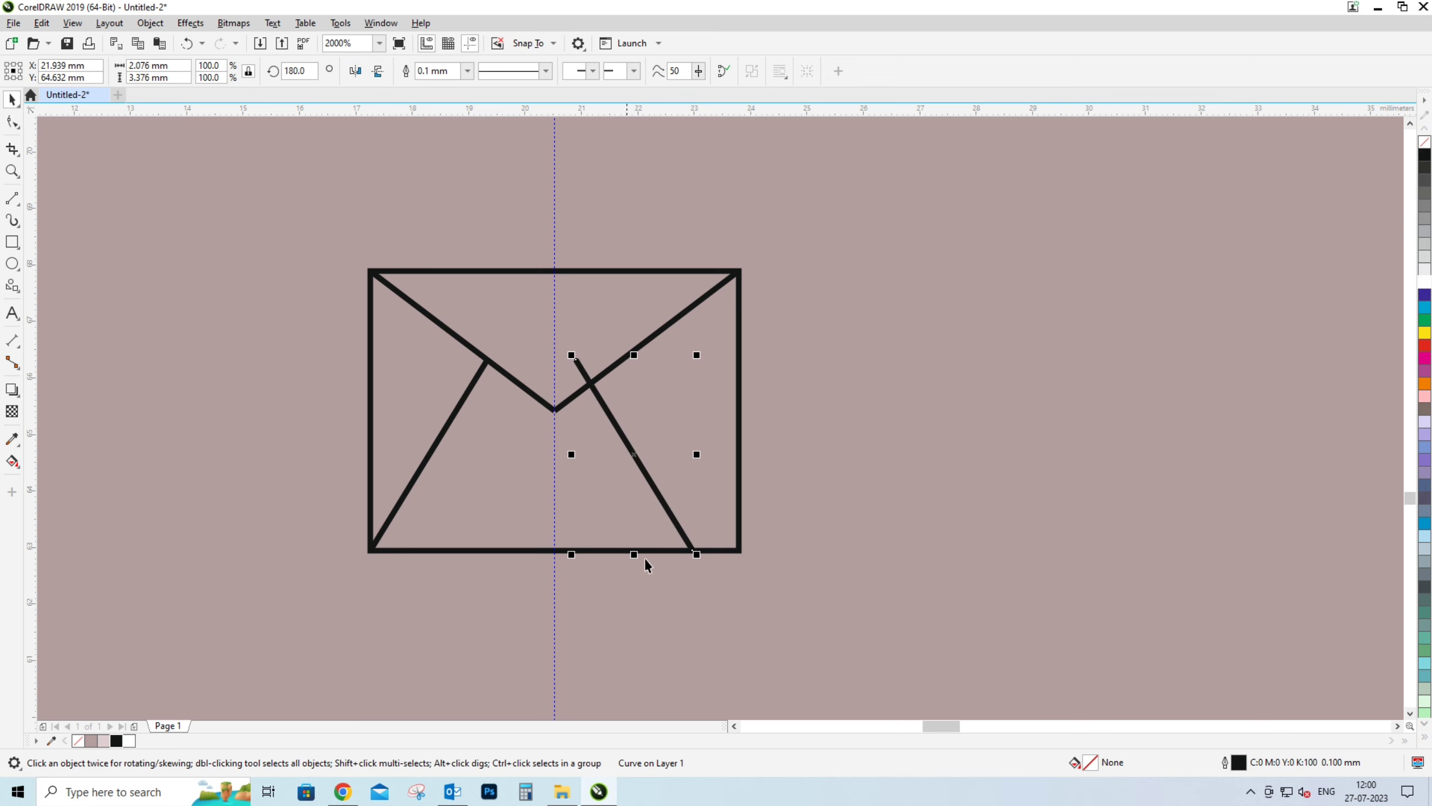
scroll(687, 576, up, 1)
drag(700, 526, 789, 528)
scroll(789, 527, down, 4)
click(250, 425)
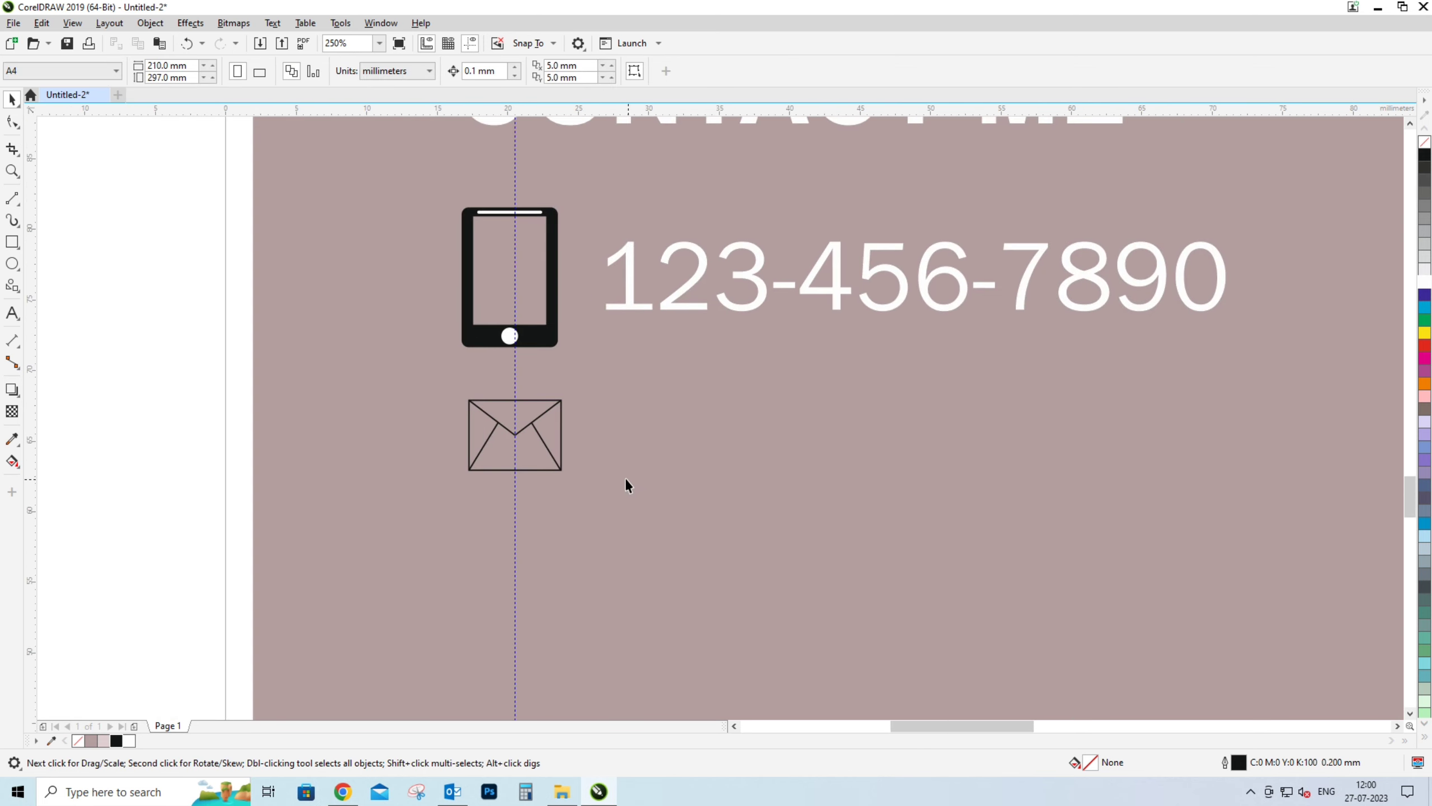
drag(630, 315, 631, 441)
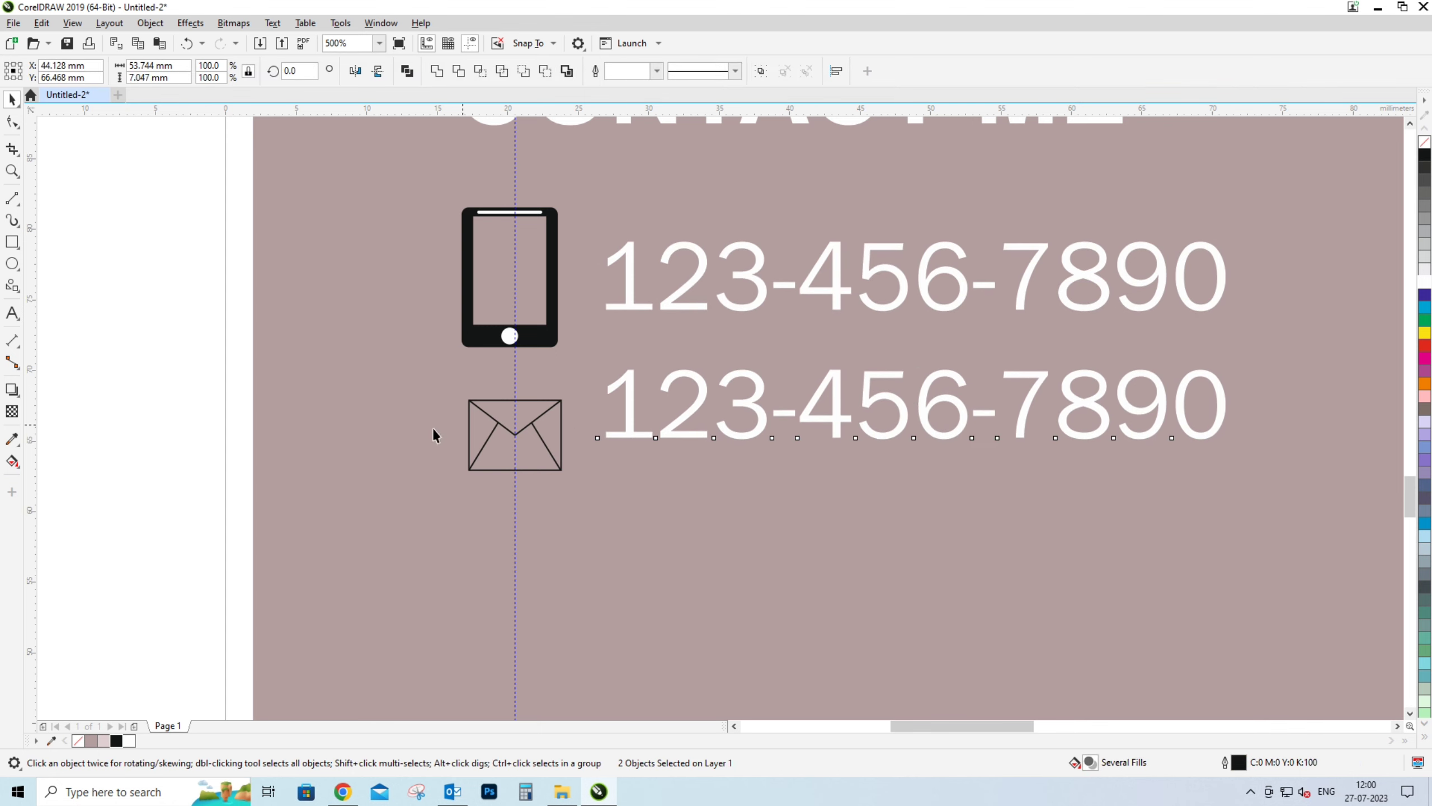
key(shift+Down)
key(Escape)
double_click(633, 465)
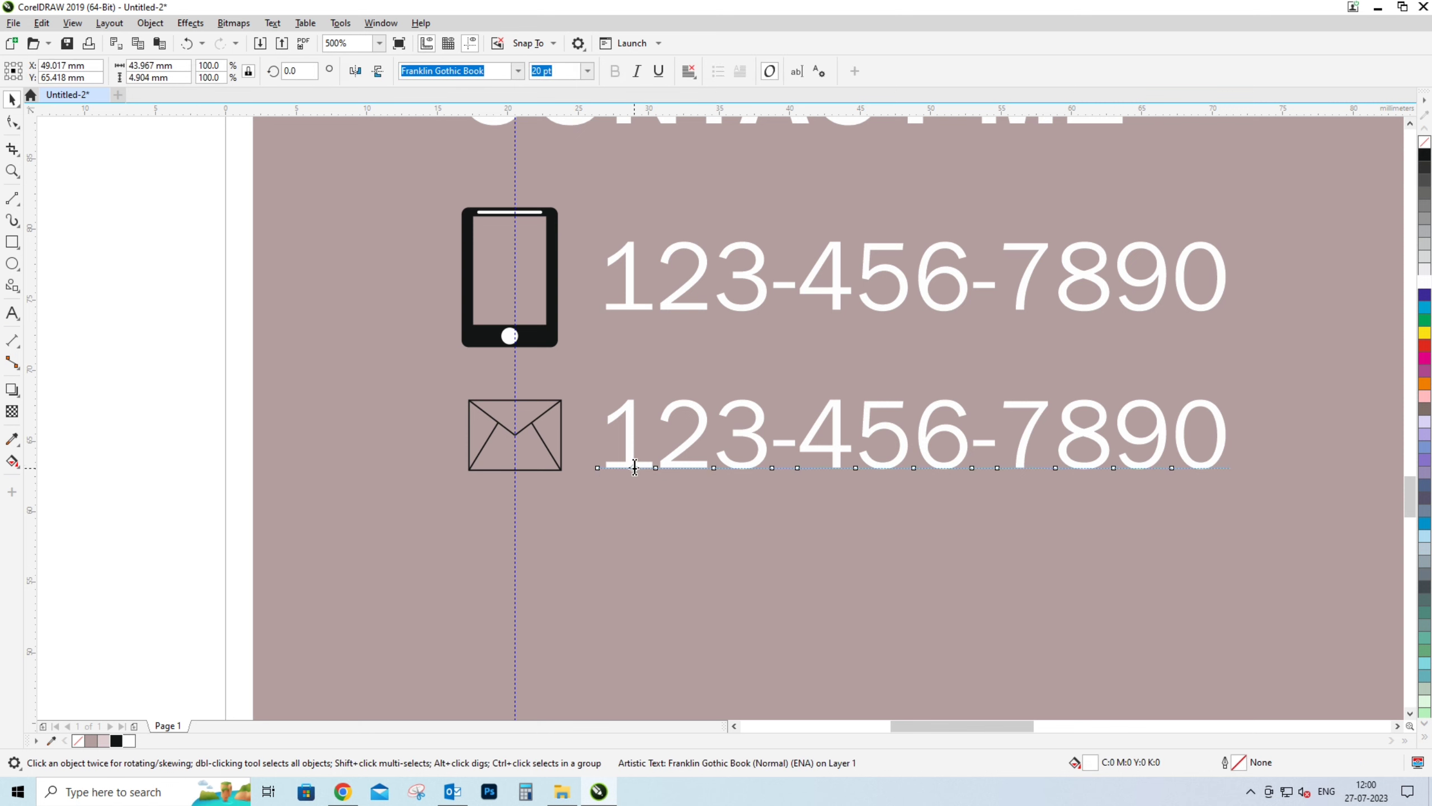
scroll(633, 465, up, 1)
text(hell)
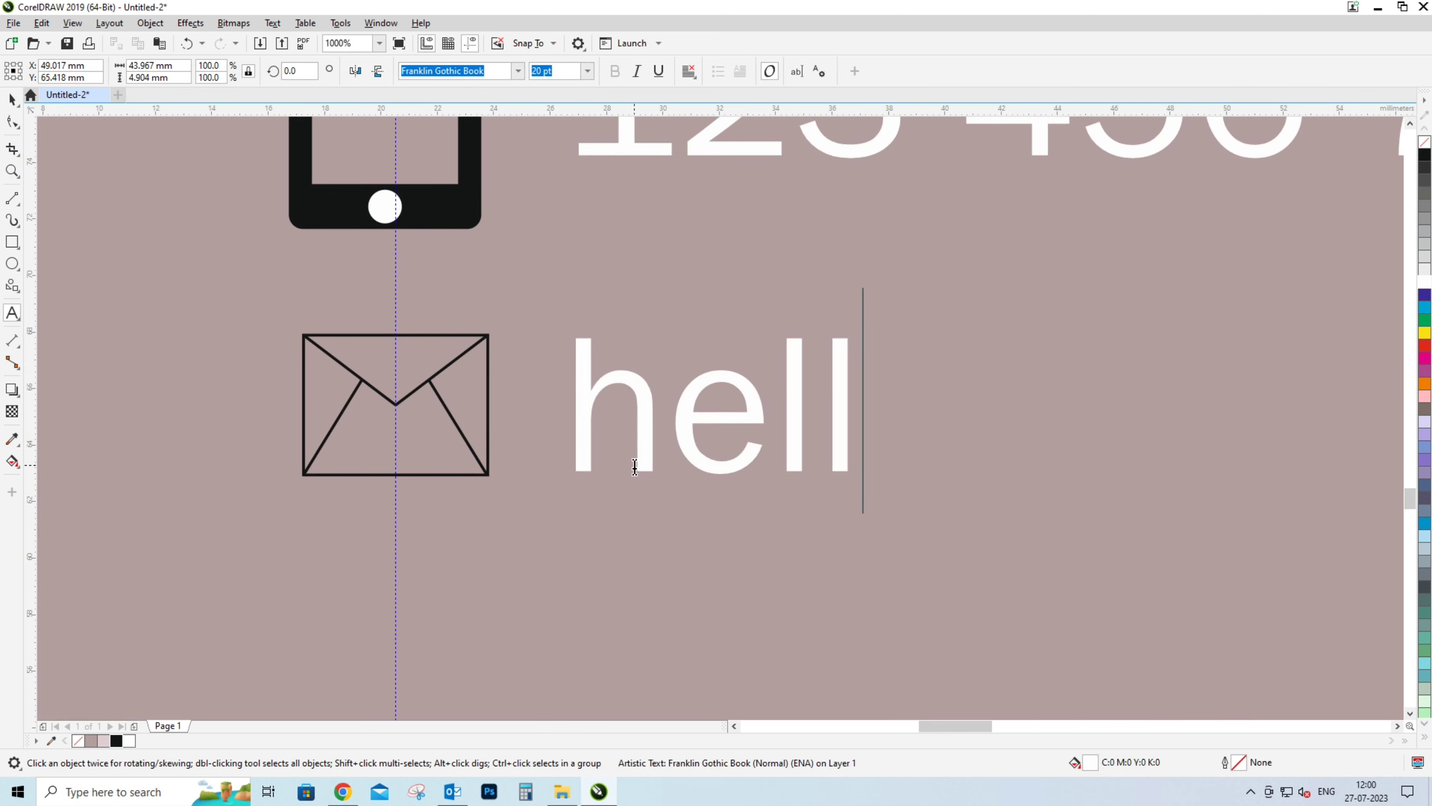
text(o)
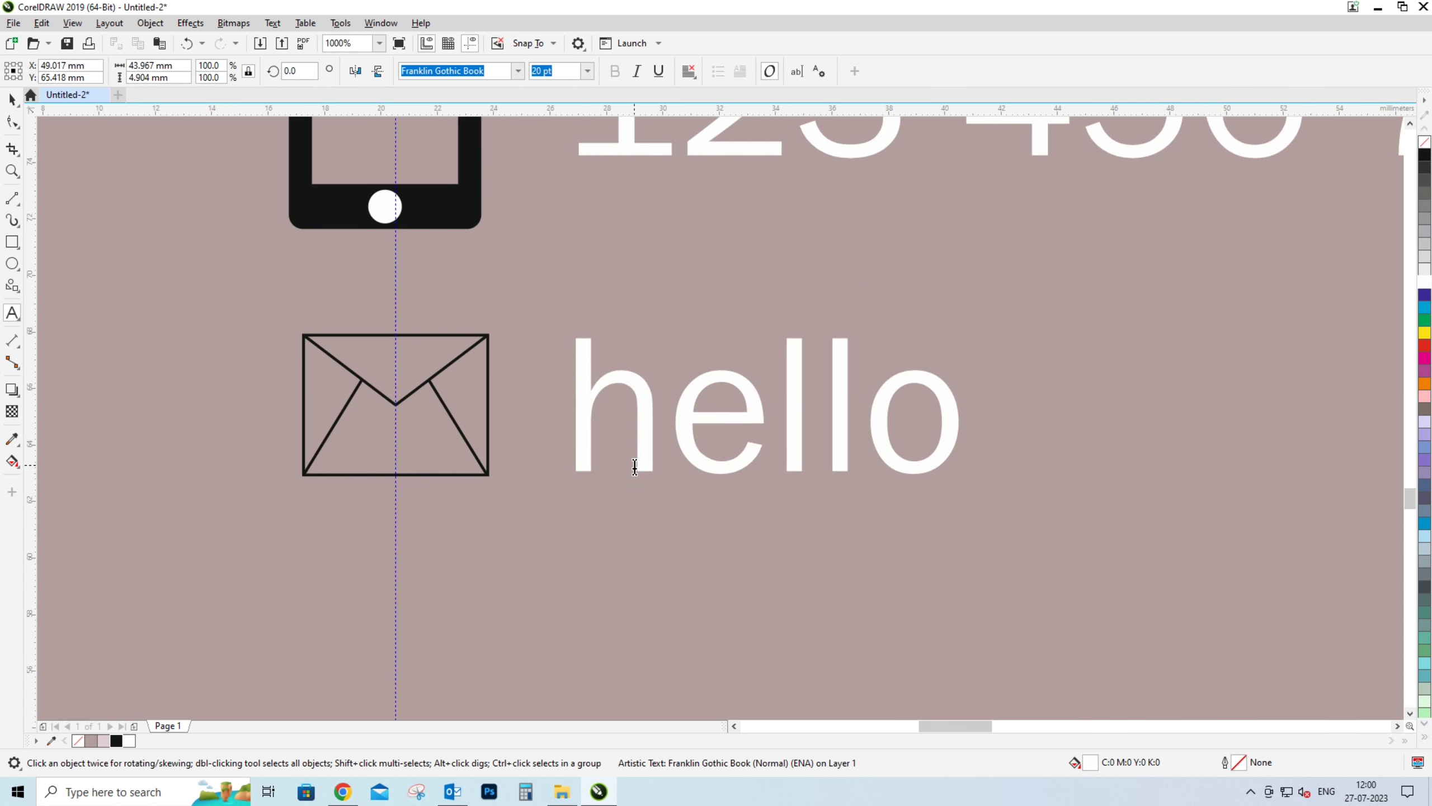
text(@re)
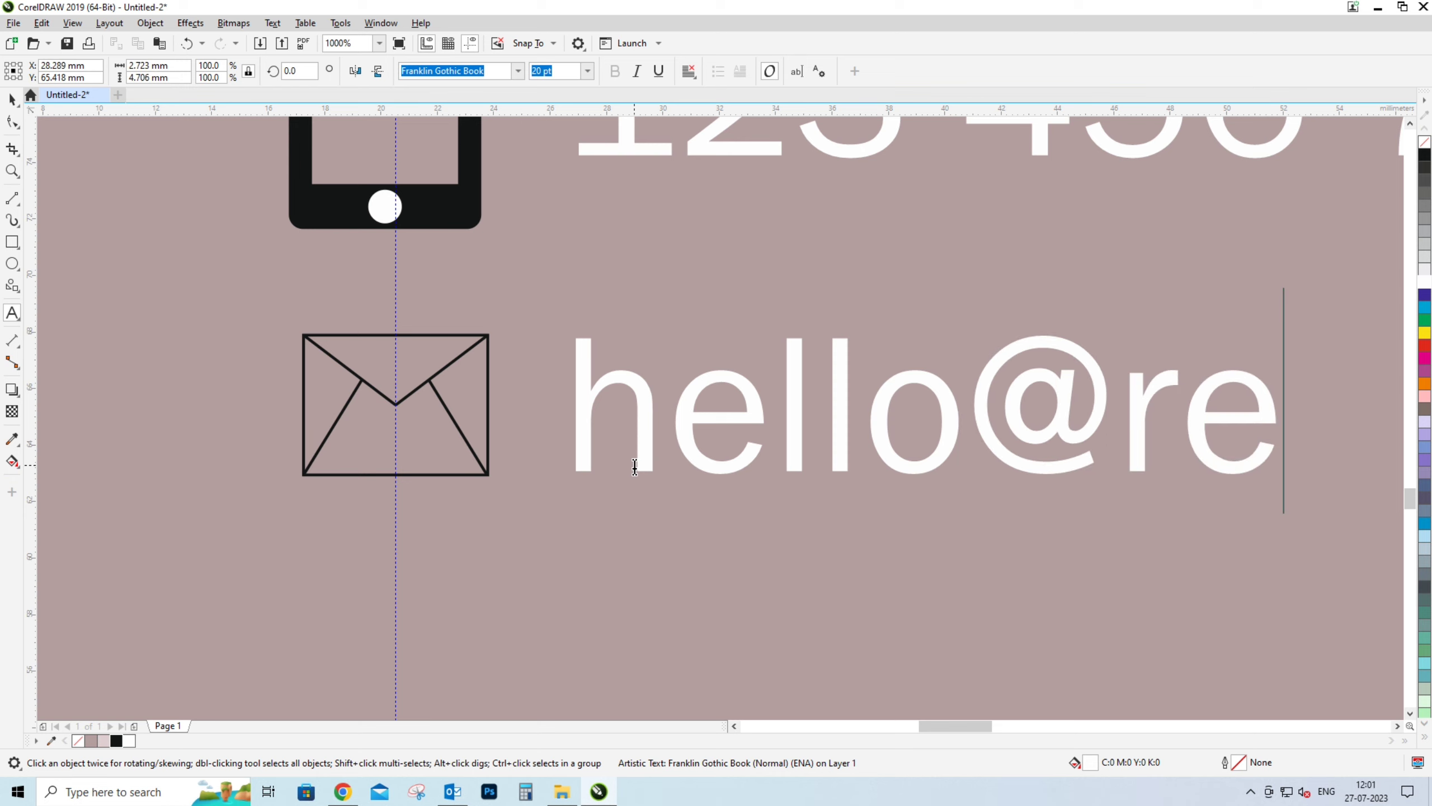
text(ally)
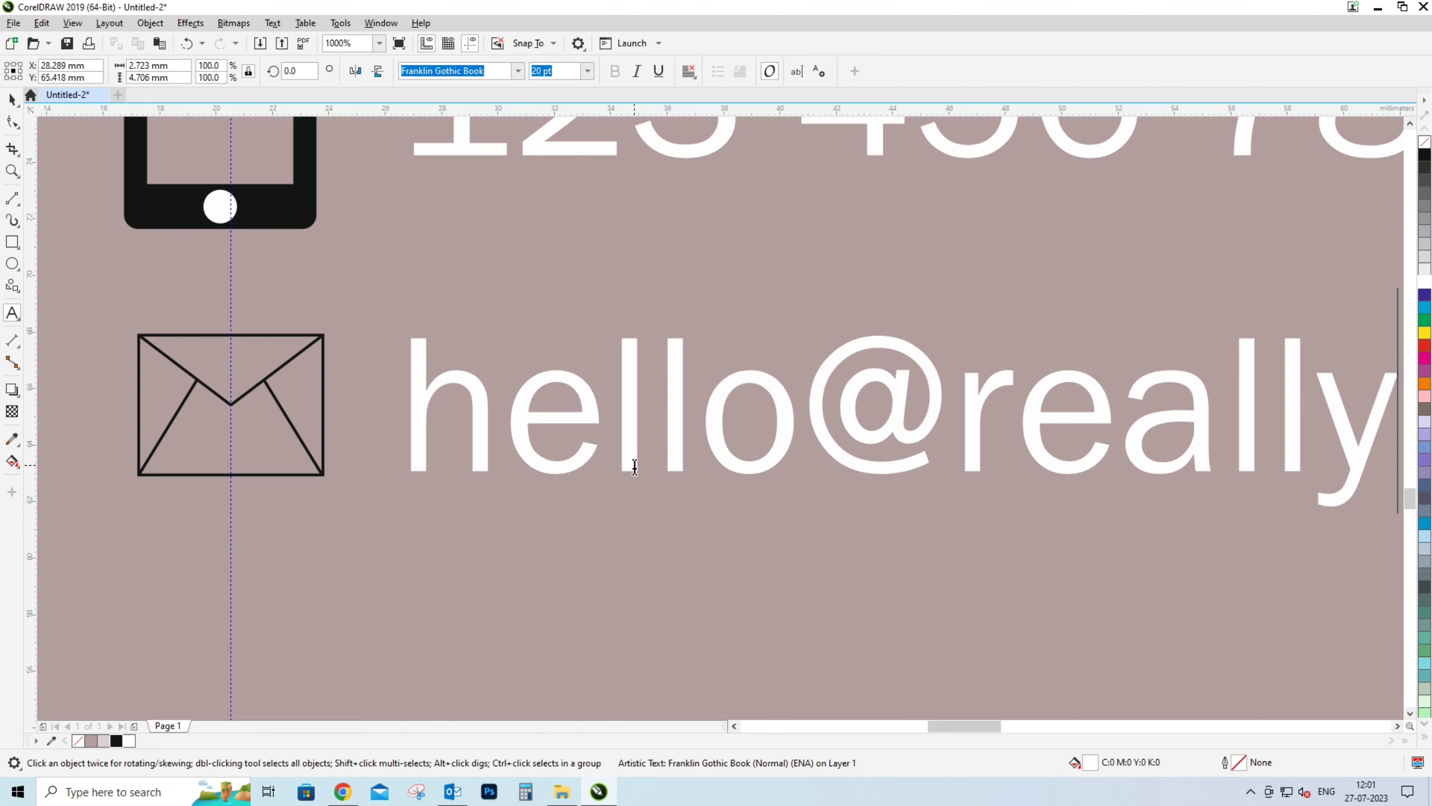
text(.com)
scroll(634, 467, down, 1)
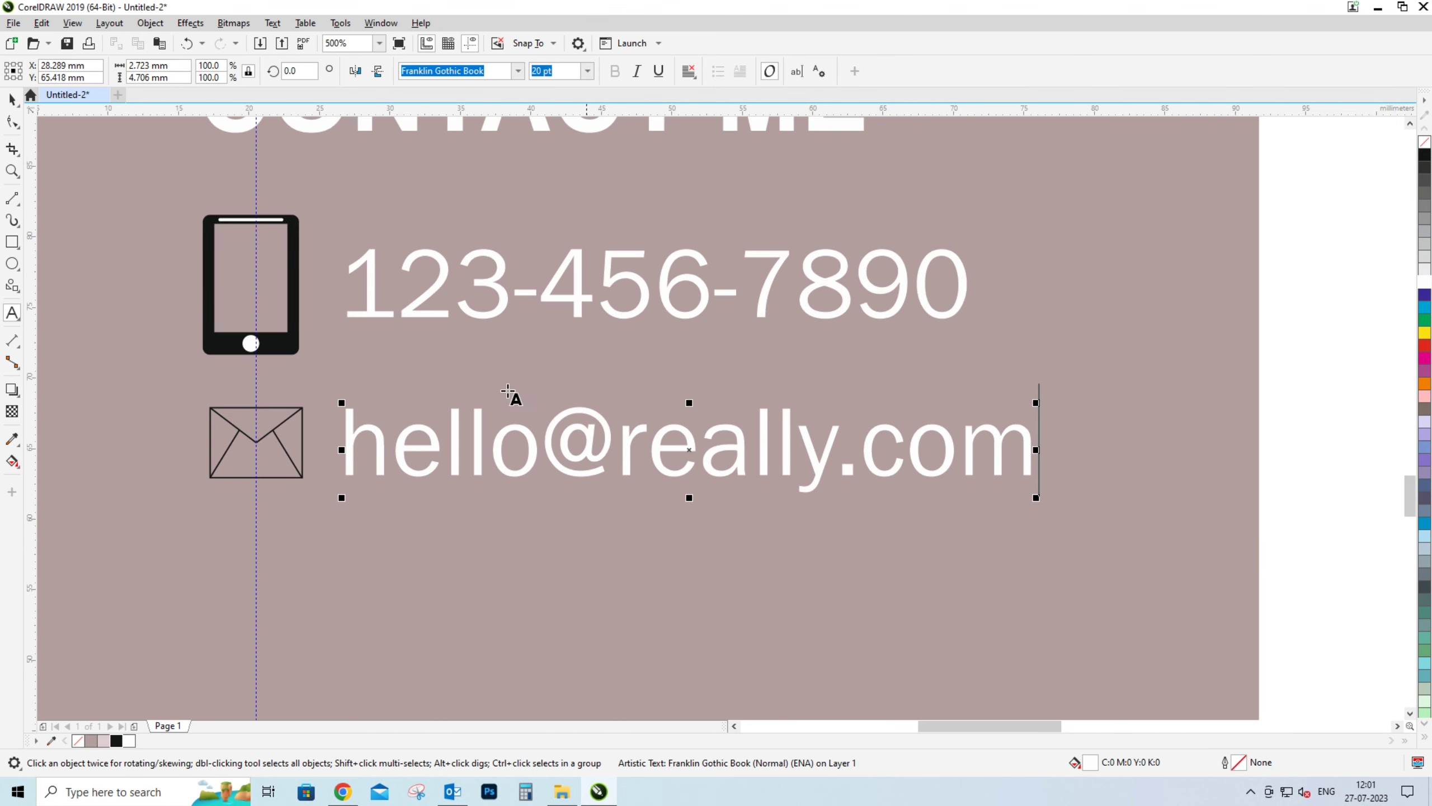
click(12, 99)
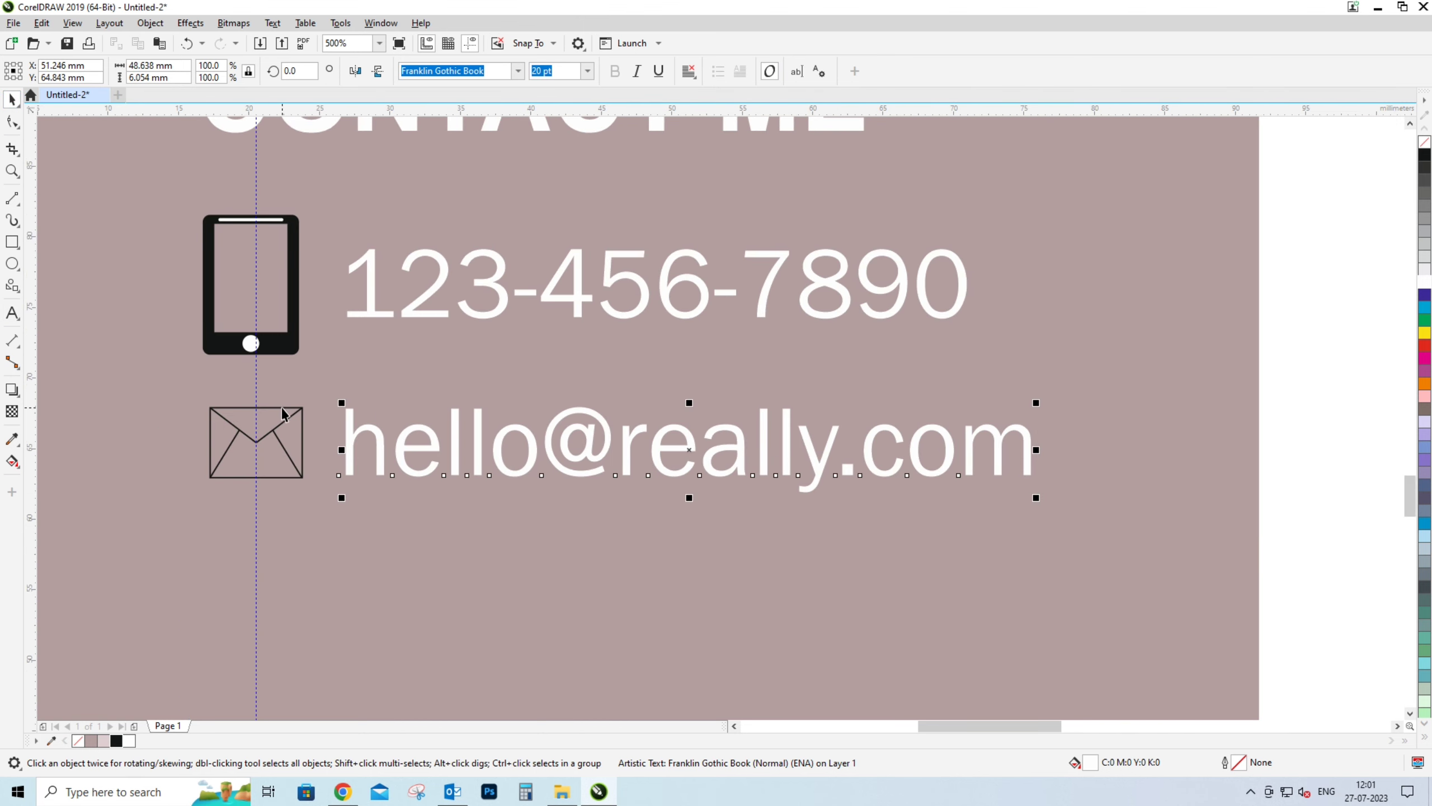
scroll(555, 405, down, 1)
click(265, 404)
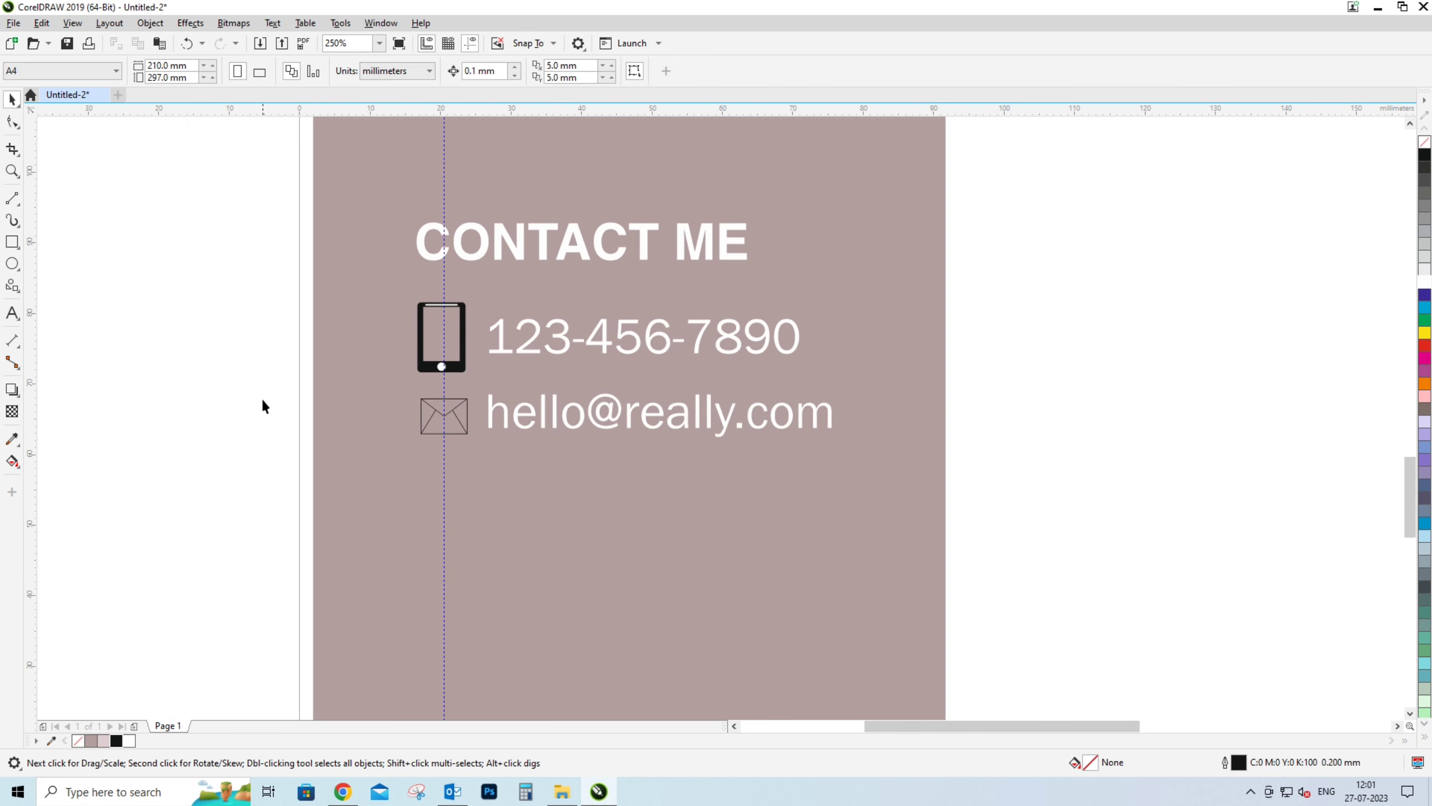
scroll(585, 463, down, 1)
scroll(573, 444, down, 1)
scroll(573, 444, up, 1)
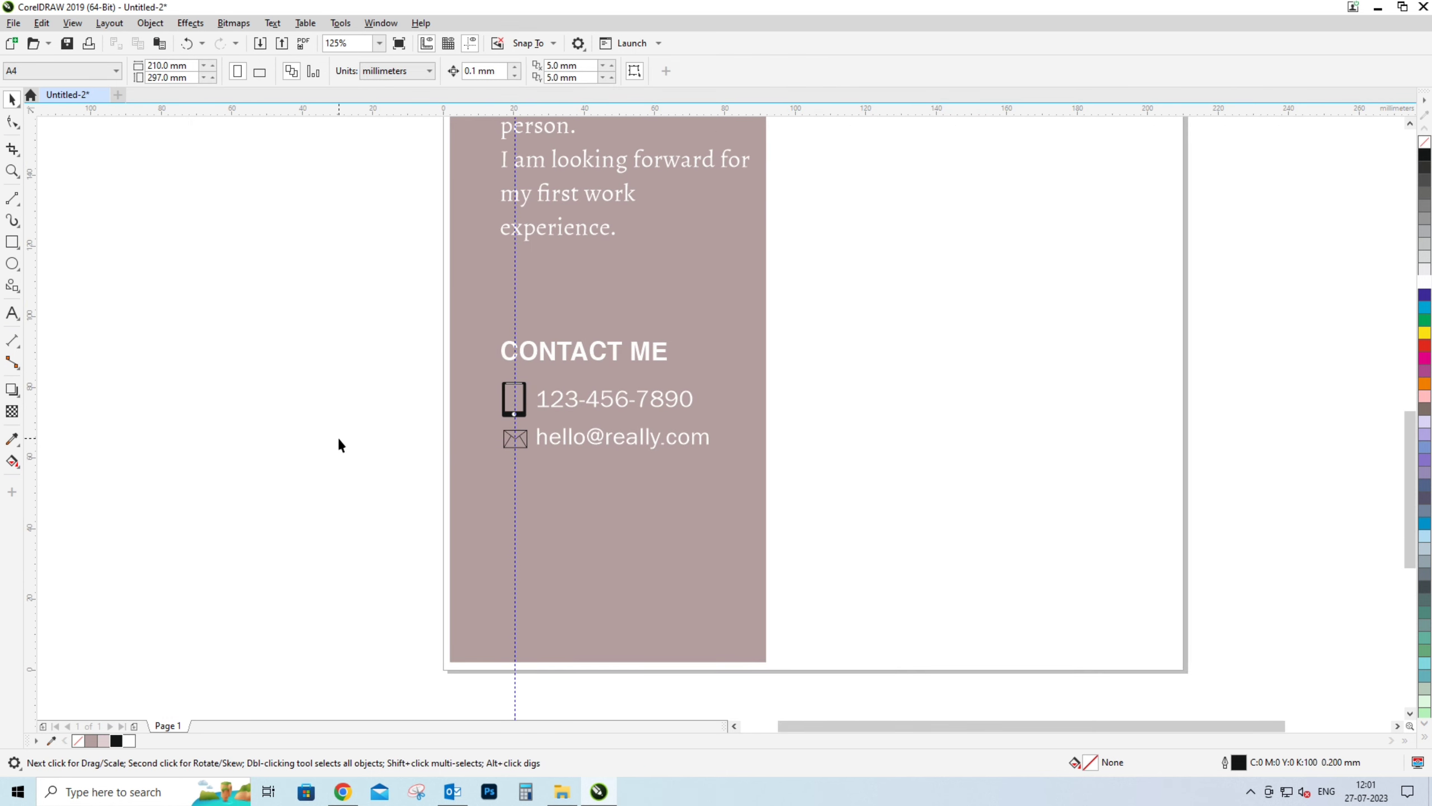
click(474, 43)
Draw a small circle below the email line and a square overlapping its lower half
scroll(552, 502, up, 2)
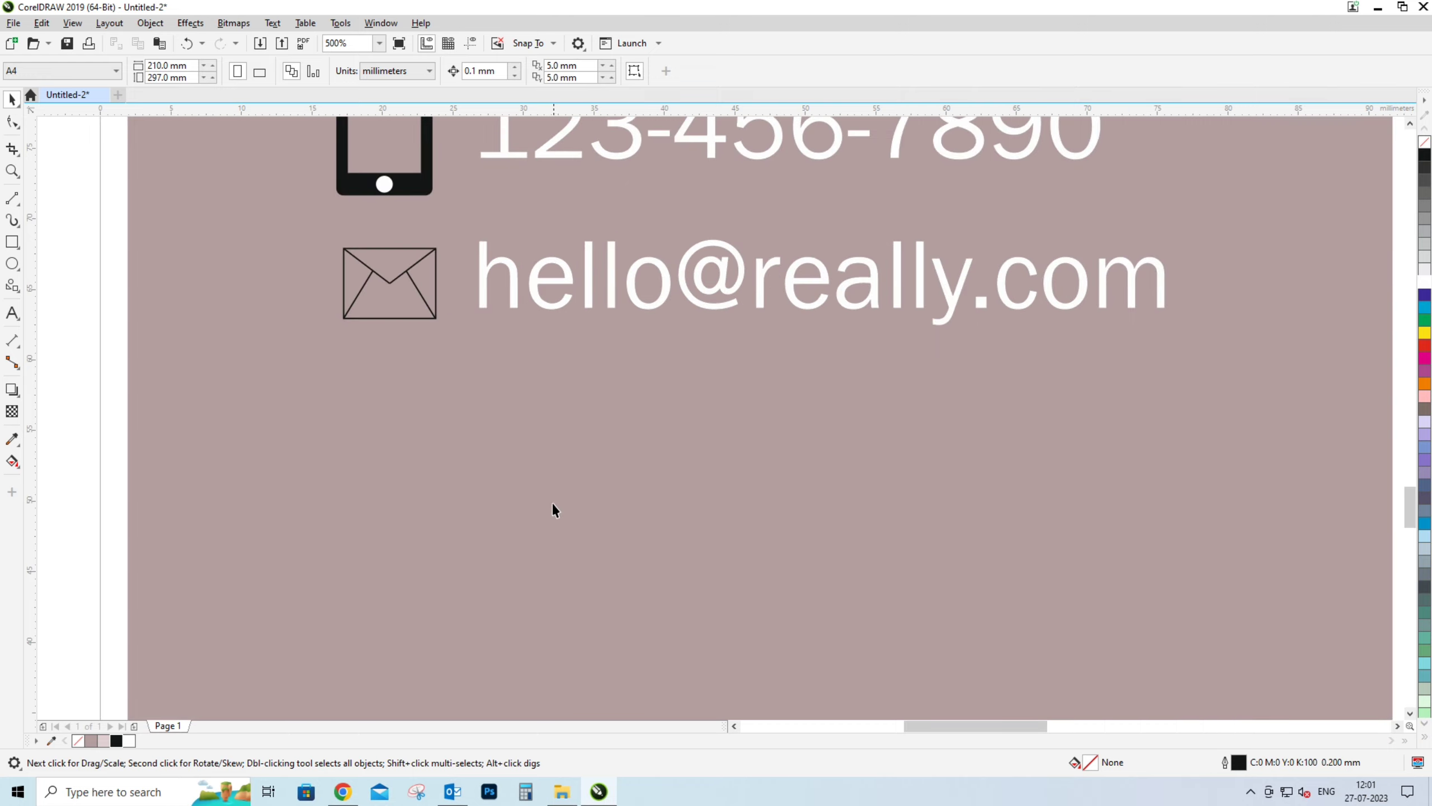
click(12, 263)
drag(464, 317, 516, 369)
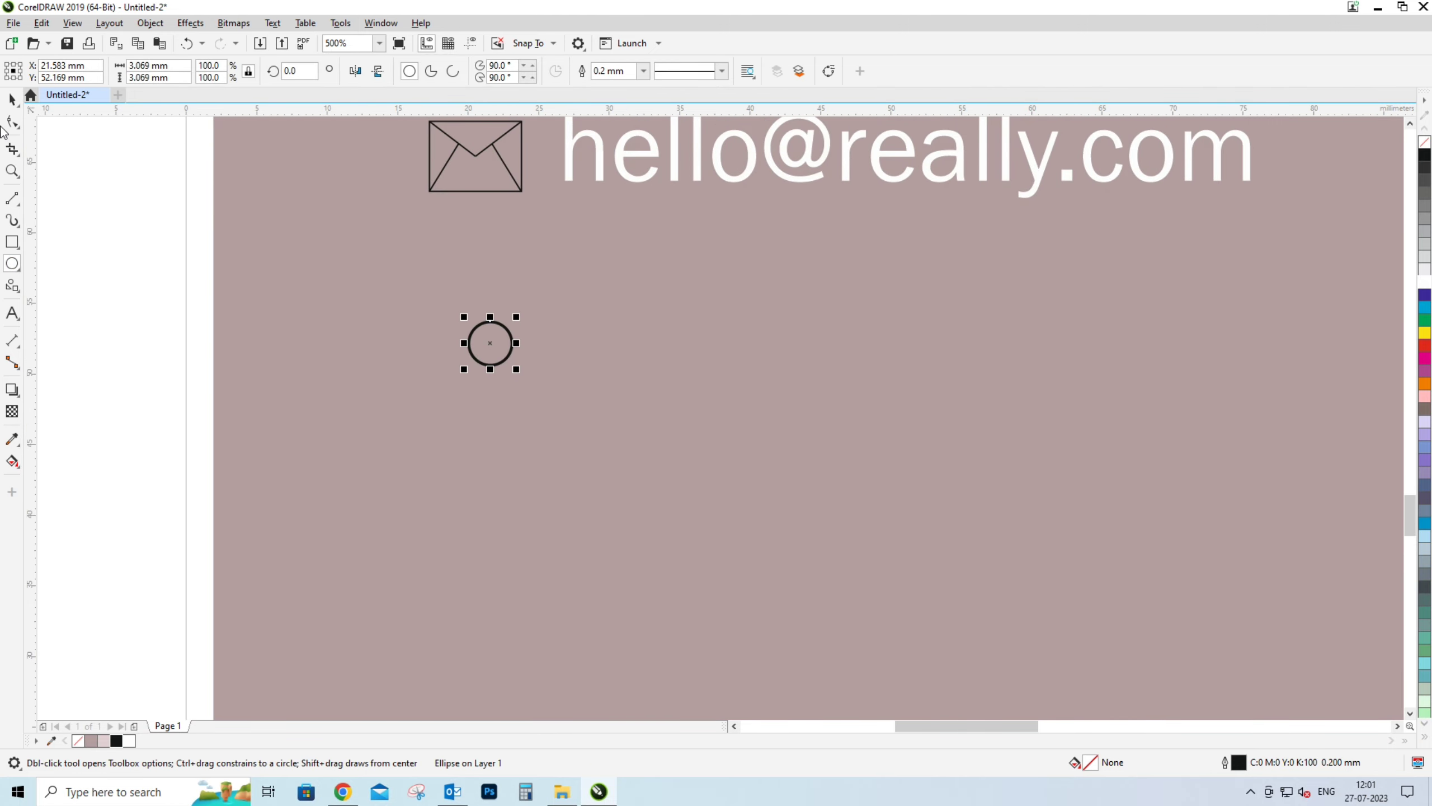
click(12, 242)
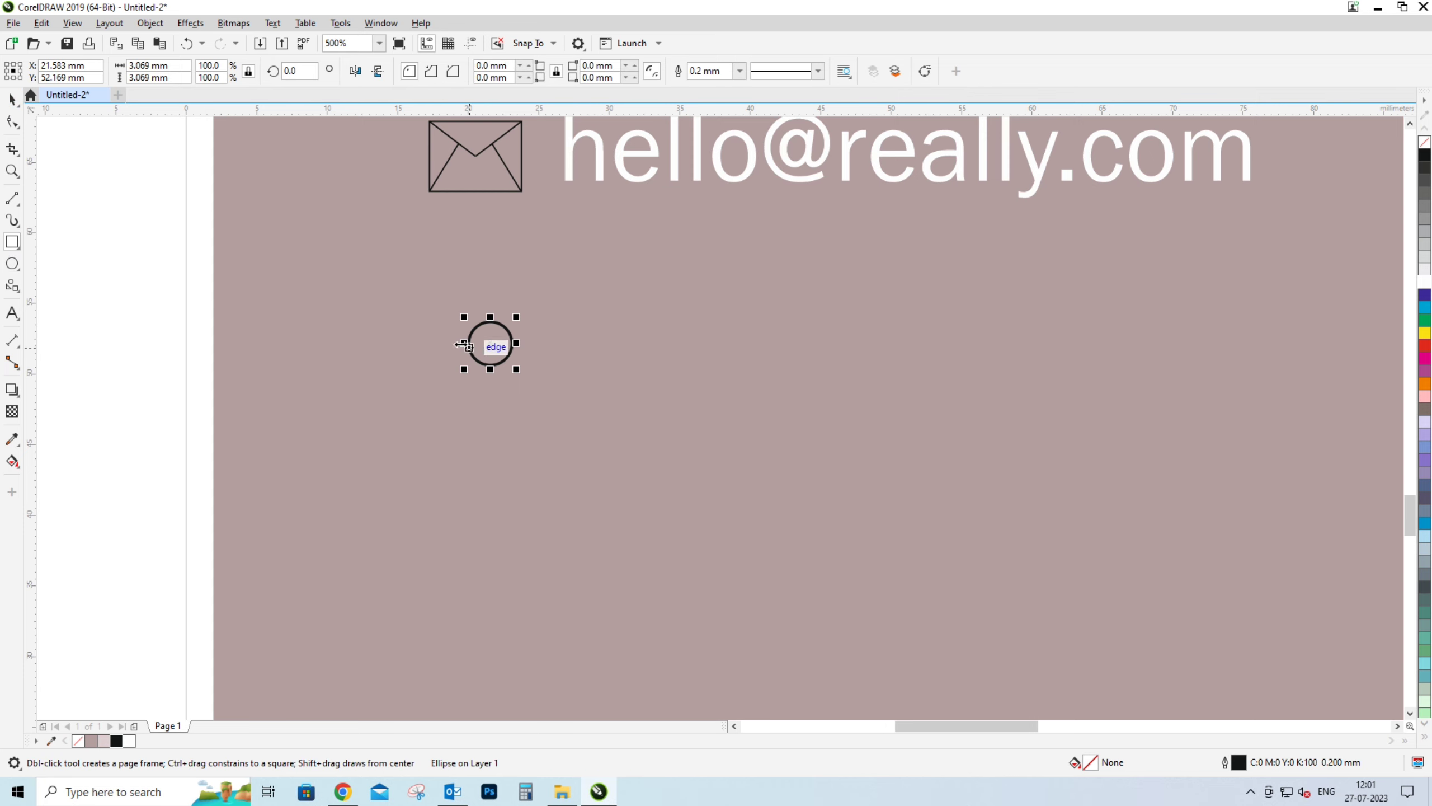
mouse_move(449, 339)
mouse_down()
mouse_move(499, 363)
mouse_move(520, 410)
mouse_up()
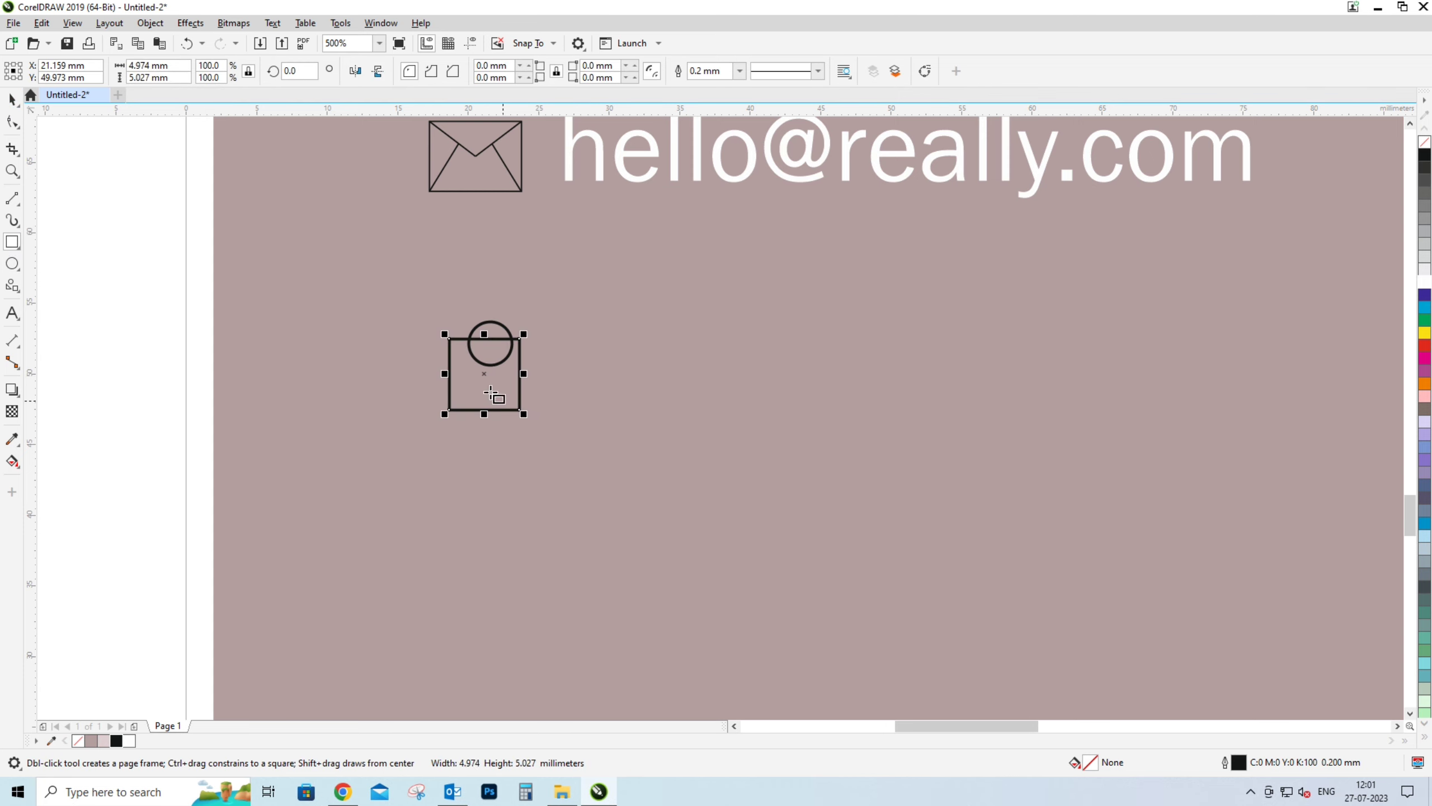
click(12, 99)
shift+click(566, 352)
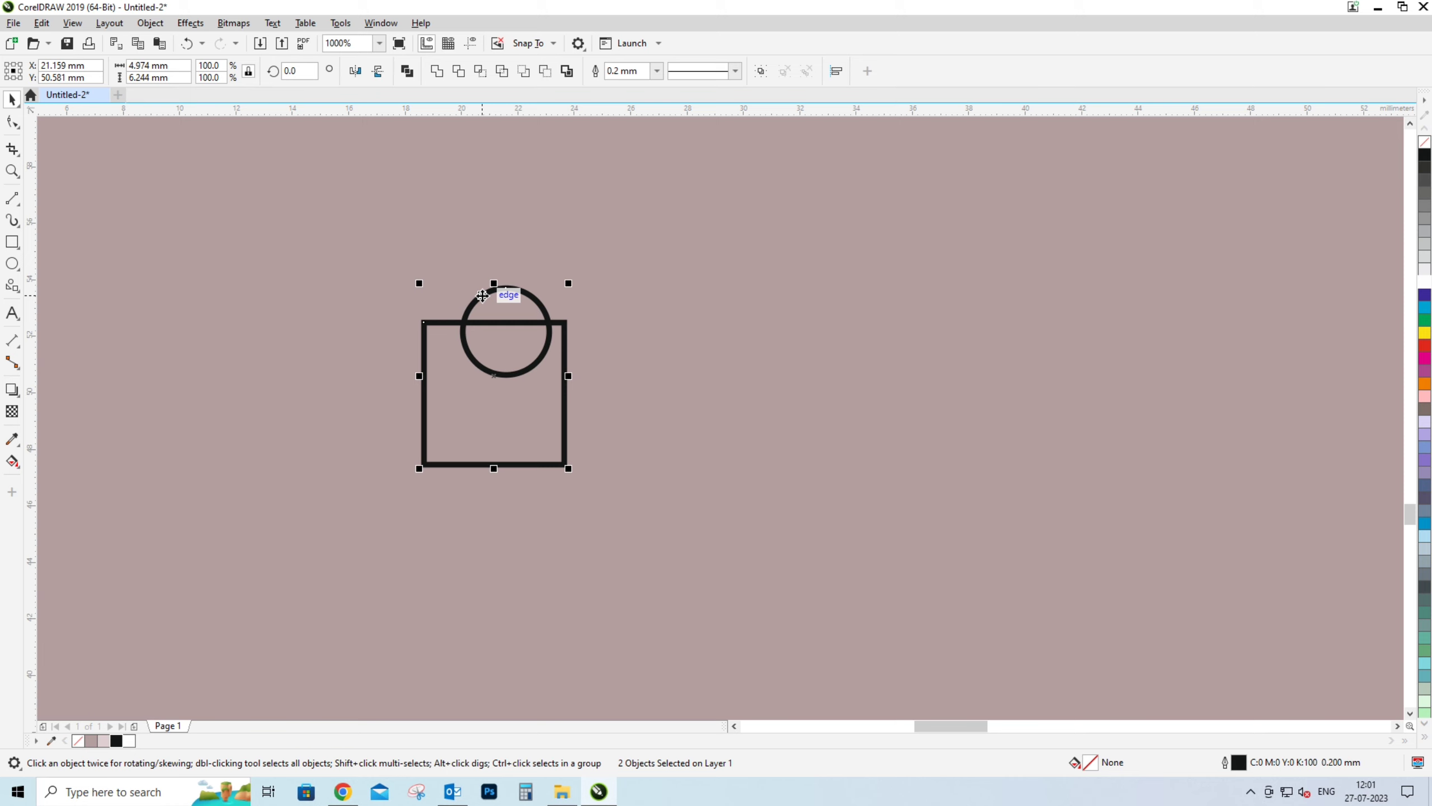
Place a vertical guide through the square's centre and show the guidelines again
click(415, 389)
click(543, 384)
scroll(534, 404, up, 2)
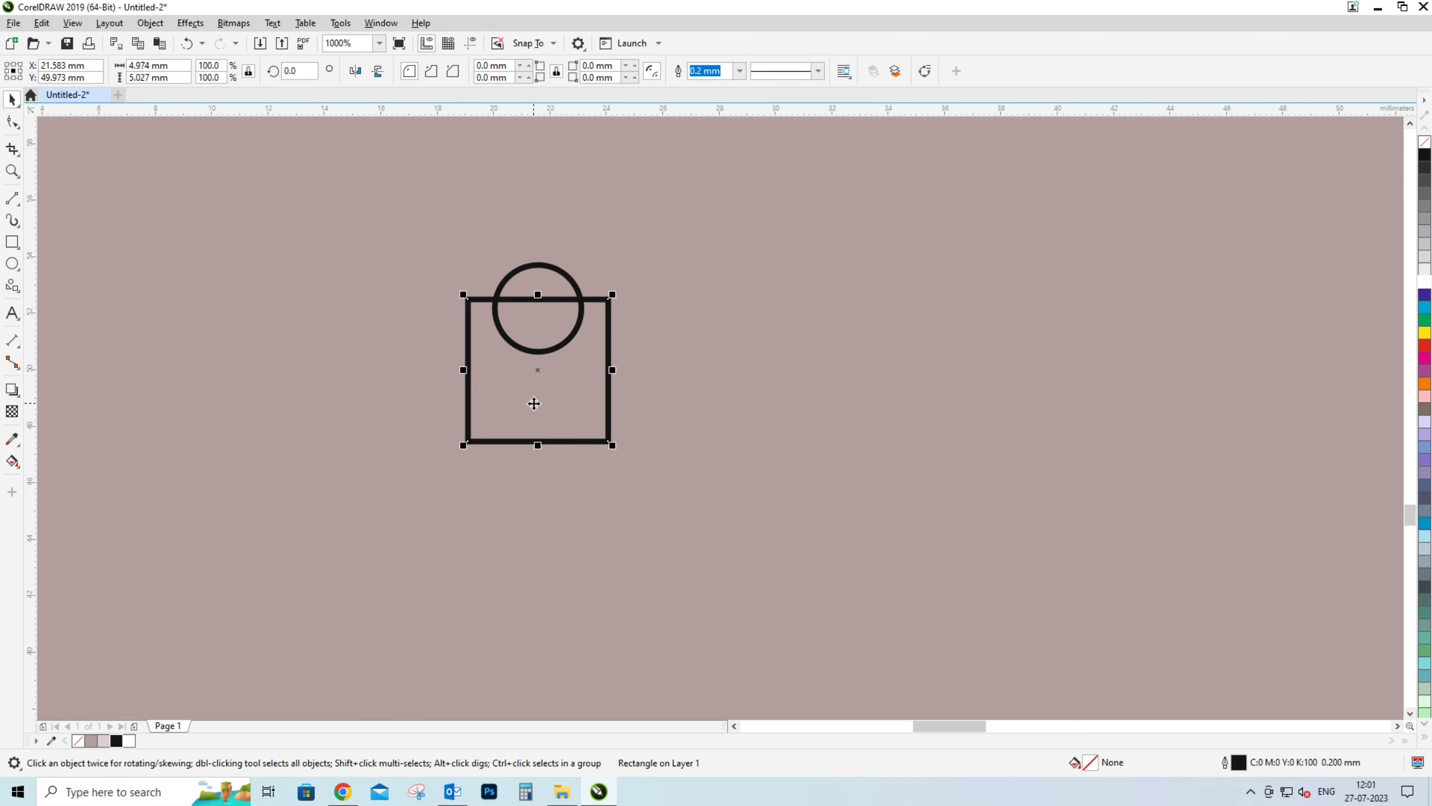
click(534, 404)
drag(538, 370, 538, 370)
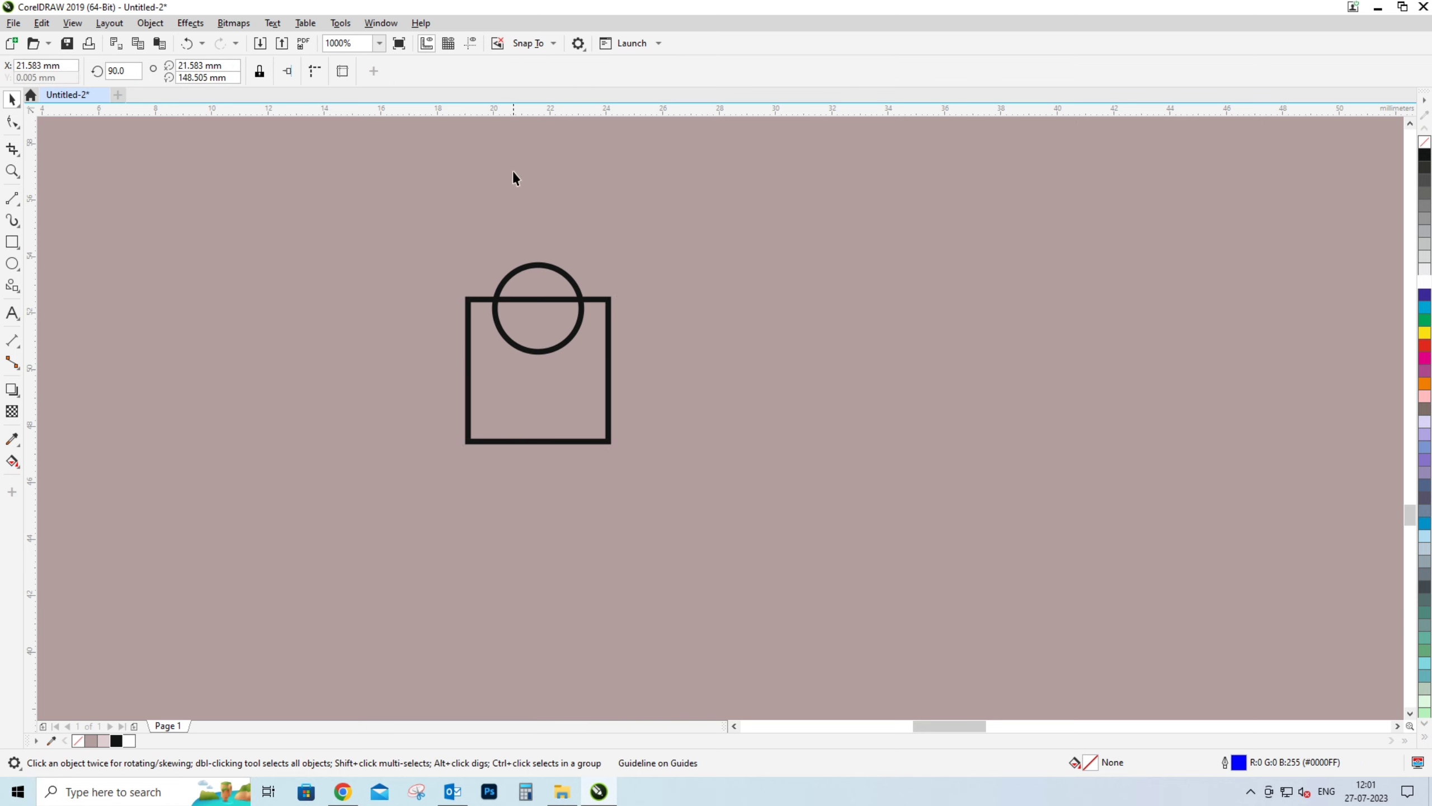
click(473, 51)
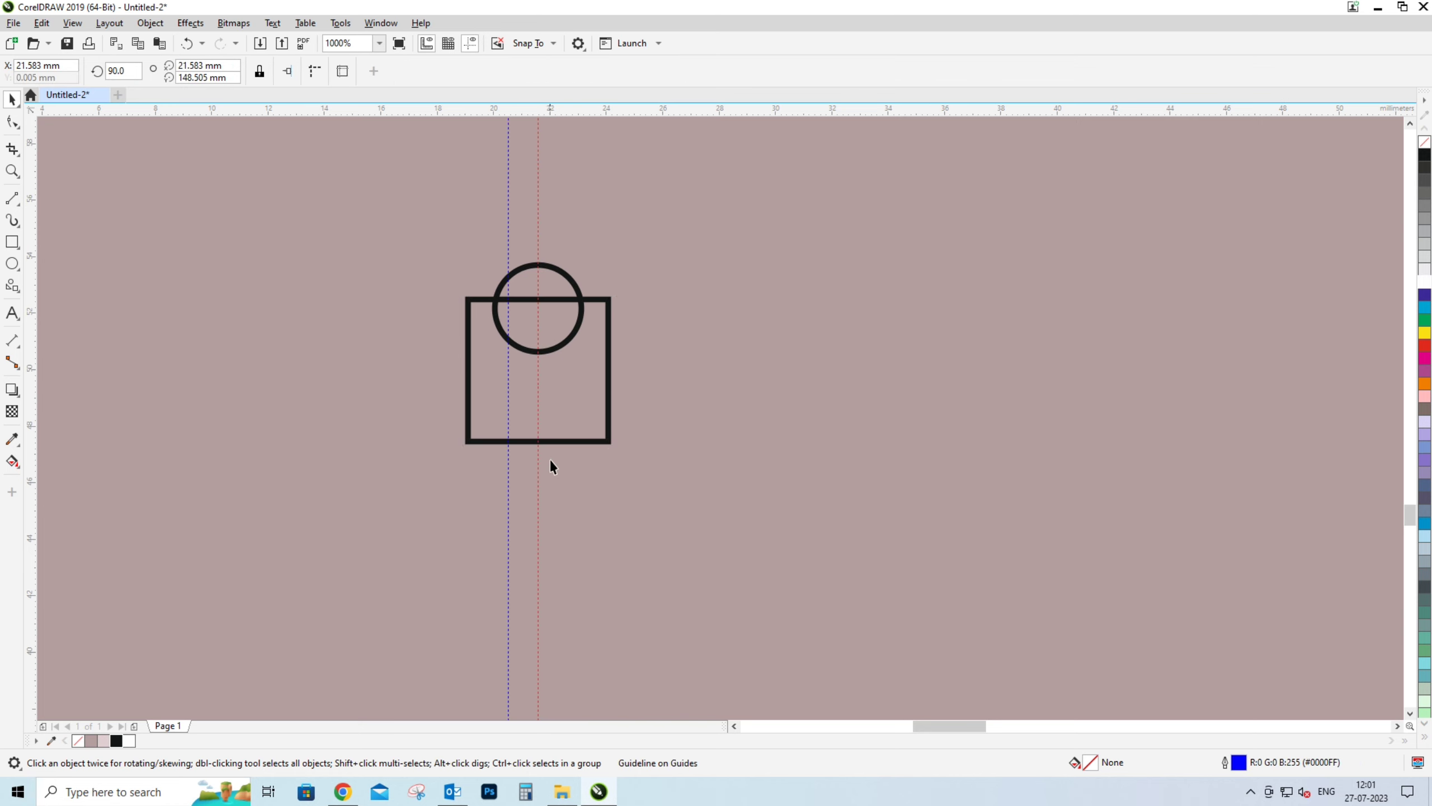
click(521, 443)
scroll(522, 442, up, 1)
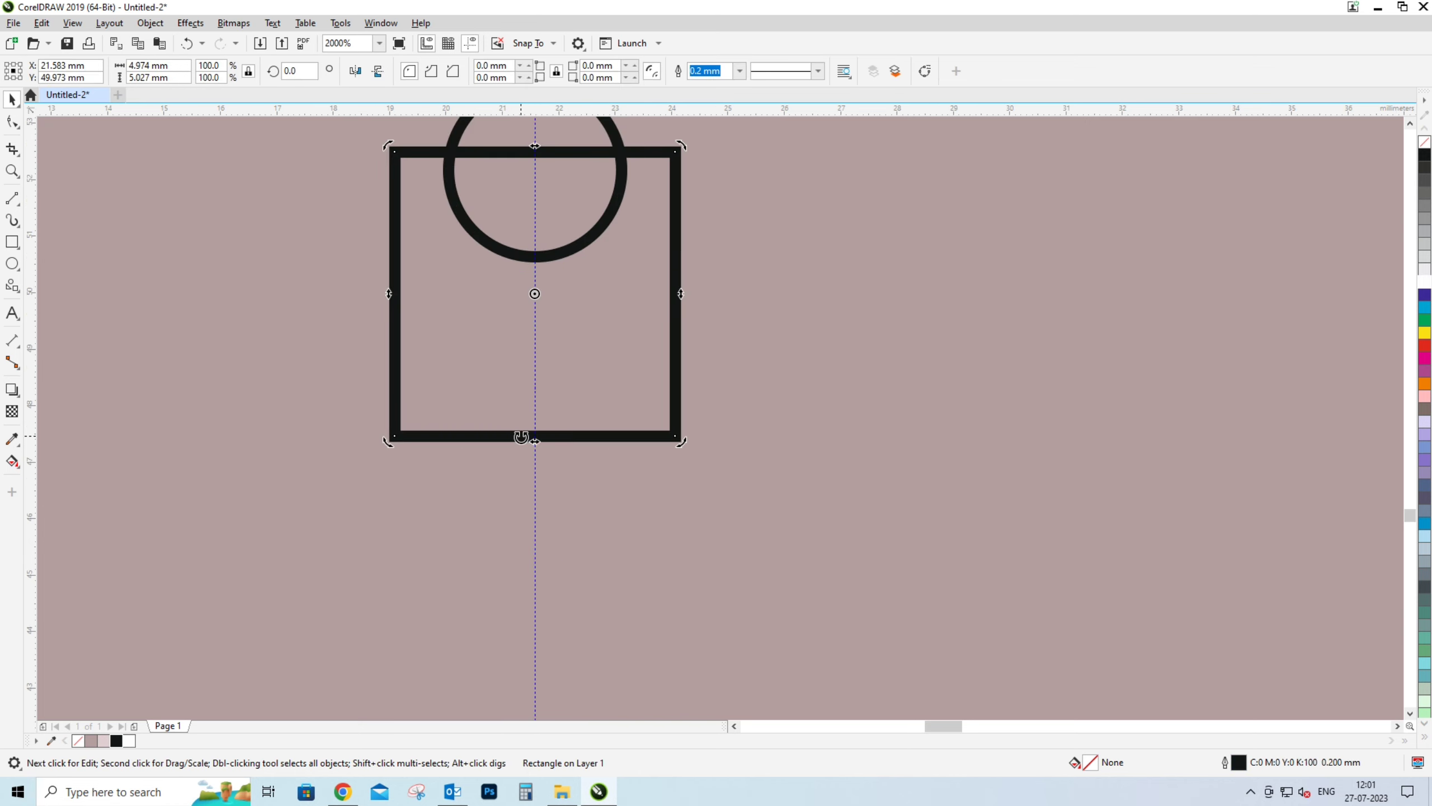
Convert the square to curves and remove its bottom corner nodes, leaving a three-node downward triangle
right_click(522, 437)
click(581, 22)
key(F10)
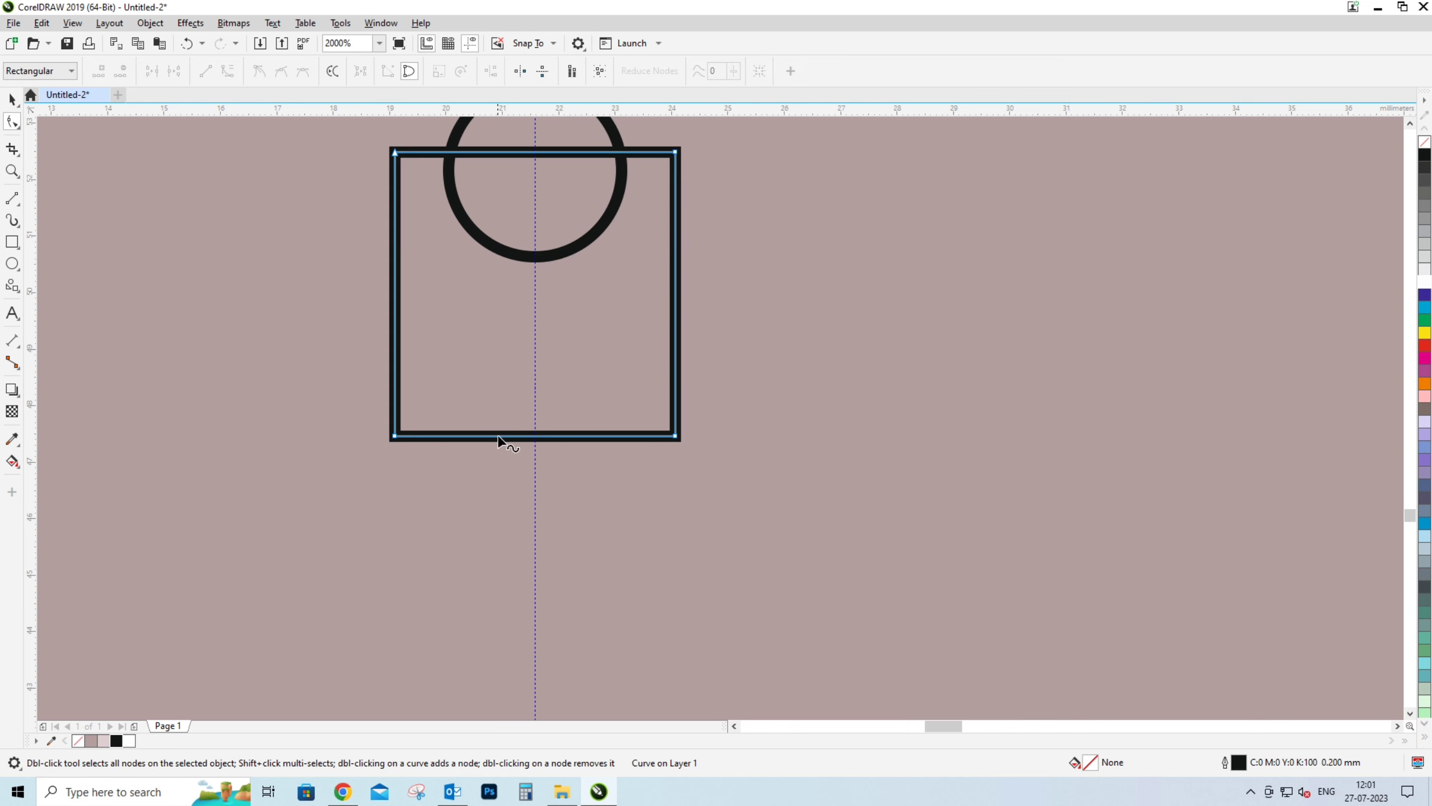
drag(534, 438, 534, 511)
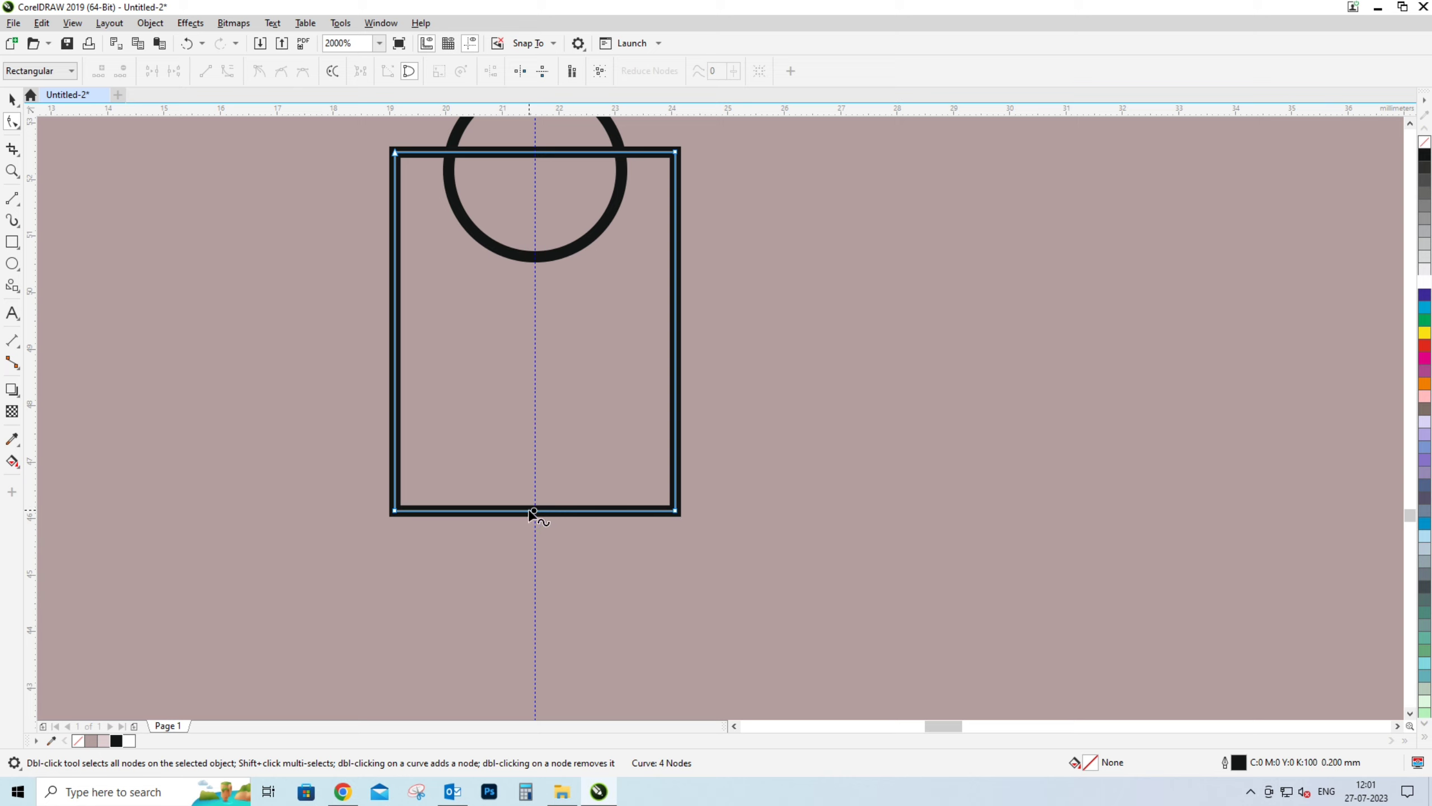
drag(393, 513, 407, 403)
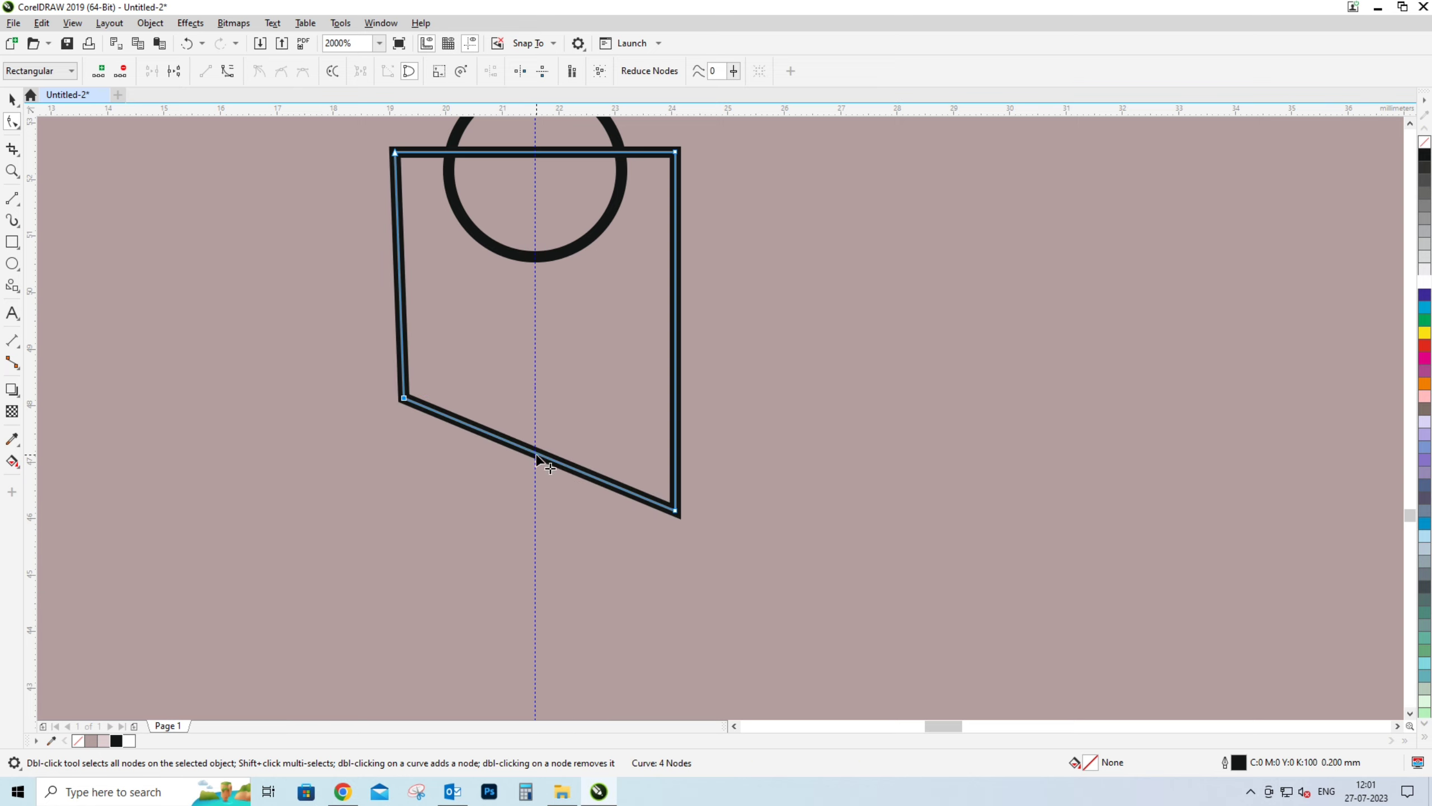
double_click(675, 511)
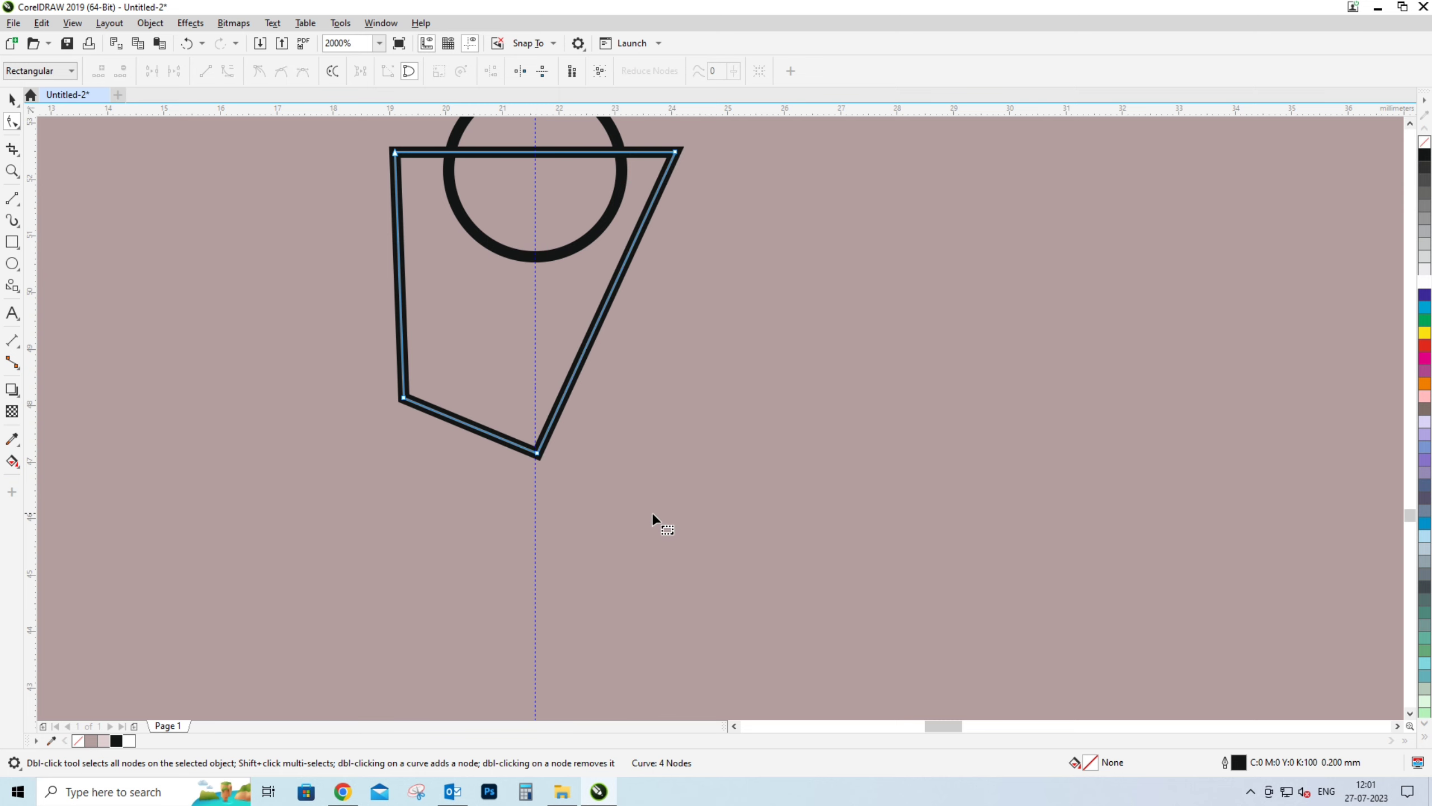
double_click(502, 425)
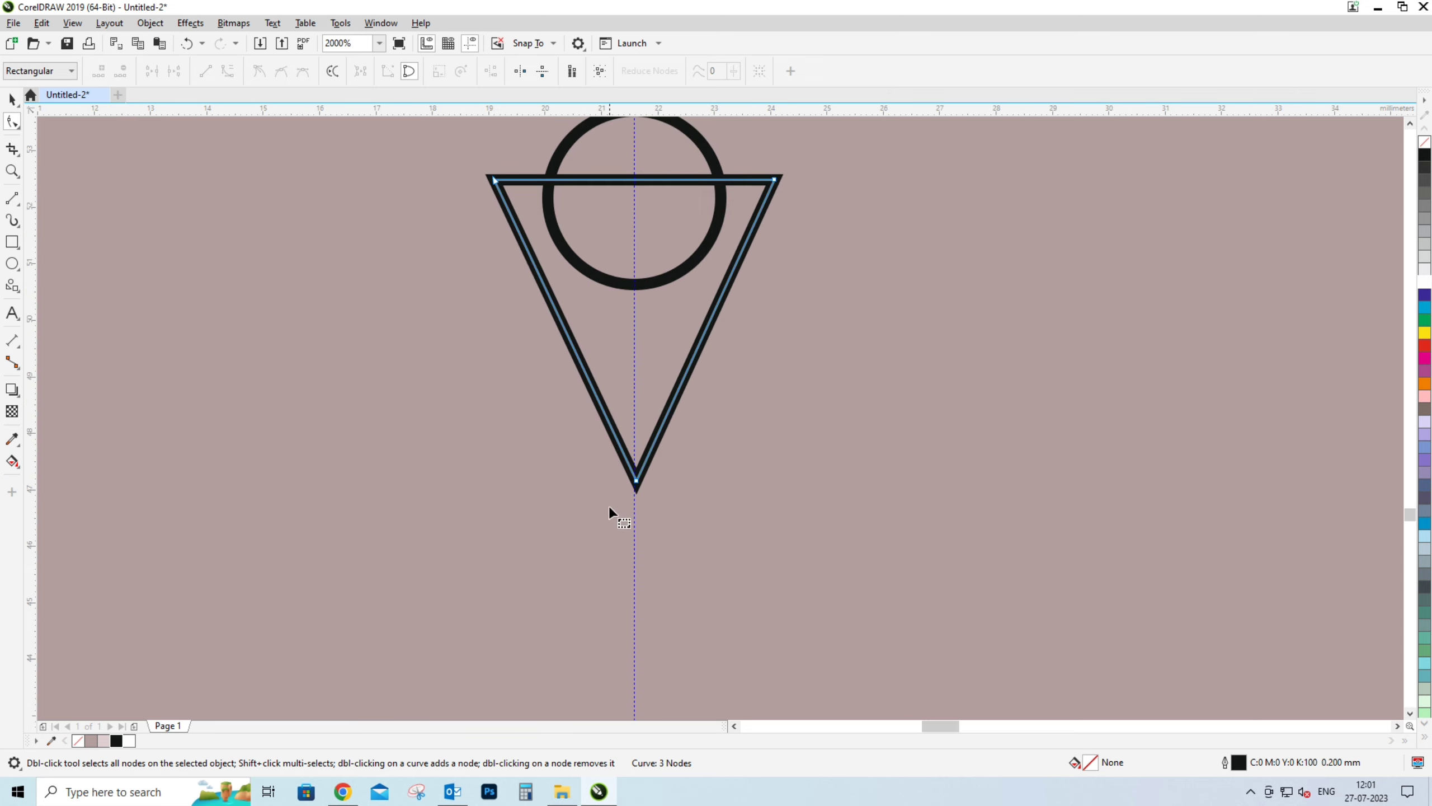
scroll(609, 506, down, 1)
click(12, 100)
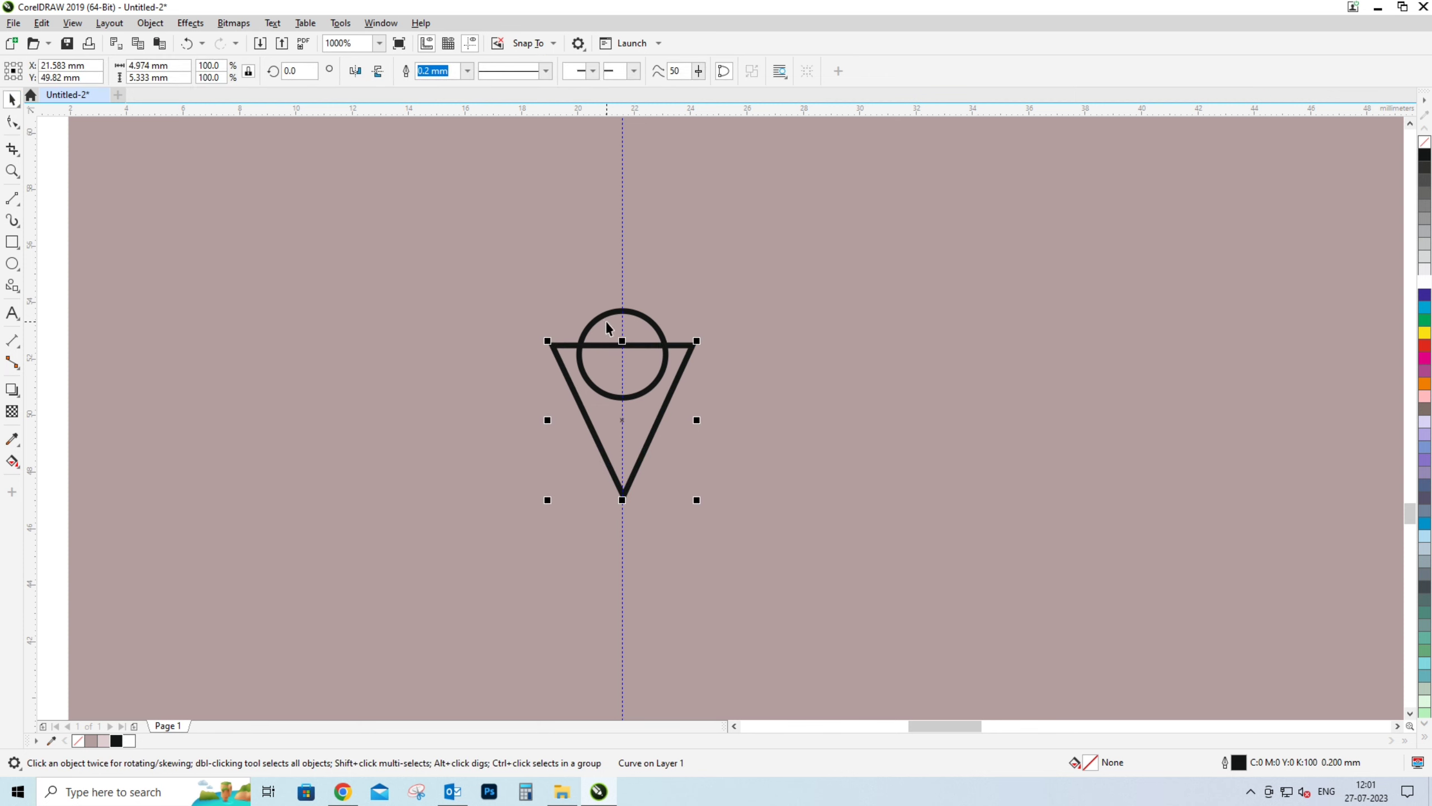
Weld the circle and triangle, then delete the bump and notch nodes for a smooth teardrop
shift+click(607, 323)
click(433, 71)
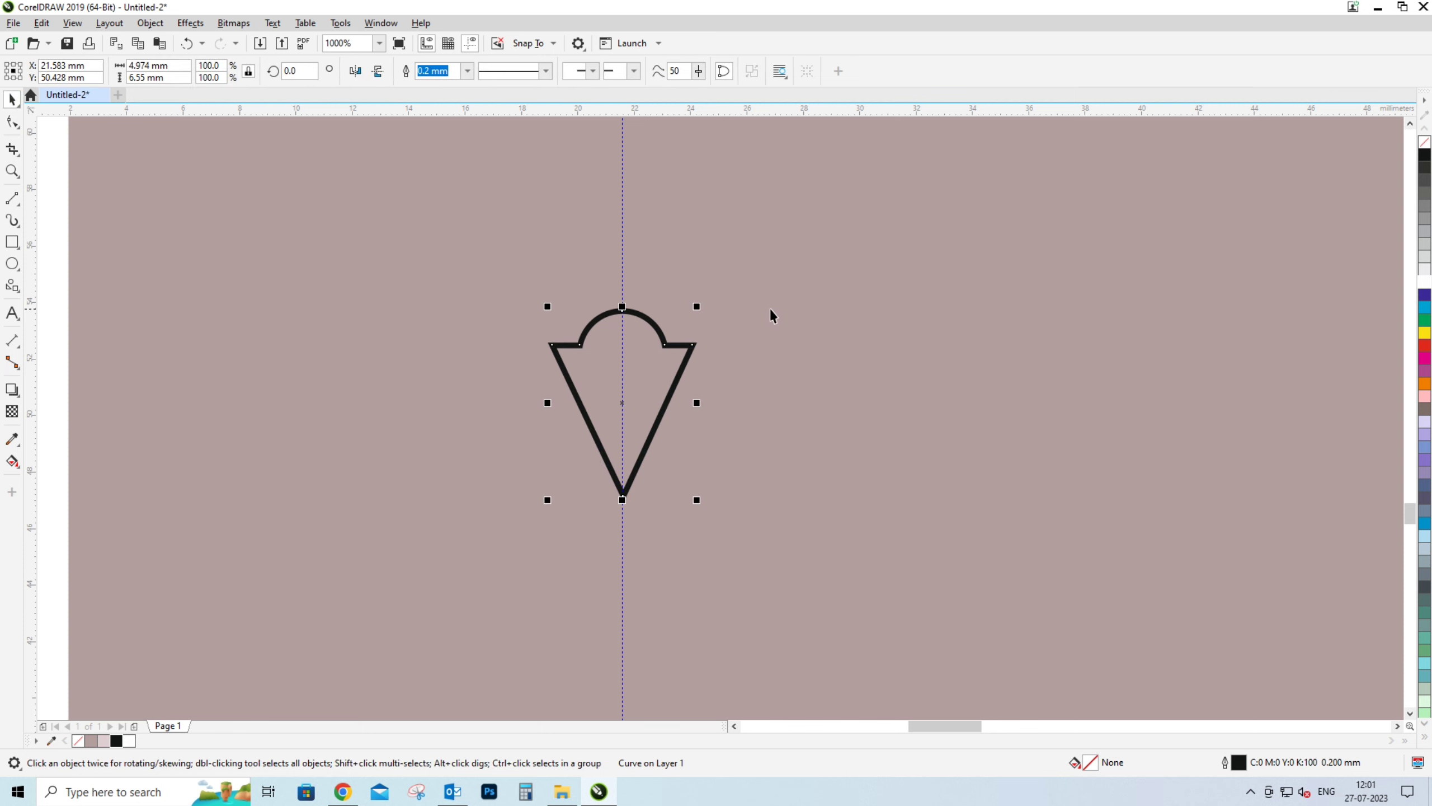
click(683, 355)
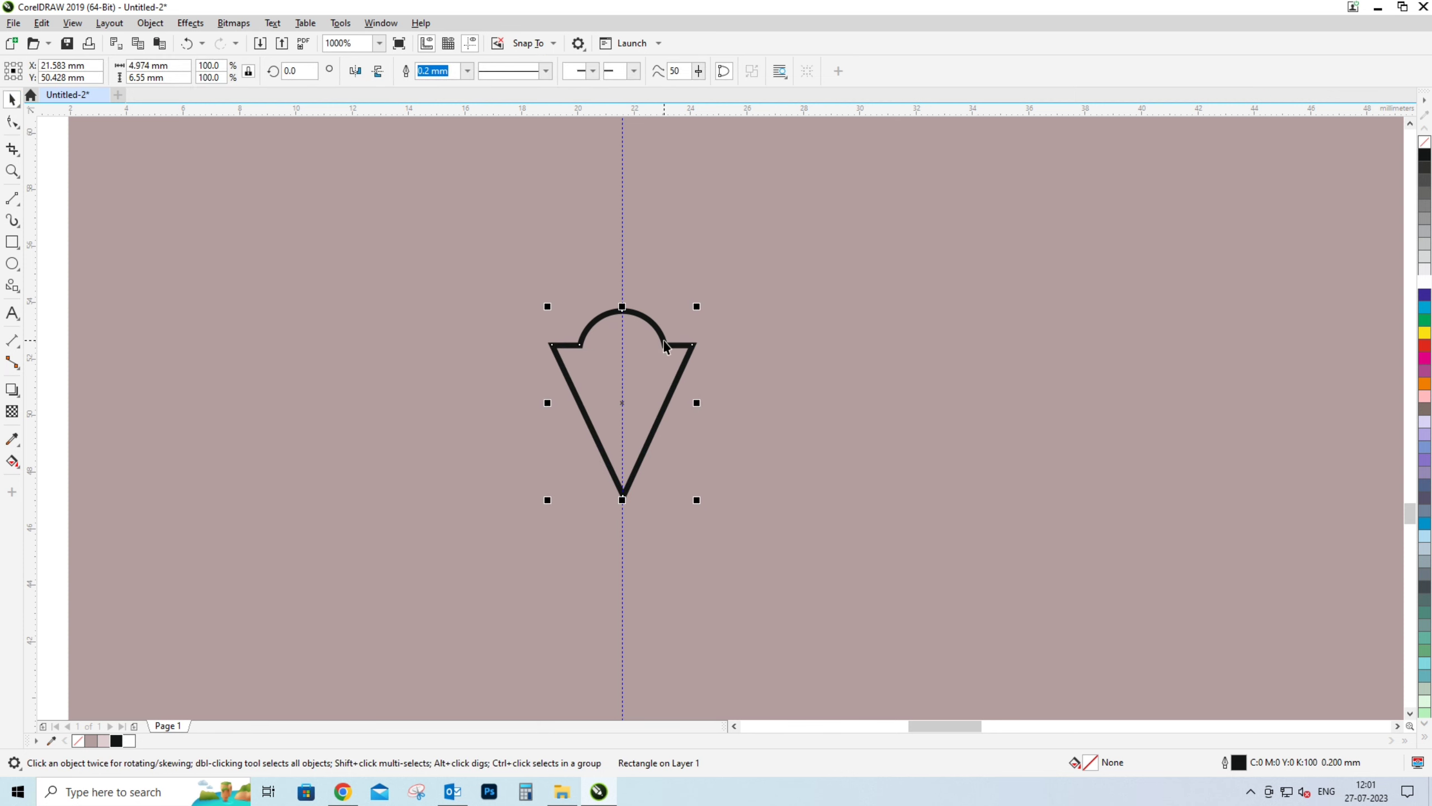
double_click(623, 490)
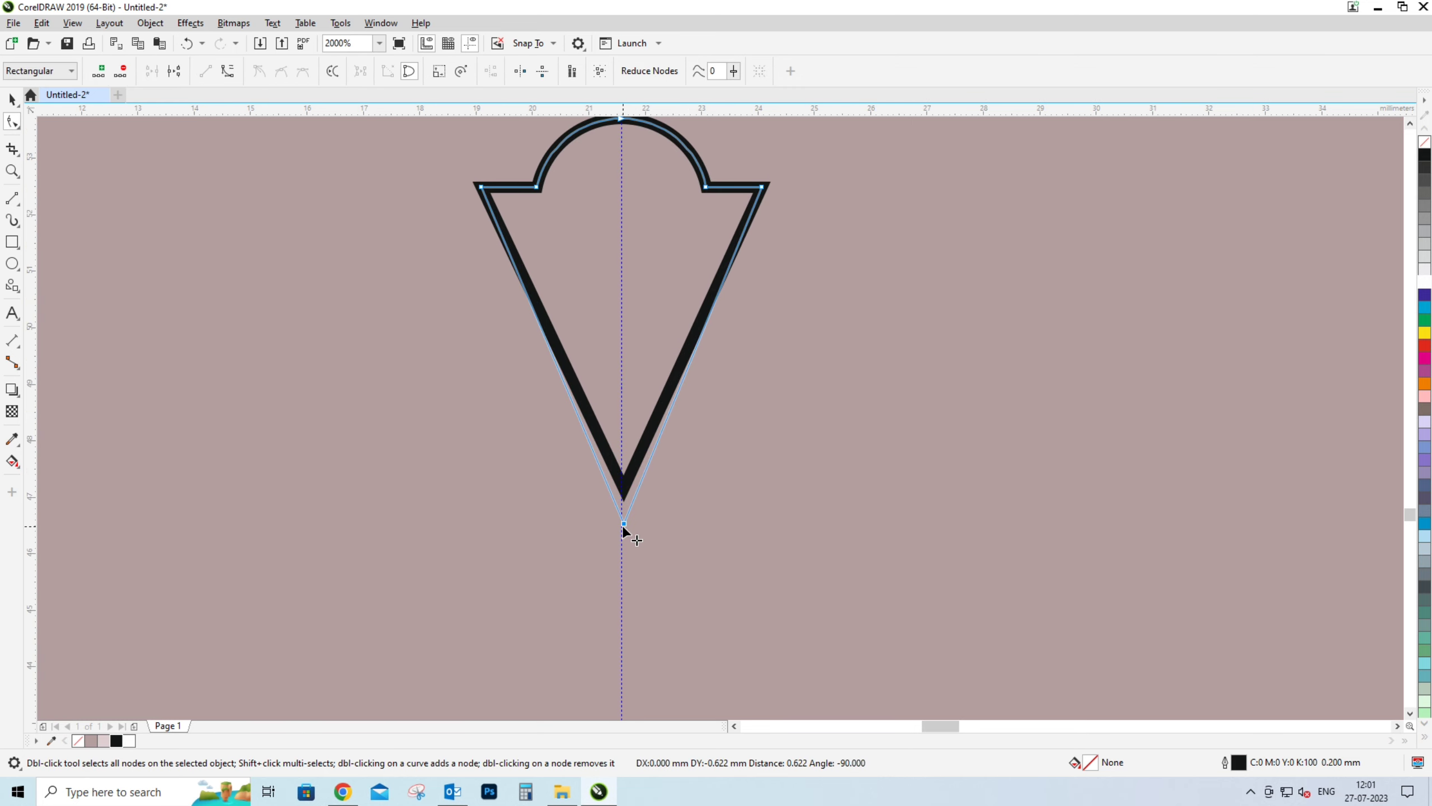
click(704, 423)
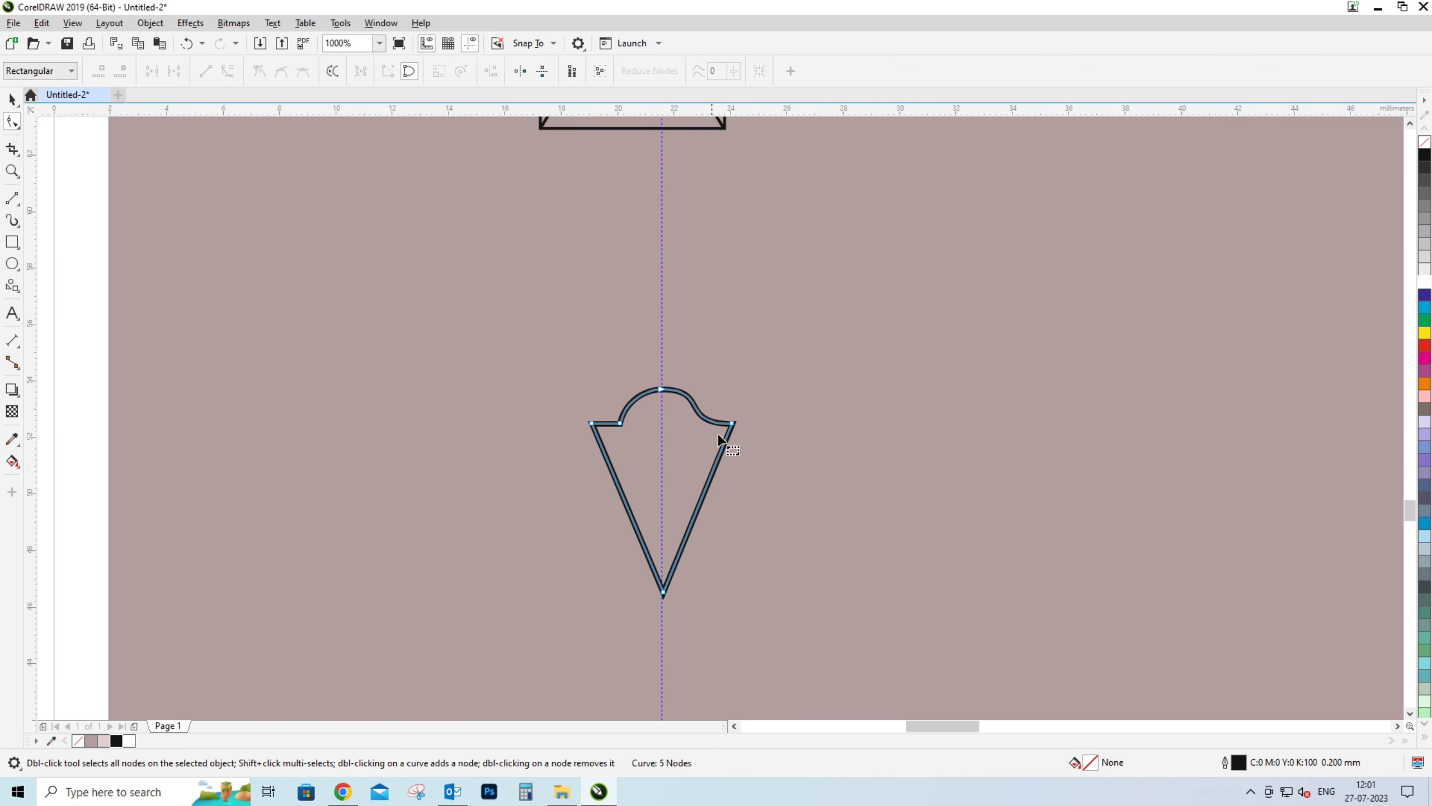
key(Delete)
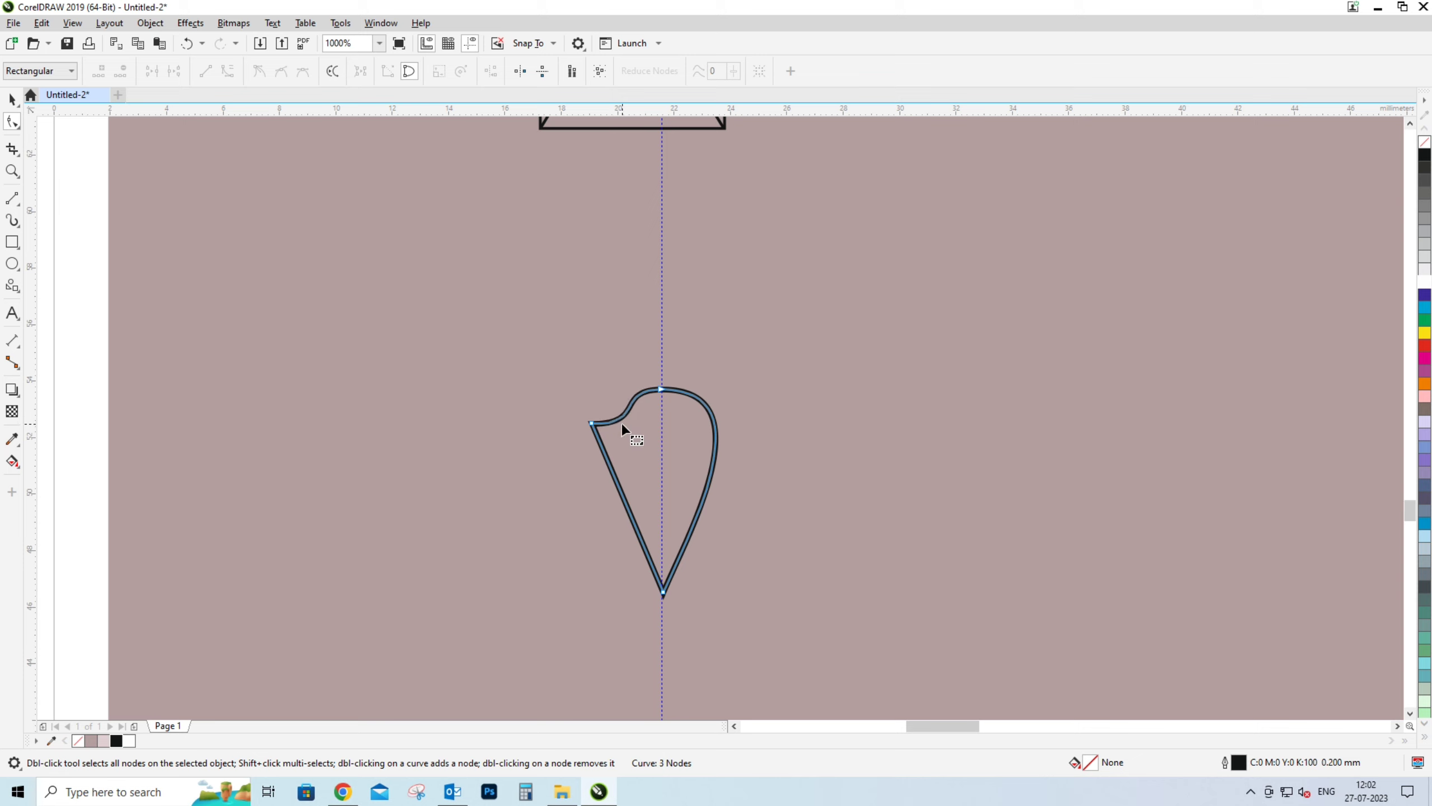
double_click(621, 424)
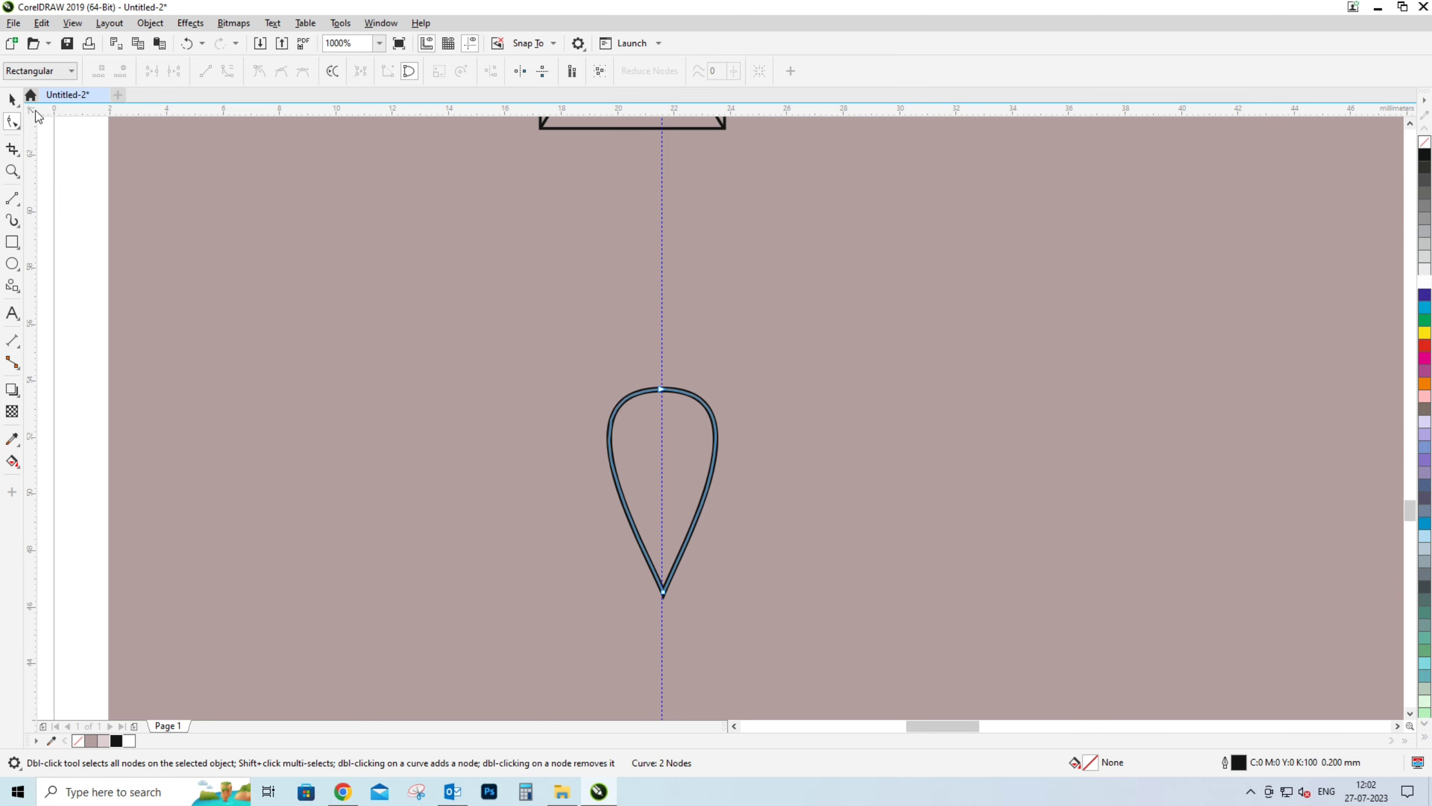
click(12, 100)
click(12, 263)
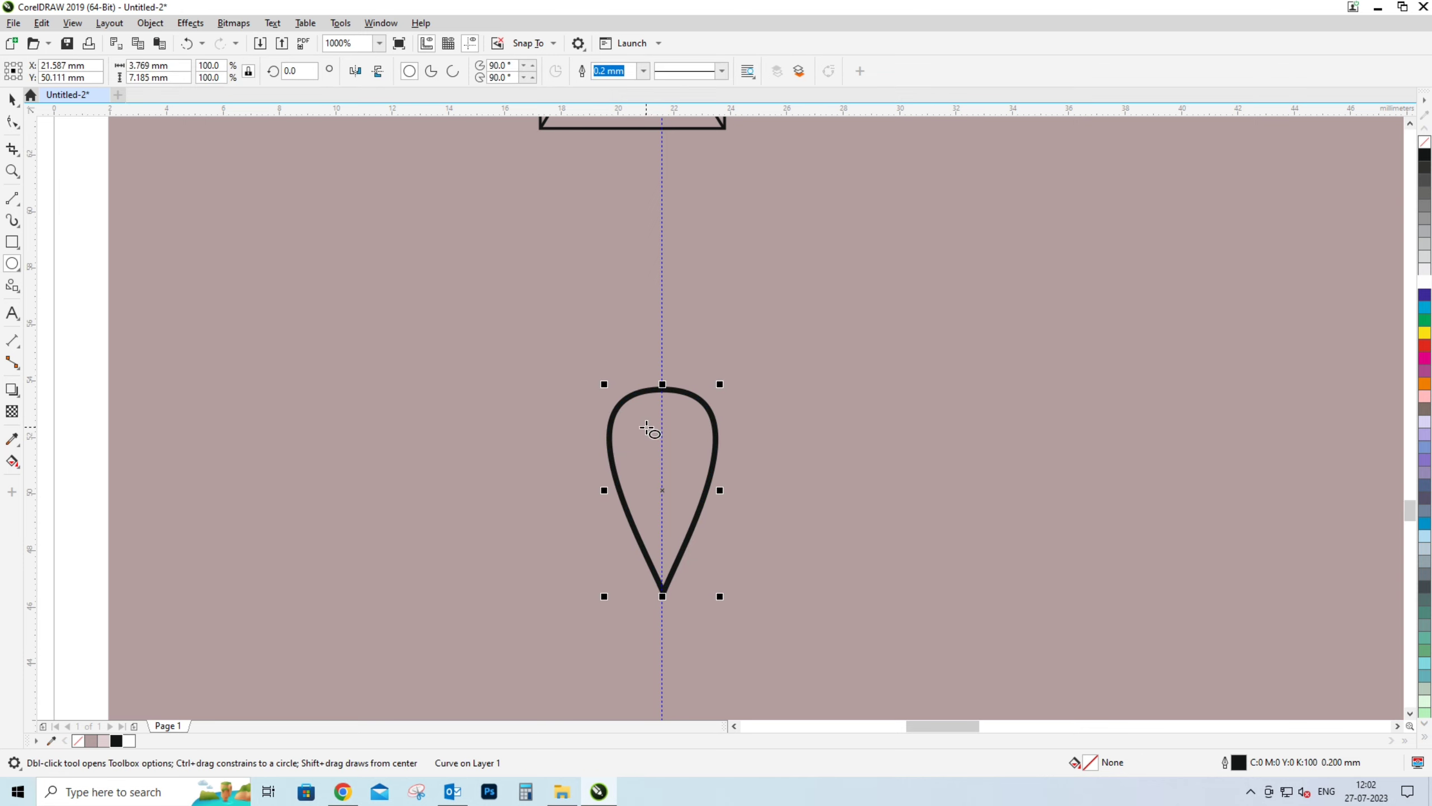
Draw a small circle and centre it within the teardrop shape
drag(643, 423, 695, 476)
click(13, 99)
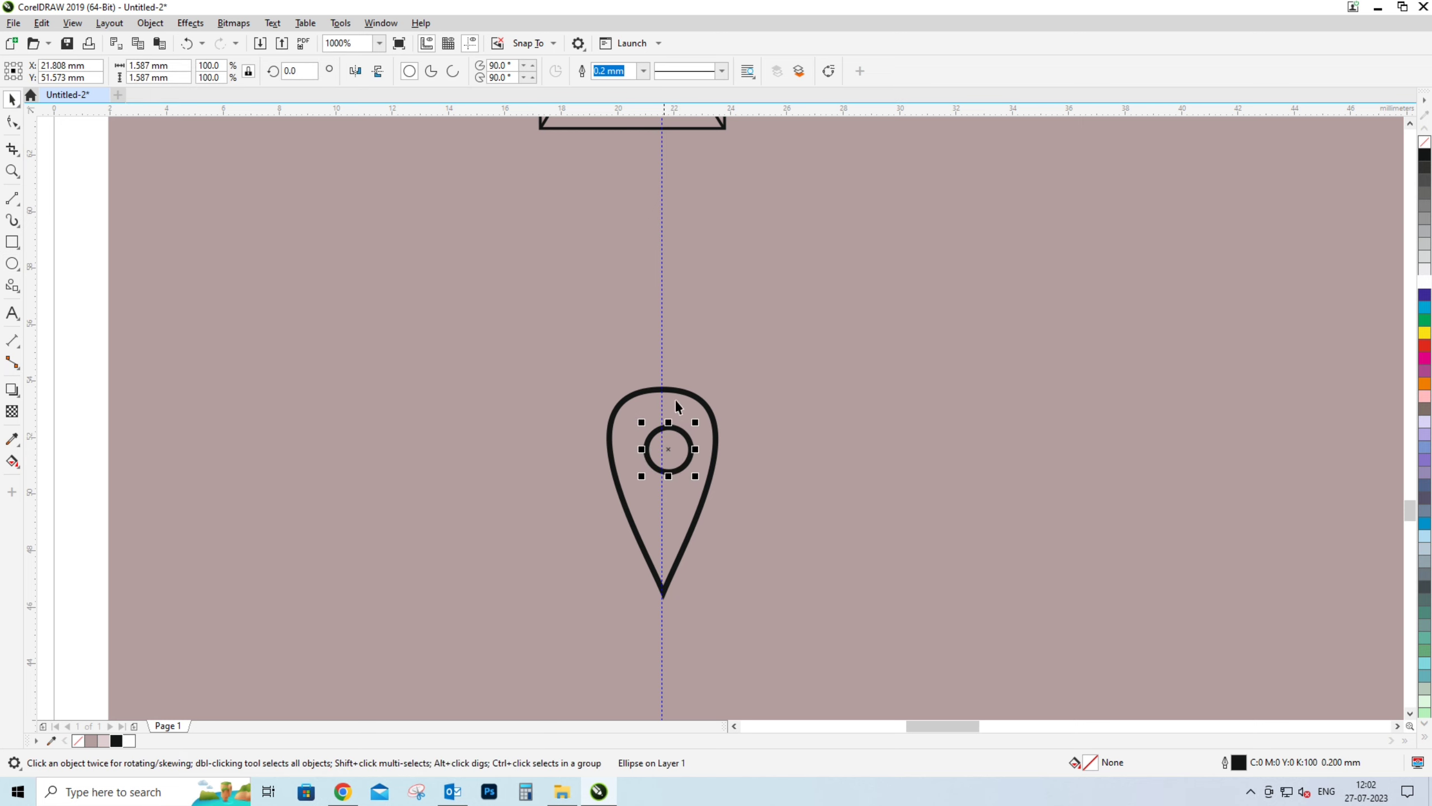
shift+click(696, 402)
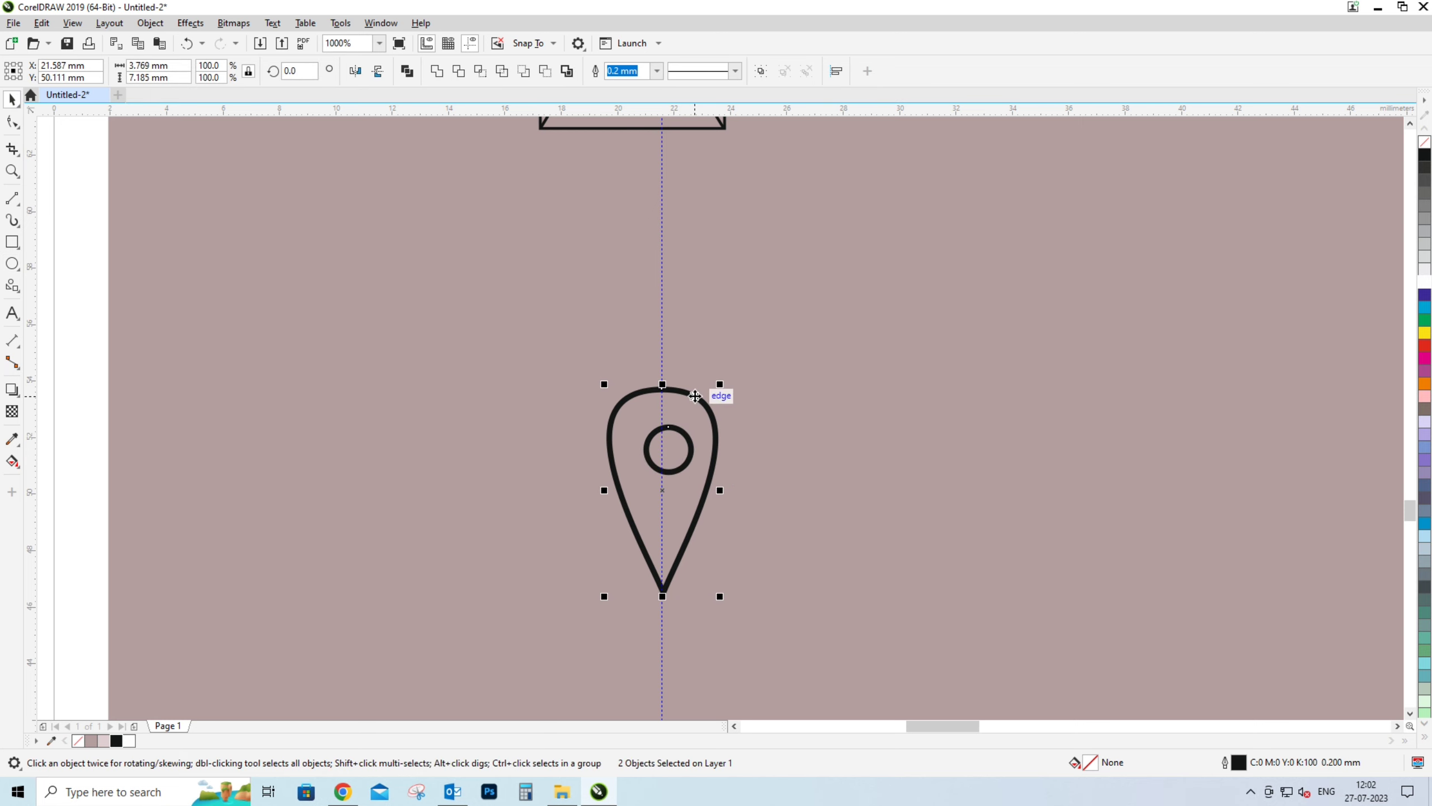
key(e)
key(c)
scroll(695, 396, down, 1)
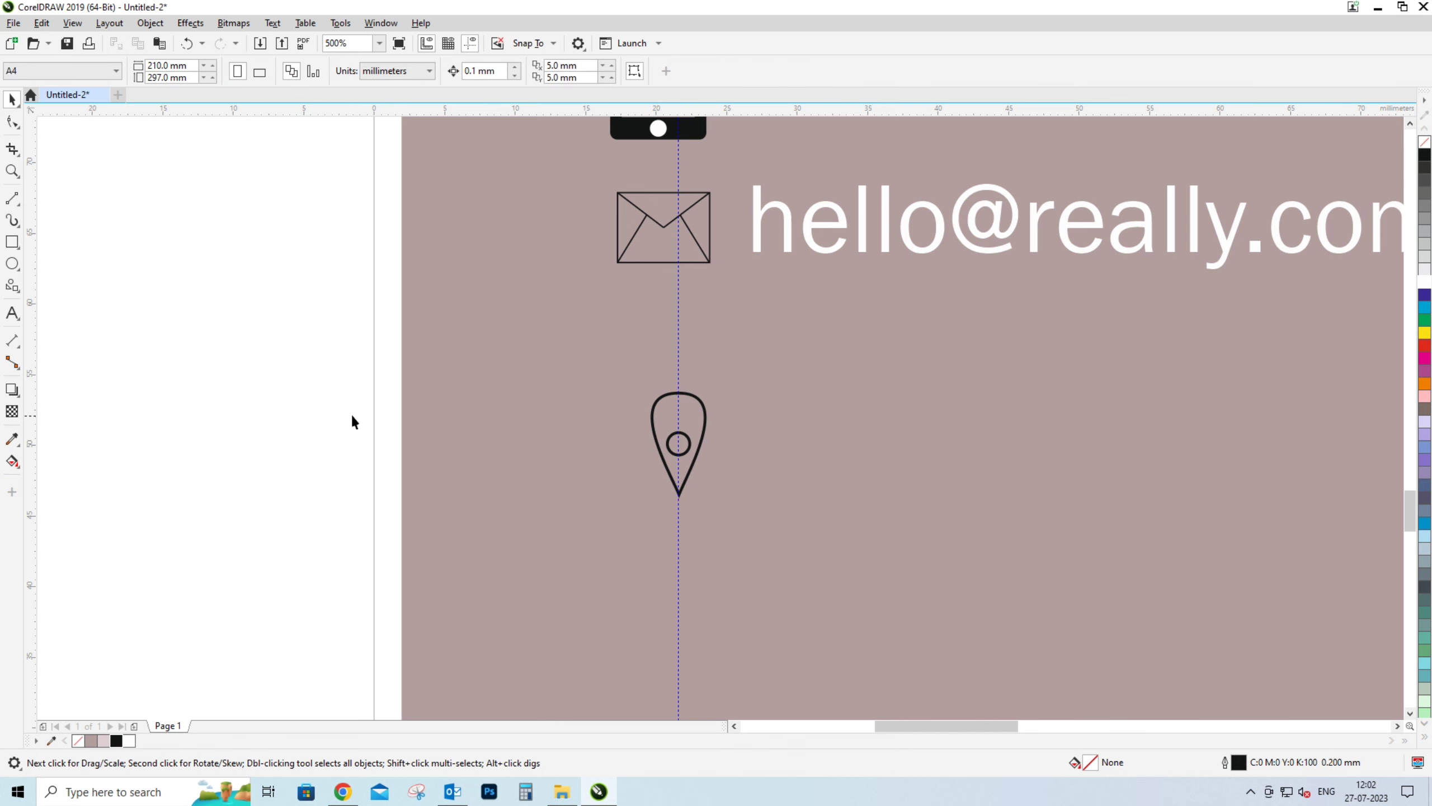
Move the circle up into the teardrop's head and group both into a location pin
click(678, 444)
scroll(718, 472, up, 1)
drag(636, 416, 649, 361)
scroll(643, 407, down, 1)
shift+click(656, 412)
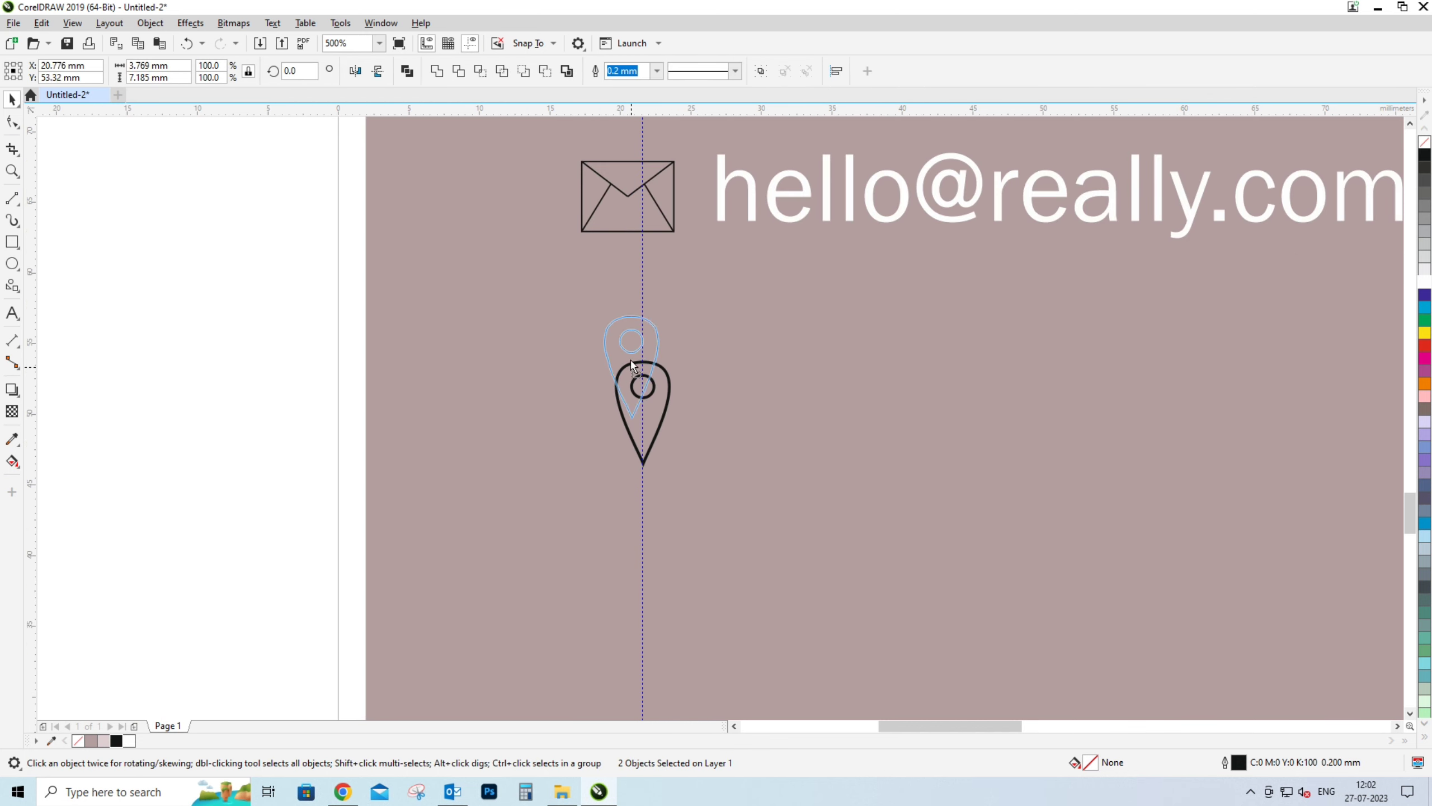
key(ctrl+g)
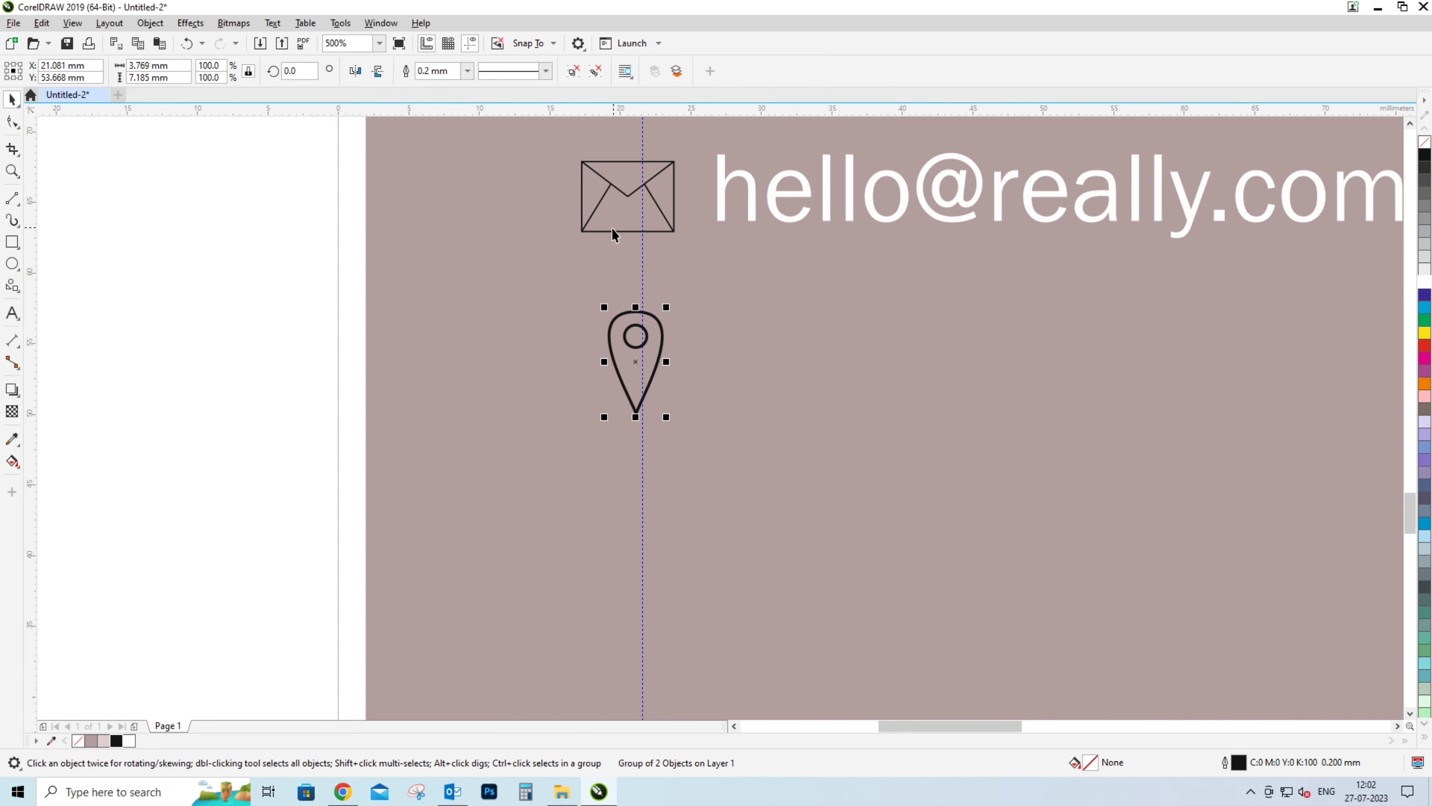
Centre the location pin horizontally under the envelope icon
shift+click(610, 236)
key(c)
click(339, 364)
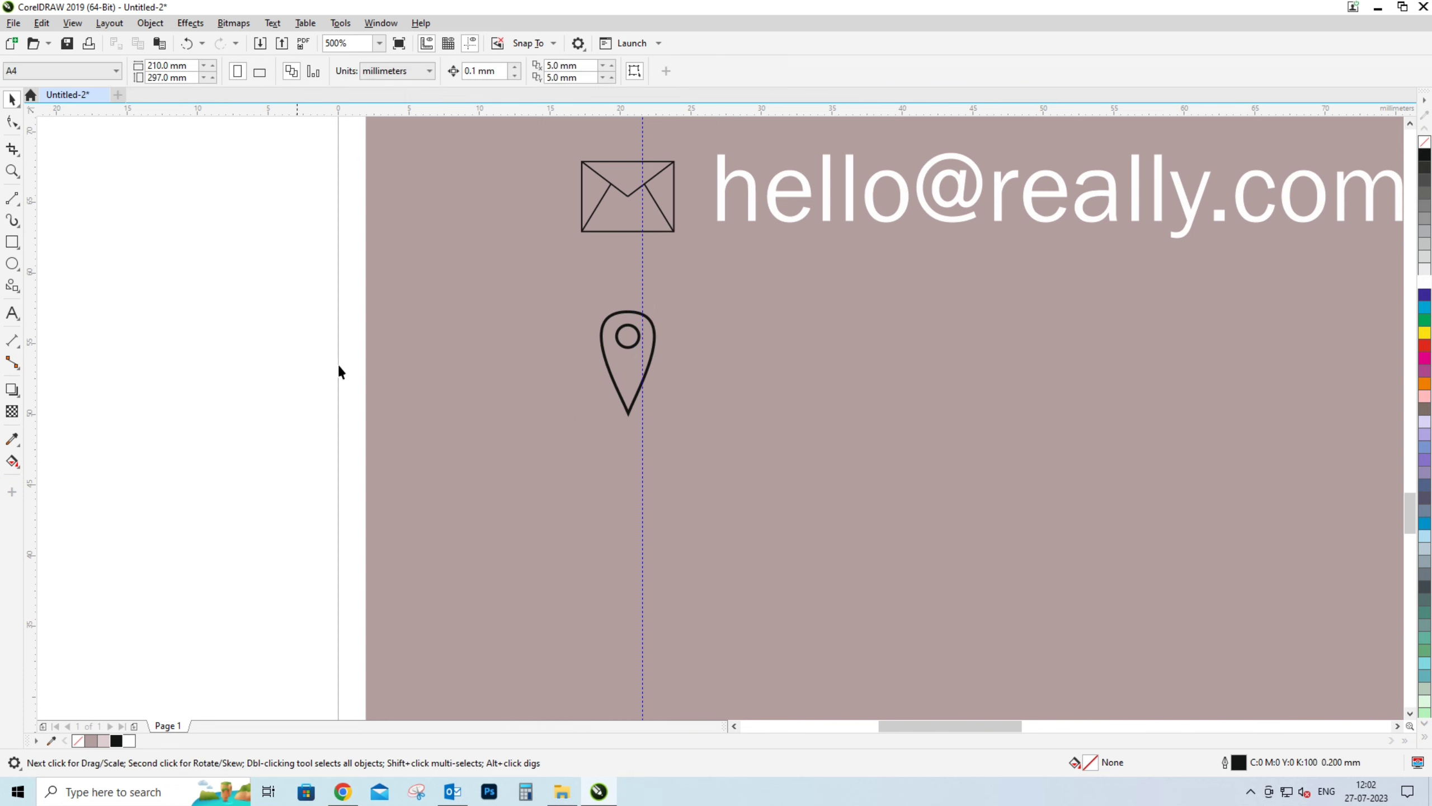
scroll(377, 246, down, 1)
Give the envelope icon a 0.25 mm outline width
drag(612, 343, 612, 344)
scroll(564, 299, up, 1)
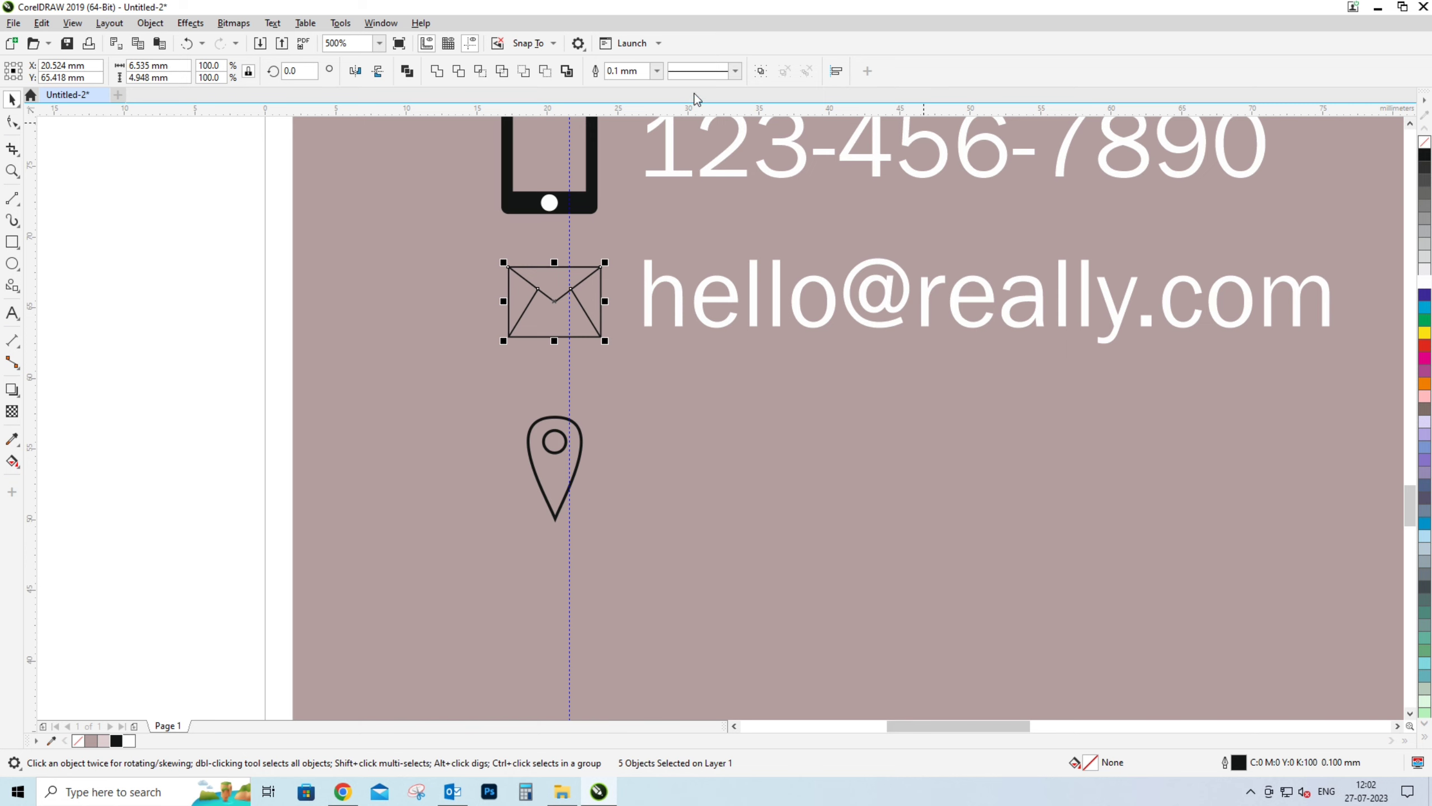
click(657, 71)
click(635, 132)
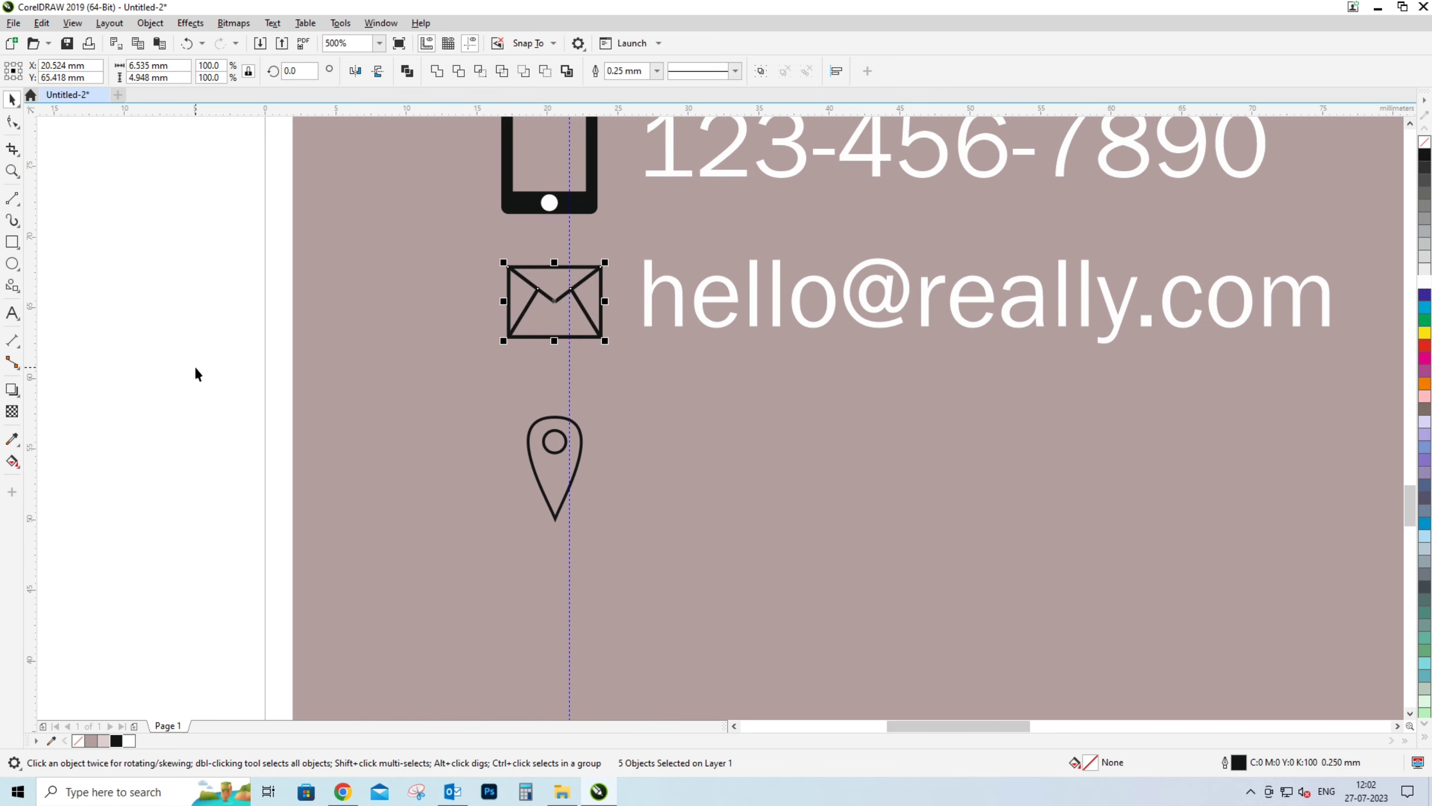
Duplicate the email text beside the pin and retype it as the address line
drag(678, 284, 678, 427)
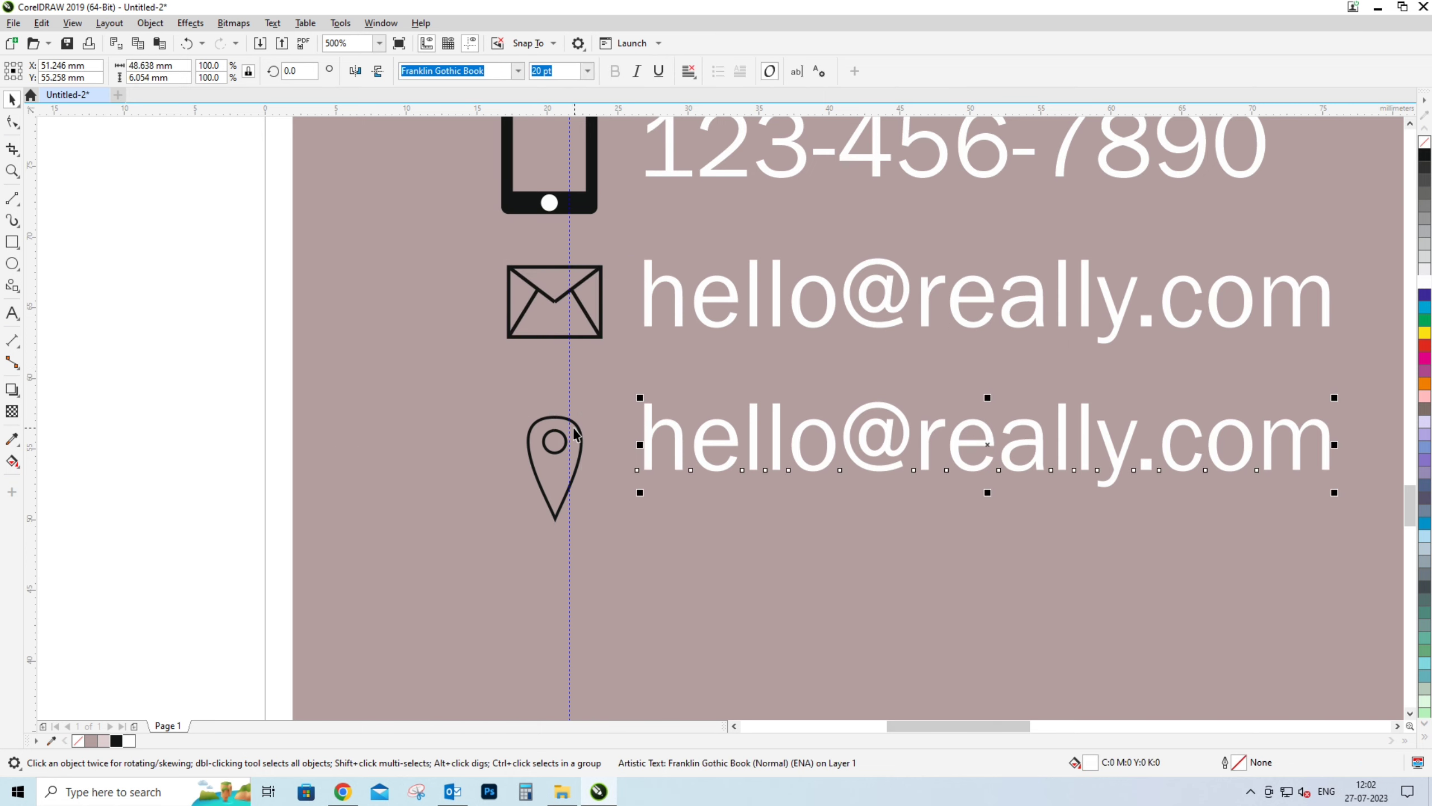
scroll(555, 422, down, 2)
click(641, 501)
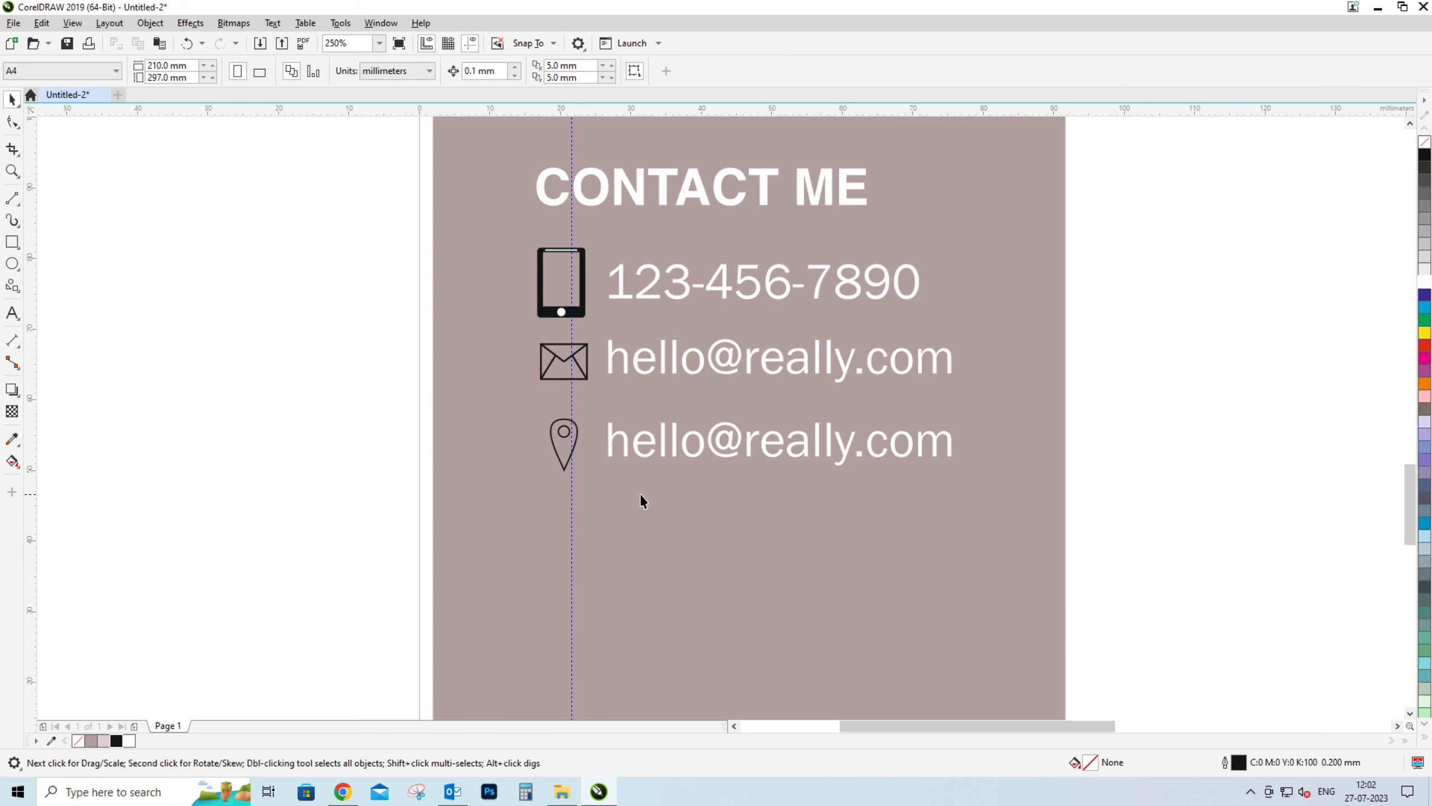
click(620, 440)
double_click(620, 439)
scroll(620, 439, up, 2)
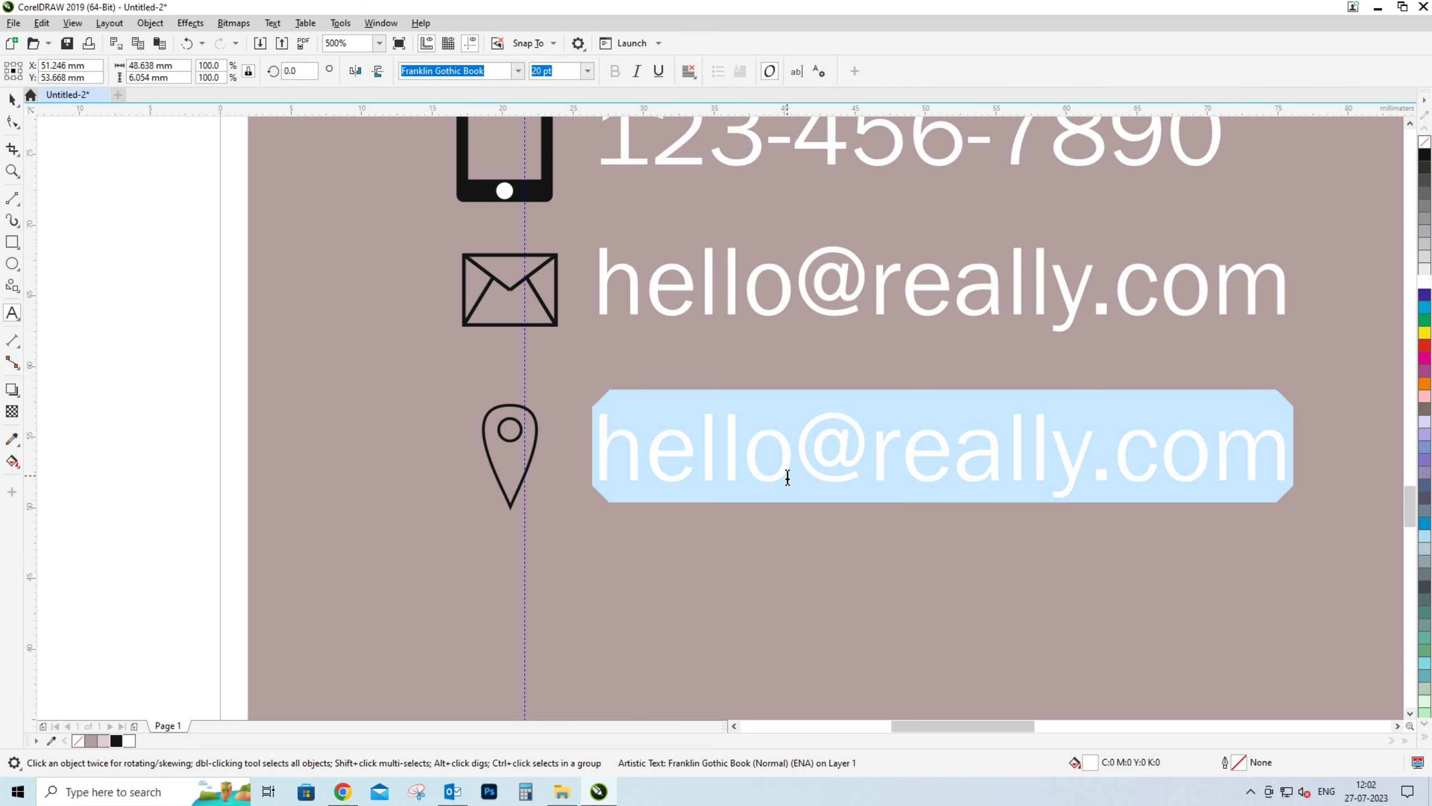
text(123)
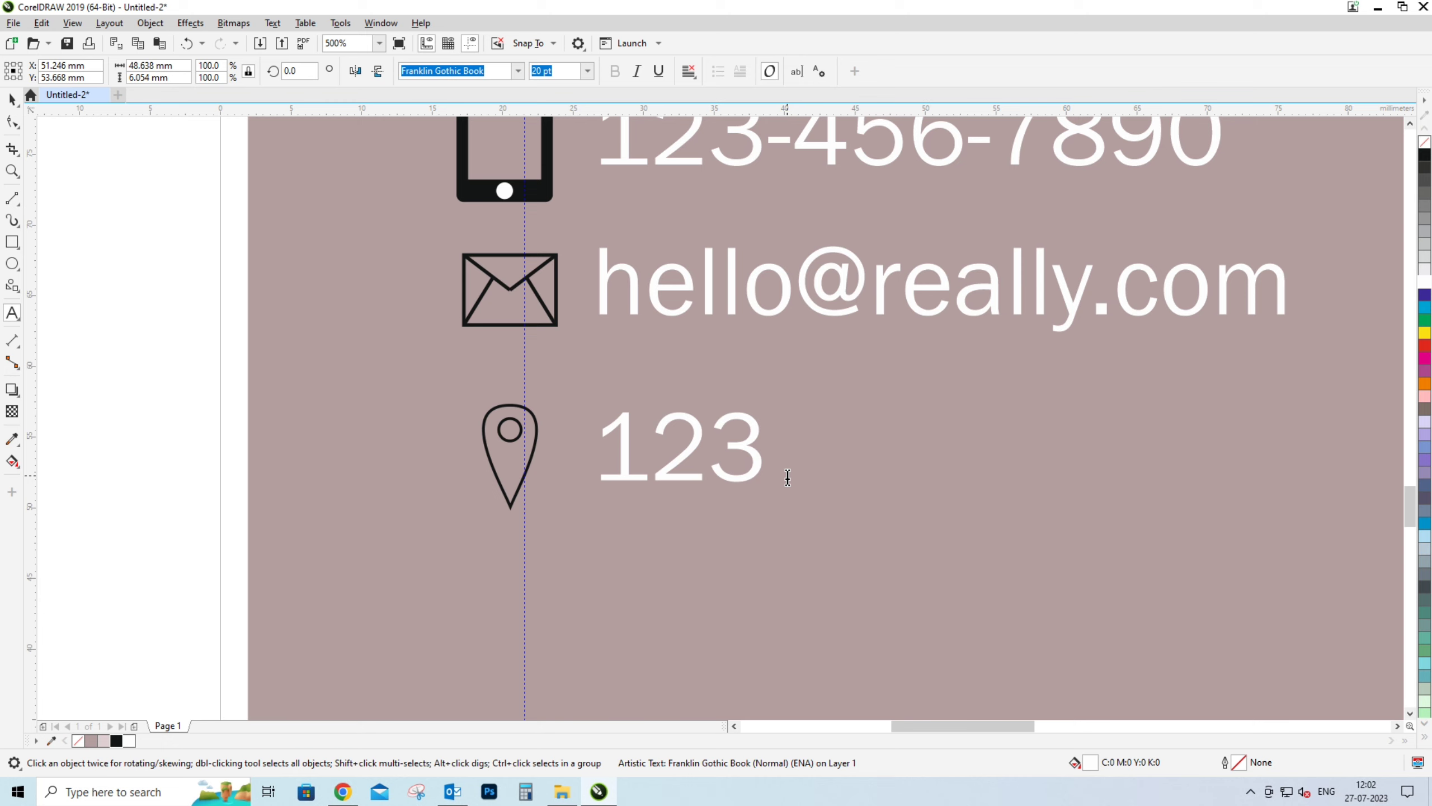
text(, an)
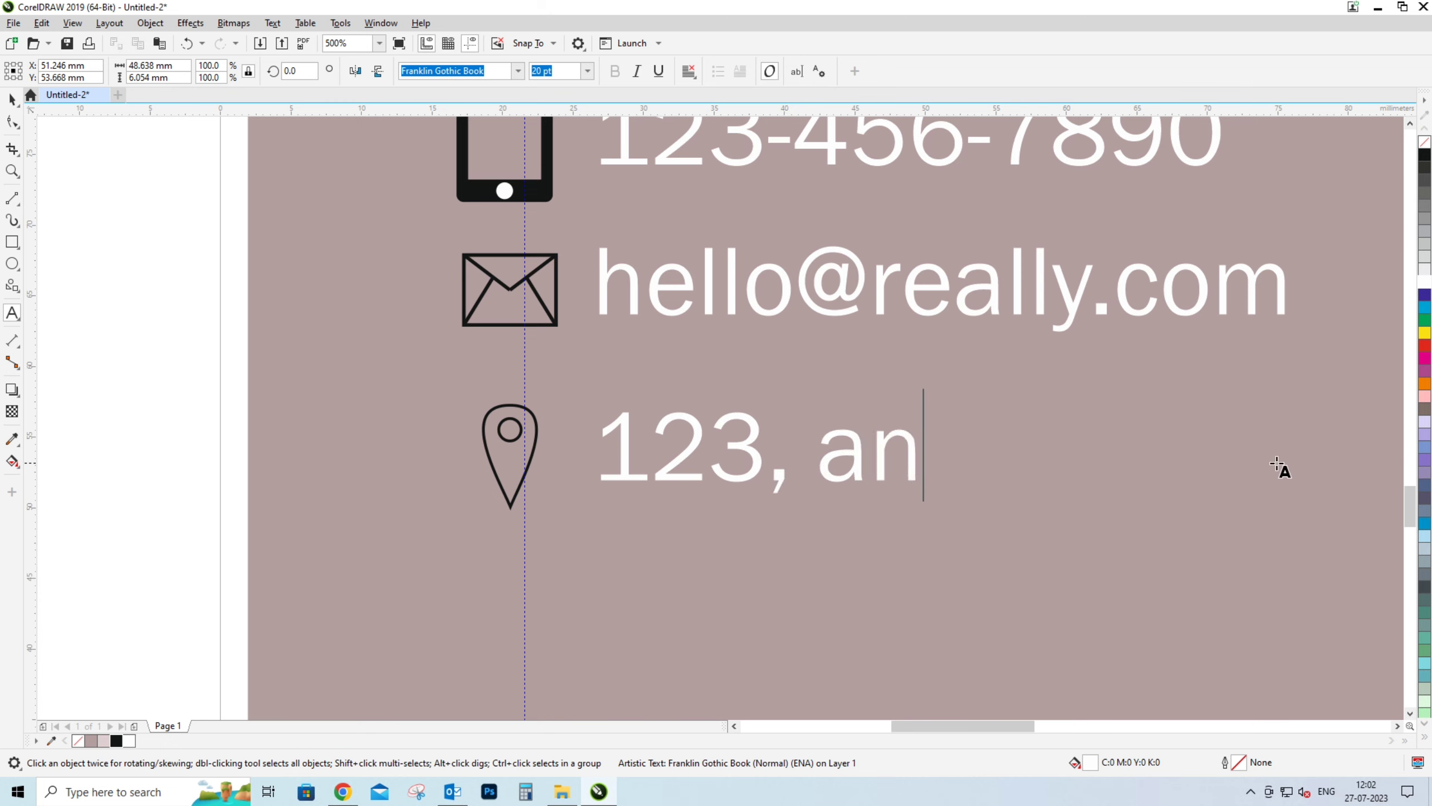
key(BackSpace)
key(BackSpace)
Finish the contact address as '123, Anywhere st., Any City, ST 12345' and deselect it
text(Any)
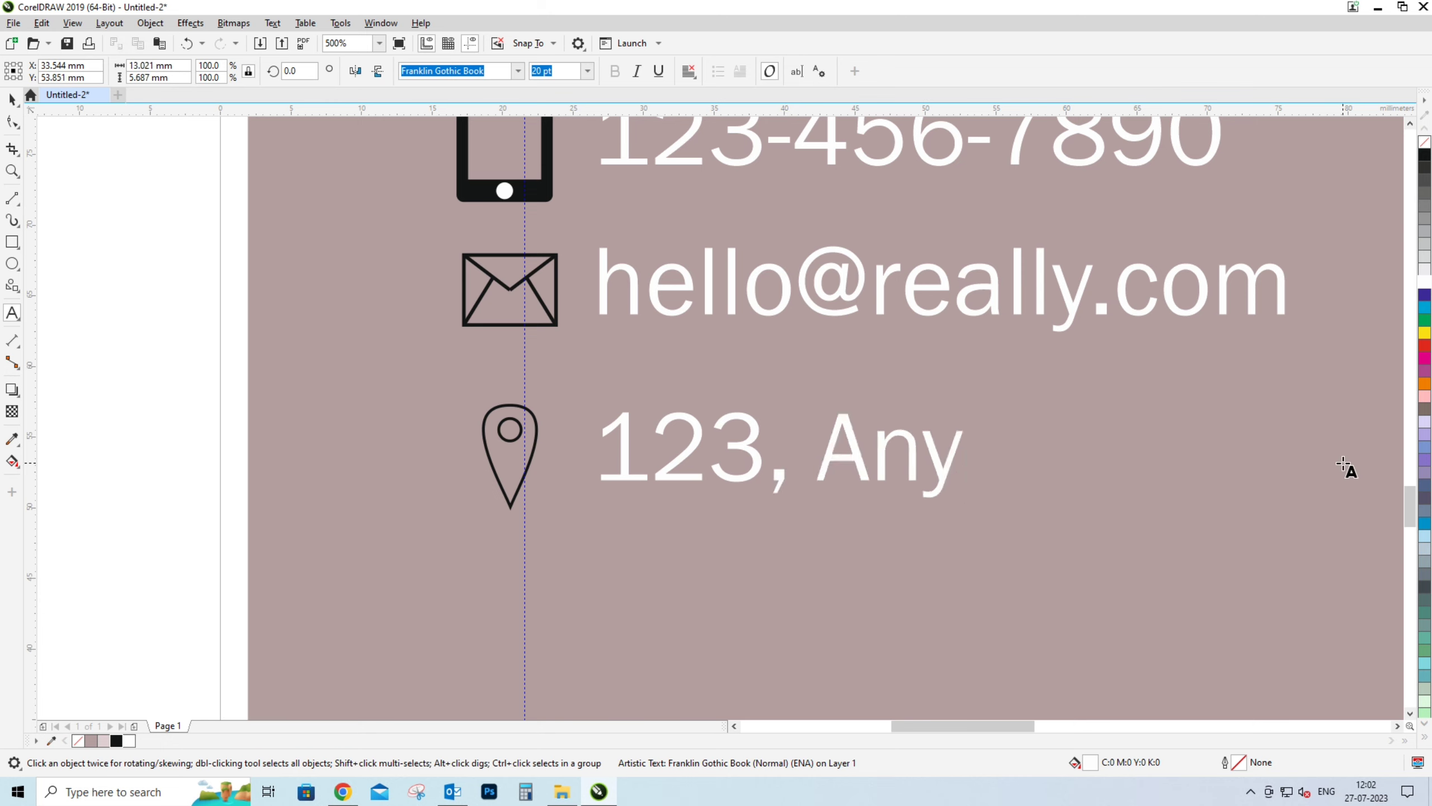
text(where )
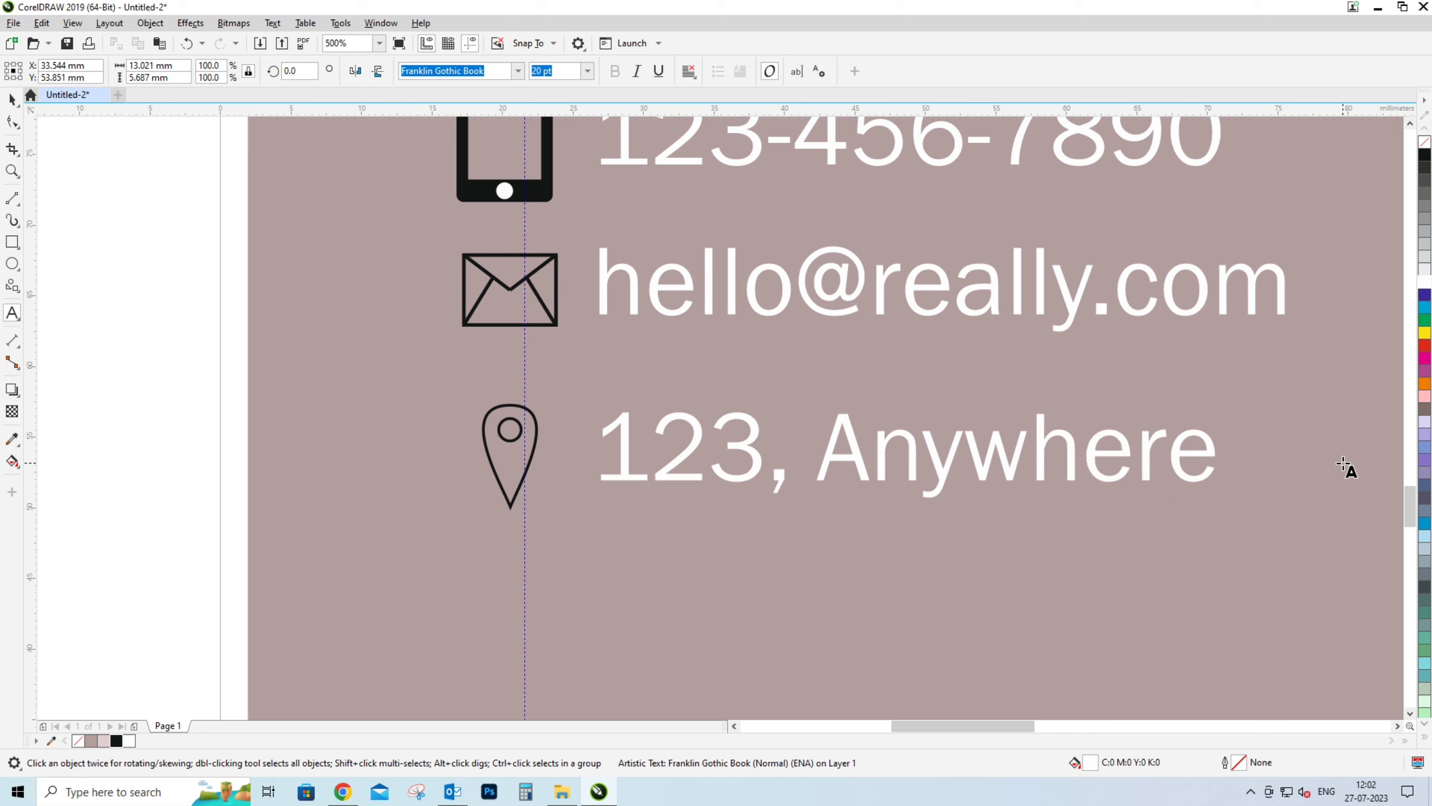
text(st., )
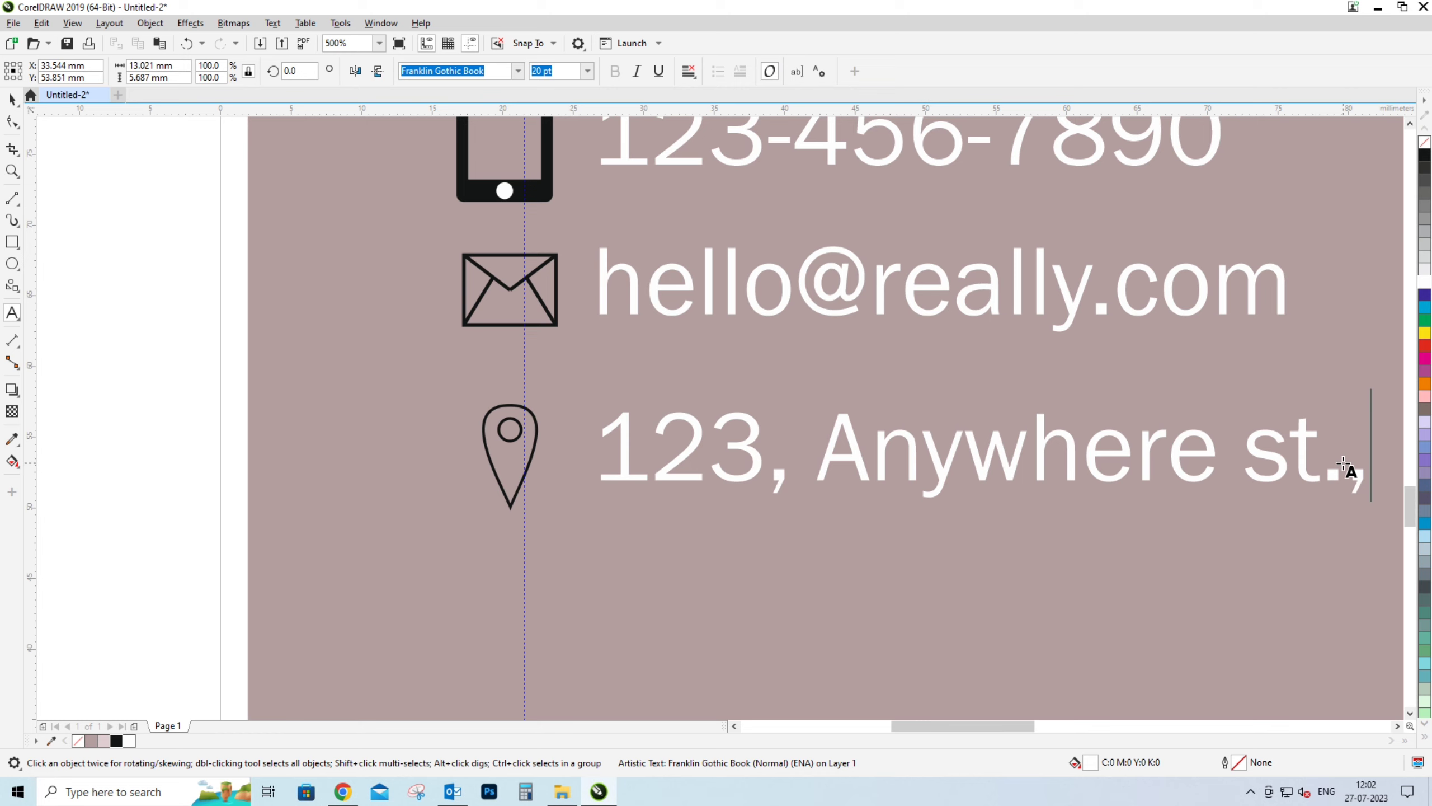
Duplicate the email text beside the pin and retype it as the address line
Finish the contact address as '123, Anywhere st., Any City, ST 12345' and deselect it
text(An)
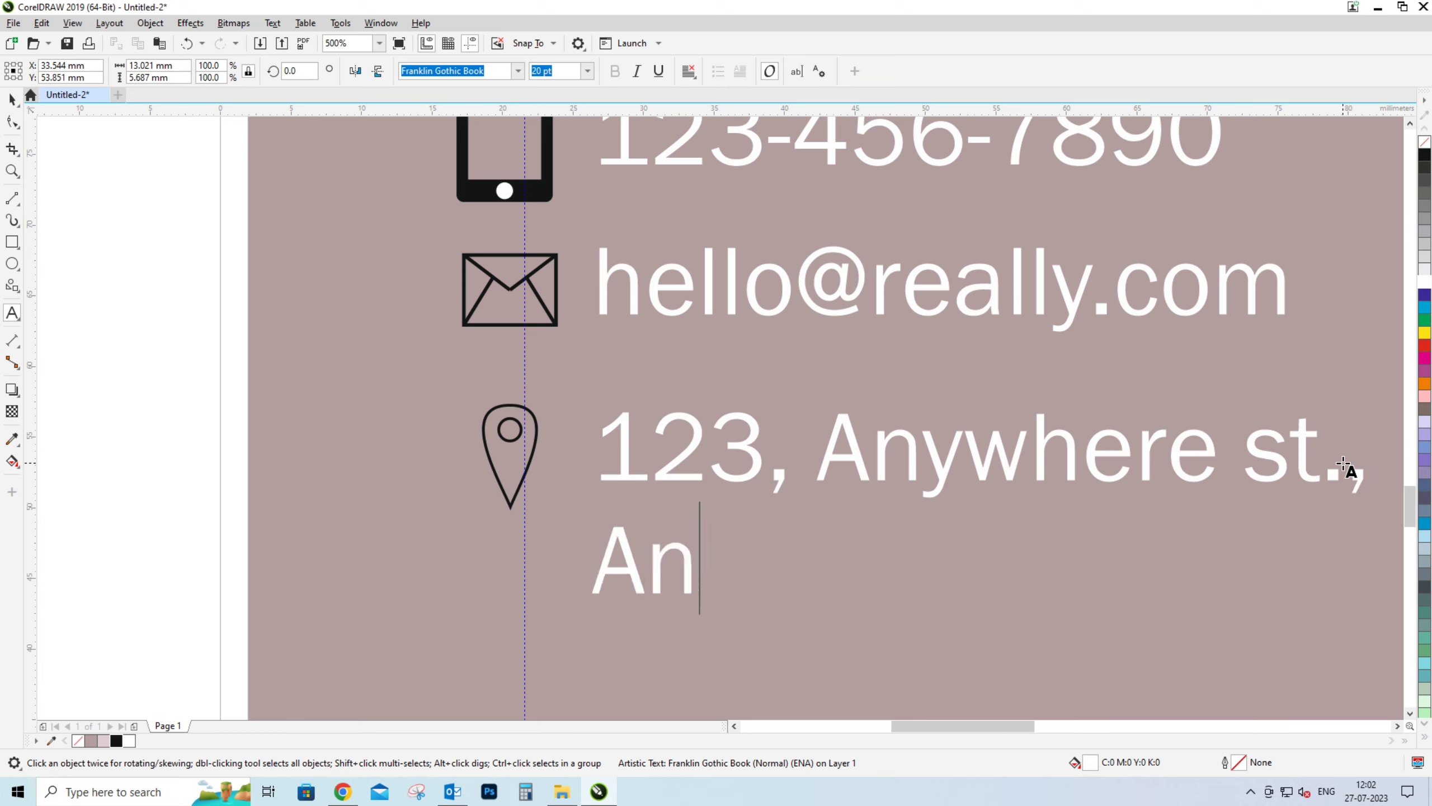
text(y Ci)
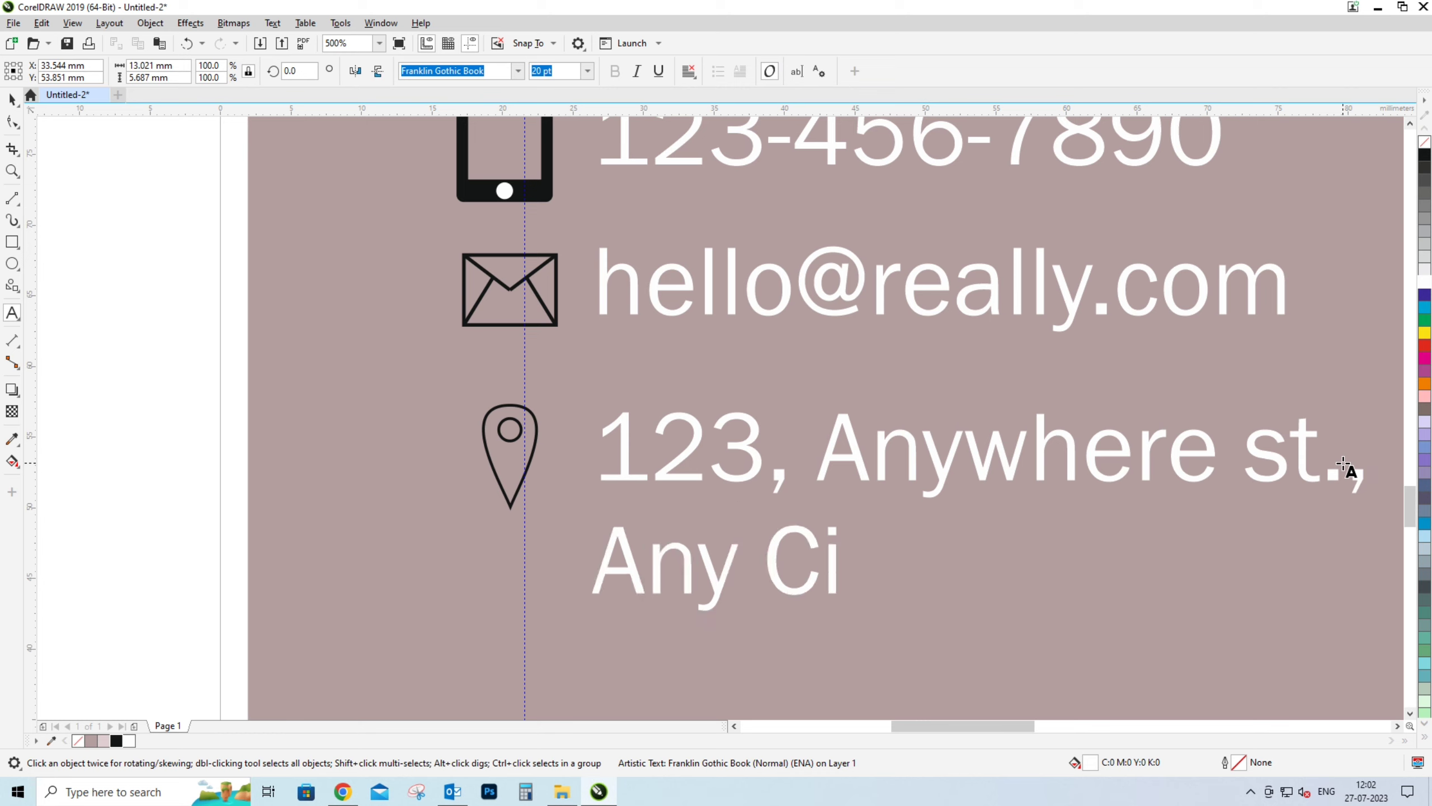
text(ty, ST )
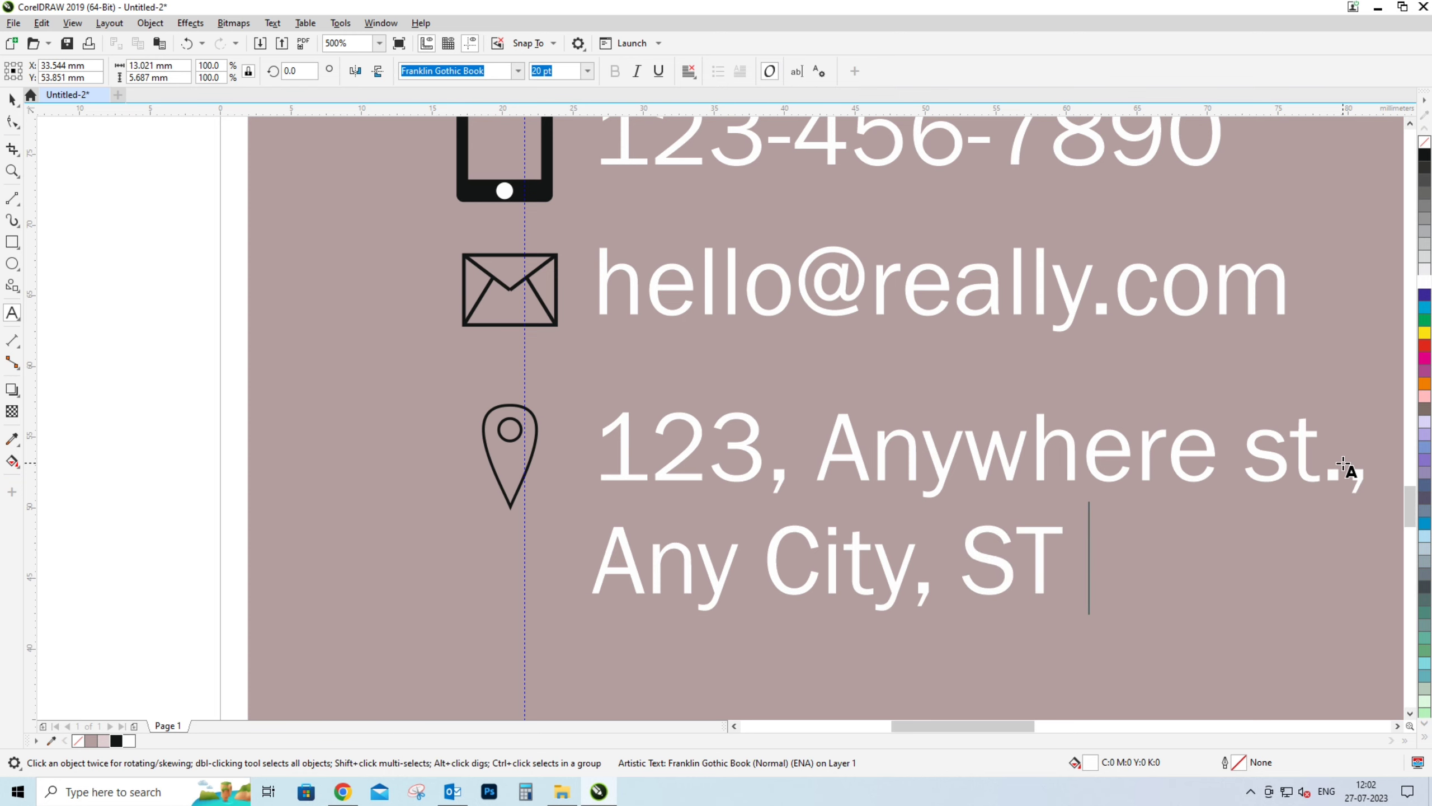
text(12345)
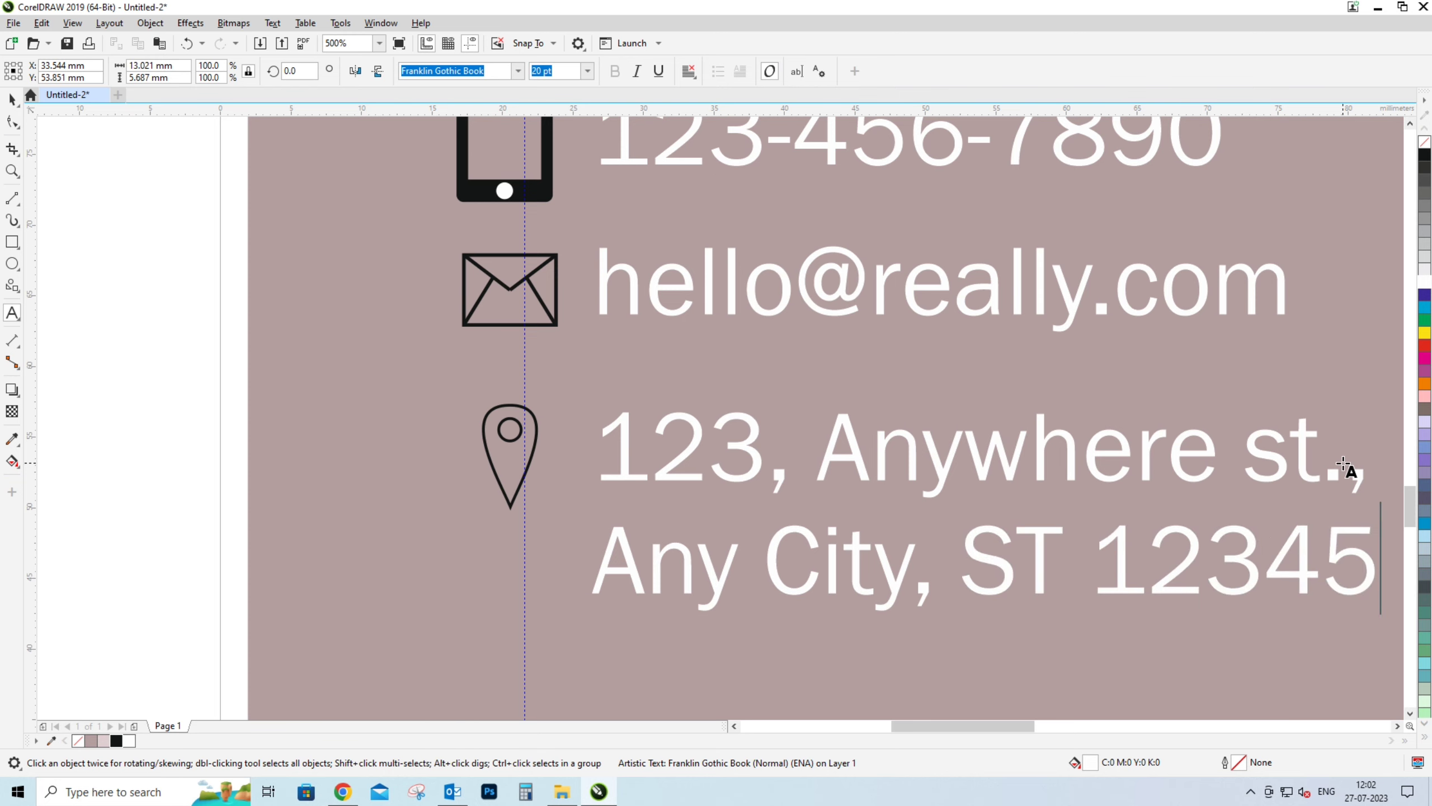
click(9, 98)
key(Escape)
scroll(732, 533, down, 3)
scroll(429, 499, down, 2)
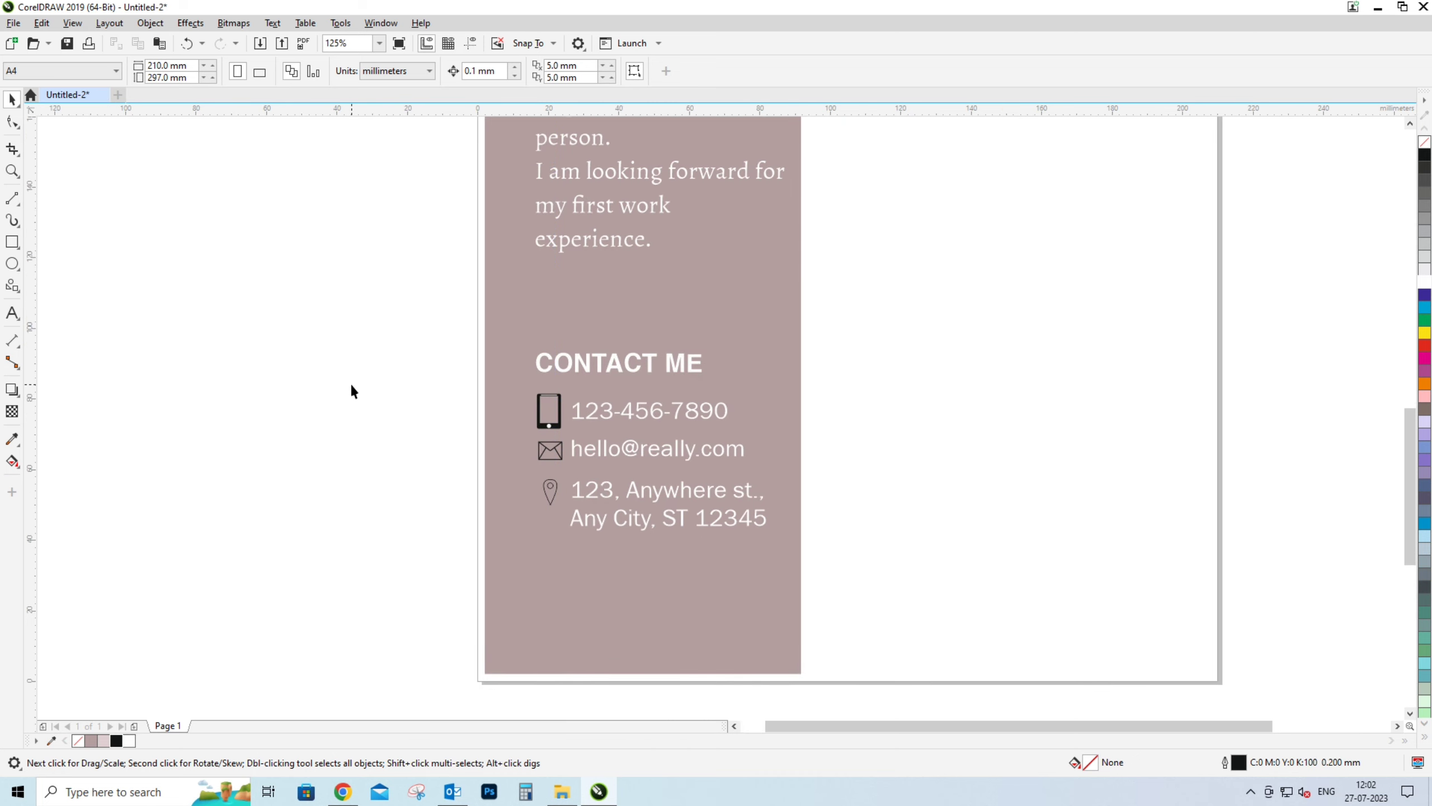
scroll(586, 490, down, 2)
scroll(648, 379, down, 1)
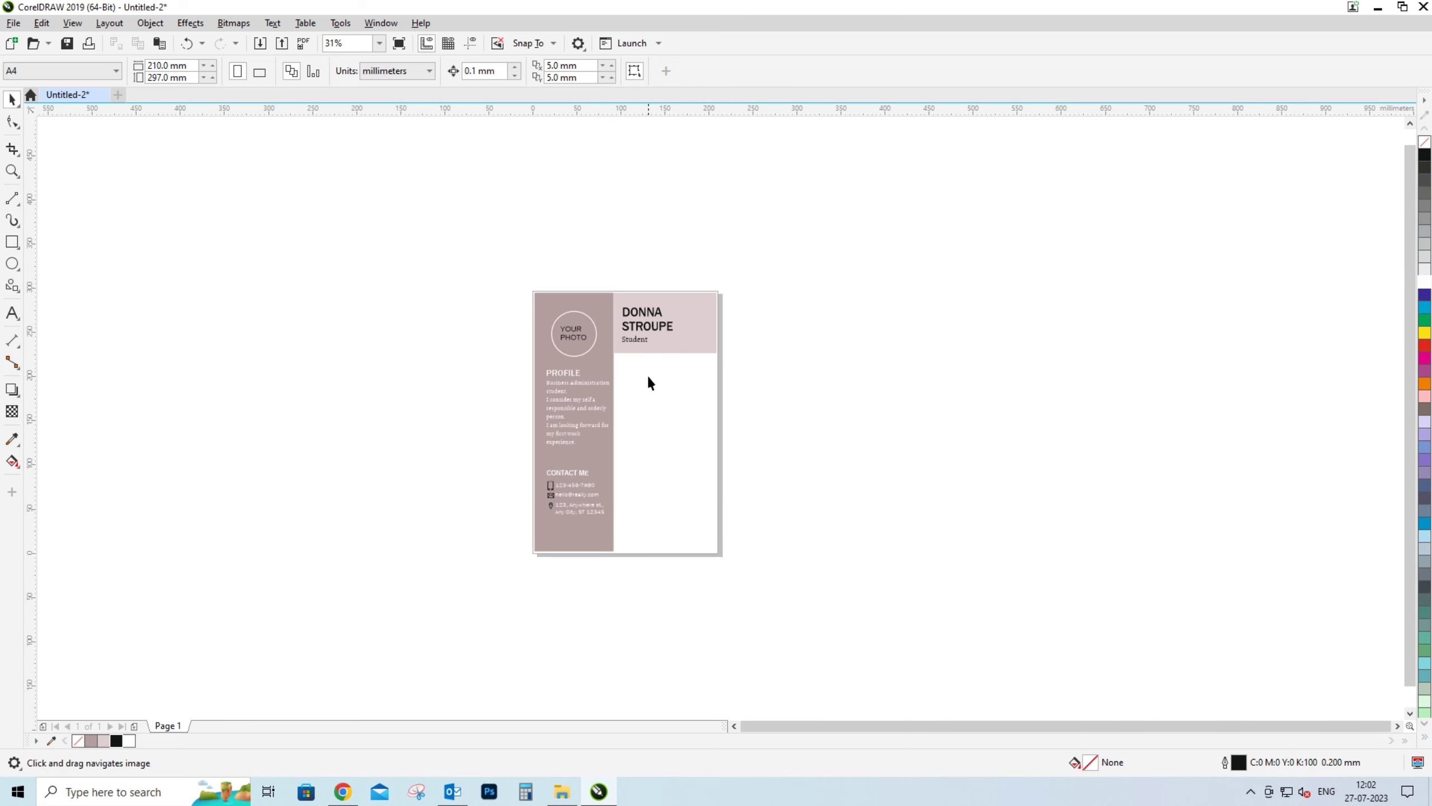
scroll(677, 389, up, 2)
scroll(564, 327, up, 1)
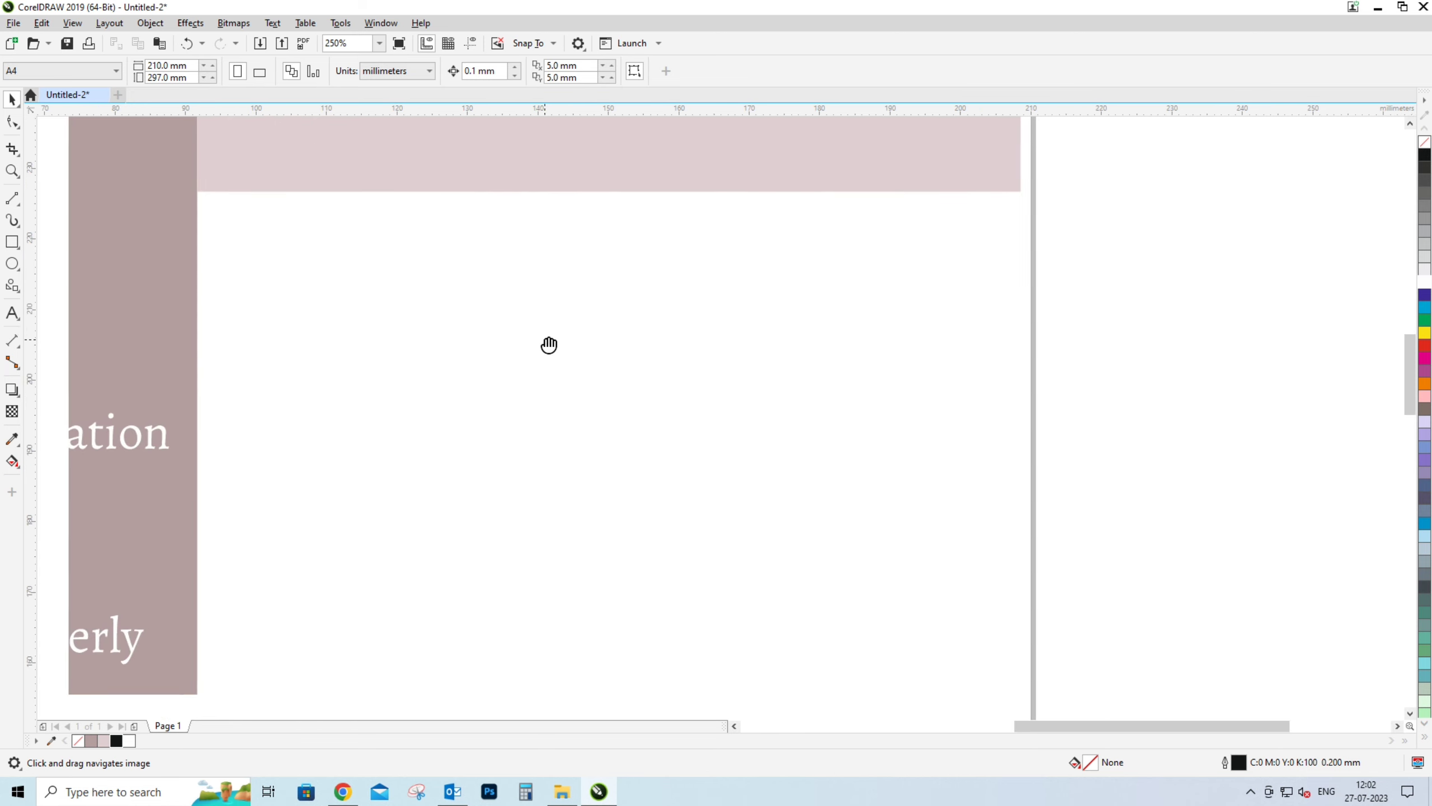
Draw a chevron arrow, fill it mauve with no outline, and move it under the header
click(17, 294)
drag(267, 271, 327, 313)
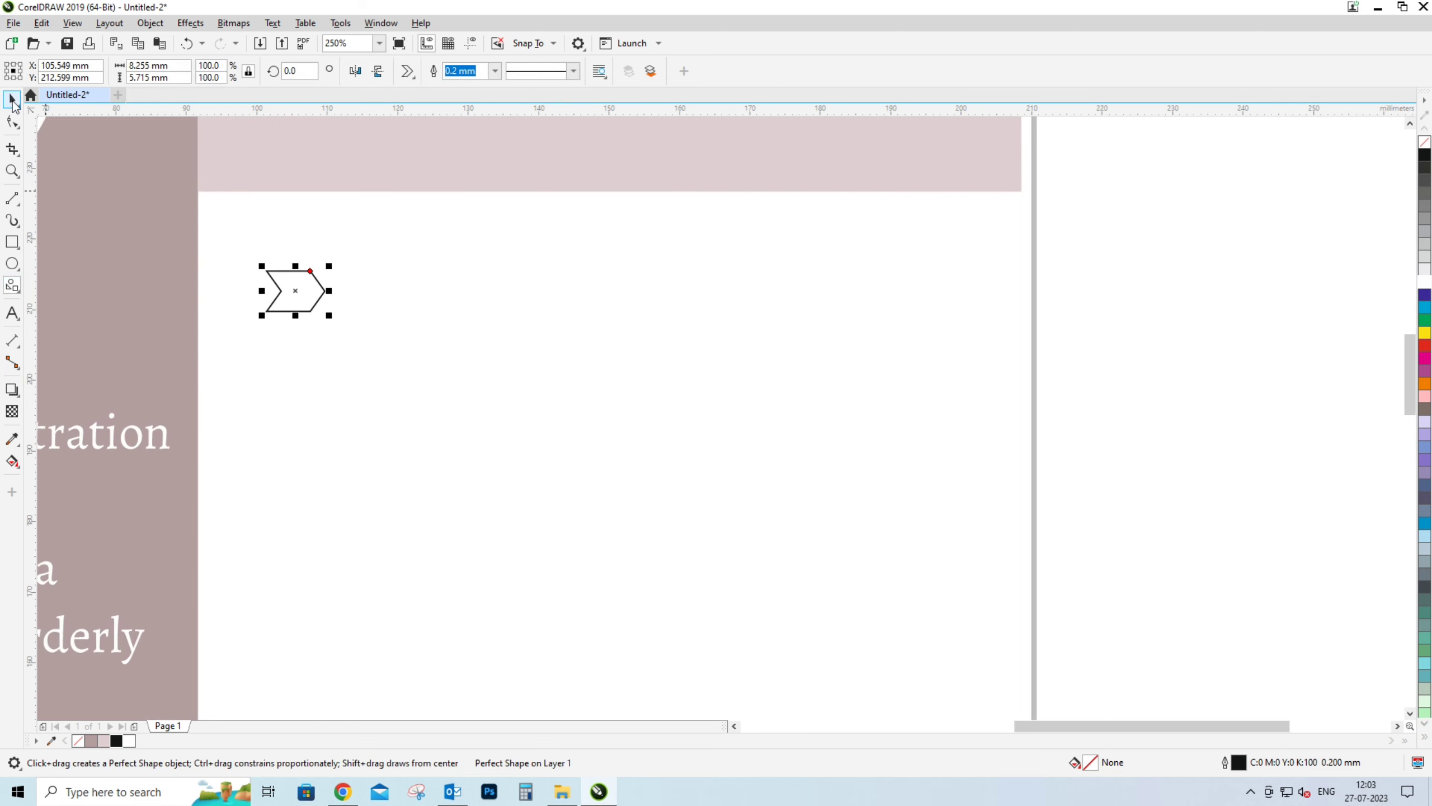
click(11, 100)
click(93, 743)
click(647, 463)
scroll(647, 464, down, 2)
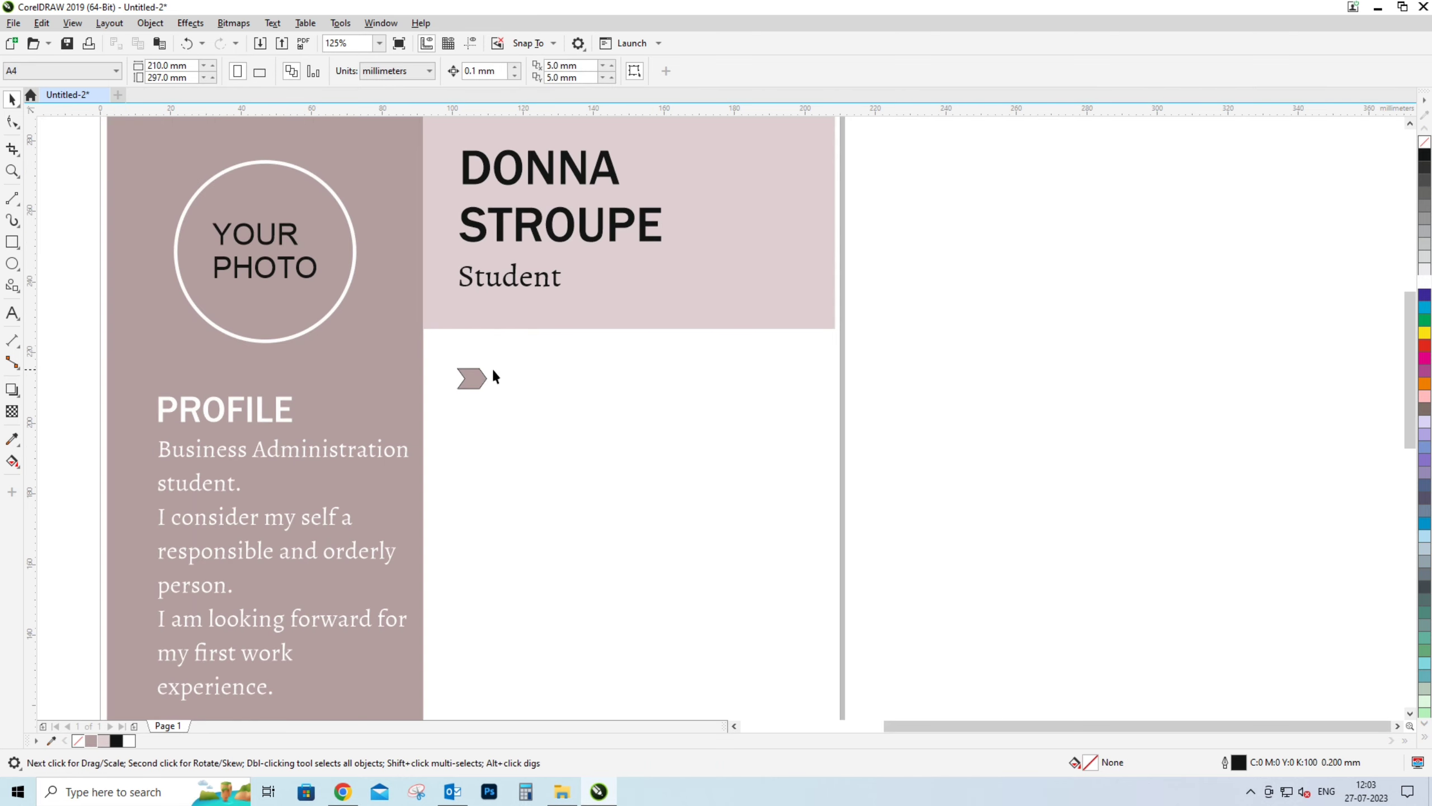
scroll(491, 367, up, 2)
click(474, 380)
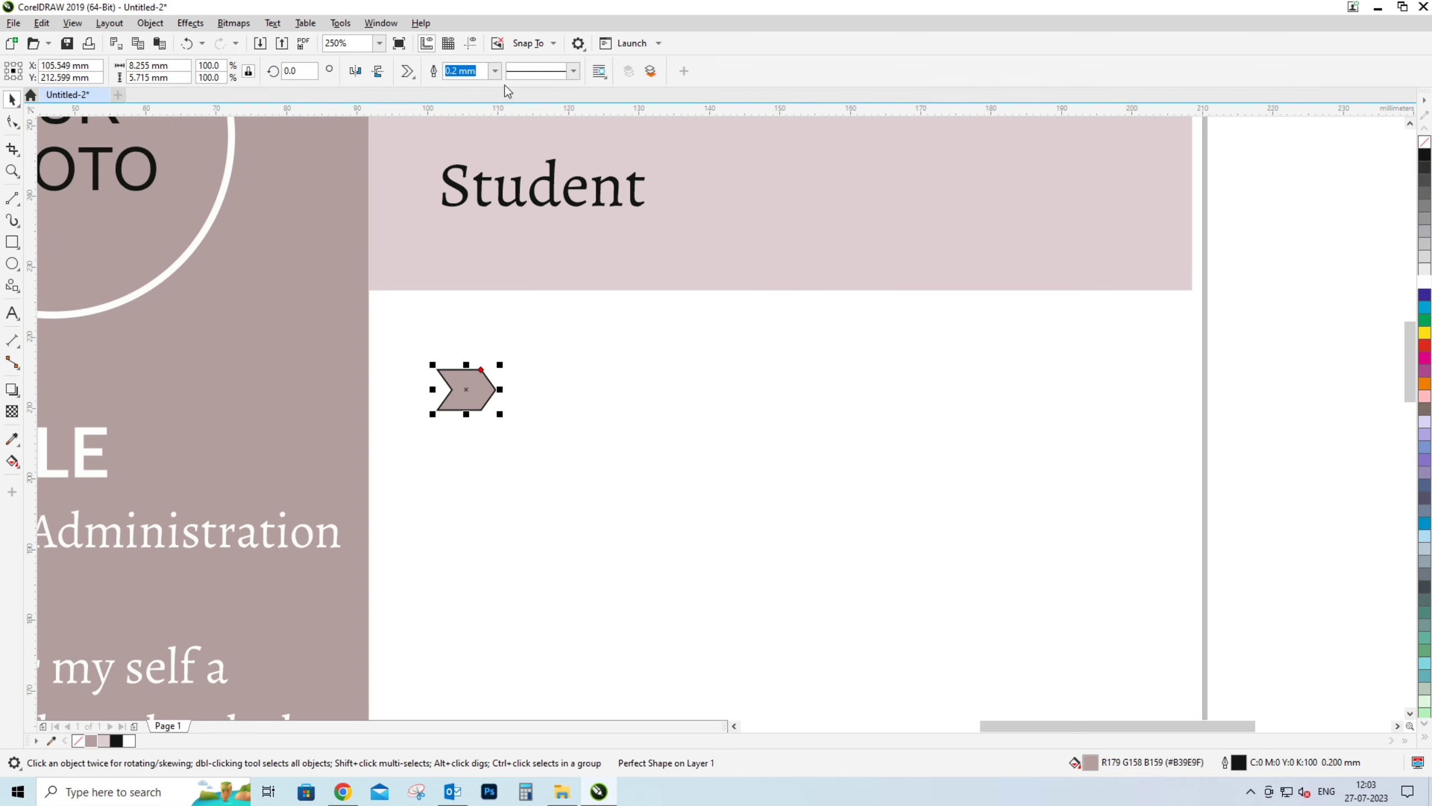
click(495, 70)
mouse_move(464, 390)
mouse_down()
mouse_move(461, 363)
mouse_move(474, 370)
mouse_up()
click(598, 462)
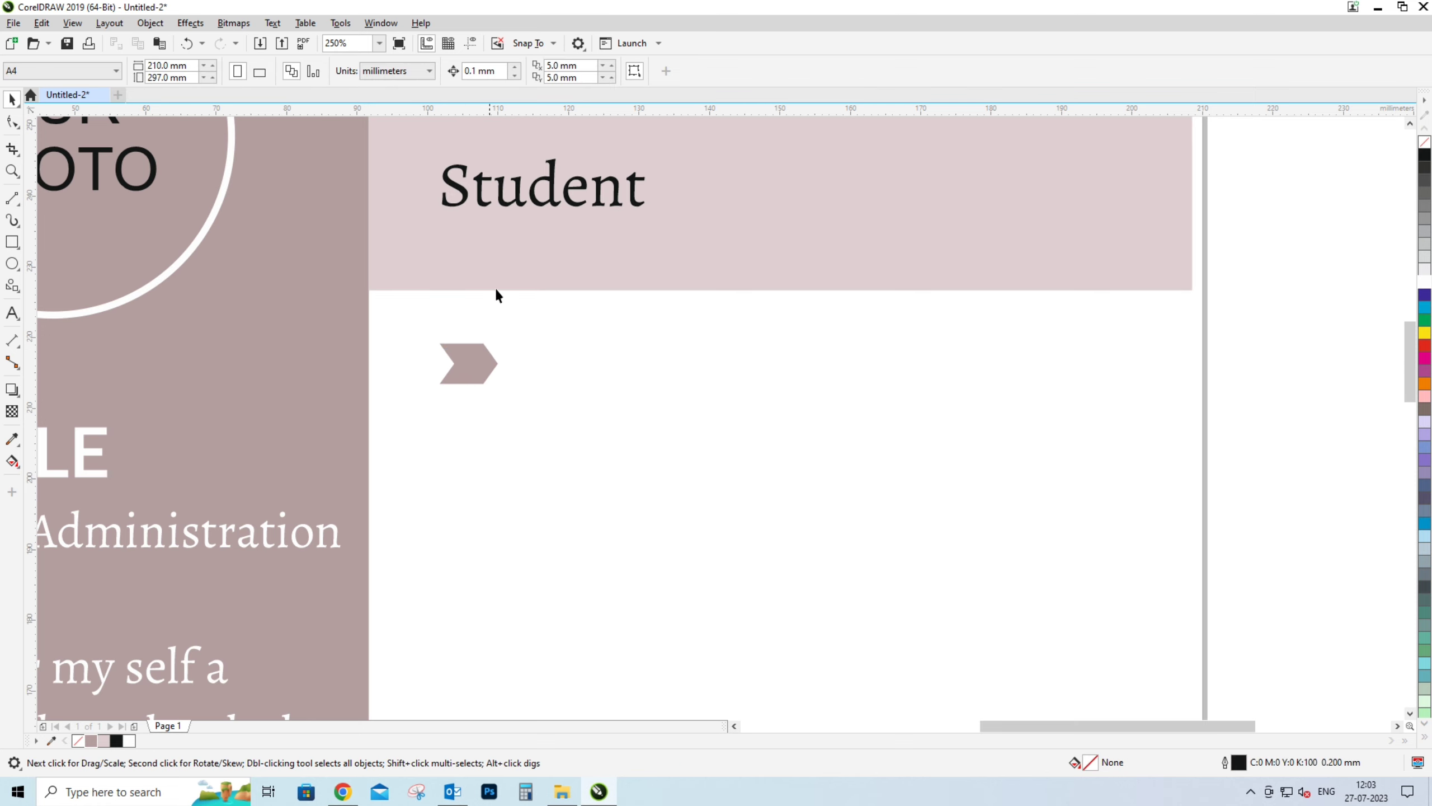
Copy the Student text beside the chevron and retype it as 'Education'
drag(522, 213, 603, 389)
double_click(607, 378)
key(ctrl+a)
scroll(607, 378, up, 1)
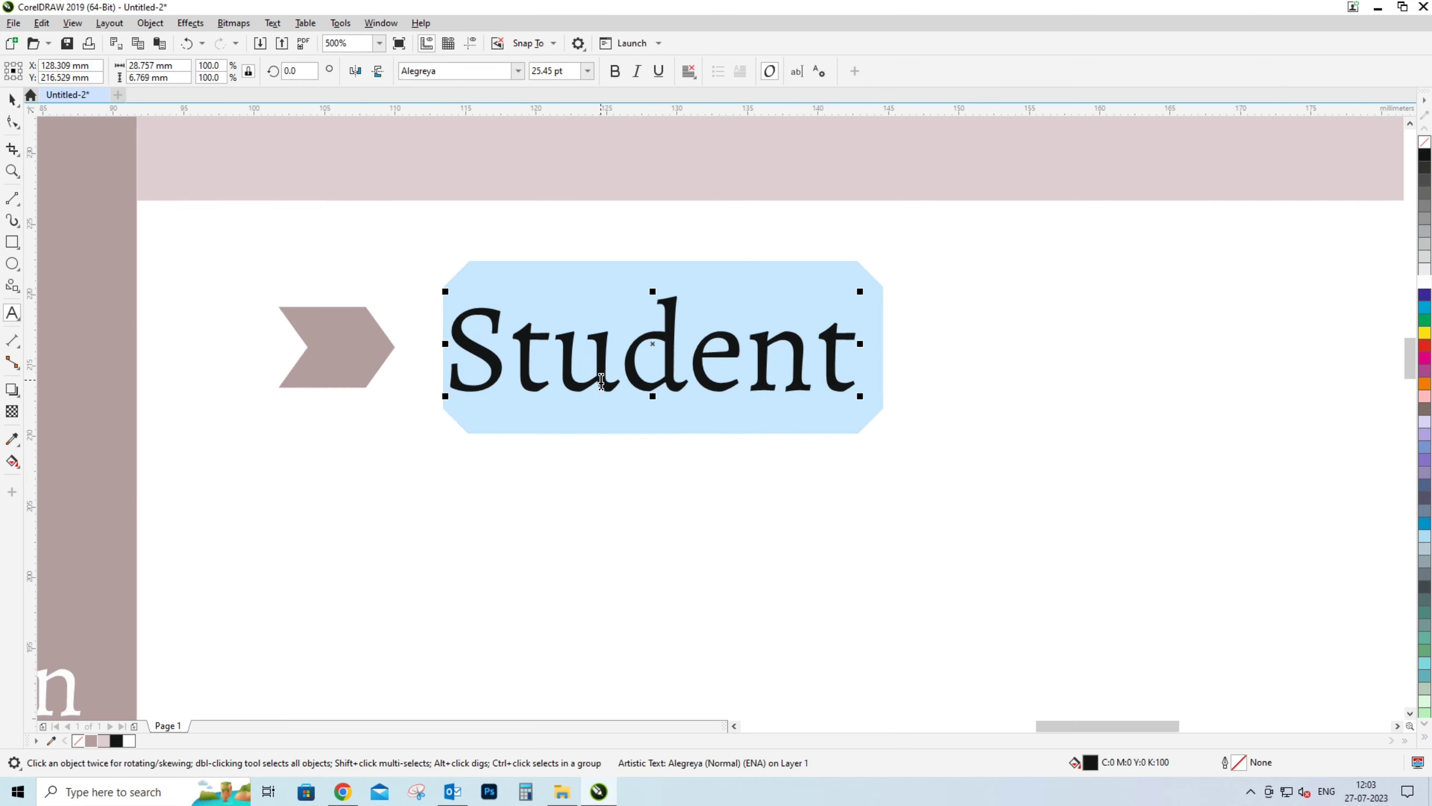
text(Educati)
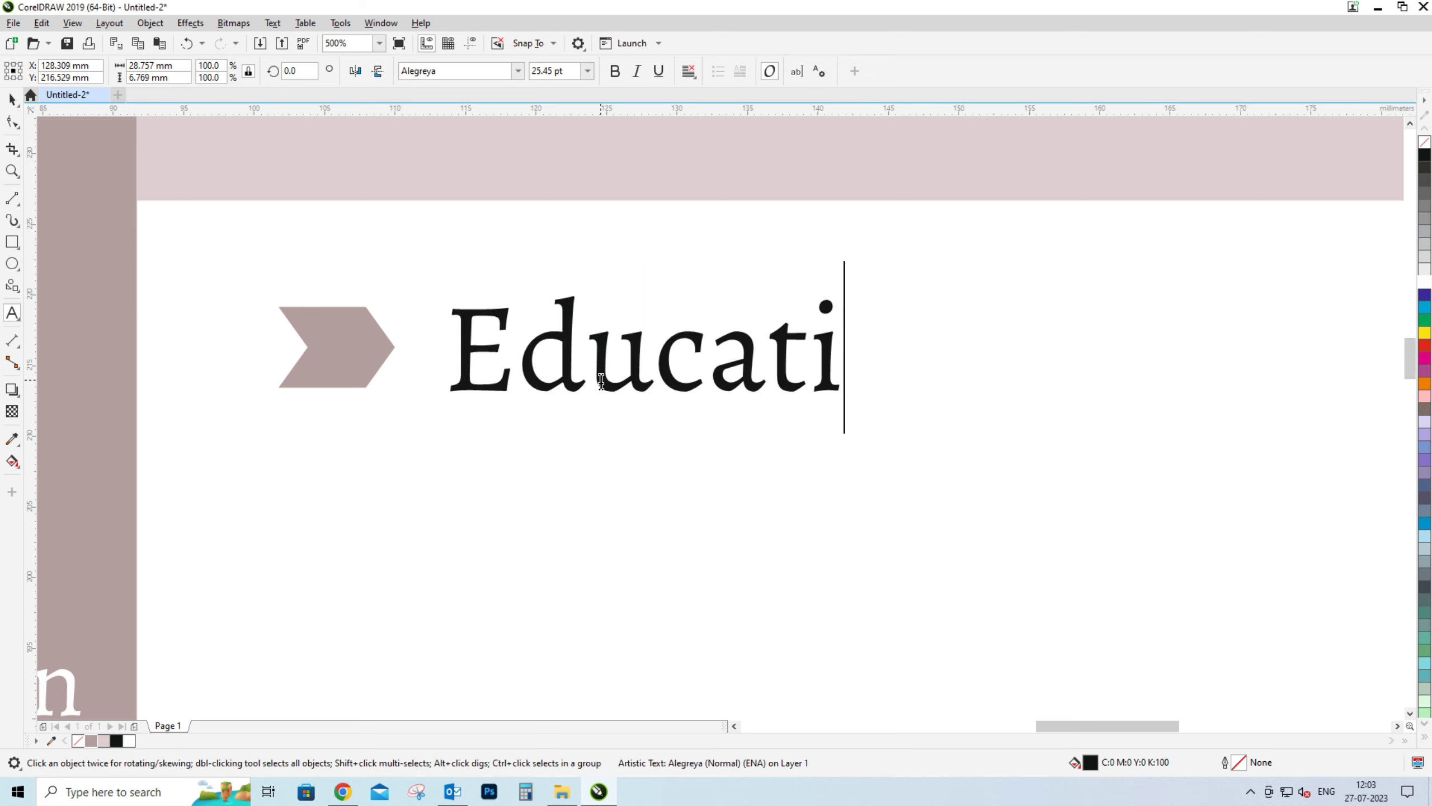
text(on)
click(12, 99)
shift+click(331, 346)
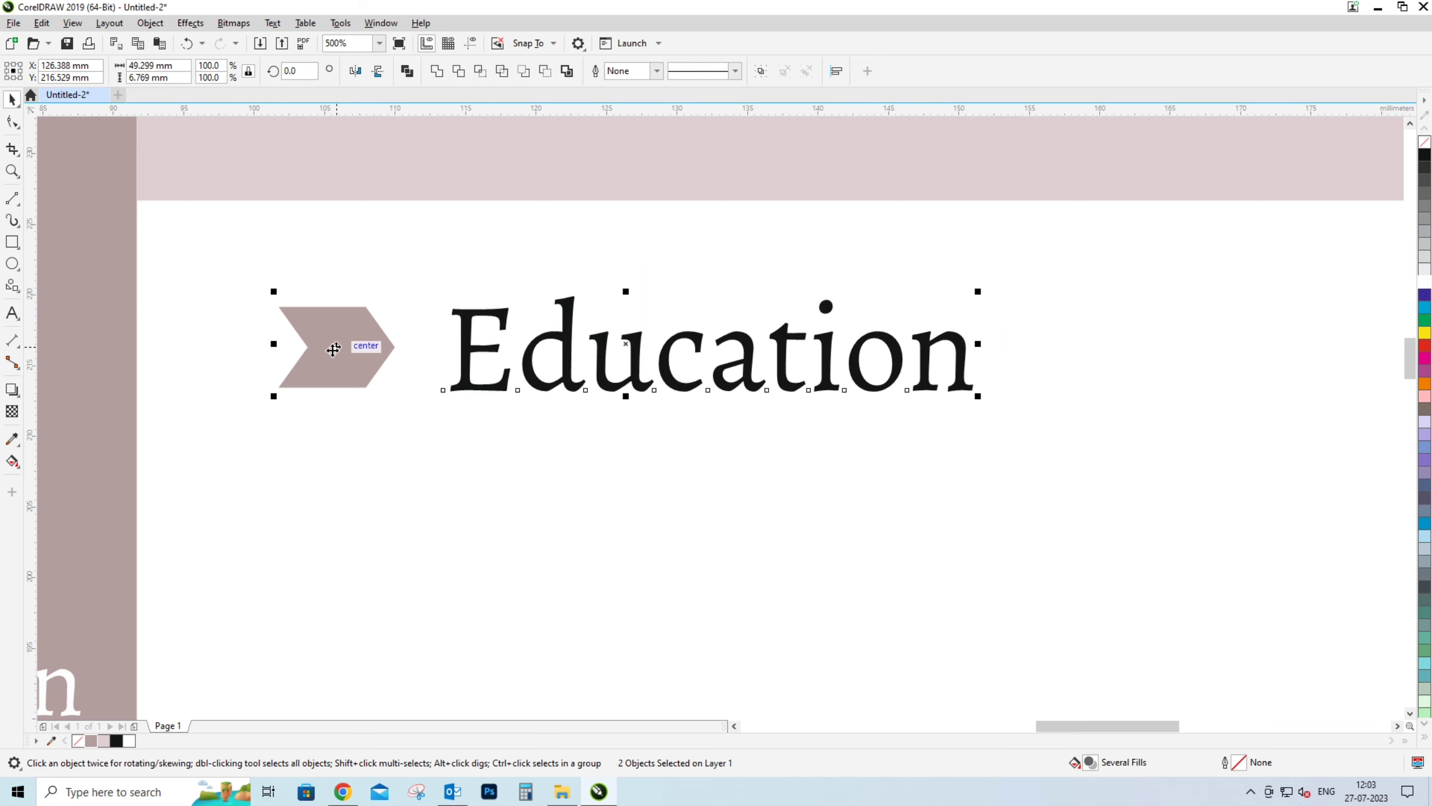
click(469, 546)
scroll(584, 387, down, 1)
scroll(540, 380, up, 1)
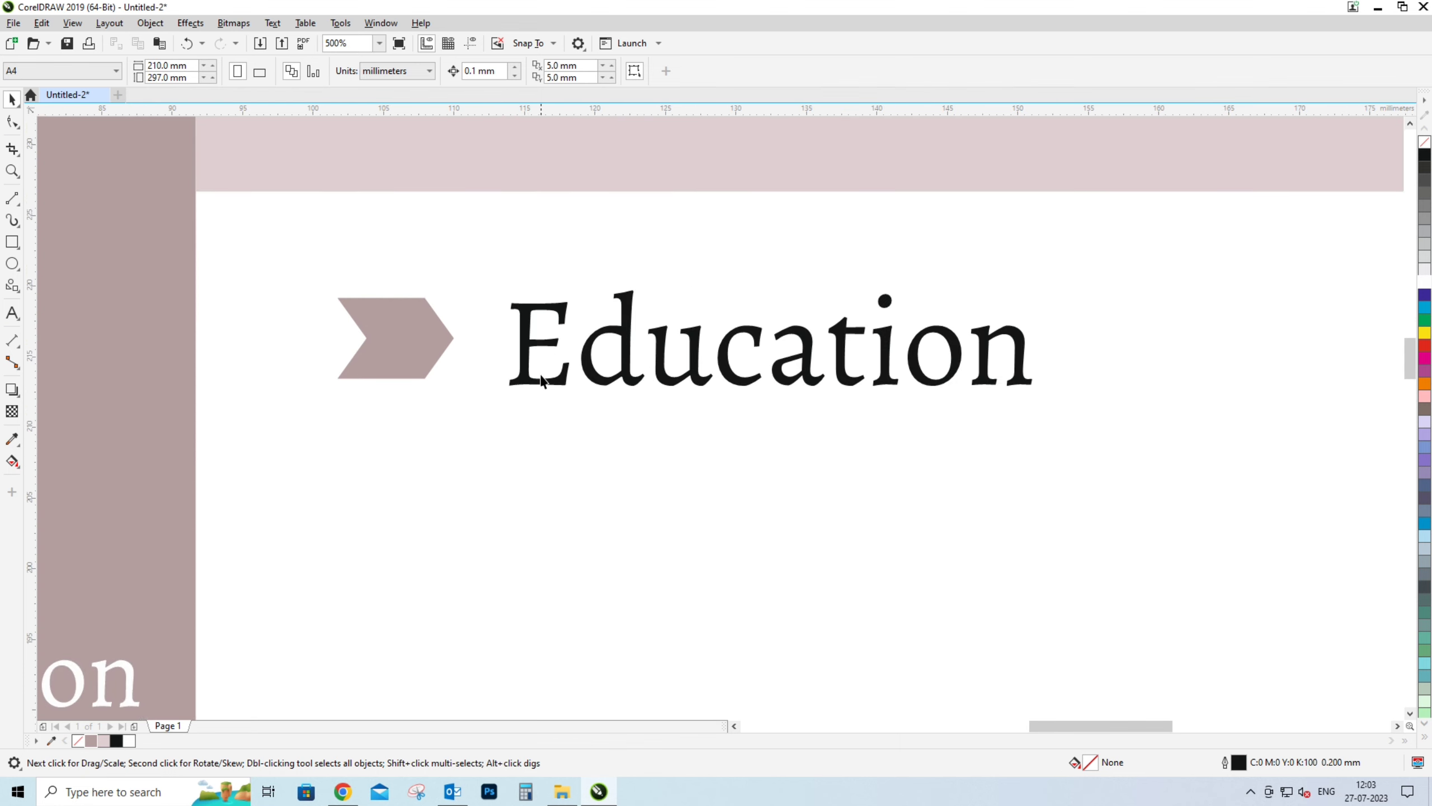
Duplicate the Education heading below the chevron
click(536, 349)
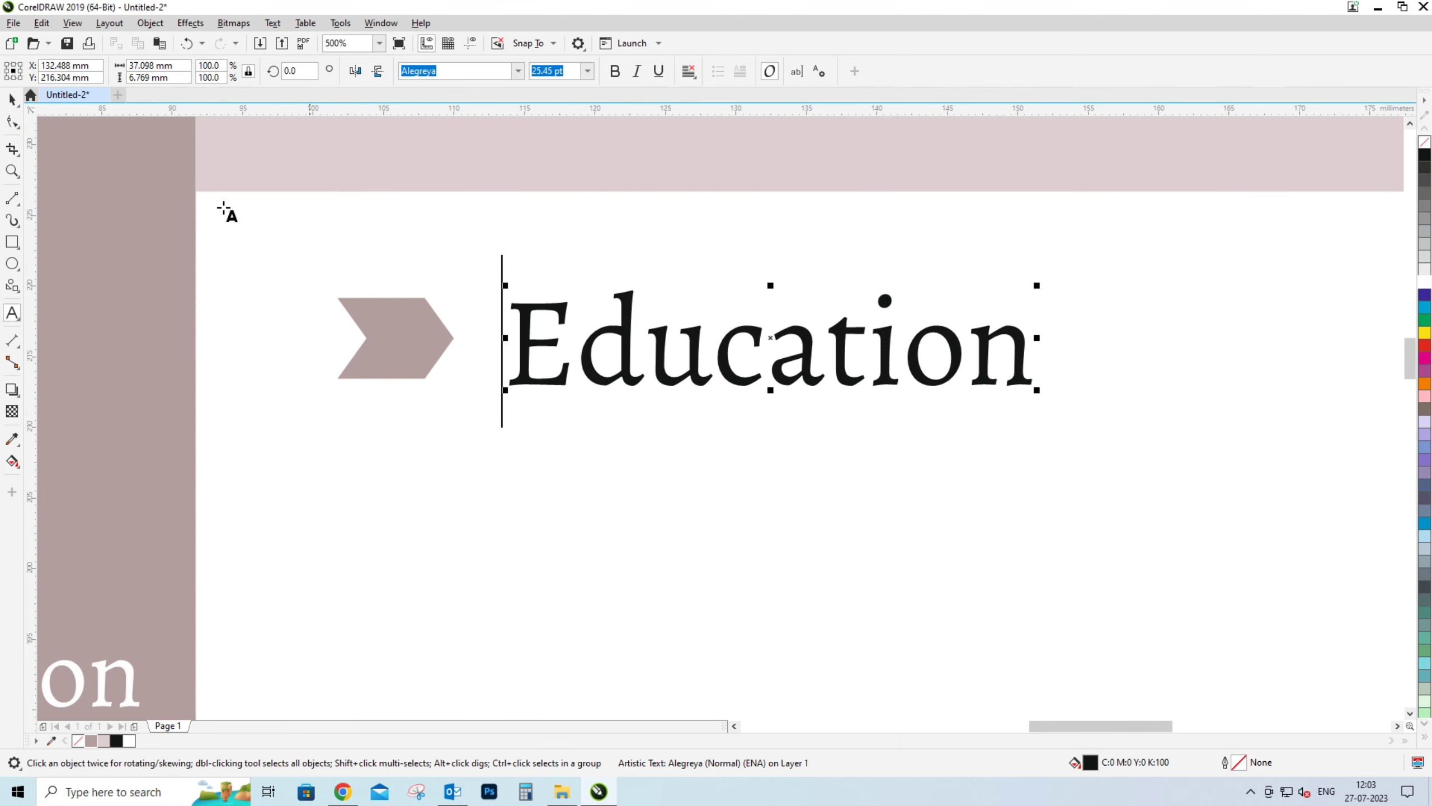
scroll(620, 398, down, 2)
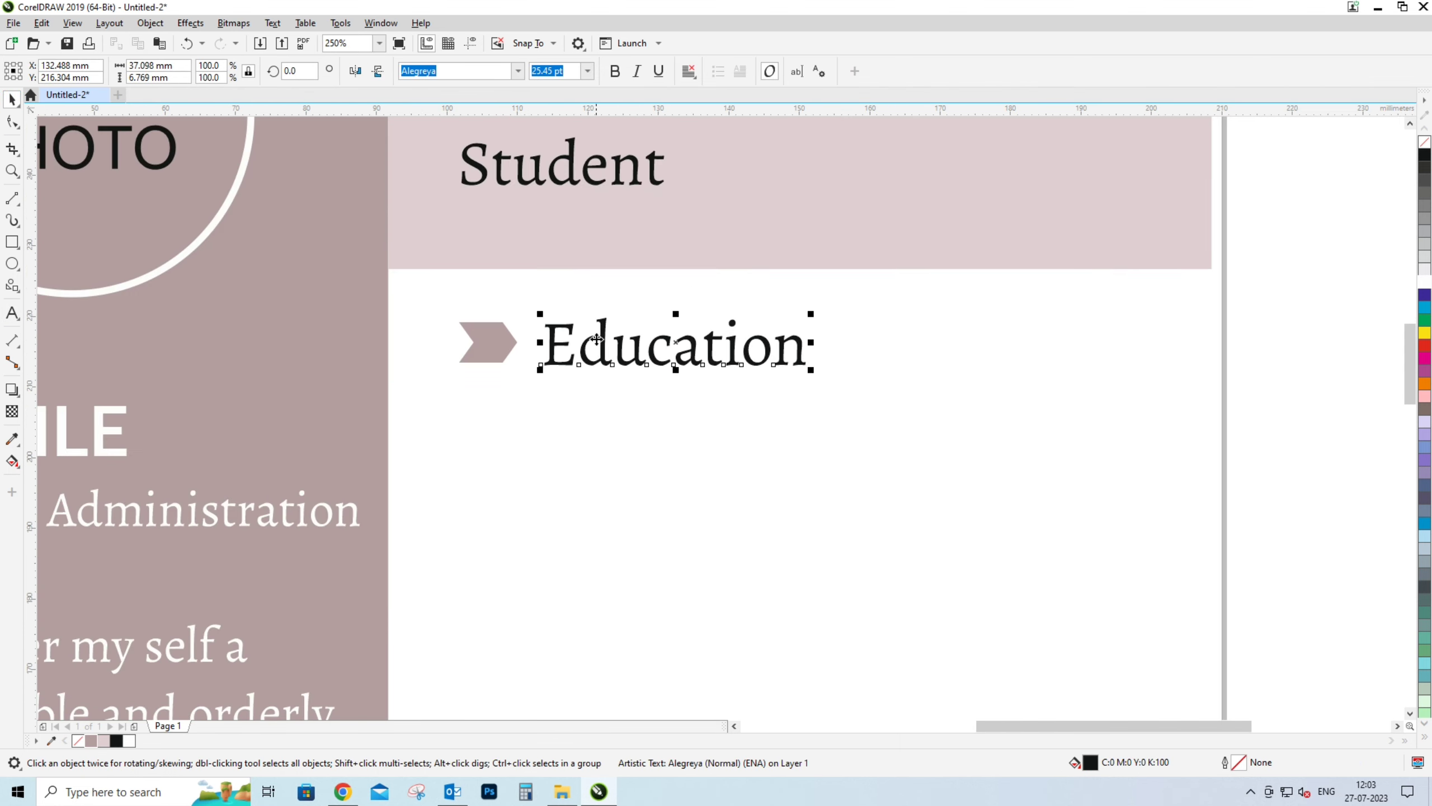
drag(600, 345, 509, 429)
Set the copy to Franklin Gothic Medium and retype it as 'BORCELLE UNIVERSITY'
click(517, 71)
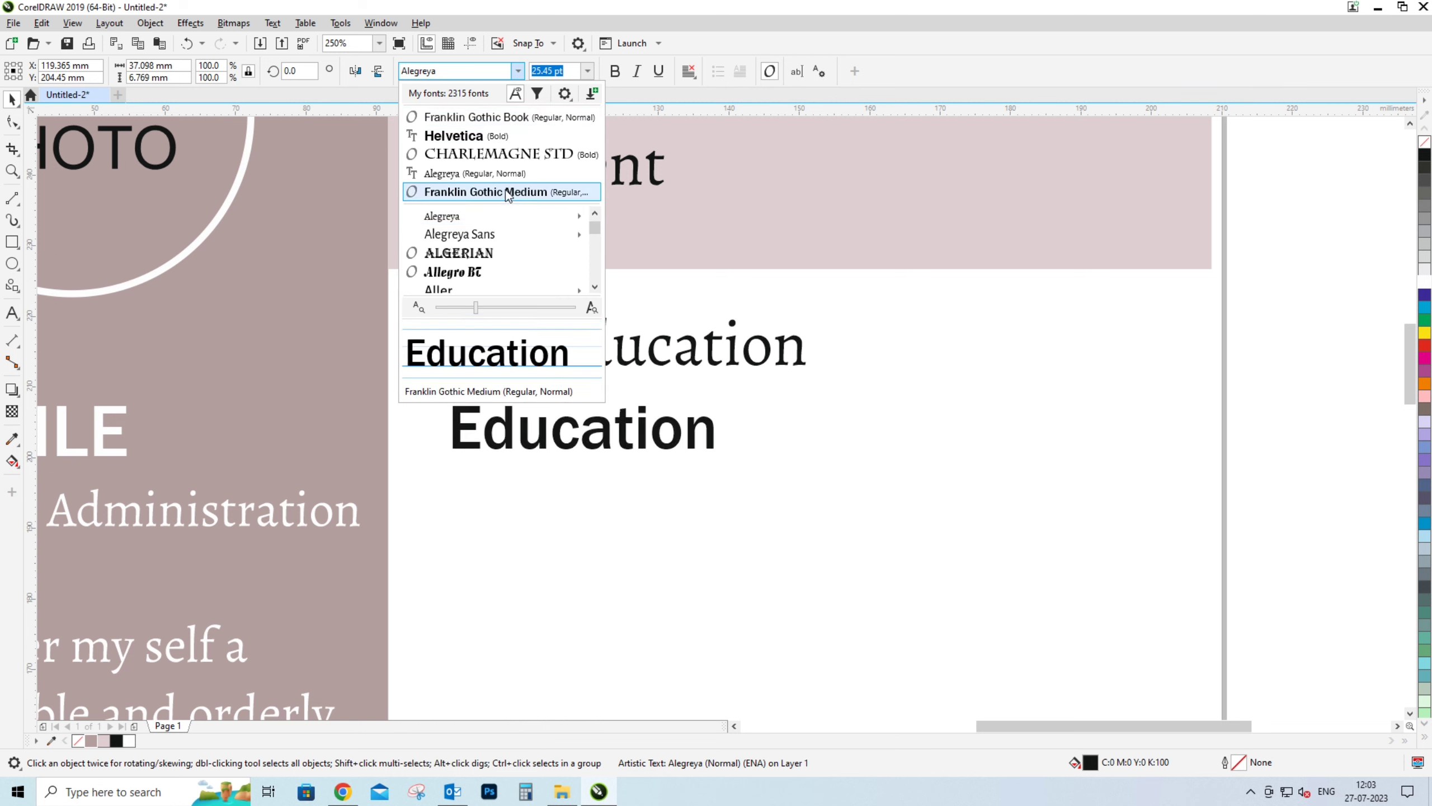
click(490, 192)
double_click(545, 434)
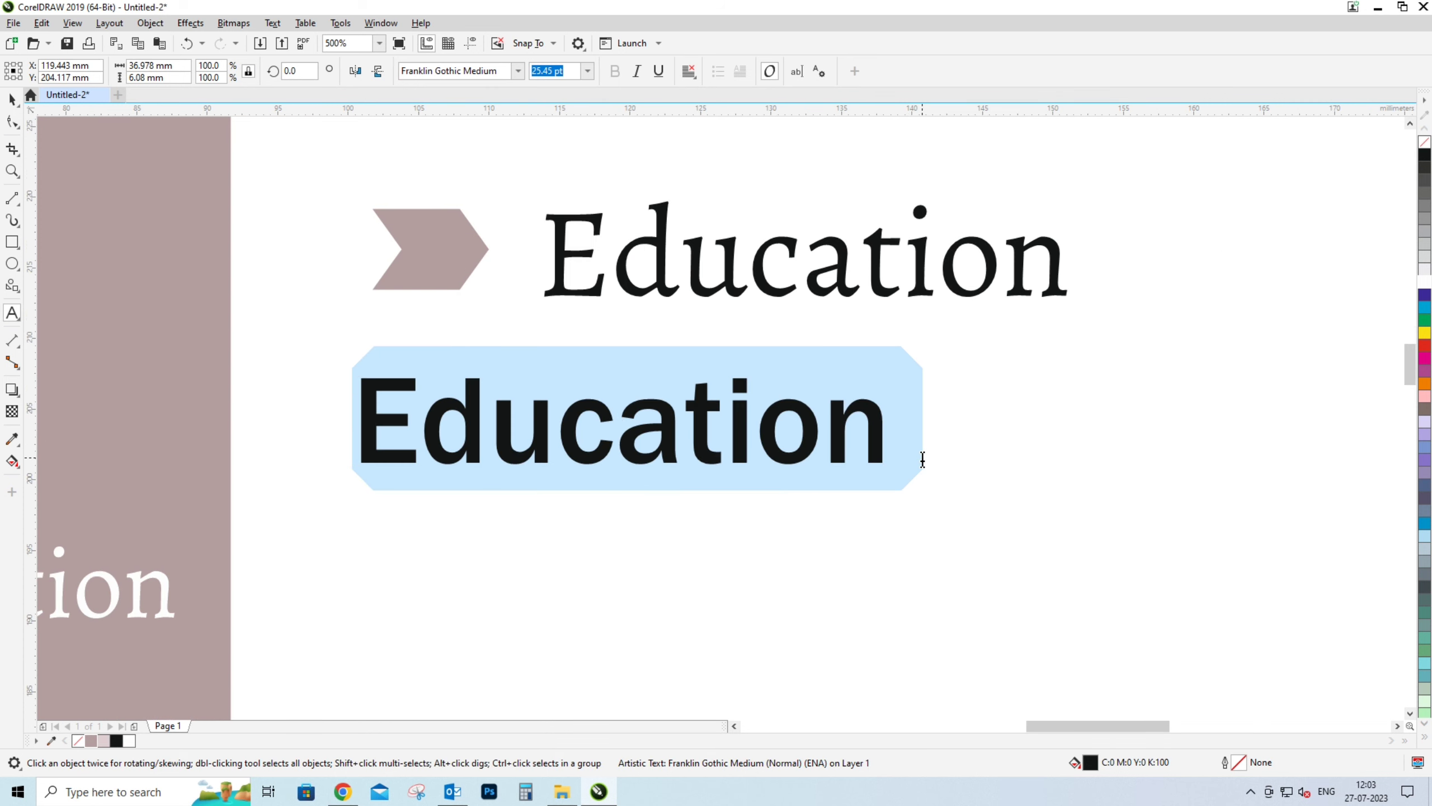
text(BORCE)
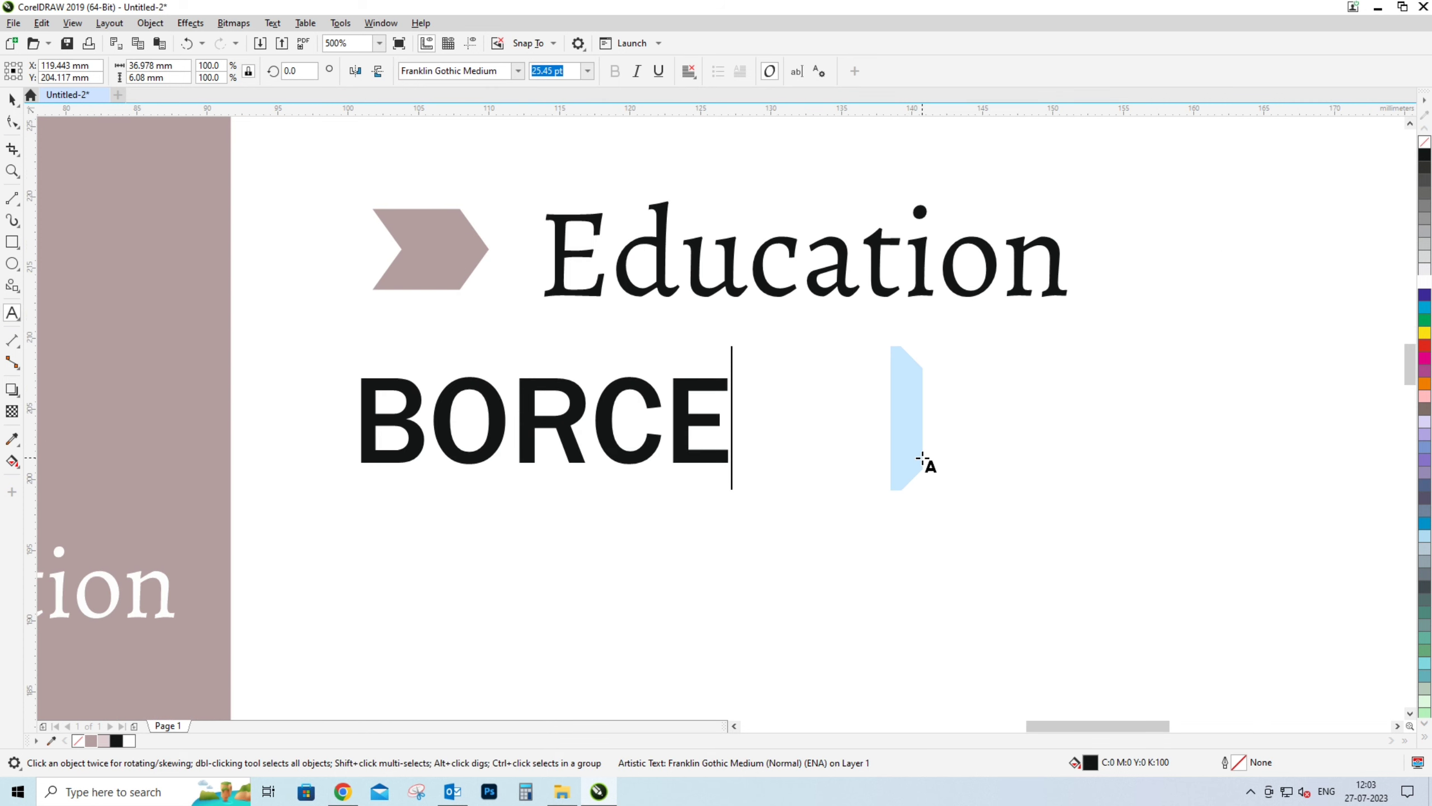
text(LLE )
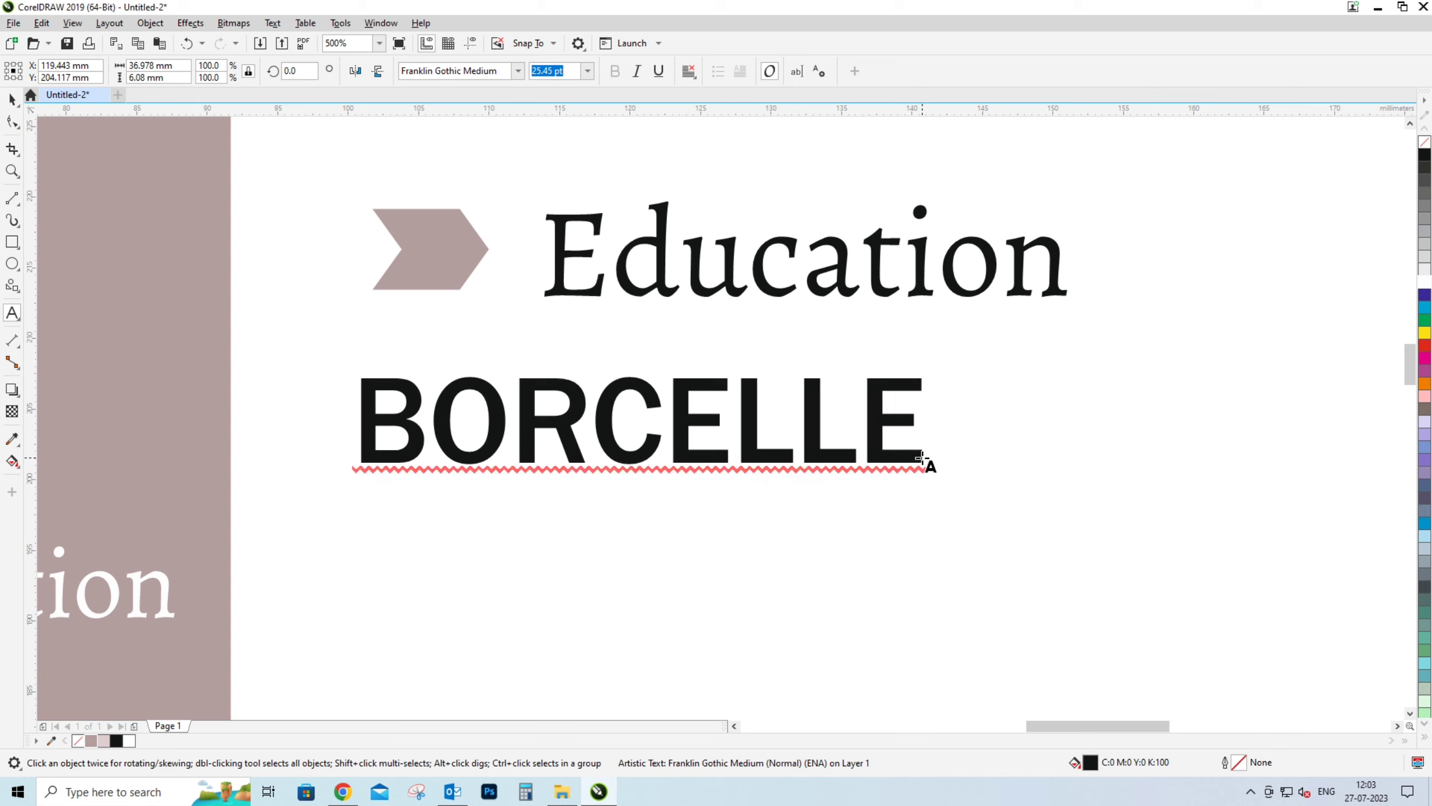
text(UNIVER)
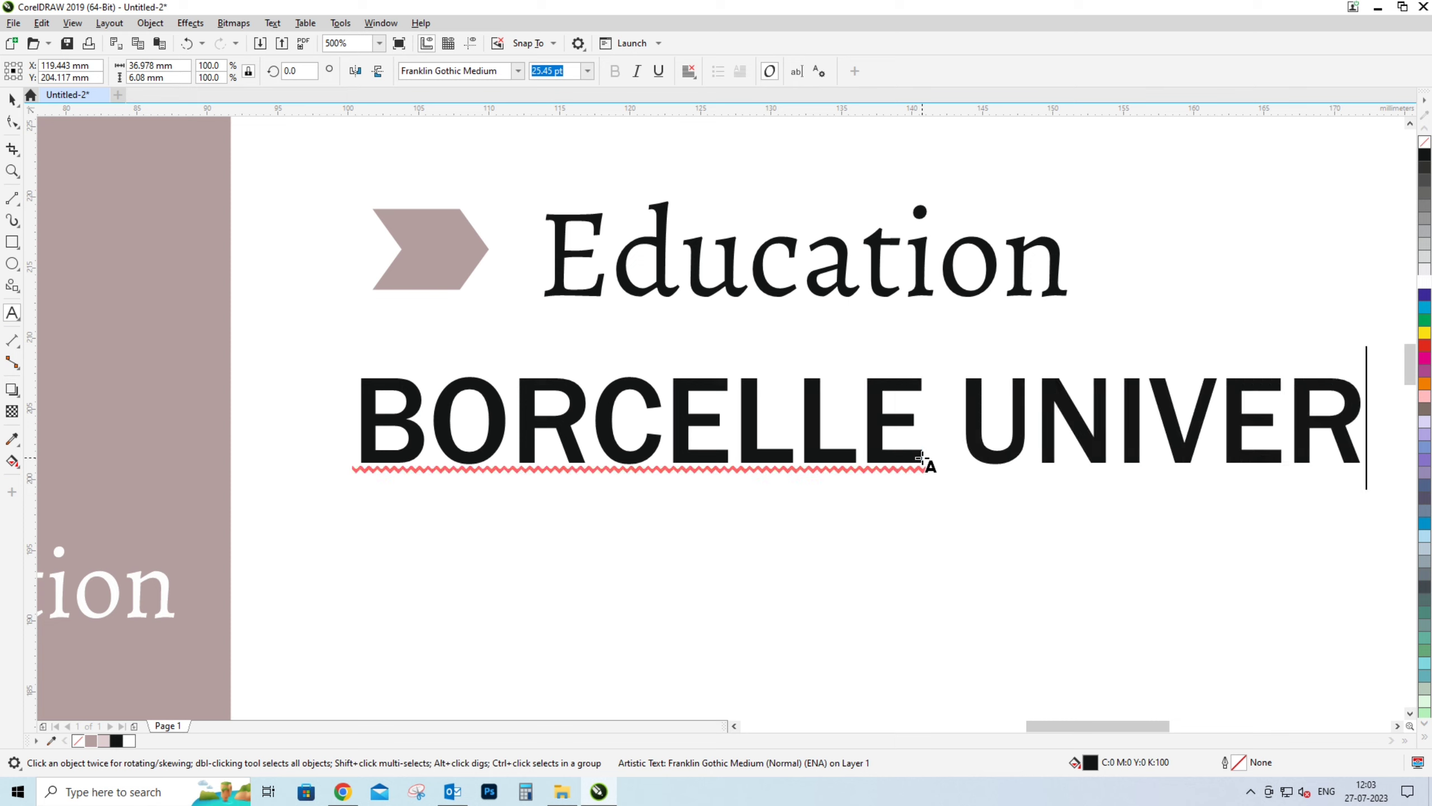
text(SI)
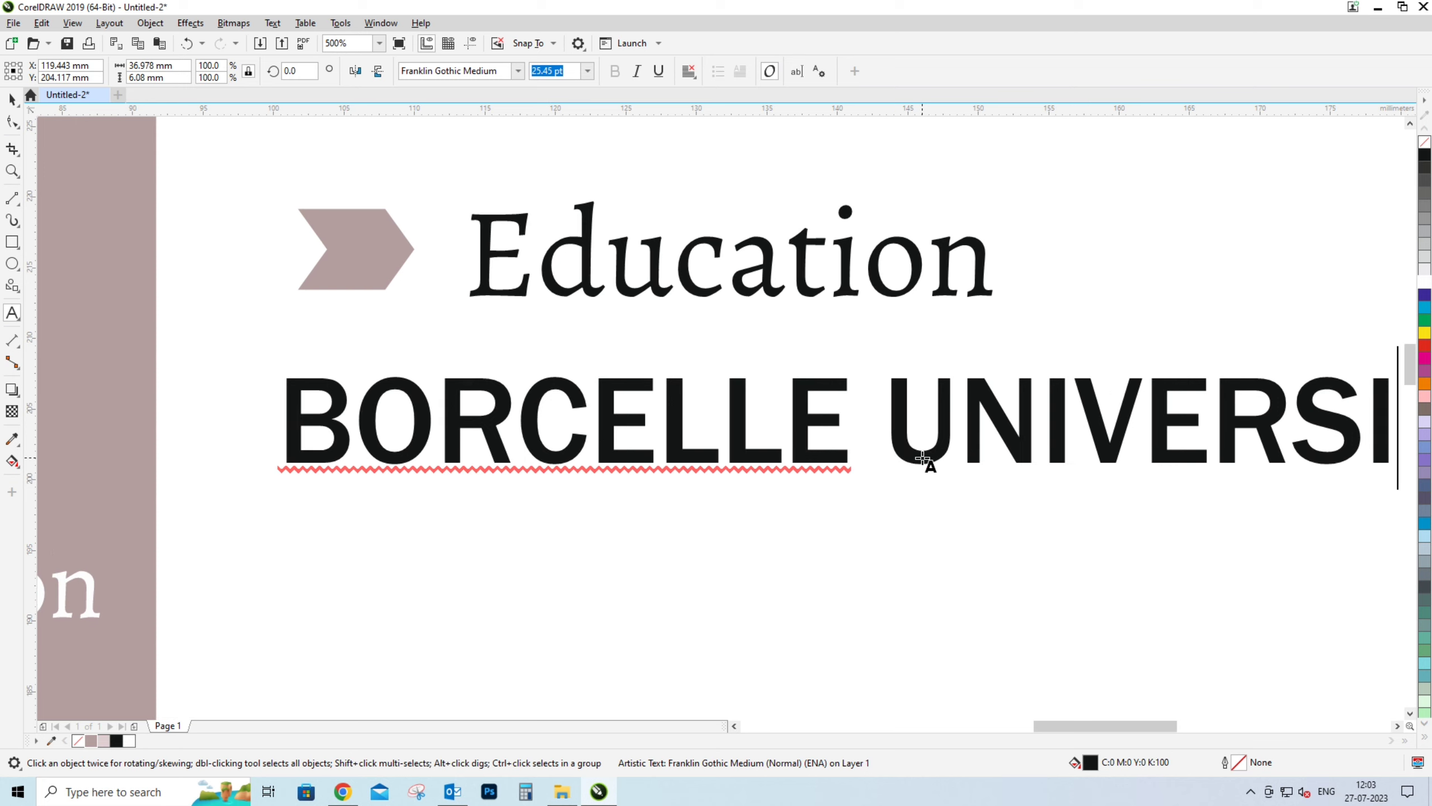
text(TY)
click(491, 423)
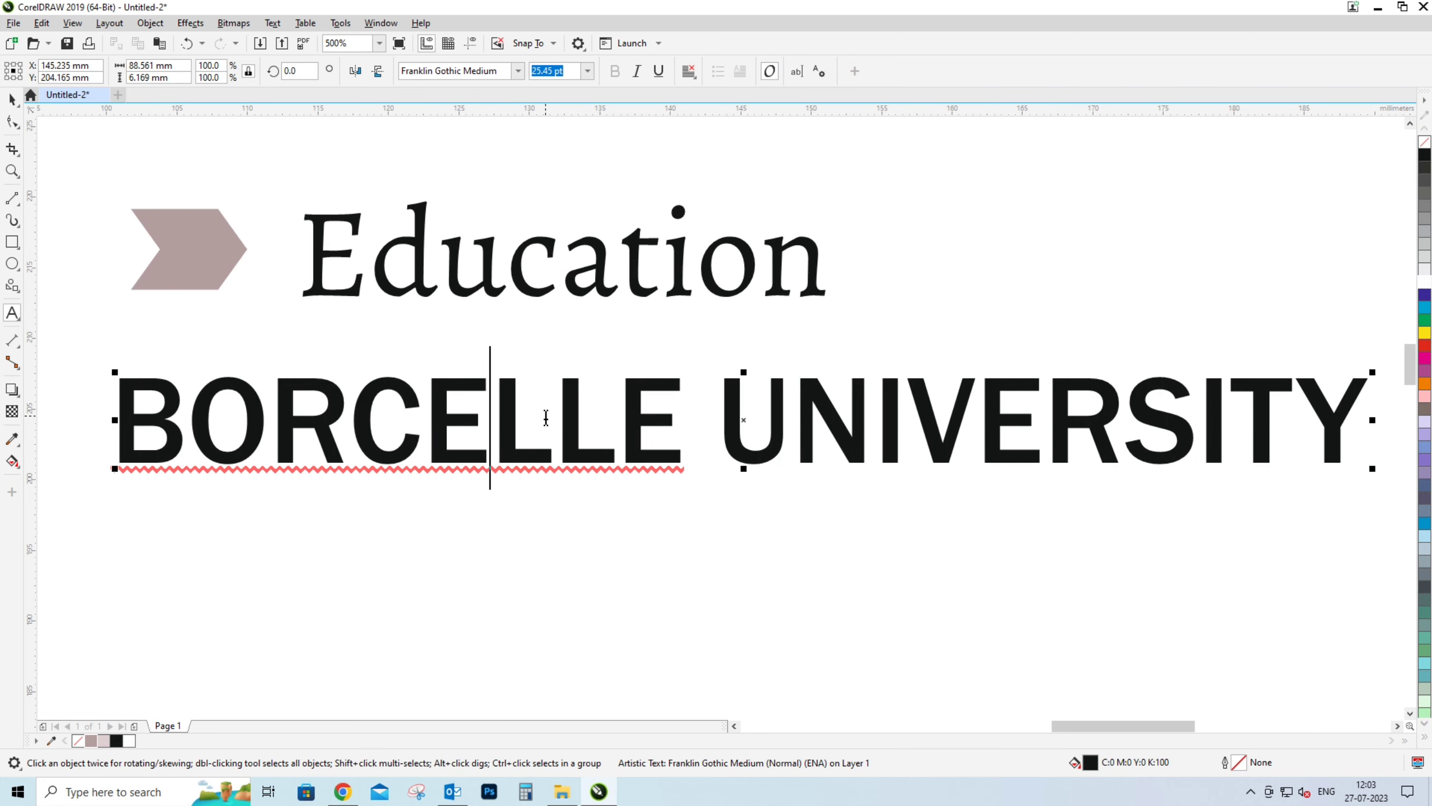
right_click(546, 418)
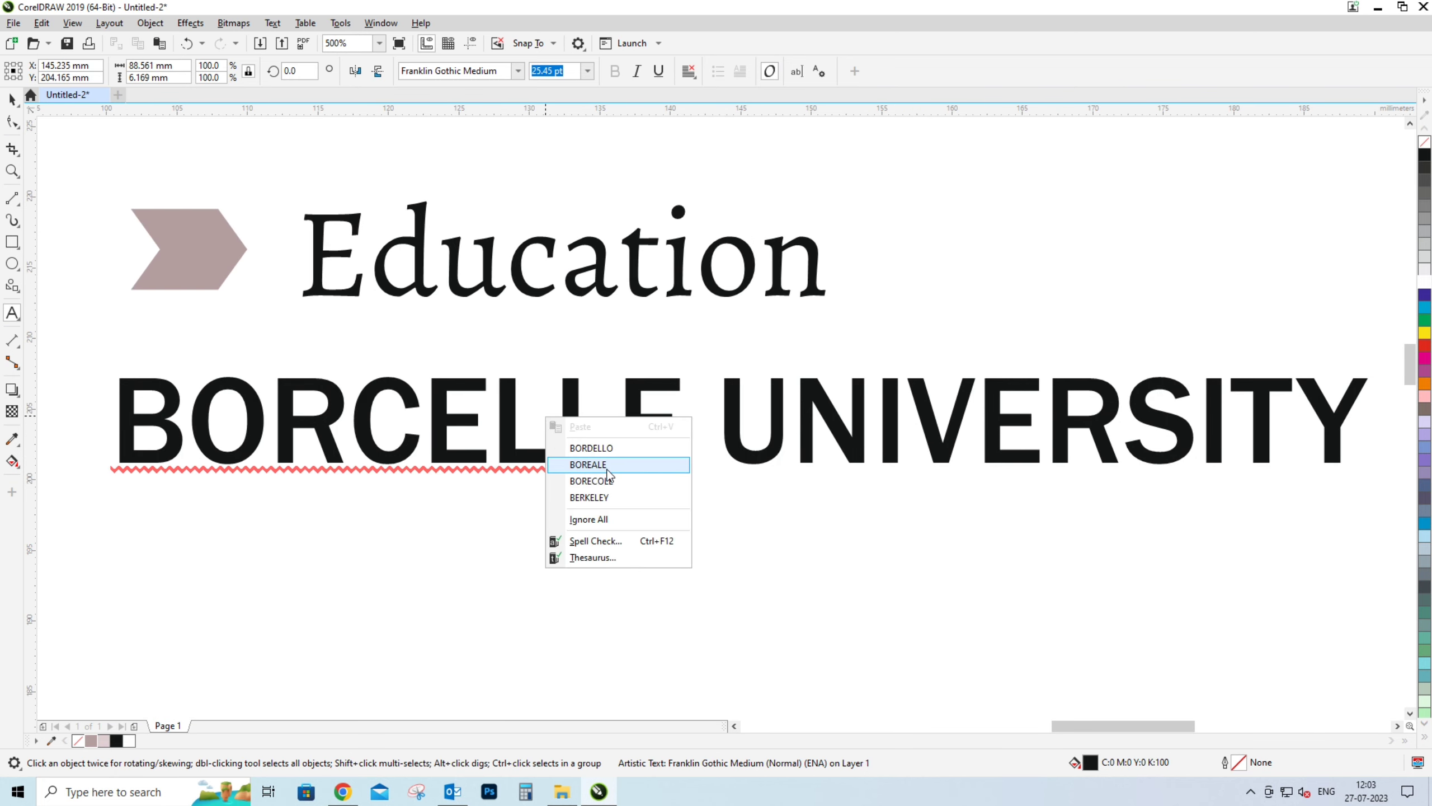
click(497, 425)
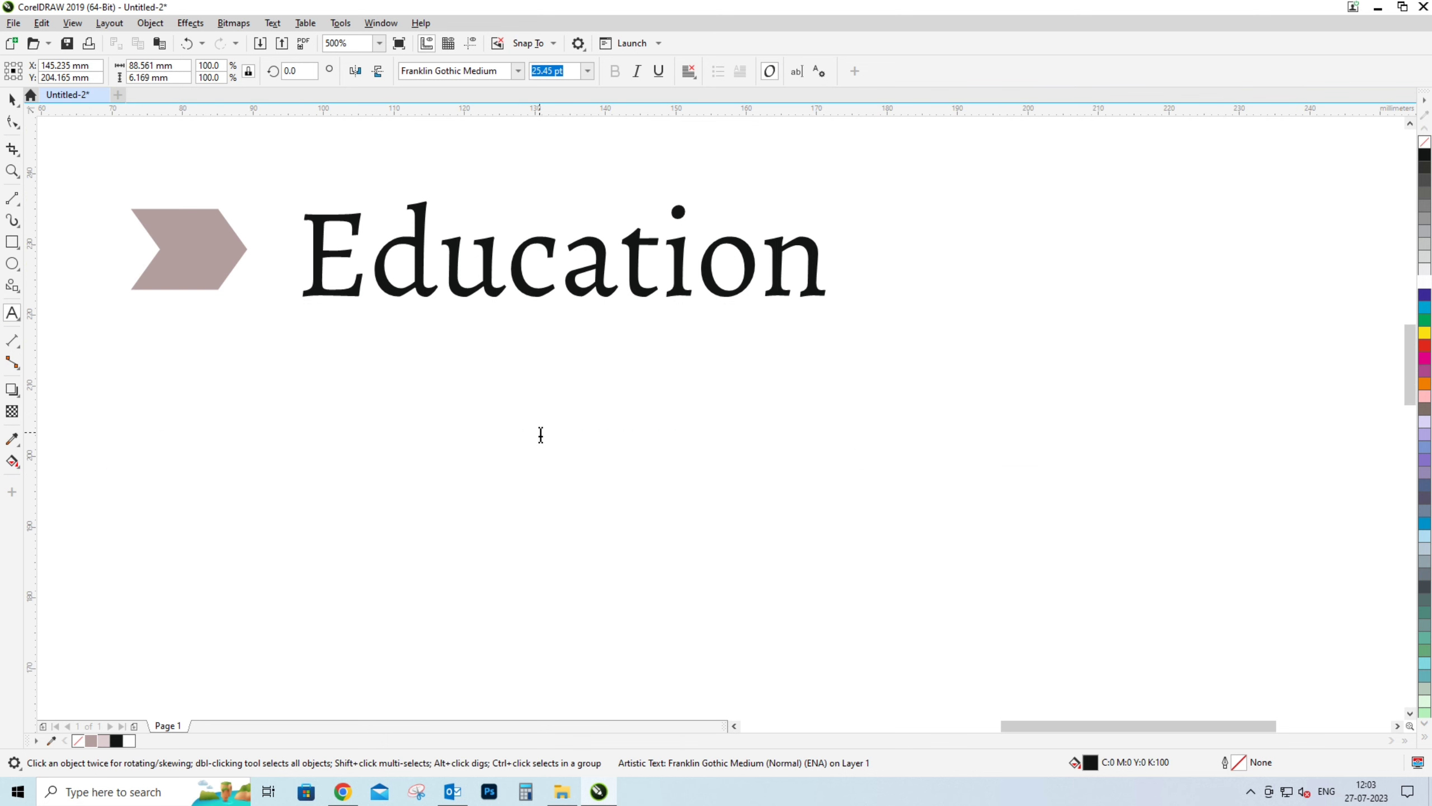
scroll(496, 424, down, 2)
click(12, 99)
Left-align BORCELLE UNIVERSITY with the Education arrow above it
scroll(481, 341, down, 2)
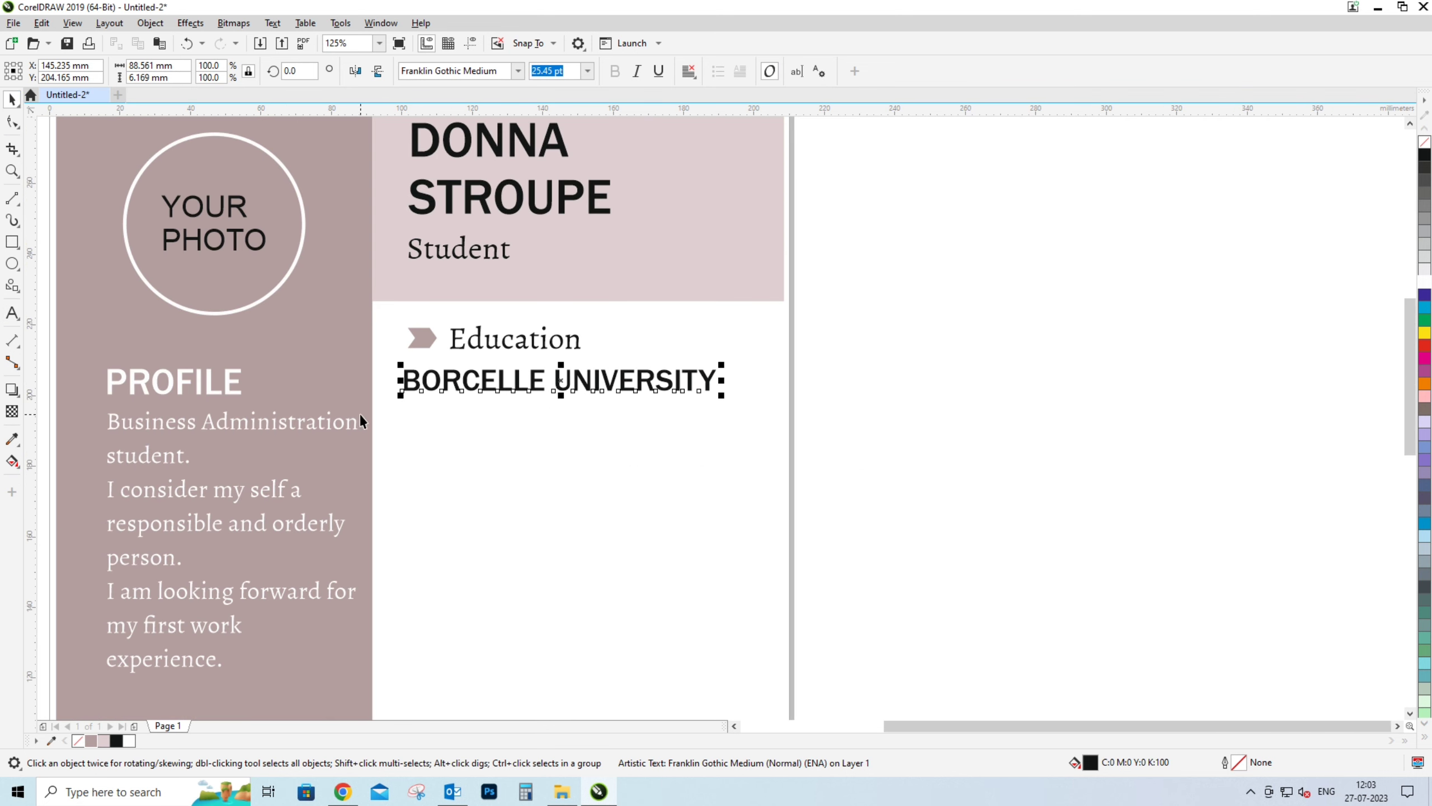
scroll(359, 413, up, 2)
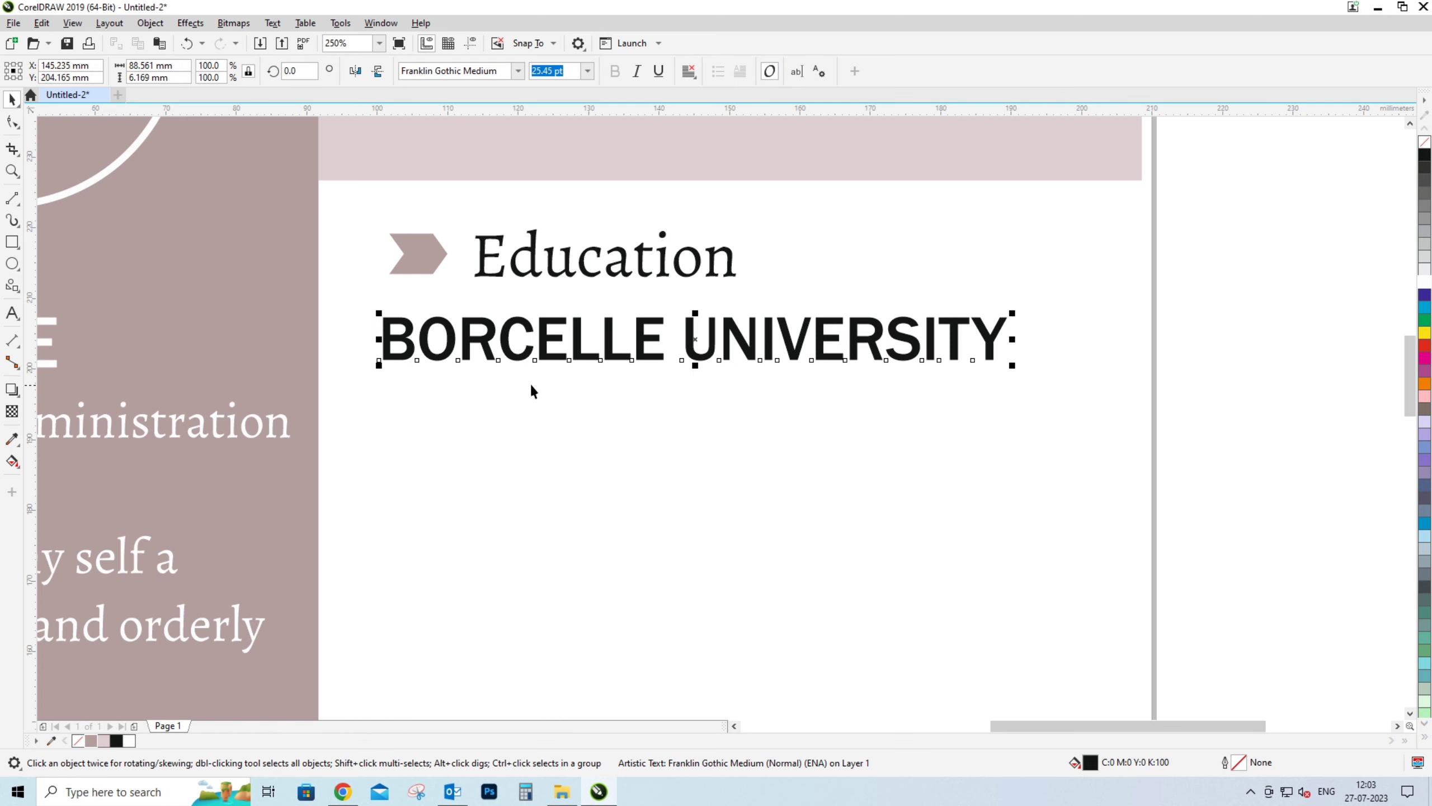
scroll(483, 349, down, 1)
scroll(469, 343, up, 1)
shift+click(444, 278)
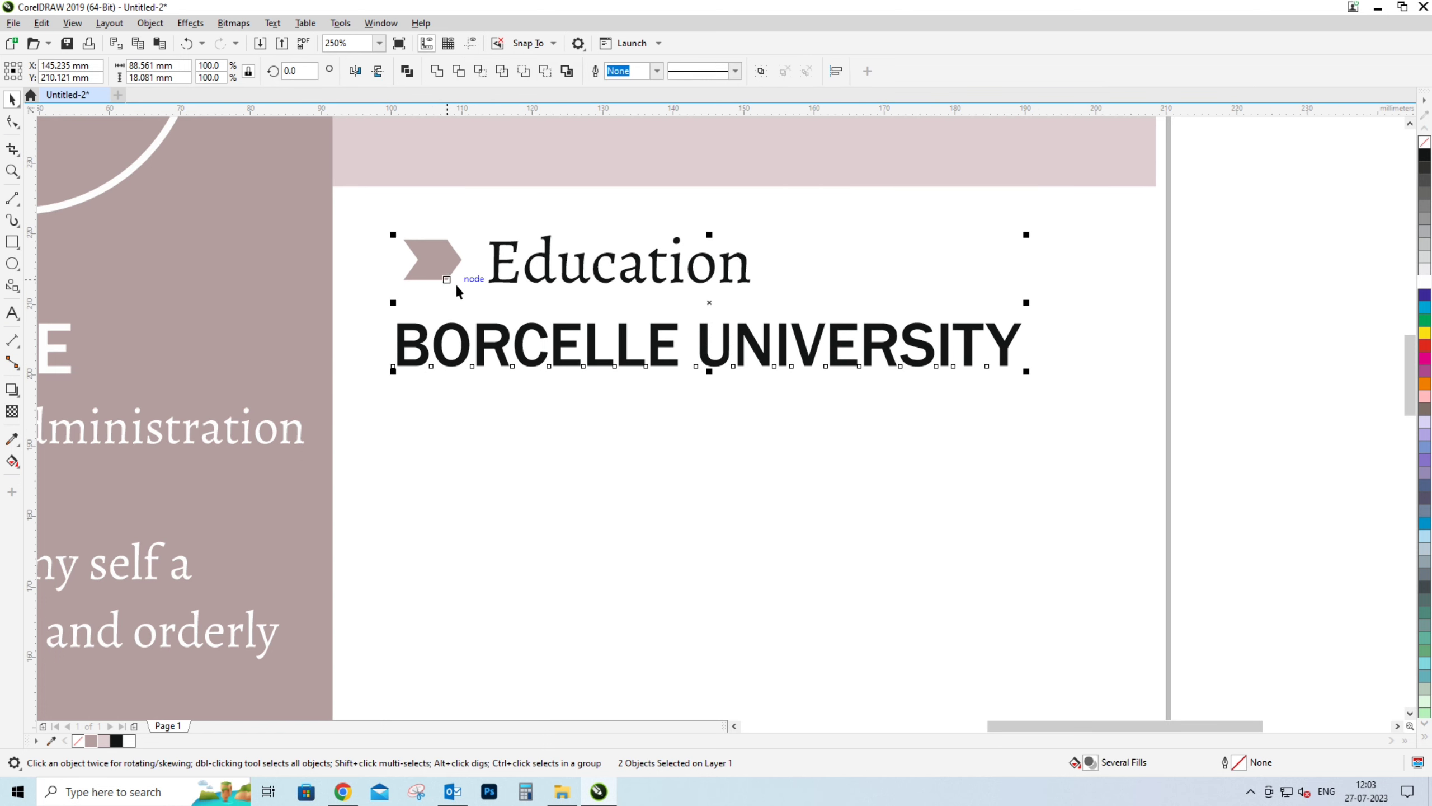
click(1177, 419)
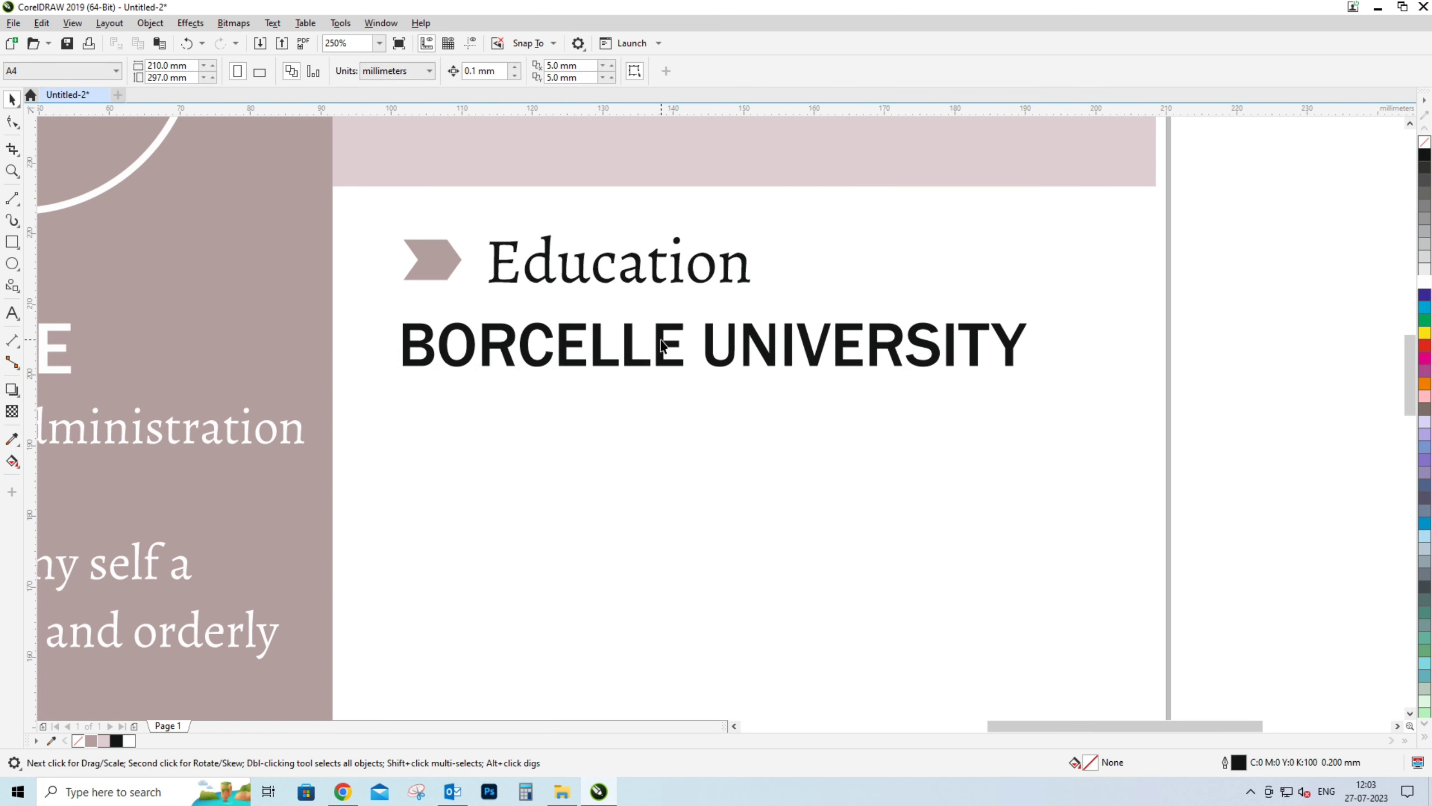
click(663, 343)
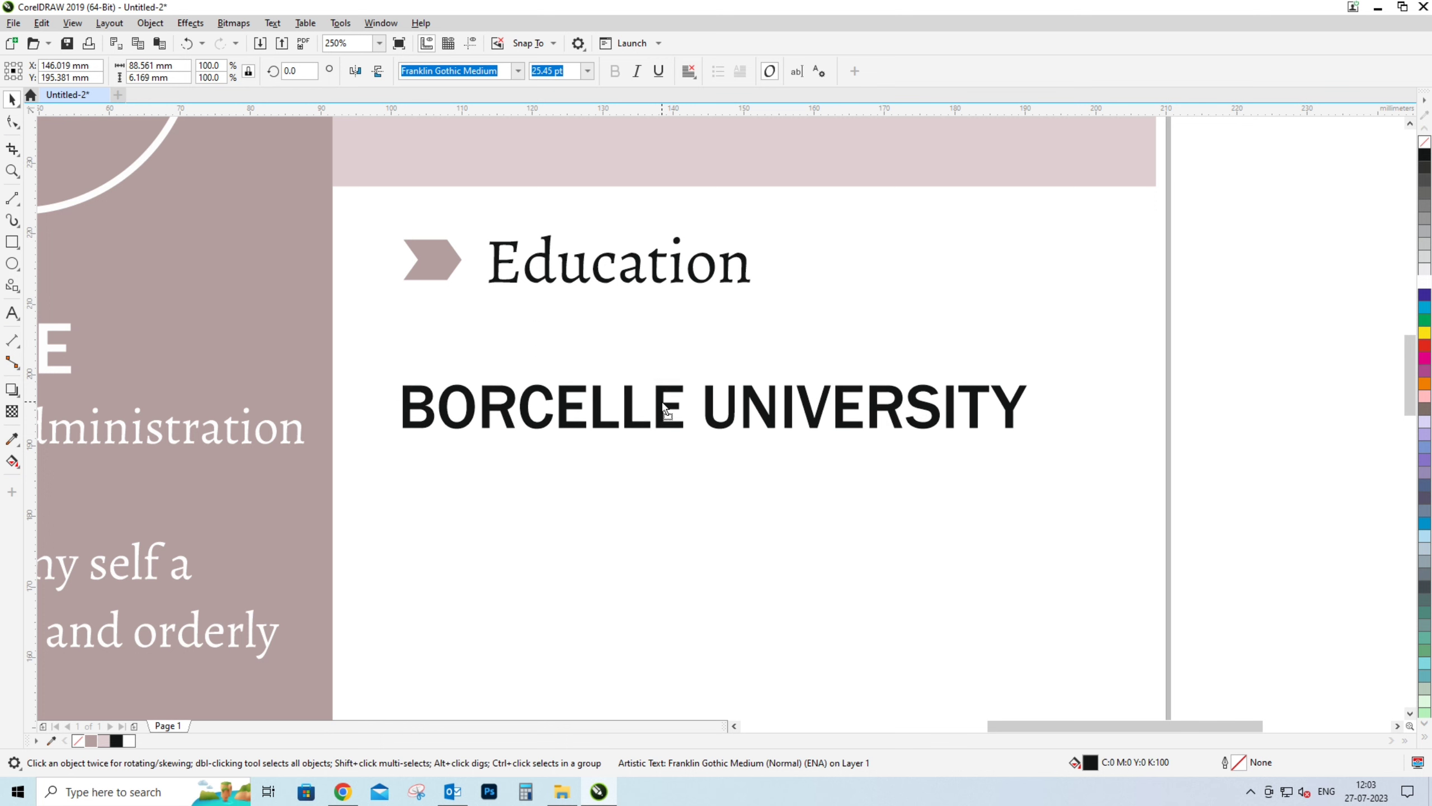
Copy the university name below it as 'Business Administration Career, in progress' in Franklin Gothic Book, over two lines
drag(663, 340, 663, 403)
key(F8)
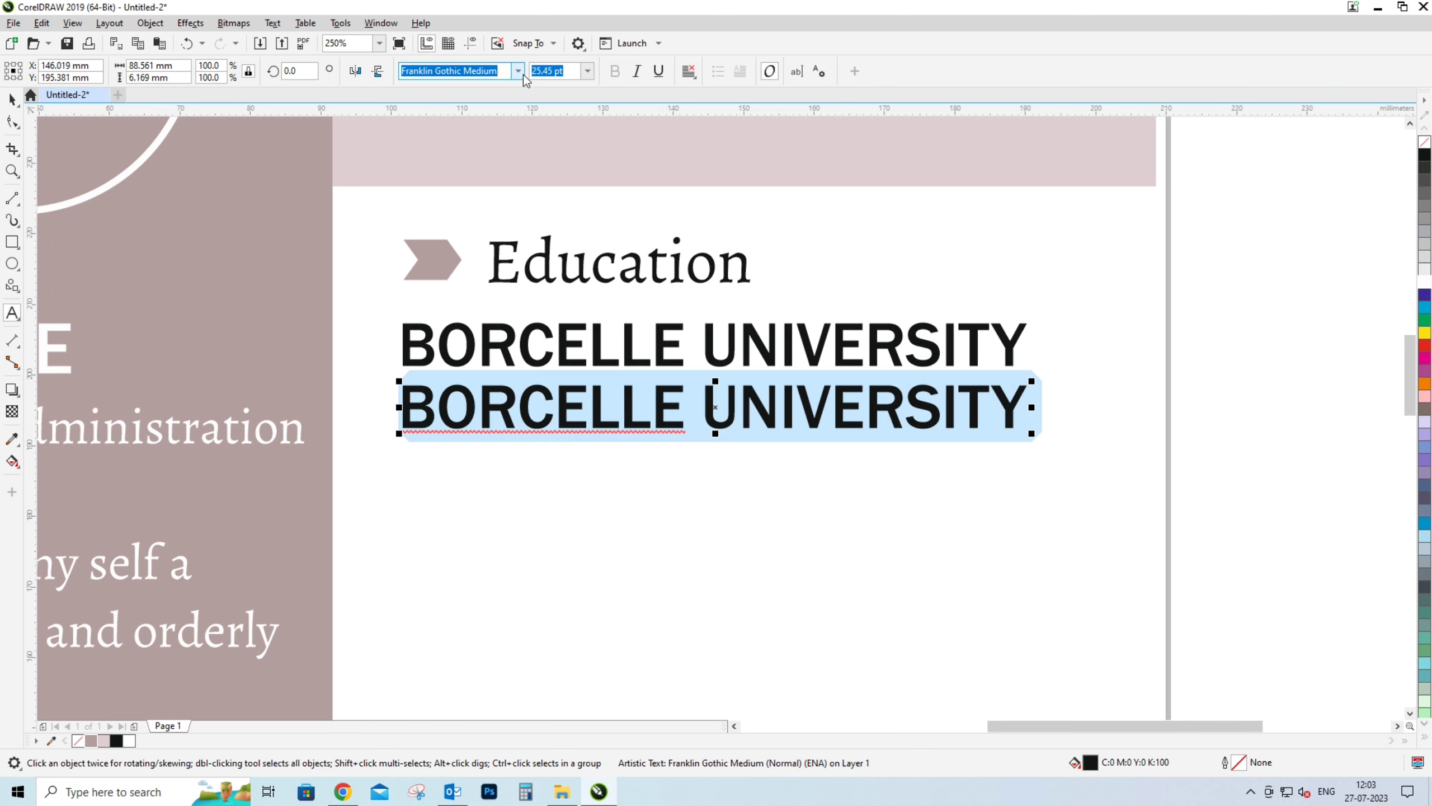
click(518, 70)
click(496, 134)
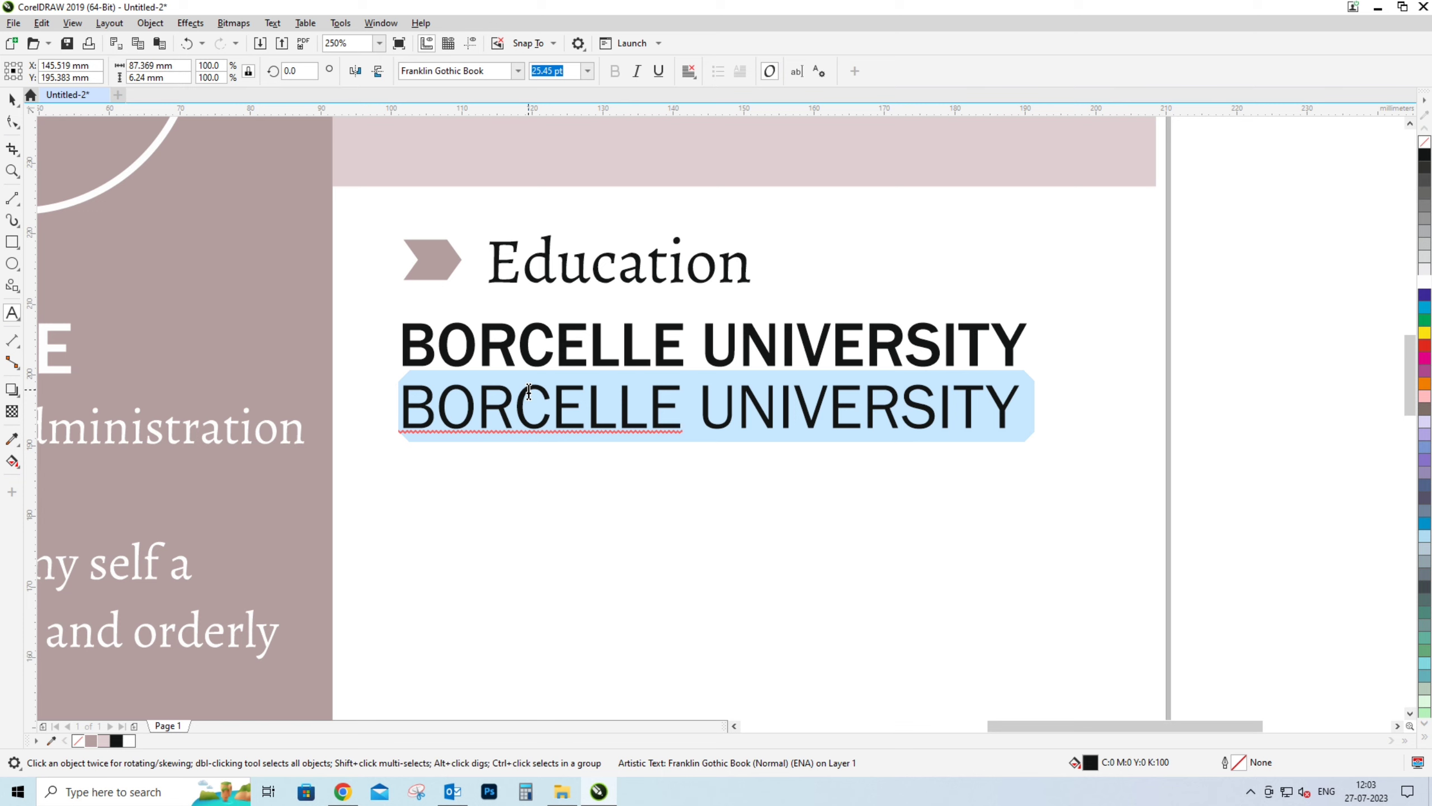
text(Bu)
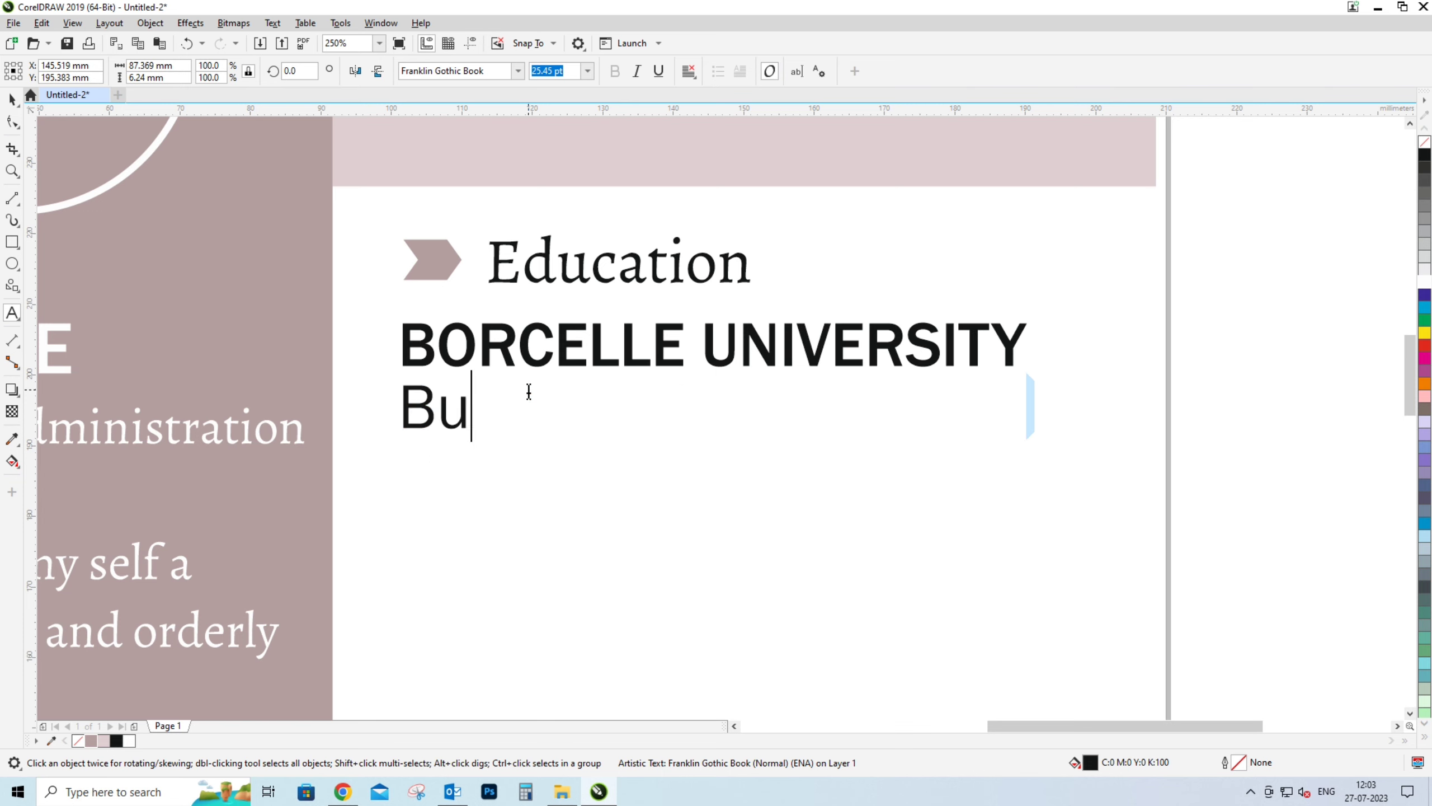
text(siness A)
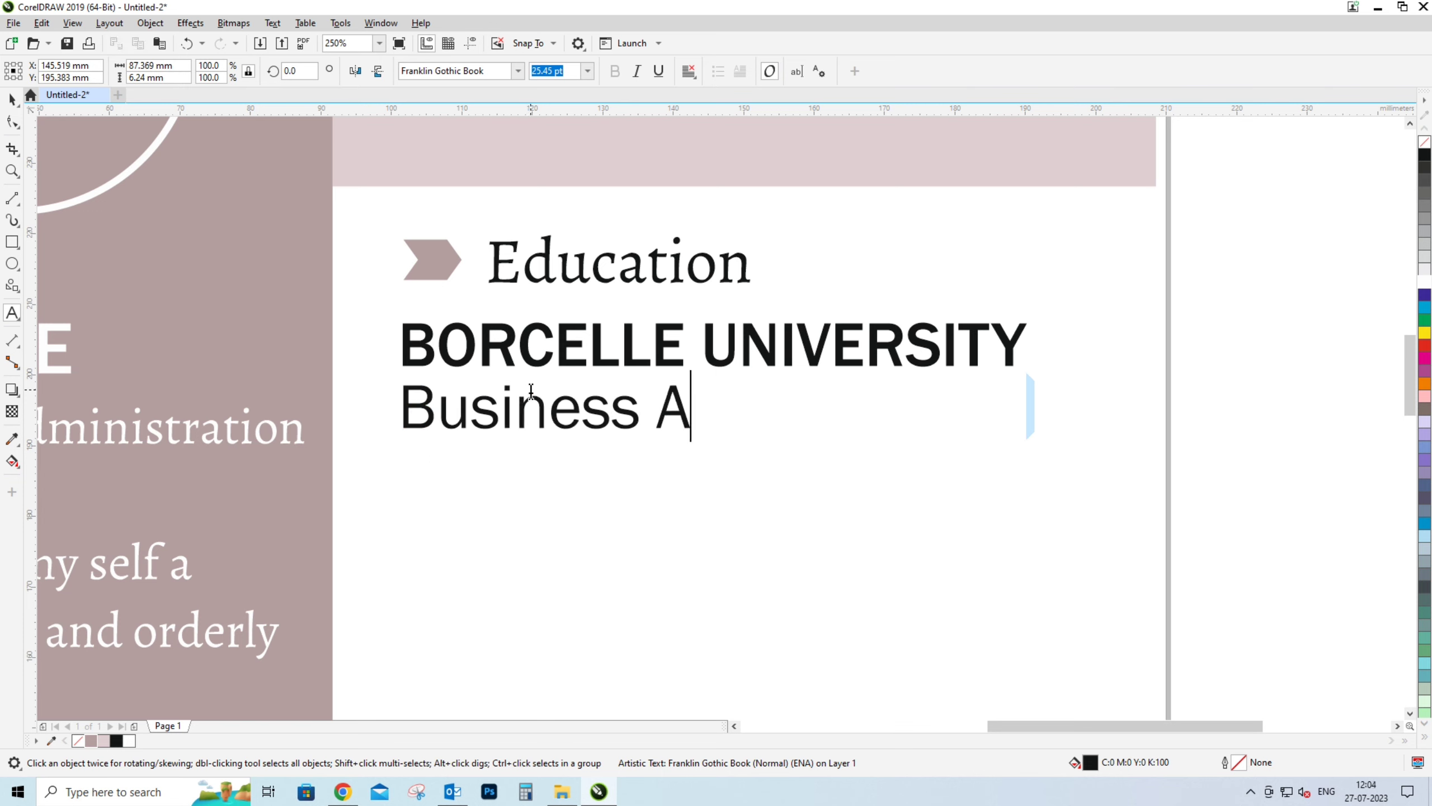
text(dminis)
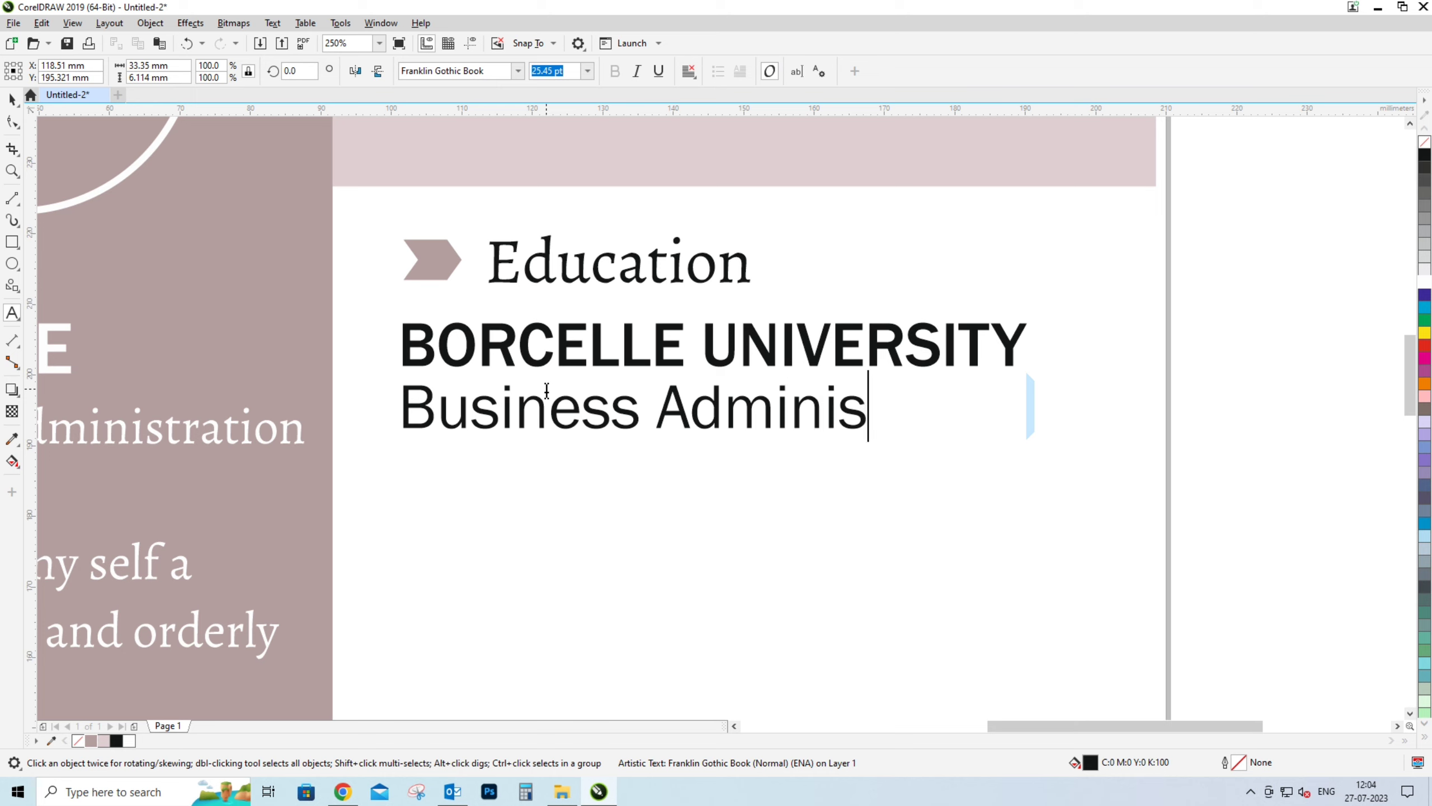
text(tration )
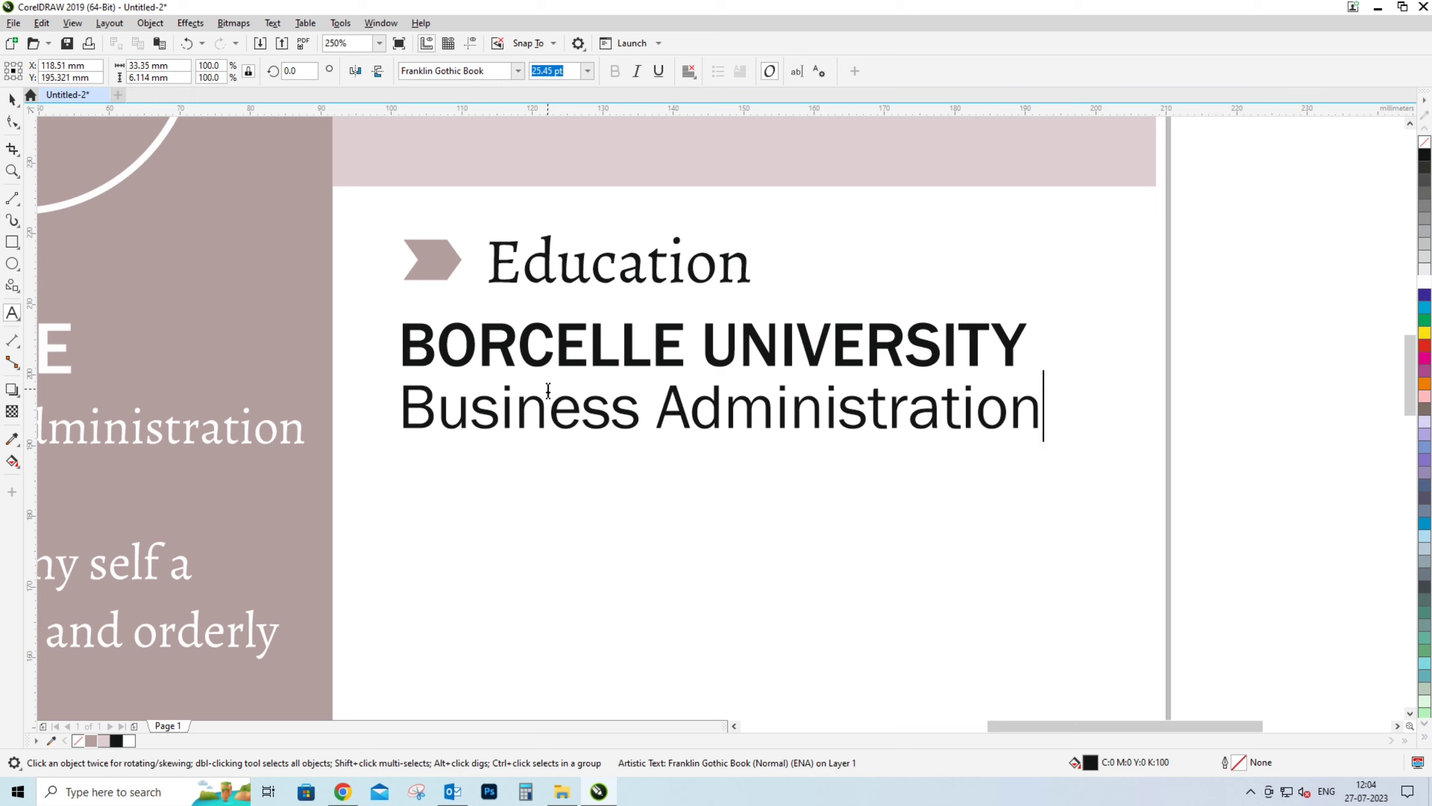
text(Career)
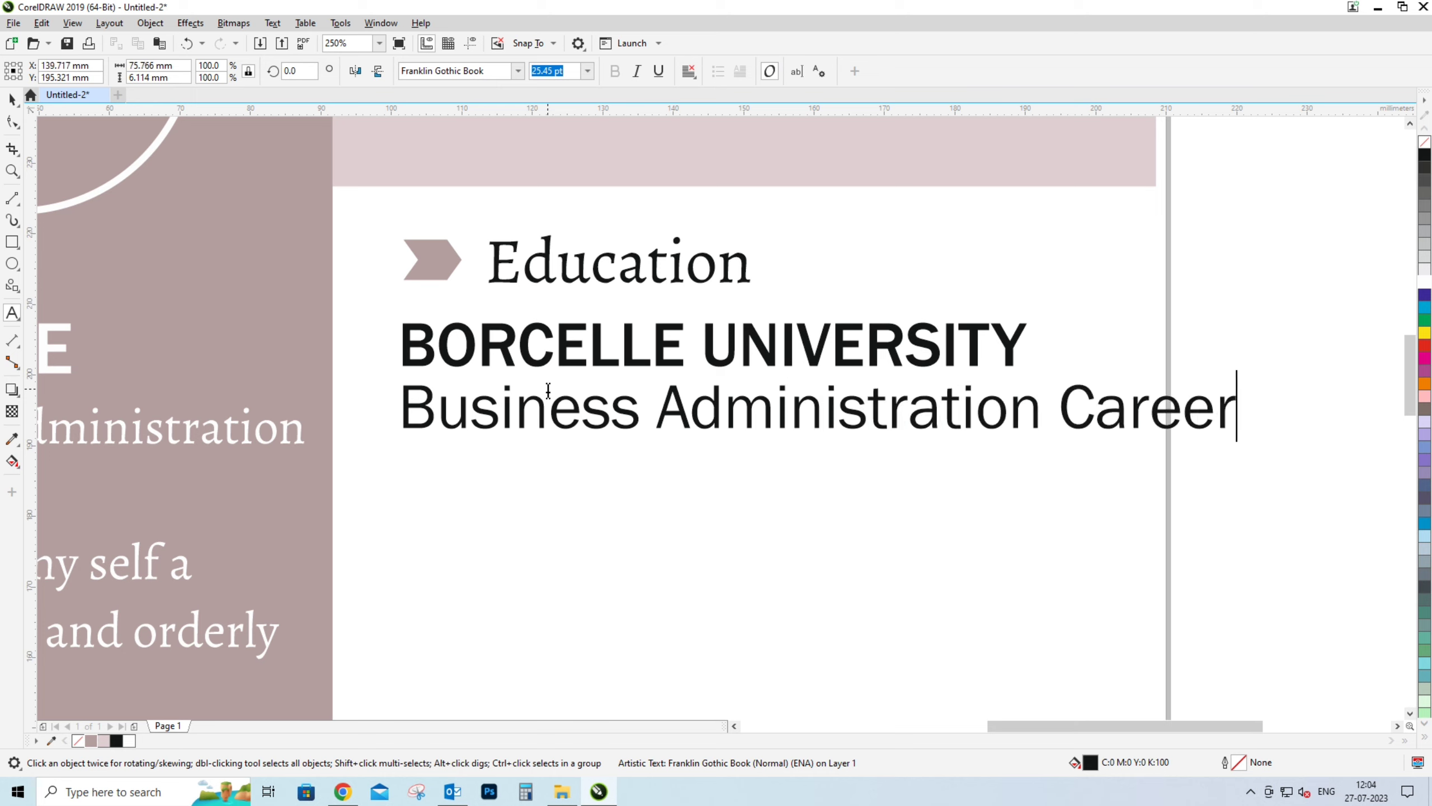
text(, in)
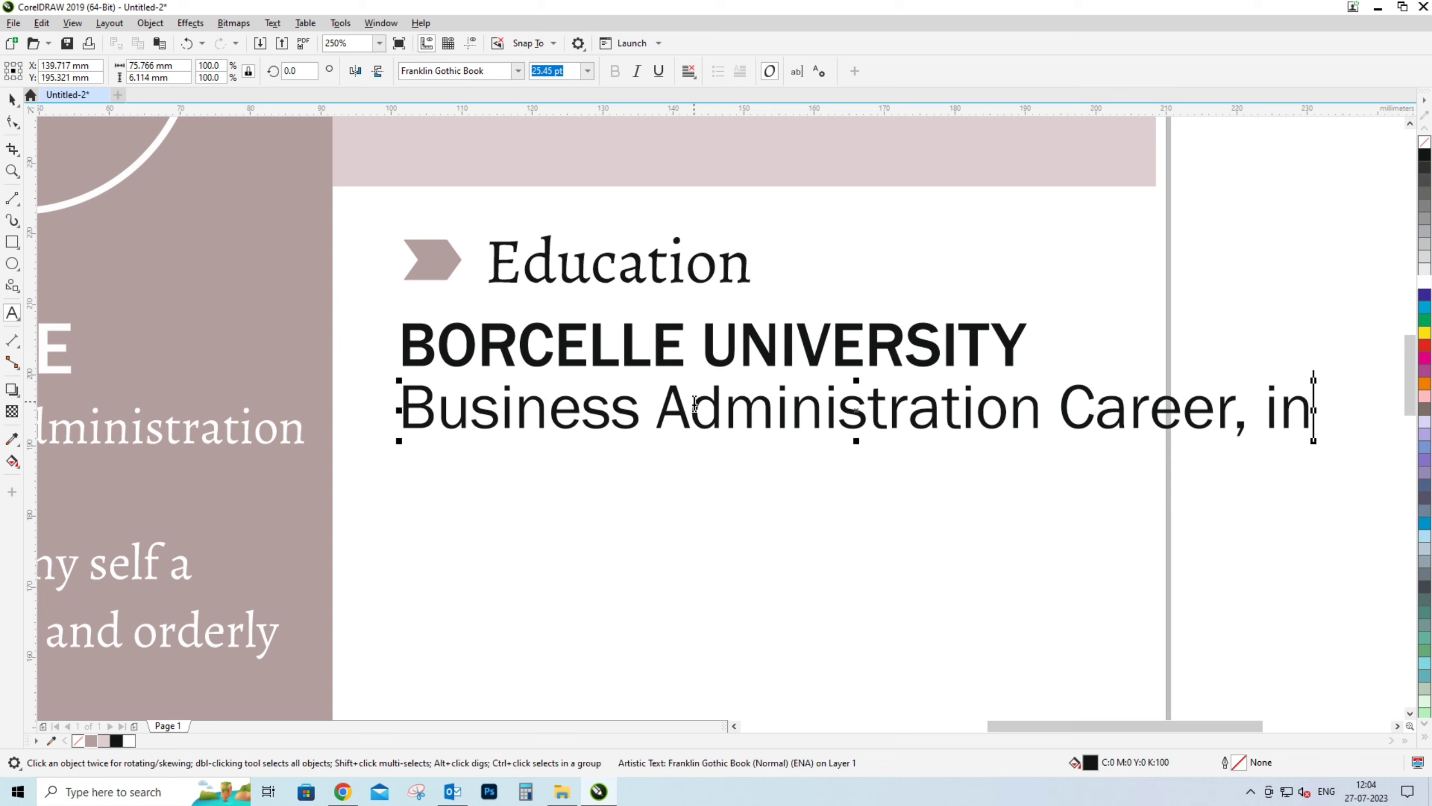
key(Return)
text(progr)
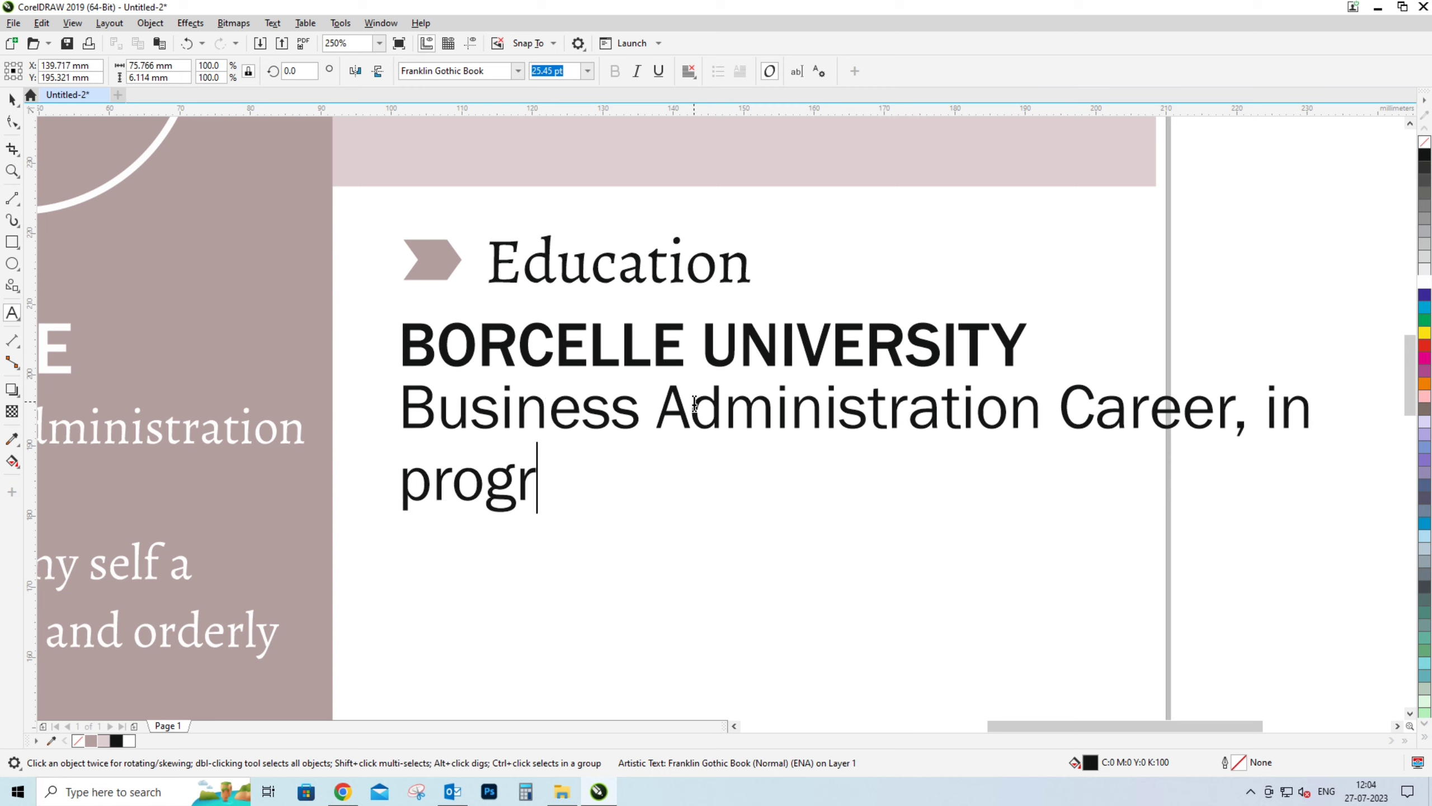
text(ess)
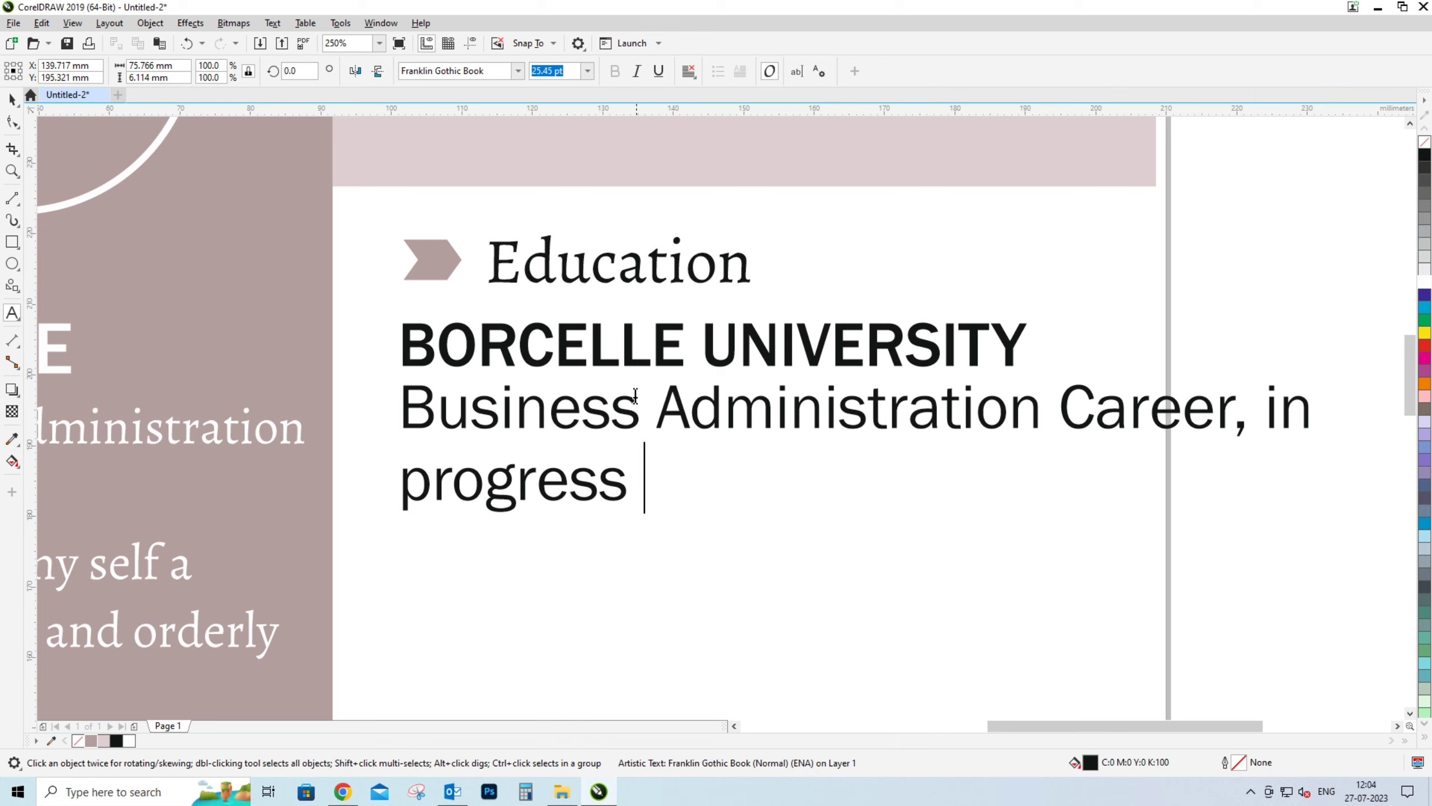
click(13, 100)
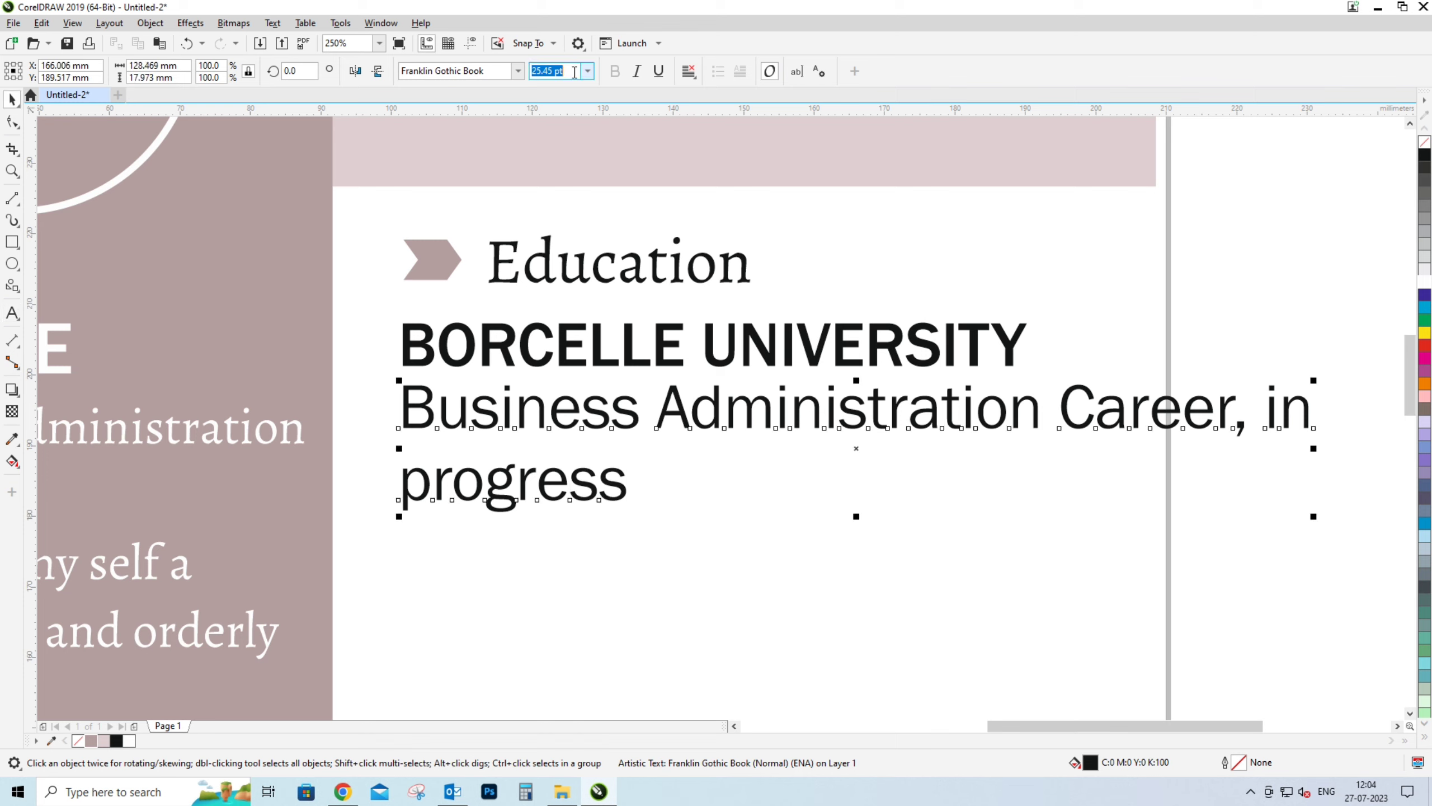
Set the course text to 15 pt, enlarge it slightly, and left-align it with the university name
text(15)
key(Return)
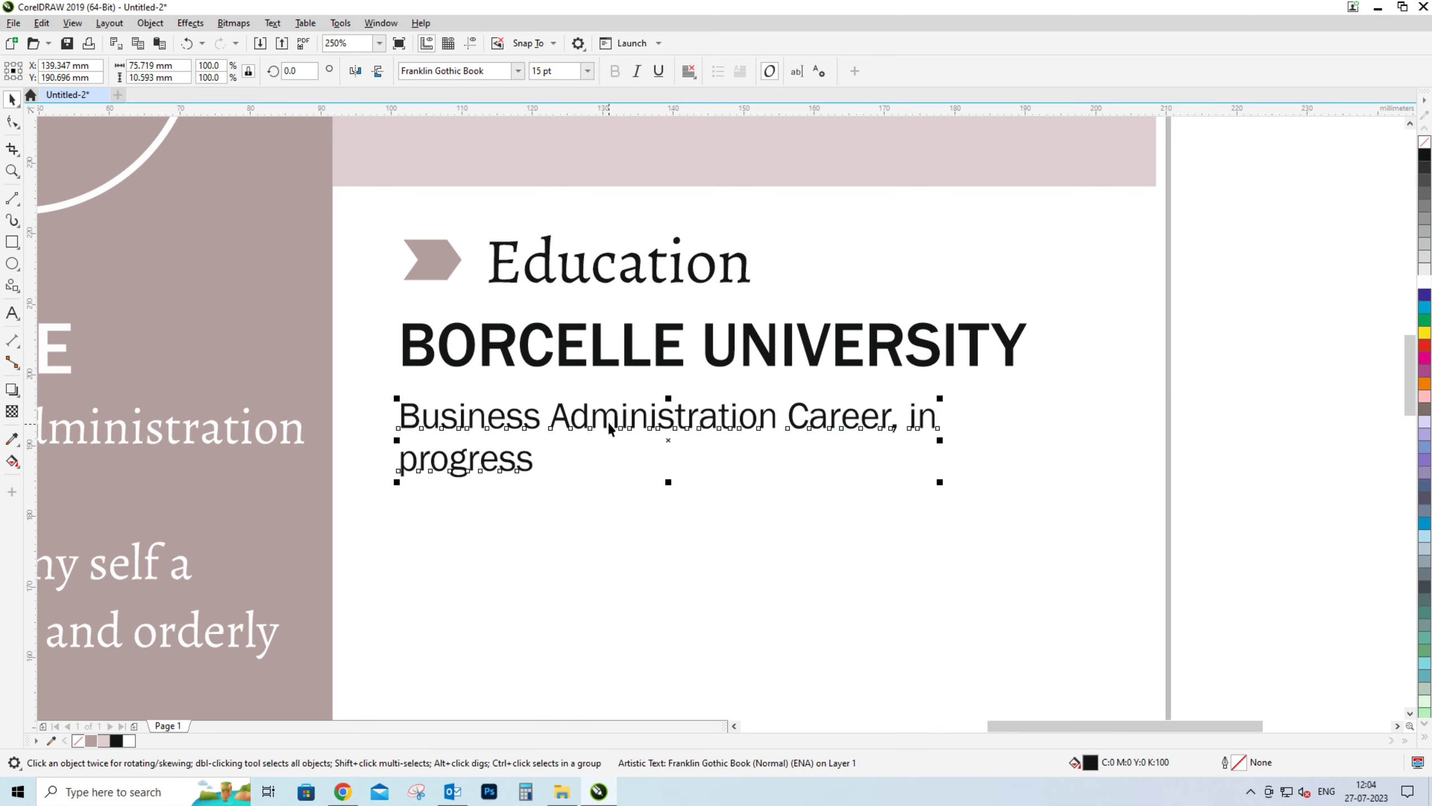
key(ctrl+Up)
drag(941, 472, 999, 511)
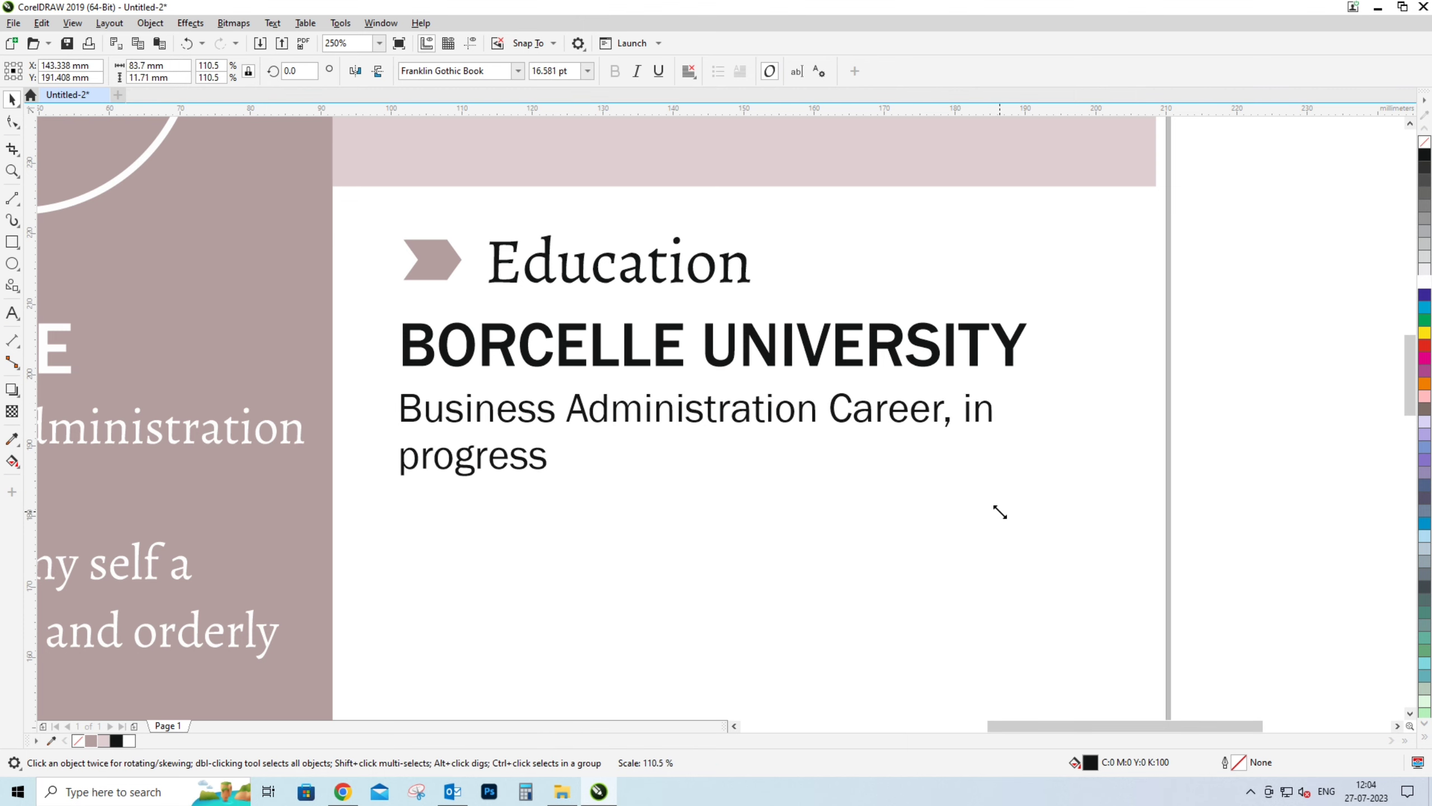
shift+click(496, 350)
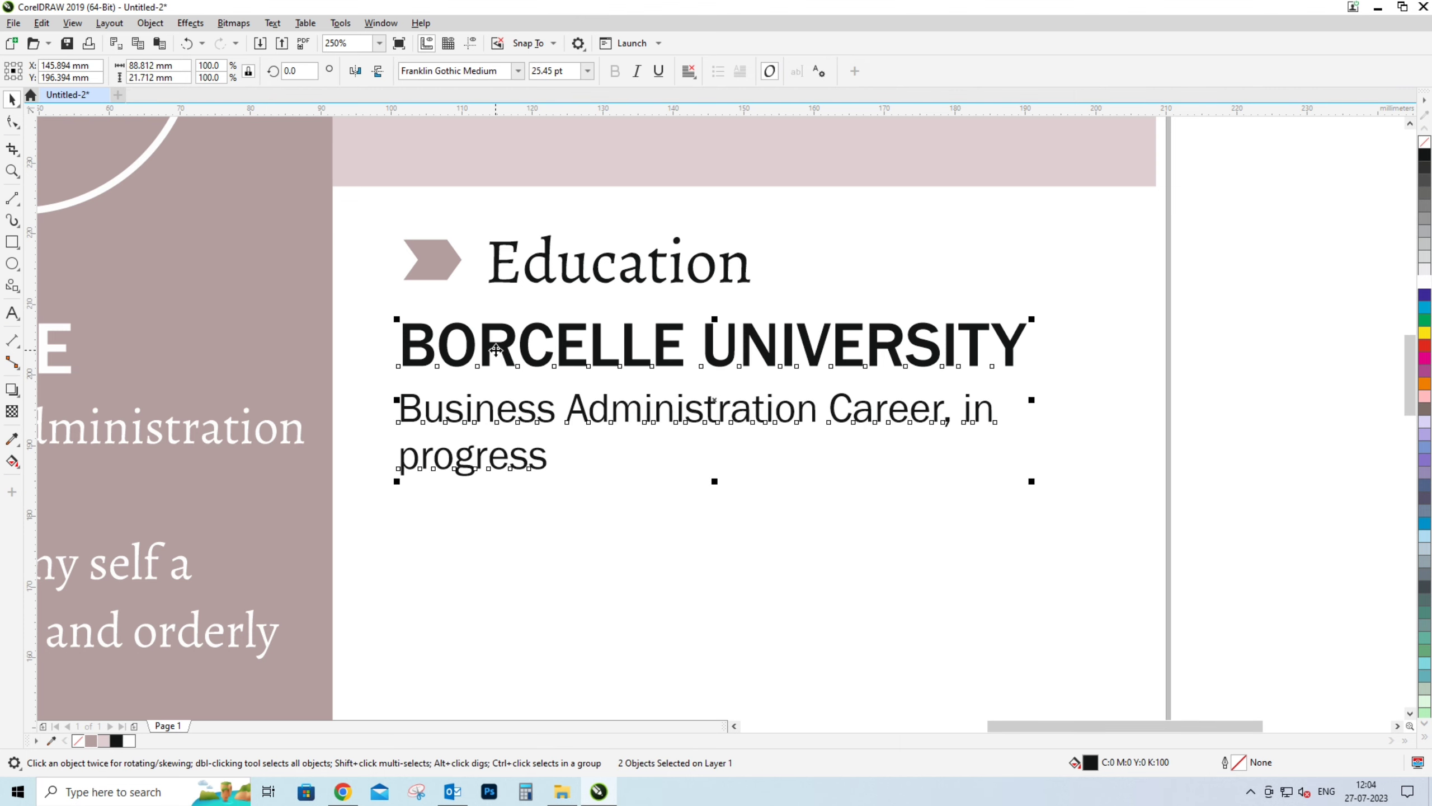
key(l)
Shrink the BORCELLE UNIVERSITY name to about 21.5 pt
click(1343, 454)
scroll(904, 361, down, 1)
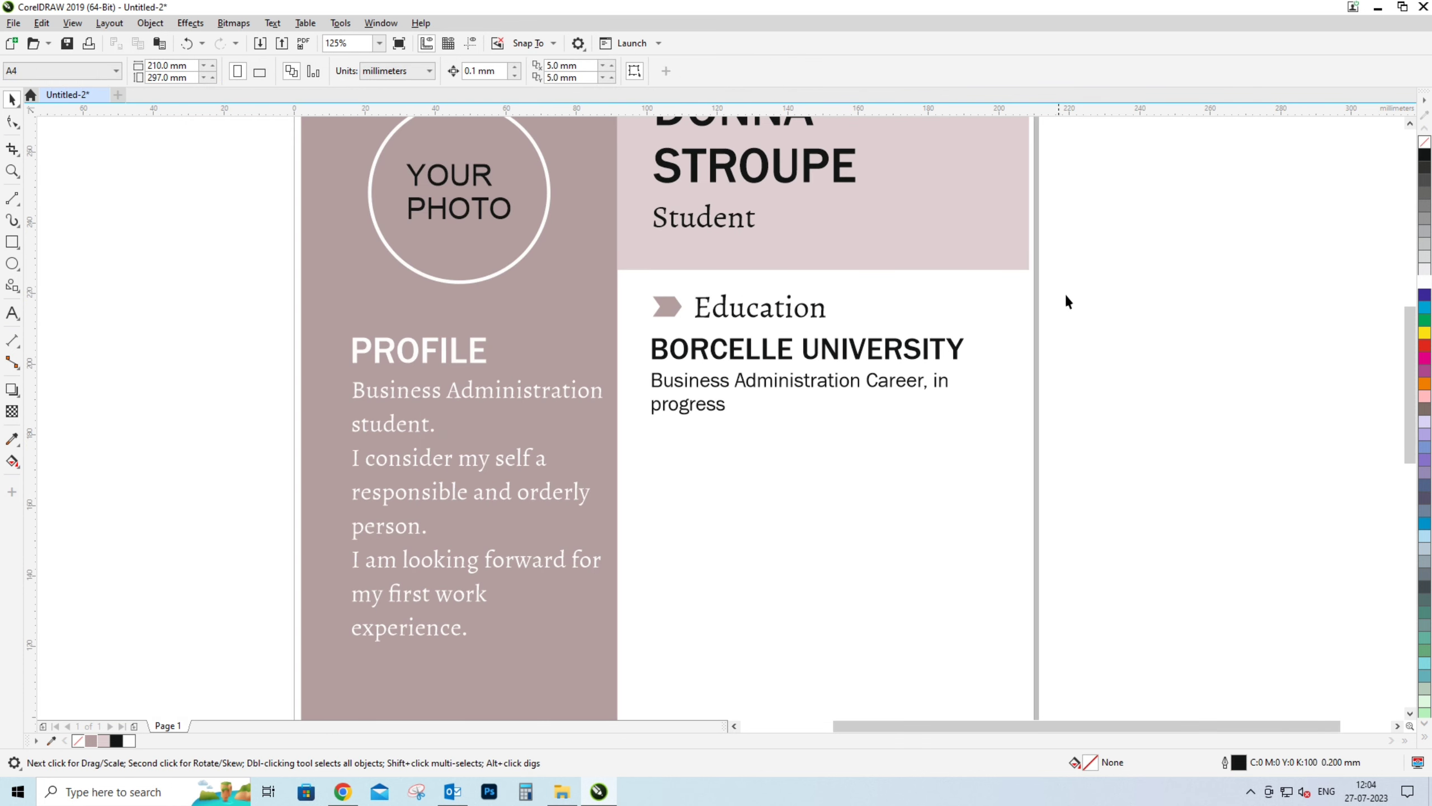
drag(675, 448, 630, 467)
click(979, 385)
scroll(940, 383, up, 1)
click(1019, 495)
click(1012, 379)
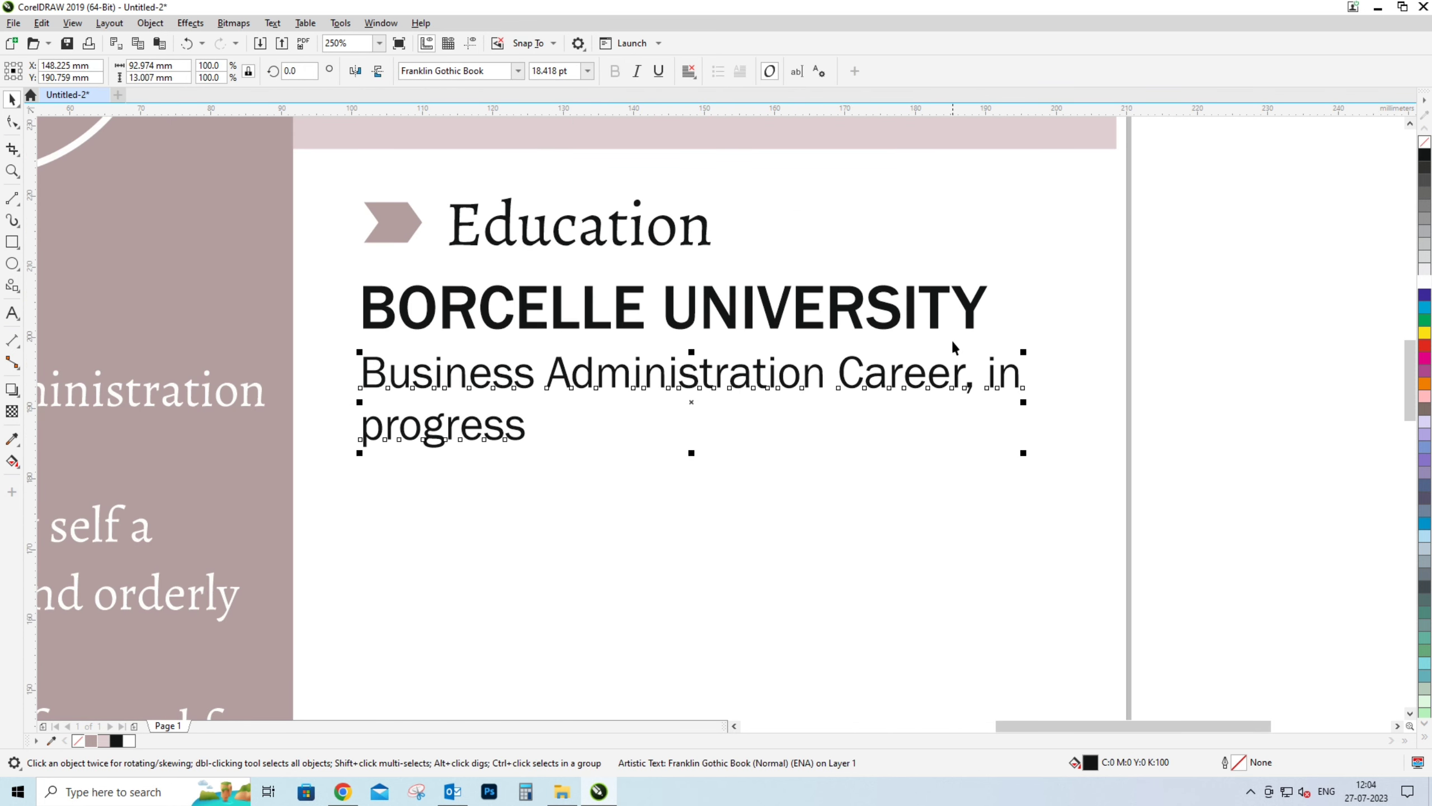
click(973, 326)
drag(992, 334, 896, 327)
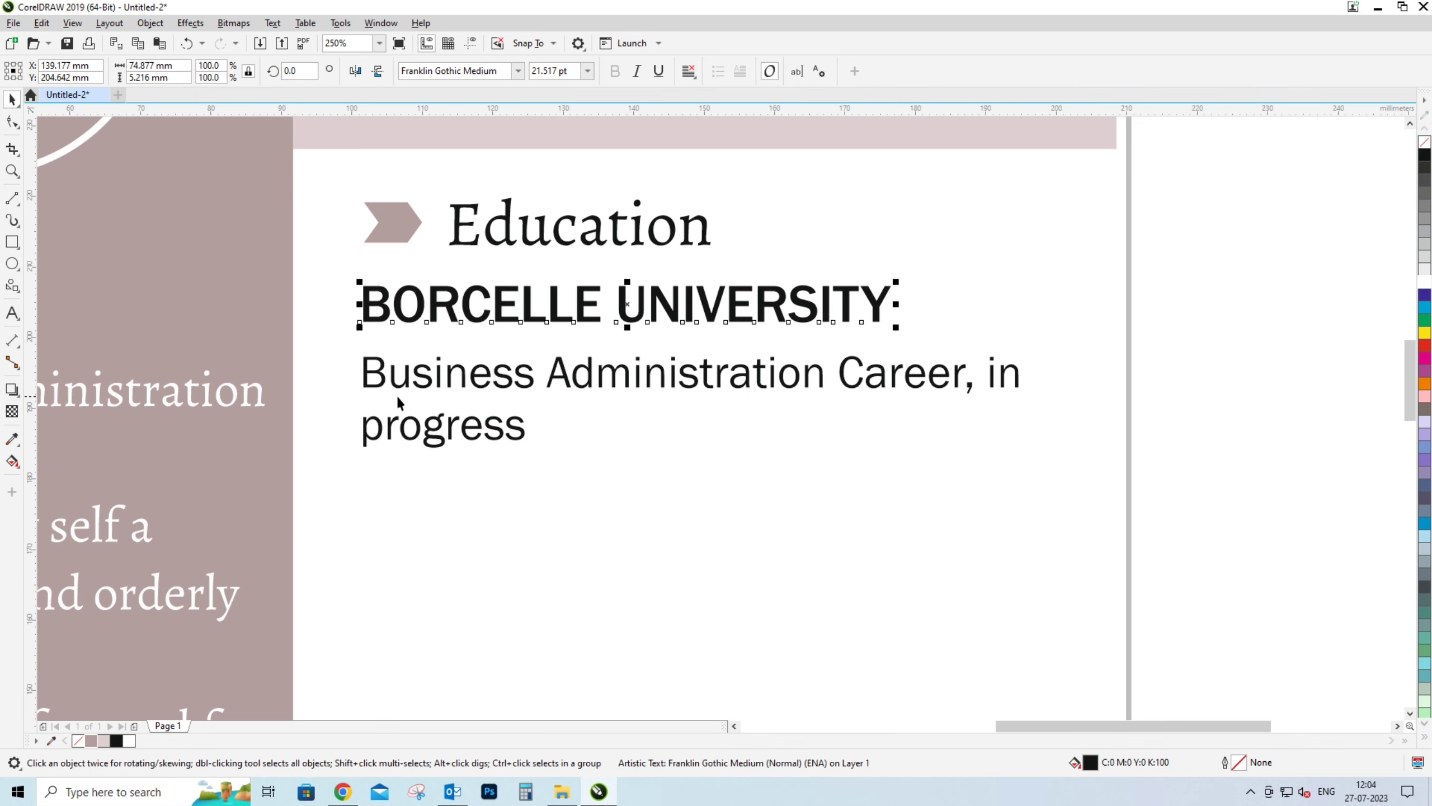
Move the university name down toward the course line and select both text blocks
shift+click(381, 377)
click(1164, 448)
scroll(744, 376, down, 1)
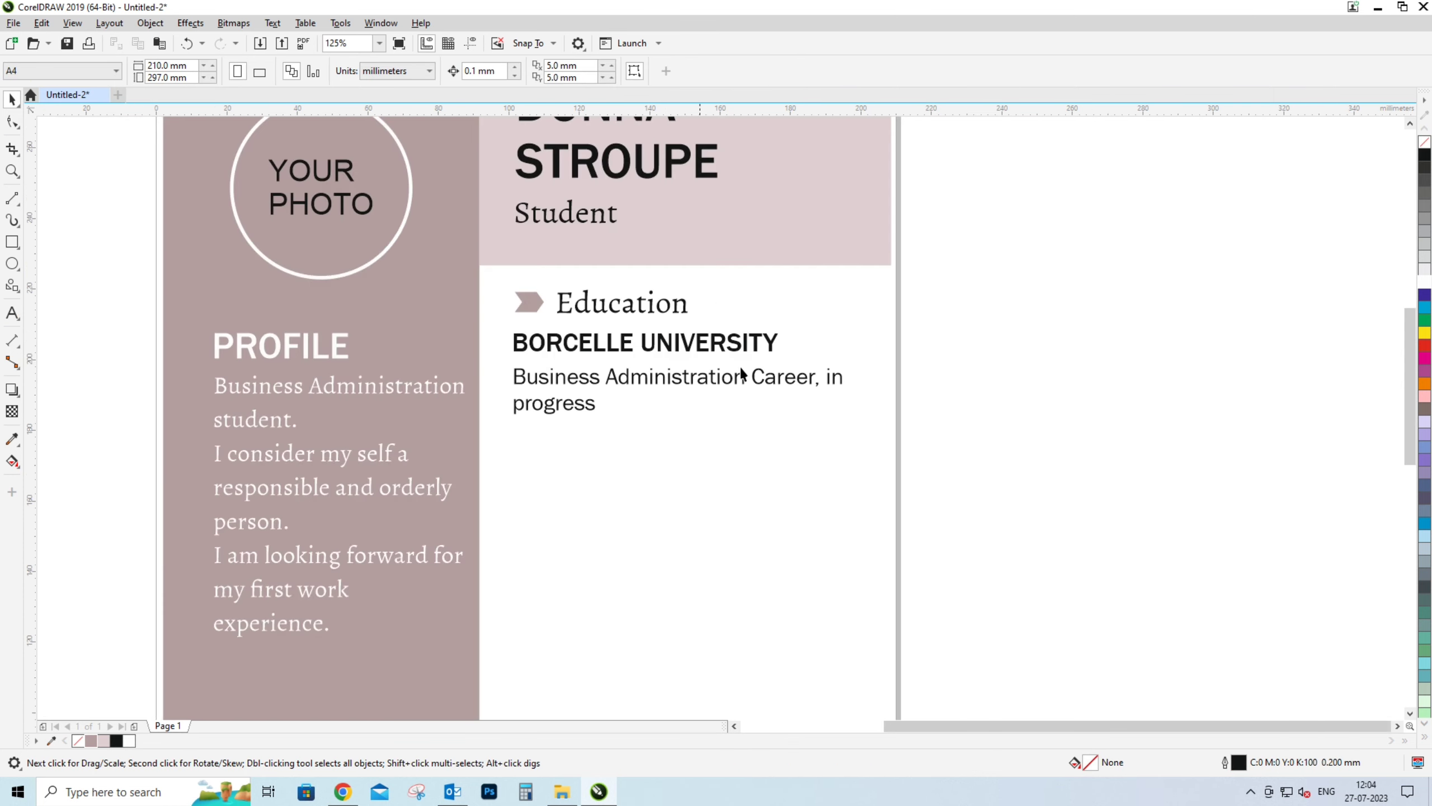
scroll(561, 344, up, 1)
scroll(561, 344, up, 1)
drag(496, 304, 496, 330)
scroll(496, 330, down, 1)
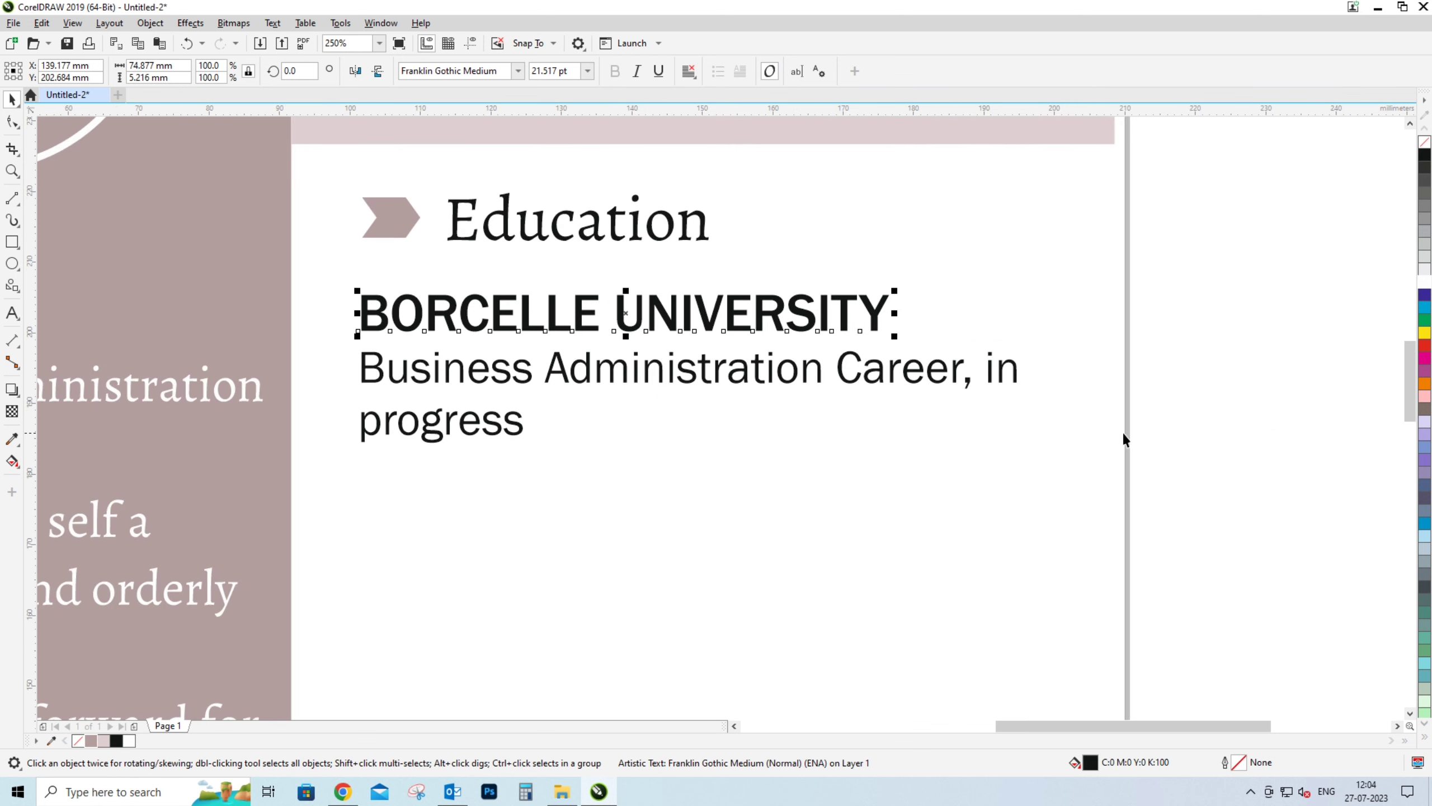
click(1121, 430)
scroll(851, 367, down, 1)
click(588, 475)
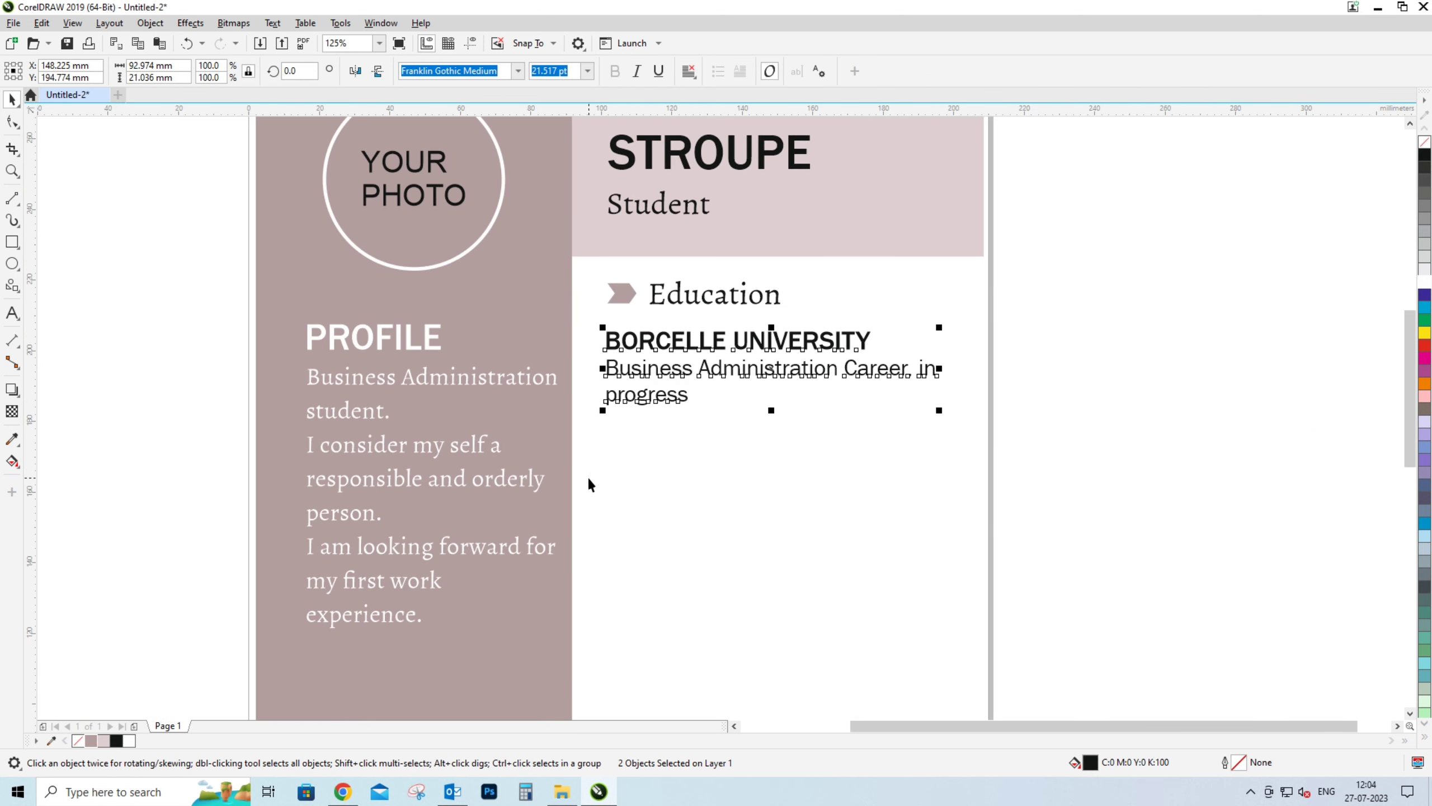
click(1077, 470)
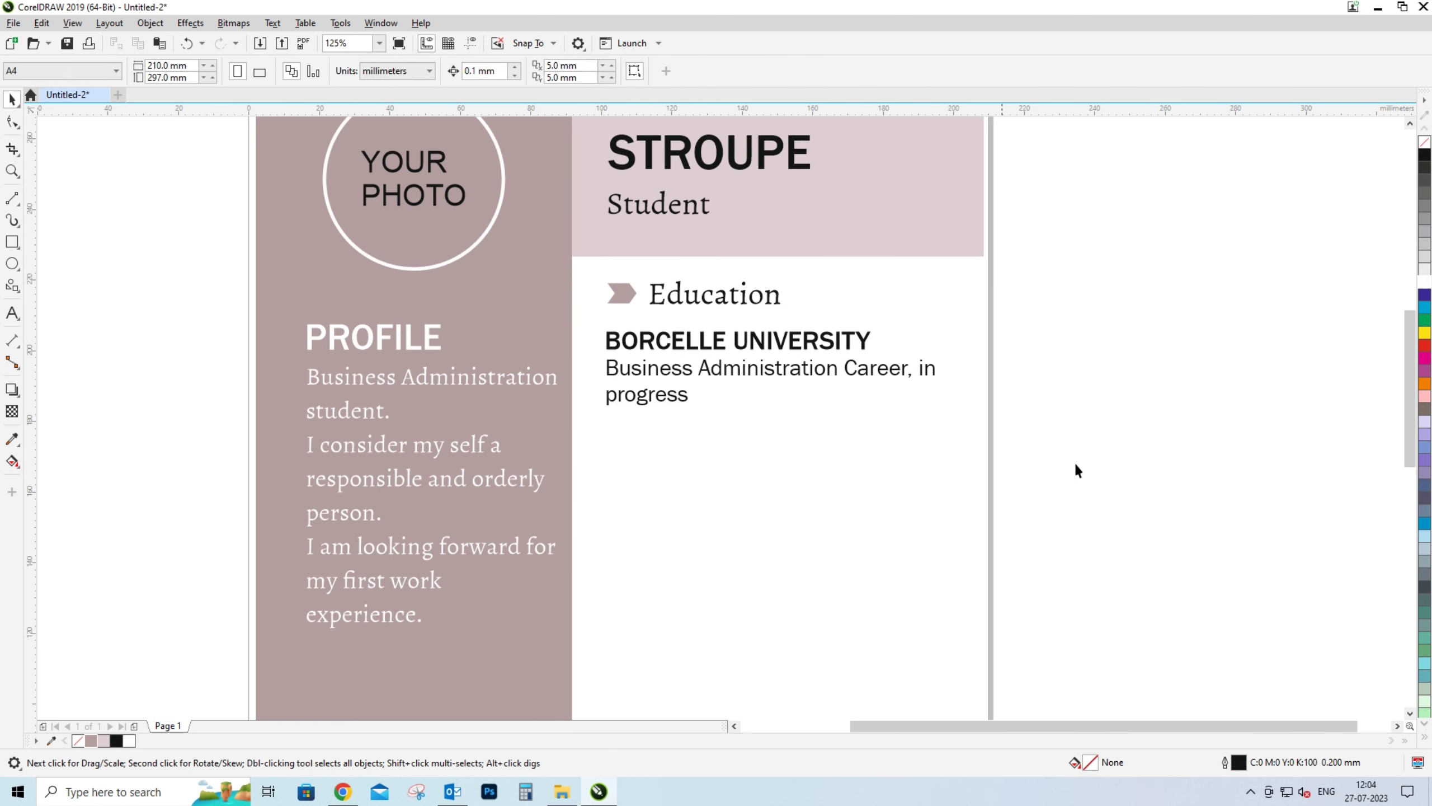
click(649, 349)
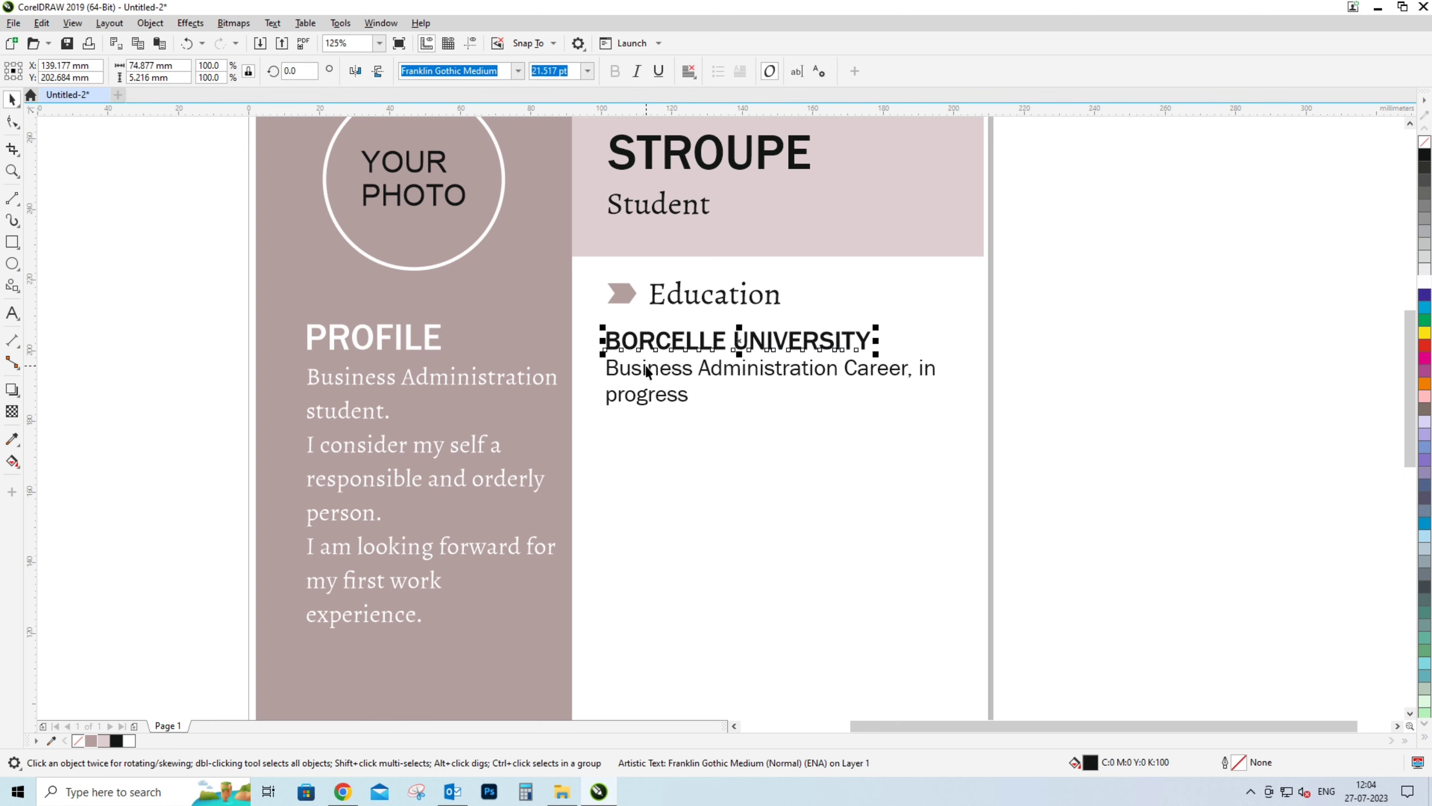
shift+click(648, 371)
Duplicate the university entry lower and retype its name as 'FAUGET COLLEGE'
drag(652, 343, 648, 447)
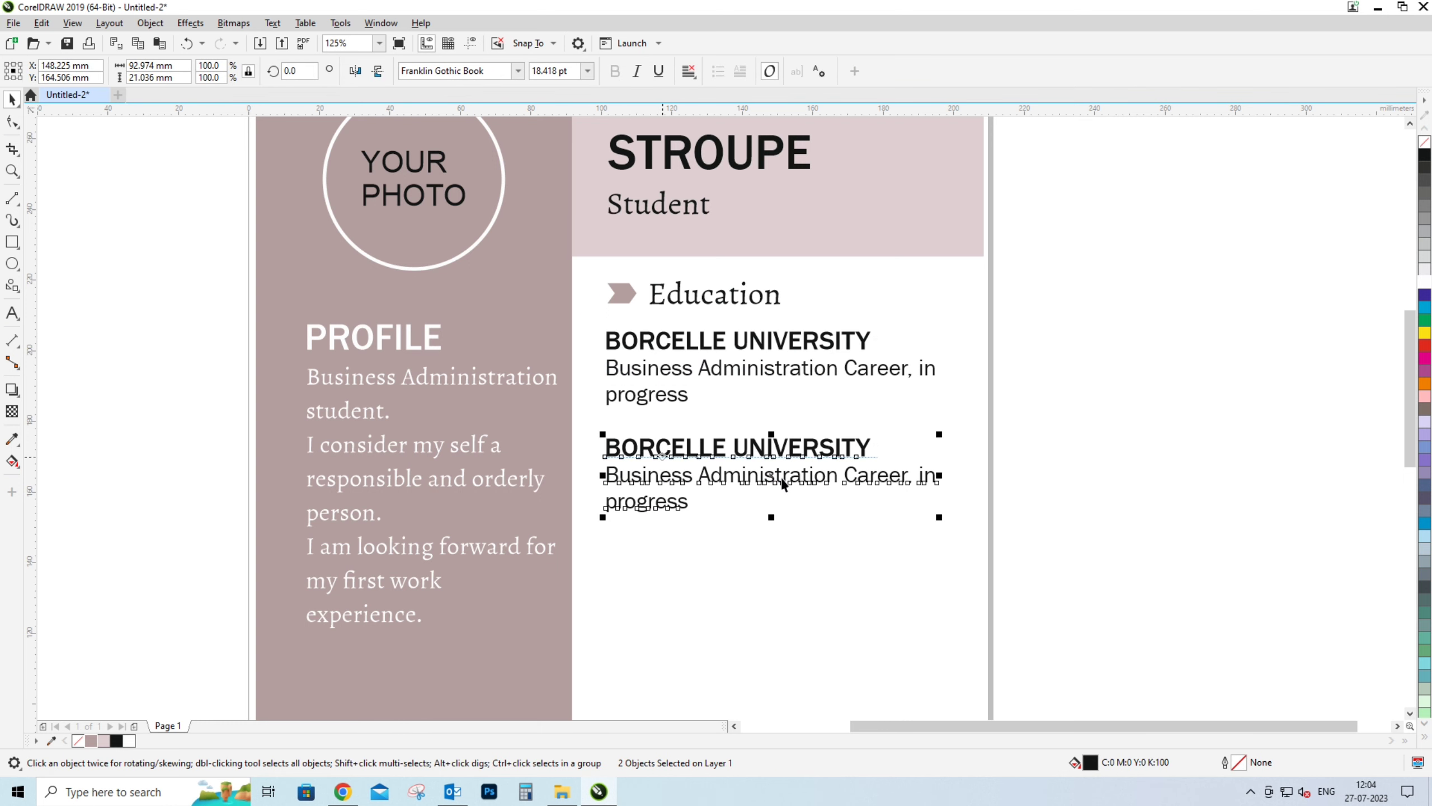
key(Escape)
scroll(644, 452, up, 2)
double_click(698, 477)
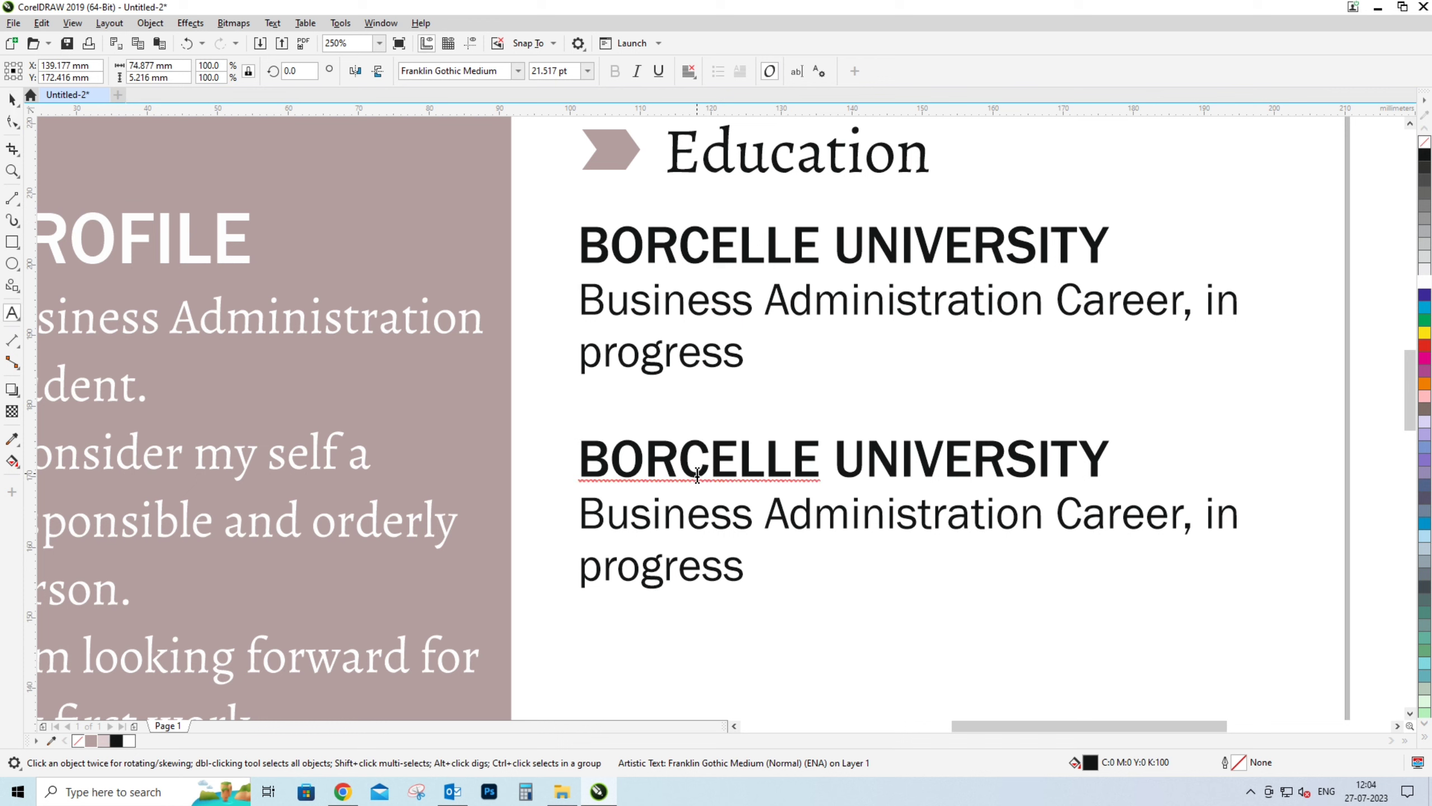
key(ctrl+a)
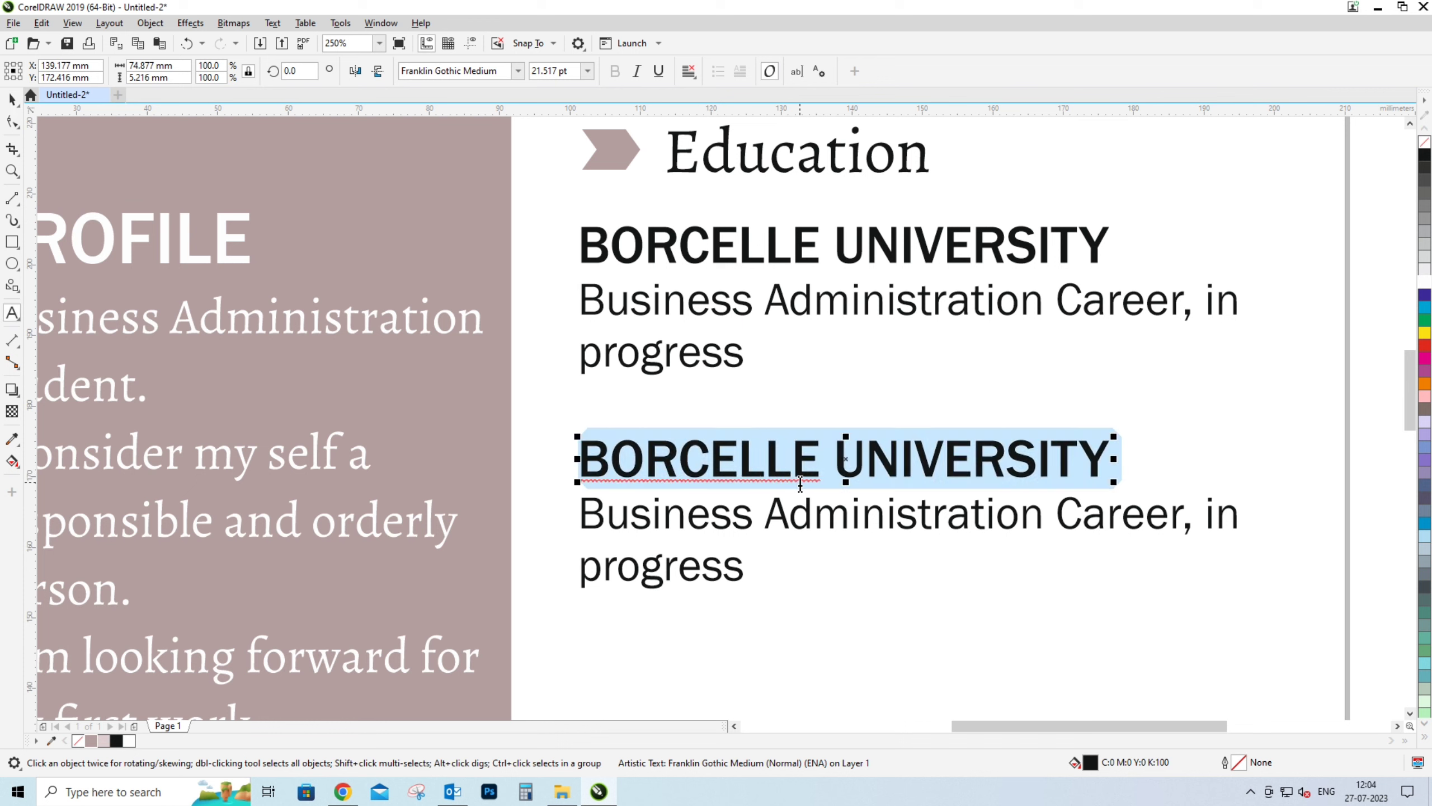
text(FAUGE)
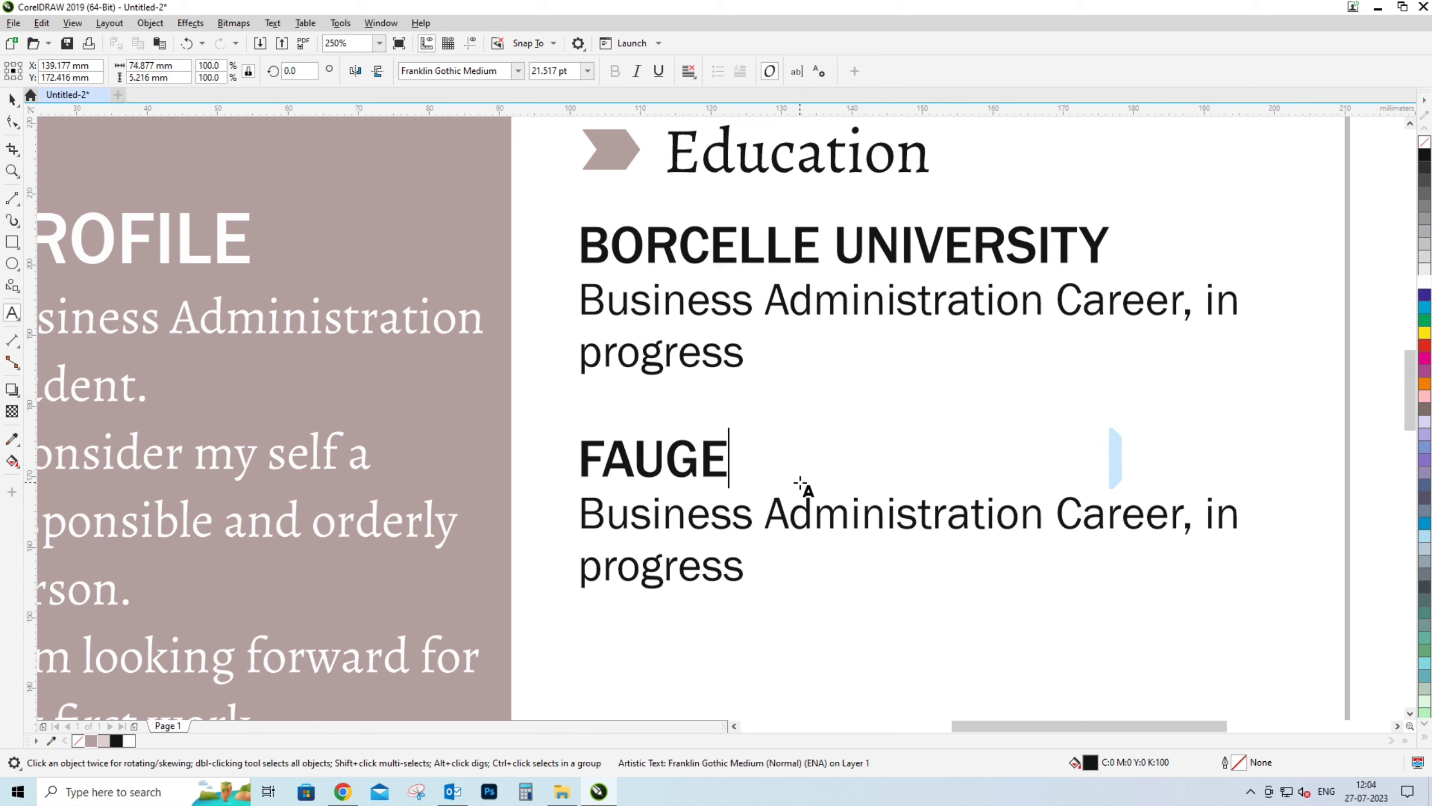
text(T)
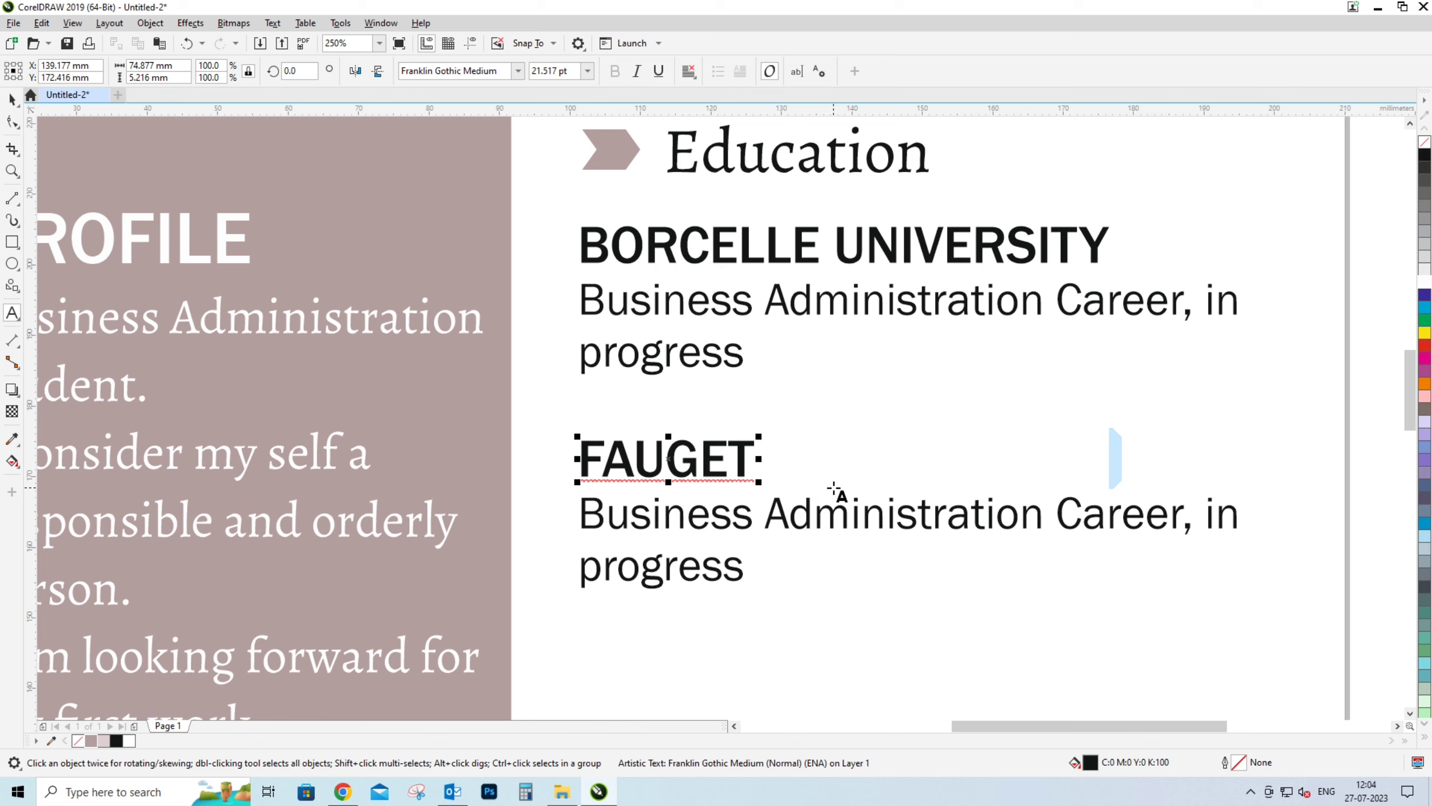
text( COLL)
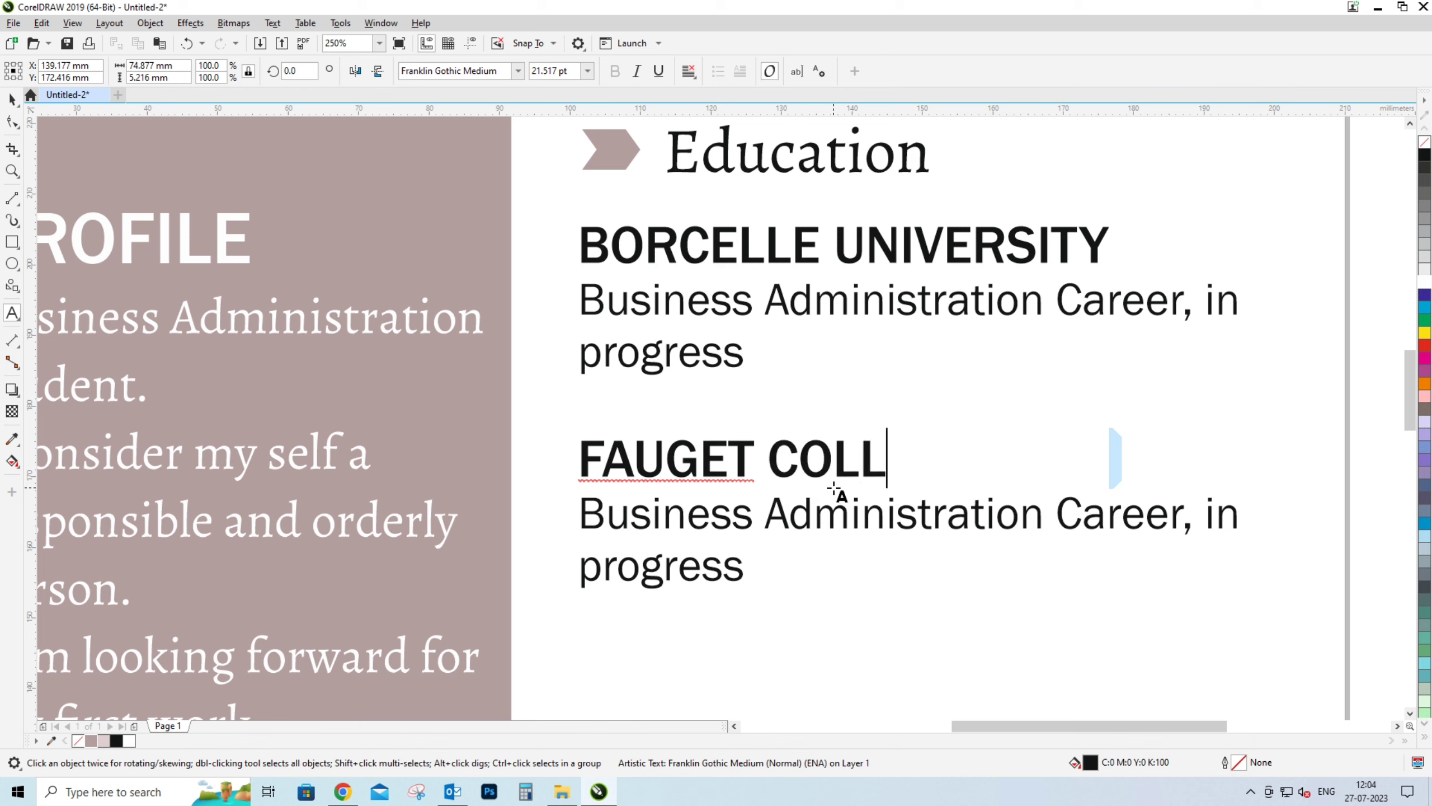
text(EGE)
Replace the line under FAUGET COLLEGE with the dates '2018-2022'
click(682, 558)
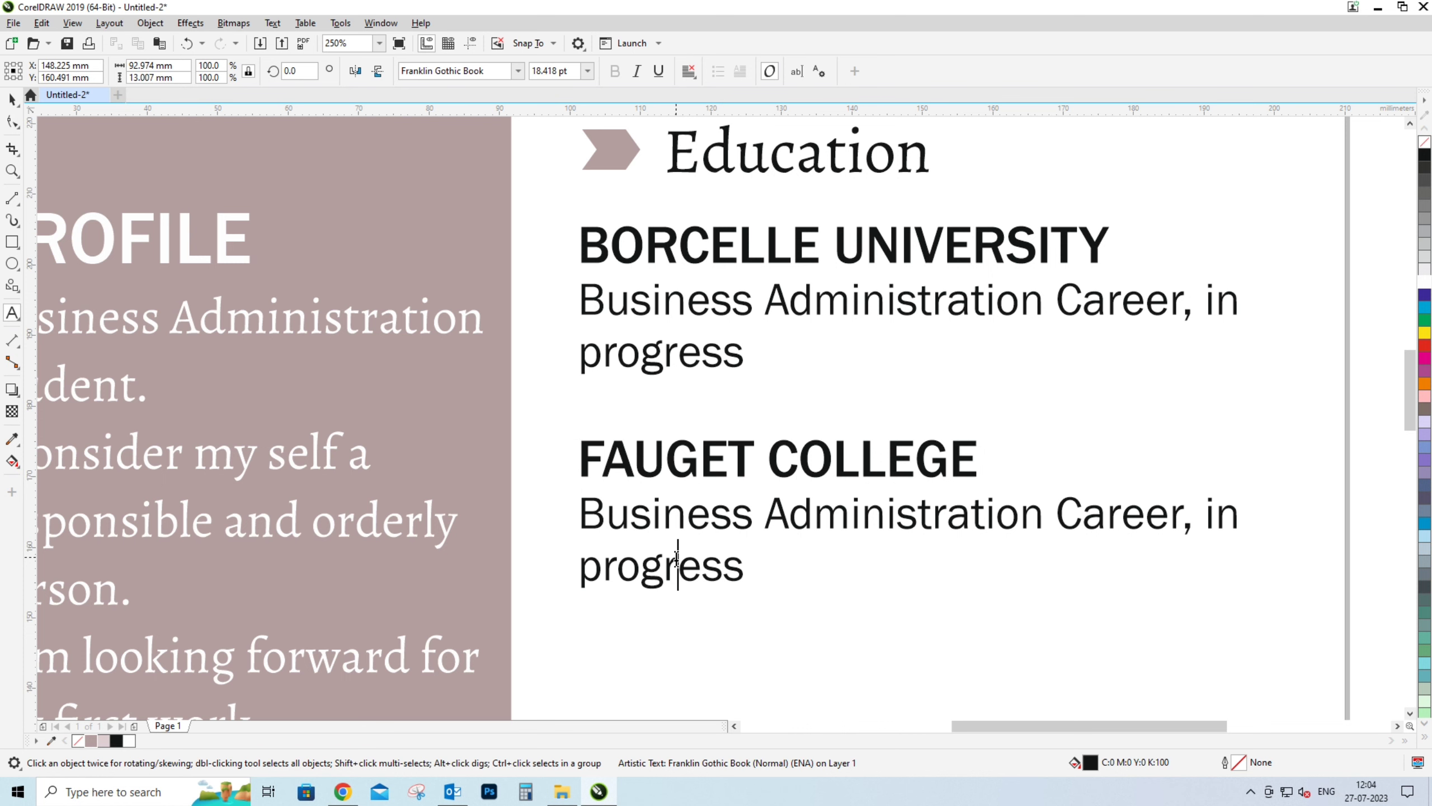
key(ctrl+a)
text(2011)
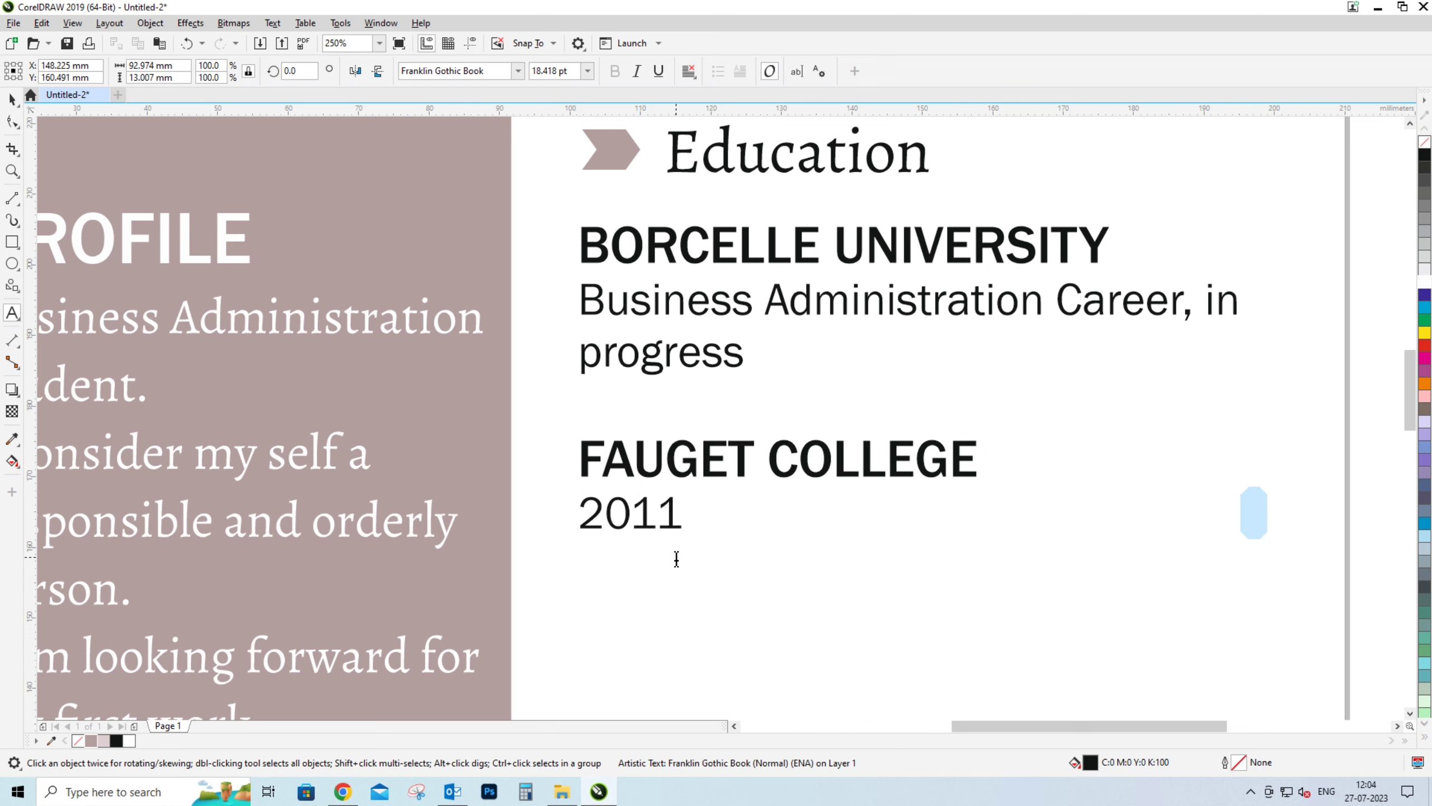
key(BackSpace)
text(8-2)
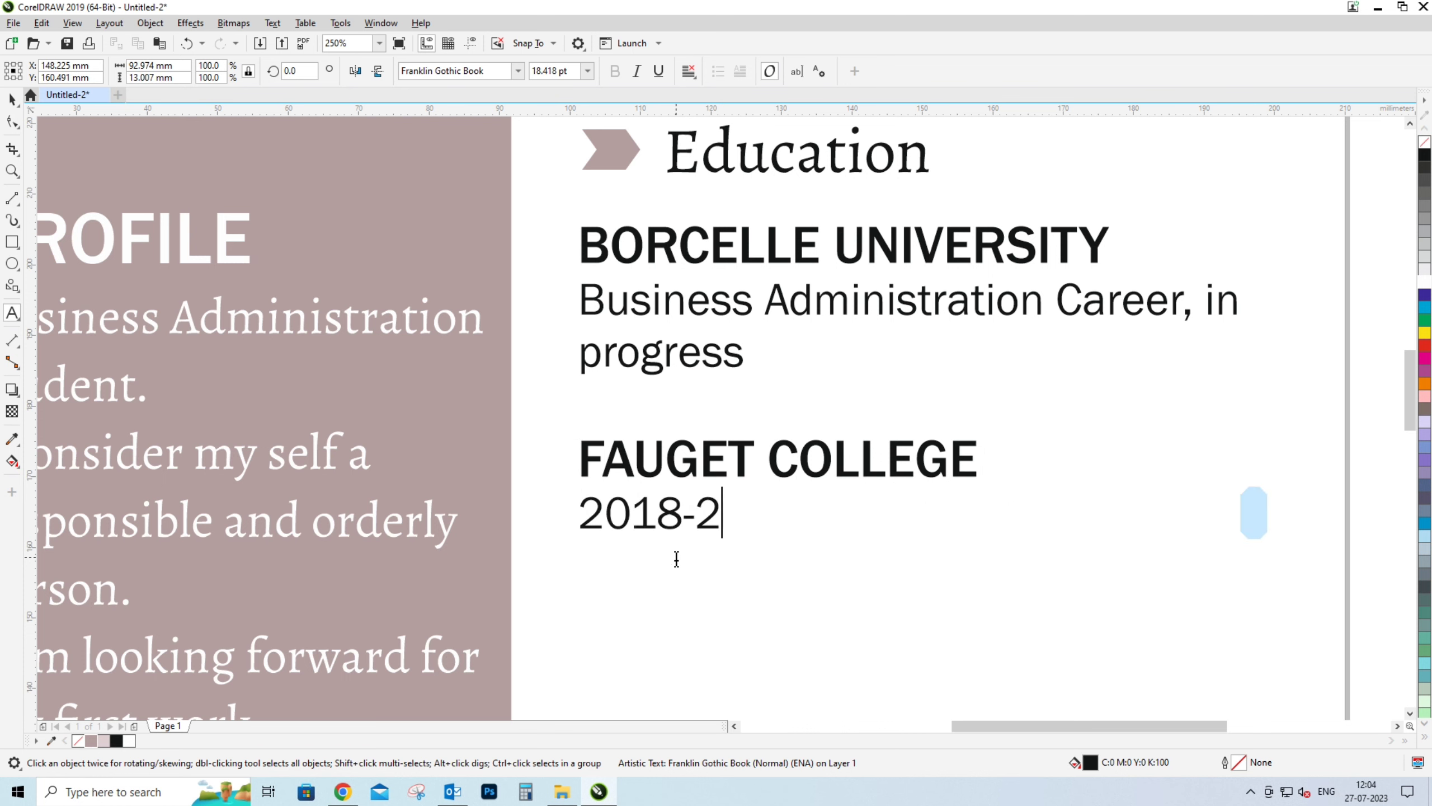
text(022)
key(Escape)
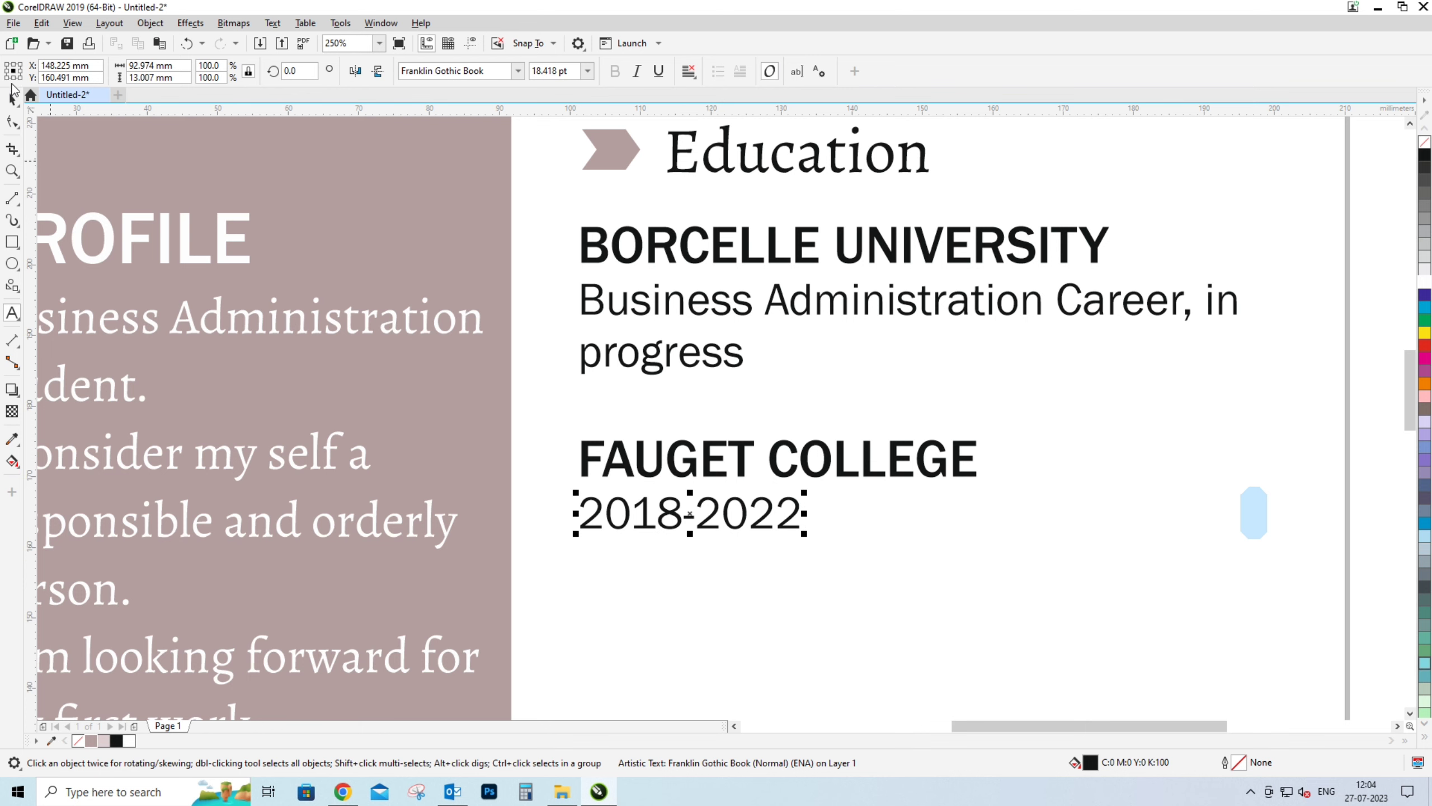
scroll(498, 396, down, 2)
click(1023, 446)
scroll(619, 445, up, 2)
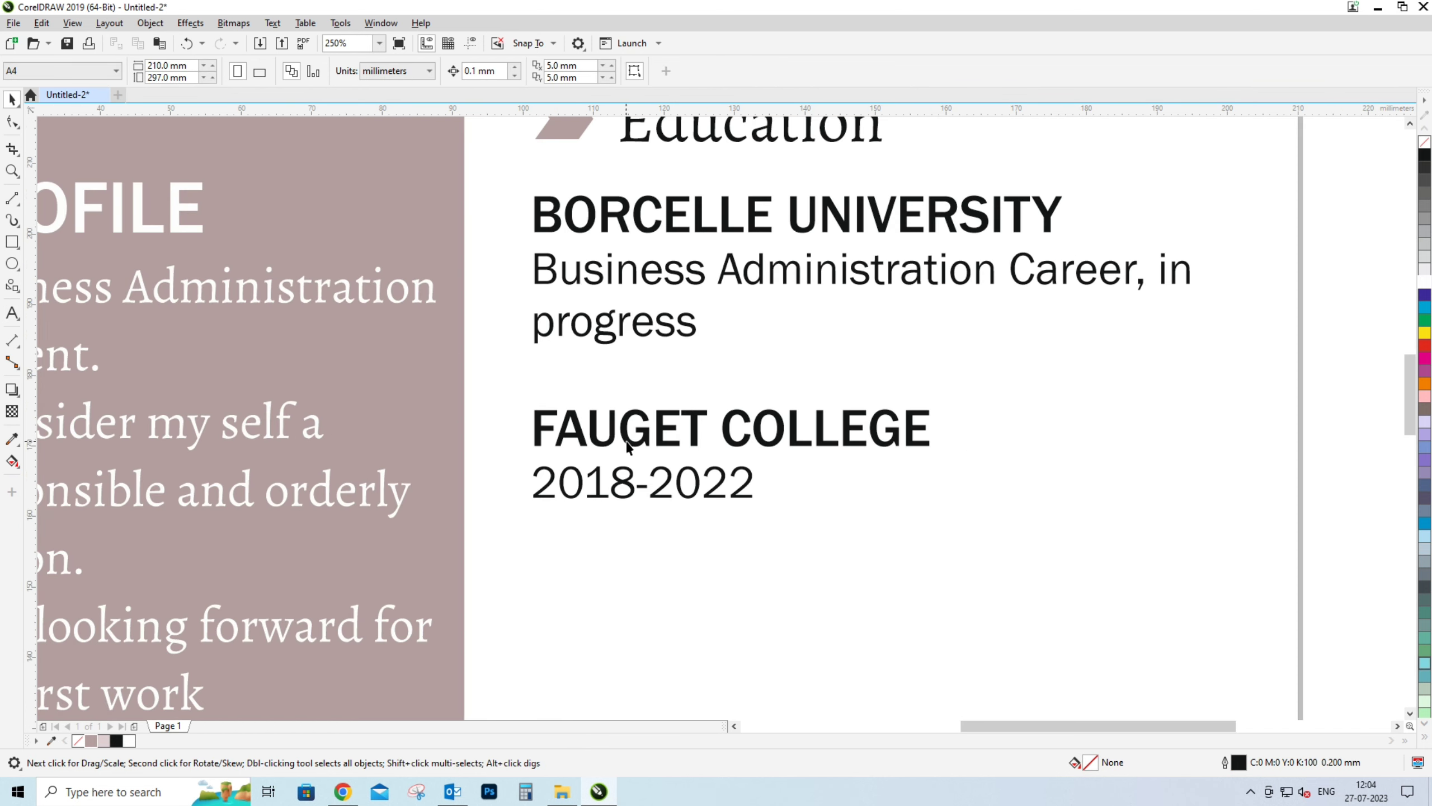
Copy the Education heading and its arrow below the 2018-2022 line
scroll(710, 409, down, 1)
drag(1069, 387, 590, 479)
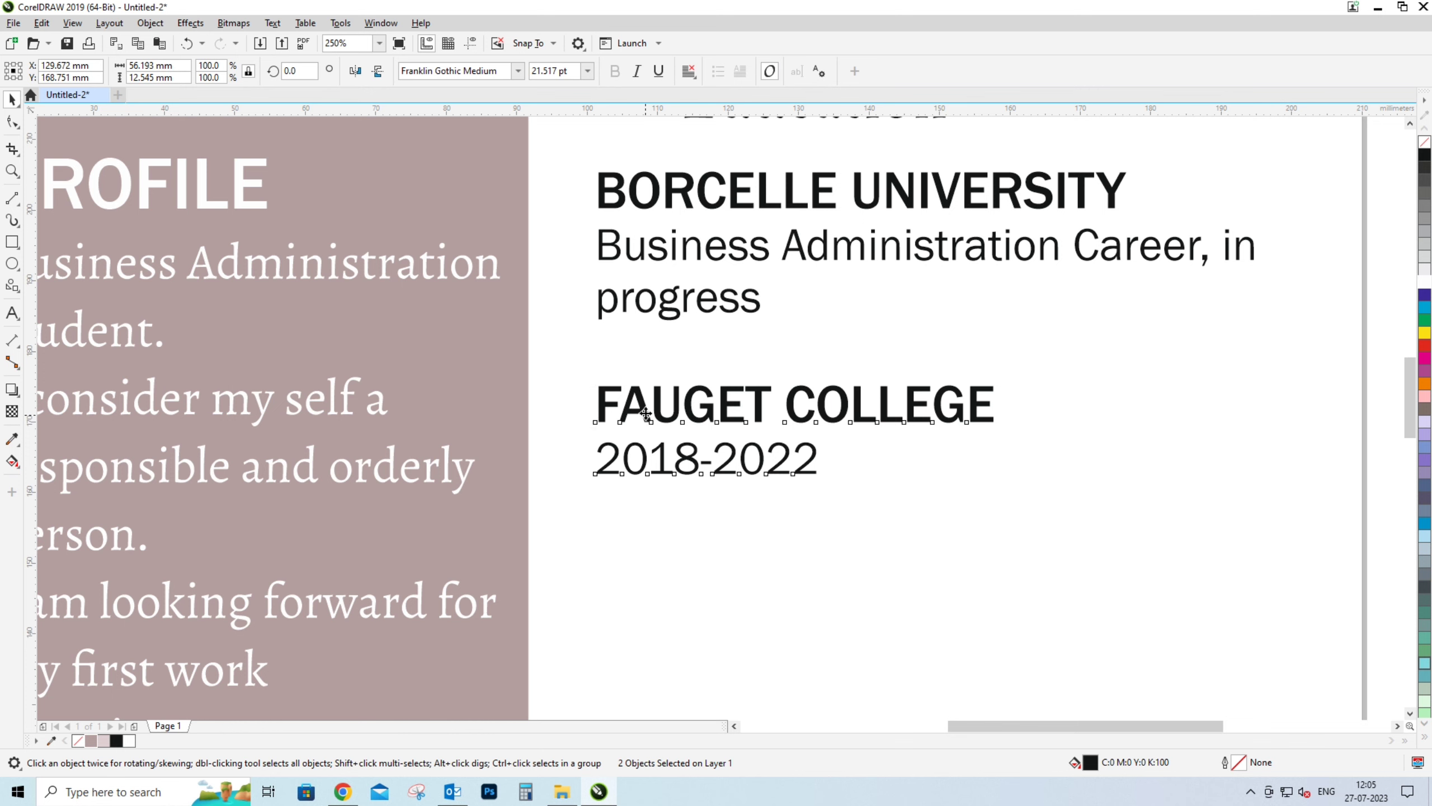
click(1062, 244)
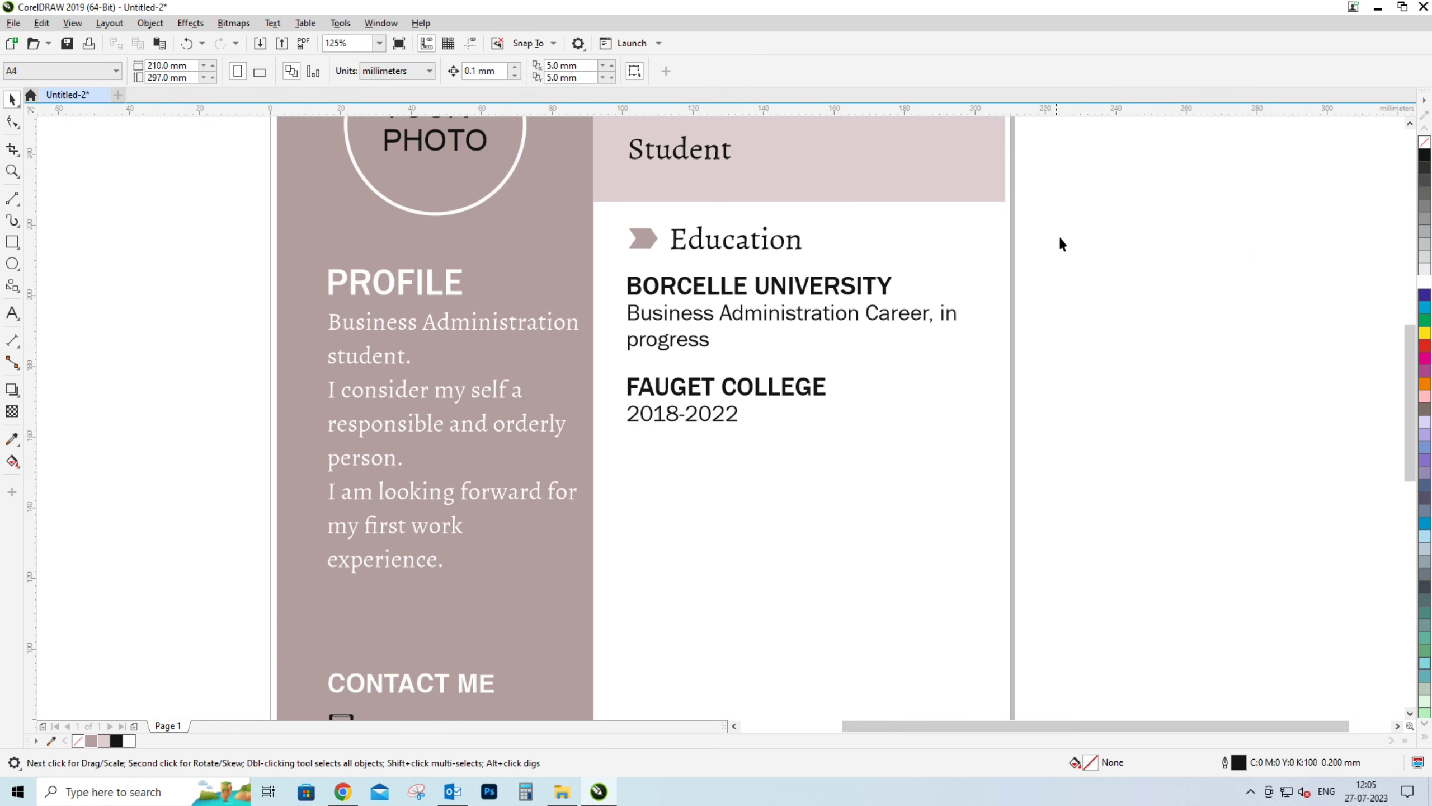
drag(595, 304, 595, 303)
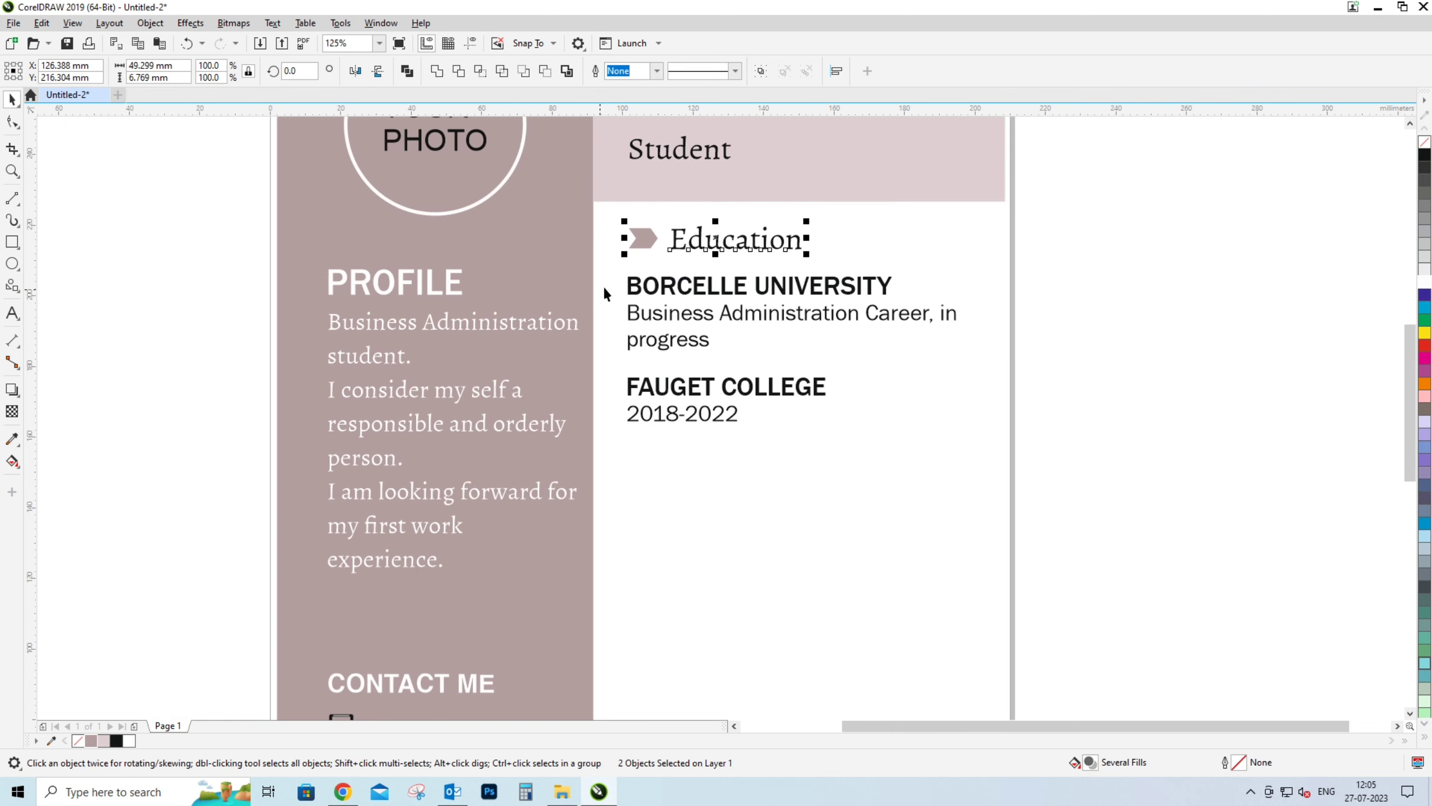
drag(649, 242, 654, 483)
click(949, 483)
Retype the copied heading as 'LANGUAGE' and copy the 2018-2022 line beneath it
scroll(686, 495, up, 2)
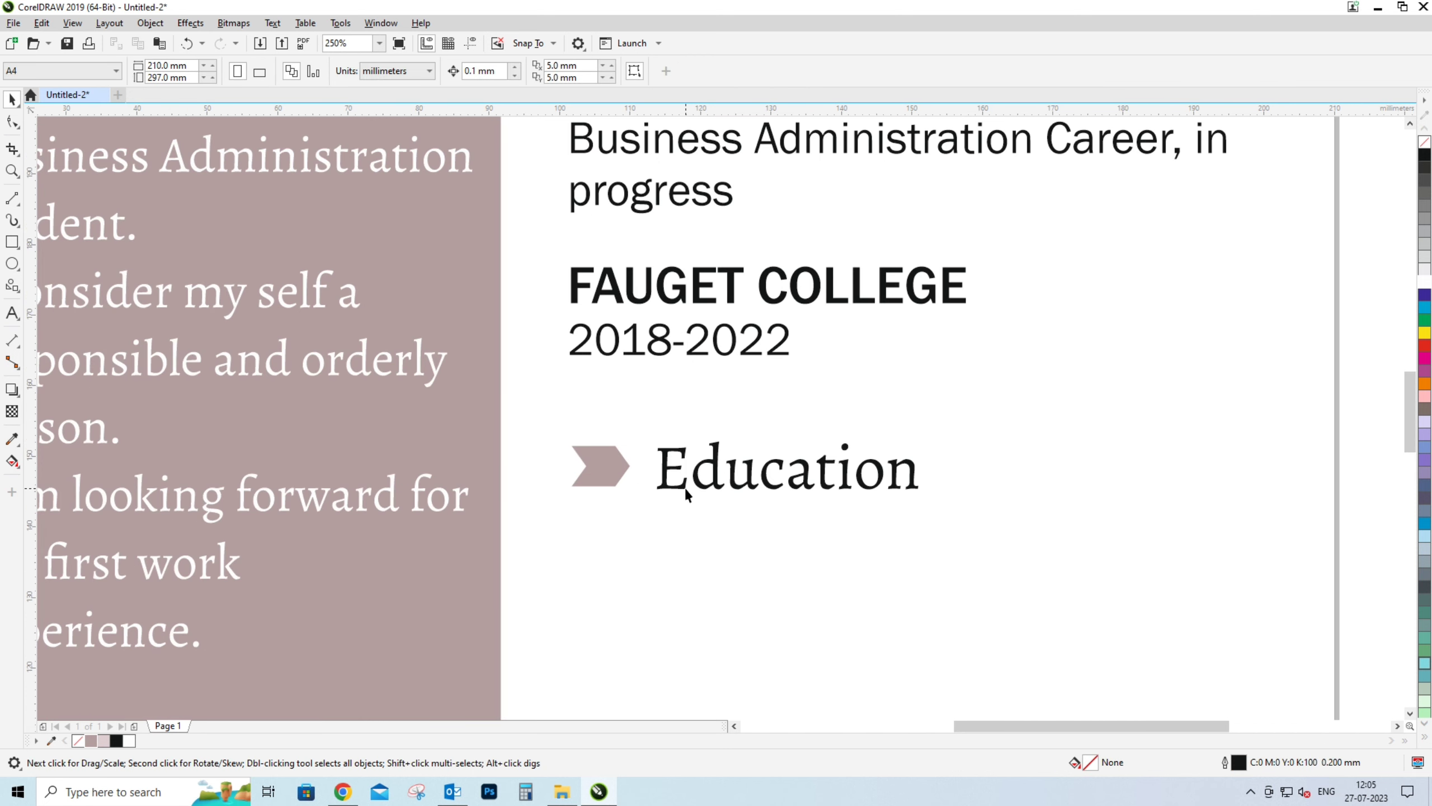
click(699, 492)
scroll(703, 490, up, 2)
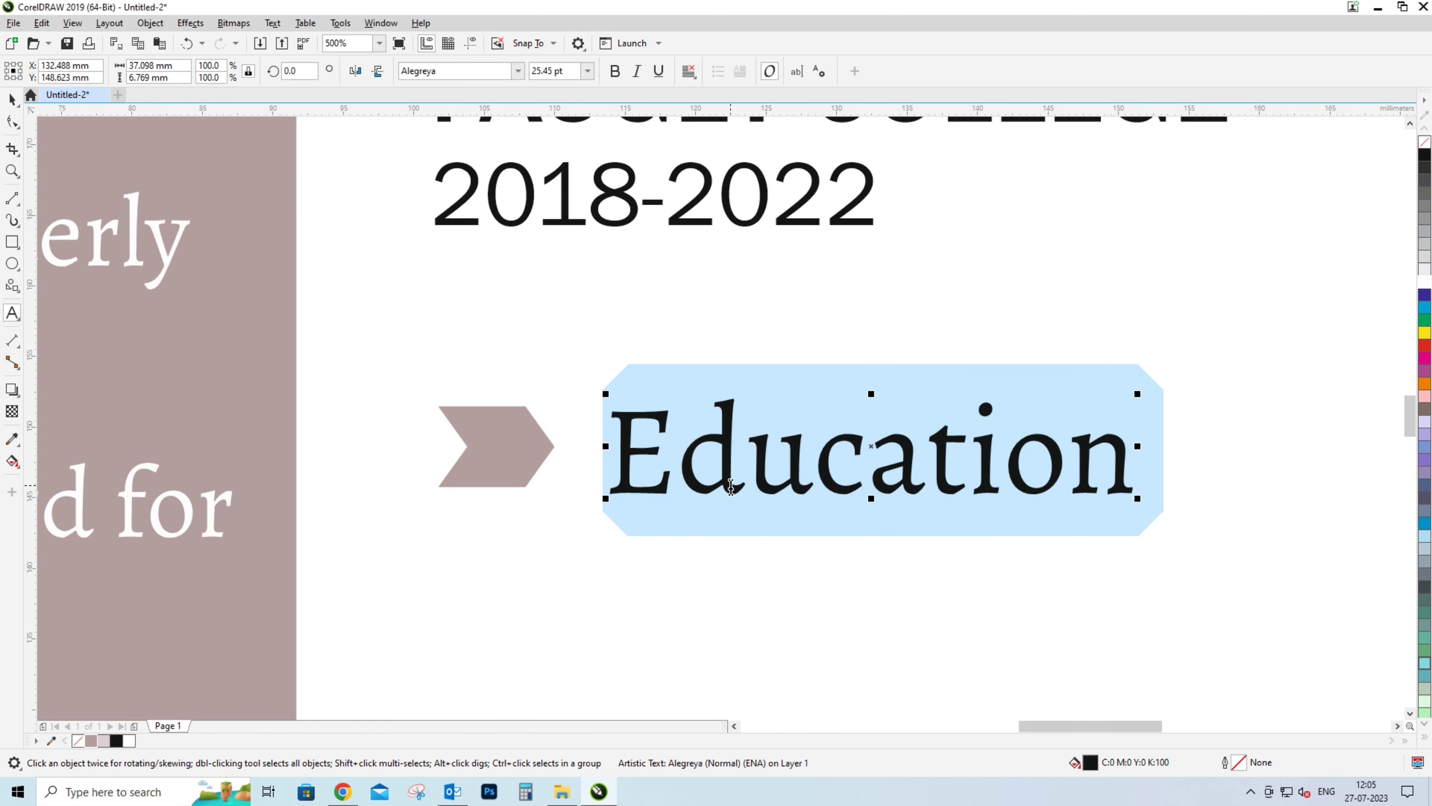
text(;a)
key(BackSpace)
key(BackSpace)
text(LA)
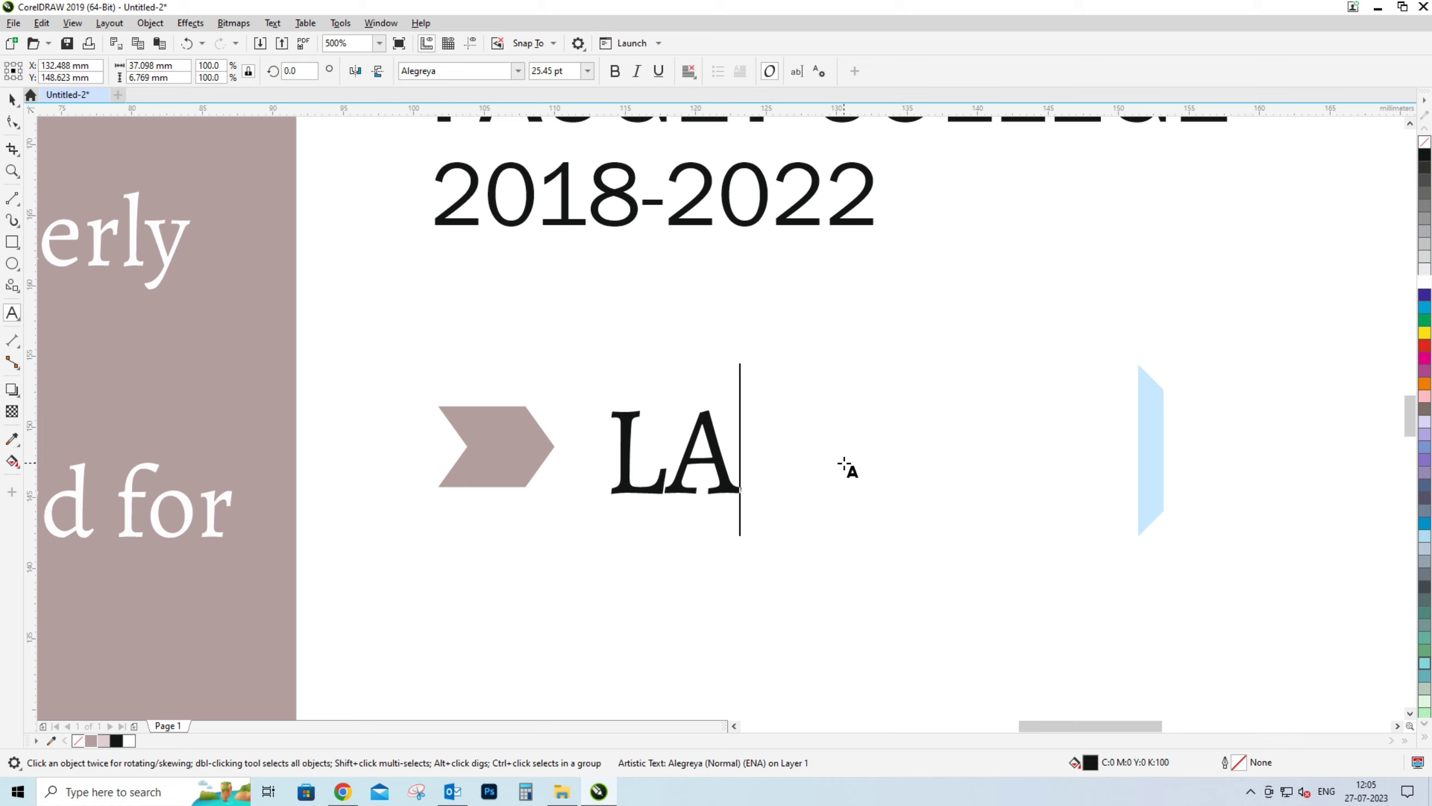
text(N)
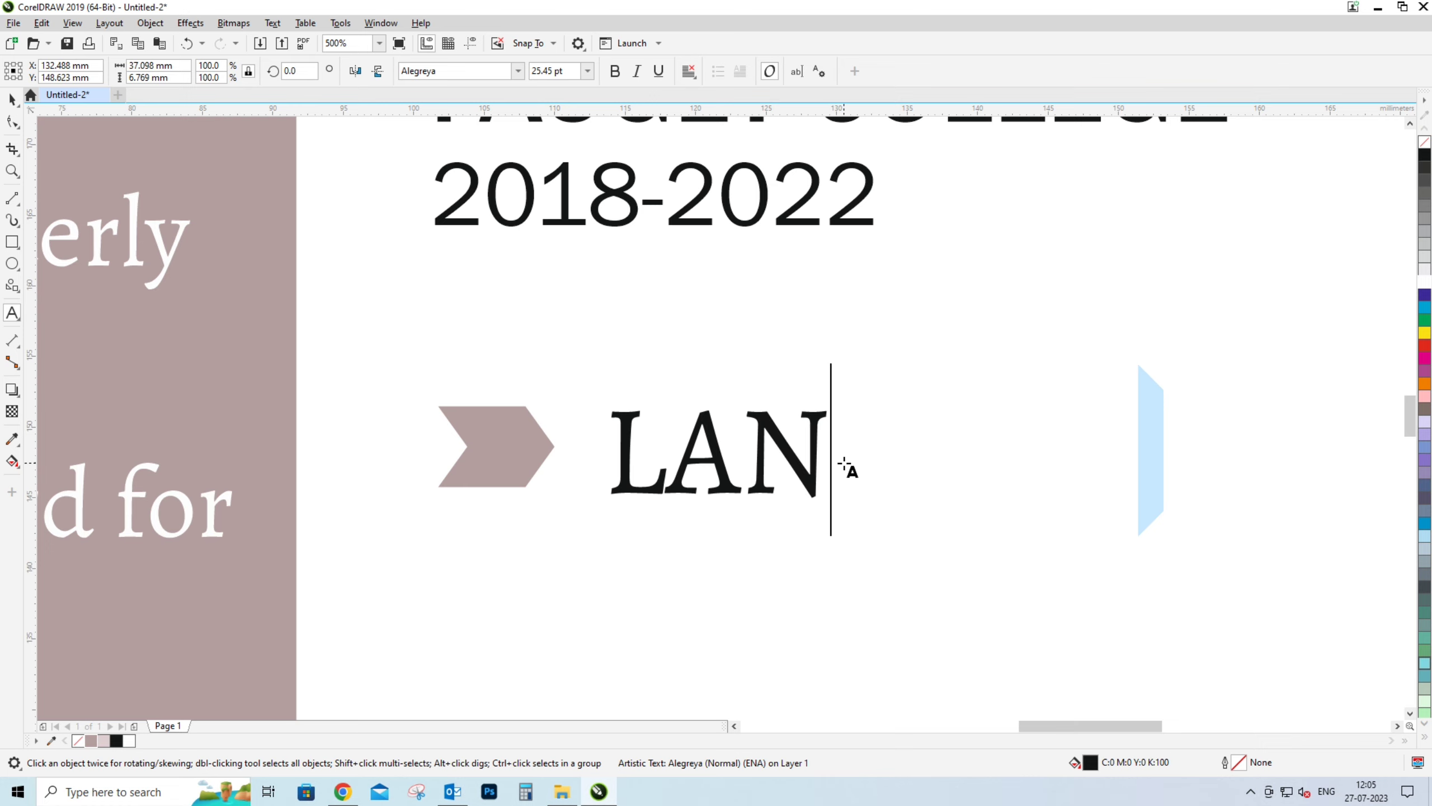
text(GUAGE)
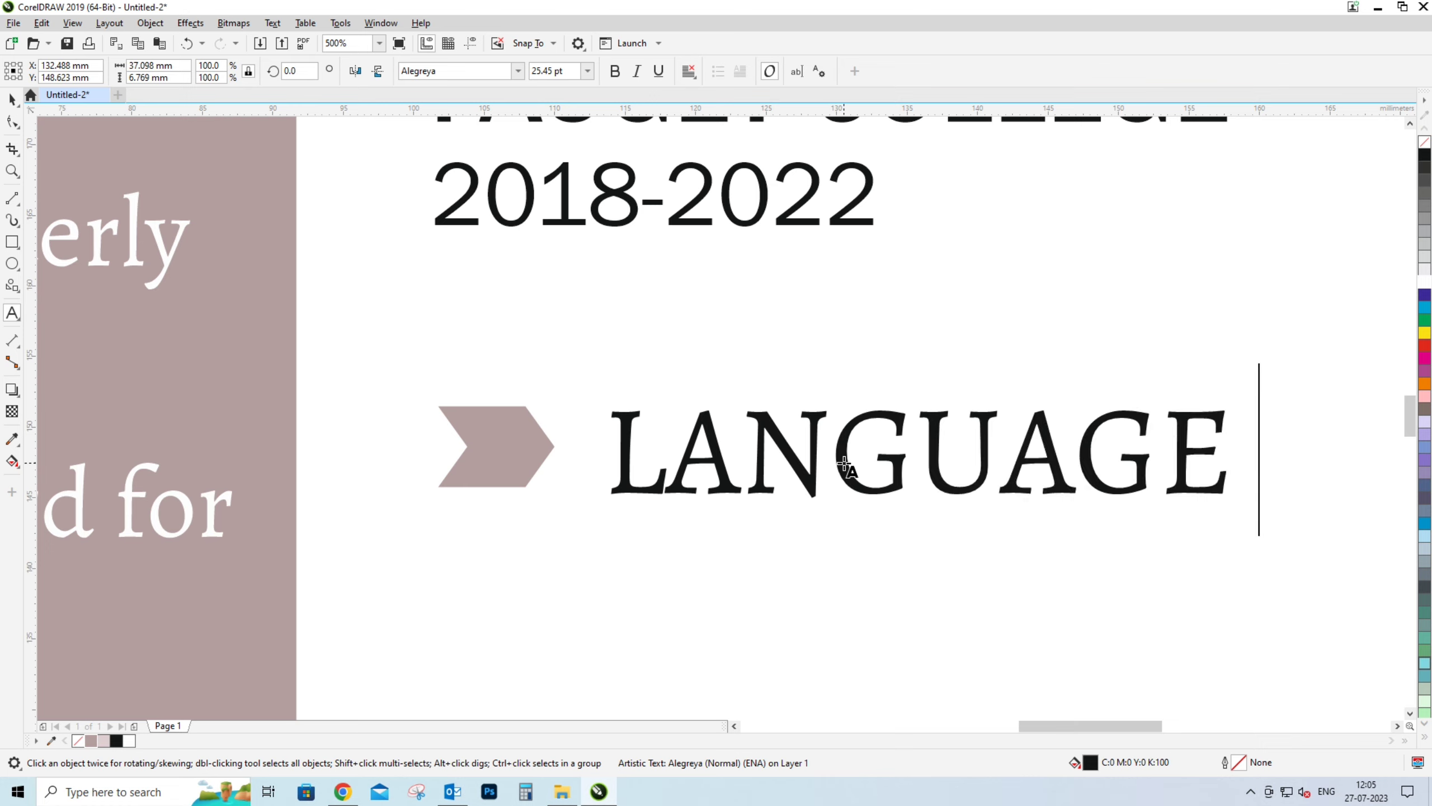
key(ctrl+space)
scroll(484, 226, down, 2)
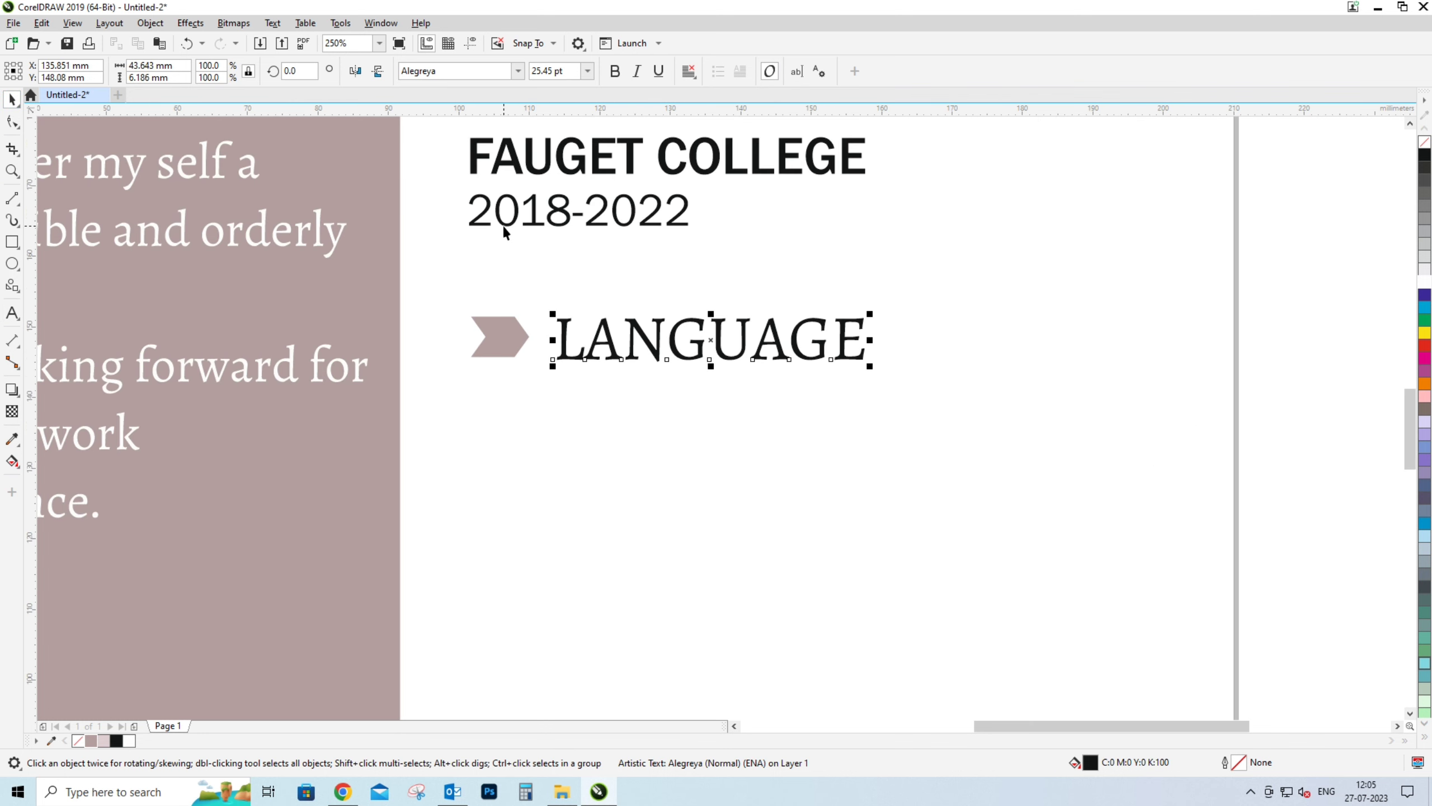
drag(503, 225, 512, 480)
Replace the copied date text with 'Native English.' and 'Advanced spanish.' on two lines
double_click(512, 474)
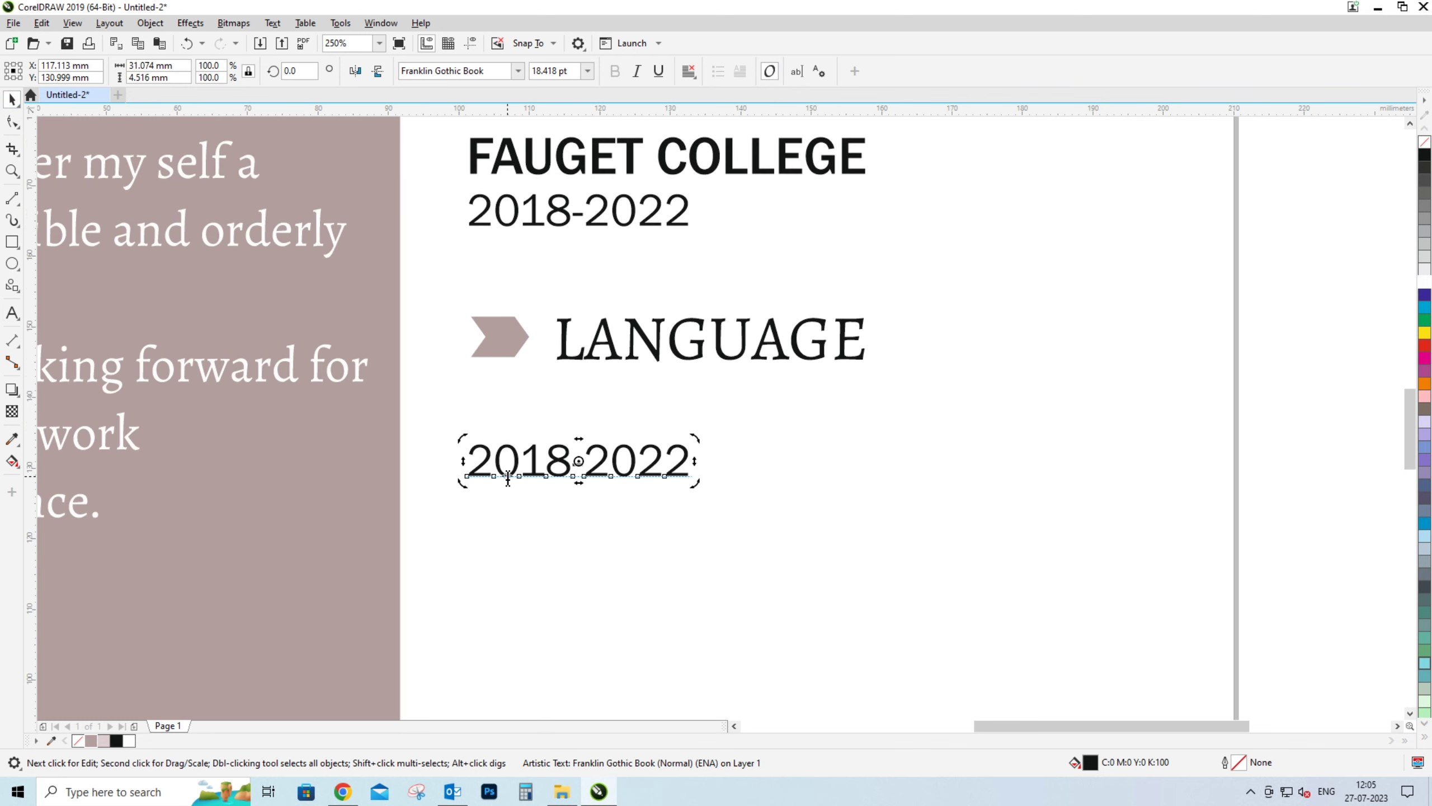
scroll(508, 478, up, 2)
text(nA)
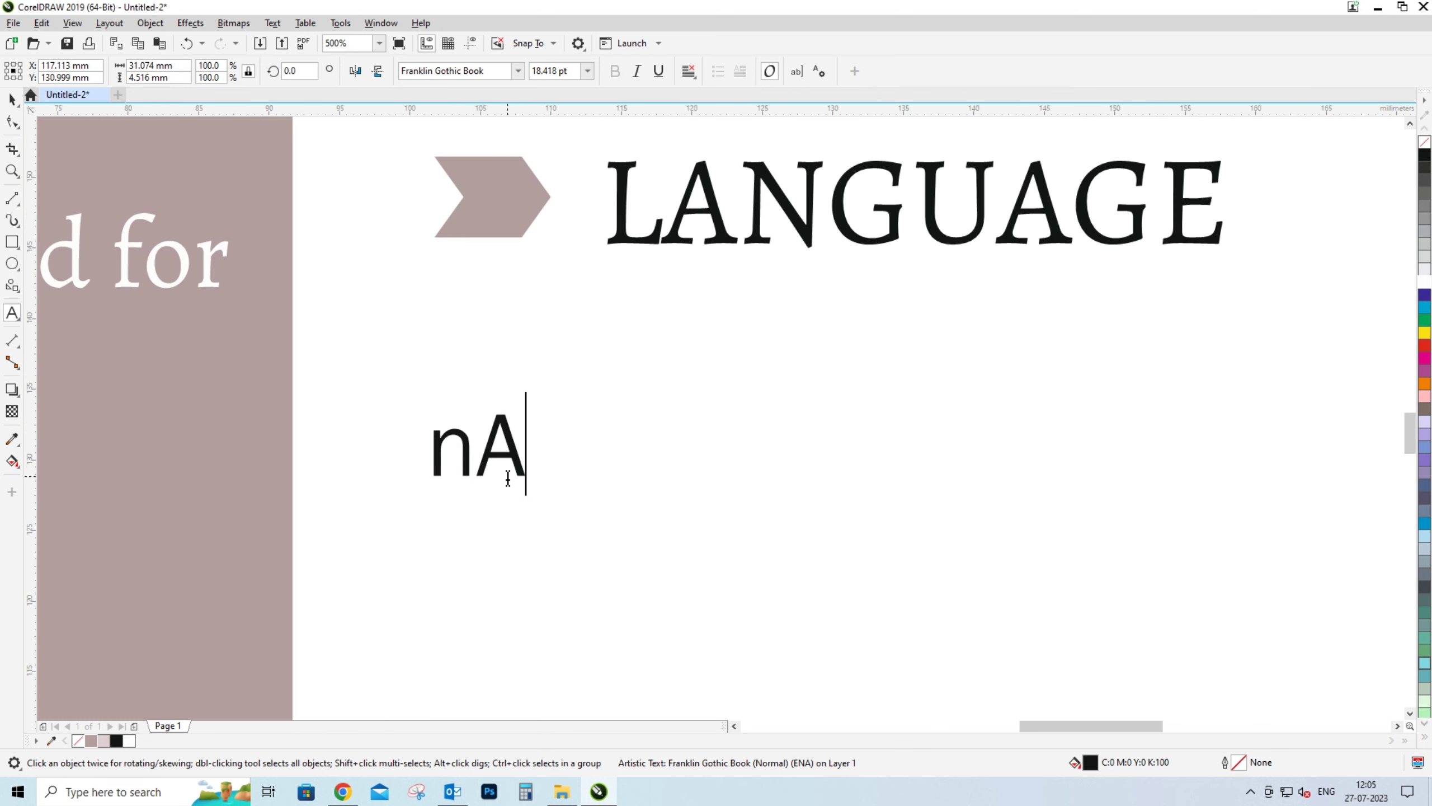
text(TI)
key(BackSpace)
key(BackSpace)
key(BackSpace)
key(BackSpace)
text(Na)
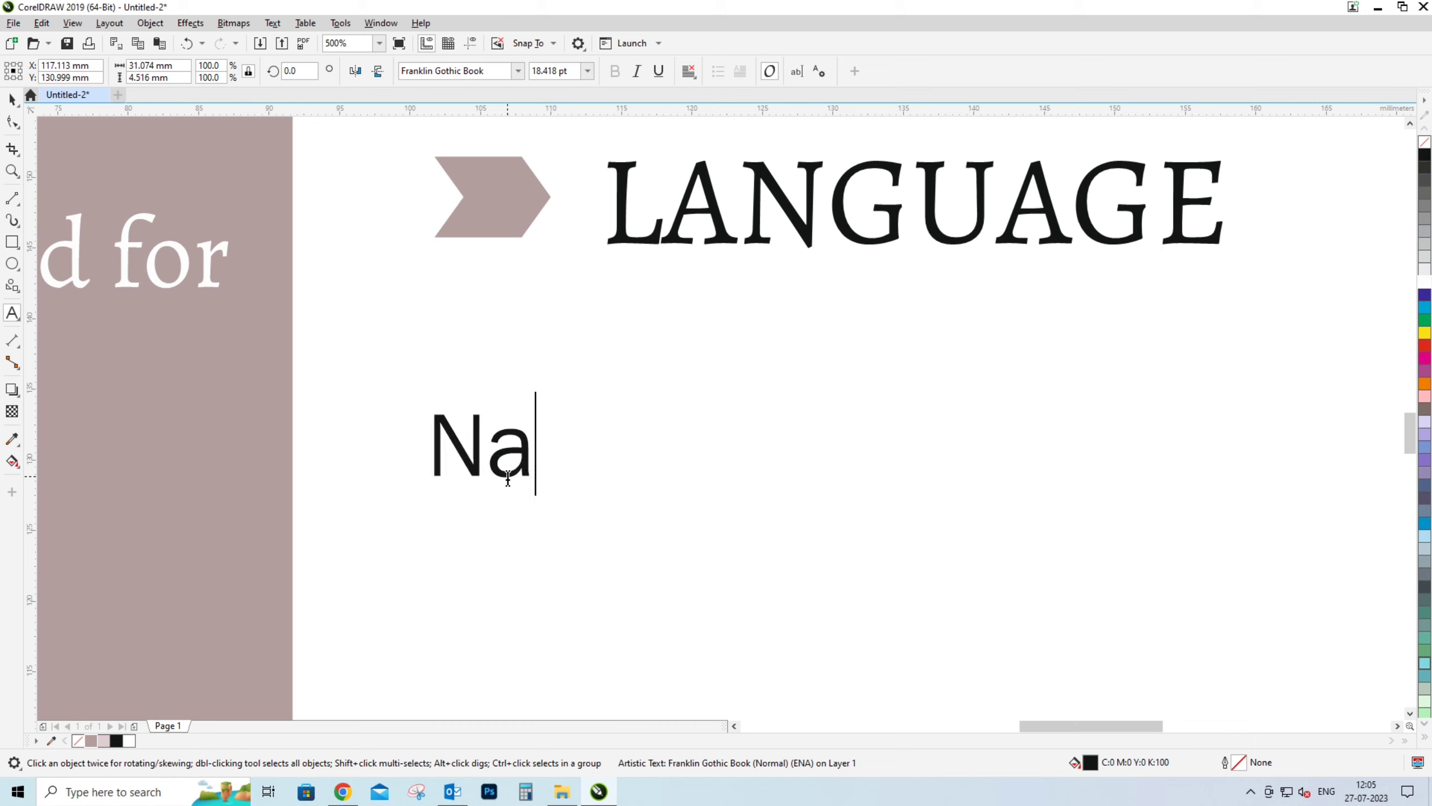
text(tive)
key(Escape)
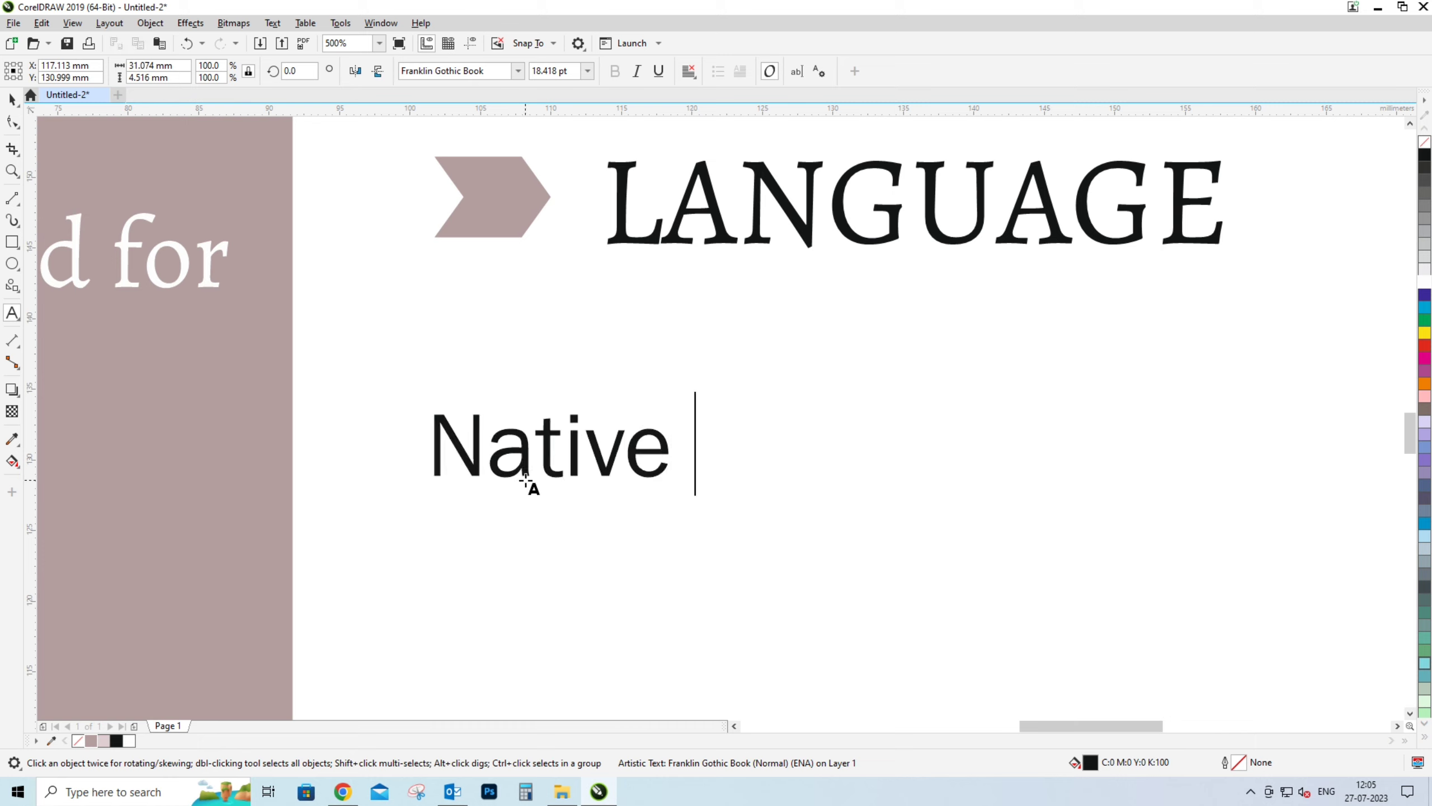
text(English)
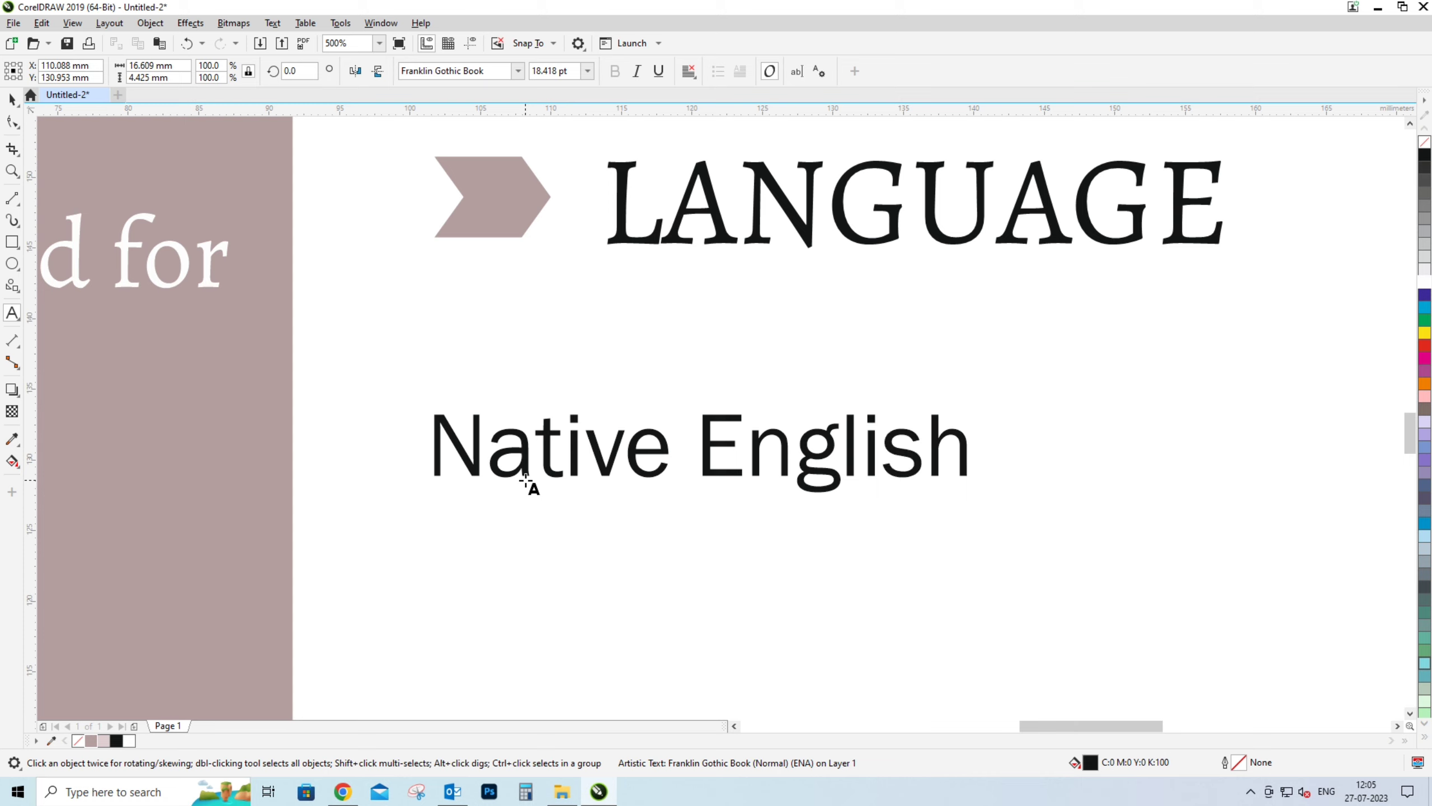
text(.)
key(Return)
text(Ad)
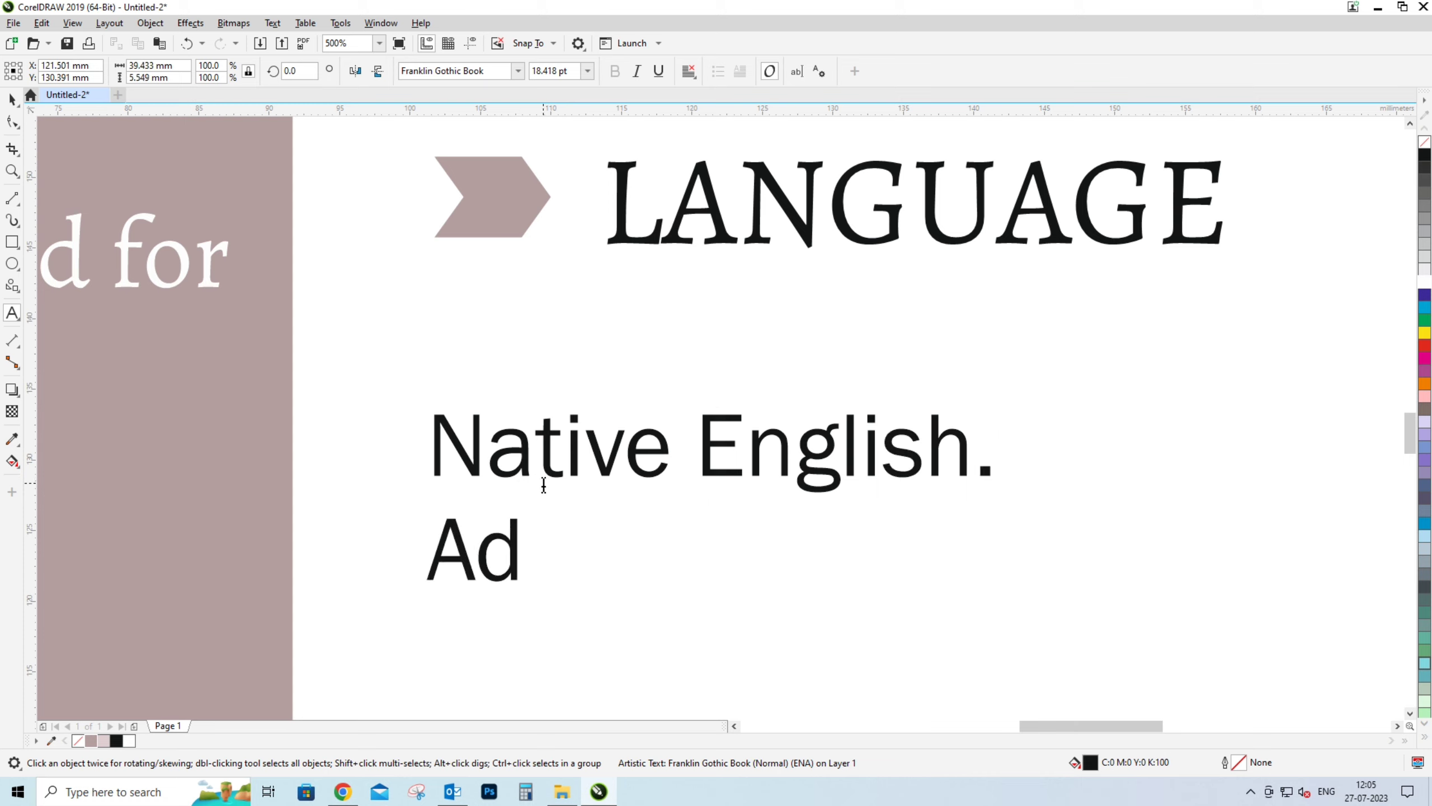
text(vanced )
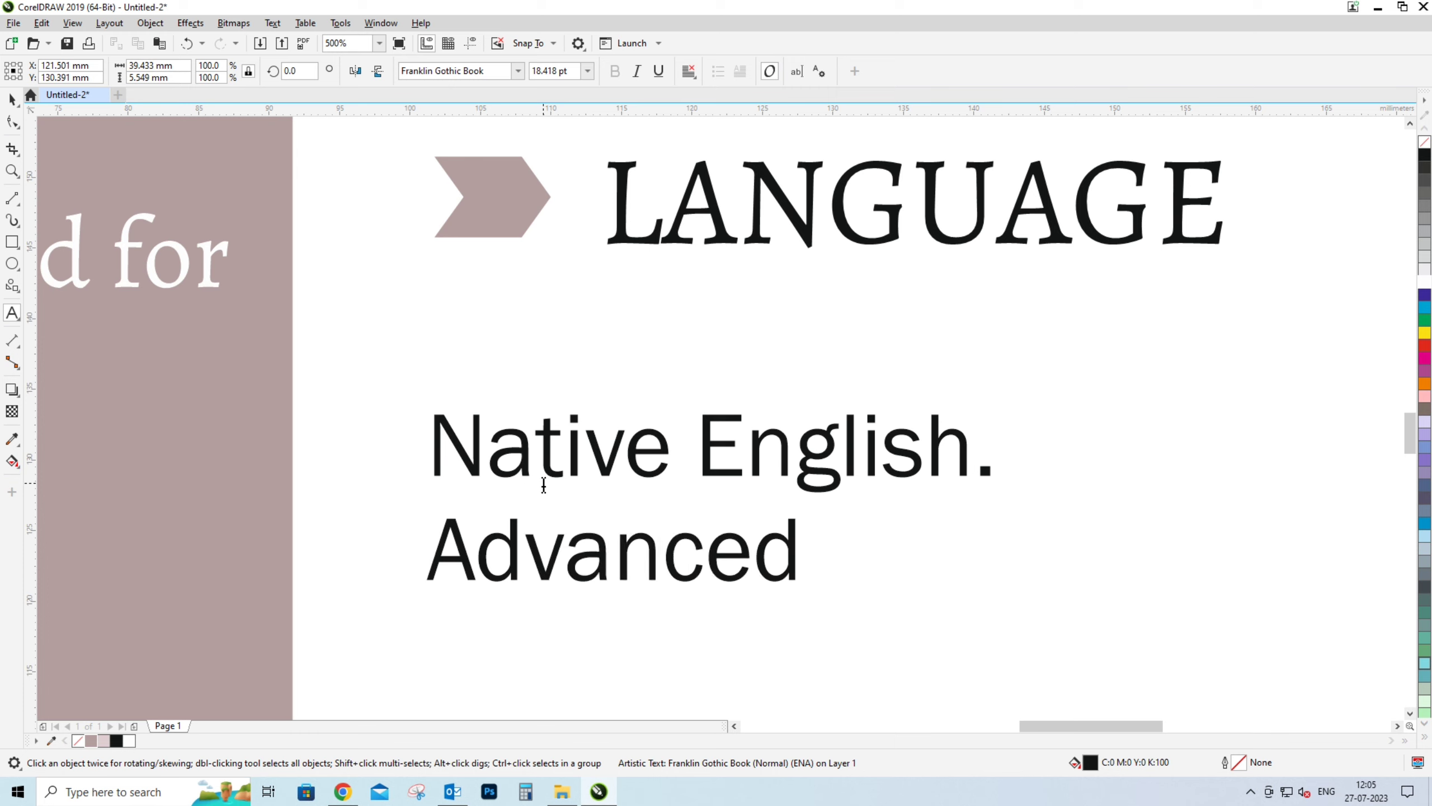
text(spanish)
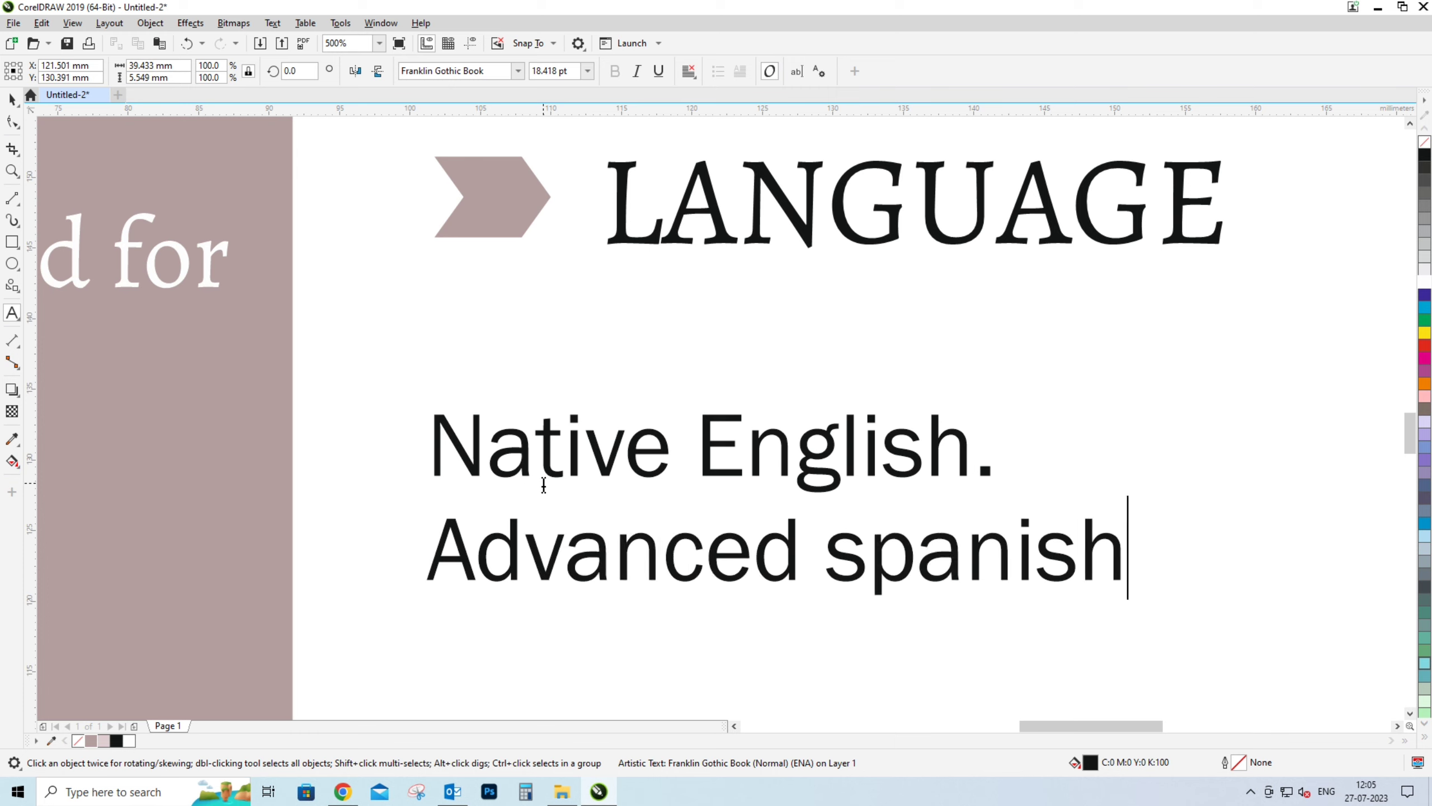
text(.)
key(ctrl+space)
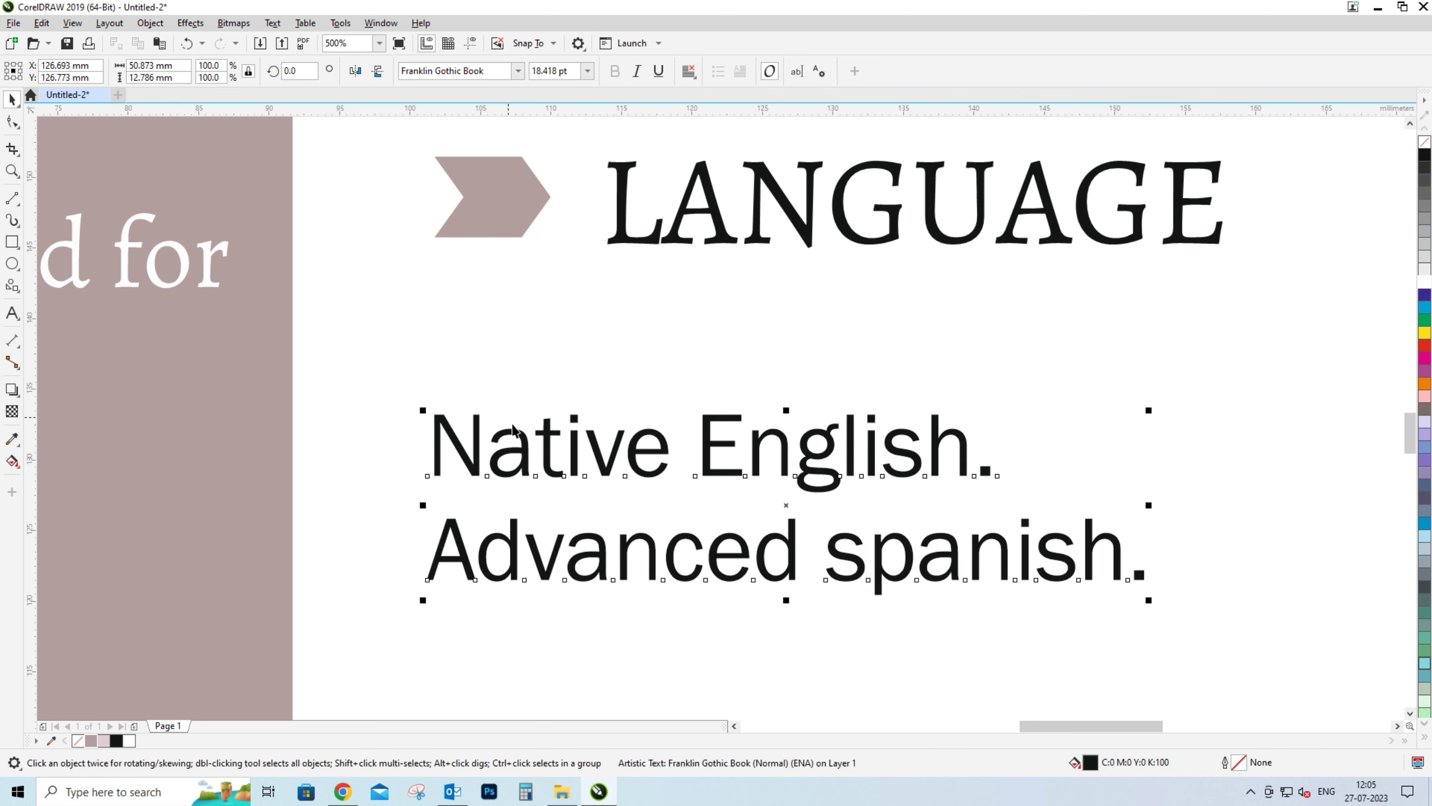
scroll(518, 453, down, 1)
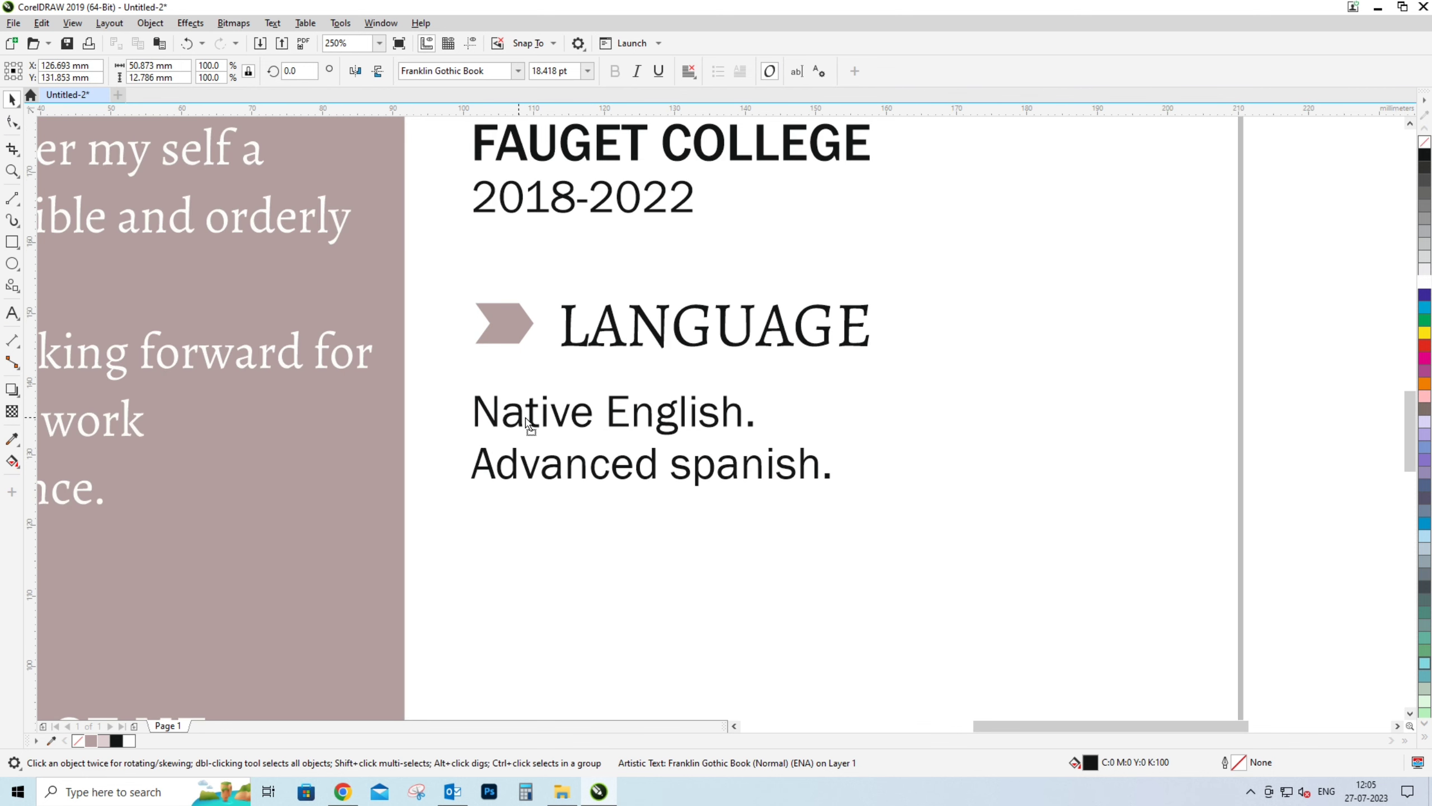
Copy the Education heading with its chevron below the language lines and retype it as 'COMPUTER SKILLS'
scroll(569, 363, down, 1)
click(1071, 466)
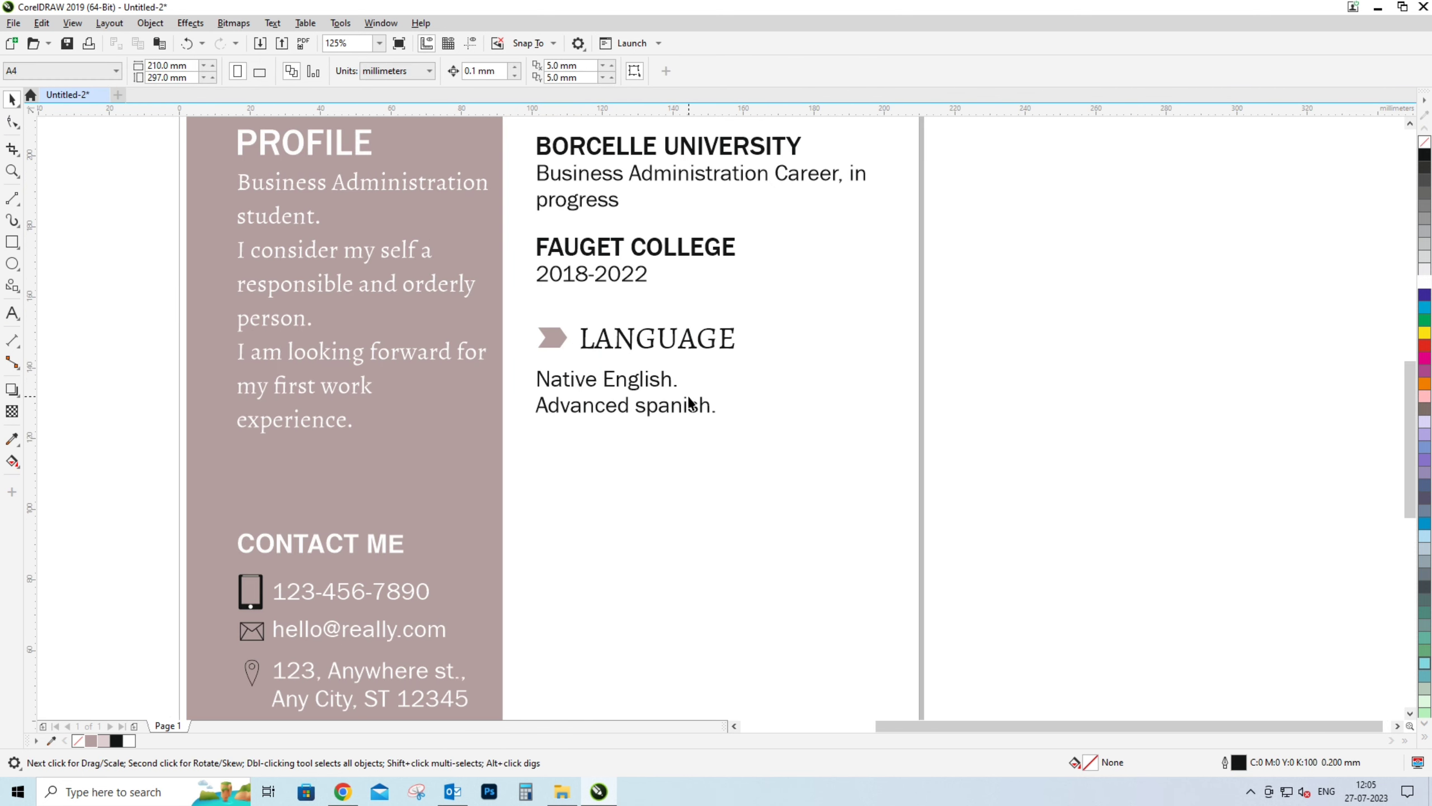
scroll(699, 395, down, 1)
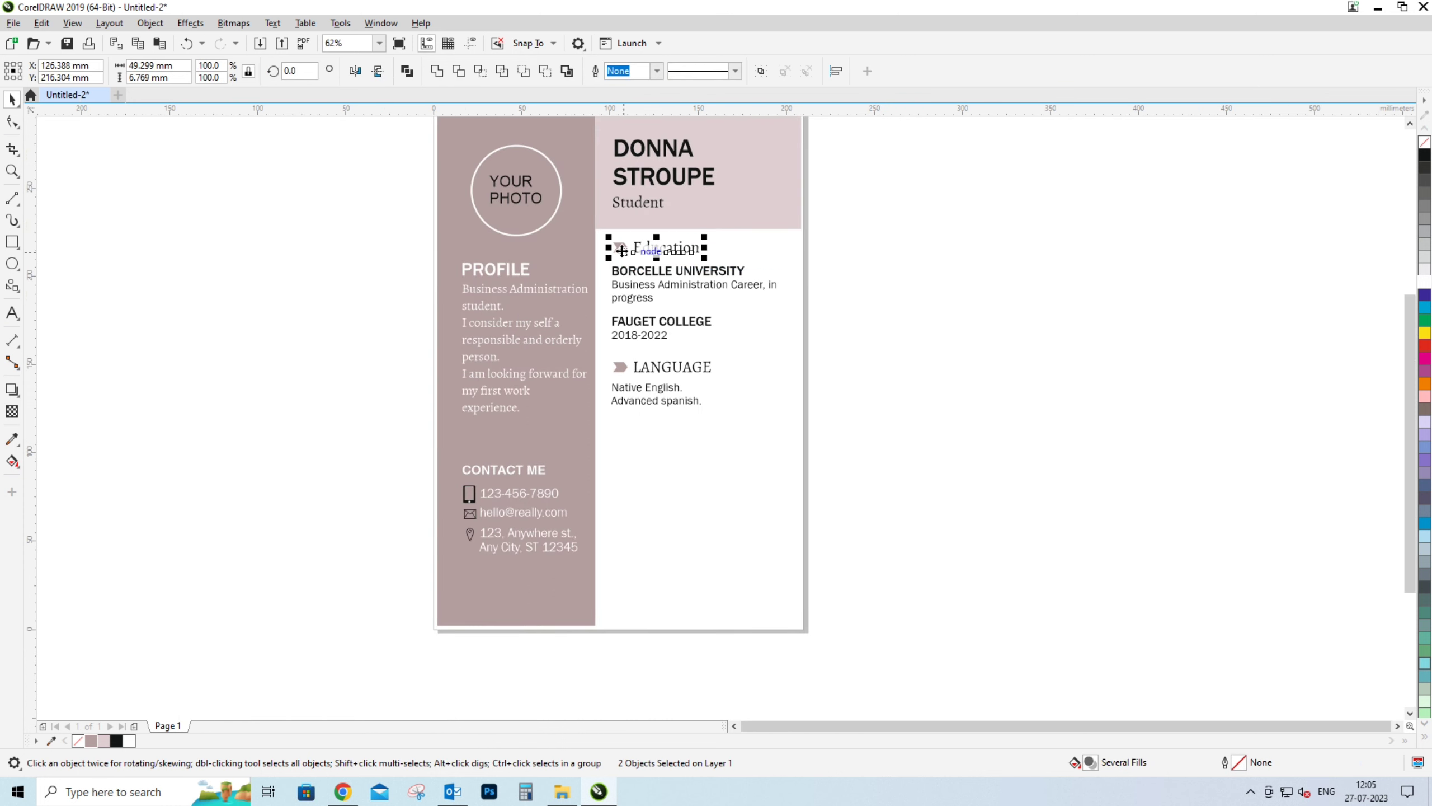
drag(657, 248, 657, 429)
scroll(656, 433, up, 1)
scroll(656, 432, up, 2)
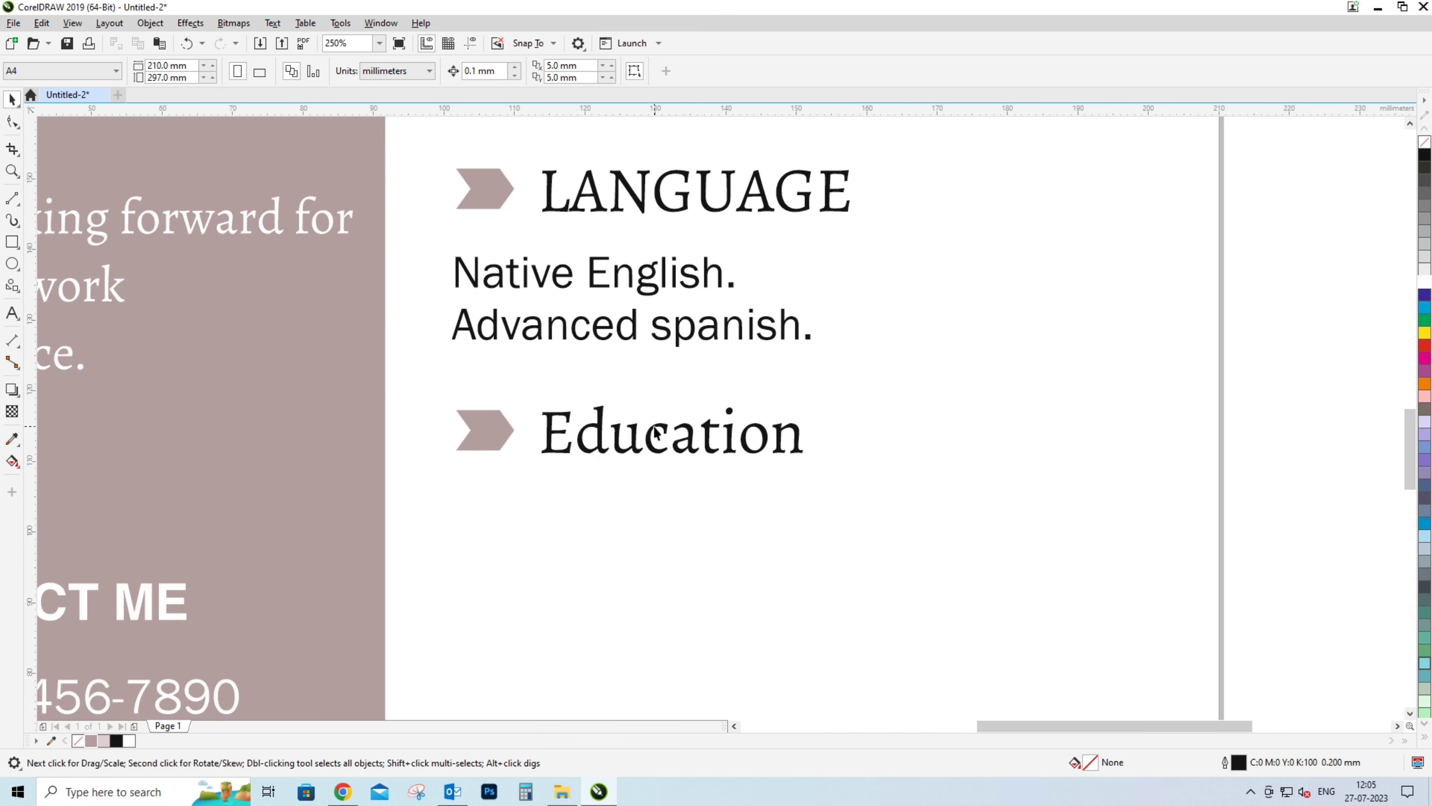
double_click(655, 427)
text(C)
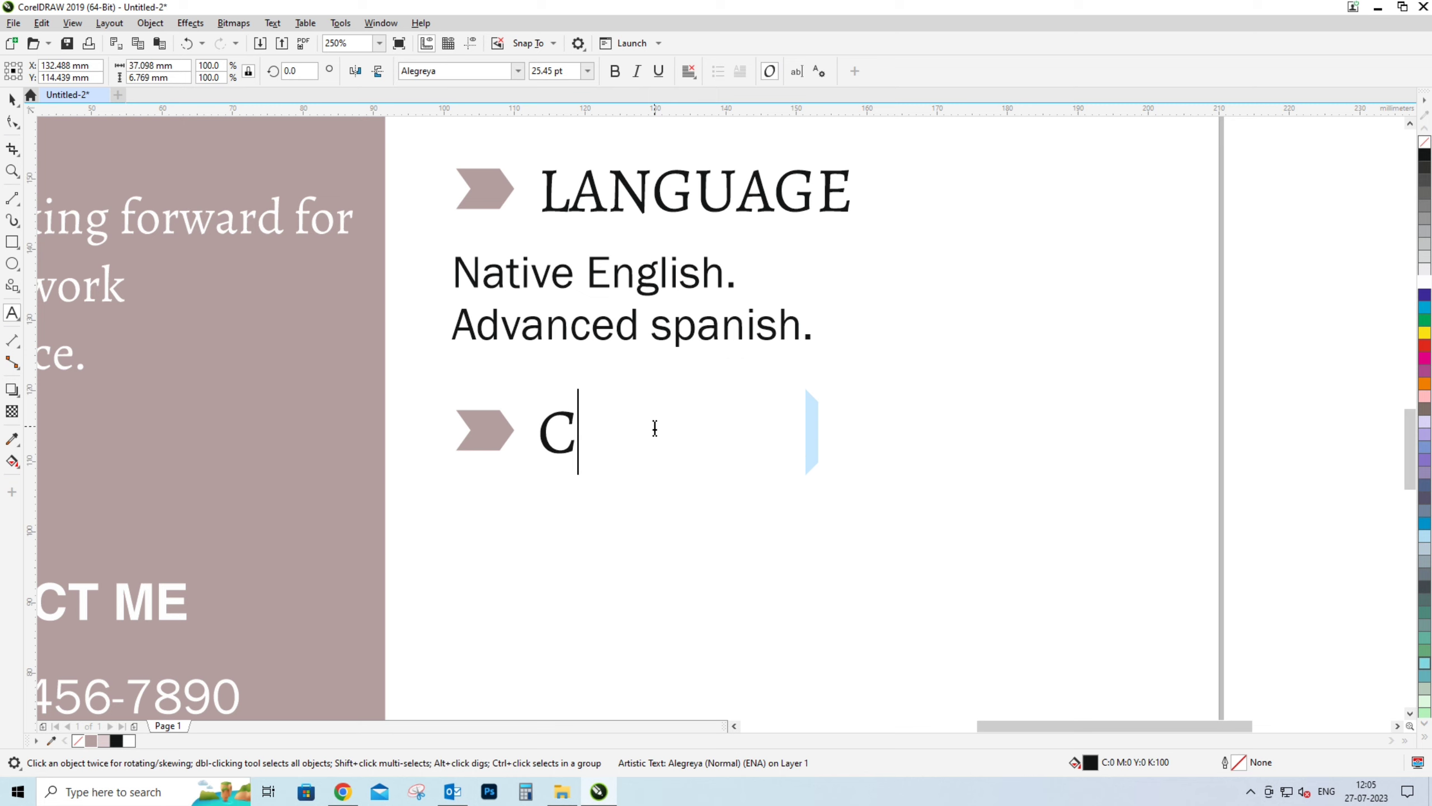
text(OMPUTER)
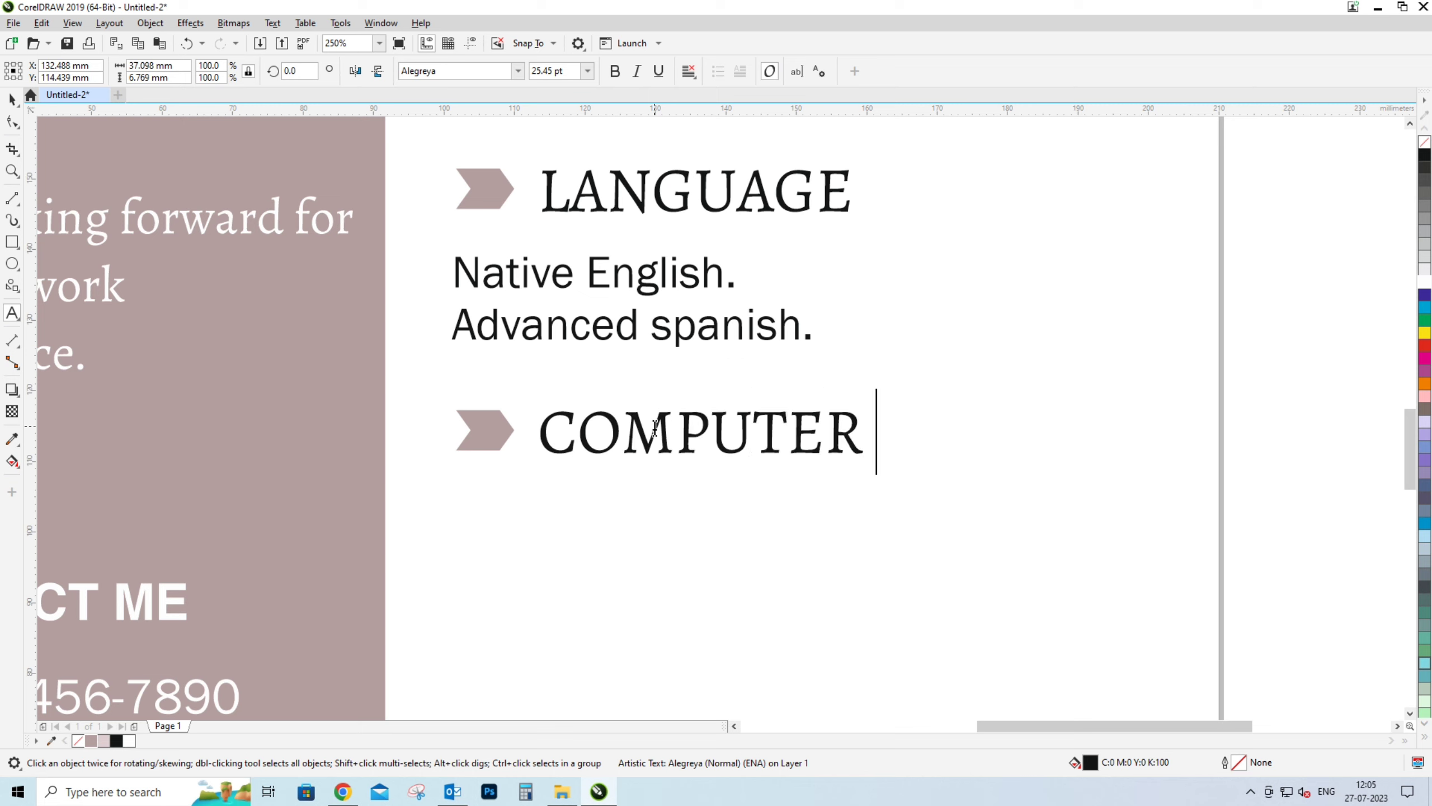
text(SKILLS)
click(11, 146)
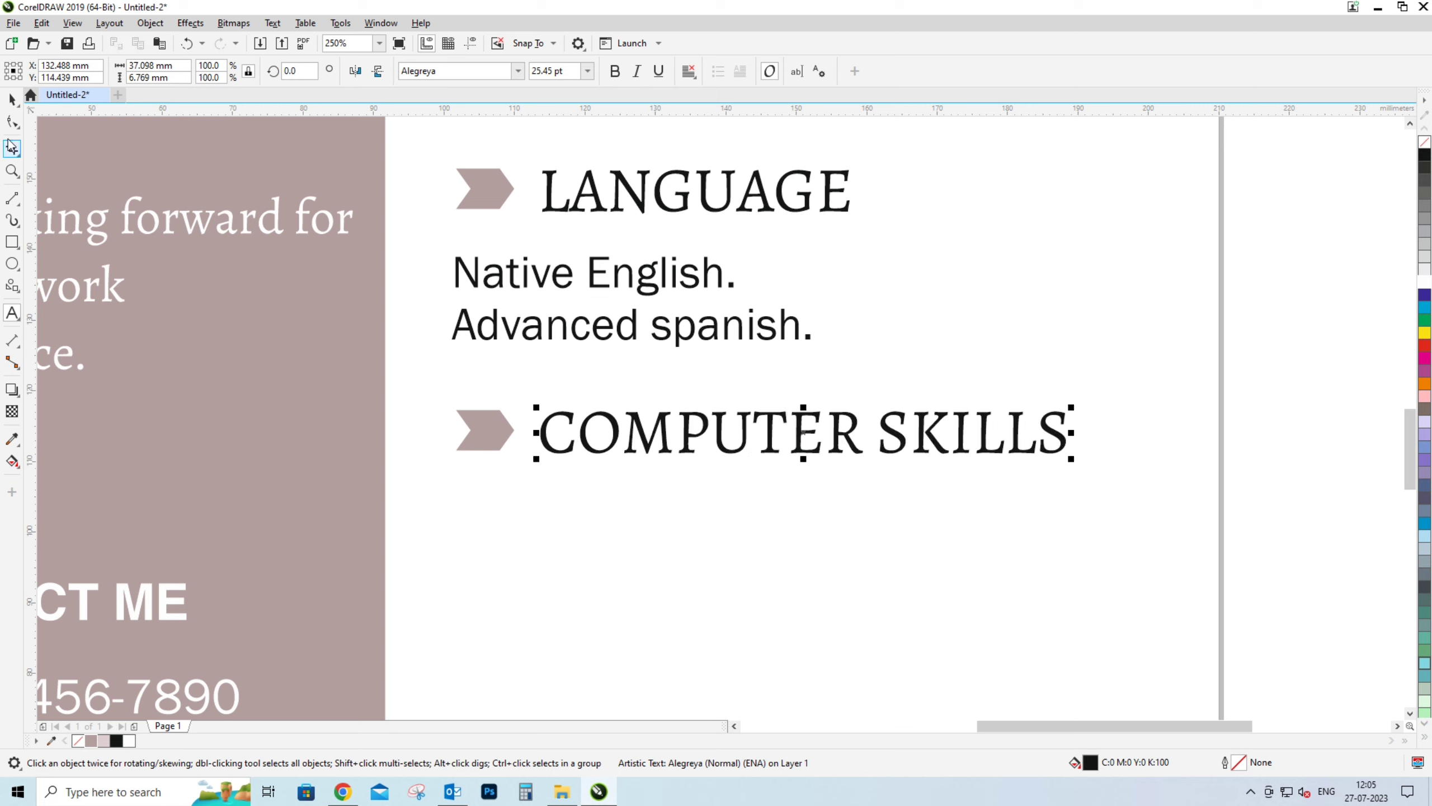
click(11, 99)
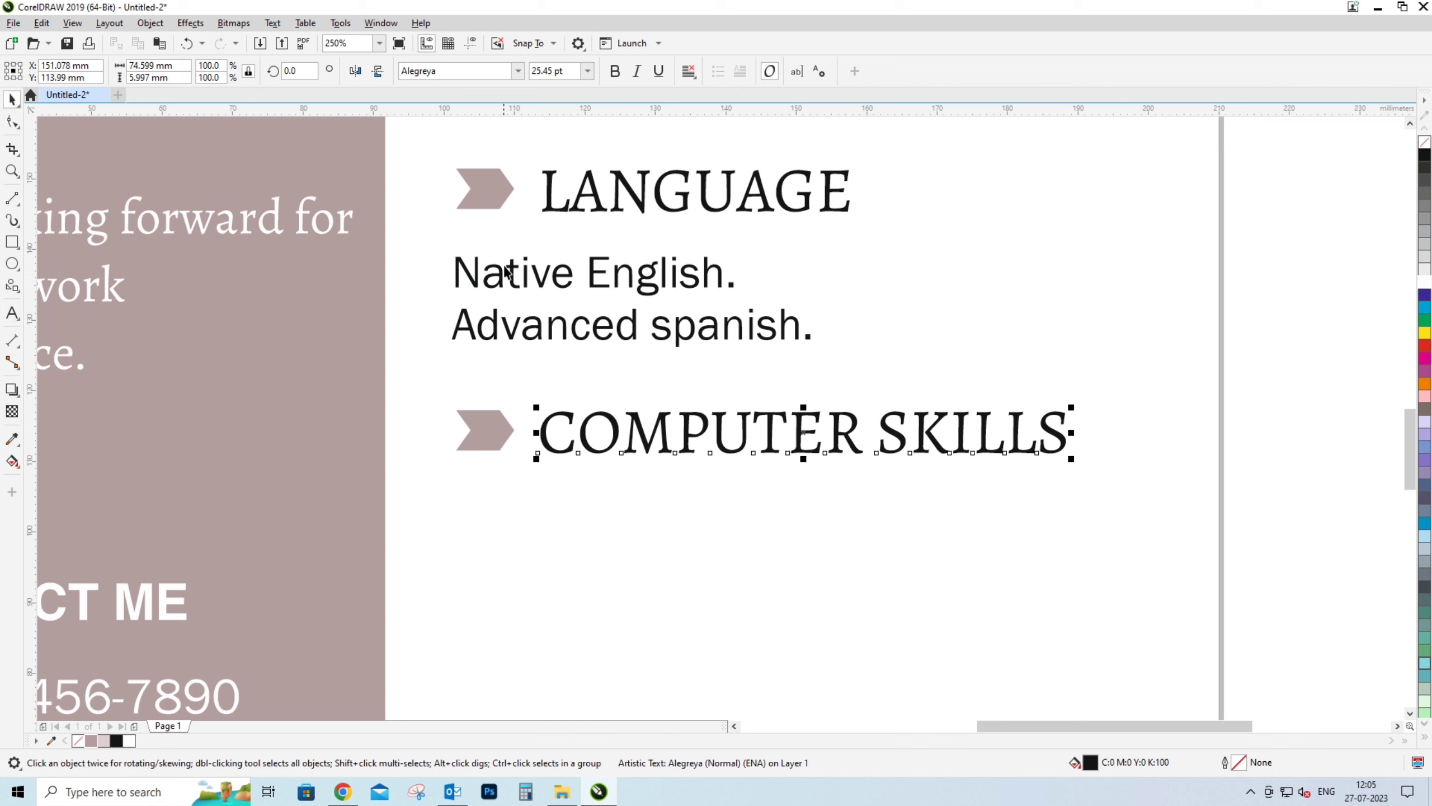
Duplicate the language text block below COMPUTER SKILLS and clear its contents
drag(512, 274, 527, 502)
double_click(527, 499)
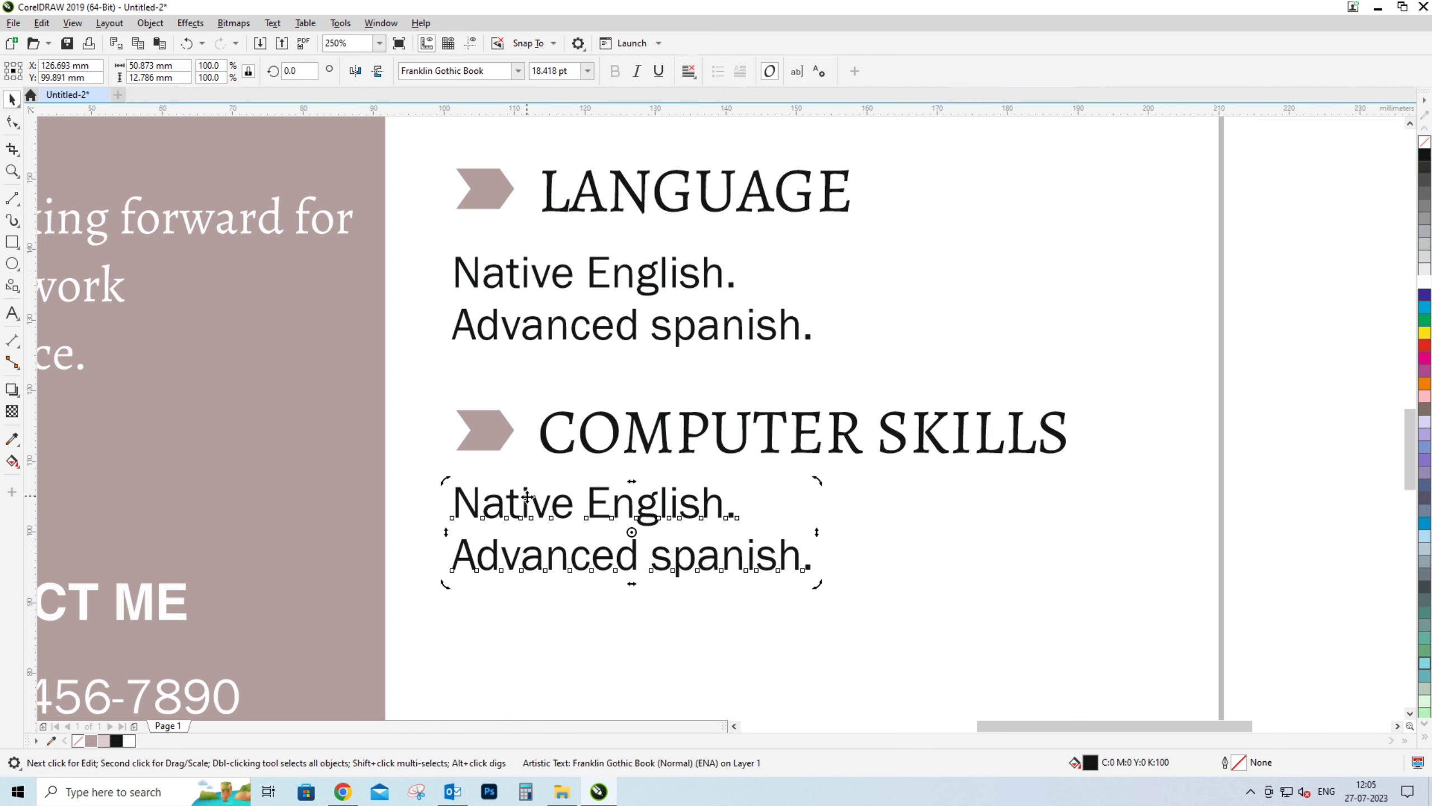
key(ctrl+a)
key(BackSpace)
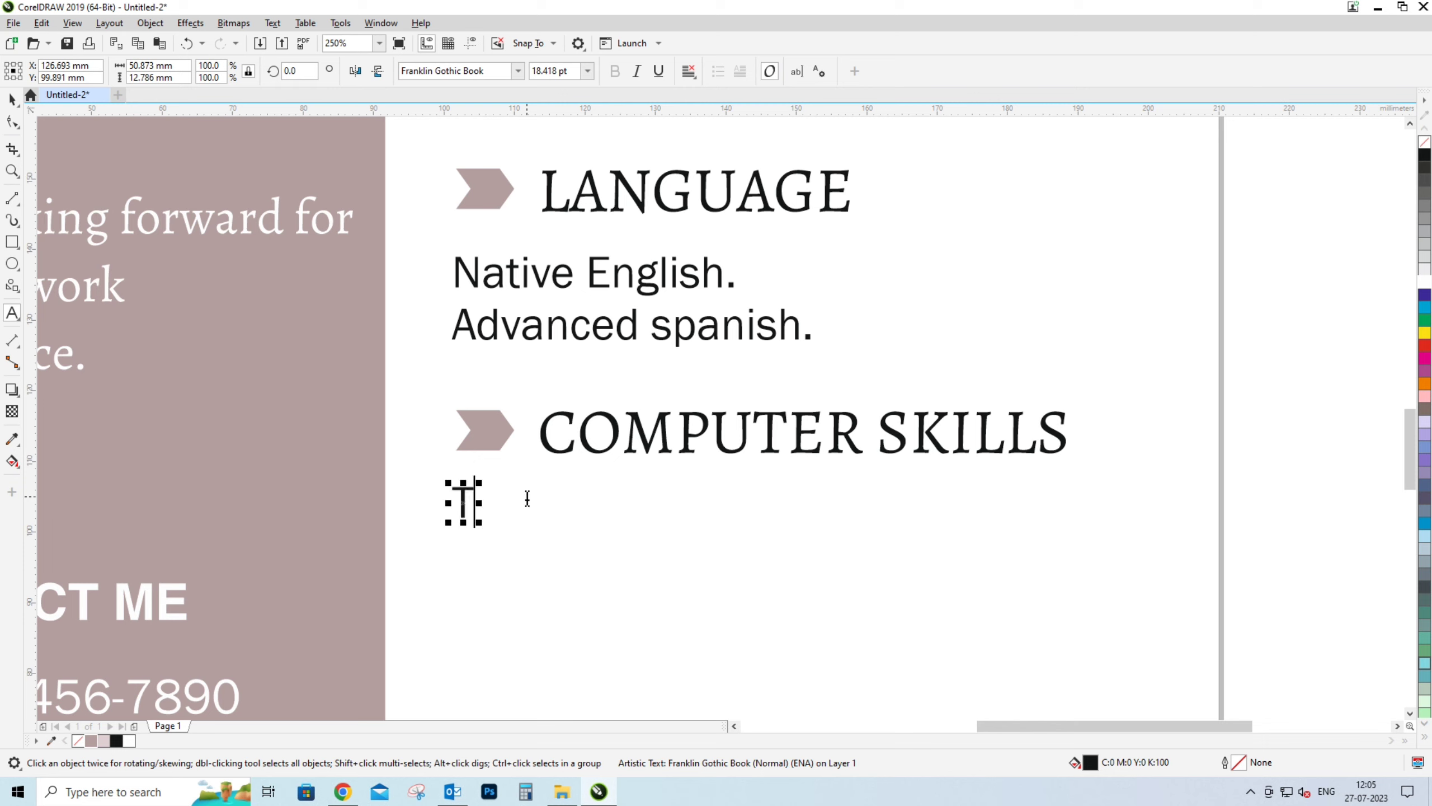
Enter Text processor., Spreadsheet. and Slide presentation on three separate lines
text(Text pr)
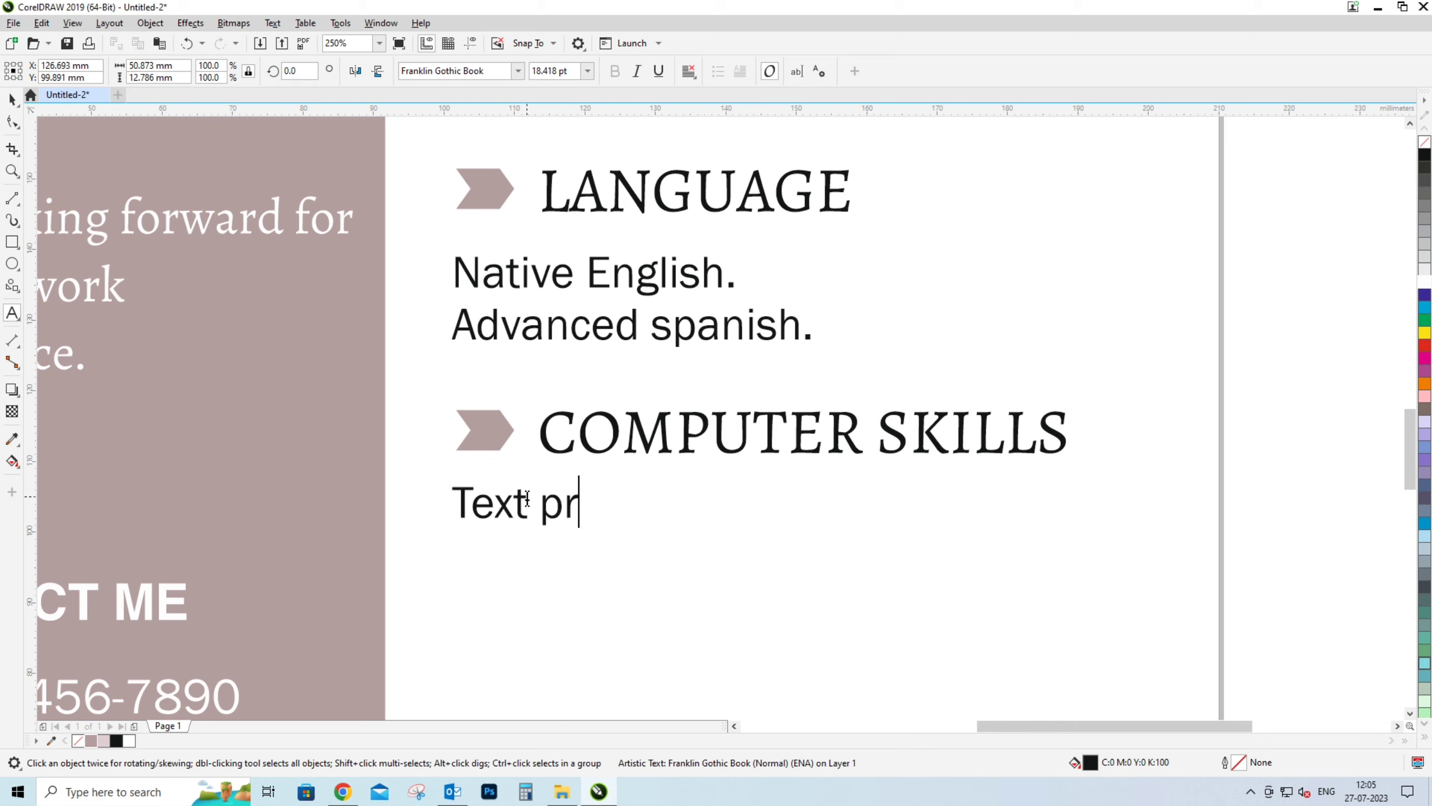
text(ocesso)
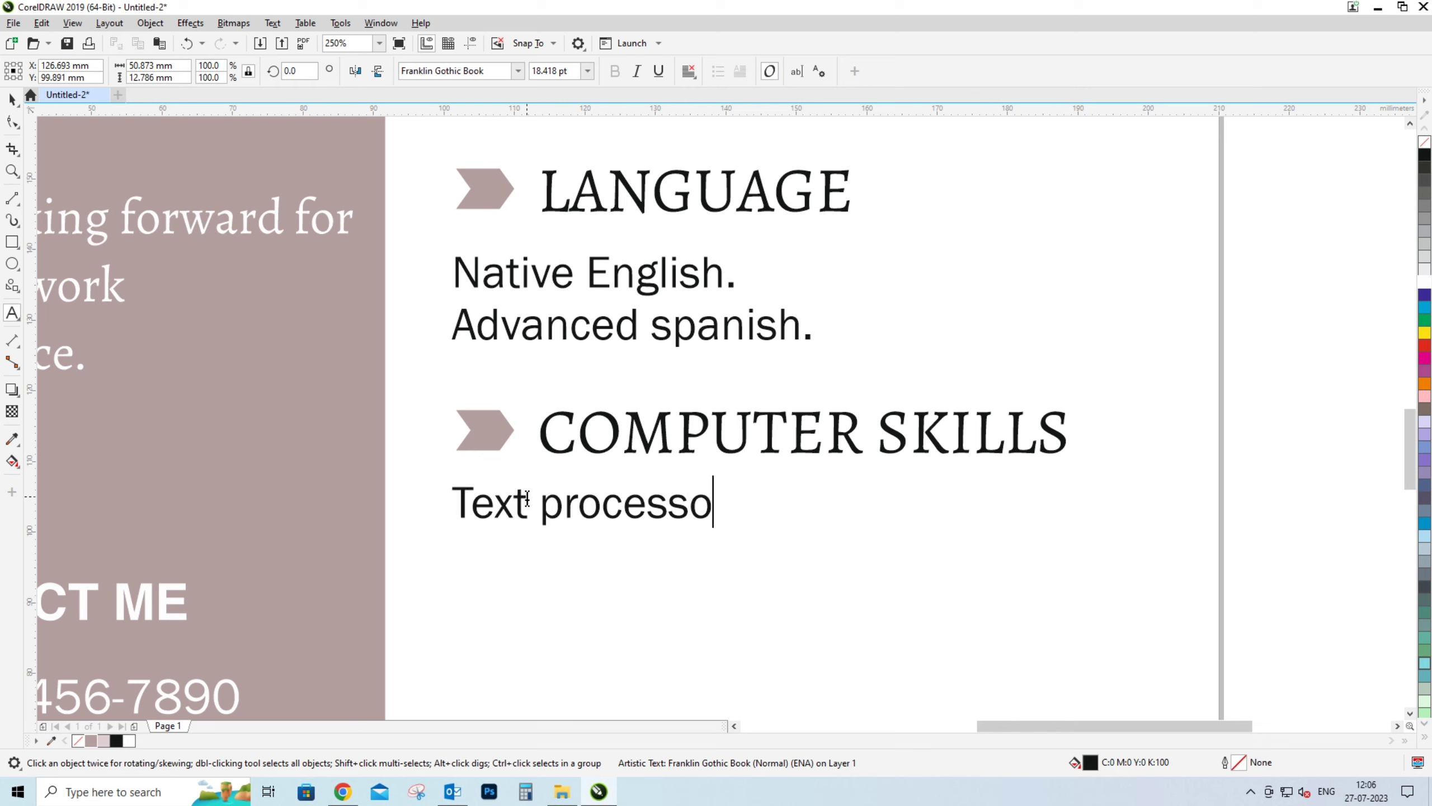
text(r.)
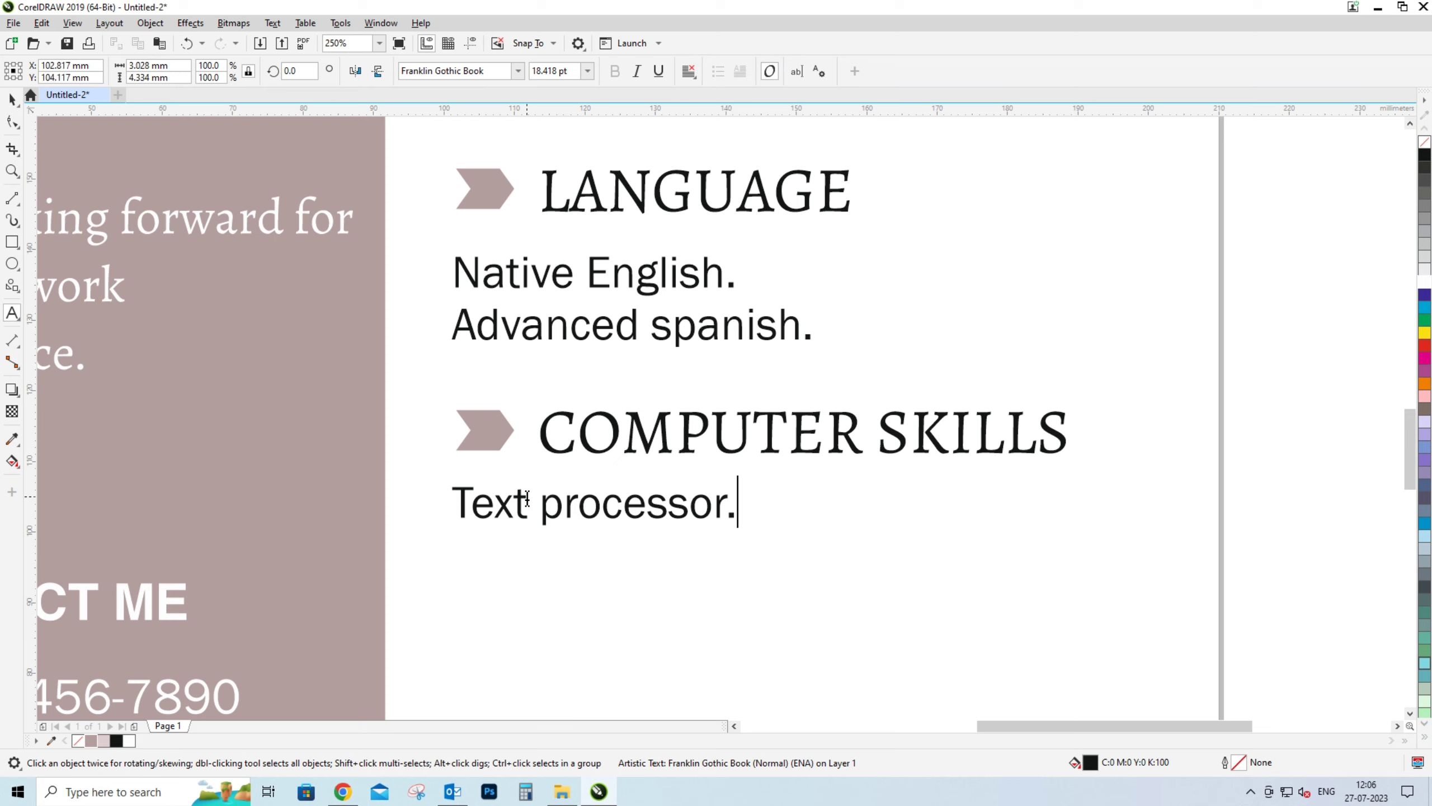
key(Return)
text(S)
text(prea)
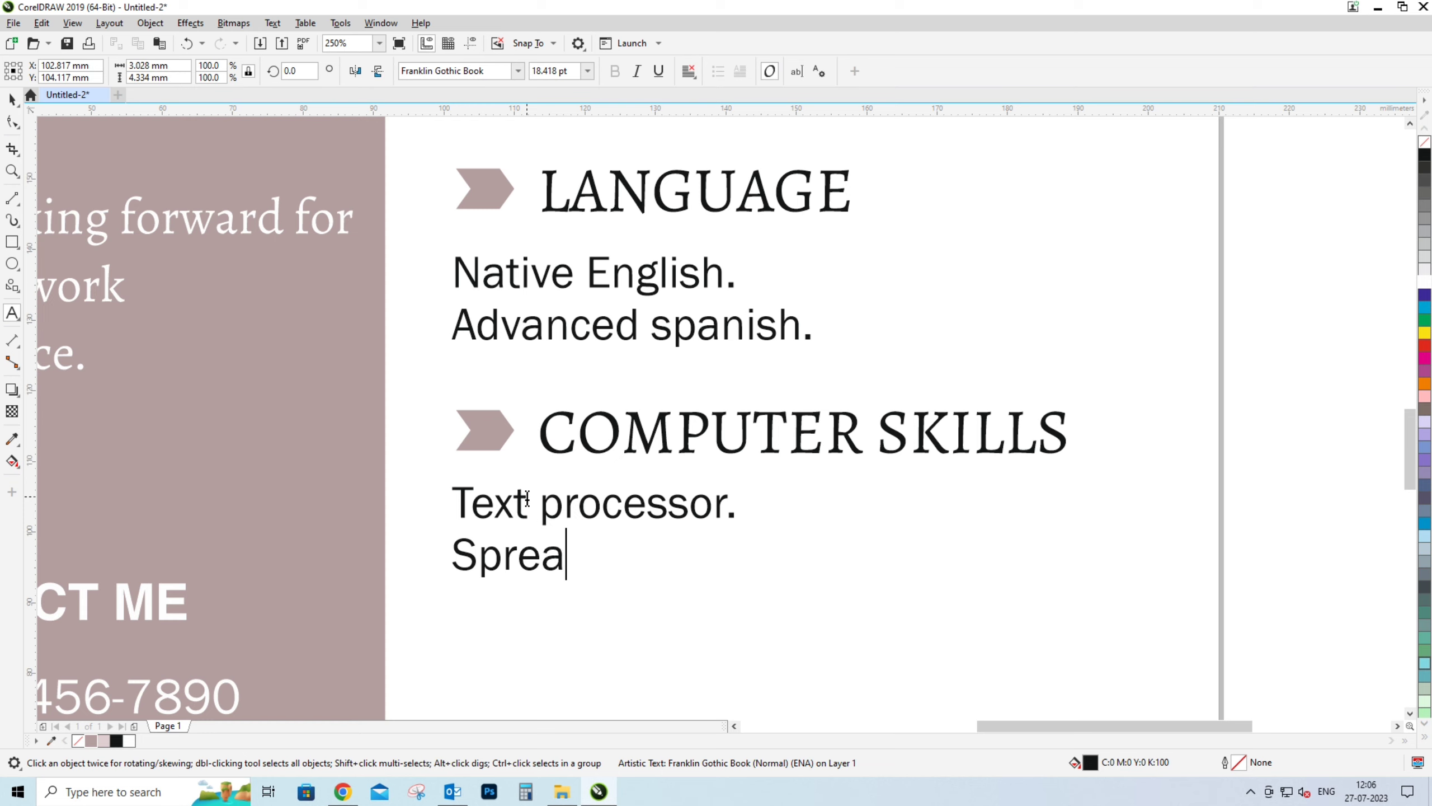
text(dsh)
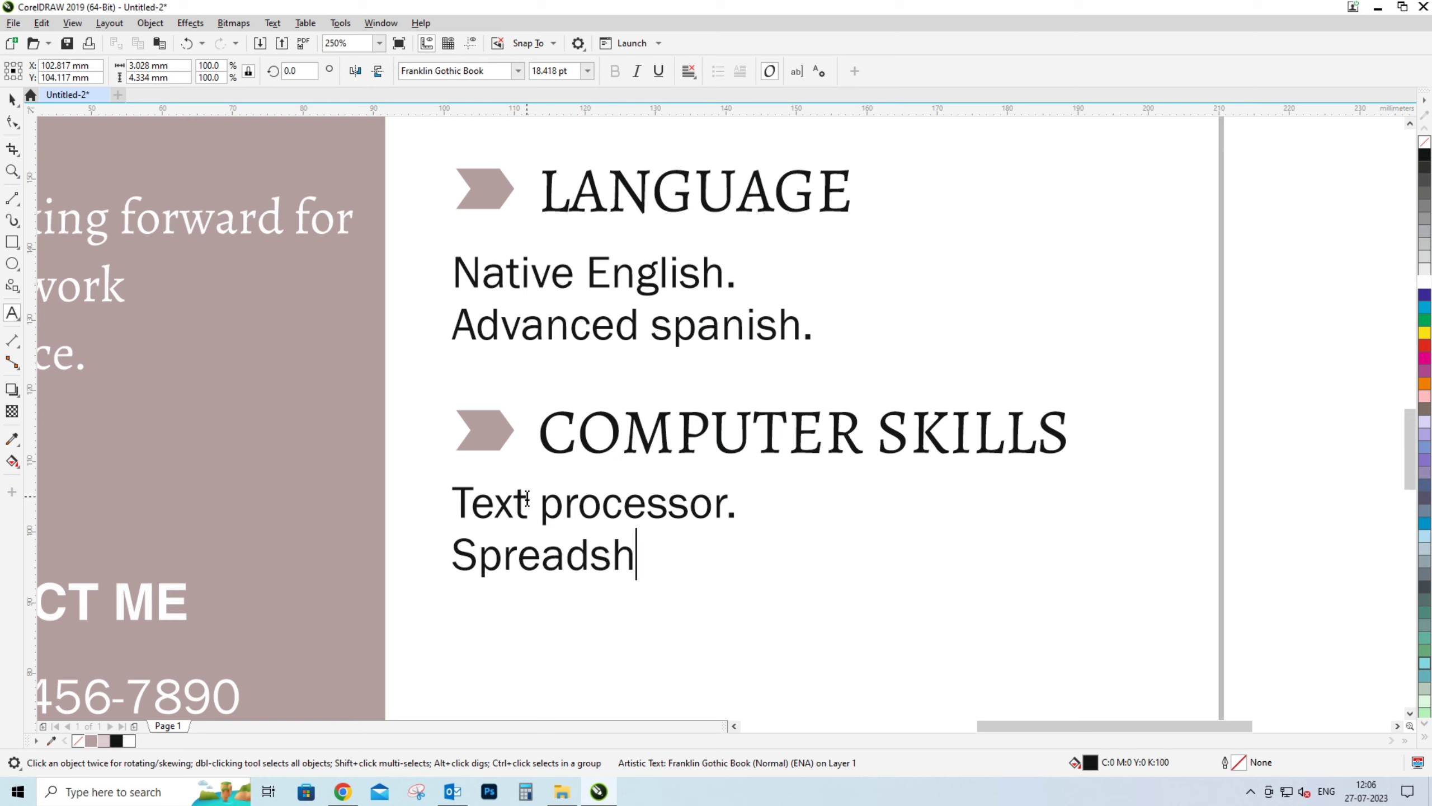
text(eet.)
key(Return)
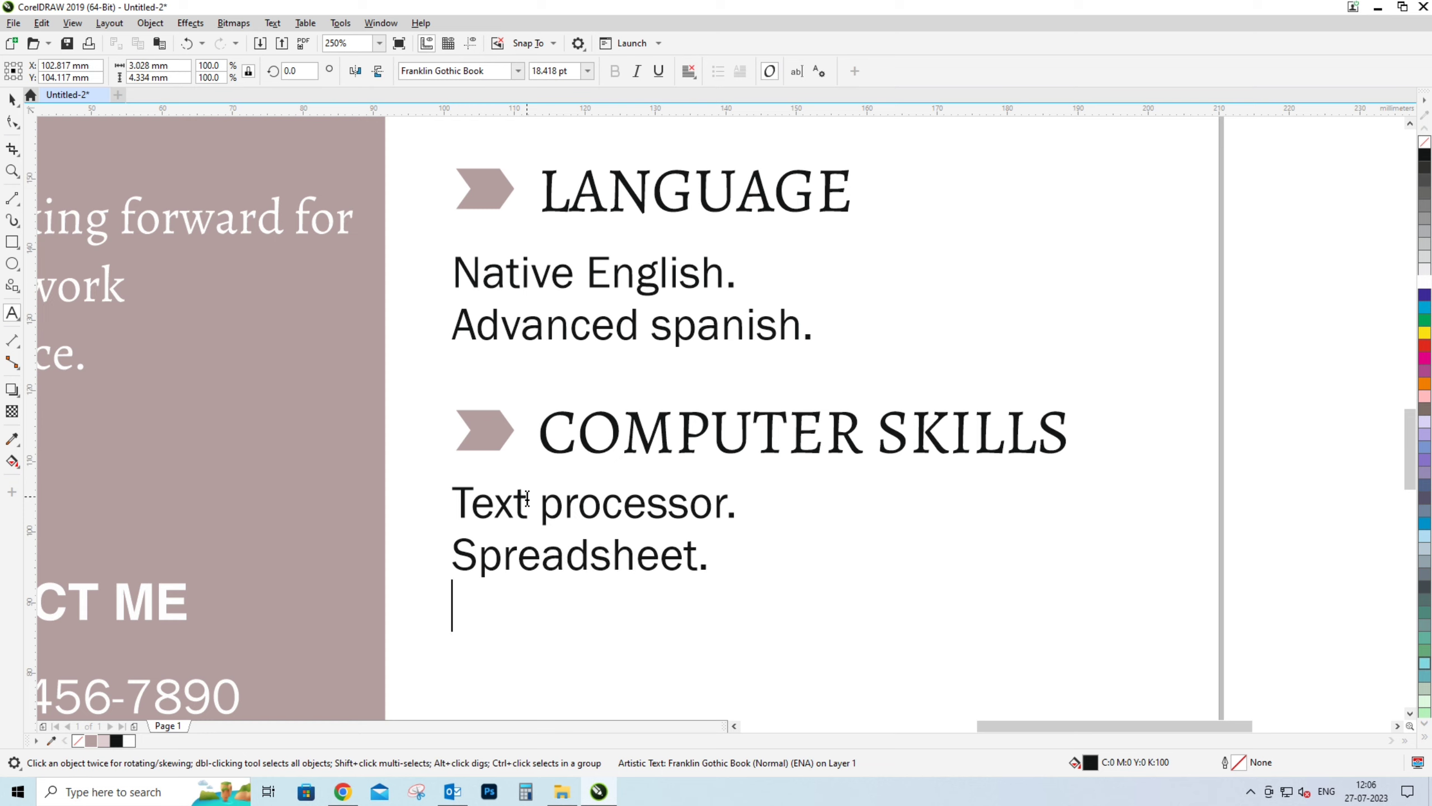
text(Sli)
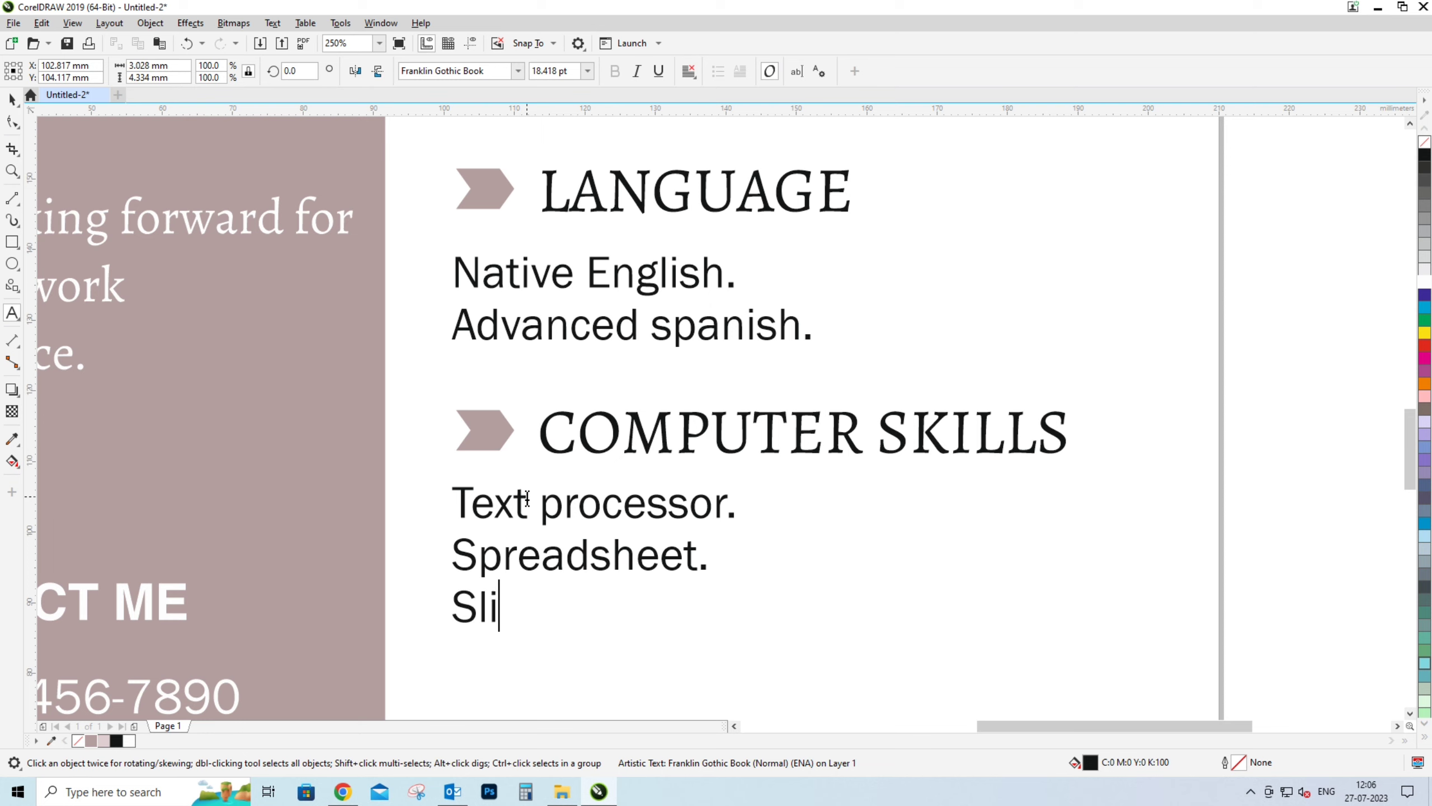
text(de pre)
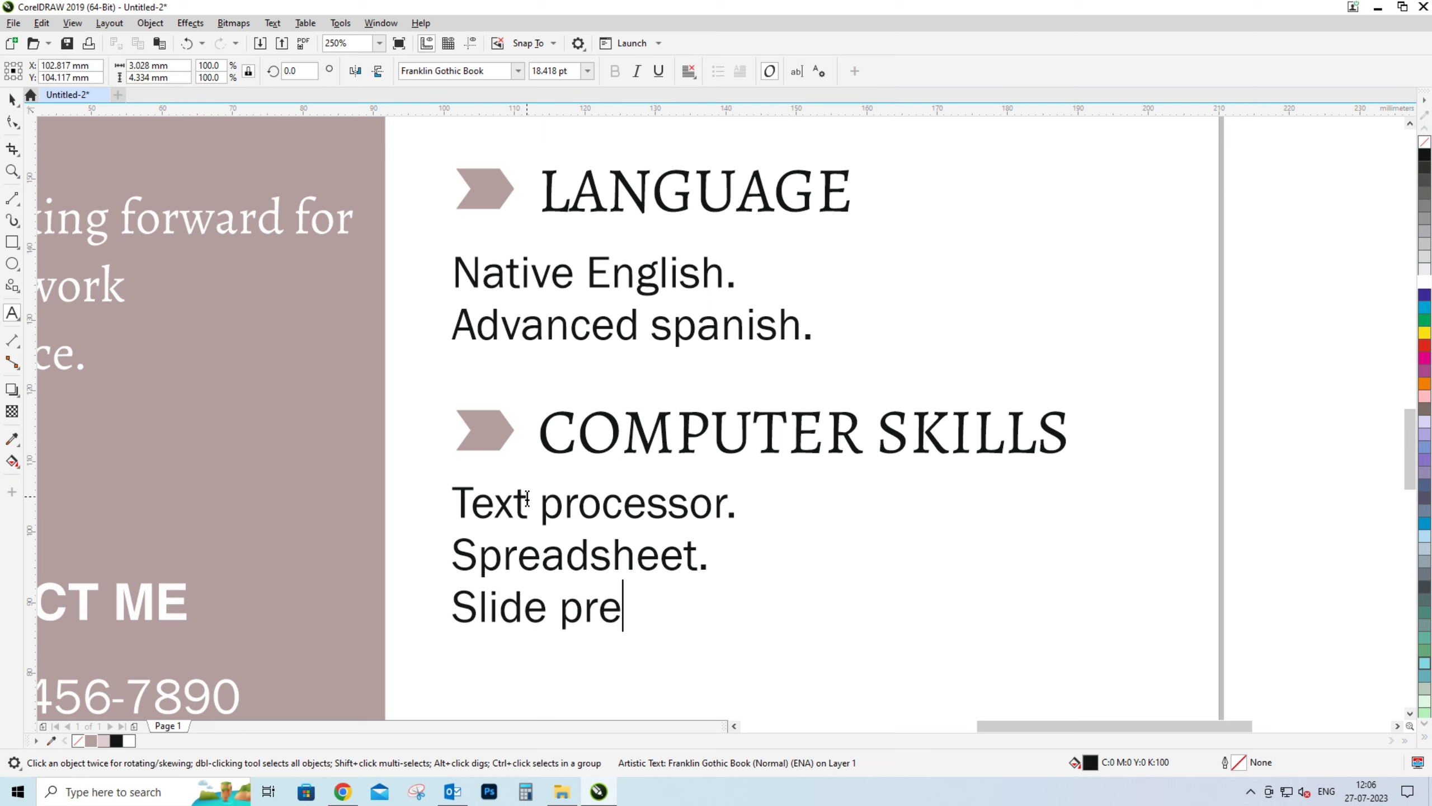
text(senta)
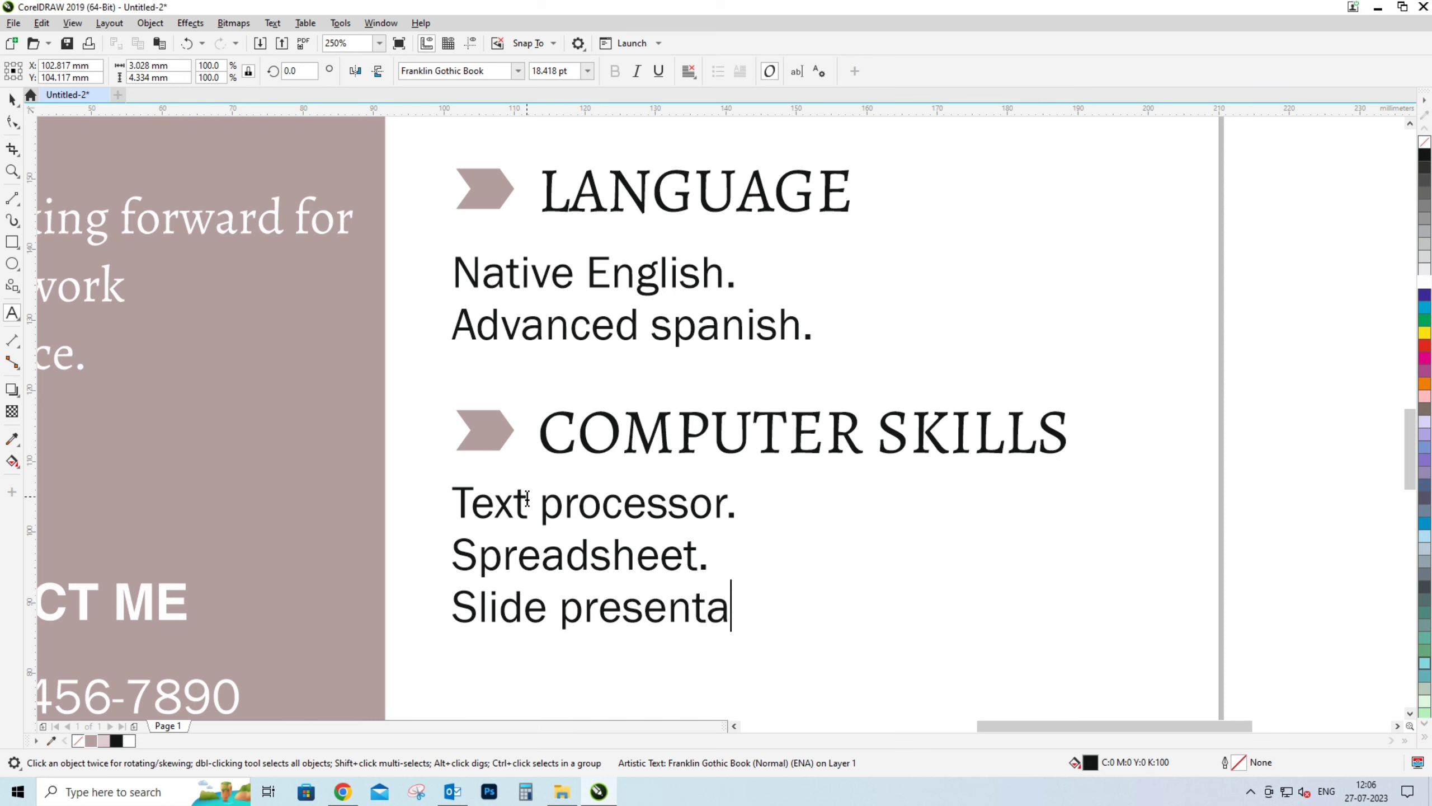
text(tion)
Finish editing, review the whole page, and select the COMPUTER SKILLS heading and arrow
click(12, 100)
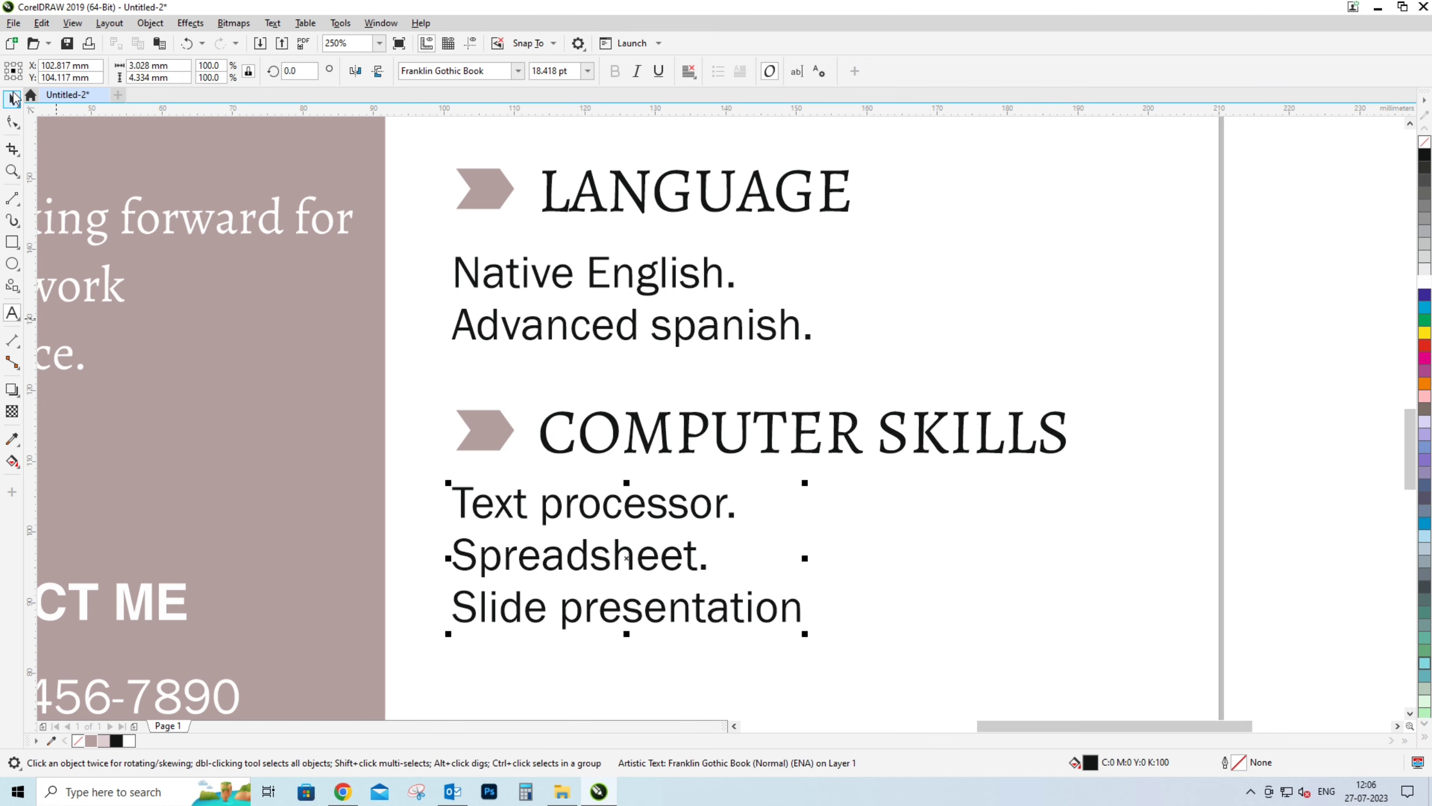
scroll(544, 336, down, 2)
key(Escape)
scroll(807, 382, down, 2)
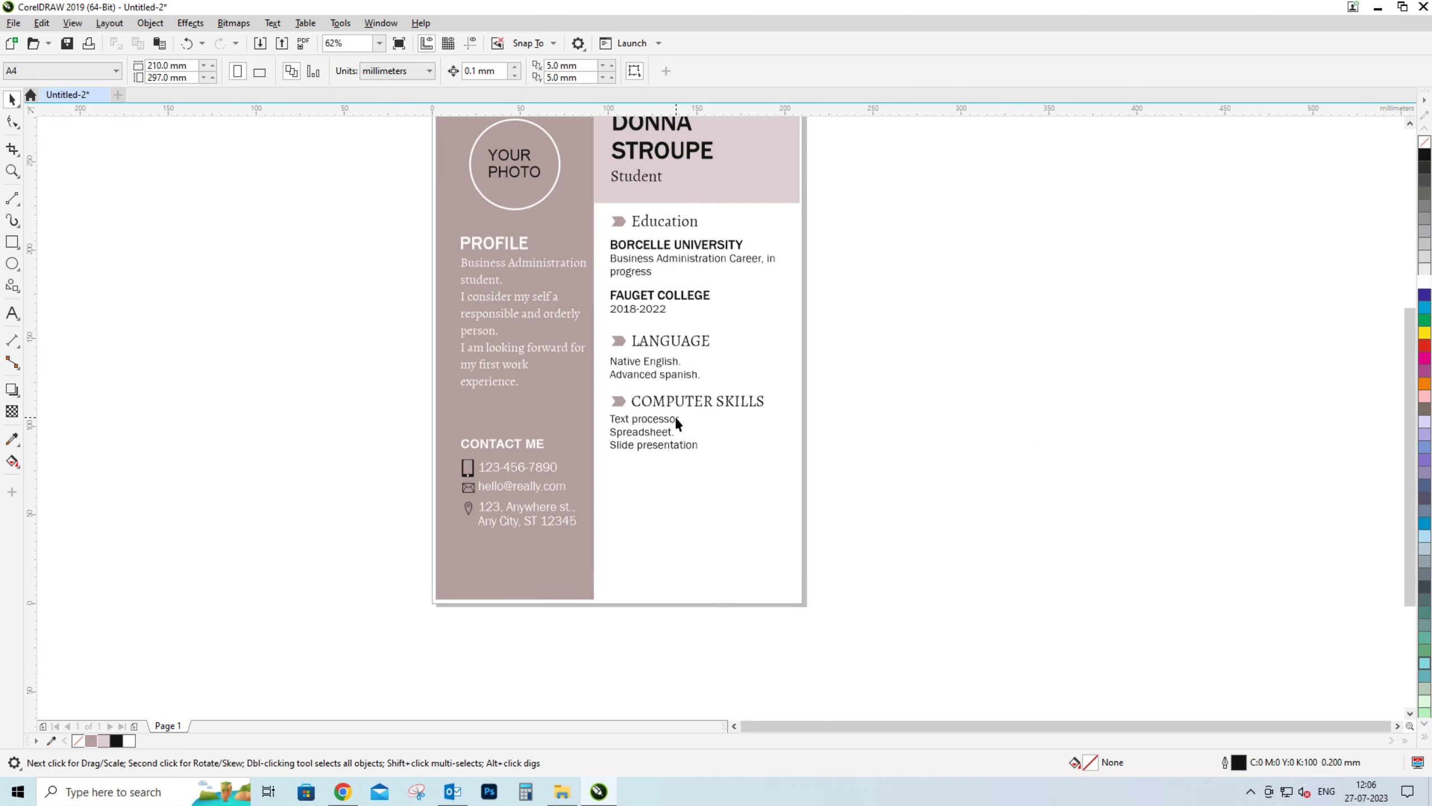
scroll(705, 439, up, 2)
scroll(706, 412, up, 1)
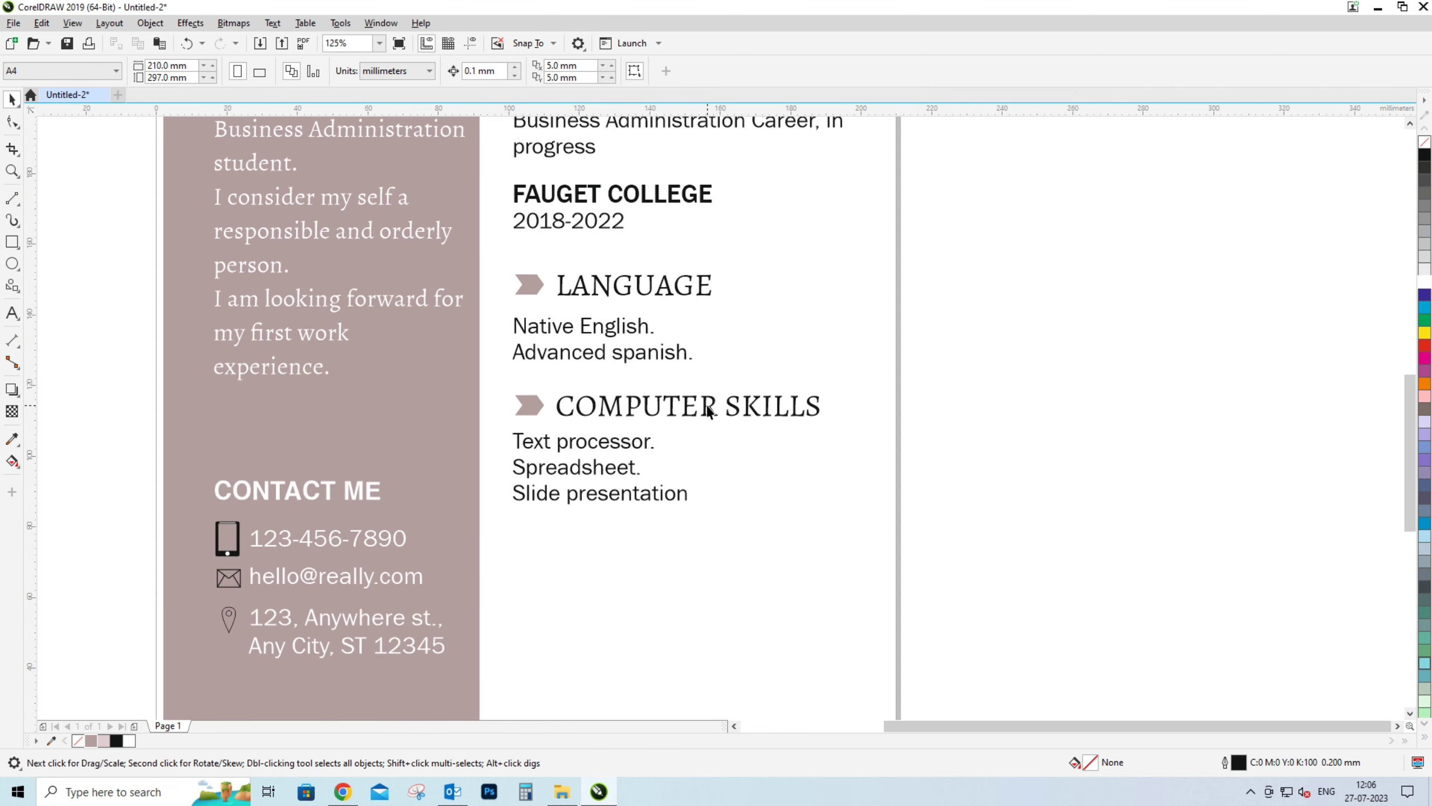
click(735, 407)
Copy the COMPUTER SKILLS heading below the skills list and retitle it VOLUTEER EXPERIENCE
drag(527, 406, 527, 560)
click(658, 580)
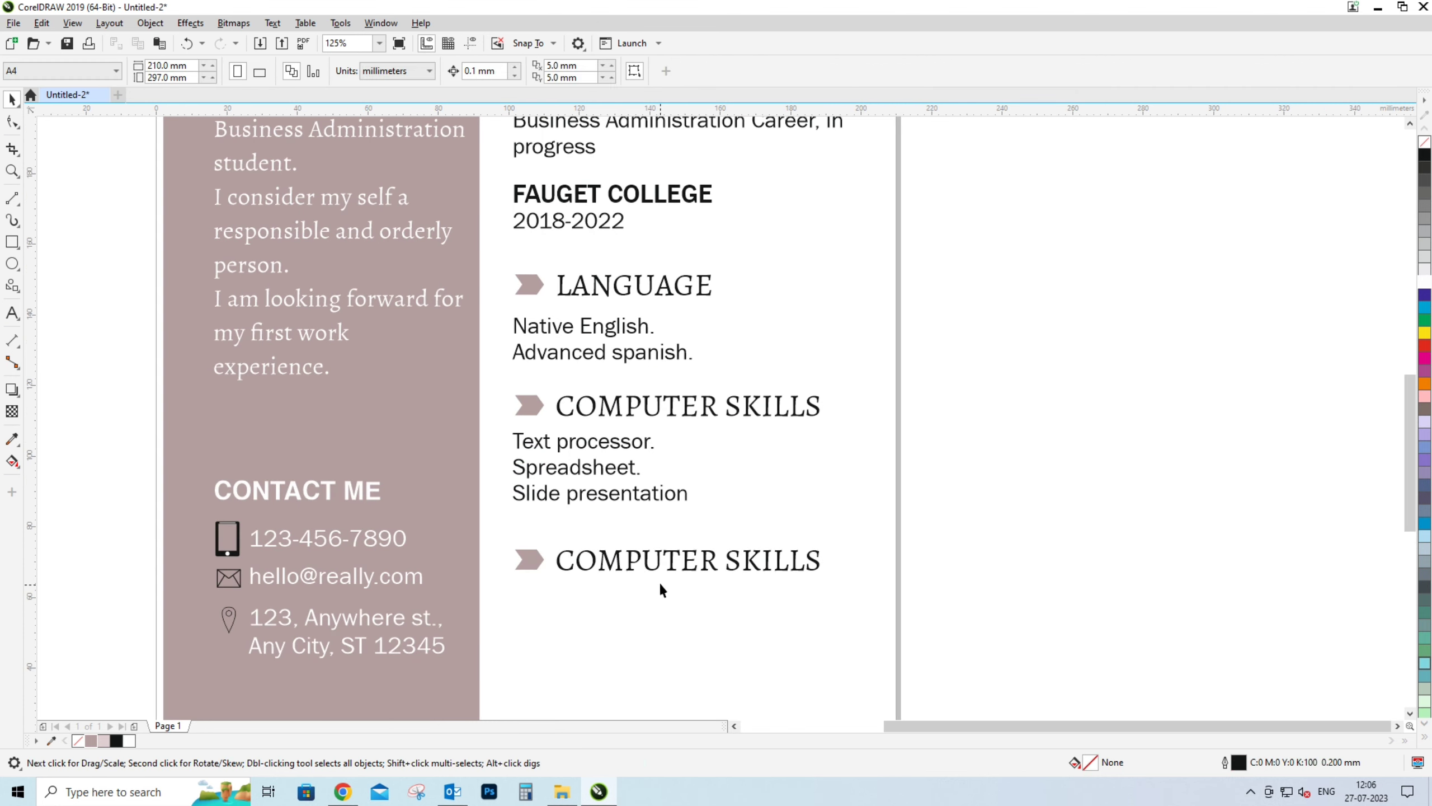
double_click(637, 569)
scroll(635, 567, up, 2)
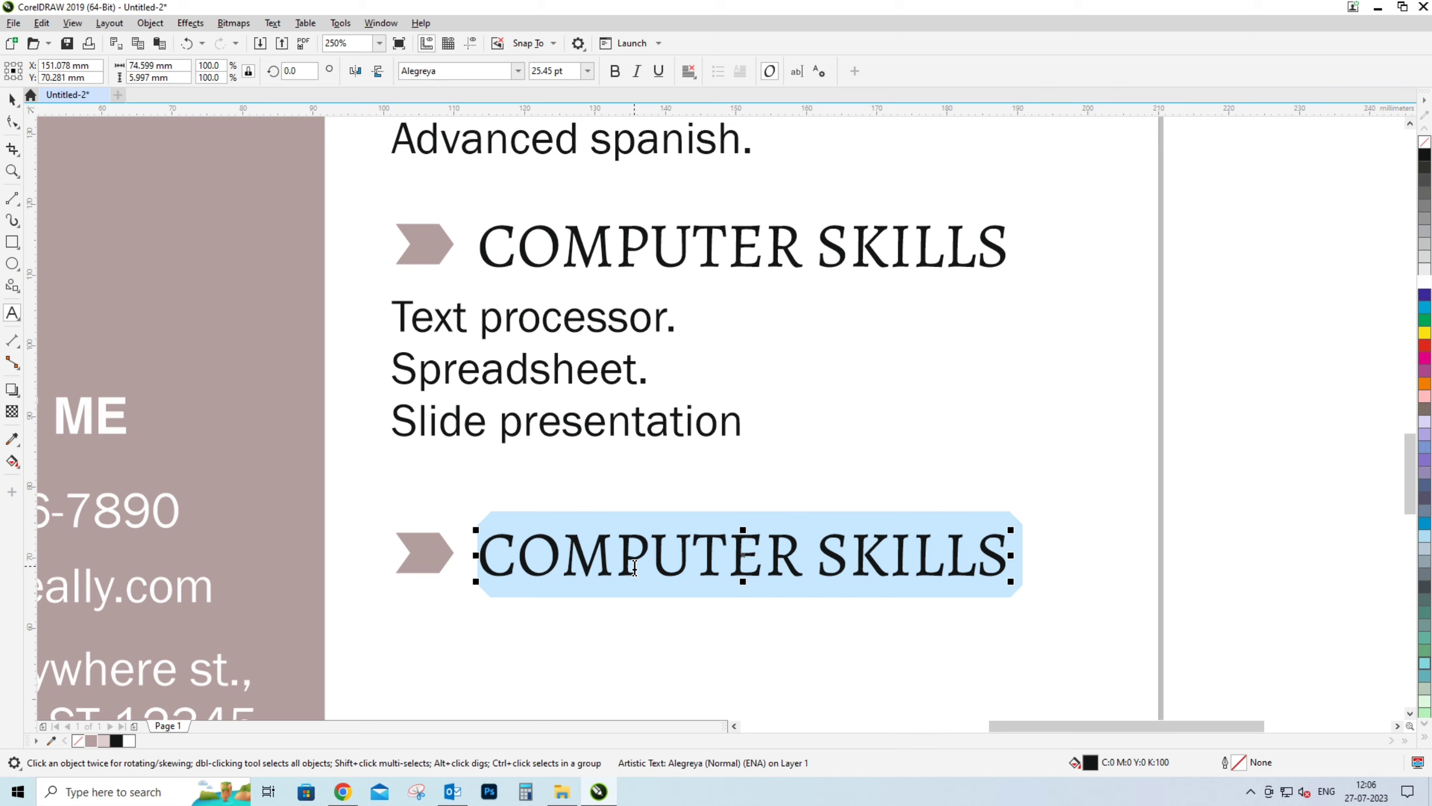
text(VO)
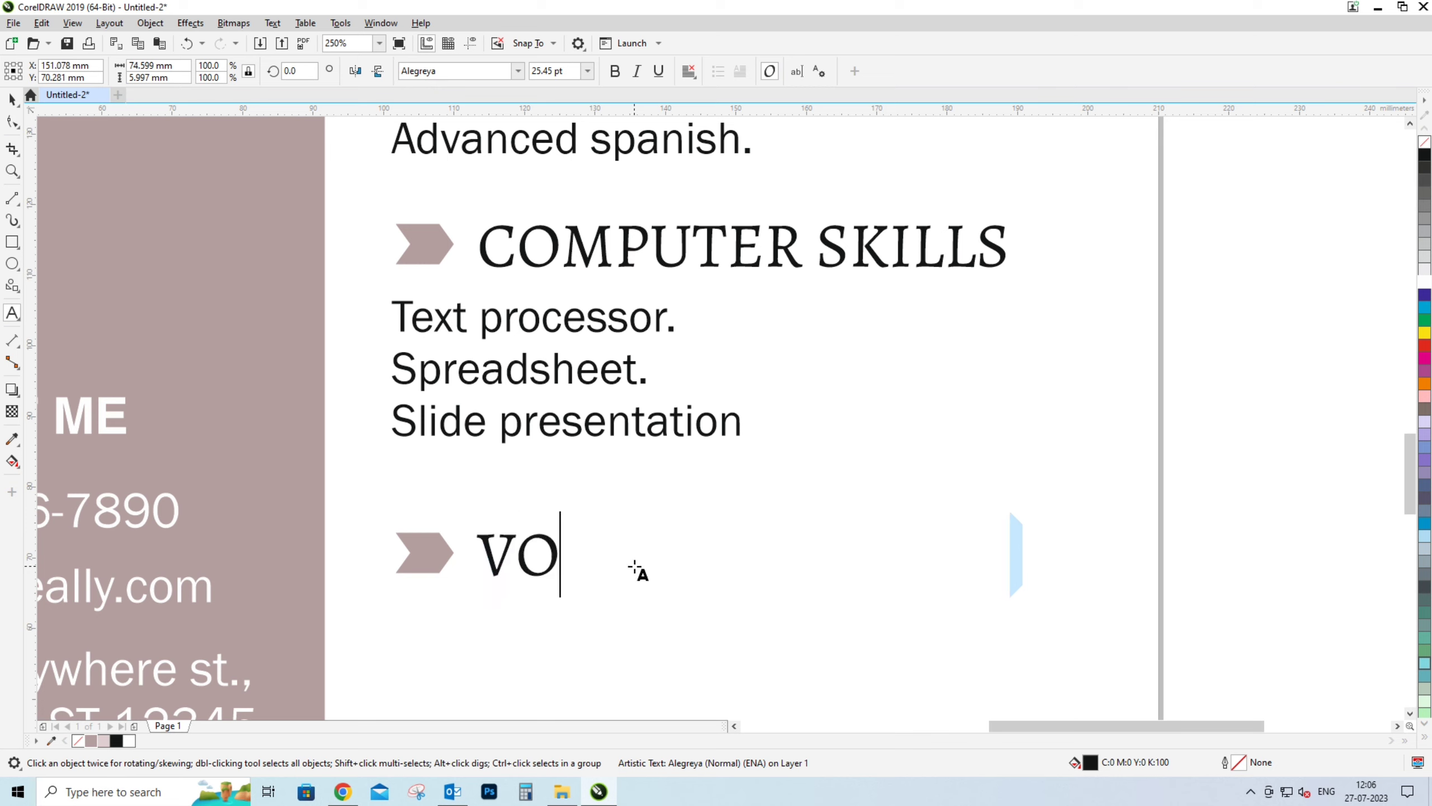
text(LUTEE)
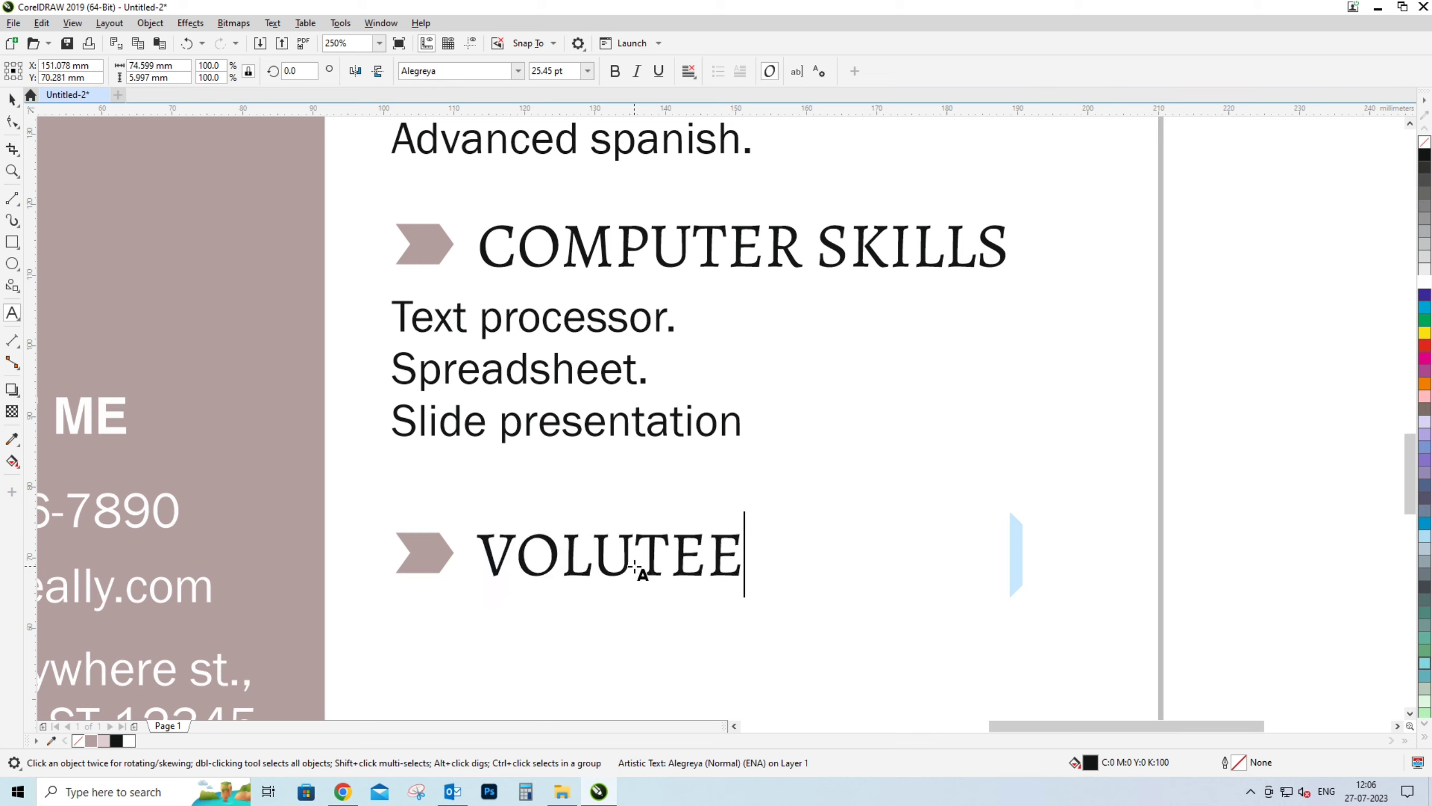
text(R EX)
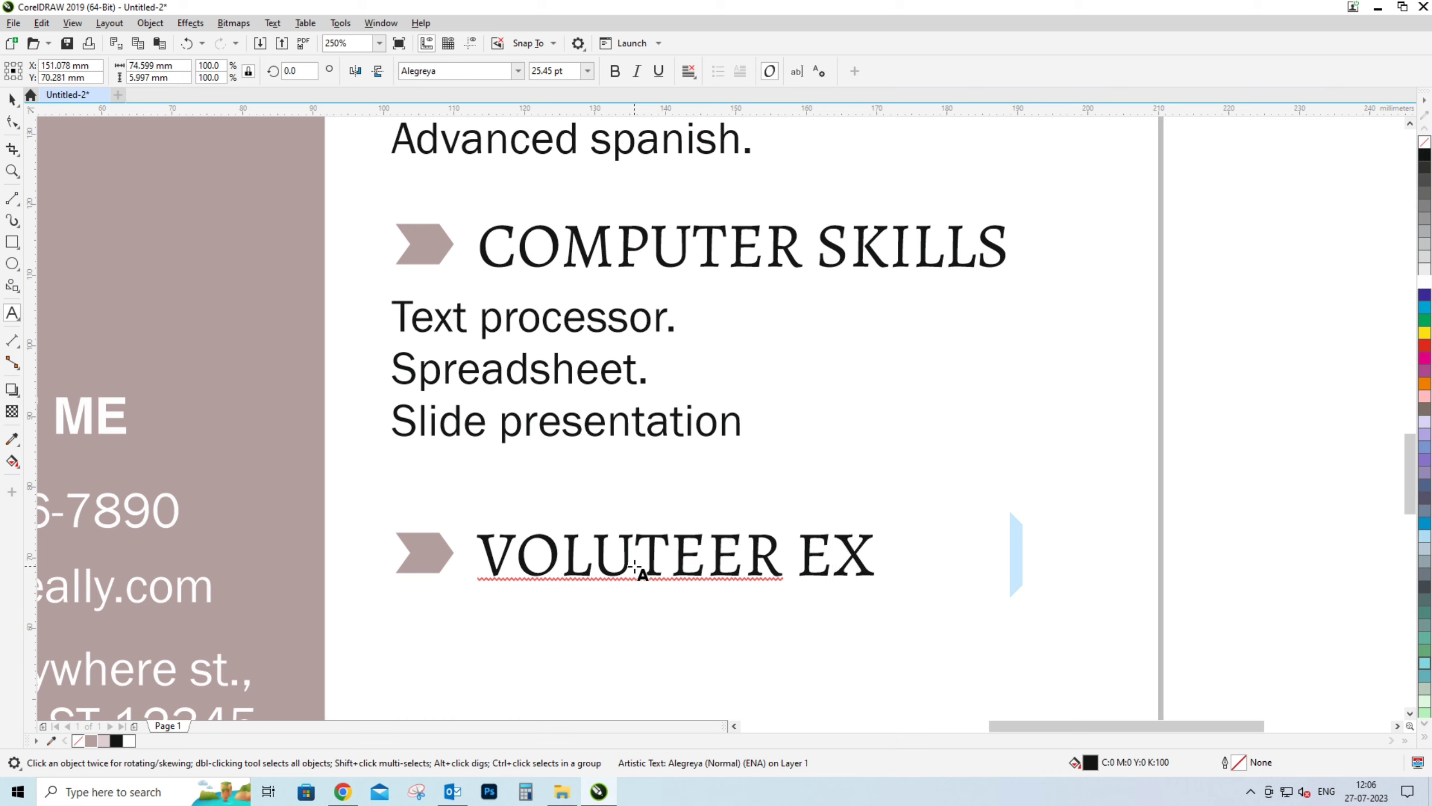
text(PERI)
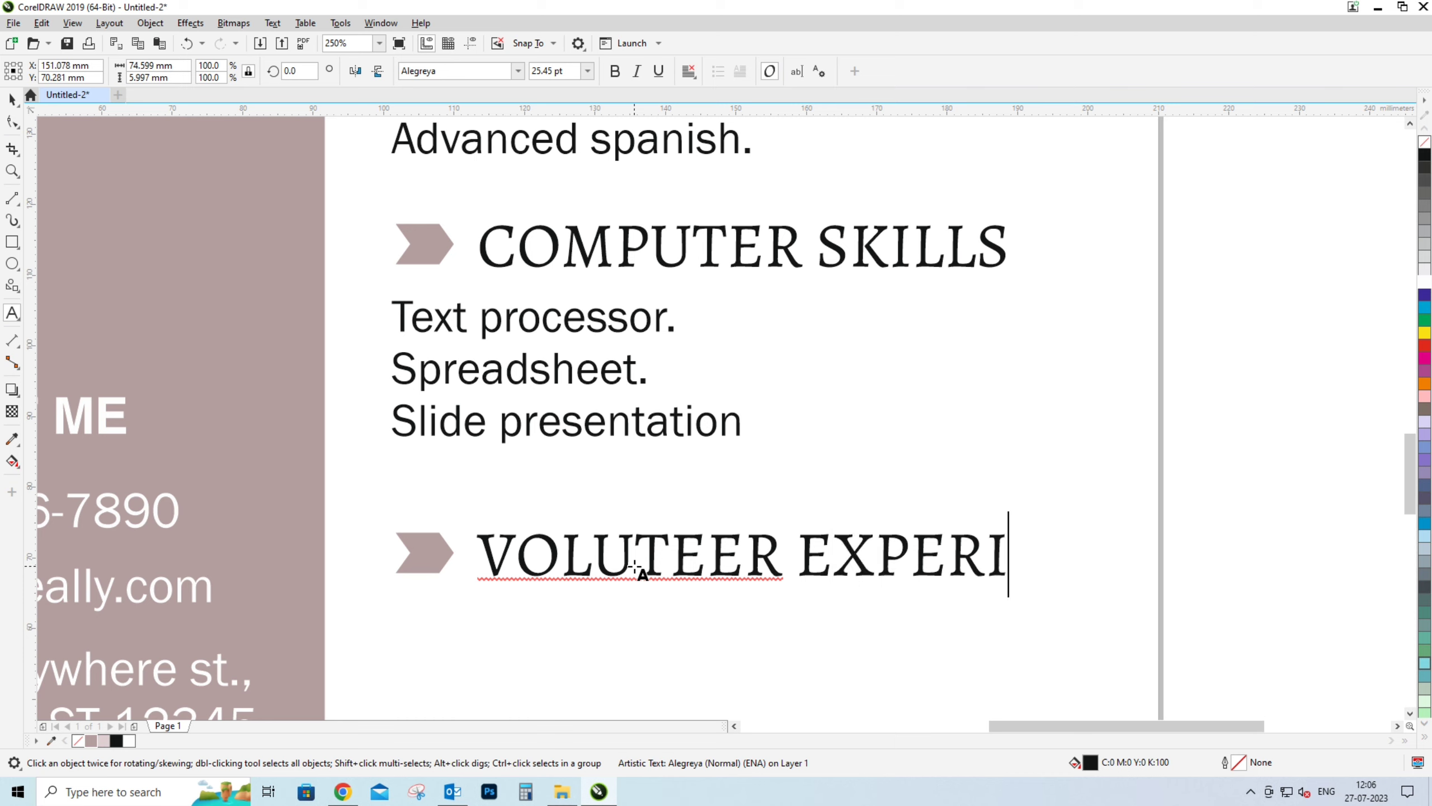
text(ENCE)
click(12, 99)
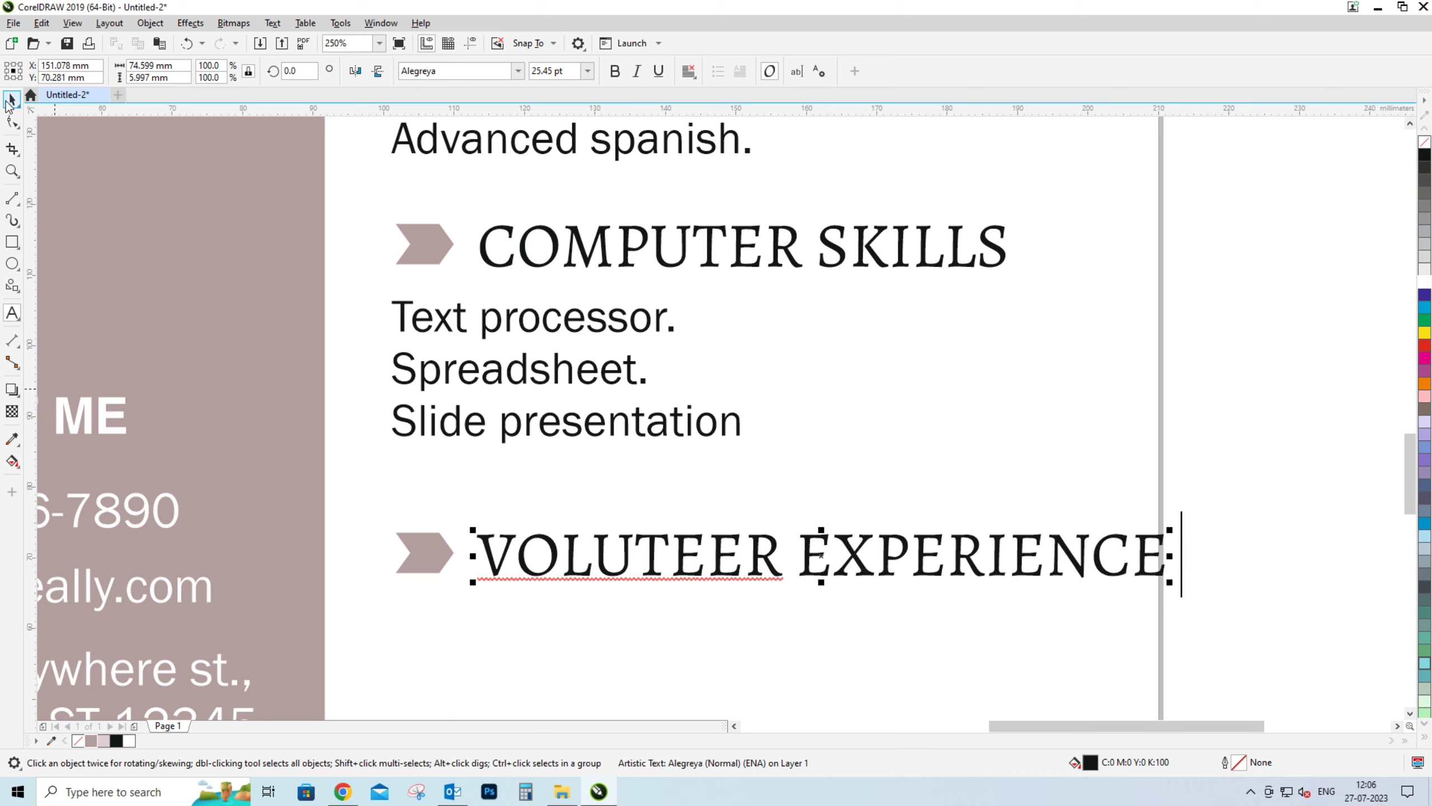
Deselect the new heading and select the computer skills list
scroll(496, 441, down, 1)
scroll(621, 498, up, 1)
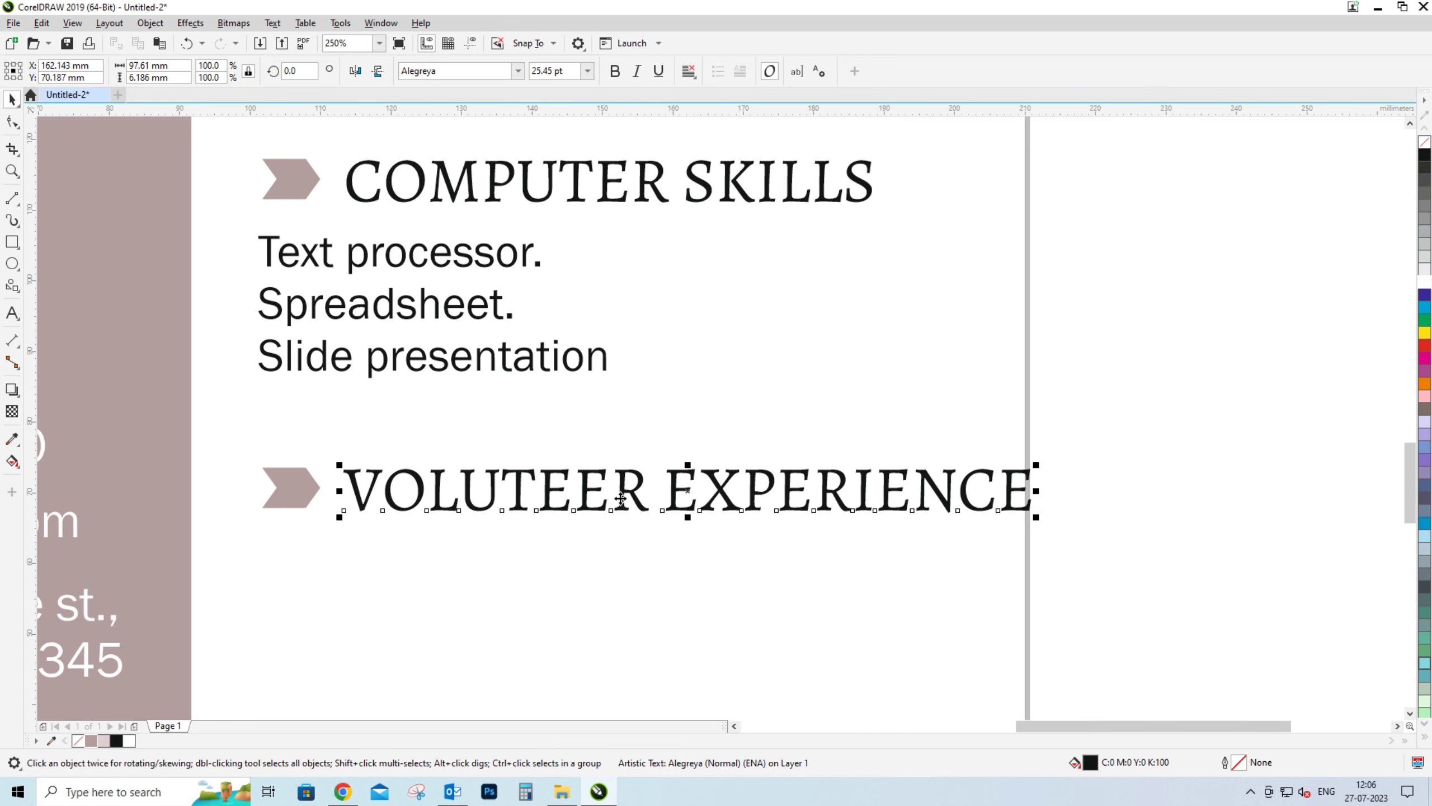
click(1037, 528)
scroll(620, 394, down, 1)
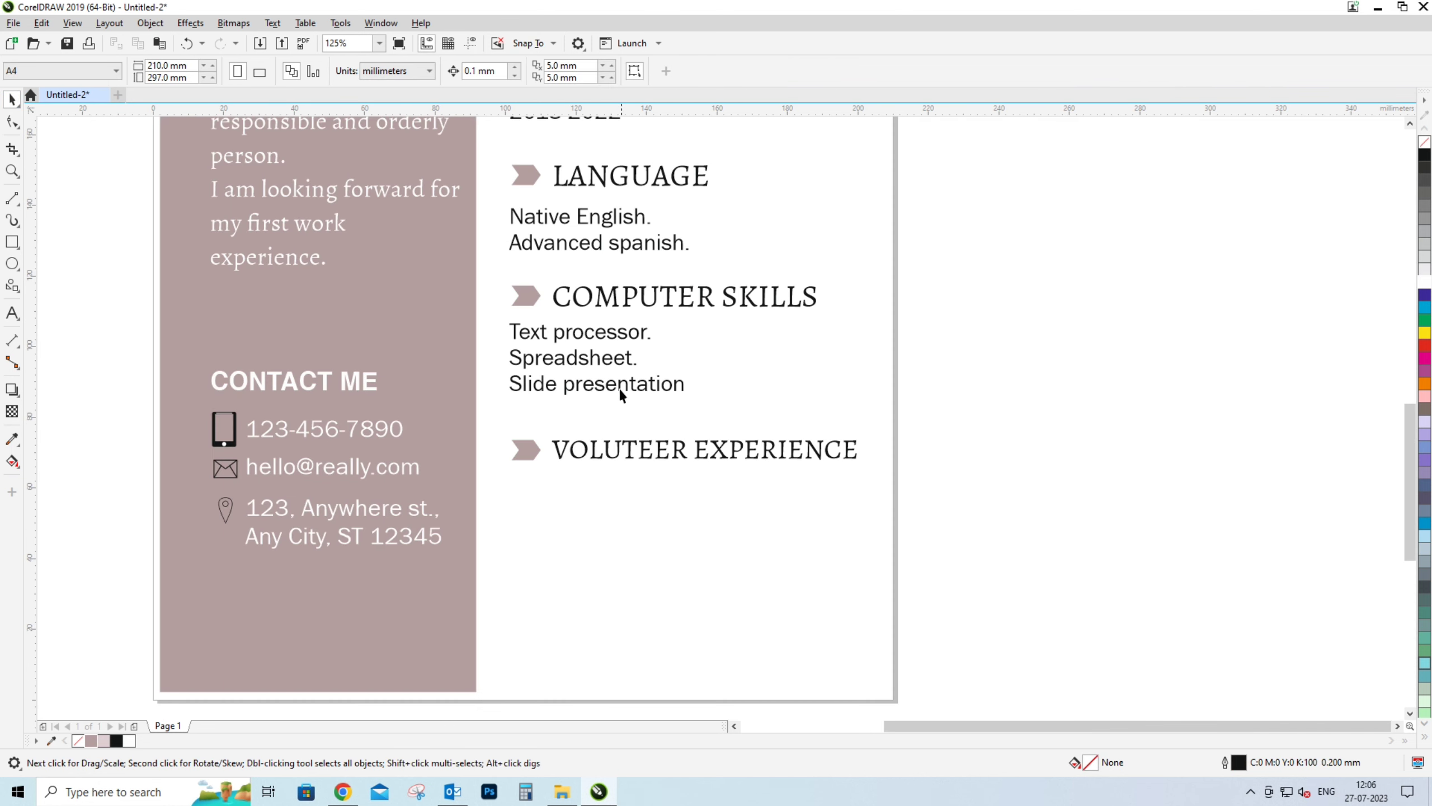
click(612, 384)
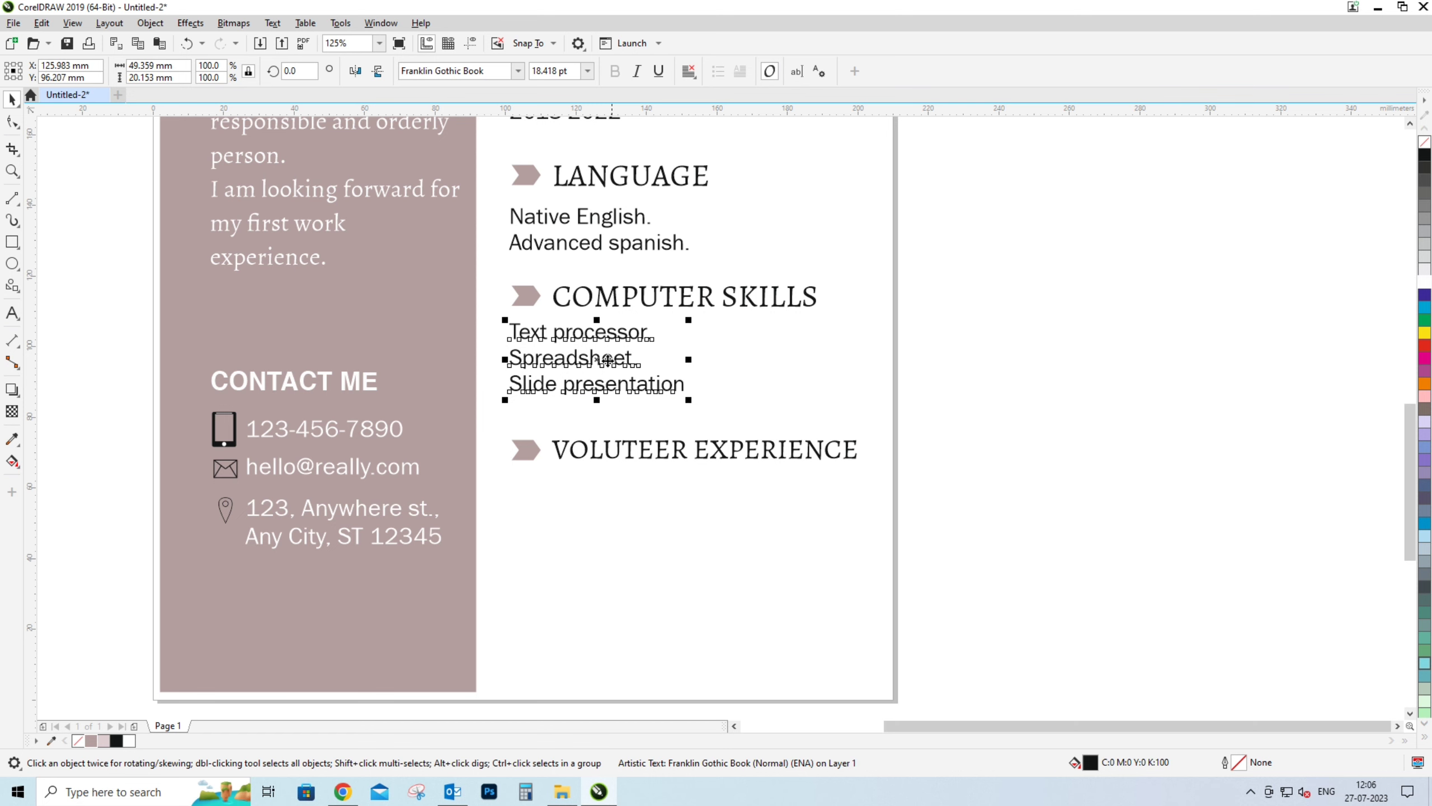
scroll(569, 240, down, 1)
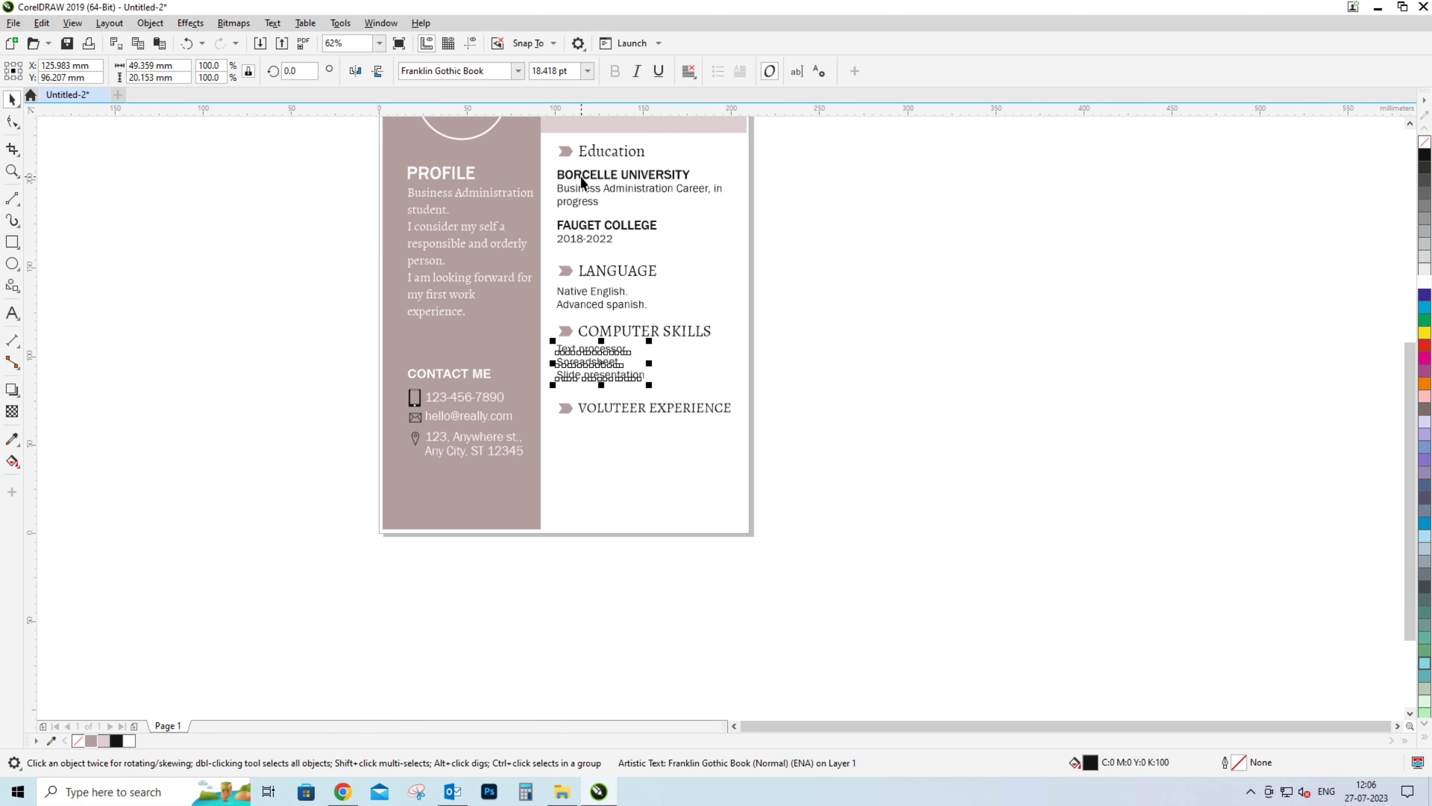
Copy the Borcelle University entry beneath the VOLUTEER EXPERIENCE heading
click(582, 176)
drag(581, 187, 582, 434)
scroll(582, 434, up, 1)
scroll(582, 434, up, 1)
scroll(582, 434, down, 1)
key(Escape)
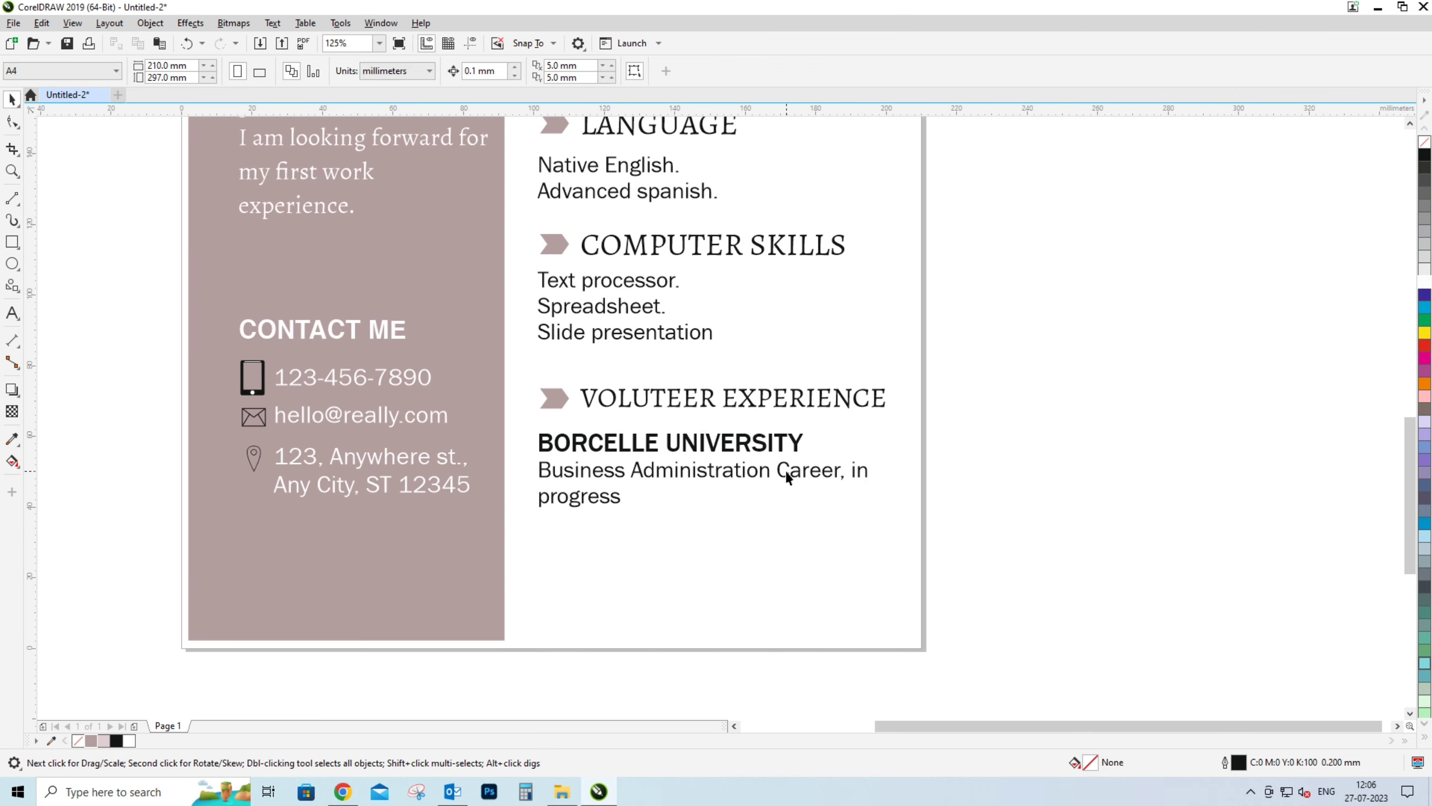
Retitle the copied entry INGOUDE COMPANY and start editing its description line
double_click(771, 450)
scroll(771, 450, up, 1)
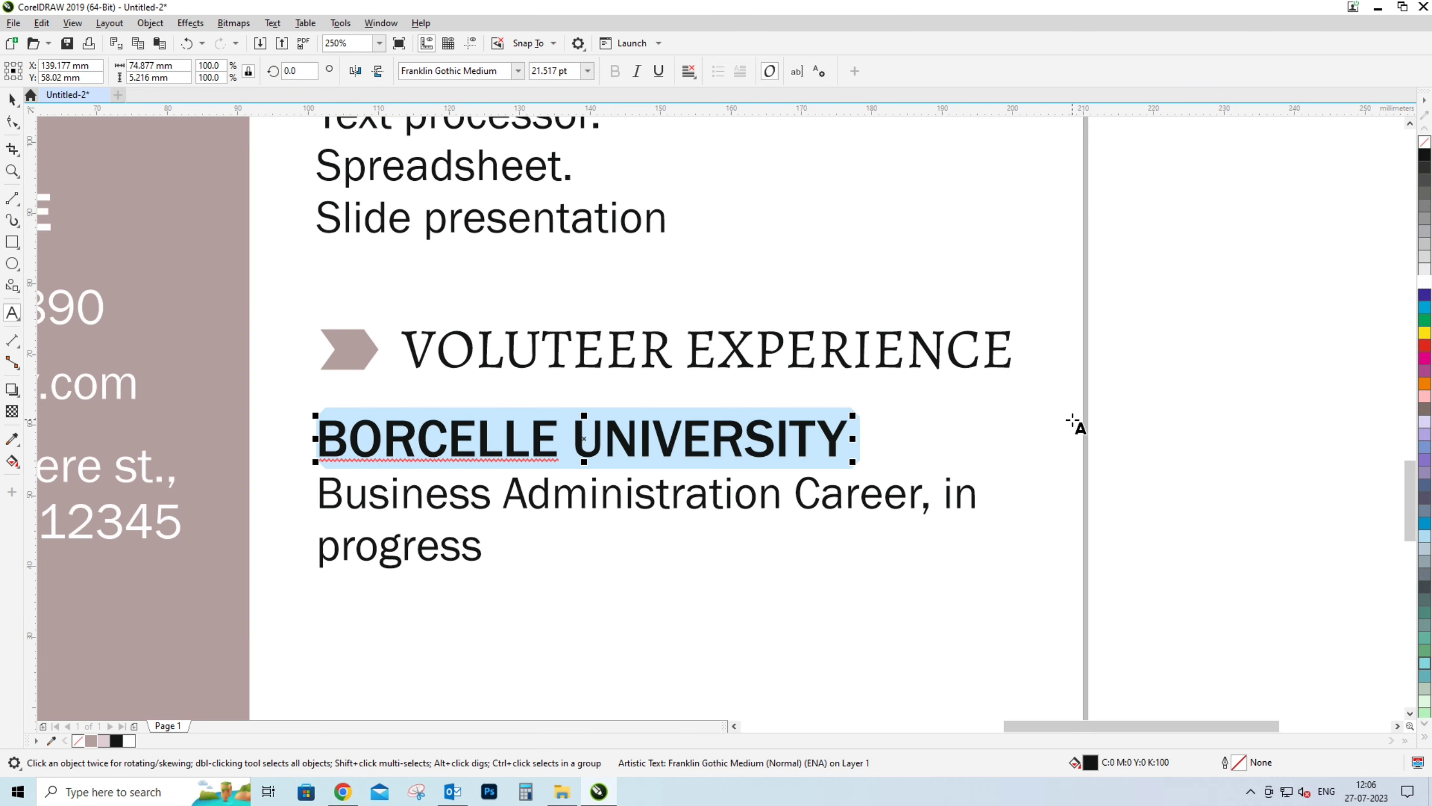
text(IN)
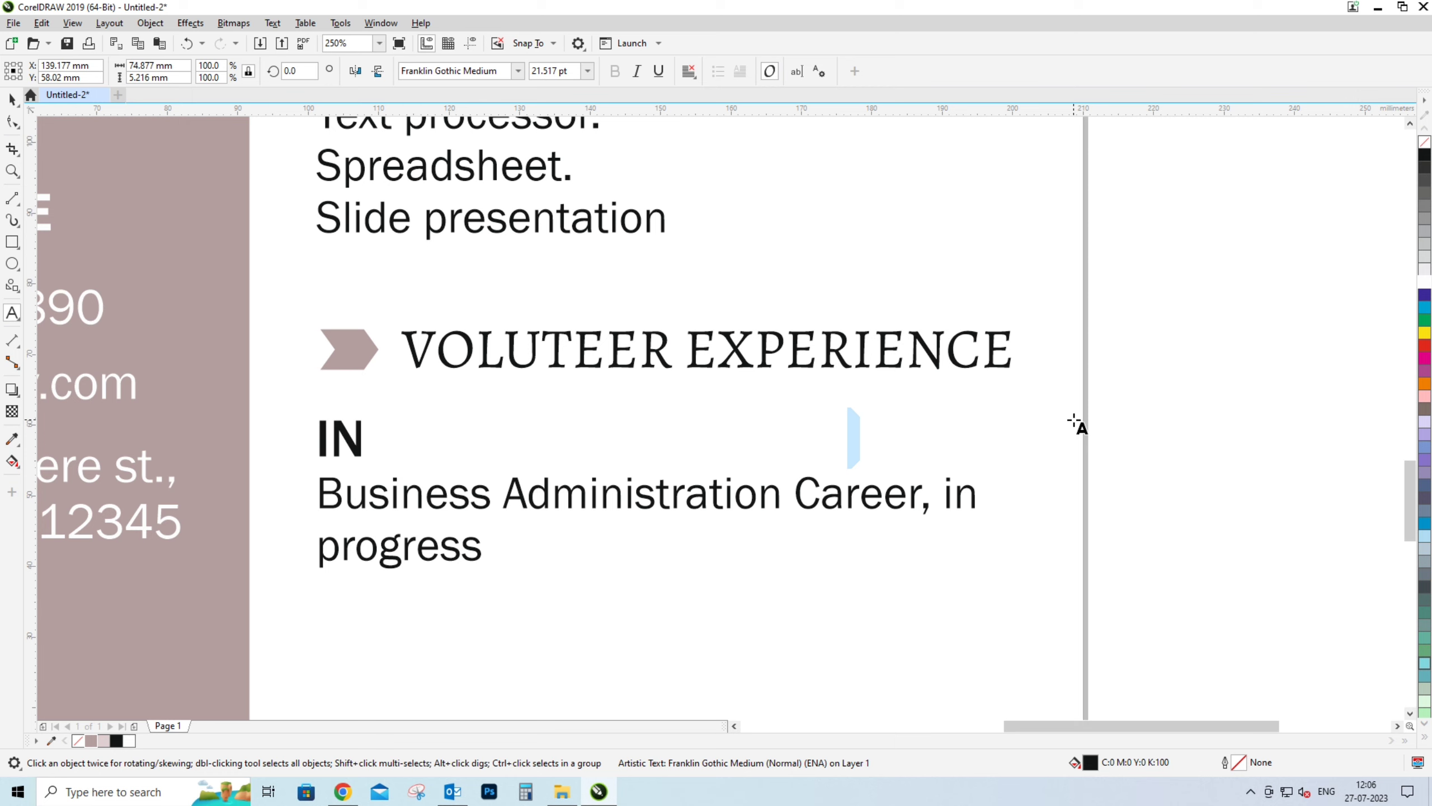
text(GOUDE )
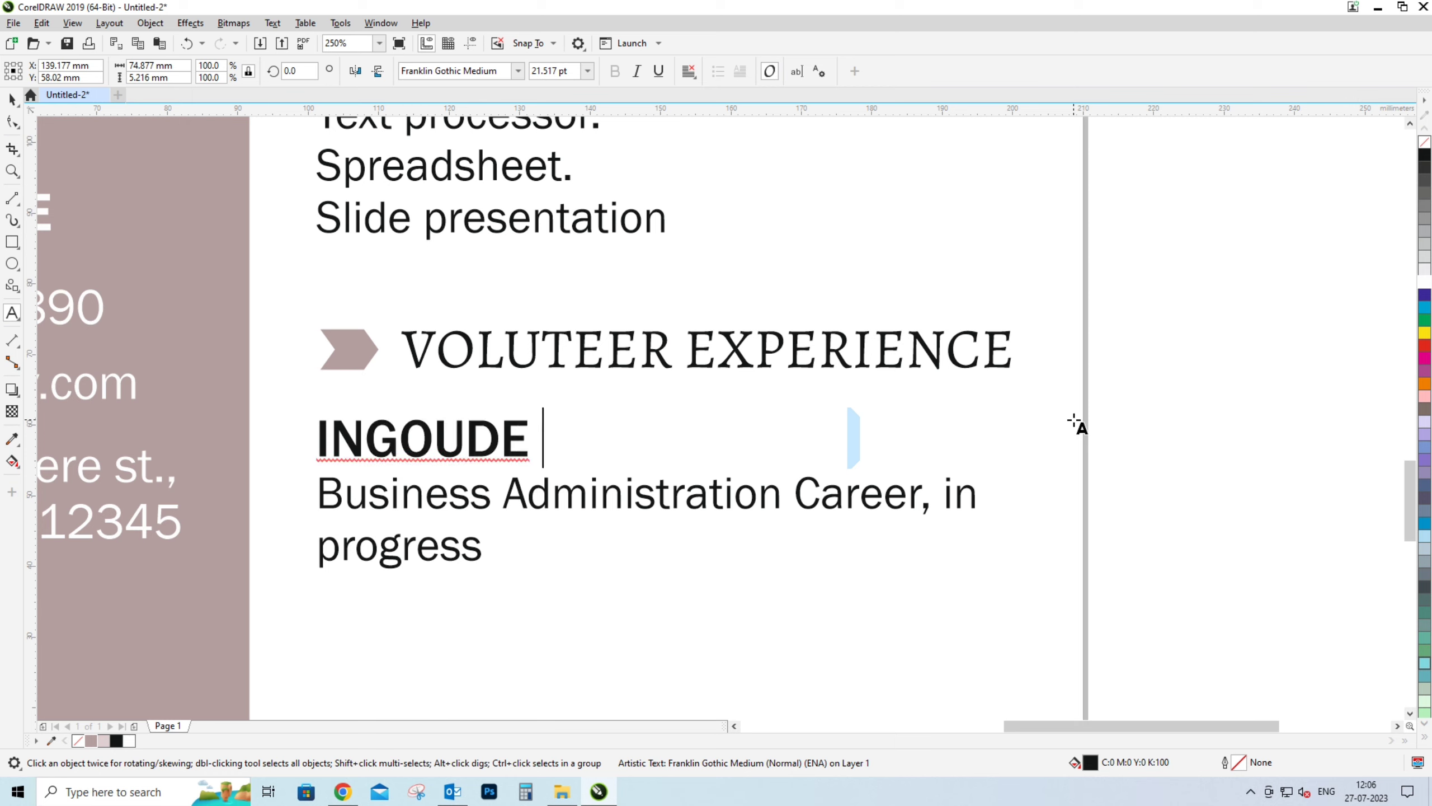
text(COMPANY)
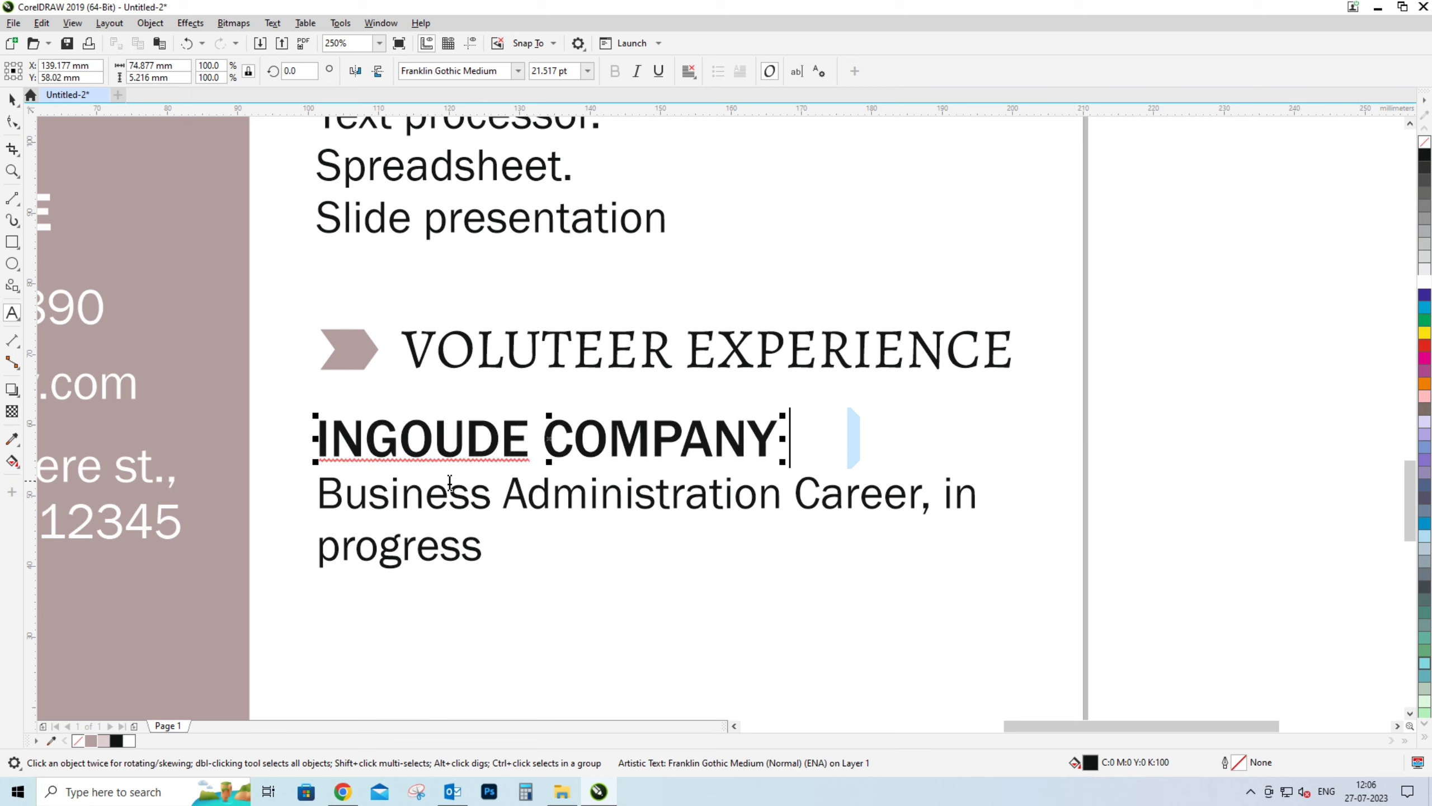
double_click(454, 499)
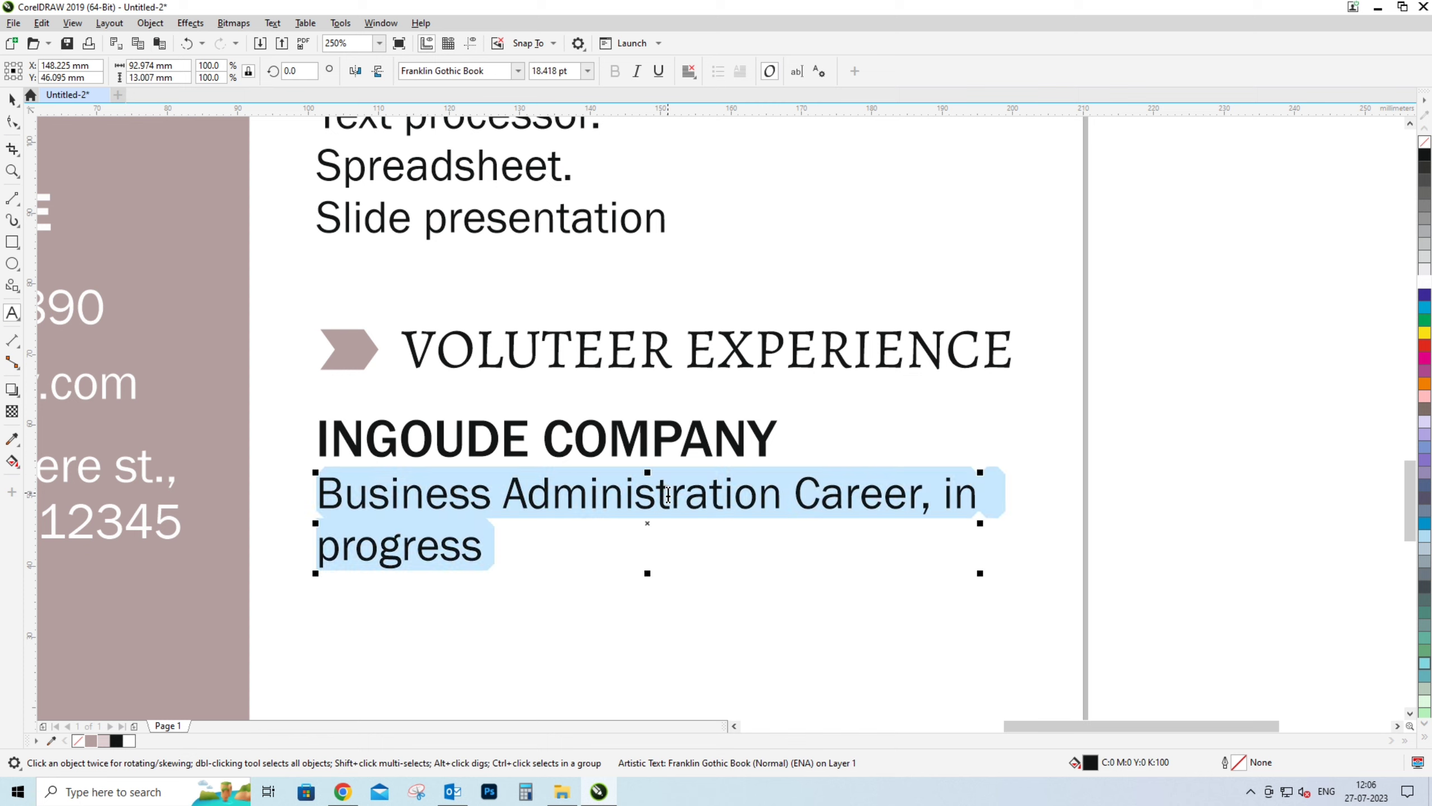
Replace the description with 'Participation in collections to distribute in low-income schools.' over two lines
text(Parti)
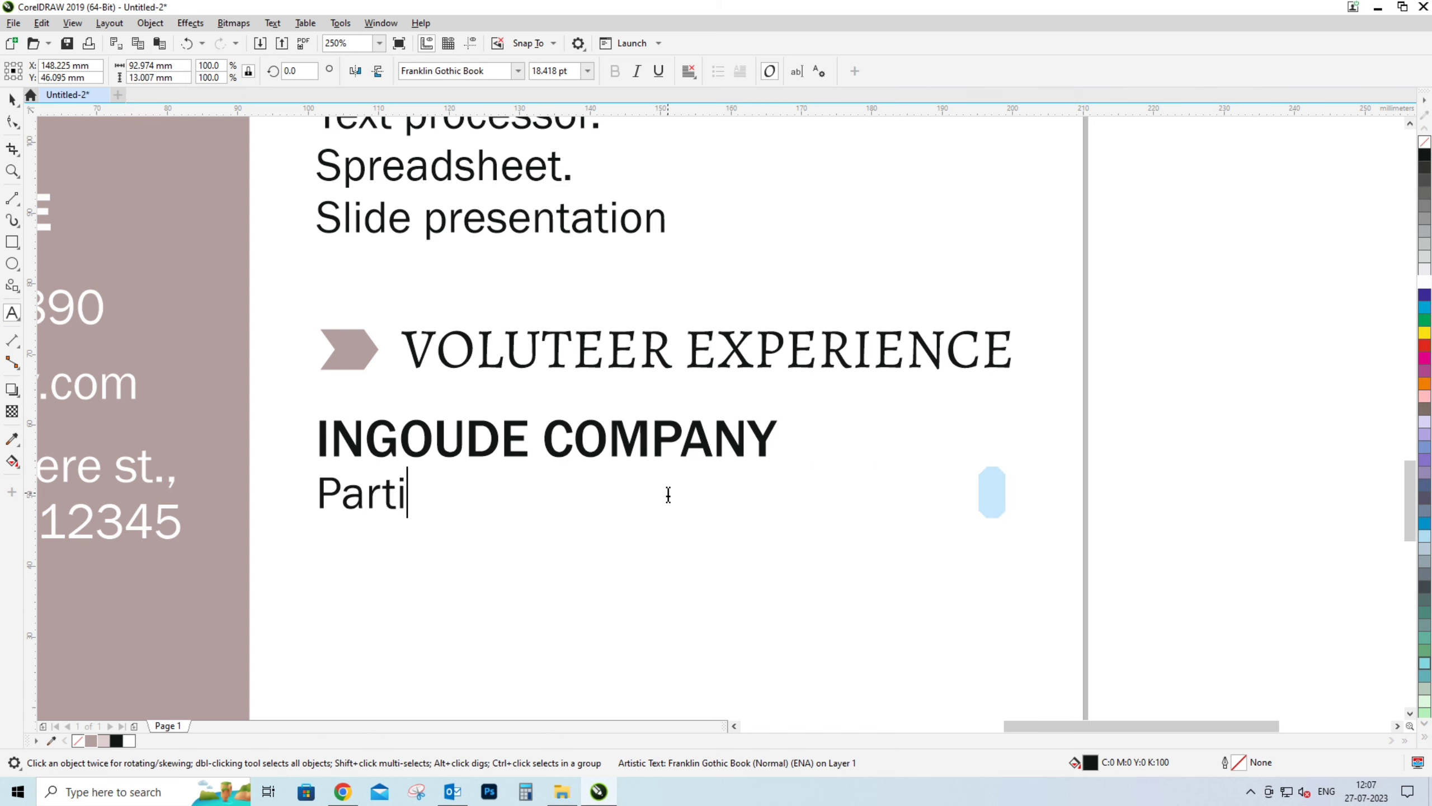
text(cipation )
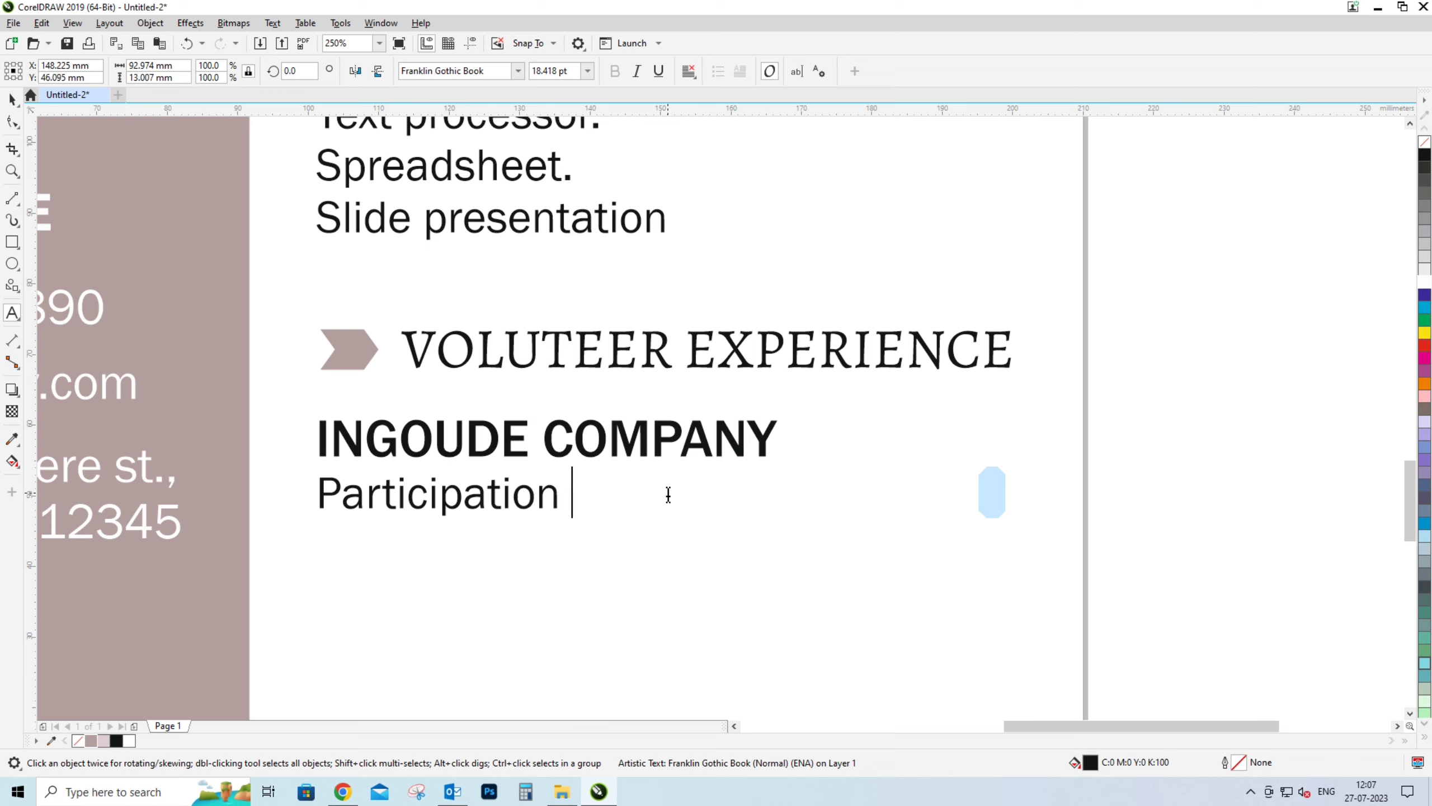
text(in c)
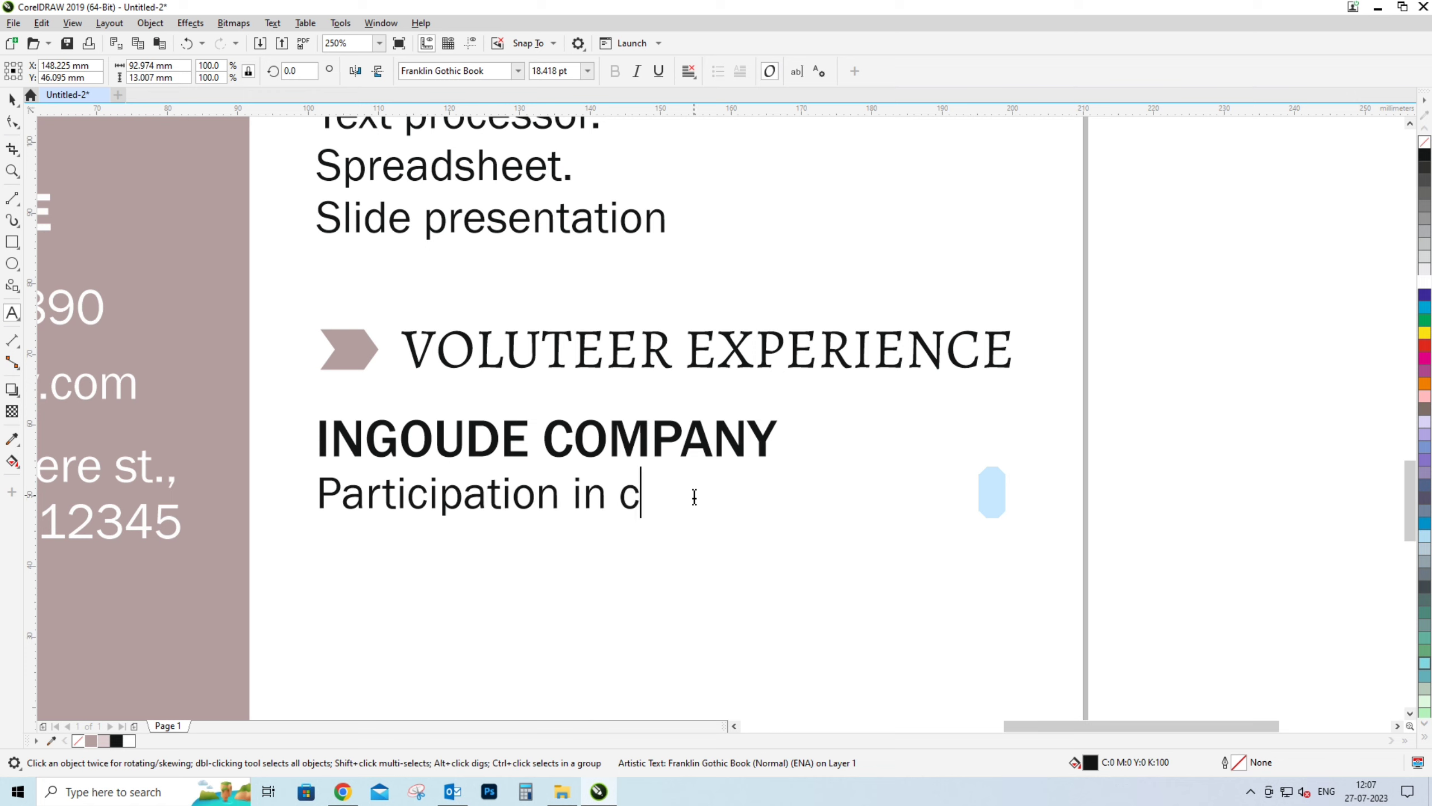
text(ollectio)
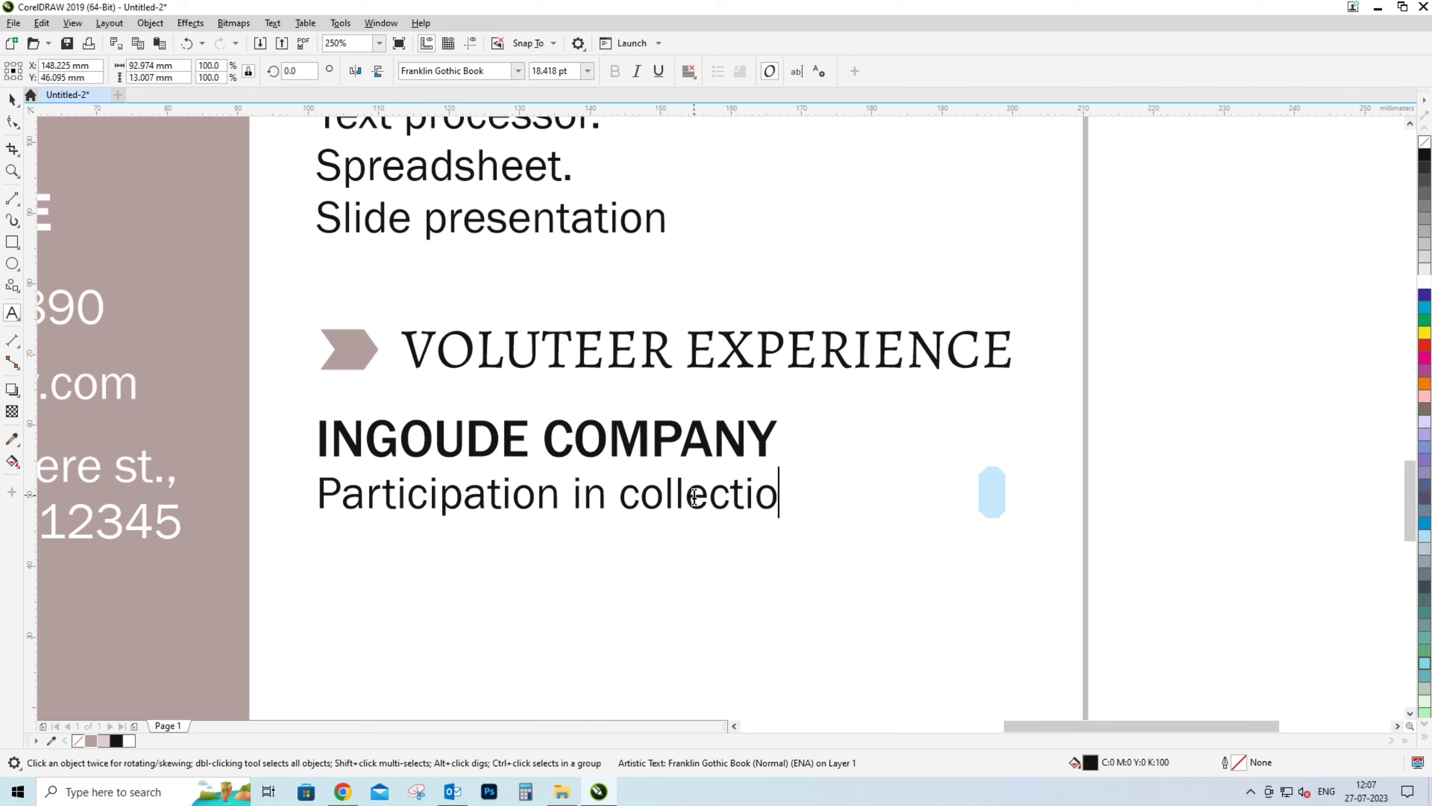
text(nsto)
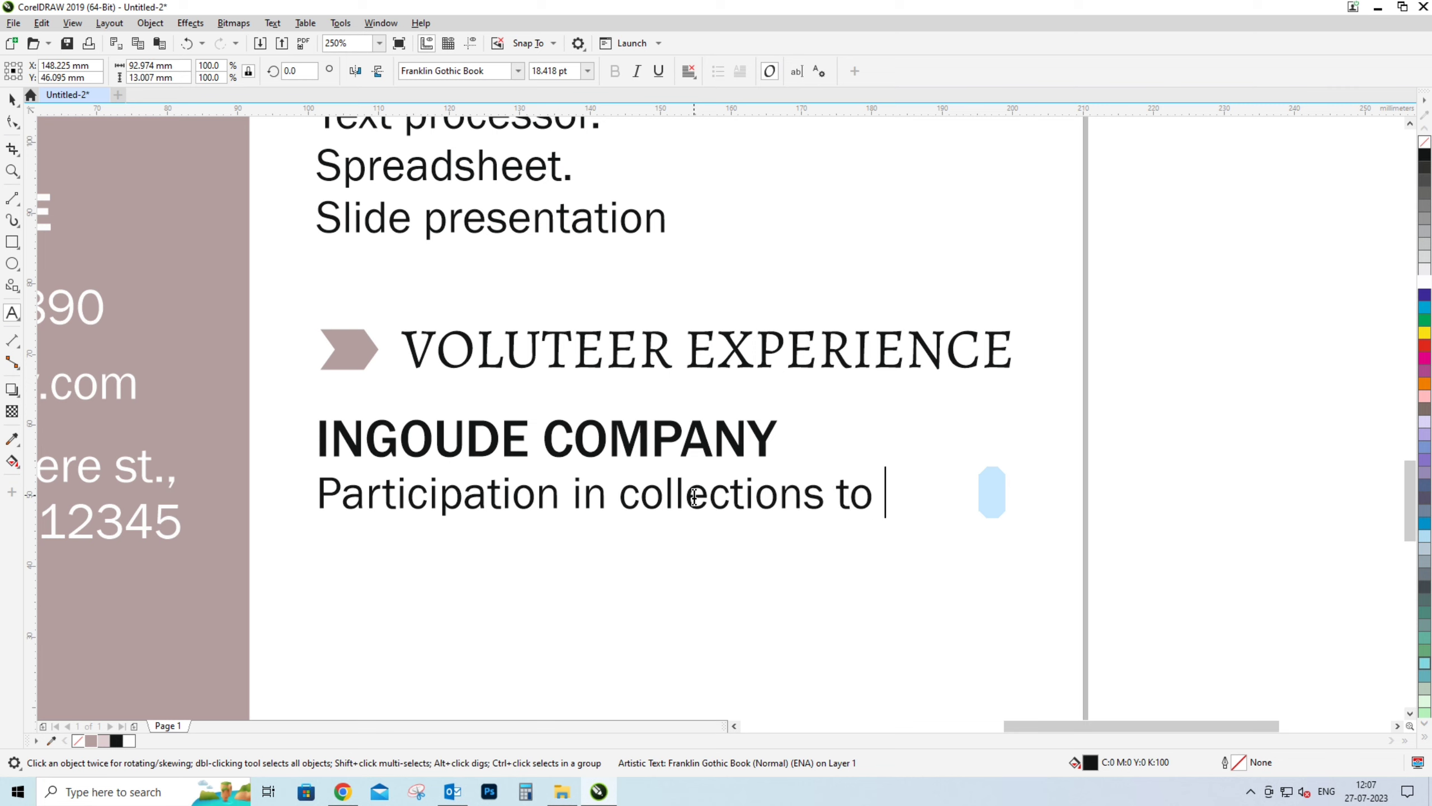
text( distri)
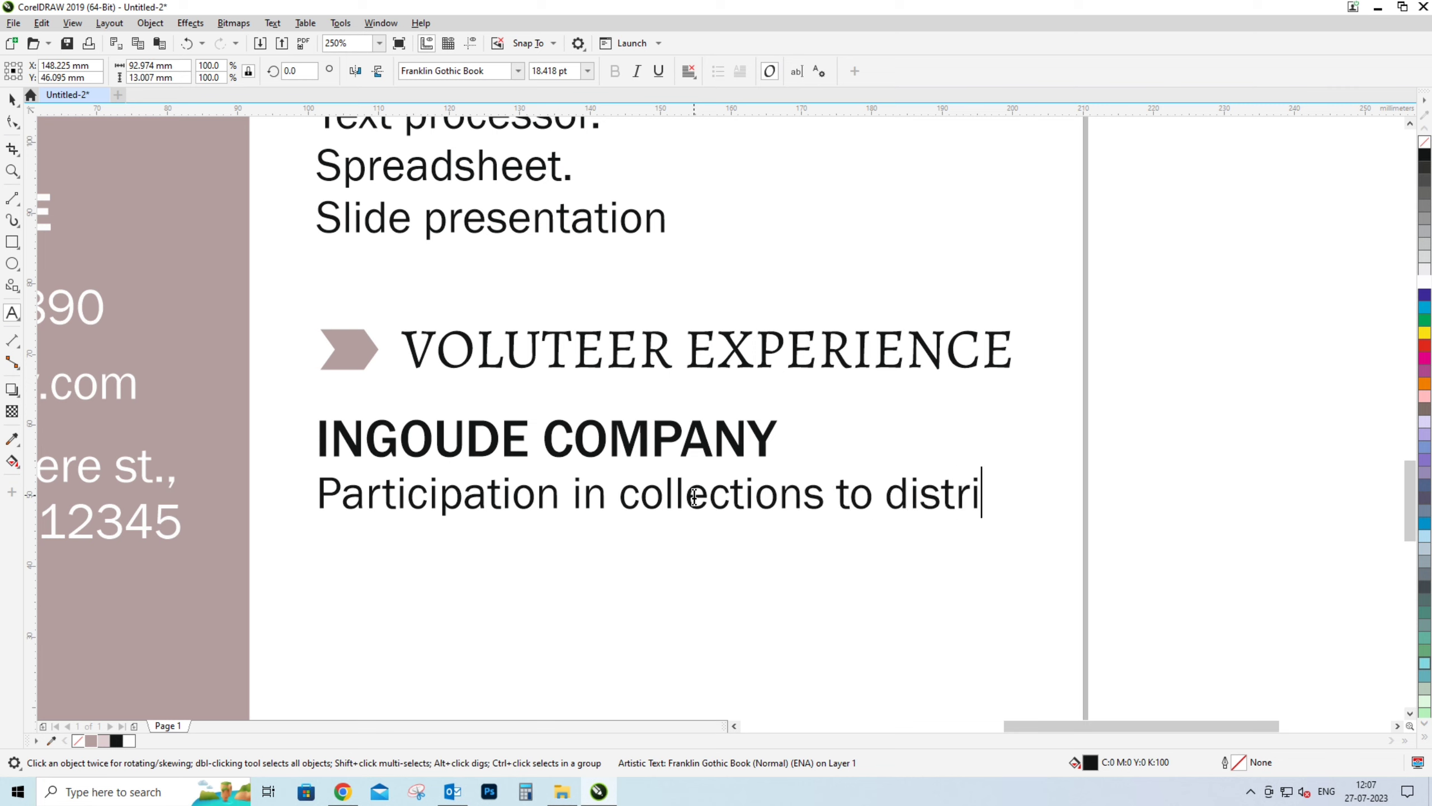
text(bute )
text(')
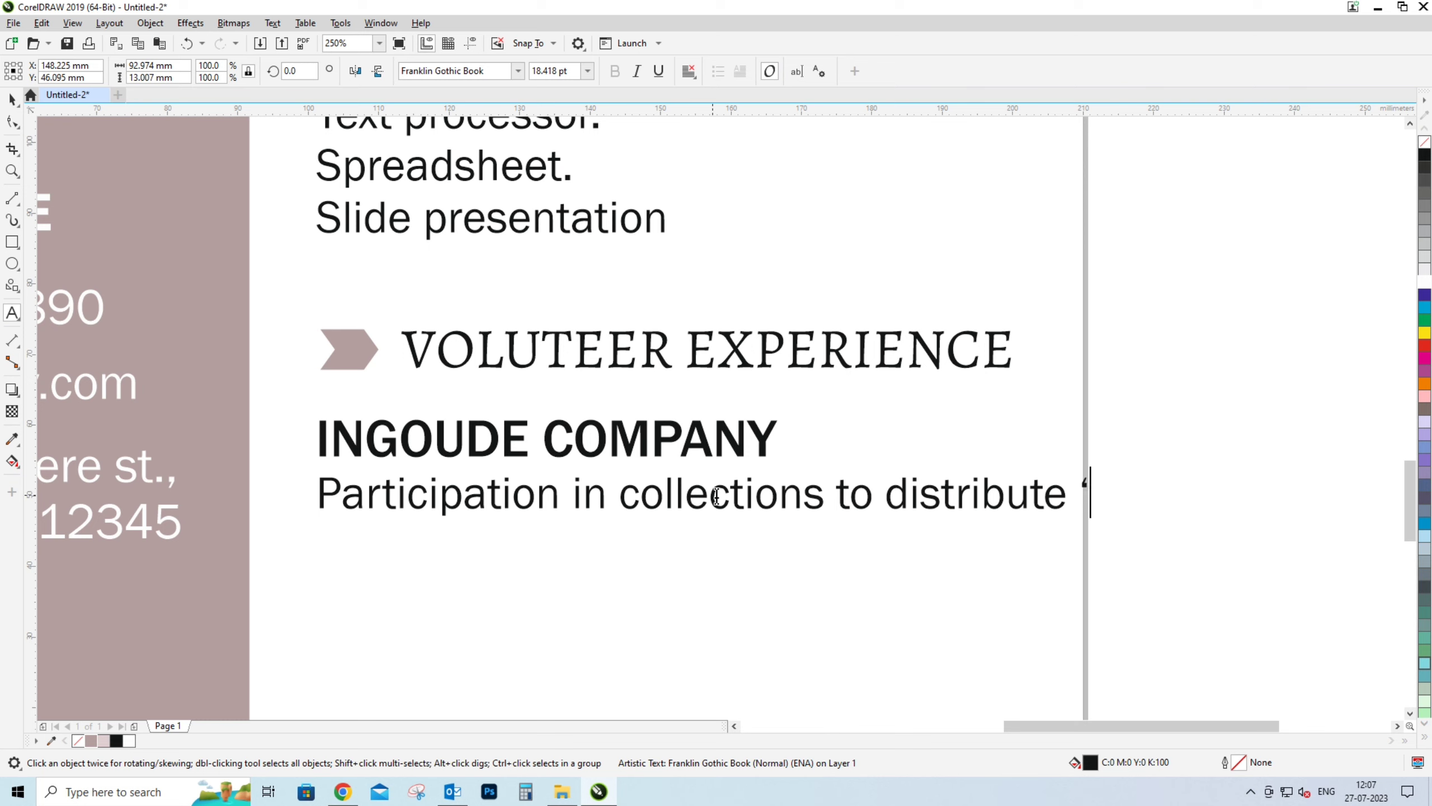
text(in ====)
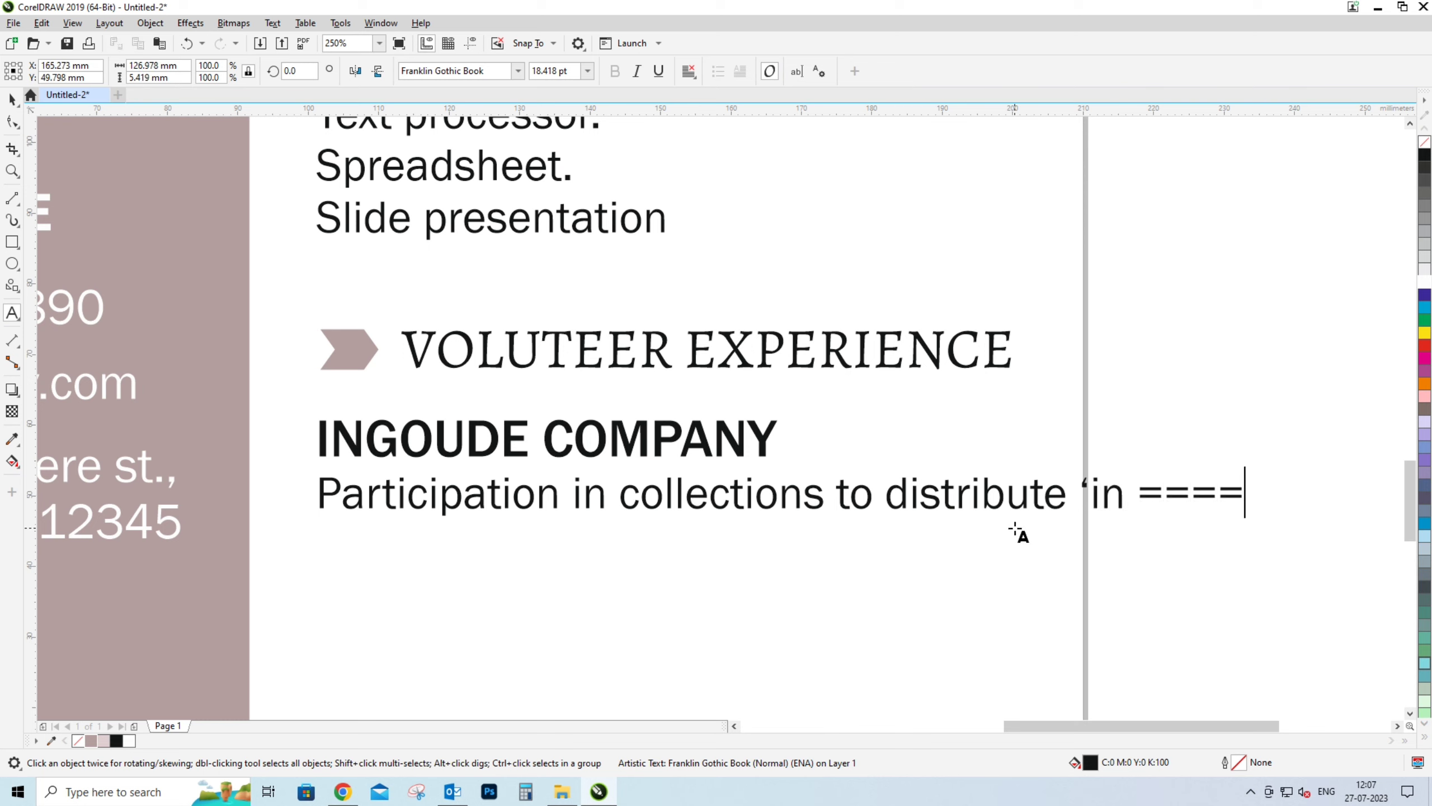
key(BackSpace)
key(BackSpace)
key(BackSpace)
key(BackSpace)
key(BackSpace)
key(BackSpace)
key(BackSpace)
key(BackSpace)
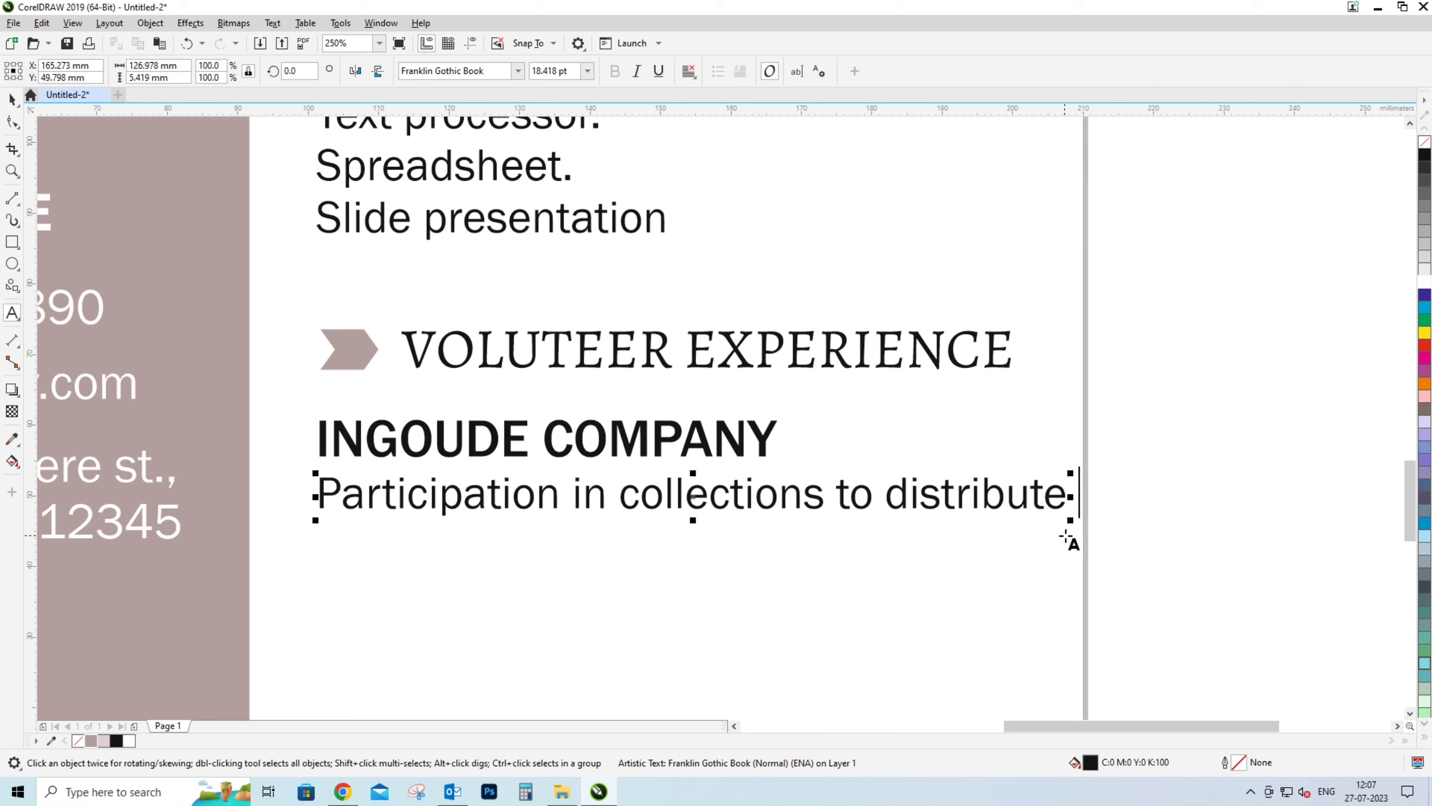
key(Return)
text(in)
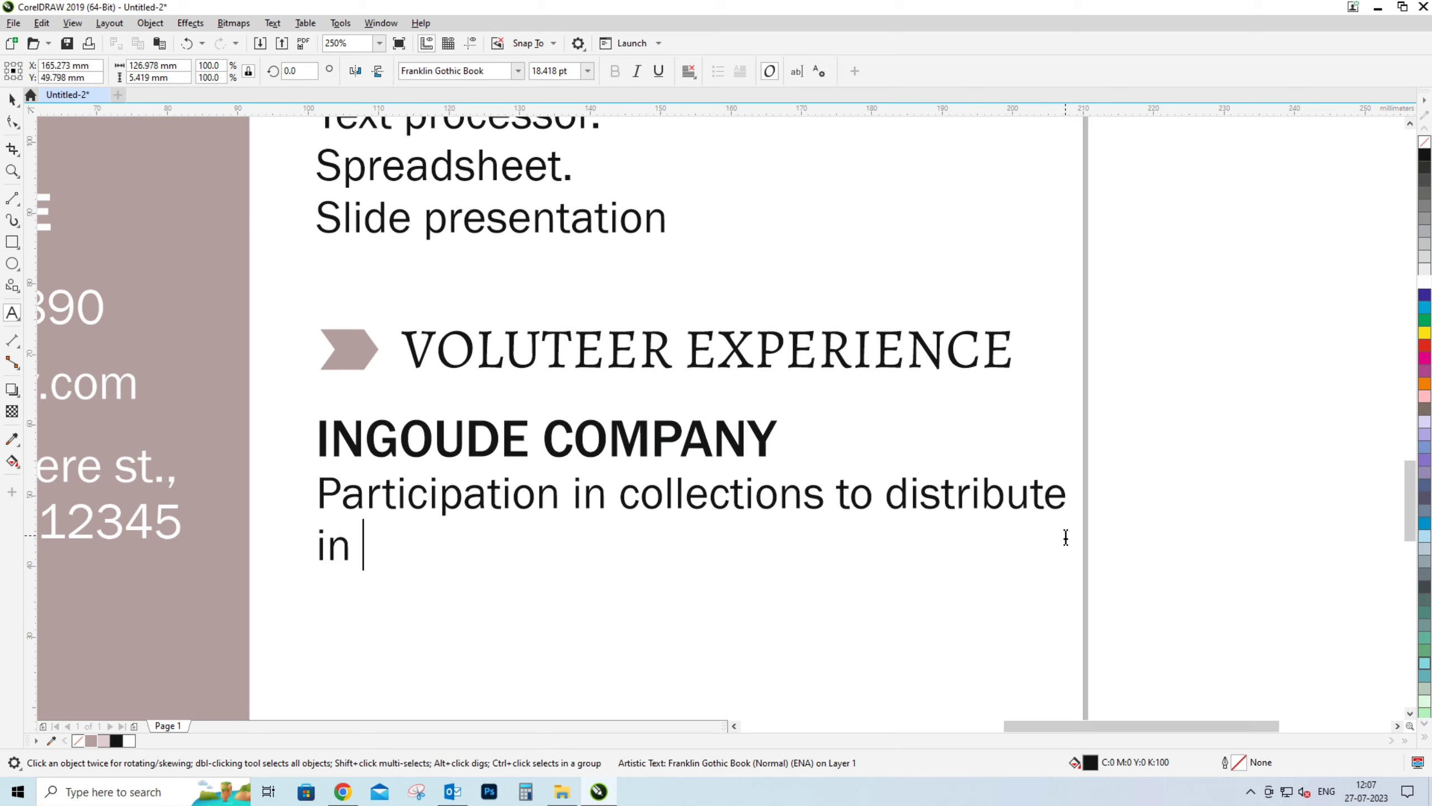
text(low-)
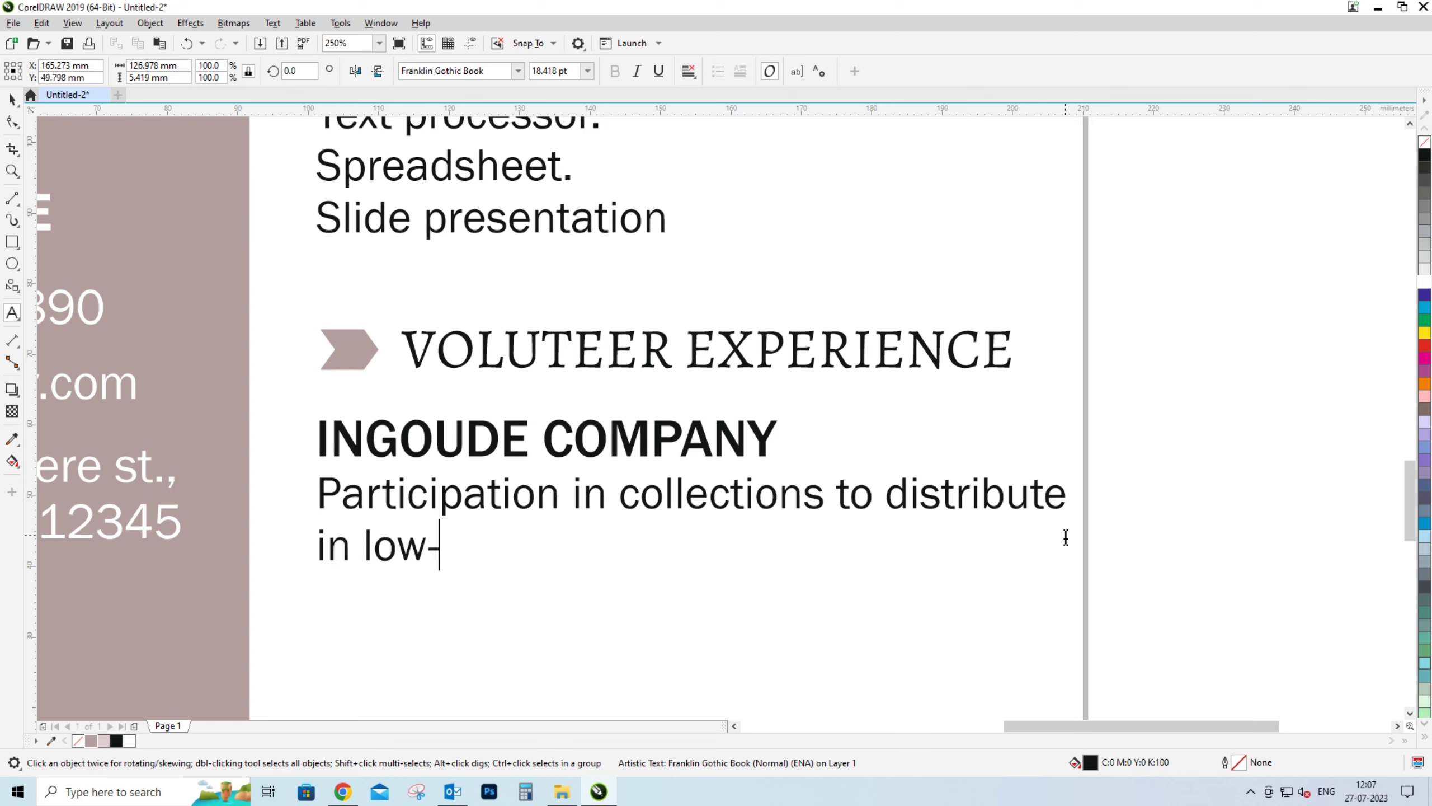
text(income sc)
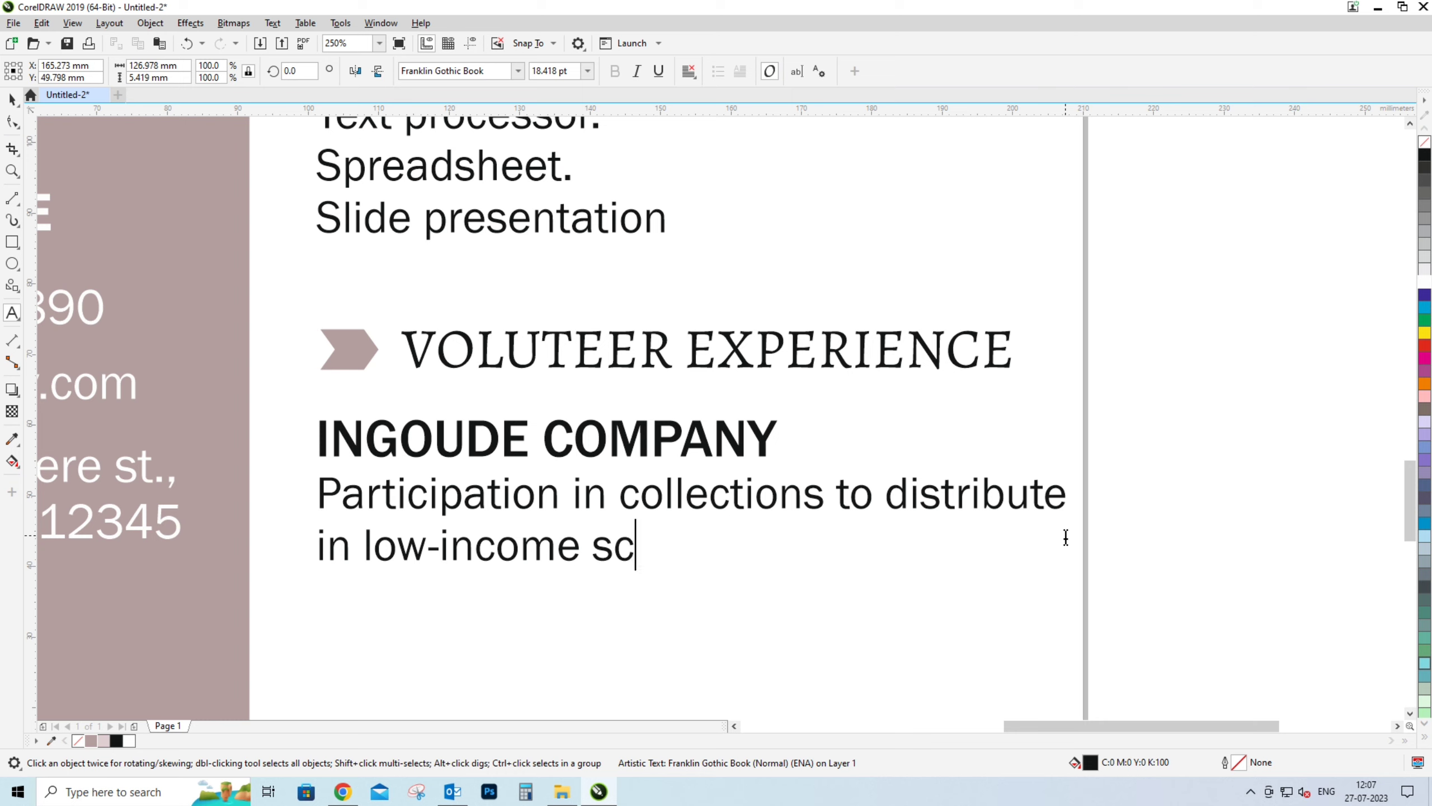
text(holls)
key(BackSpace)
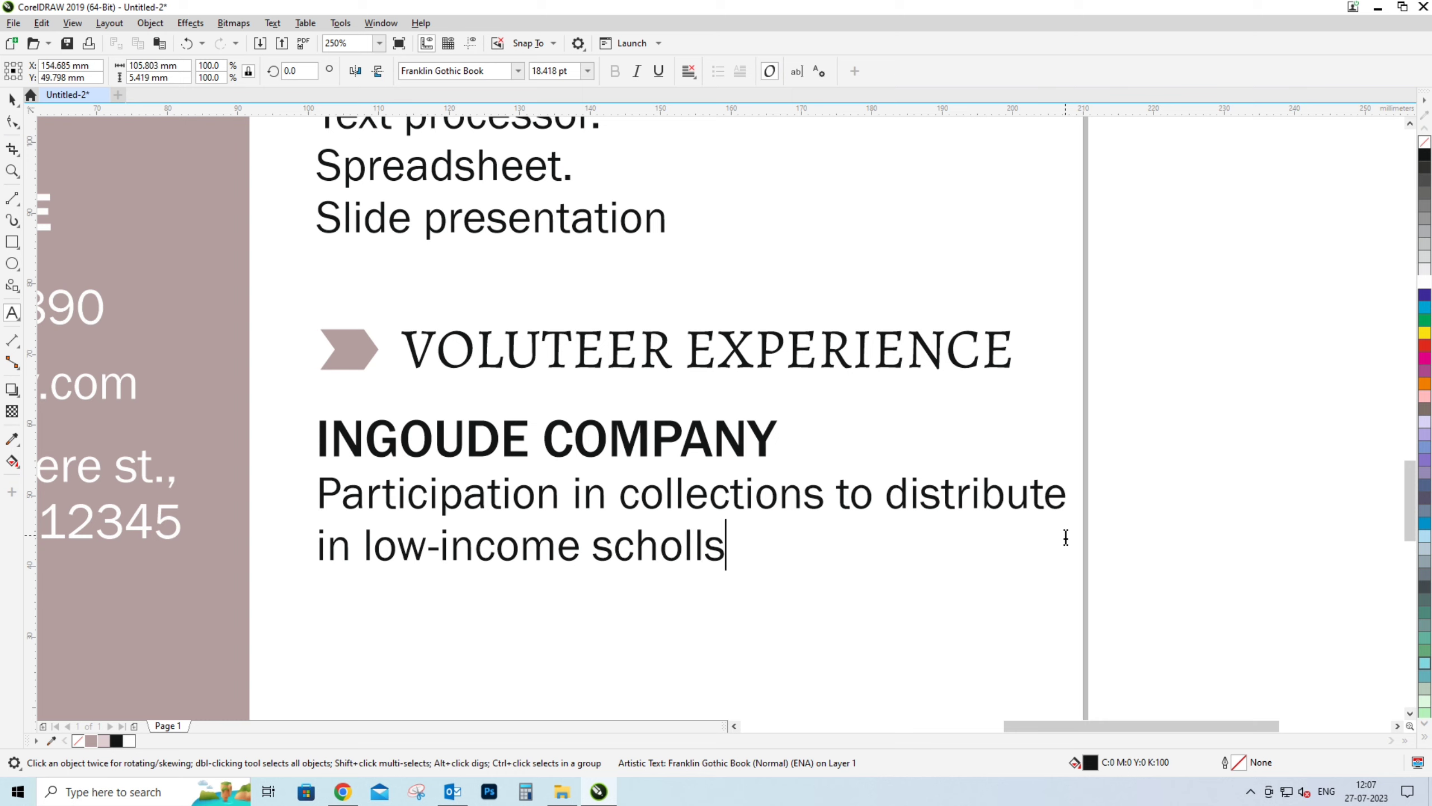
key(BackSpace)
key(BackSpace)
key(BackSpace)
key(BackSpace)
key(BackSpace)
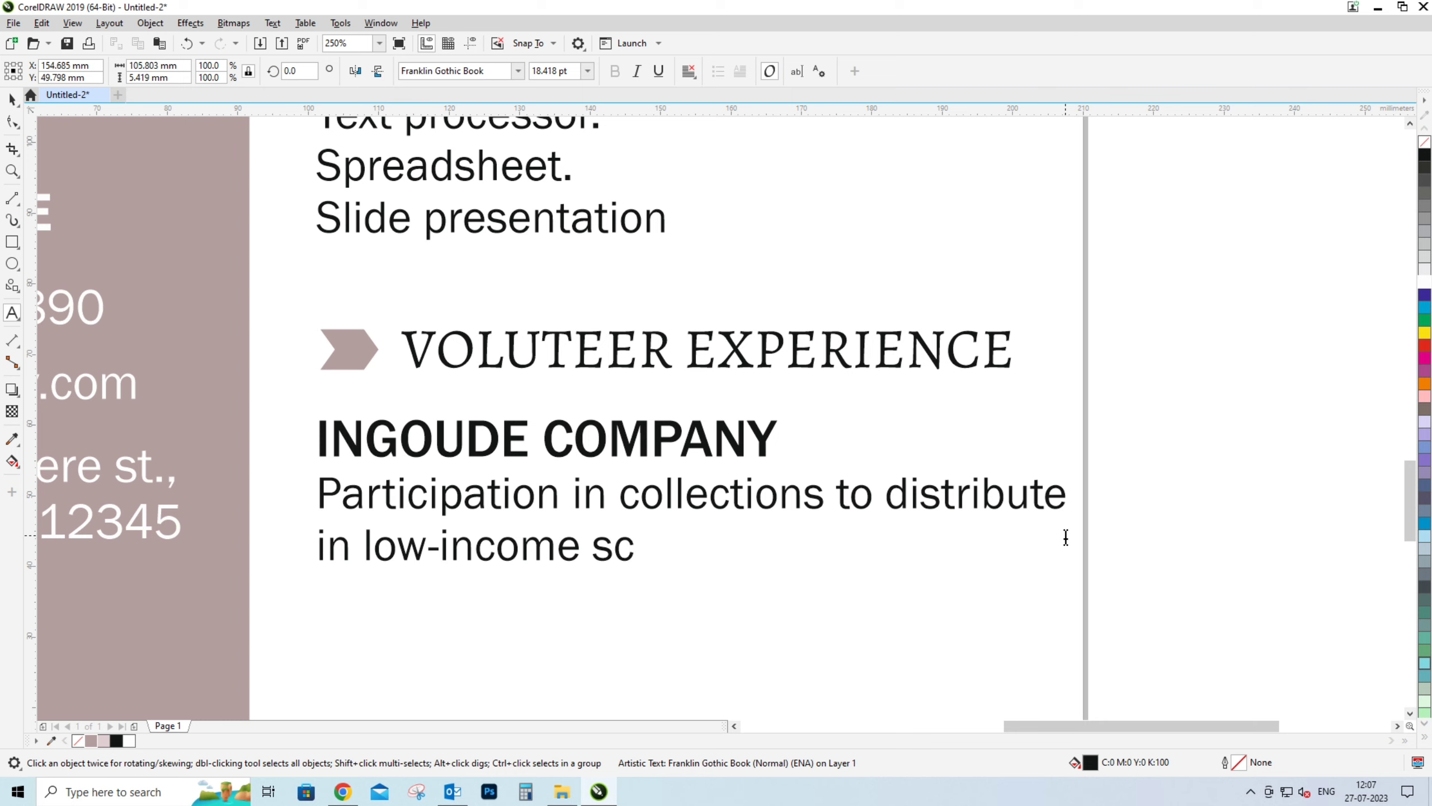
text(h)
text(ools.)
key(Escape)
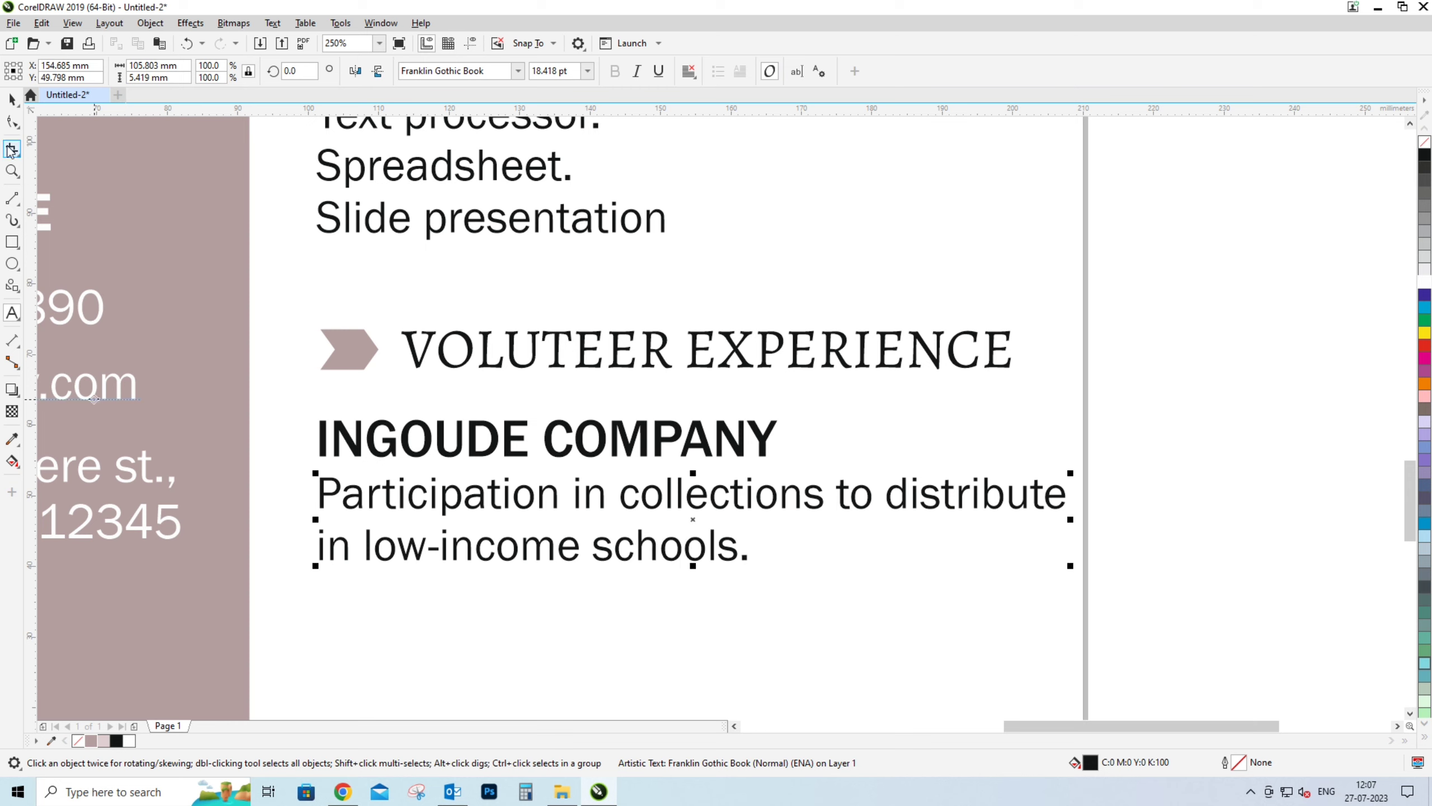
Marquee-select the four Volunteer Experience objects and group them
scroll(424, 459, down, 3)
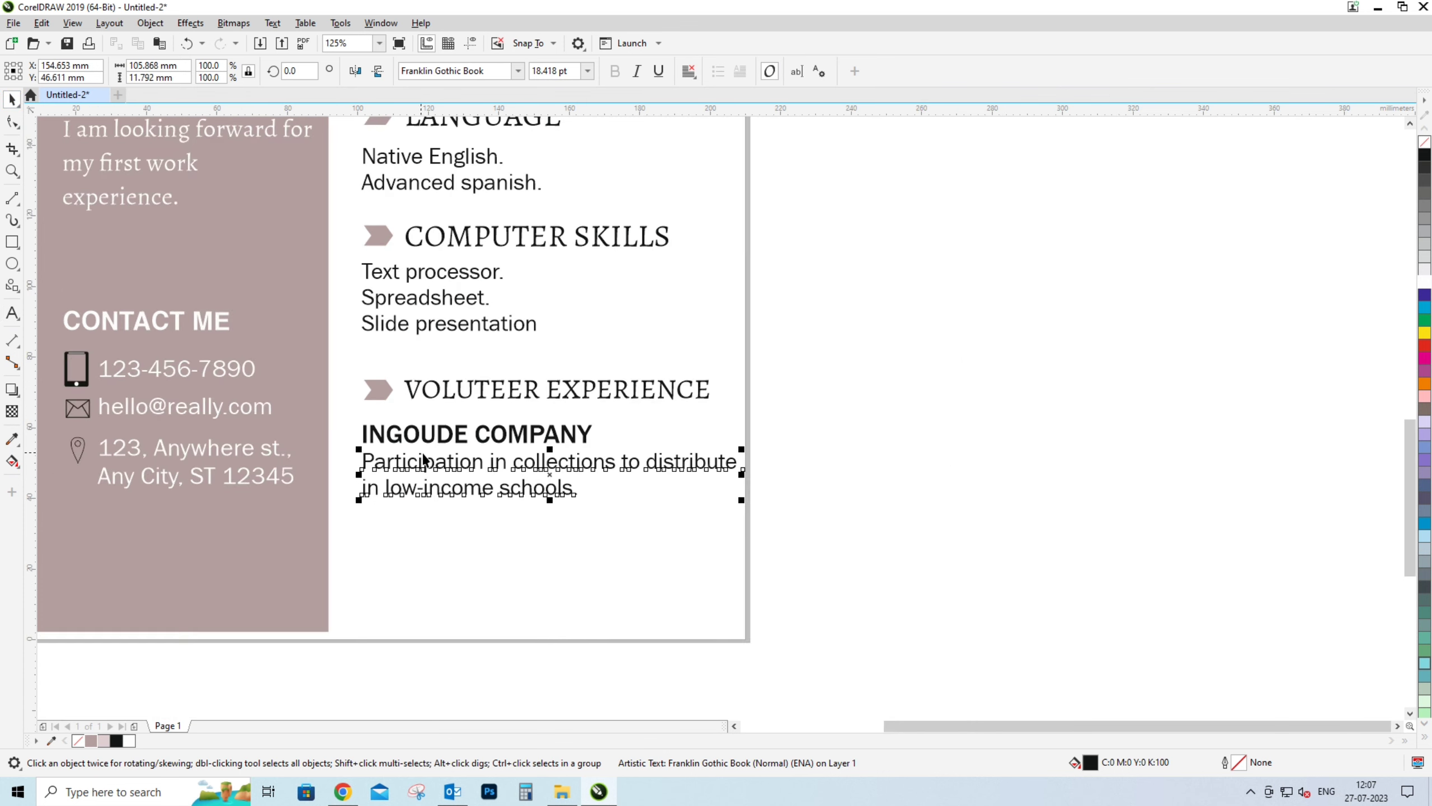
scroll(424, 460, down, 2)
drag(606, 409, 382, 484)
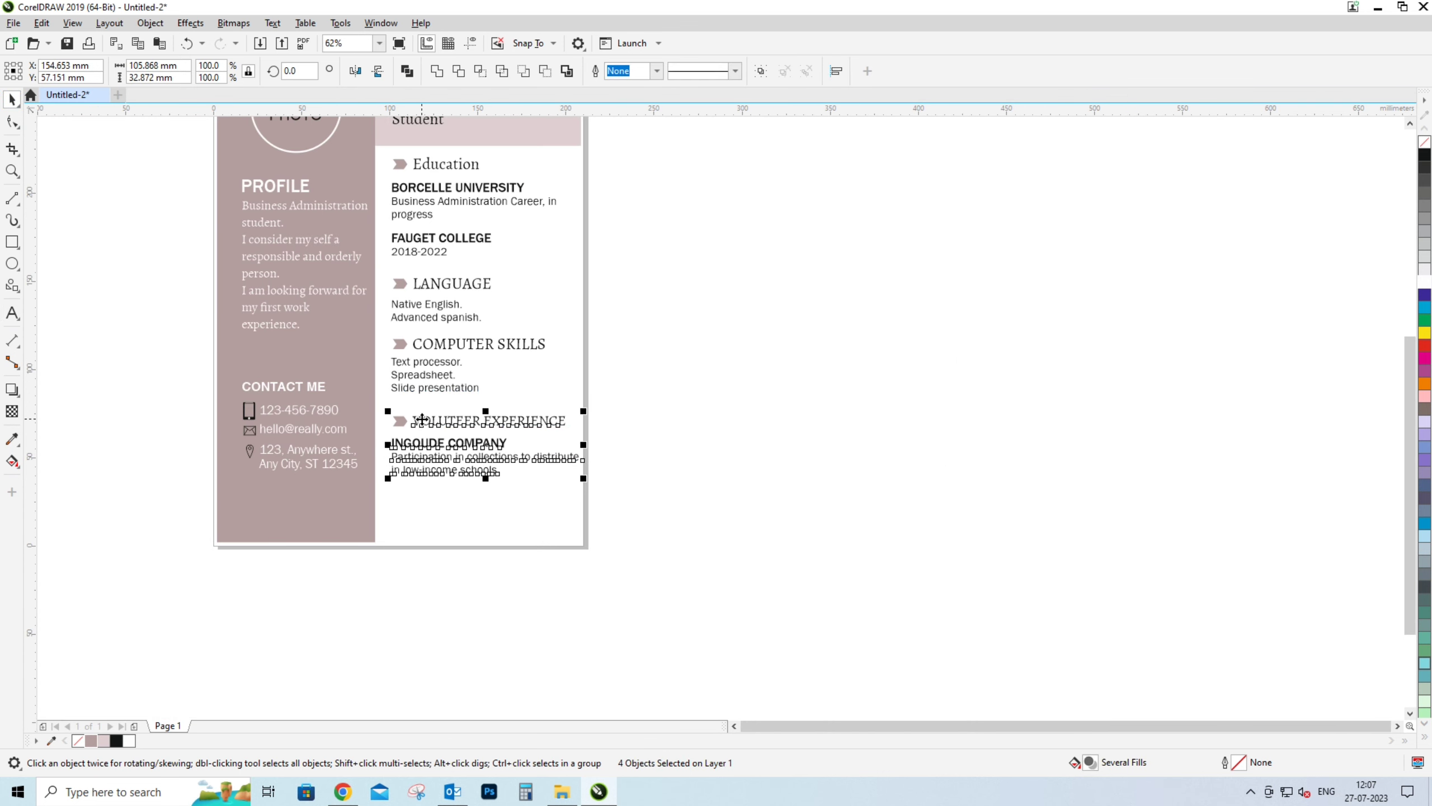
key(ctrl+g)
Check the Computer Skills, Language and Fauget College groups, then ungroup the Education column
click(376, 399)
scroll(430, 418, up, 2)
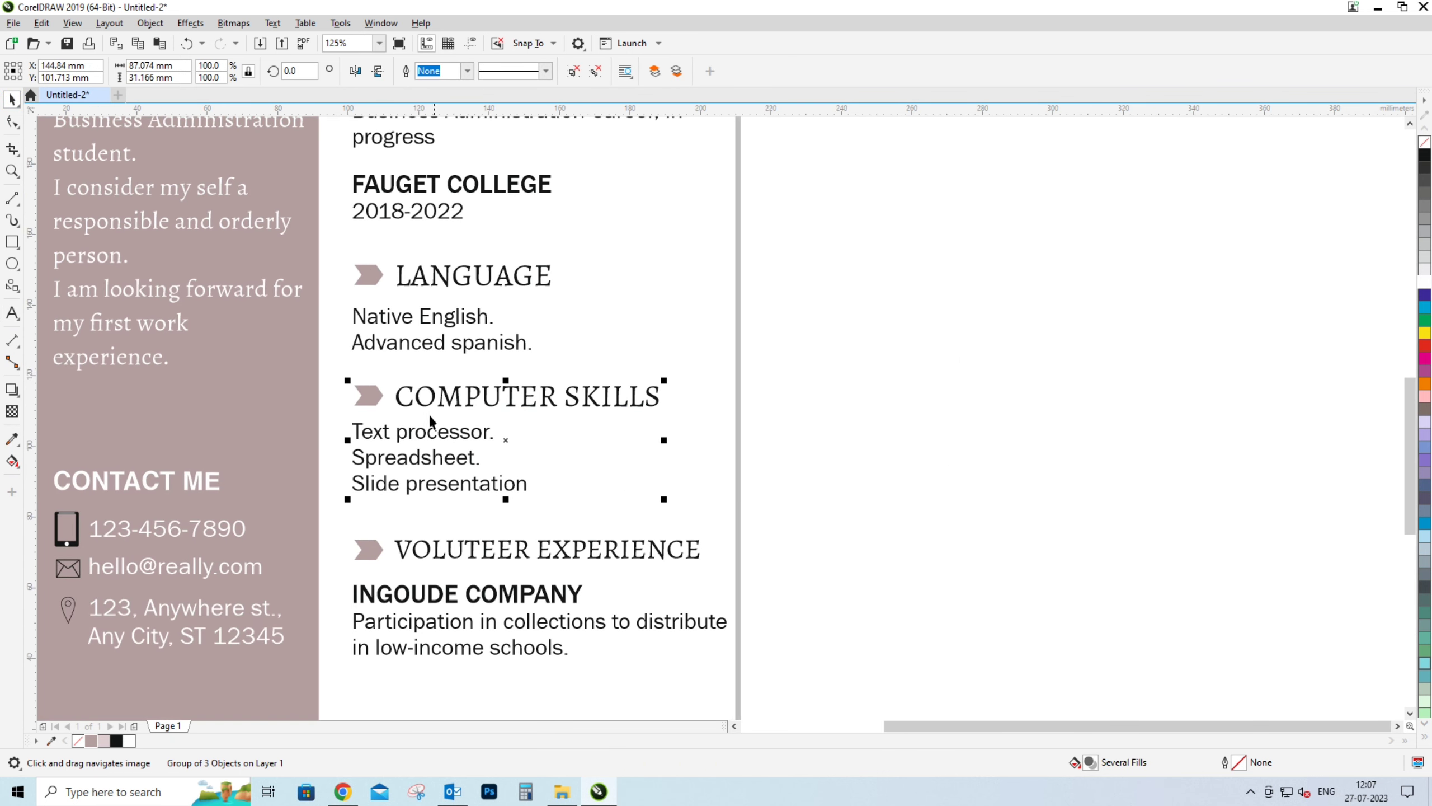
click(432, 363)
scroll(432, 316, up, 3)
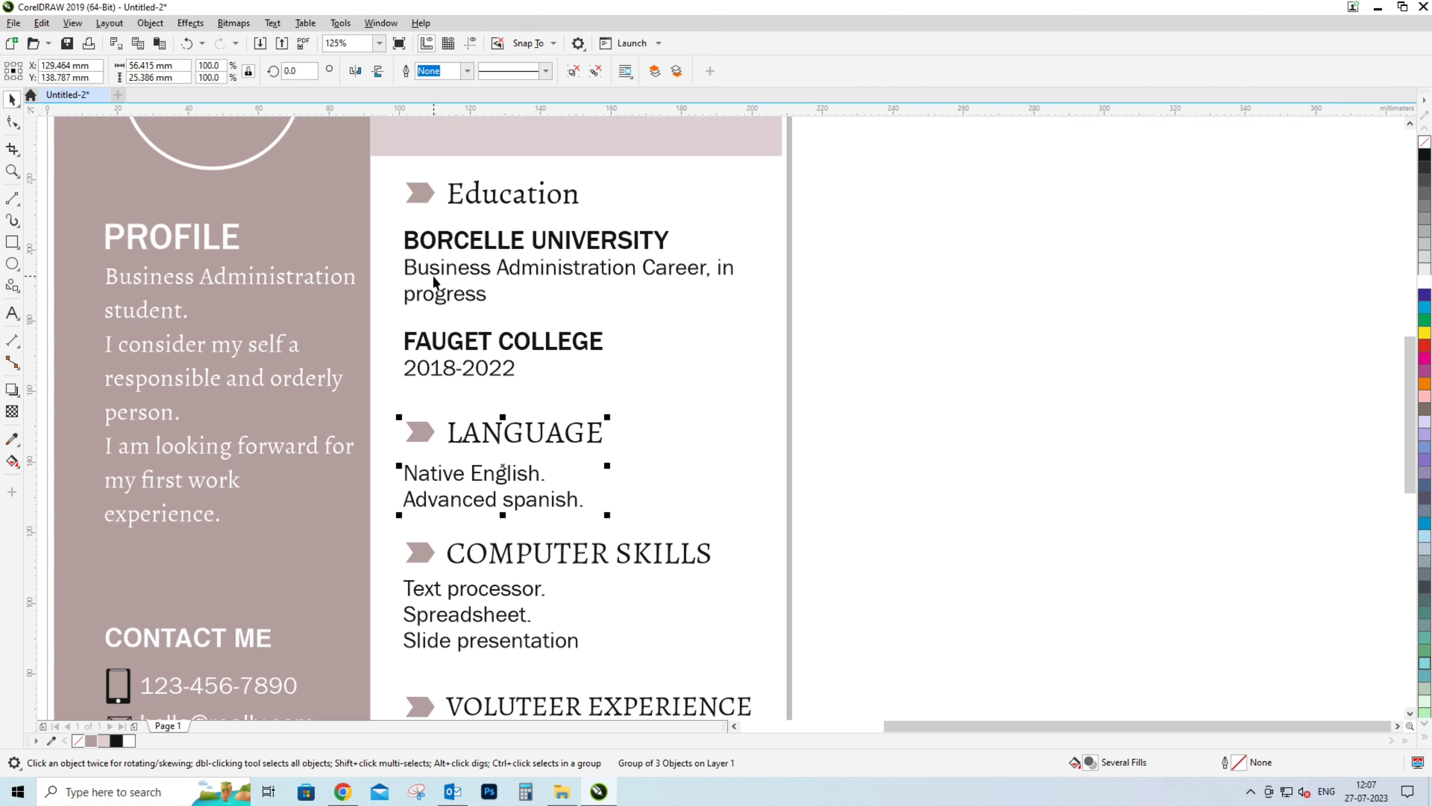
click(393, 401)
scroll(541, 326, up, 2)
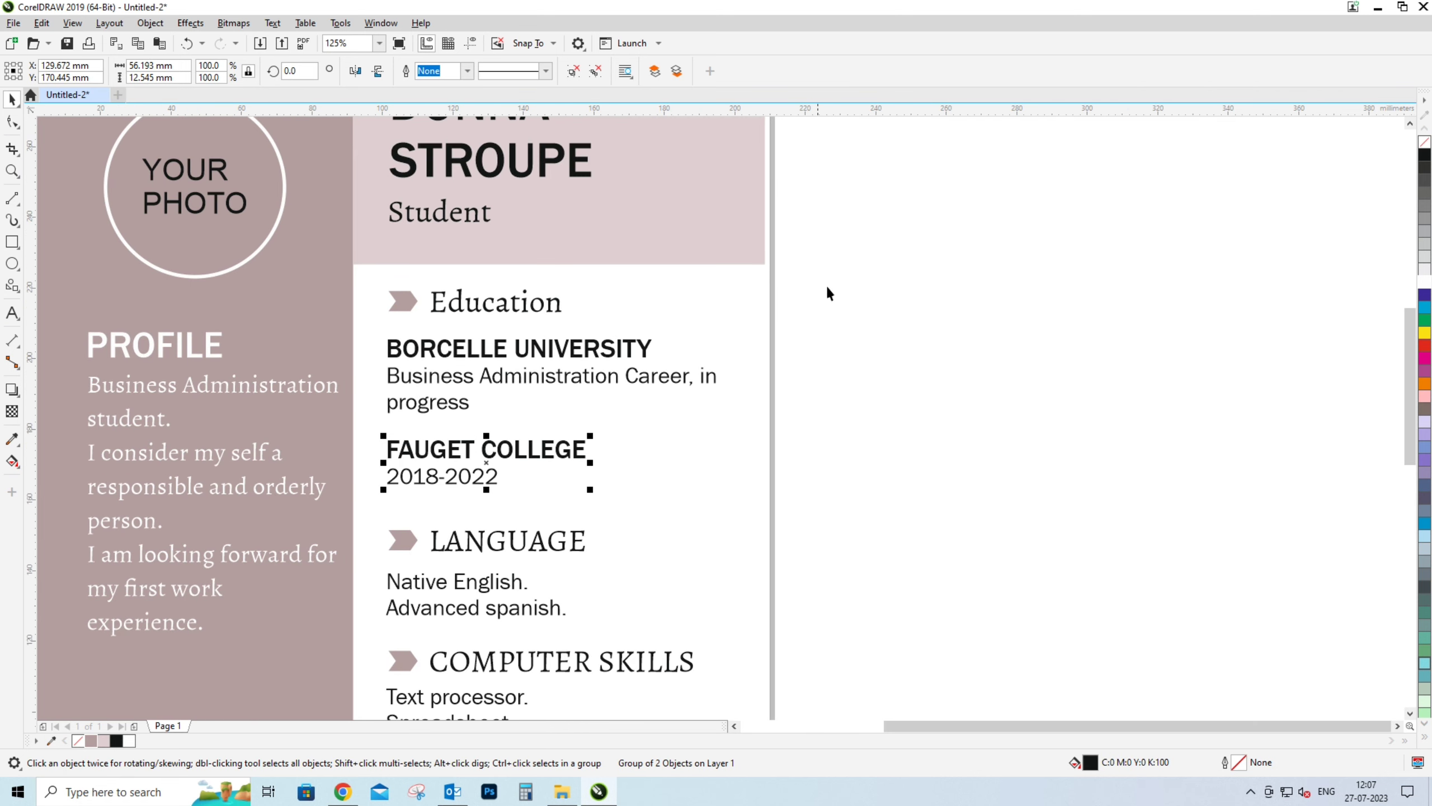
click(376, 411)
scroll(531, 371, down, 2)
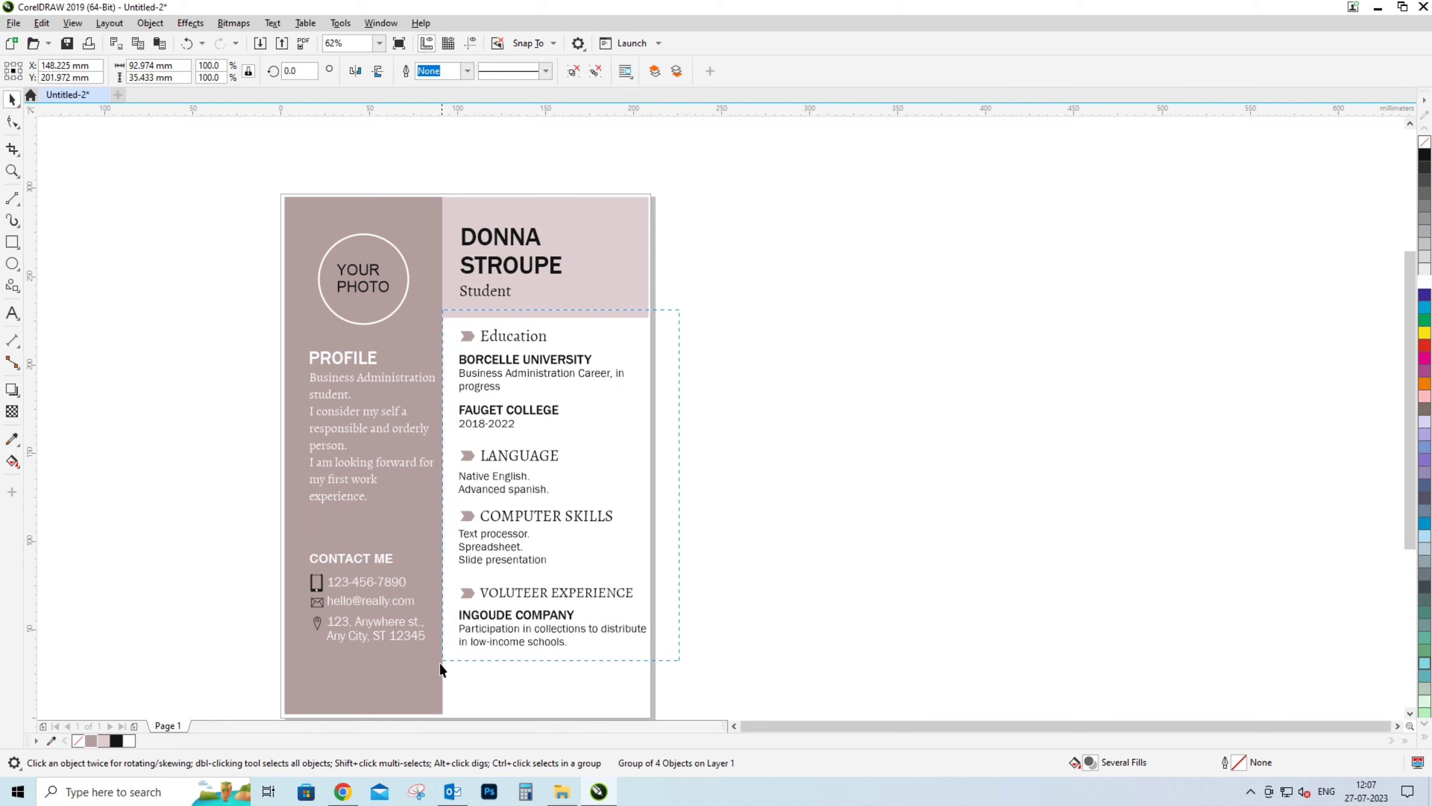
key(ctrl+u)
key(ctrl+shift+a)
Distribute the five right-column sections with even vertical spacing, then deselect them
click(1323, 152)
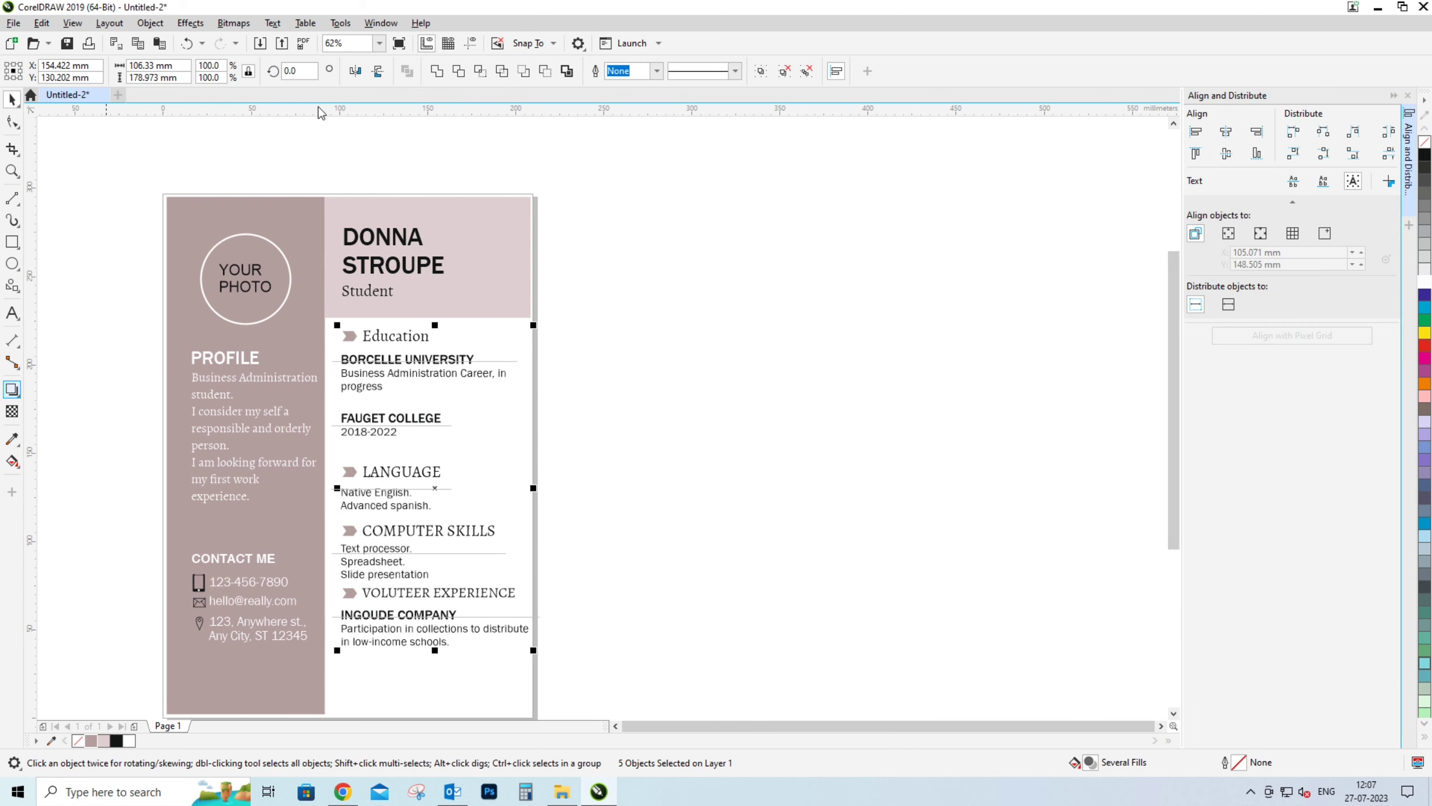
click(1388, 152)
click(754, 470)
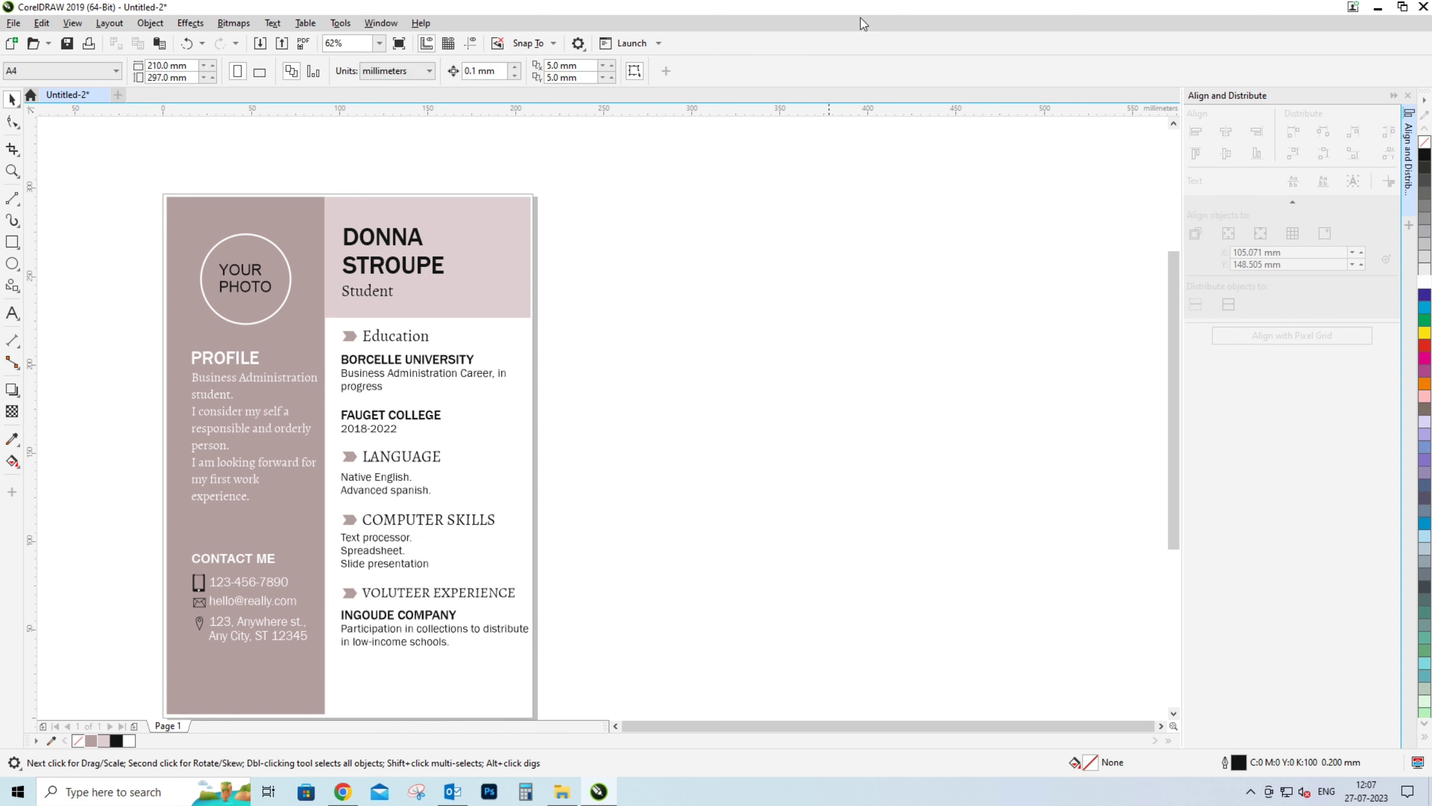